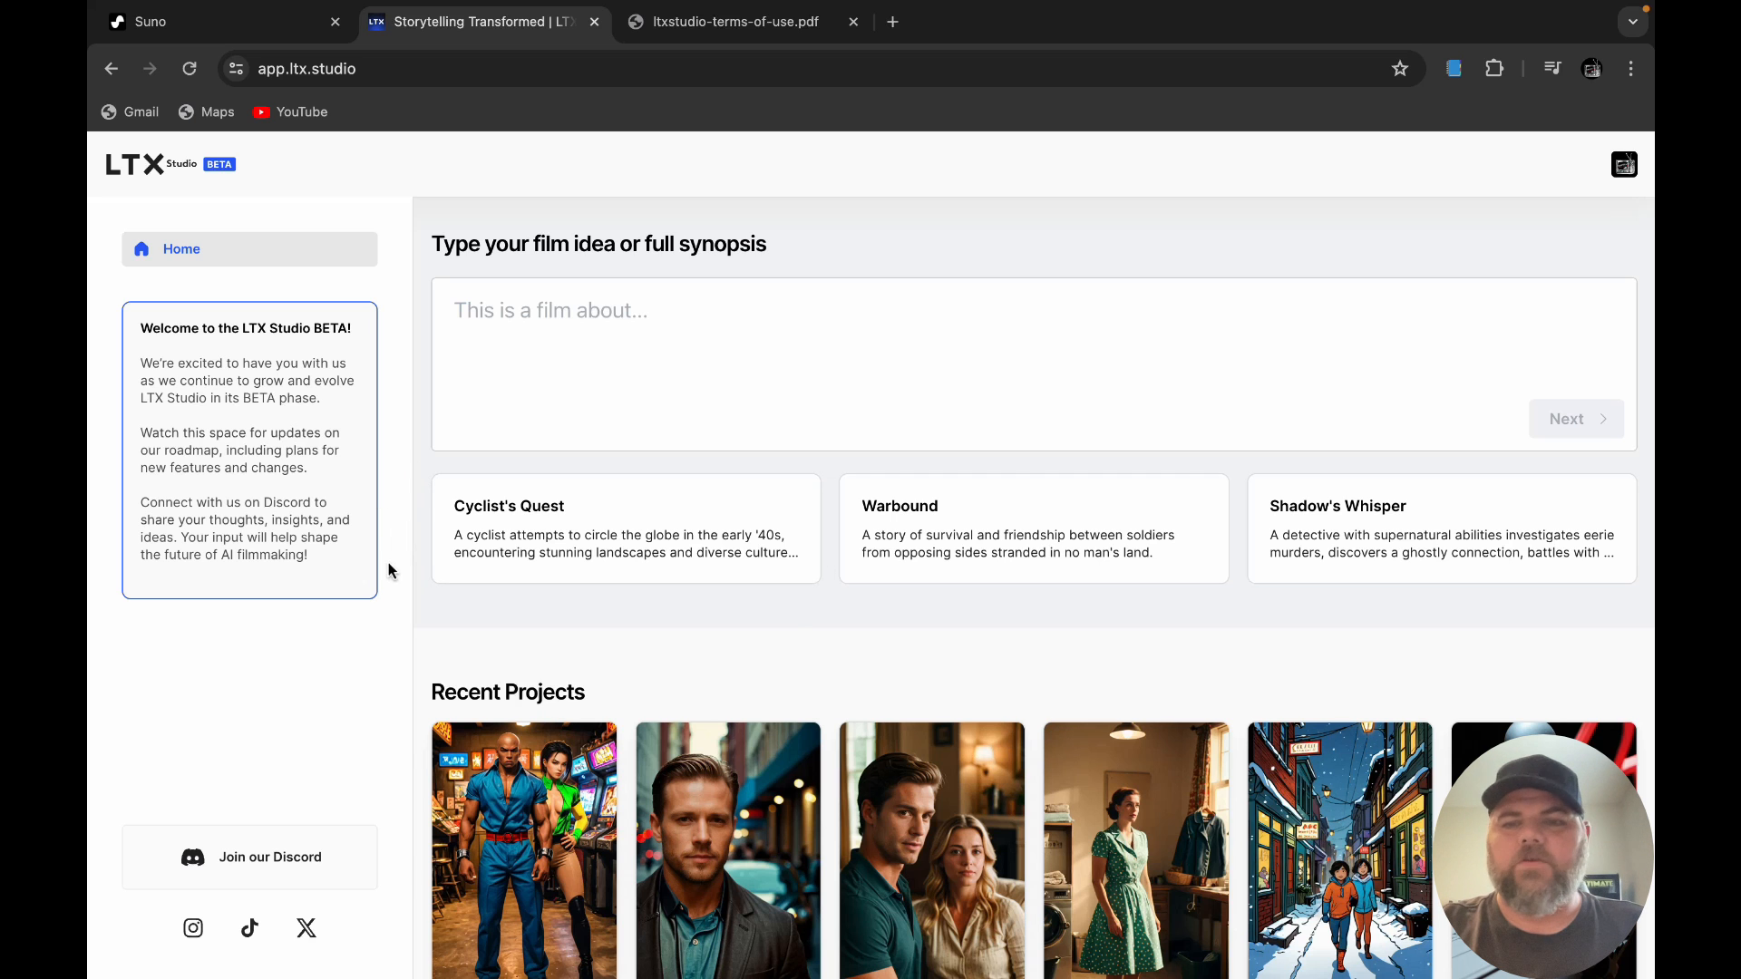
Step: Set up a film project from the sample synopsis Cyclist's Quest and proceed to its story overview and casting
scroll(825, 657, "down", 6)
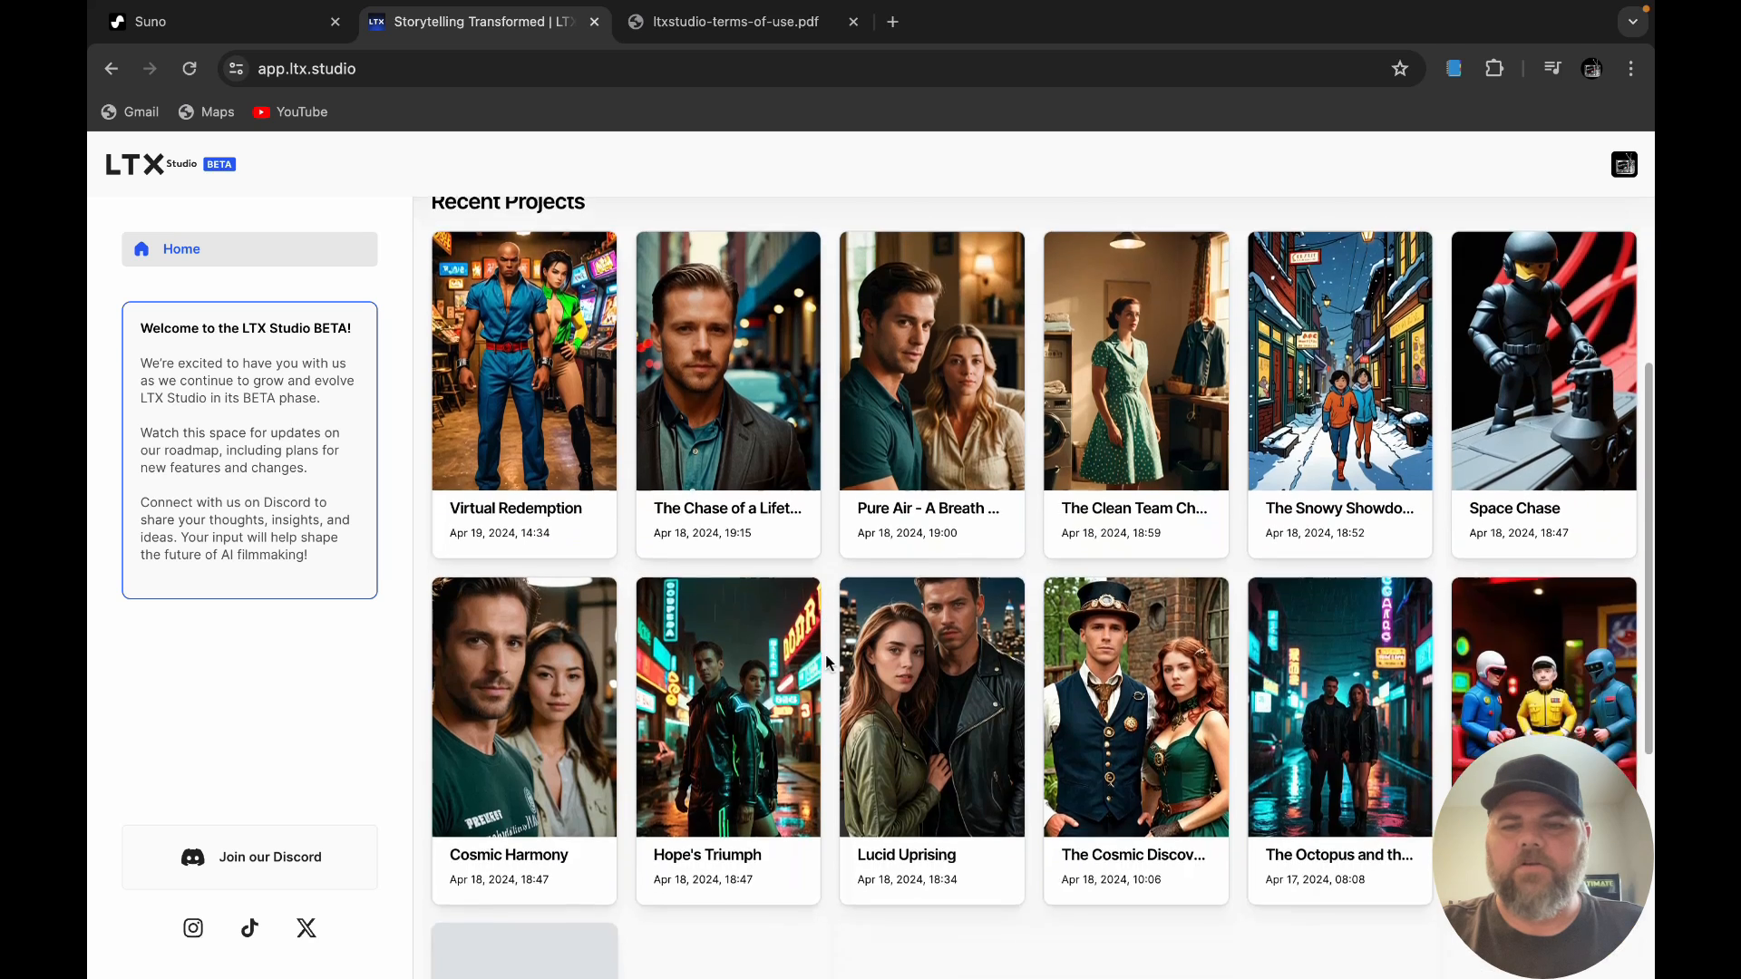
scroll(825, 657, "up", 6)
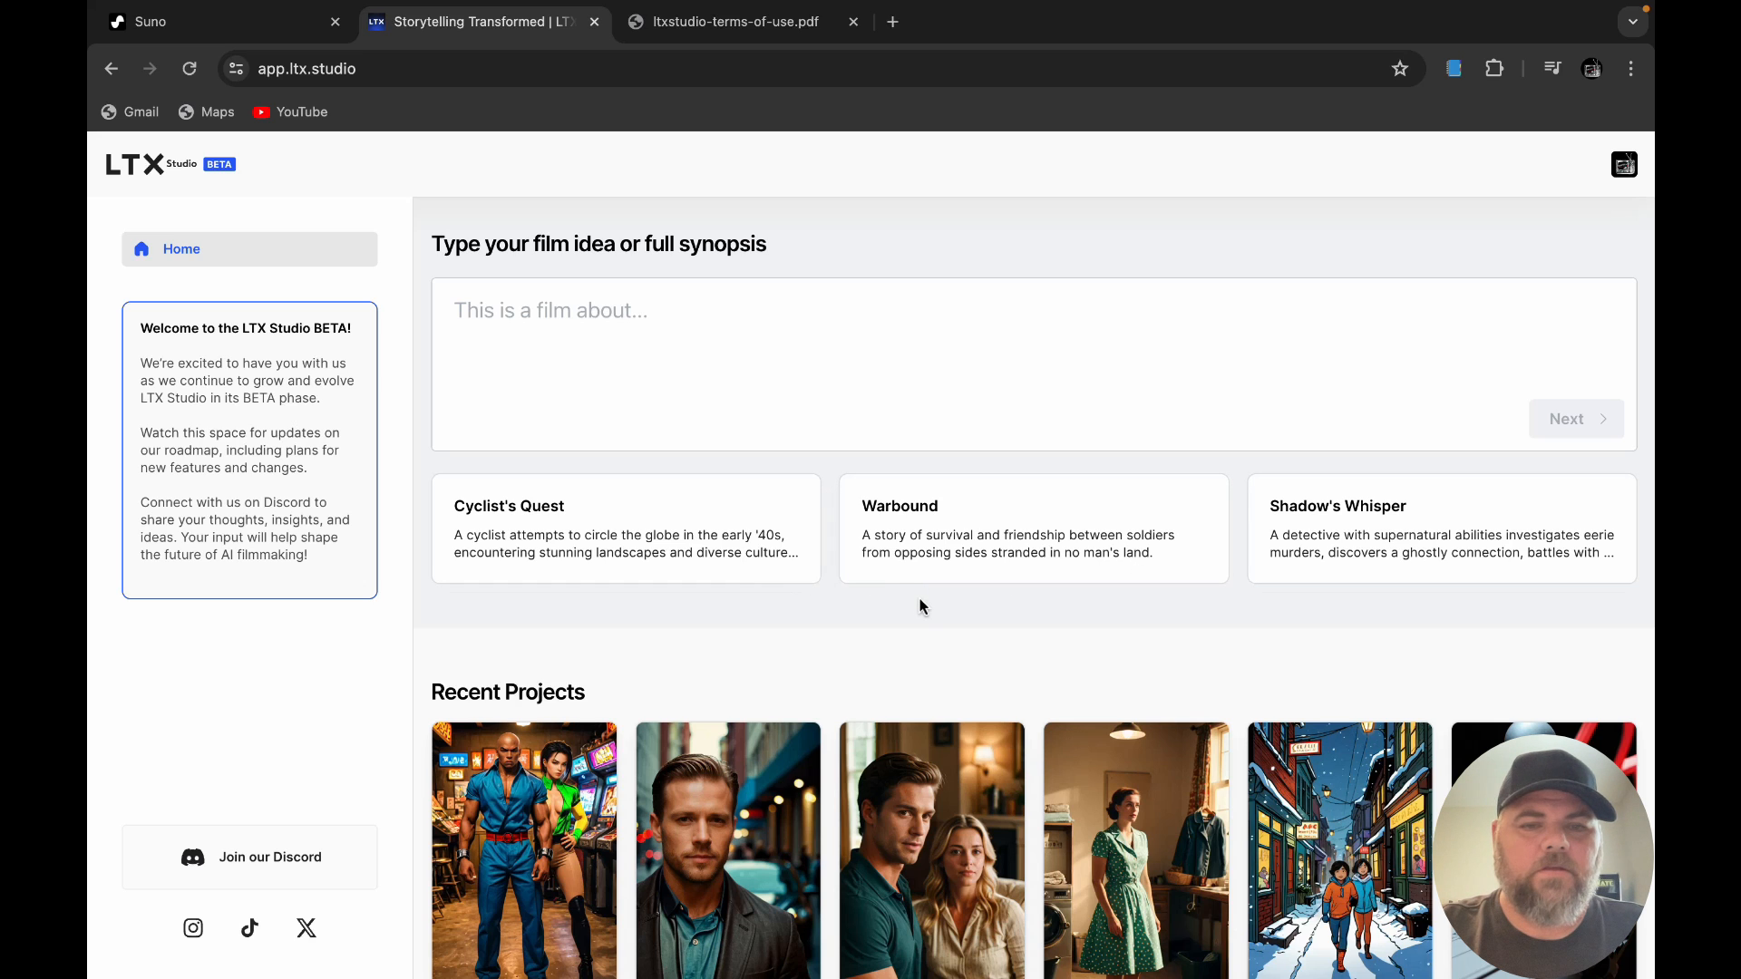
left_click(649, 544)
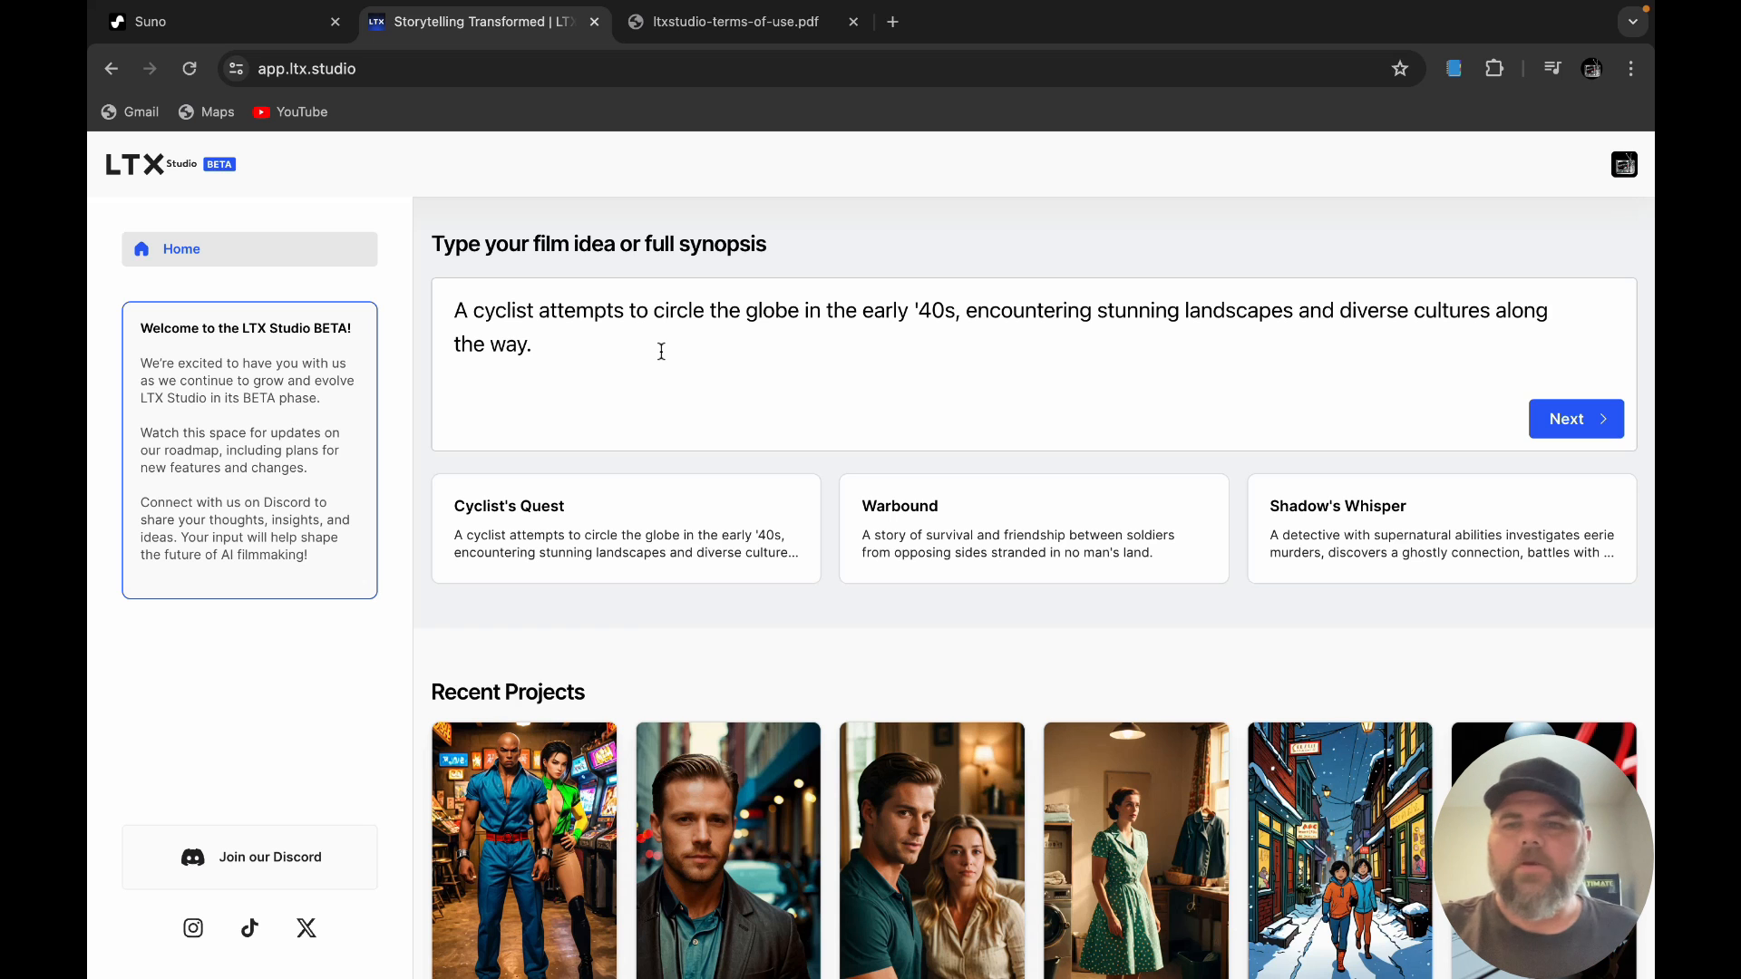
left_click(1593, 416)
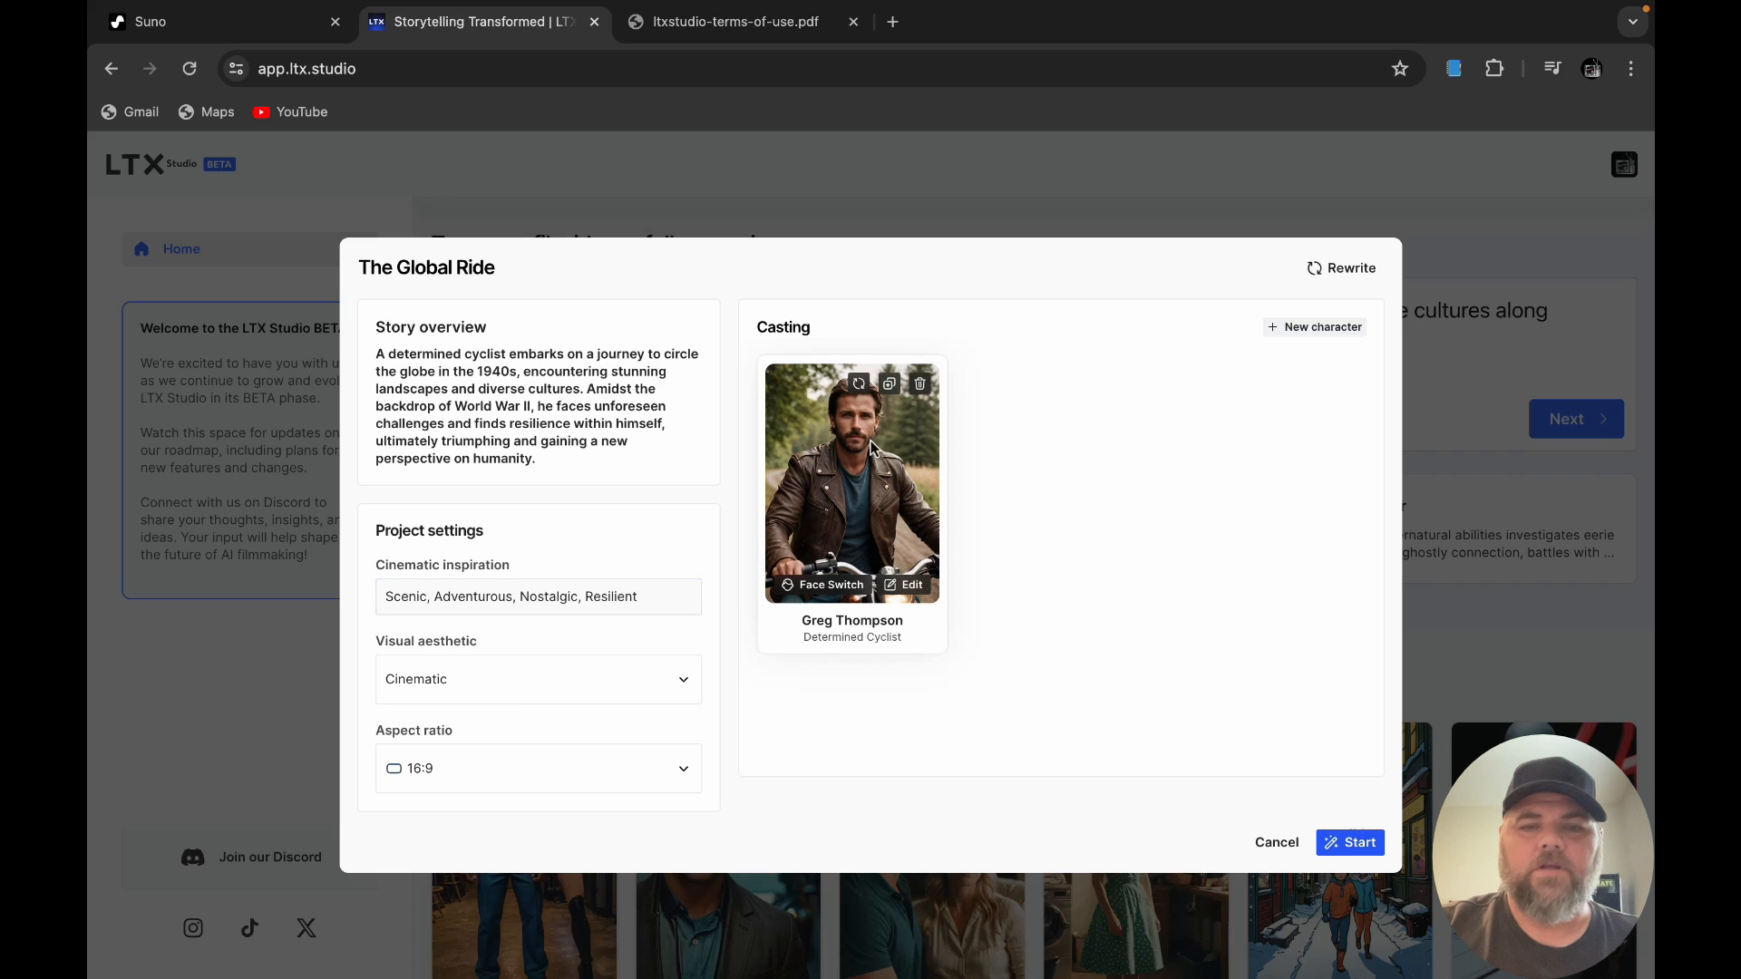
Step: Regenerate the cyclist character's portrait and change the beard in his description to "long"
left_click(859, 383)
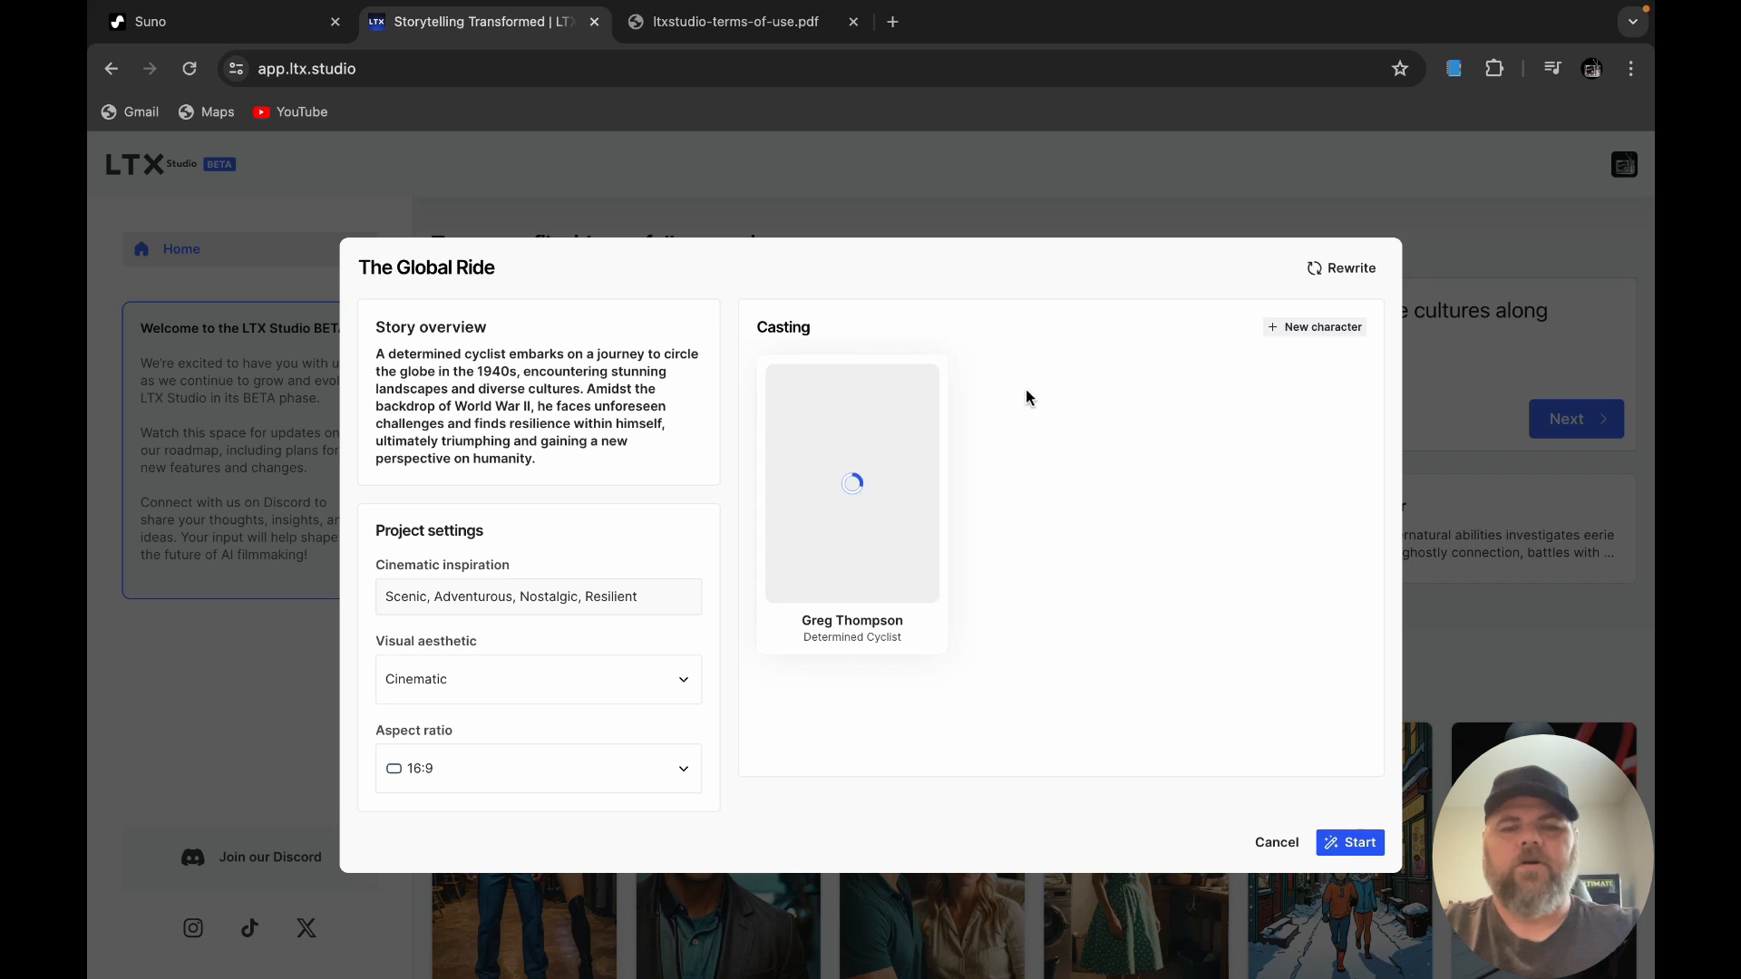
mouse_move(907, 521)
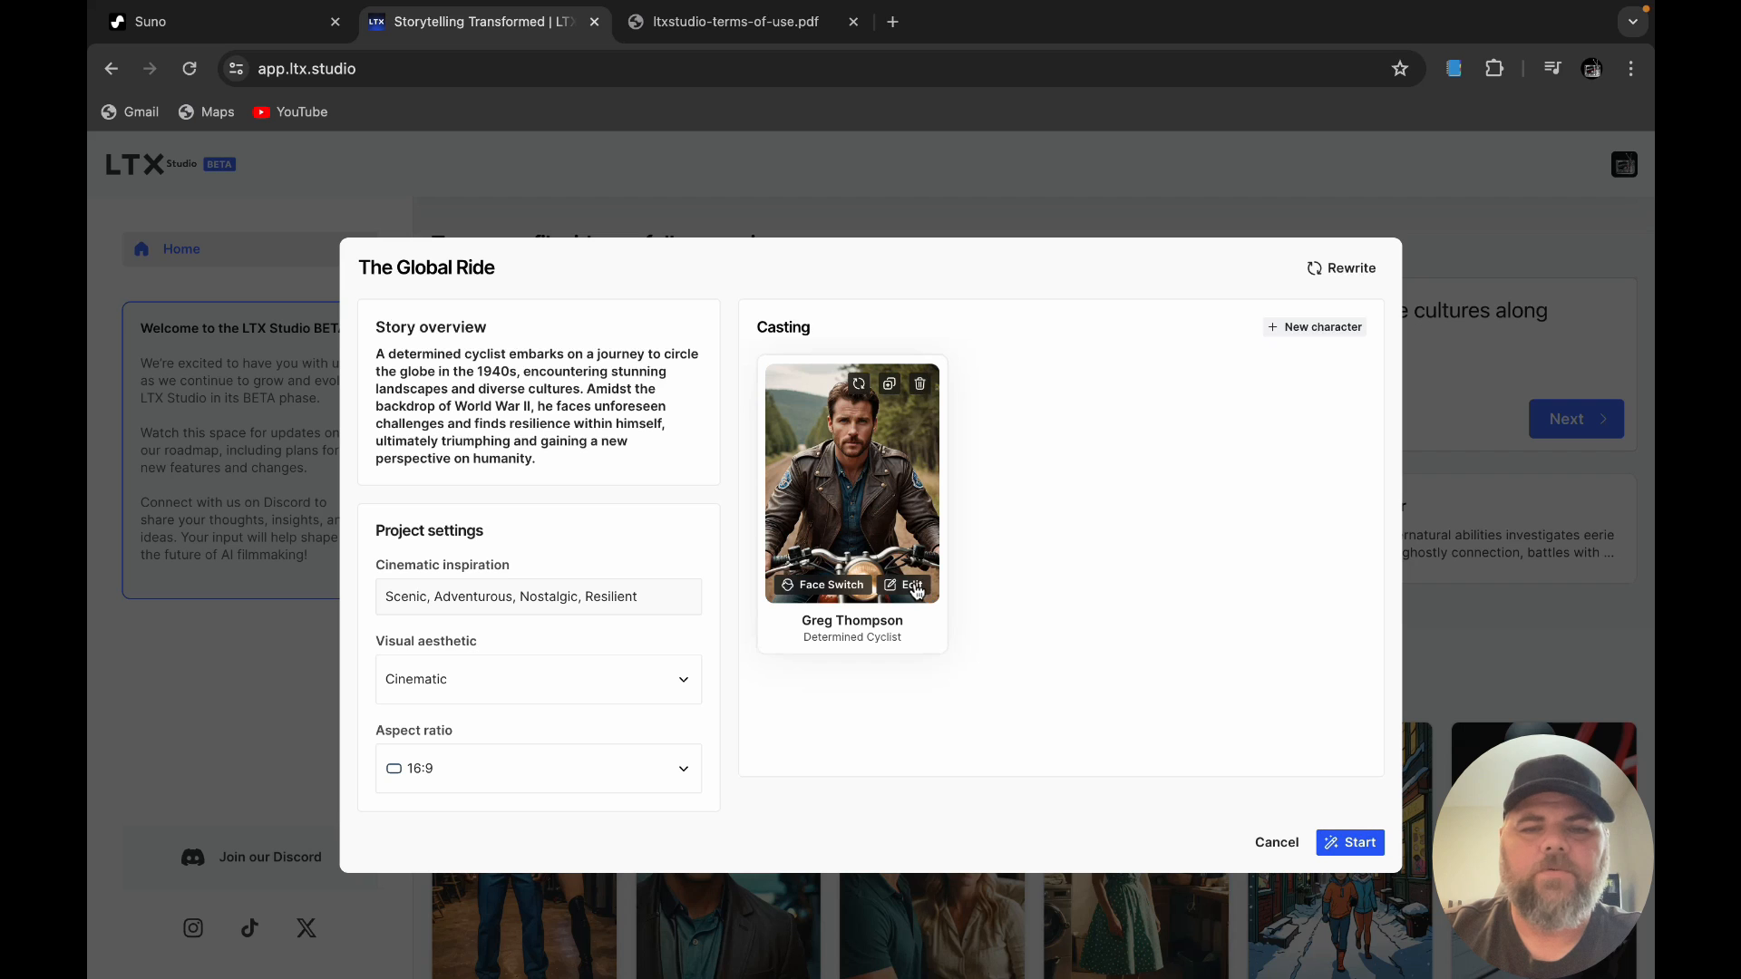
left_click(911, 586)
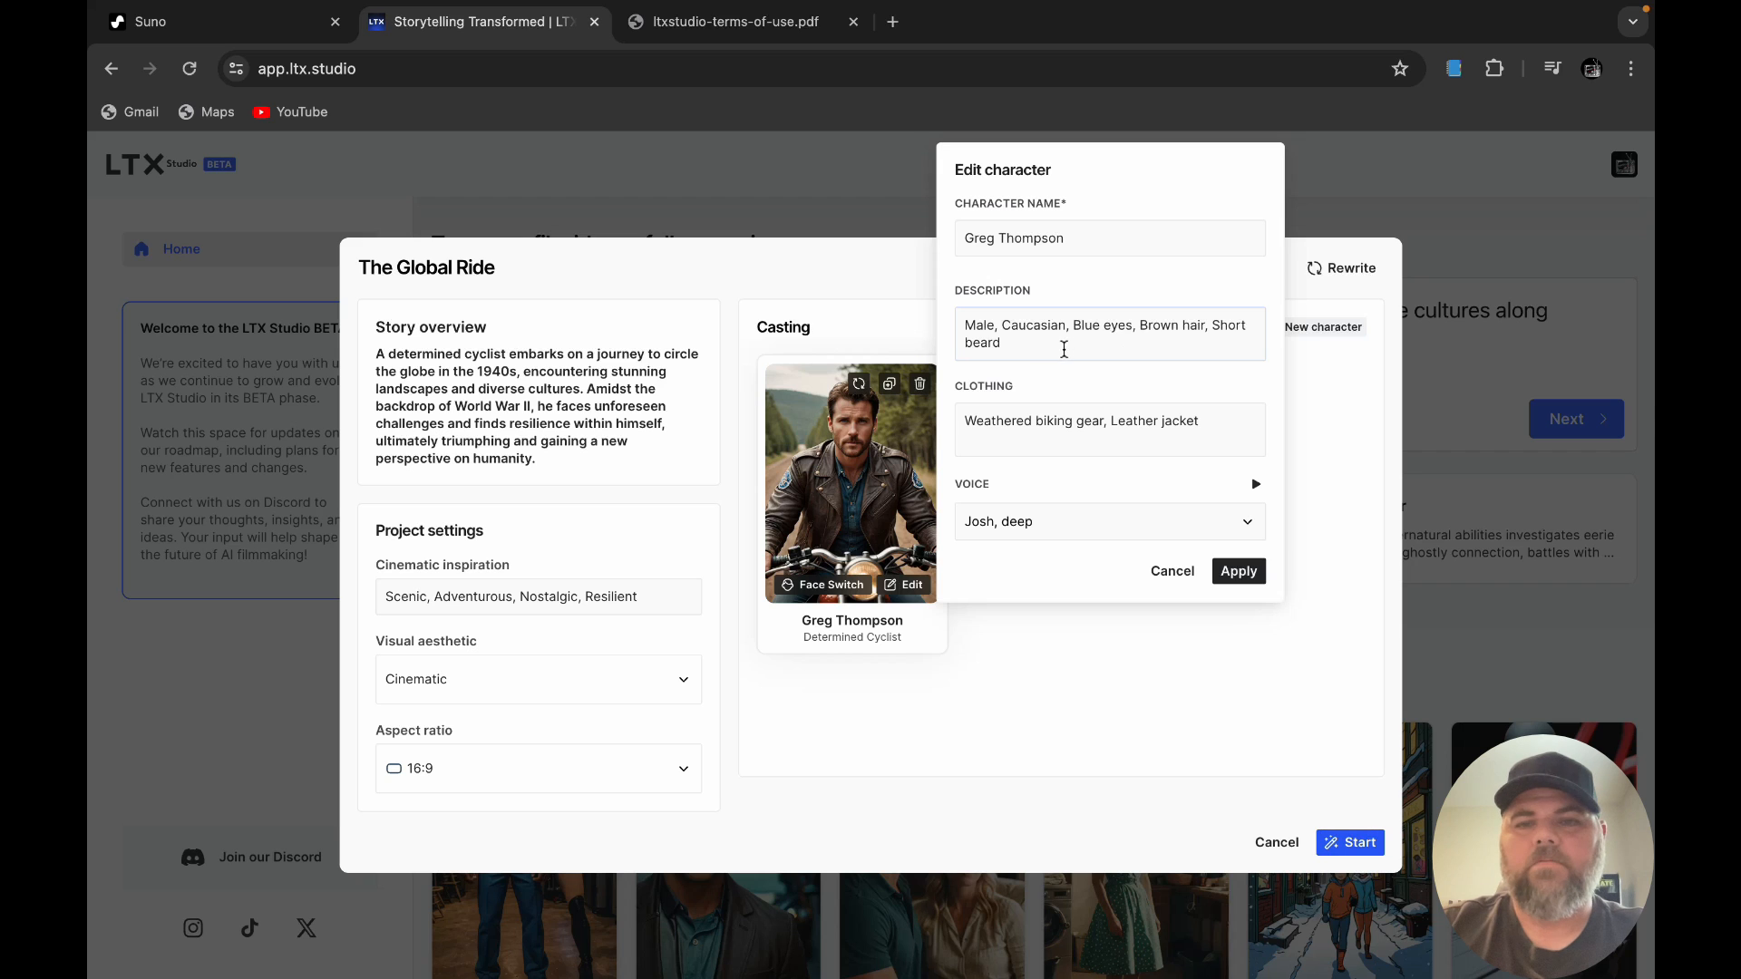
left_click(966, 344)
key("BackSpace")
key("BackSpace")
key("BackSpace")
key("BackSpace")
key("BackSpace")
key("BackSpace")
type("long")
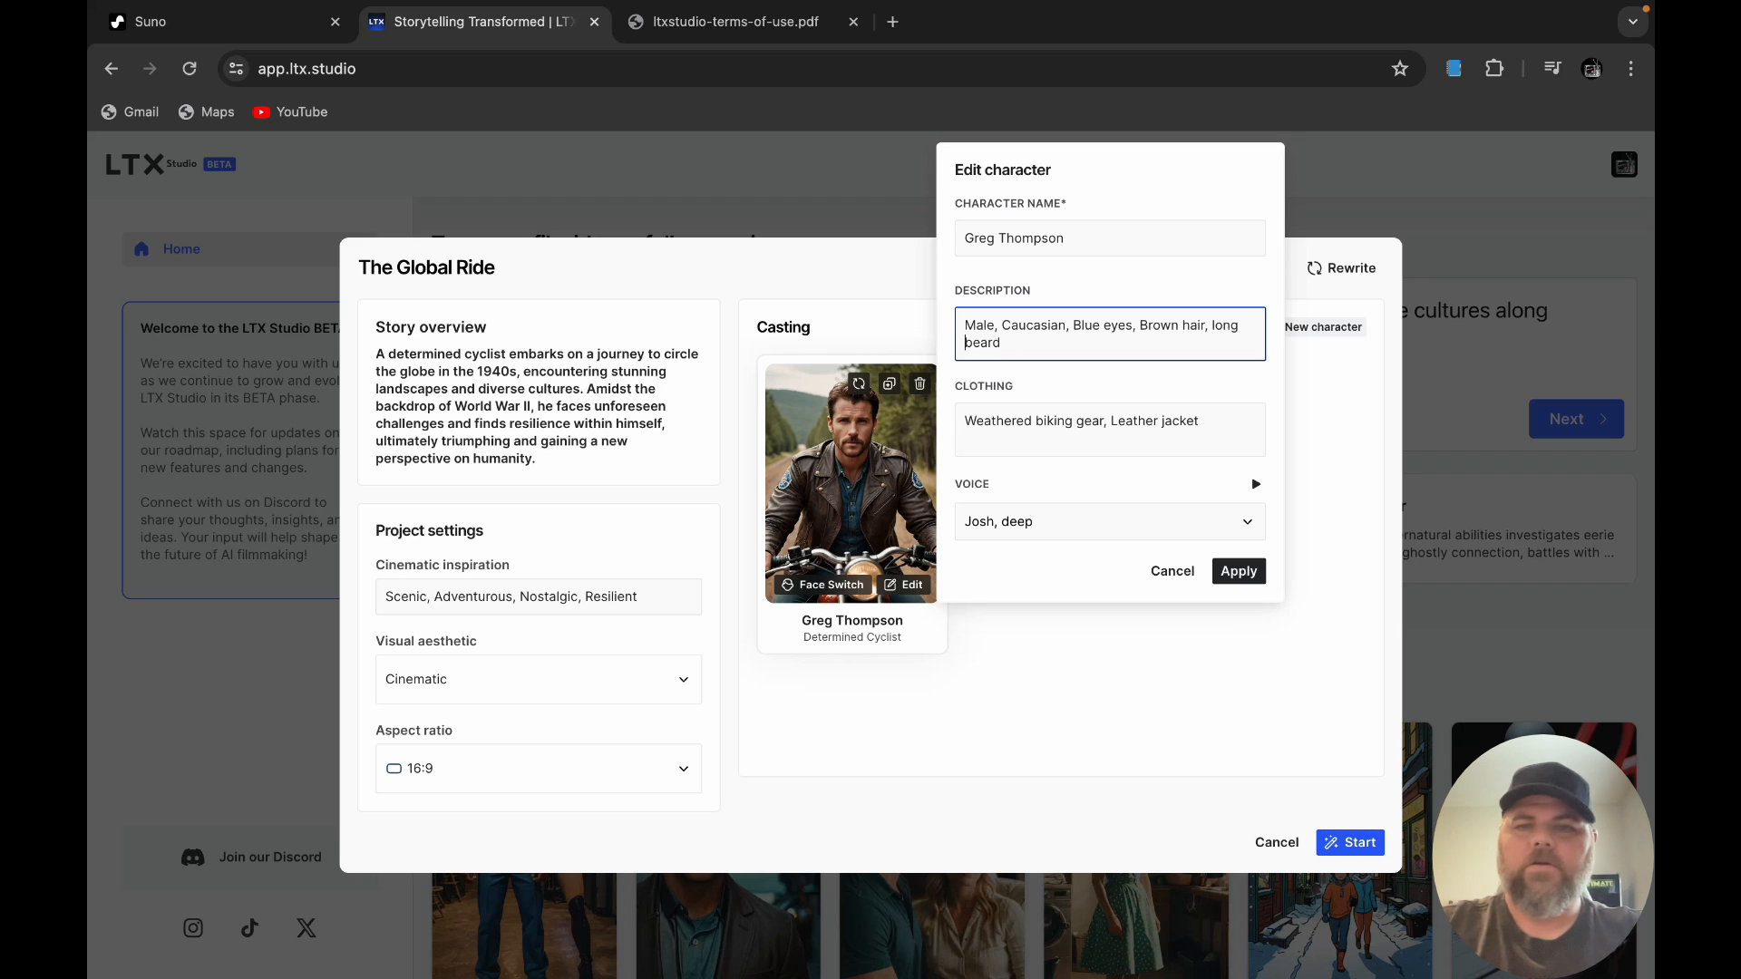
left_click(1042, 345)
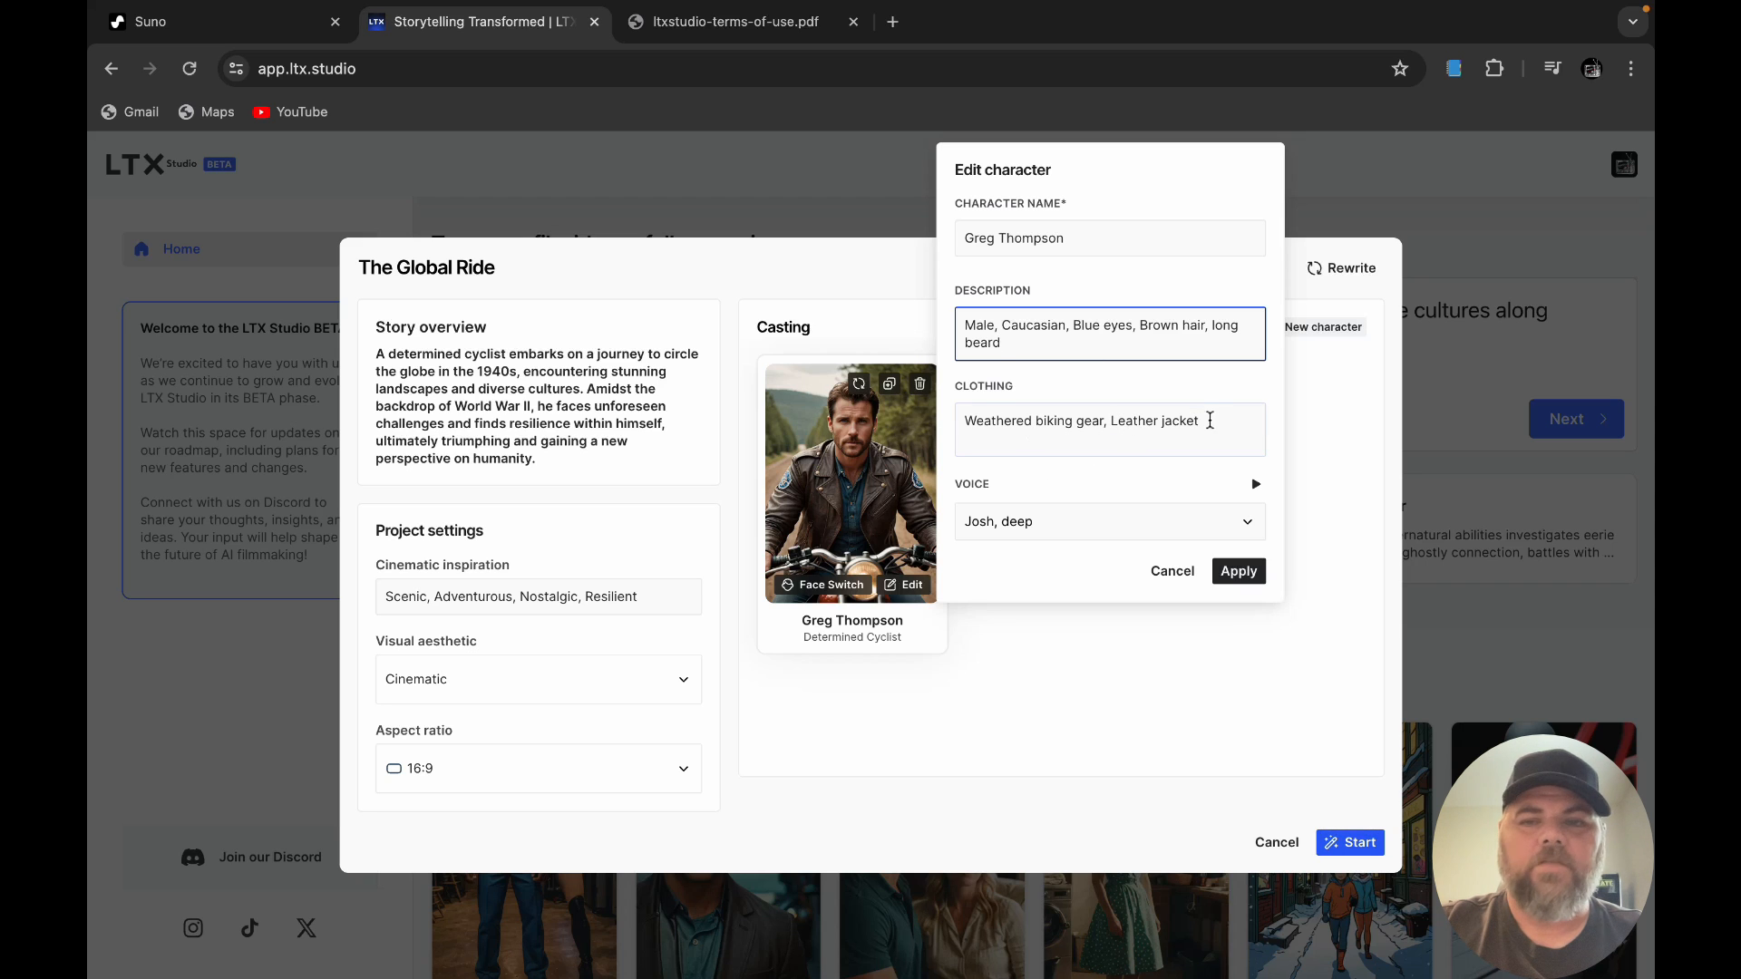
Step: Make the leather jacket in the character's clothing black, preview his voice and apply the character edits
left_click(1114, 423)
type("black")
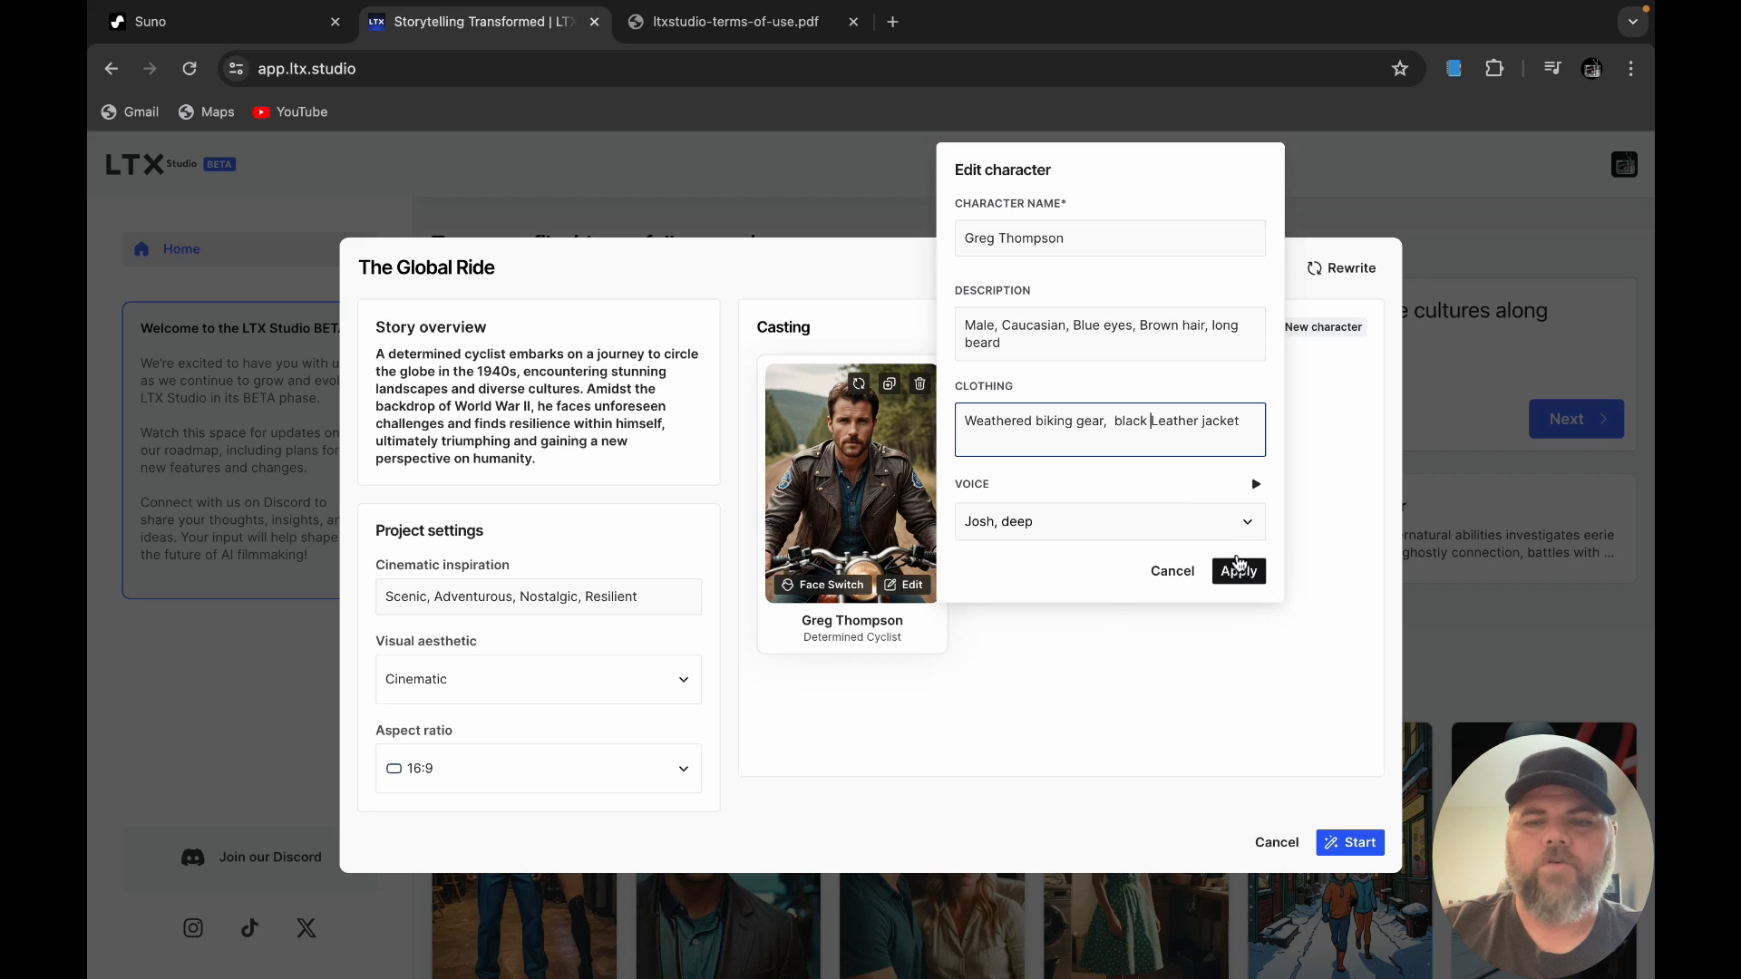
left_click(1256, 487)
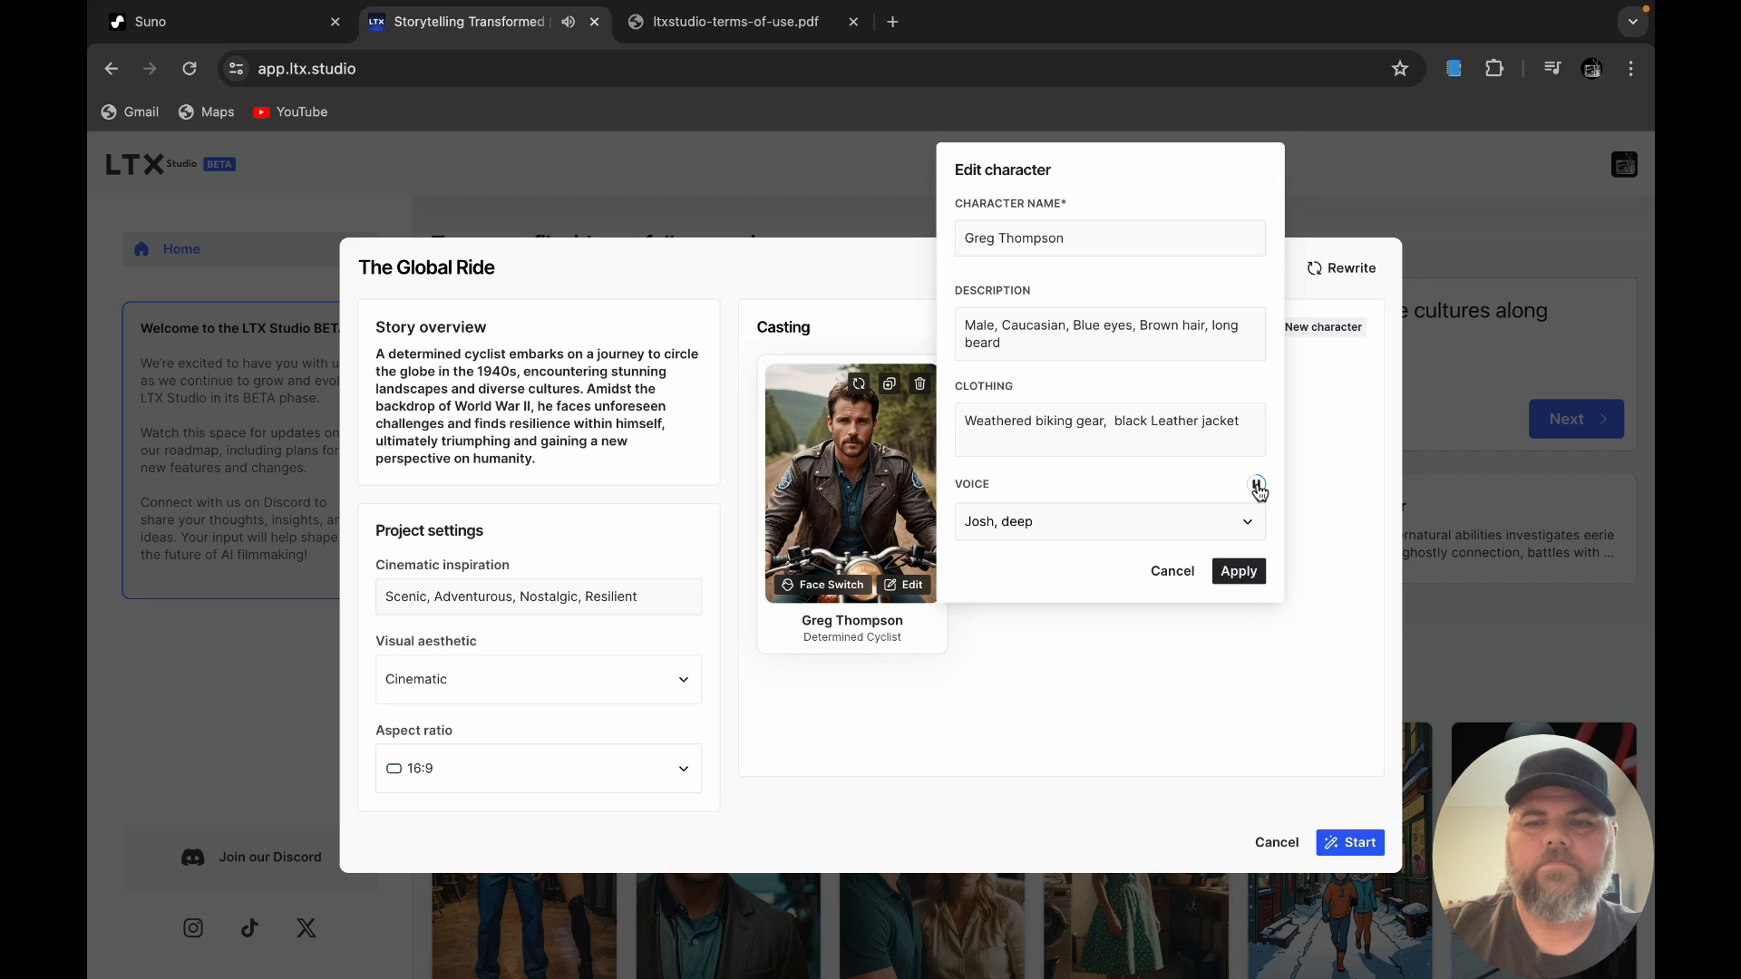
left_click(1252, 578)
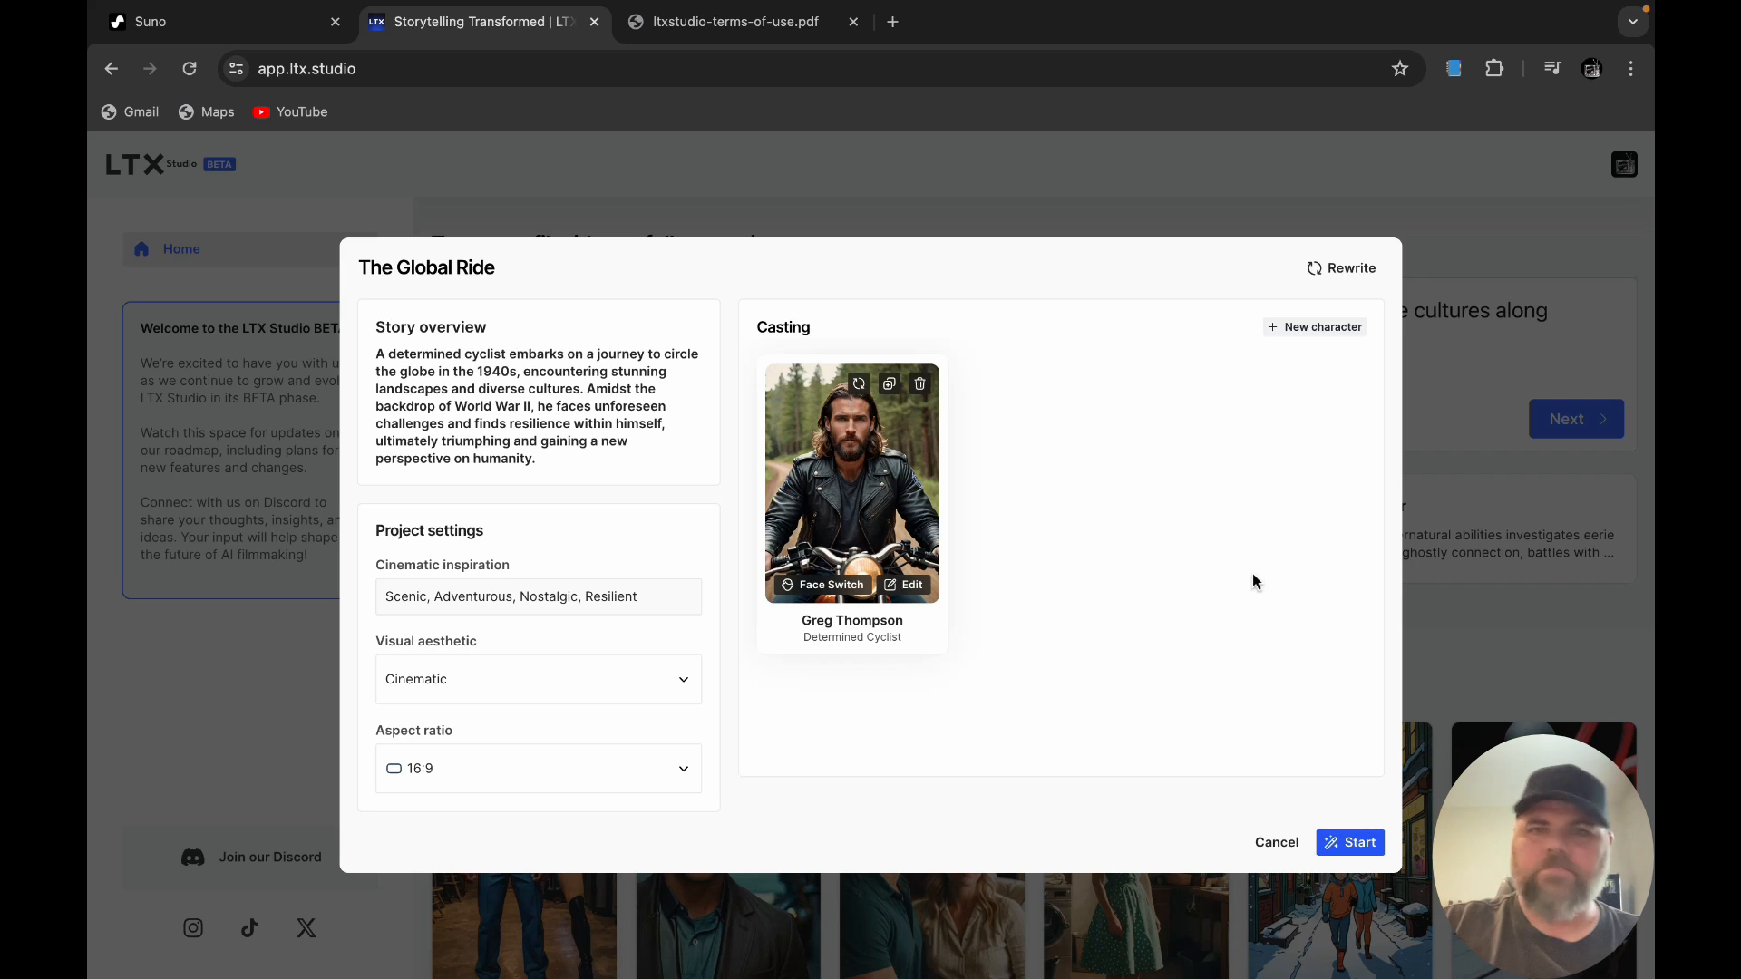
Step: Regenerate the cyclist's portrait once more and view the Face Switch upload options without applying a photo
left_click(859, 385)
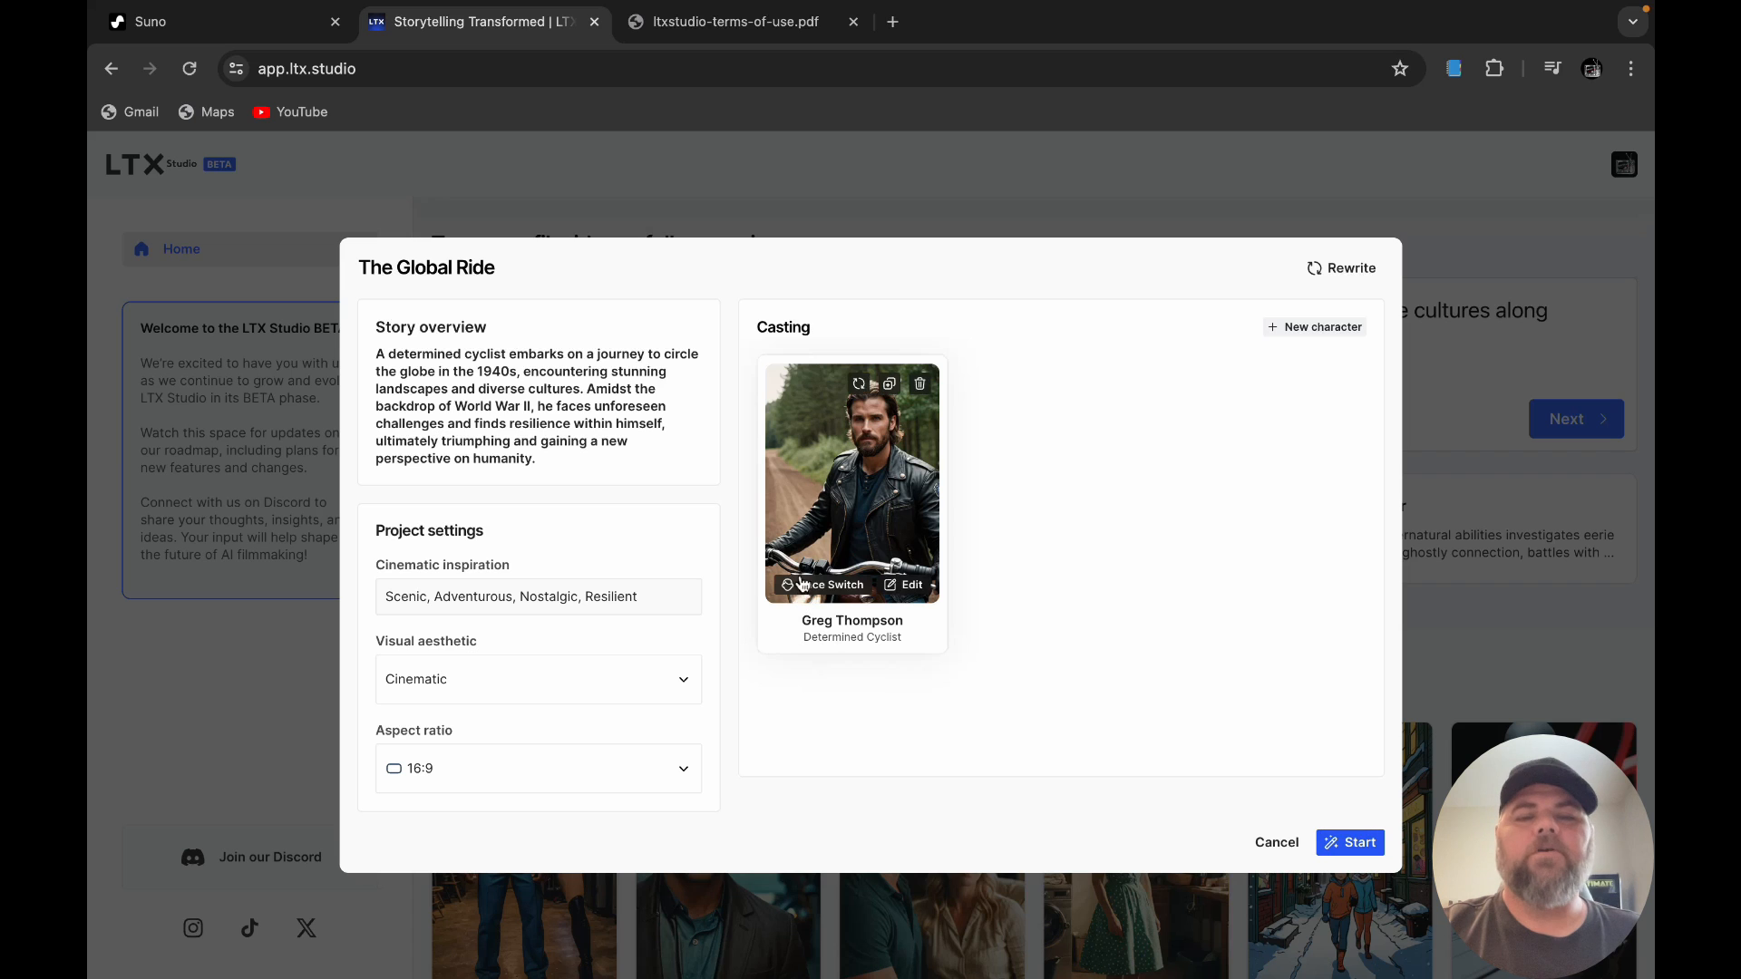
left_click(801, 585)
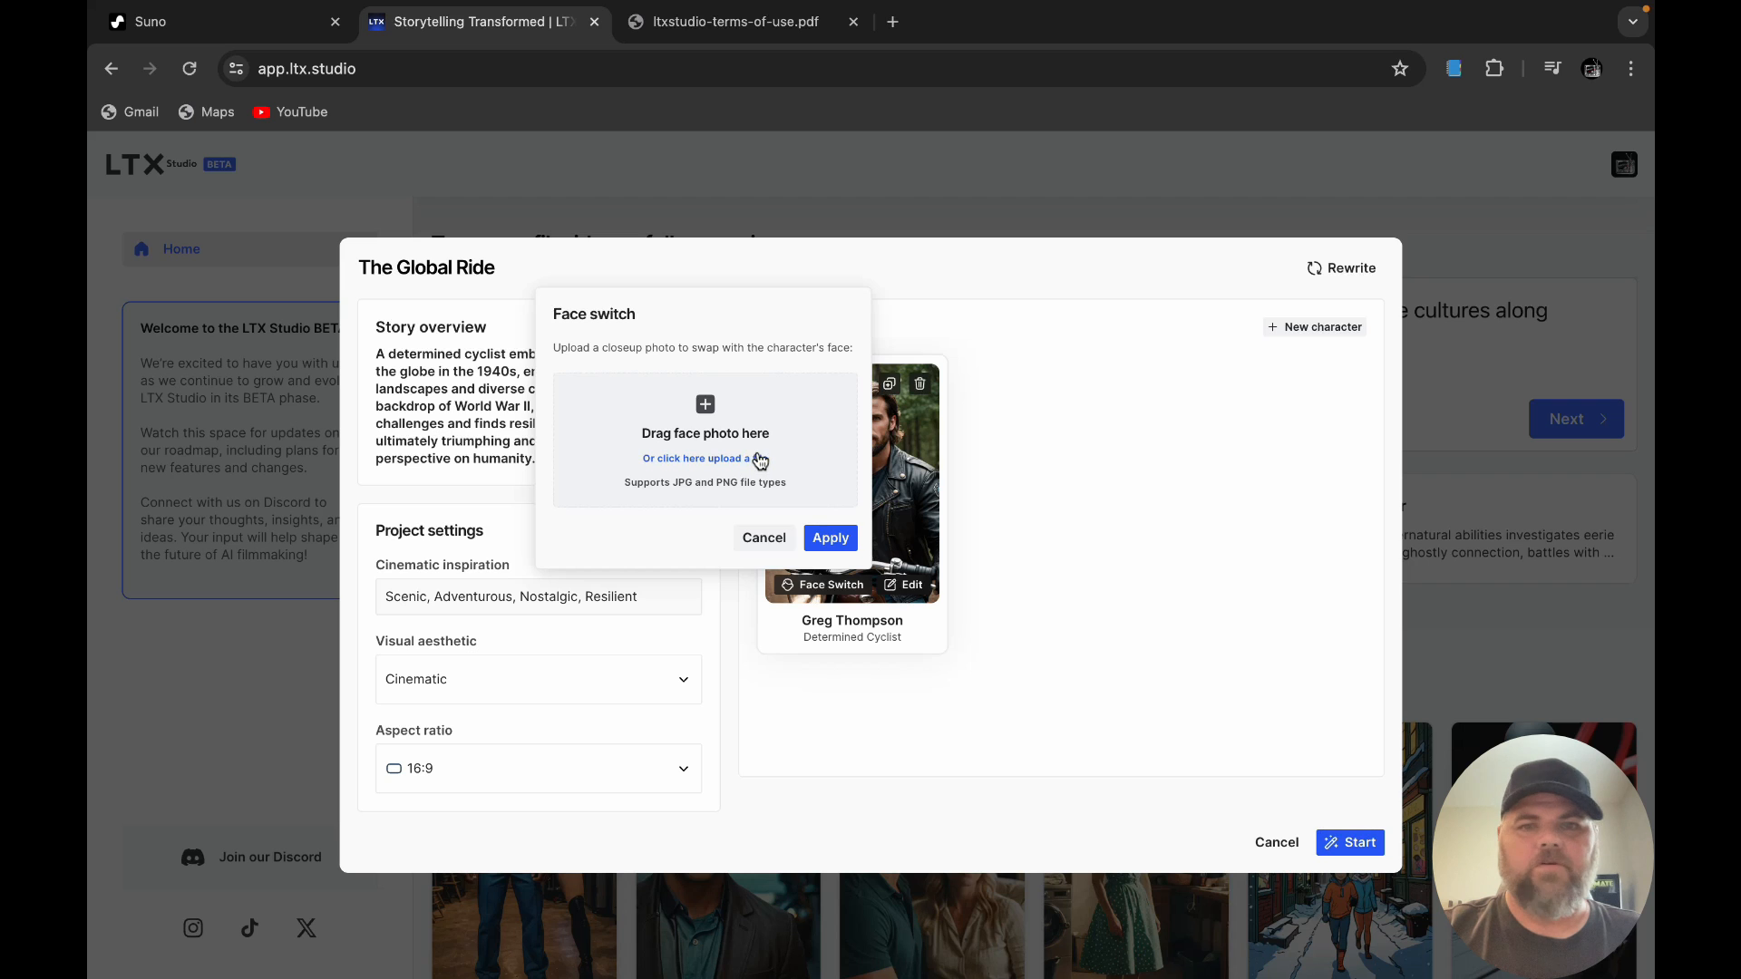
left_click(763, 538)
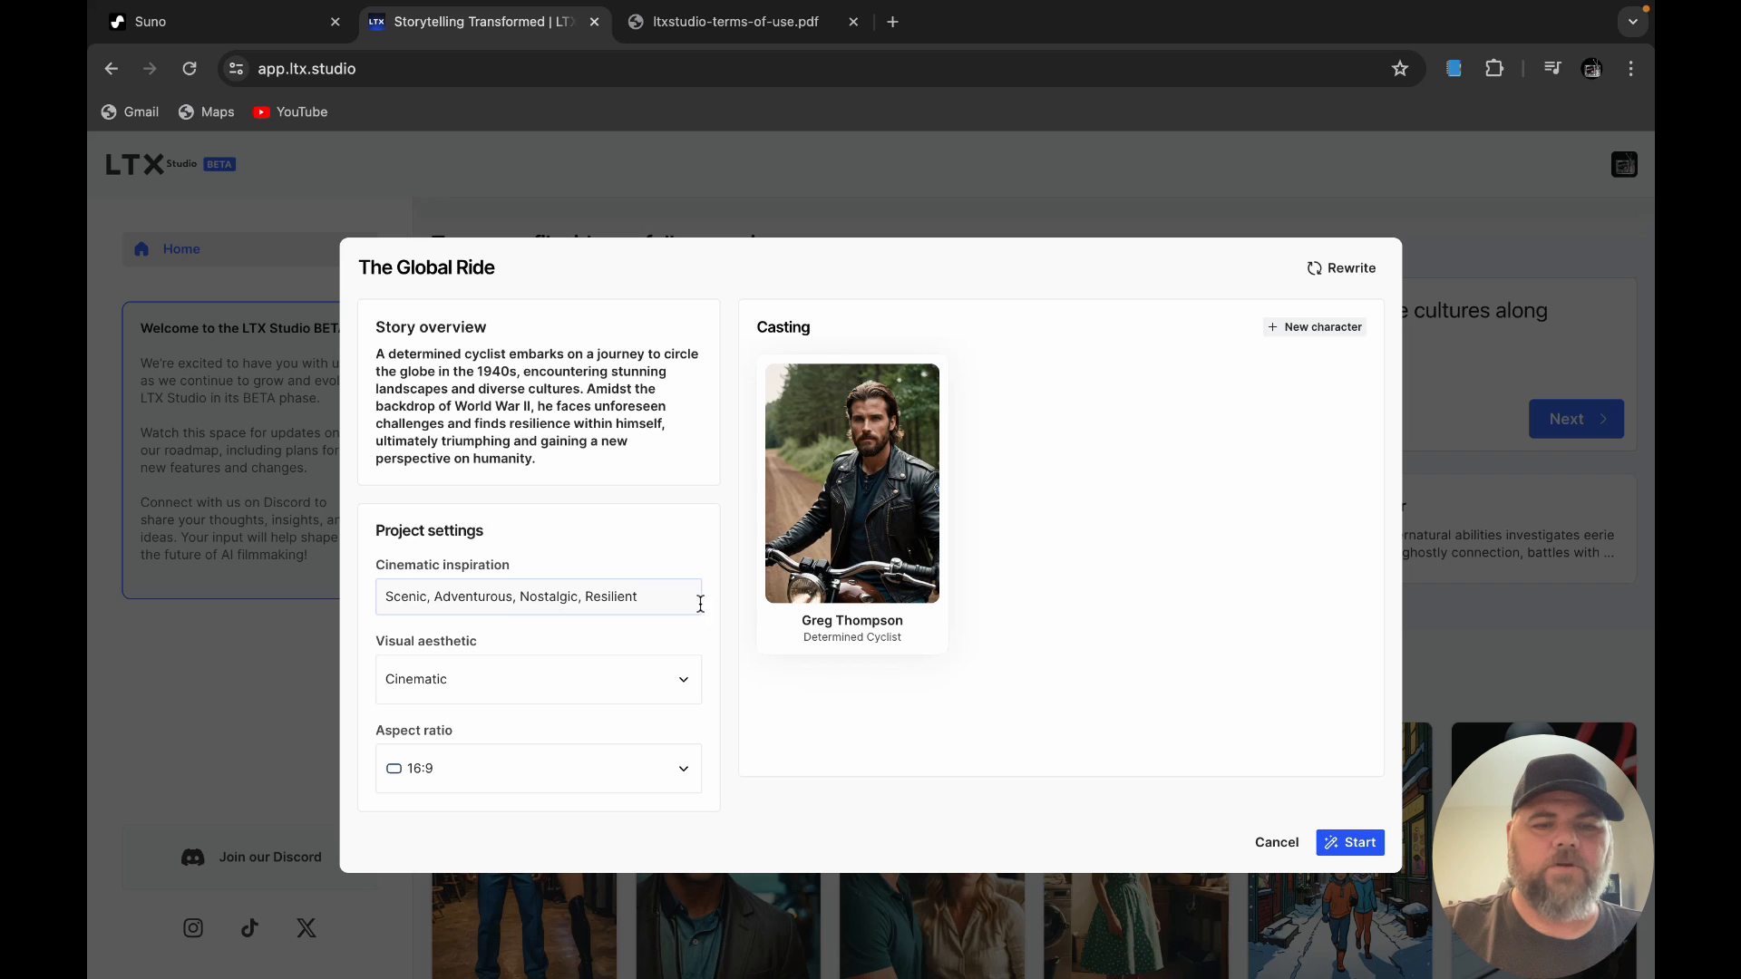
Step: Review the visual aesthetic and aspect ratio options, keep Cinematic and 16:9, and start generating the storyboard
left_click(683, 680)
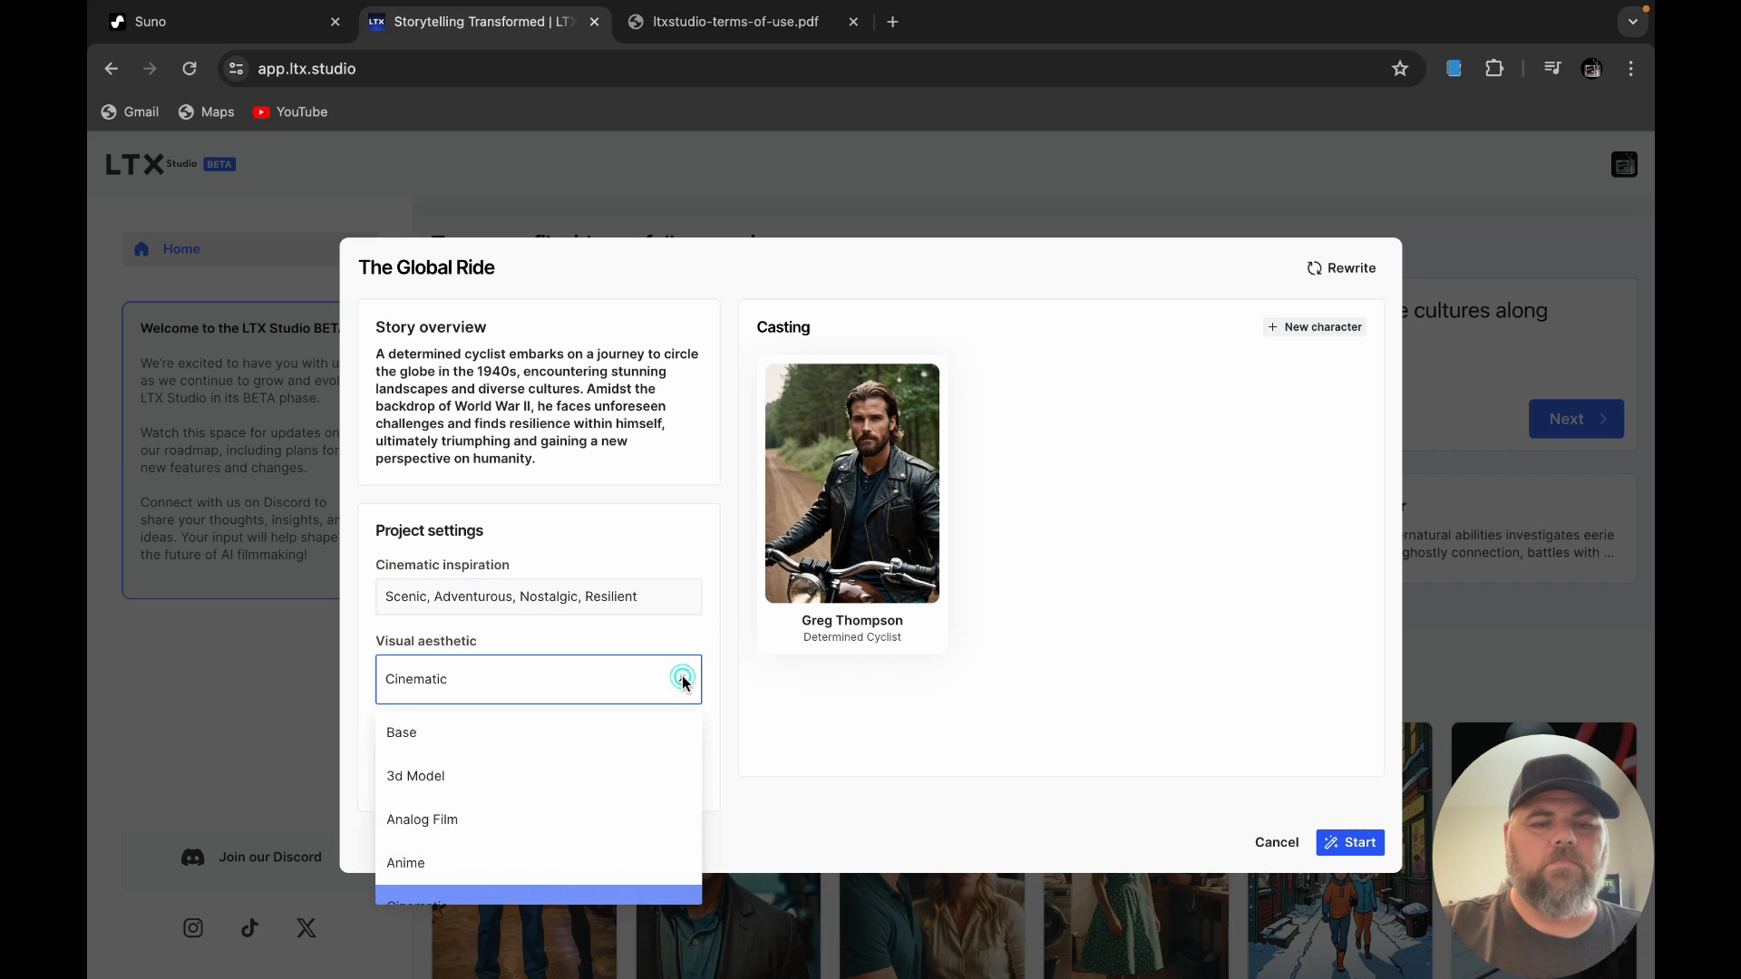
scroll(583, 819, "down", 5)
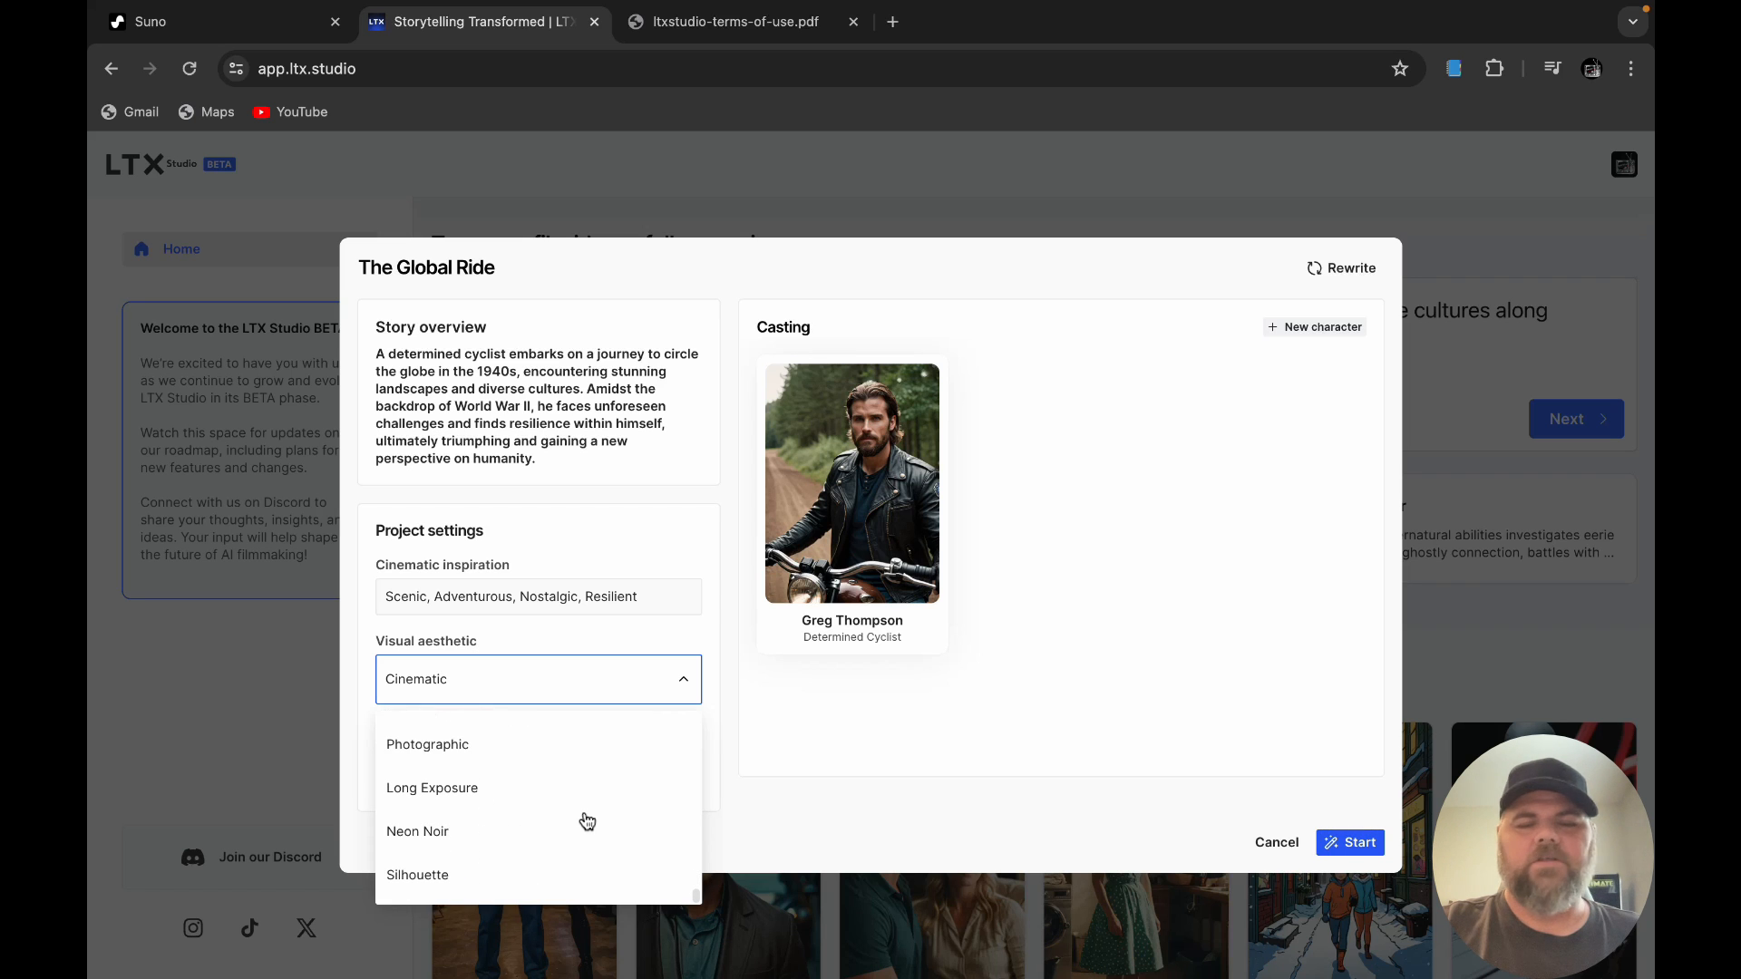
scroll(588, 820, "up", 15)
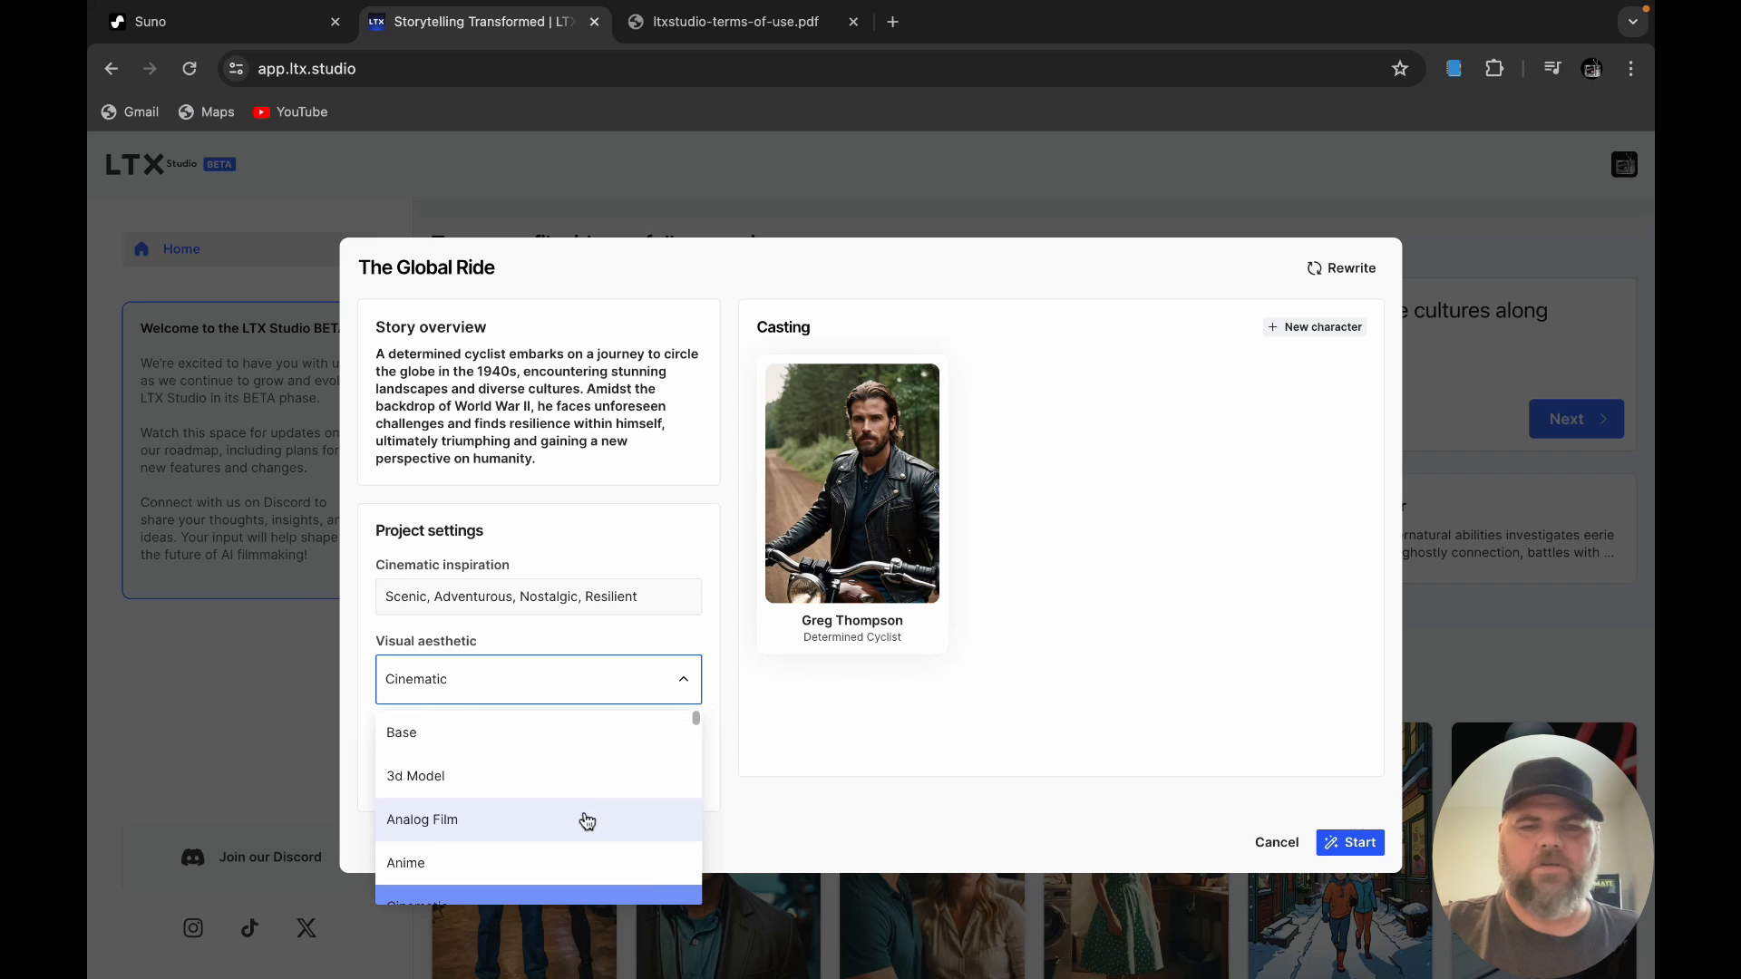
left_click(965, 776)
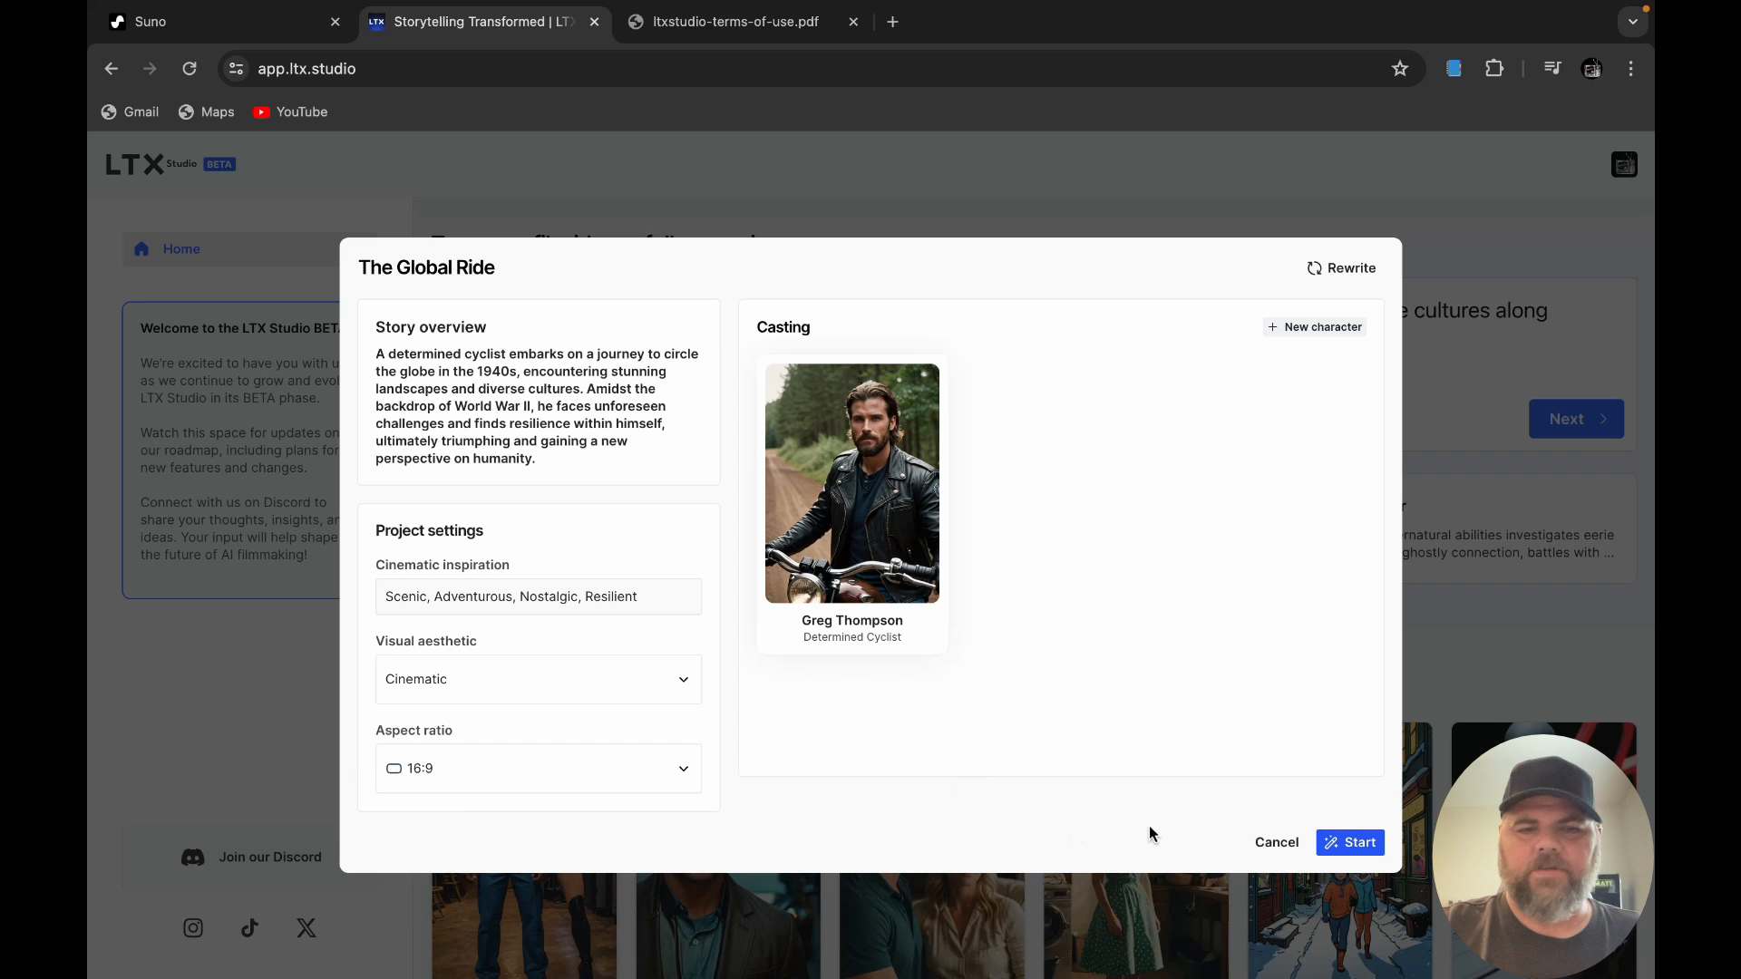
left_click(682, 775)
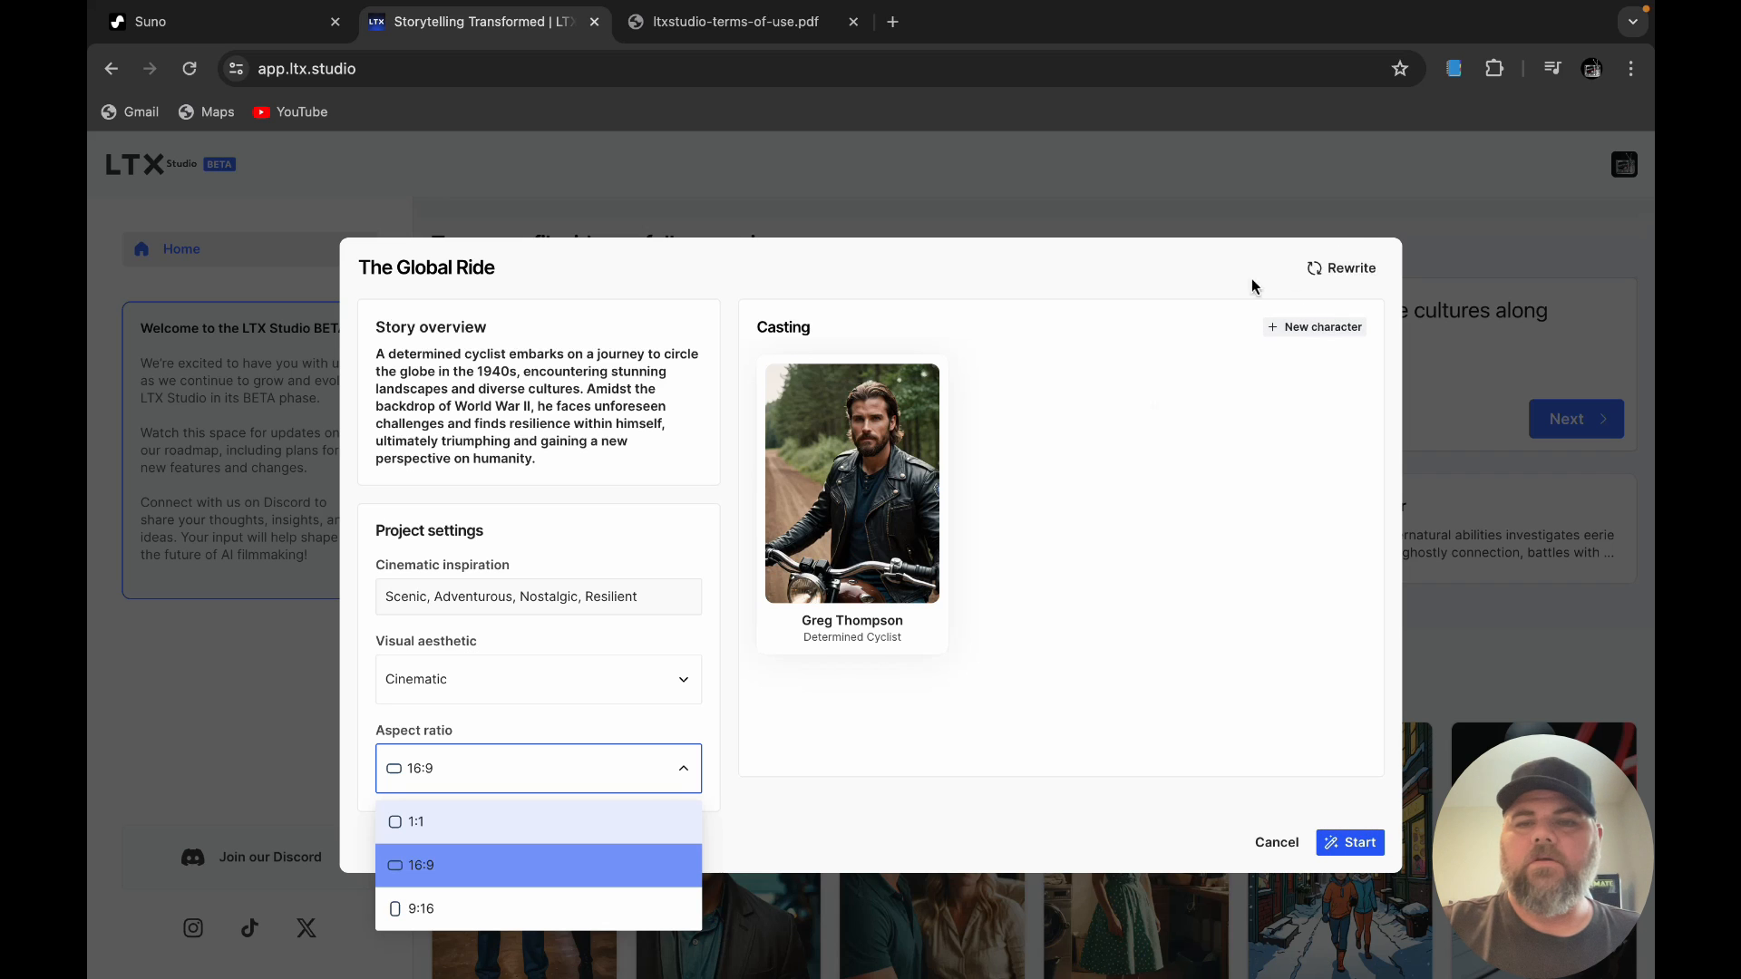
left_click(1340, 845)
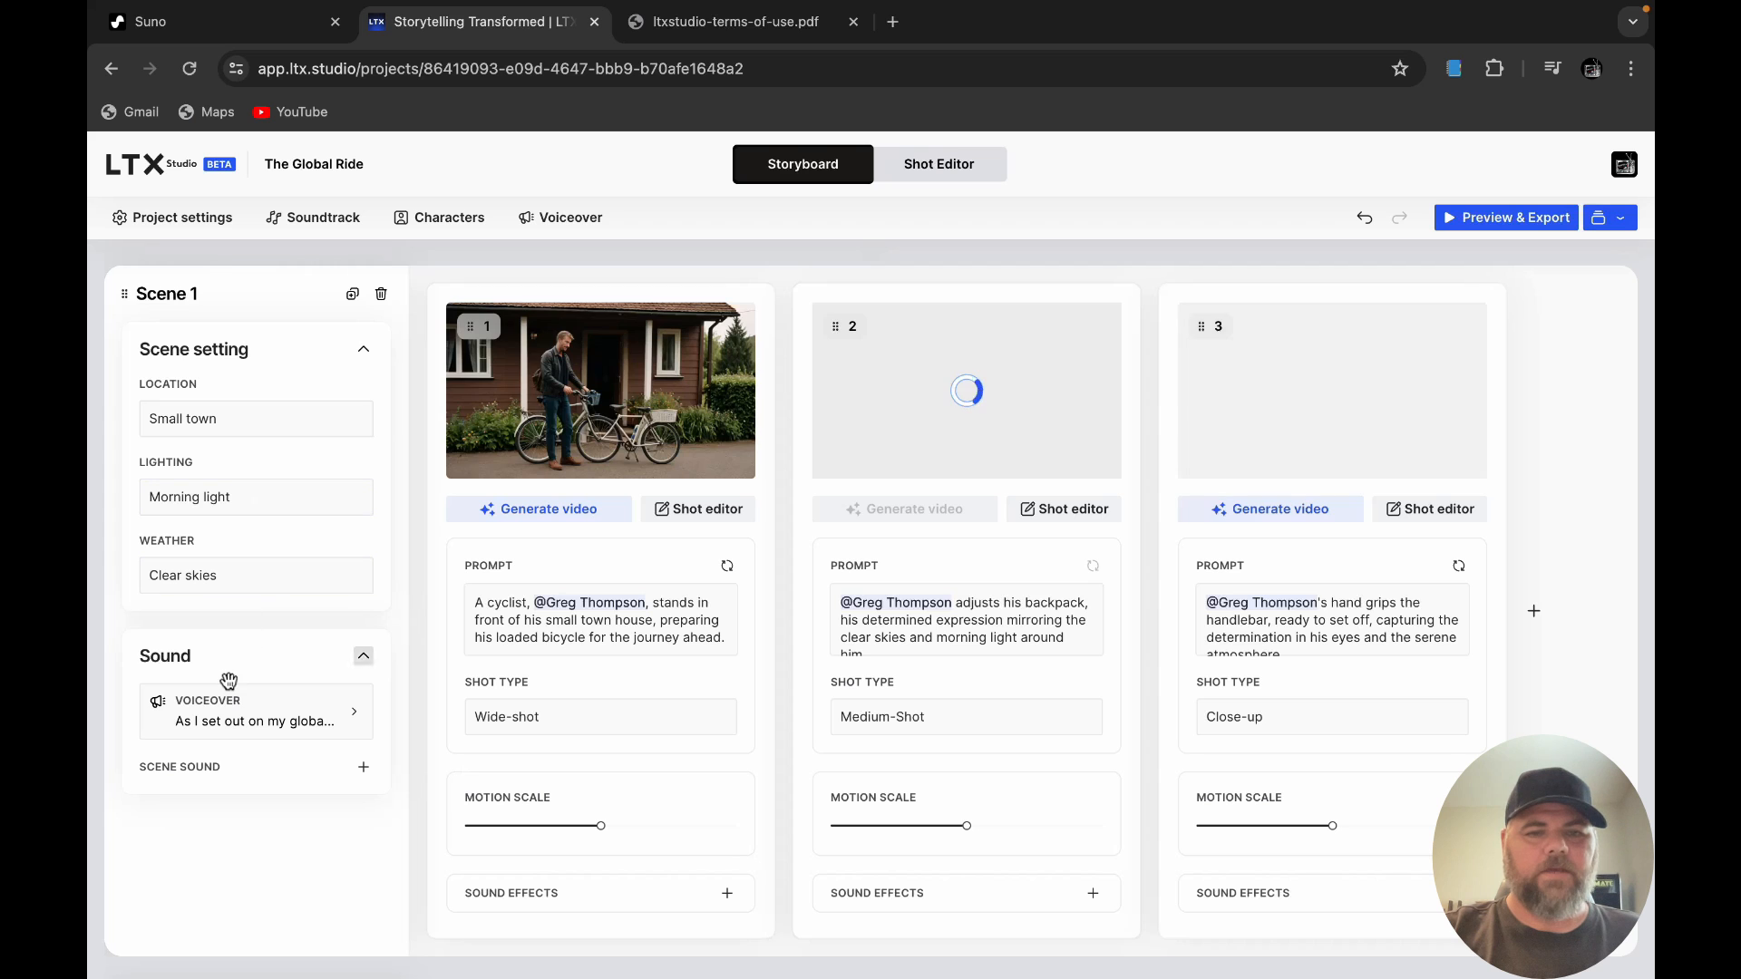
Step: Look through the storyboard's scenes from Scene 1 to Scene 5, examining their settings, sound and shots
scroll(264, 805, "down", 5)
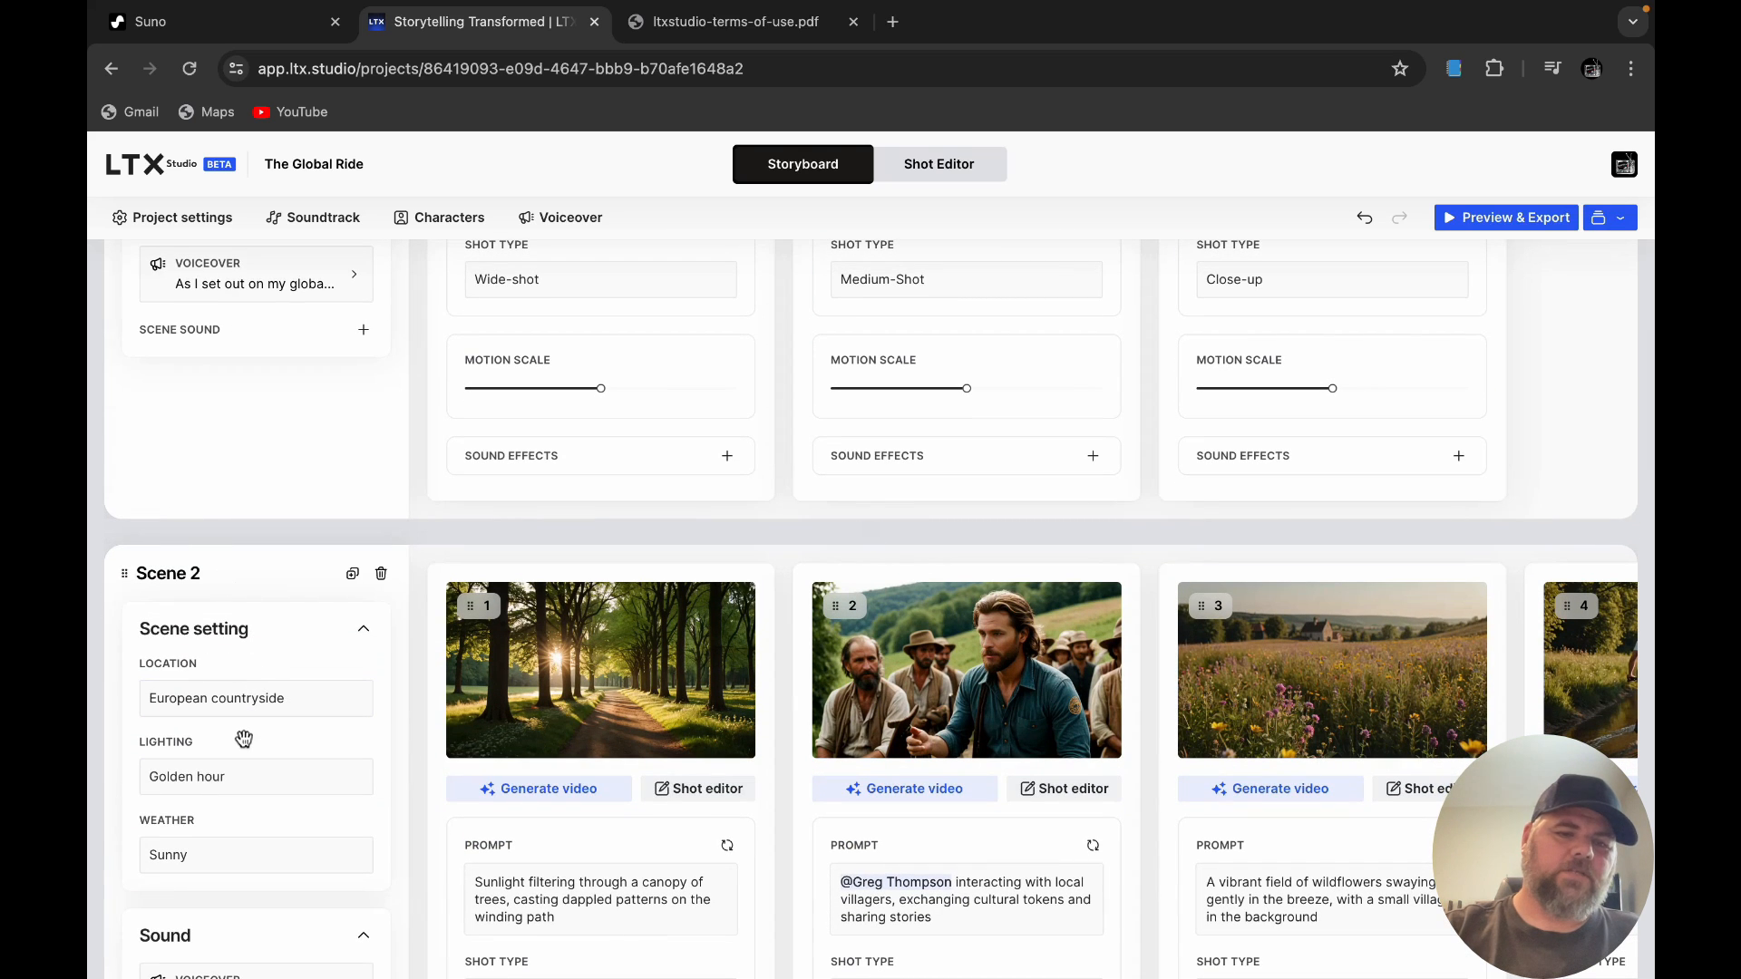
scroll(290, 816, "down", 1)
scroll(287, 820, "down", 4)
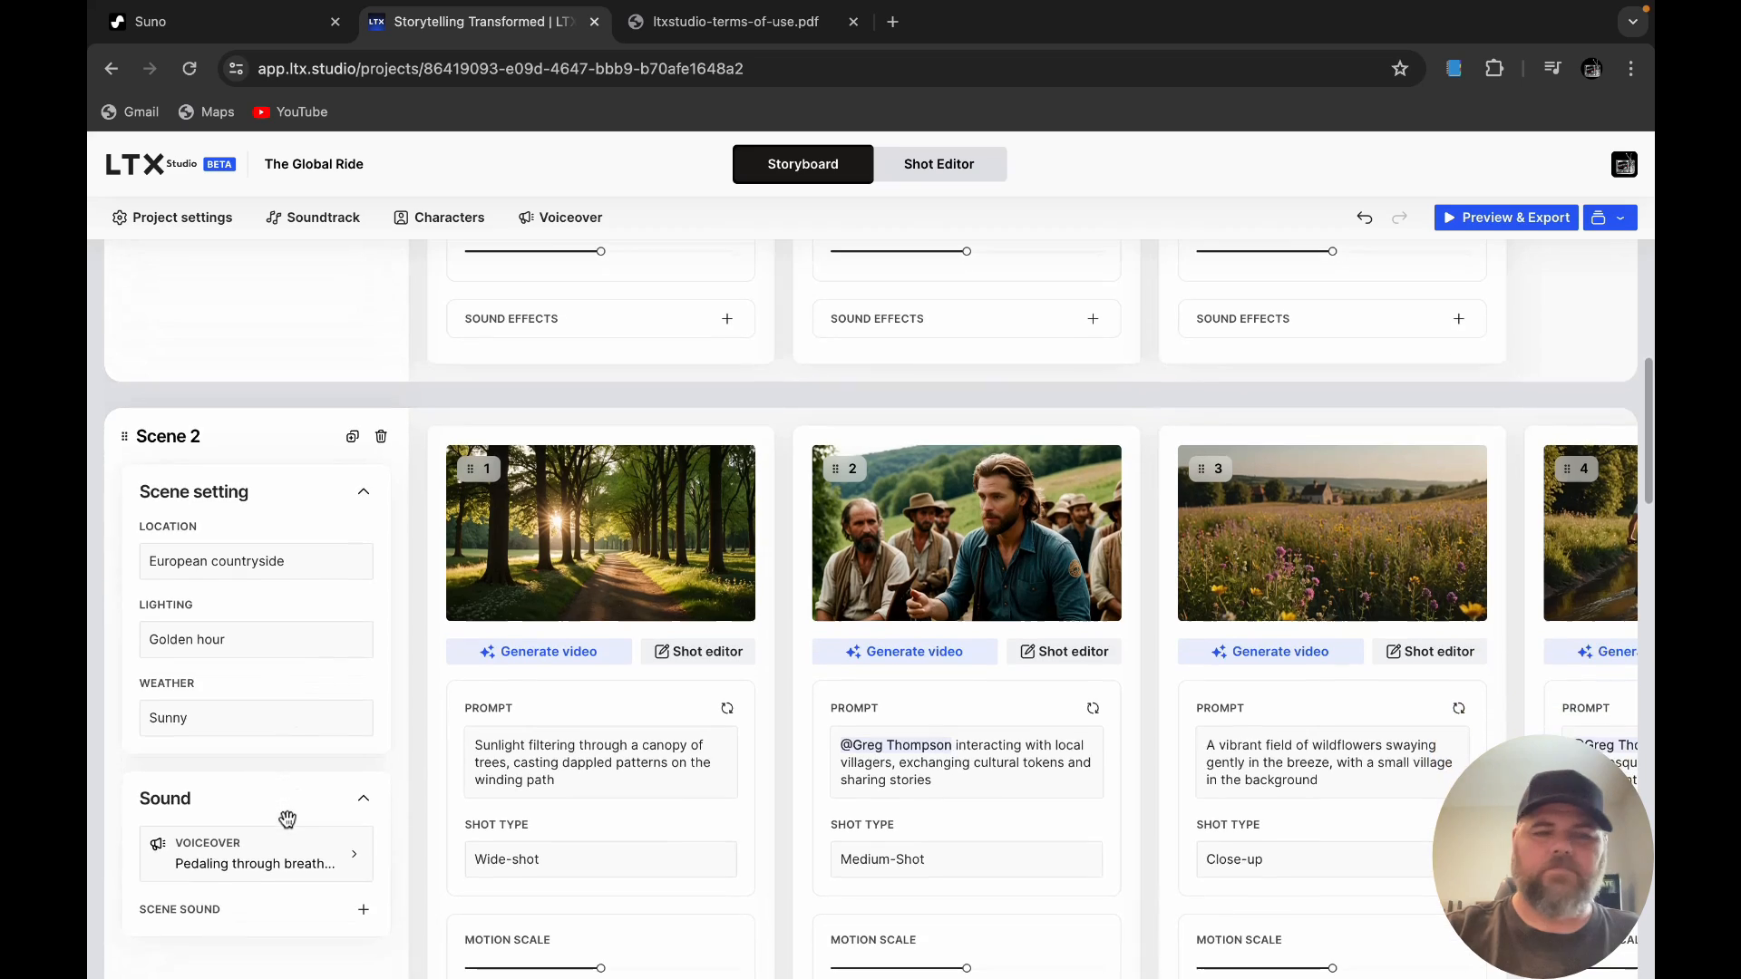
scroll(288, 819, "down", 4)
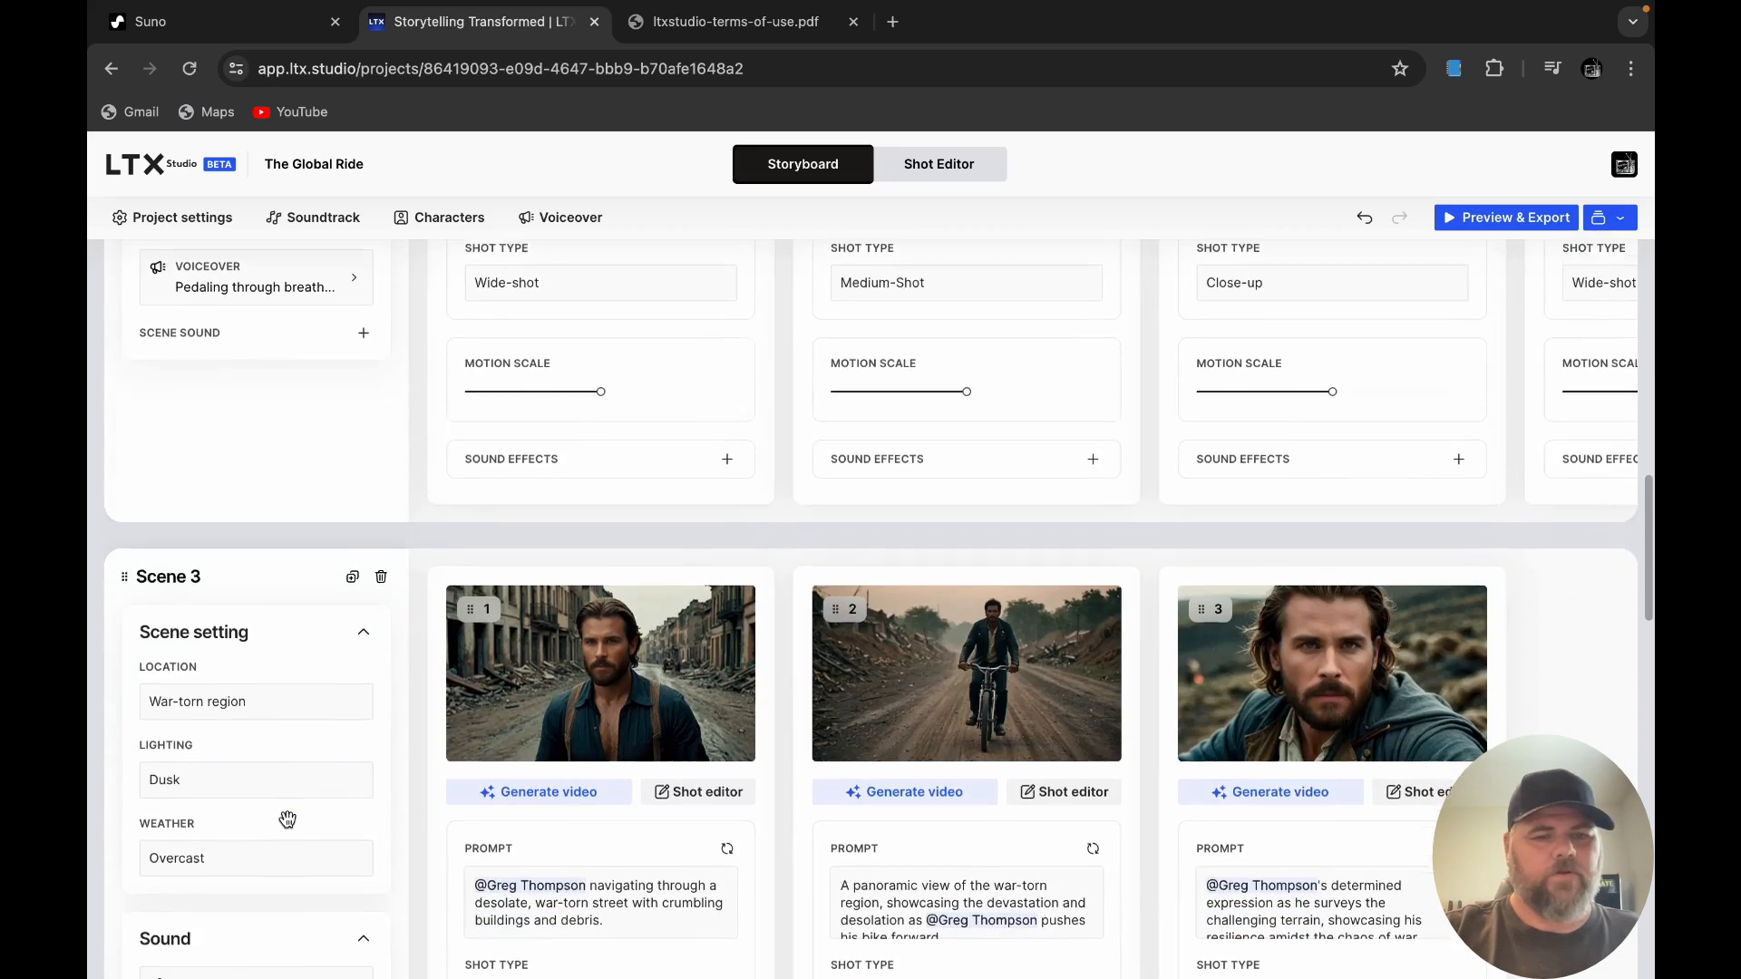
scroll(287, 820, "up", 10)
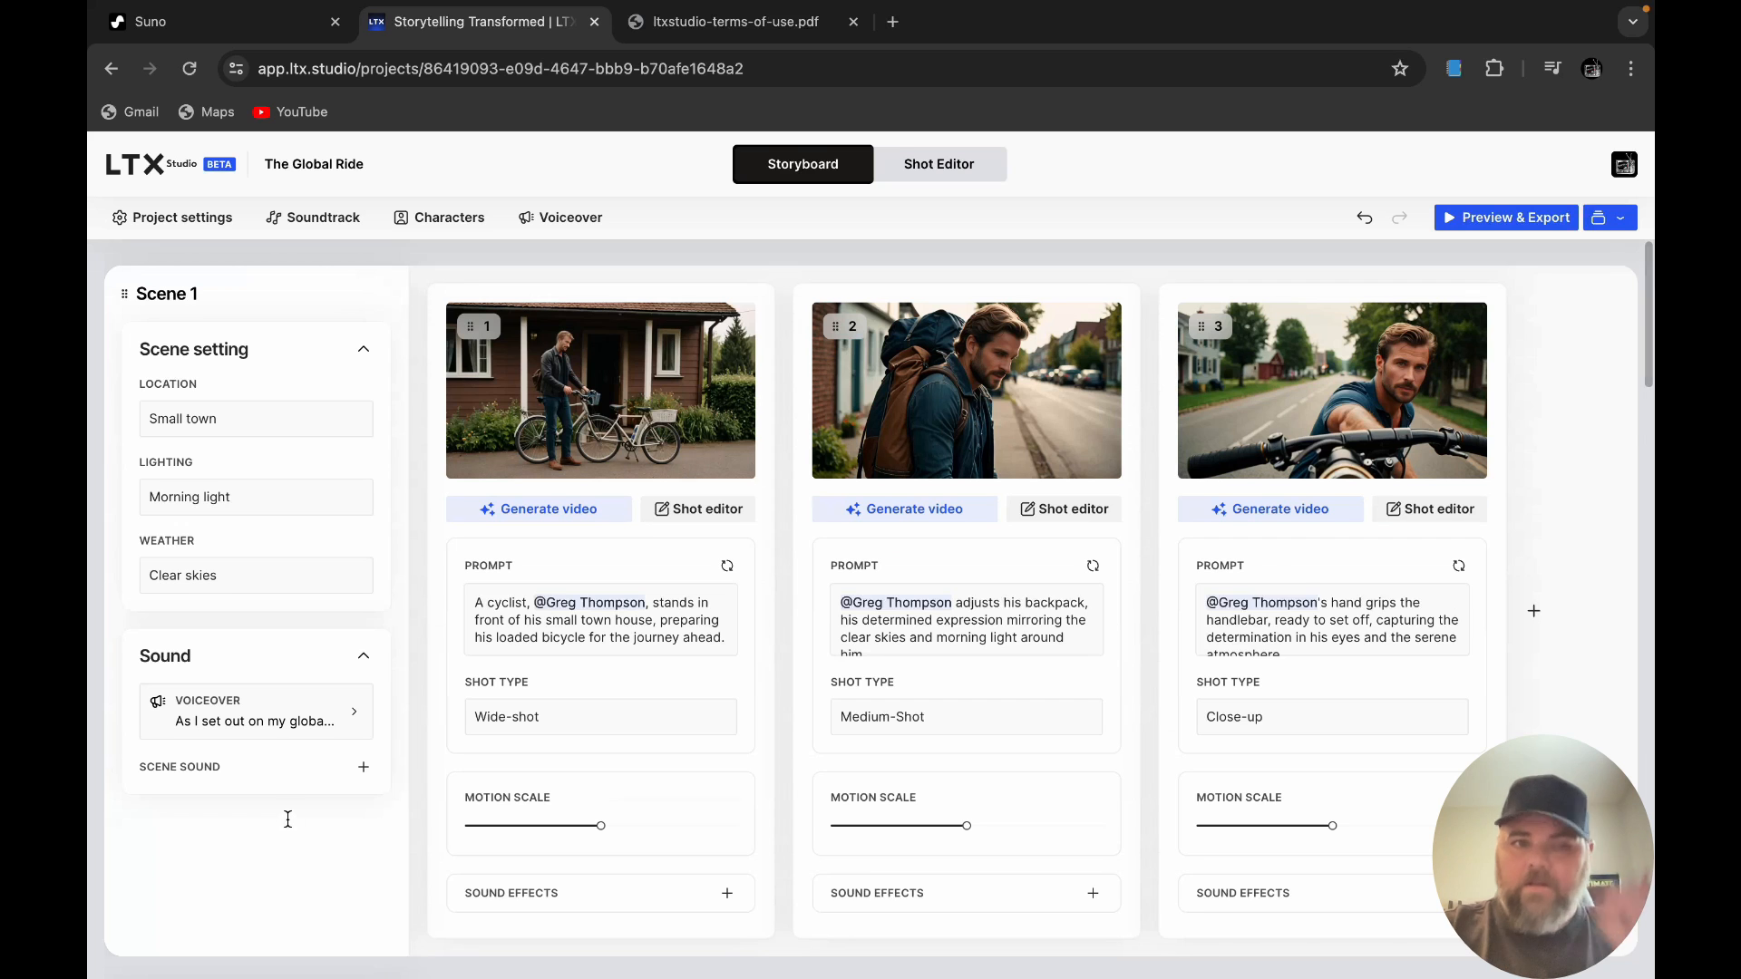
scroll(368, 845, "down", 1)
scroll(367, 844, "down", 20)
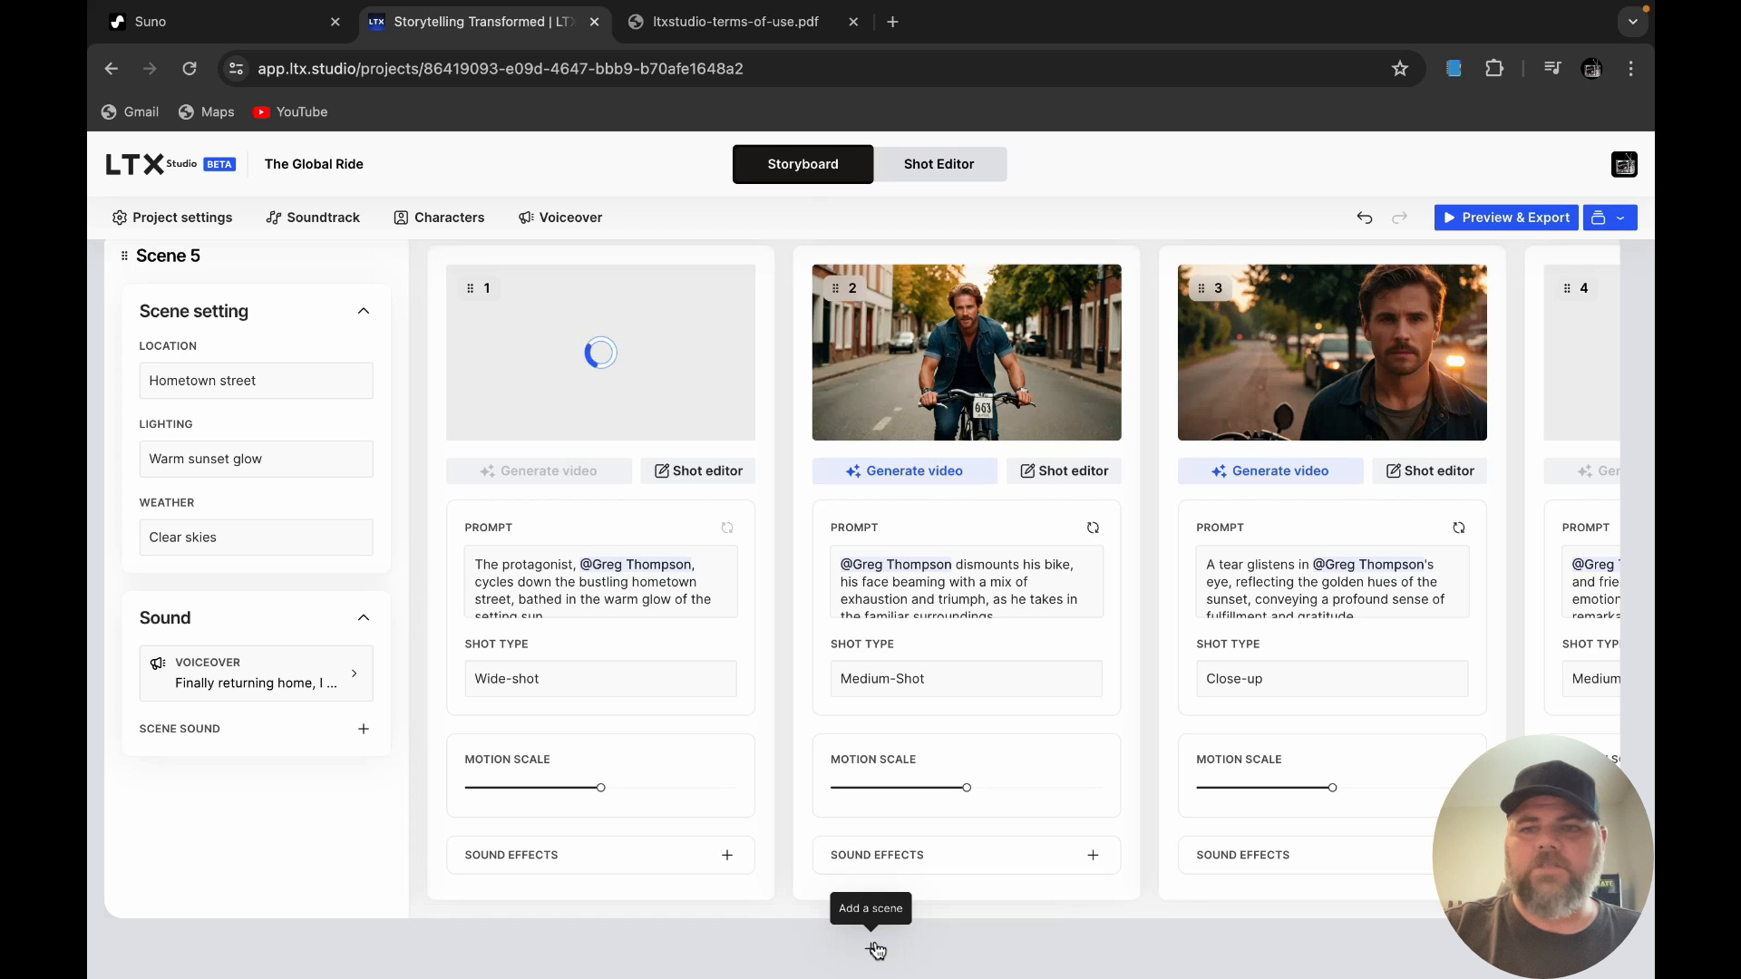
scroll(932, 629, "up", 20)
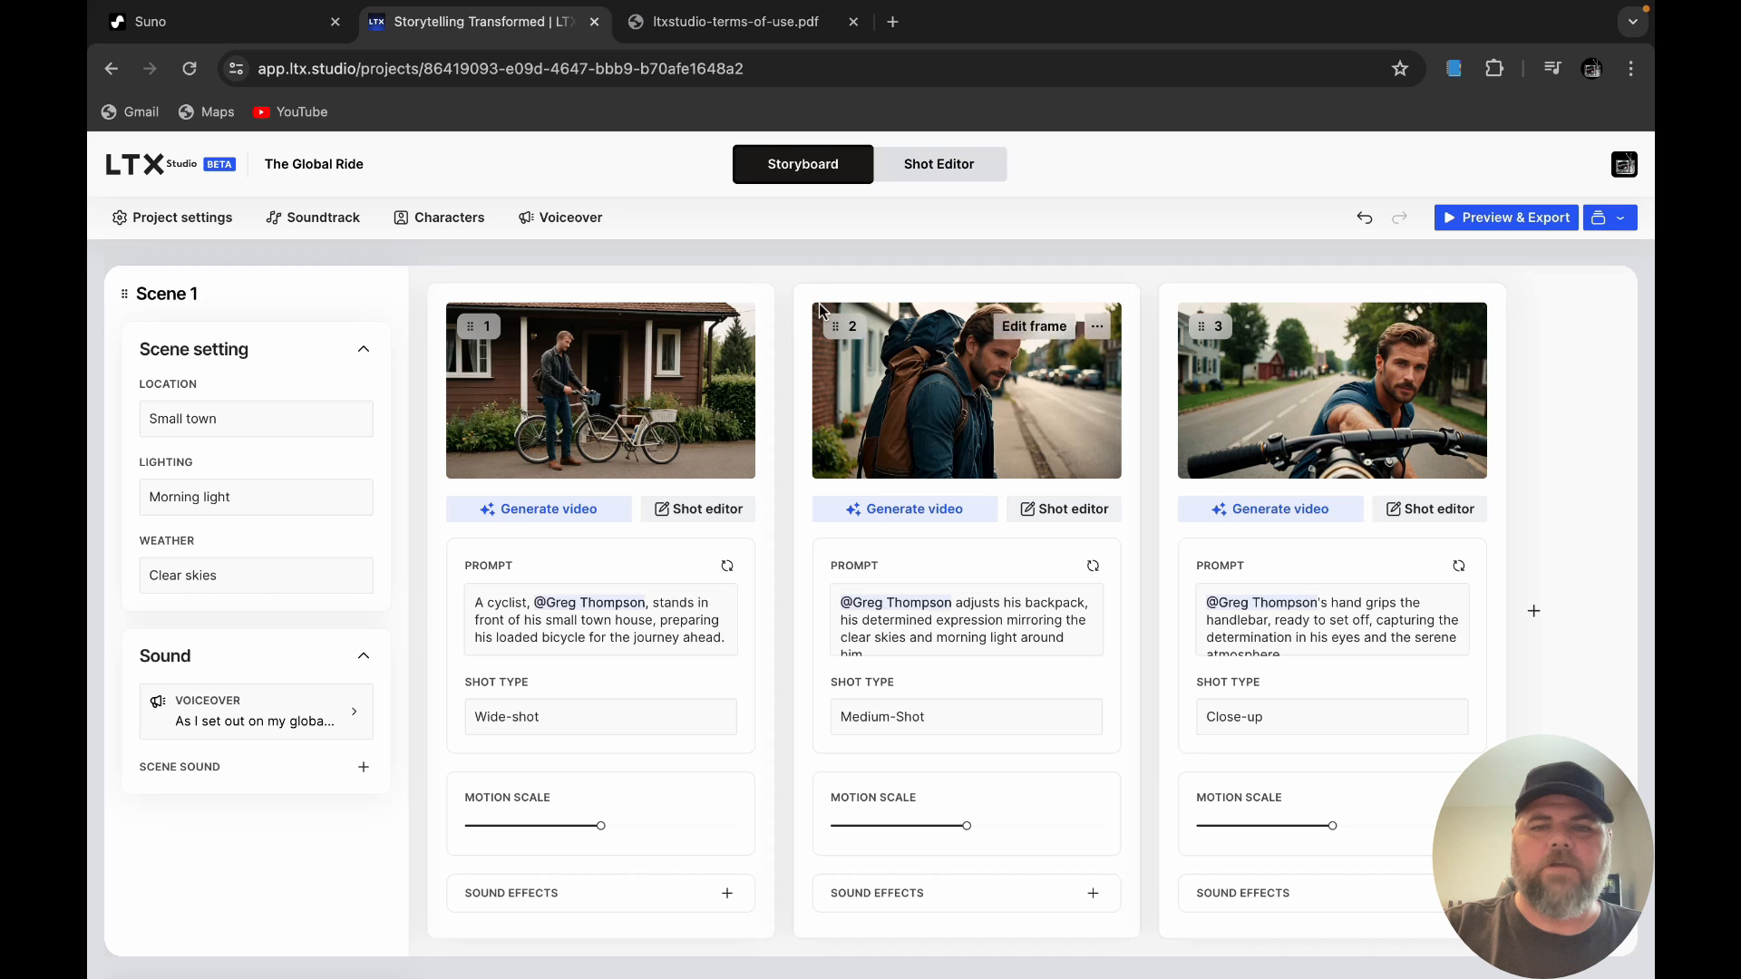
Step: Generate the video for shot 1 of Scene 1
mouse_move(1202, 325)
left_mouse_down()
mouse_move(802, 347)
mouse_move(1215, 311)
mouse_move(785, 329)
mouse_move(1199, 340)
left_mouse_up()
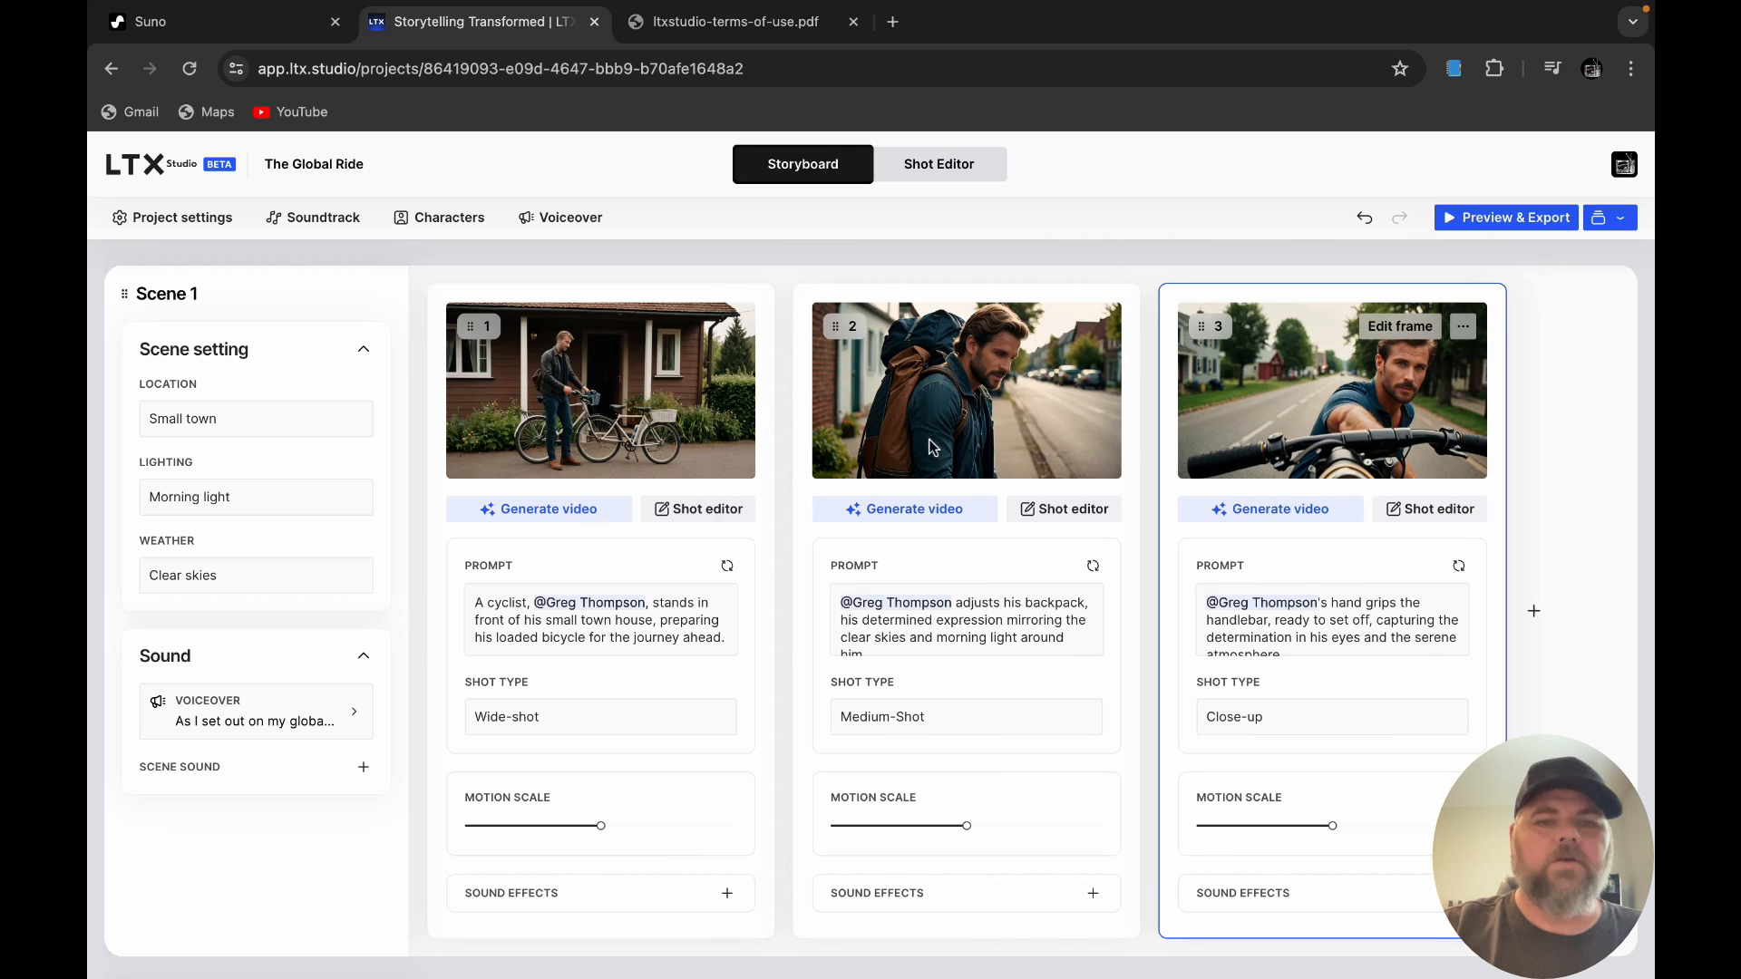
left_click(523, 511)
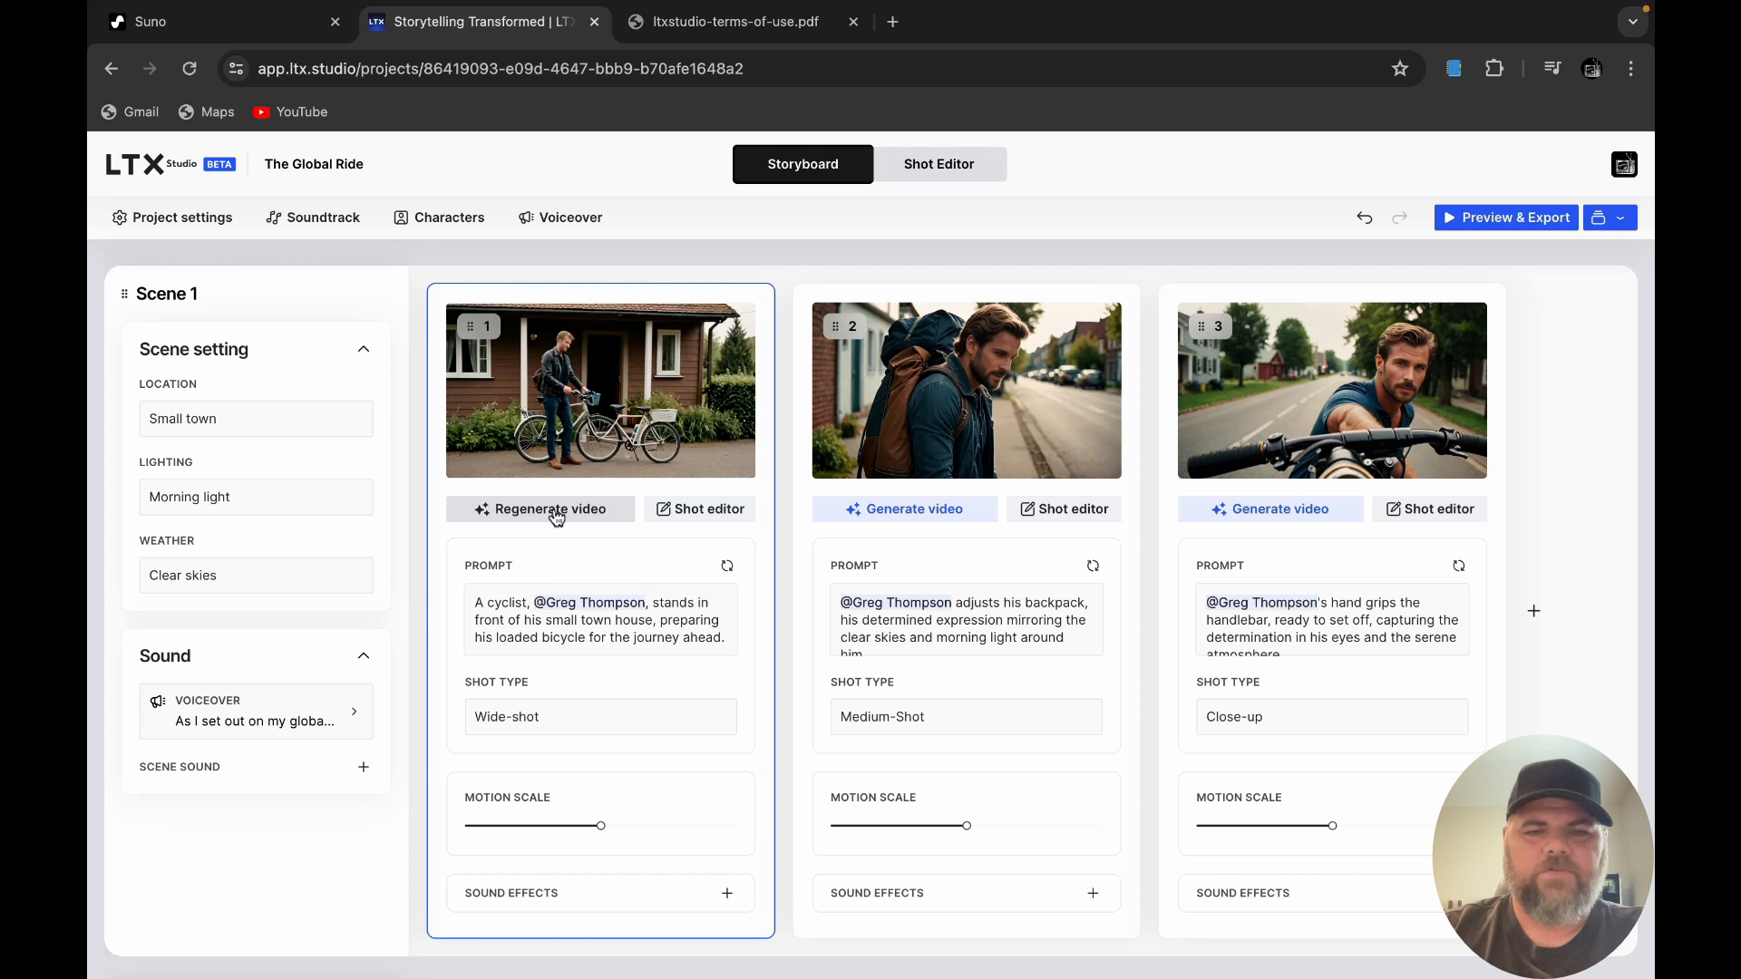
Step: Open Scene 1's shot 1 in the Shot Editor and examine its video, still frame, prompt and motion settings
left_click(718, 509)
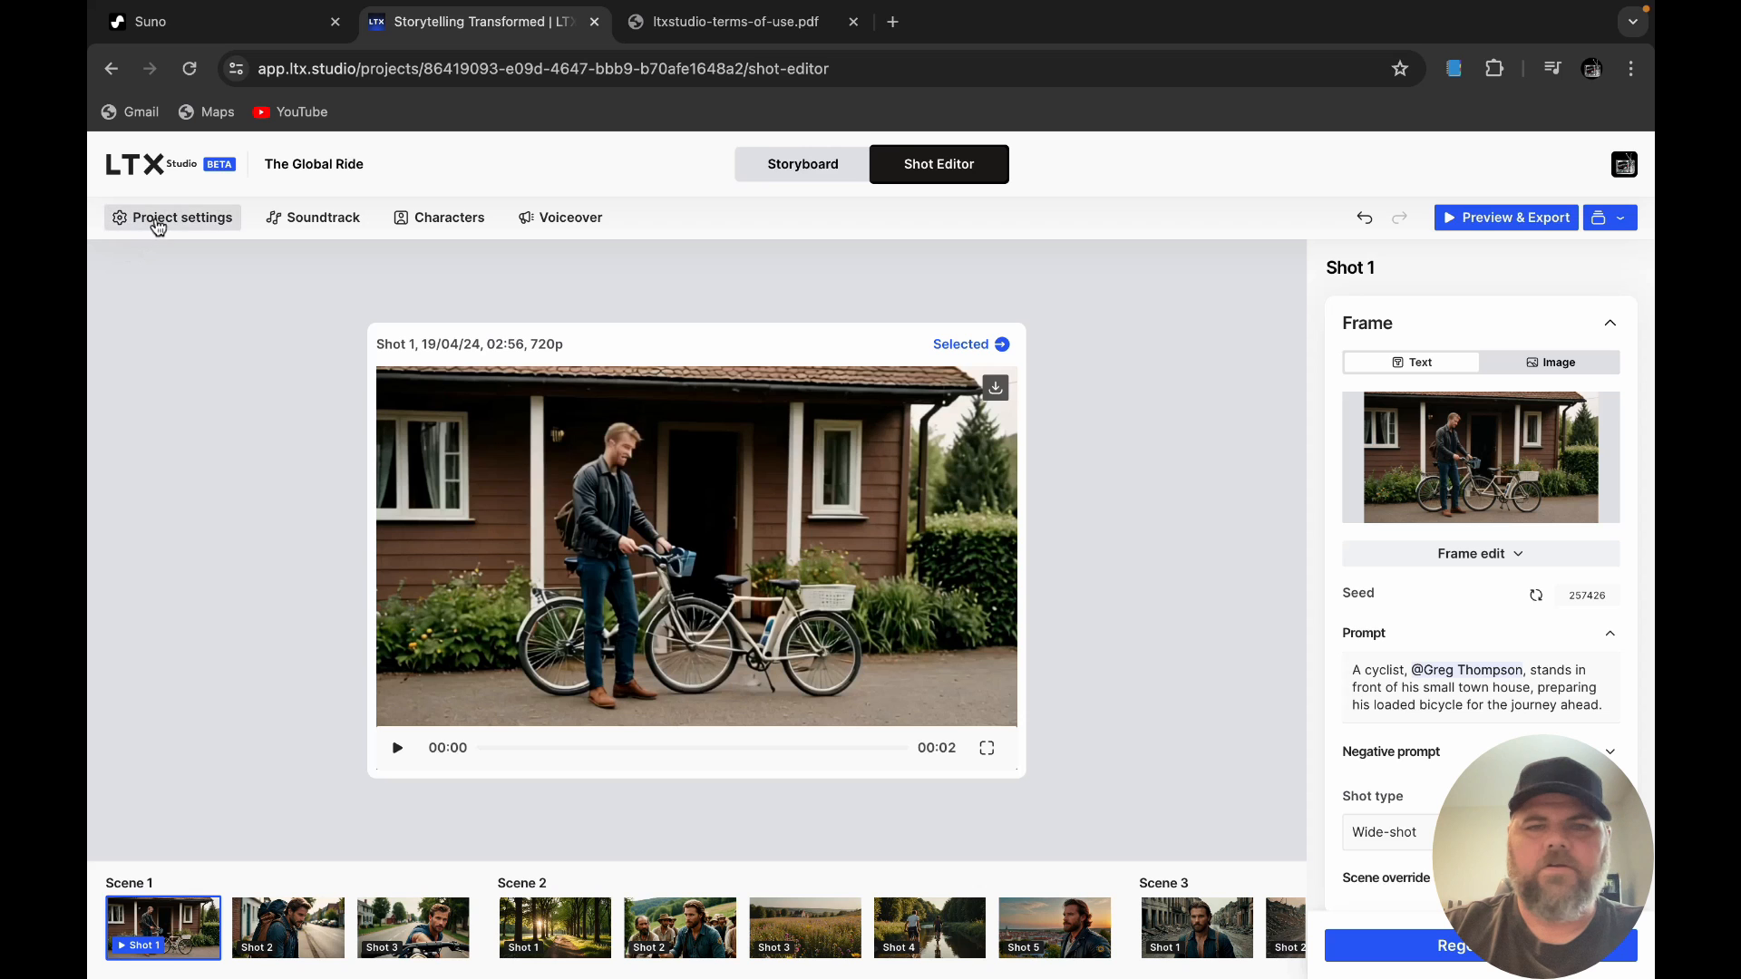
left_click(763, 170)
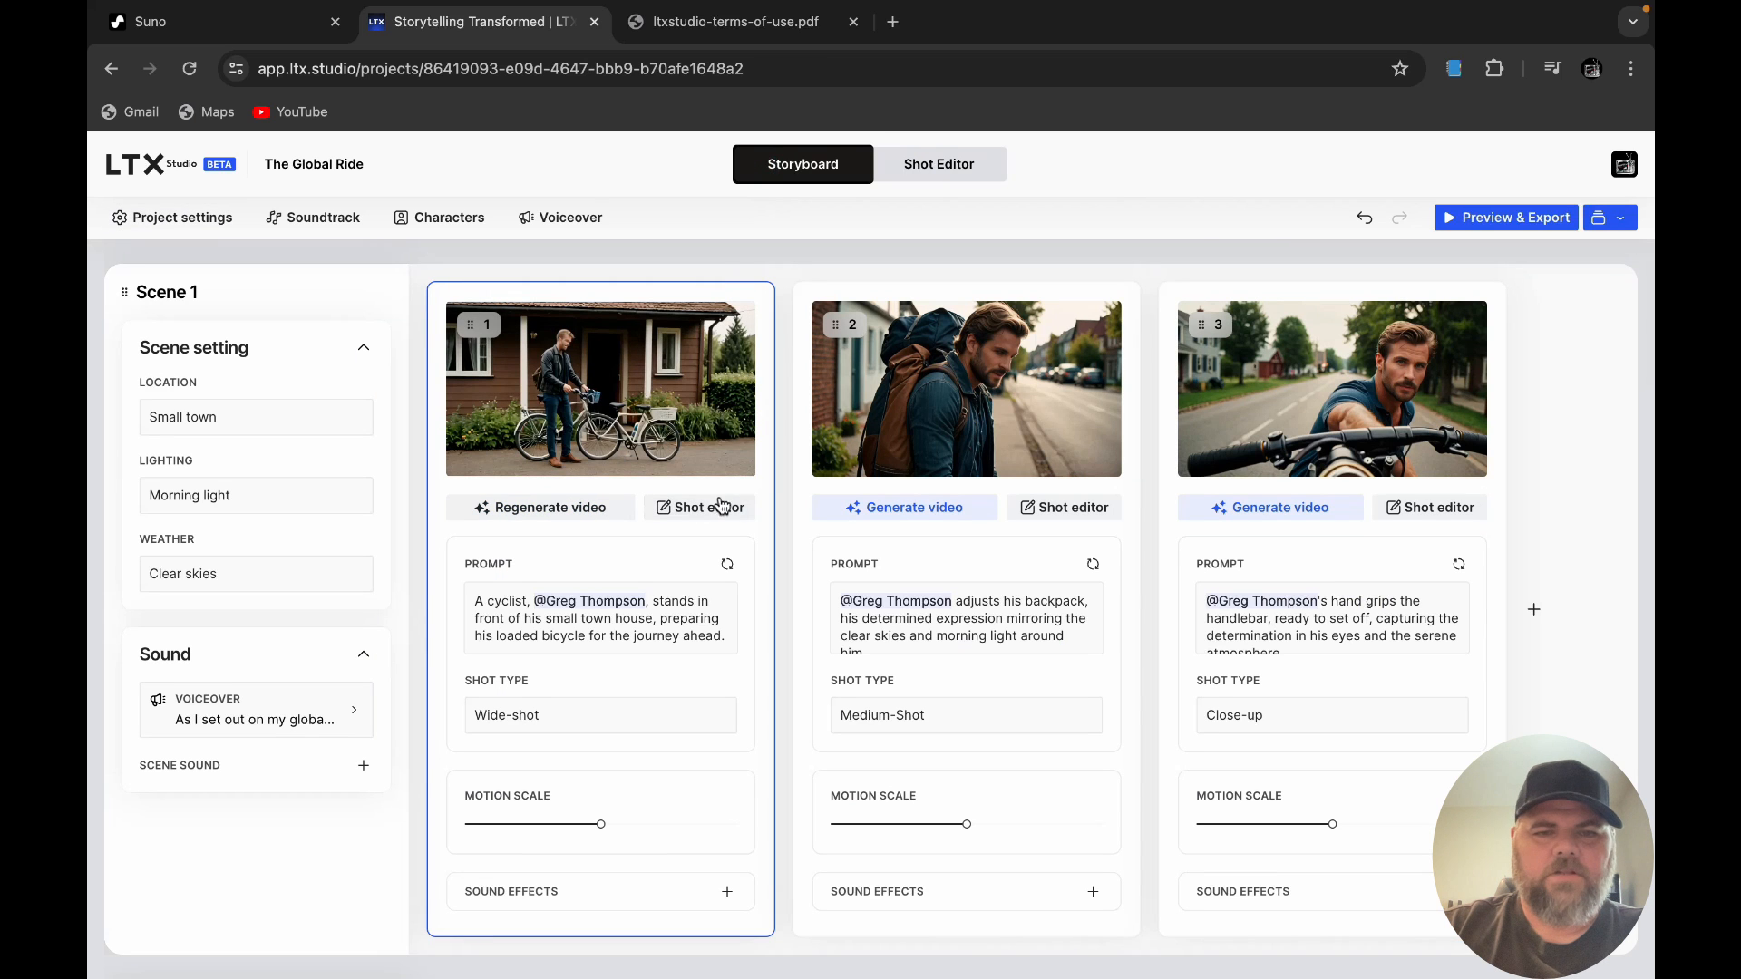
left_click(716, 509)
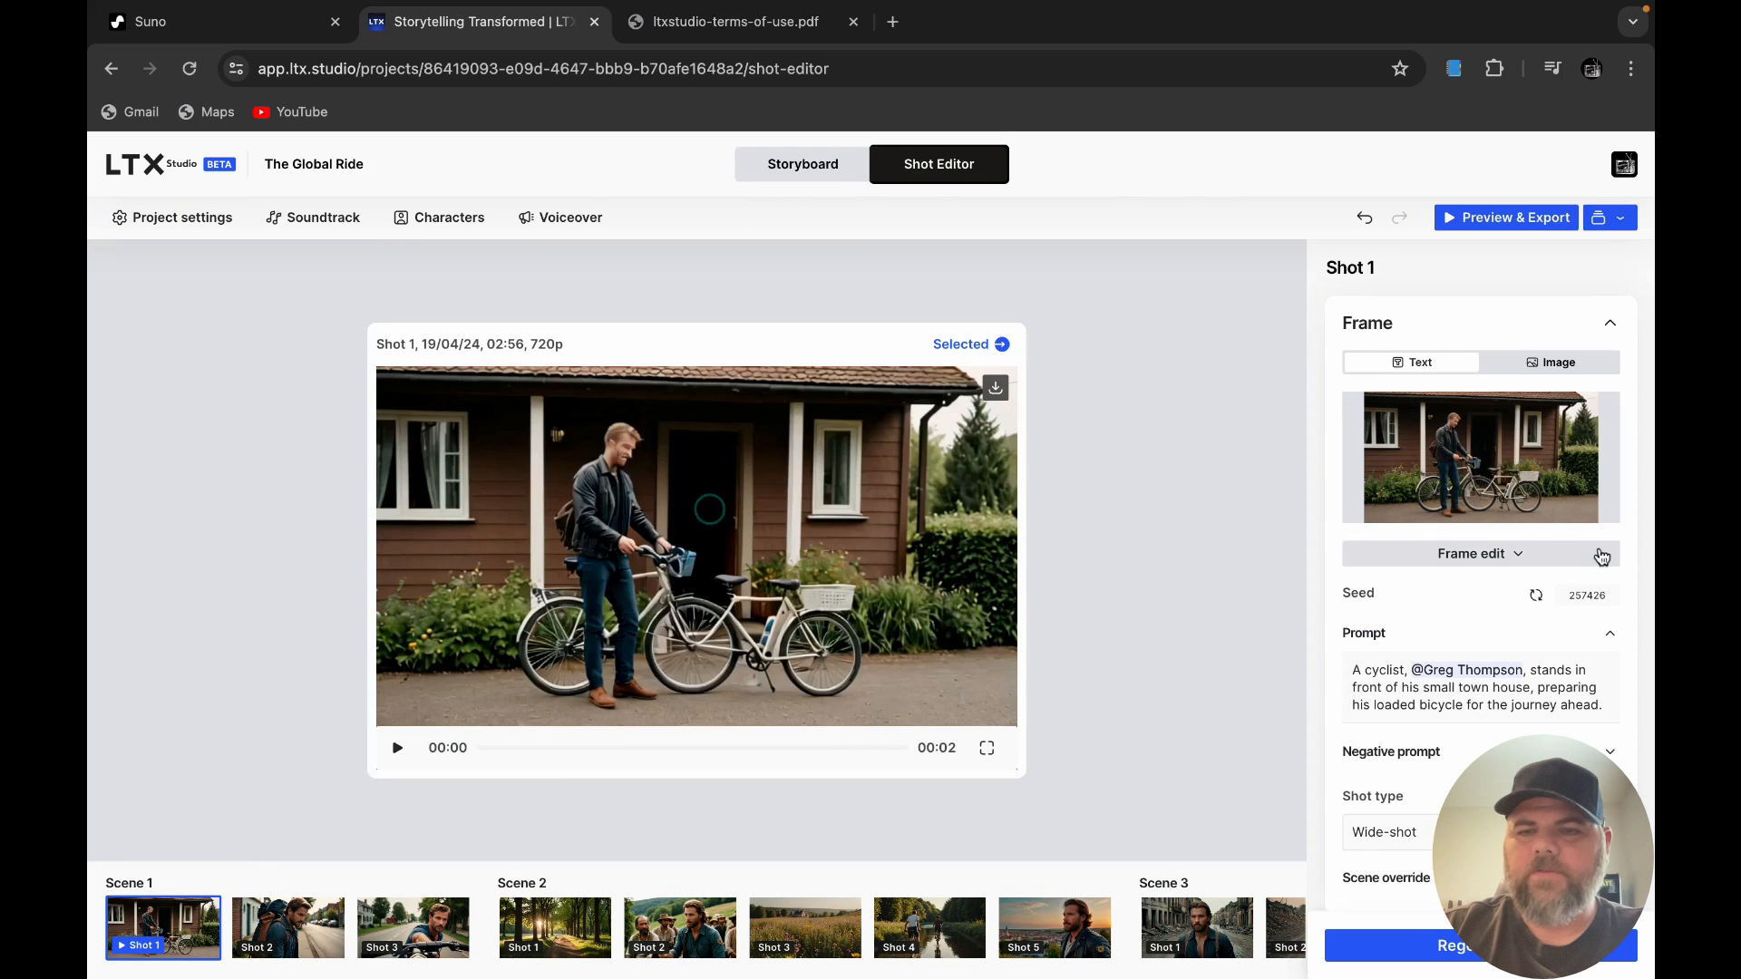
scroll(1521, 698, "down", 6)
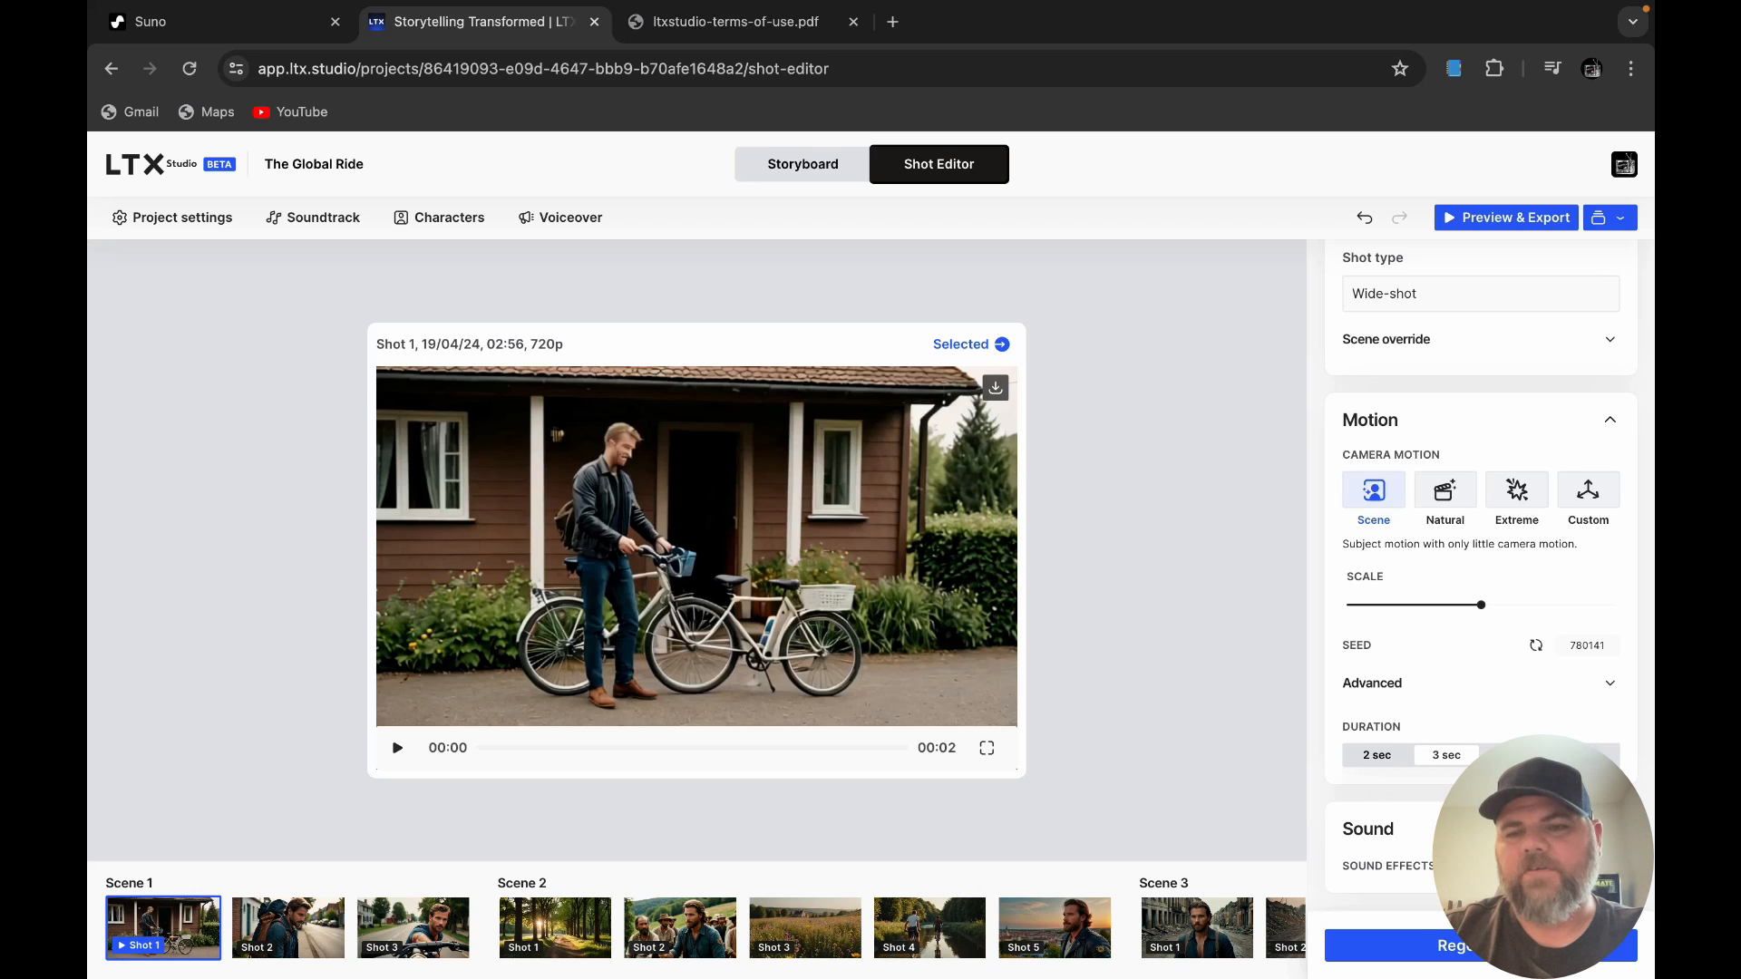
scroll(696, 550, "down", 5)
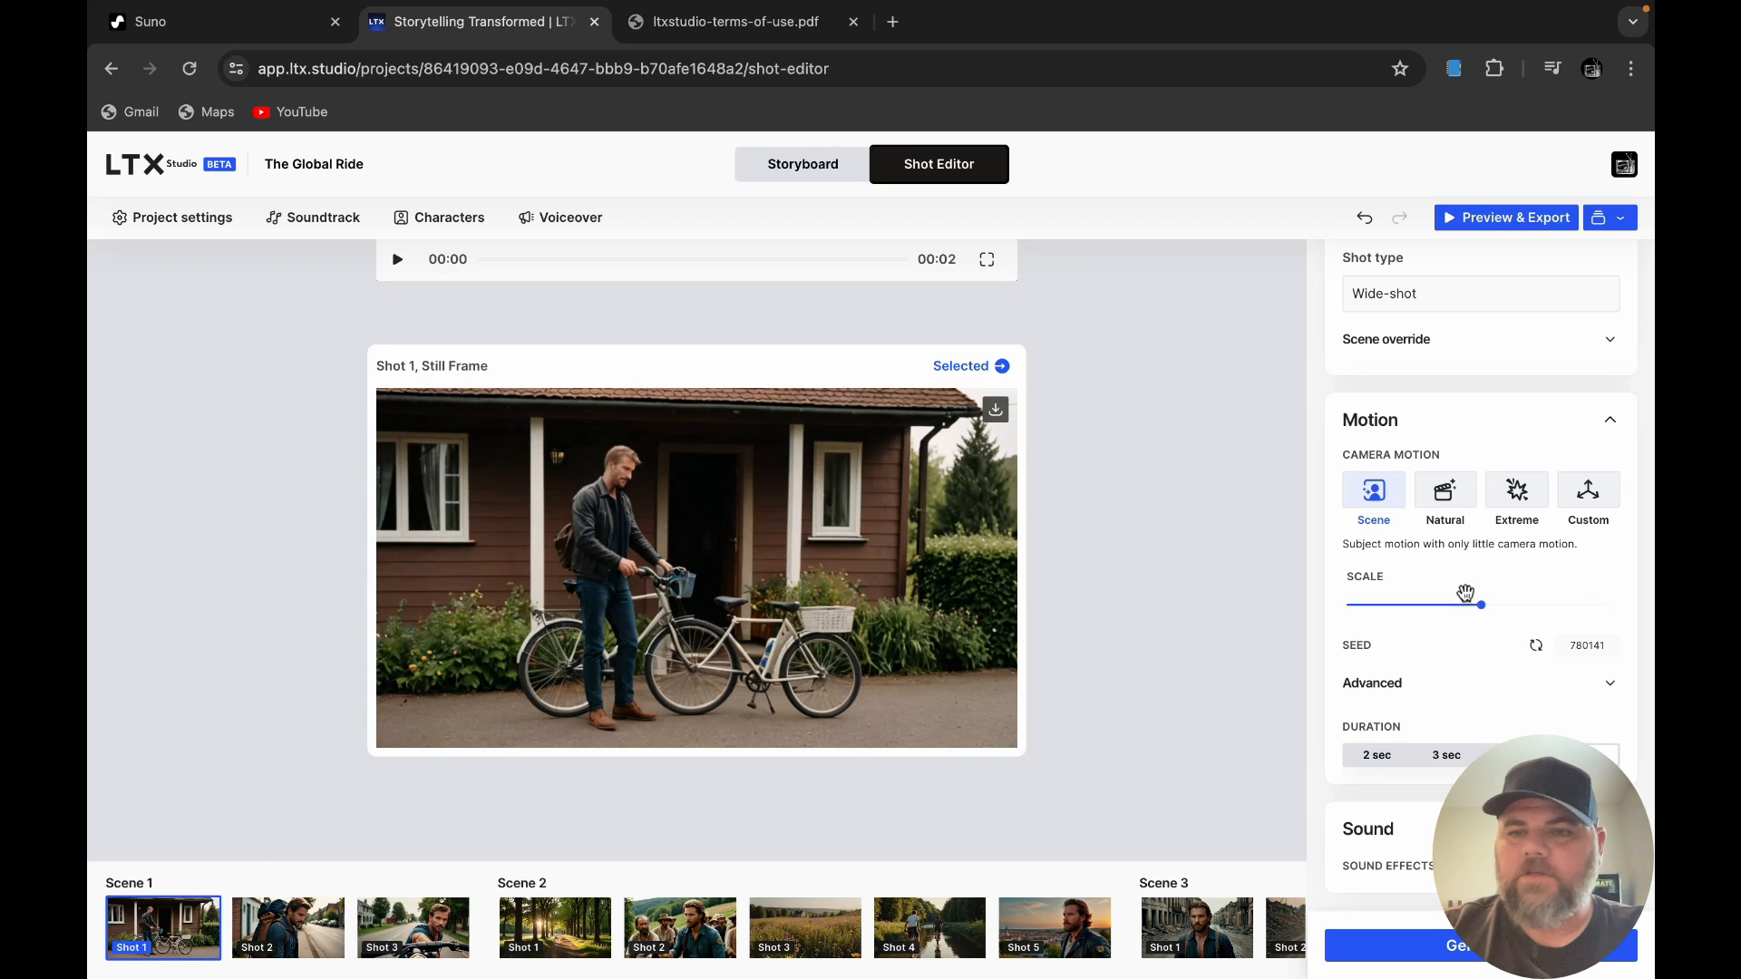
scroll(1549, 590, "up", 2)
scroll(1550, 590, "up", 5)
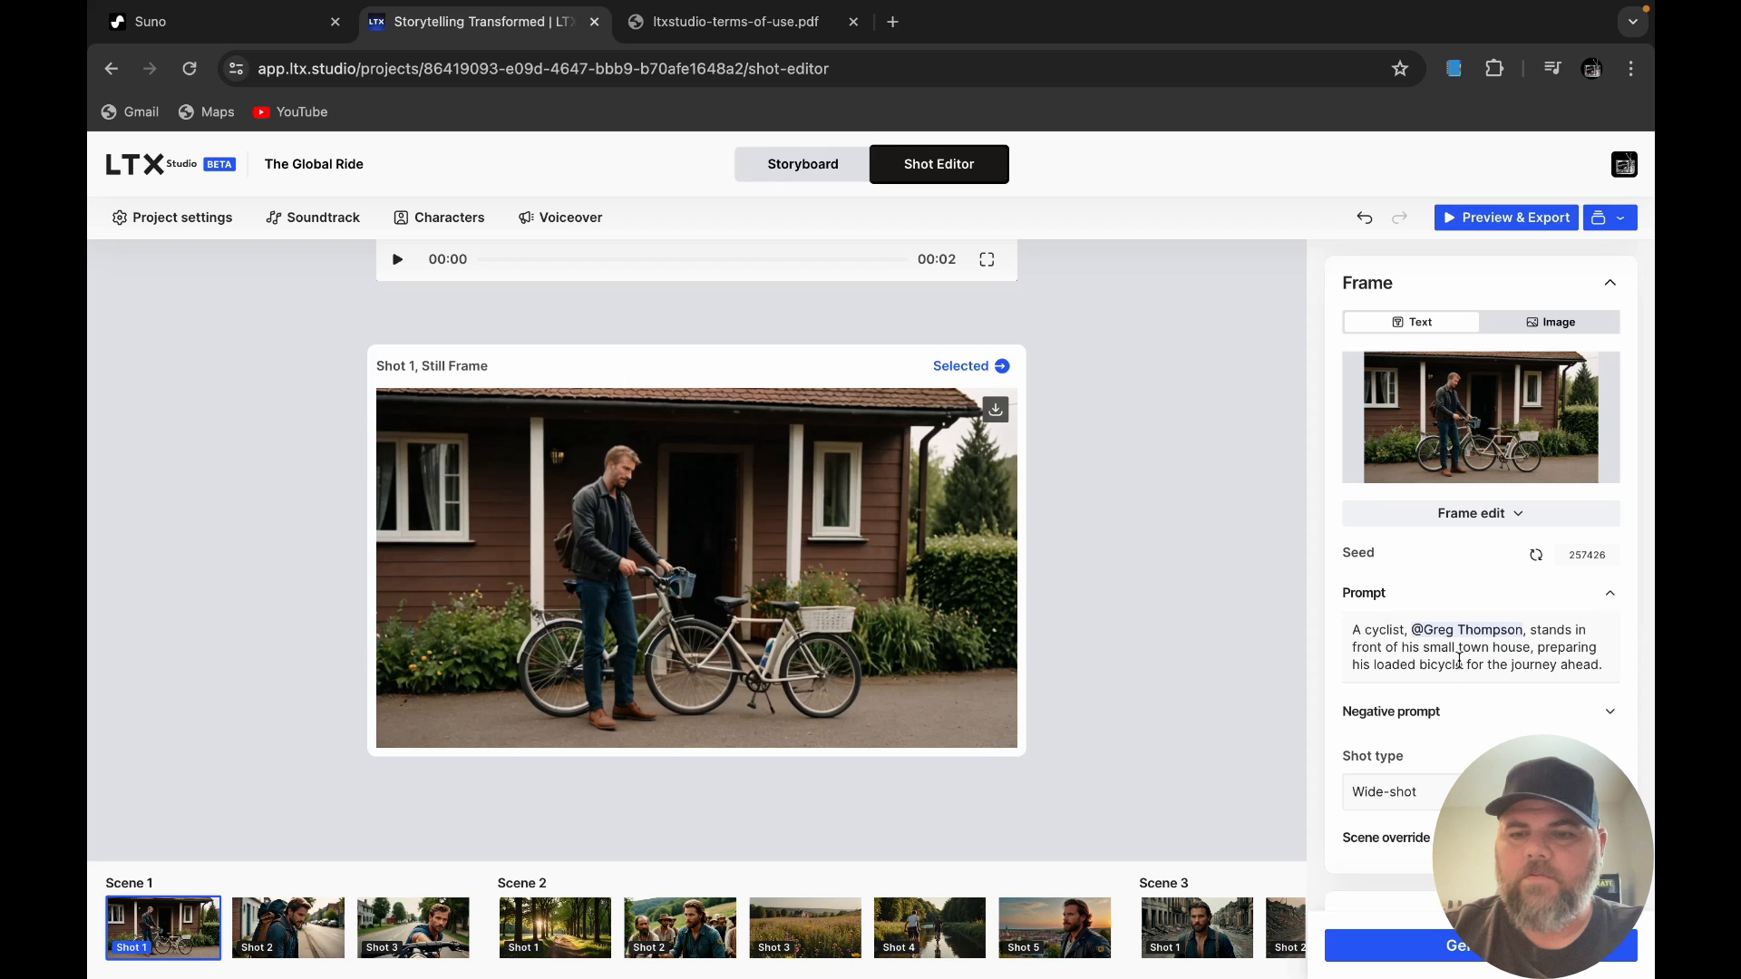
Step: Generate a new video of shot 1, play it and scrub ahead to the 5-second mark
left_click(1469, 950)
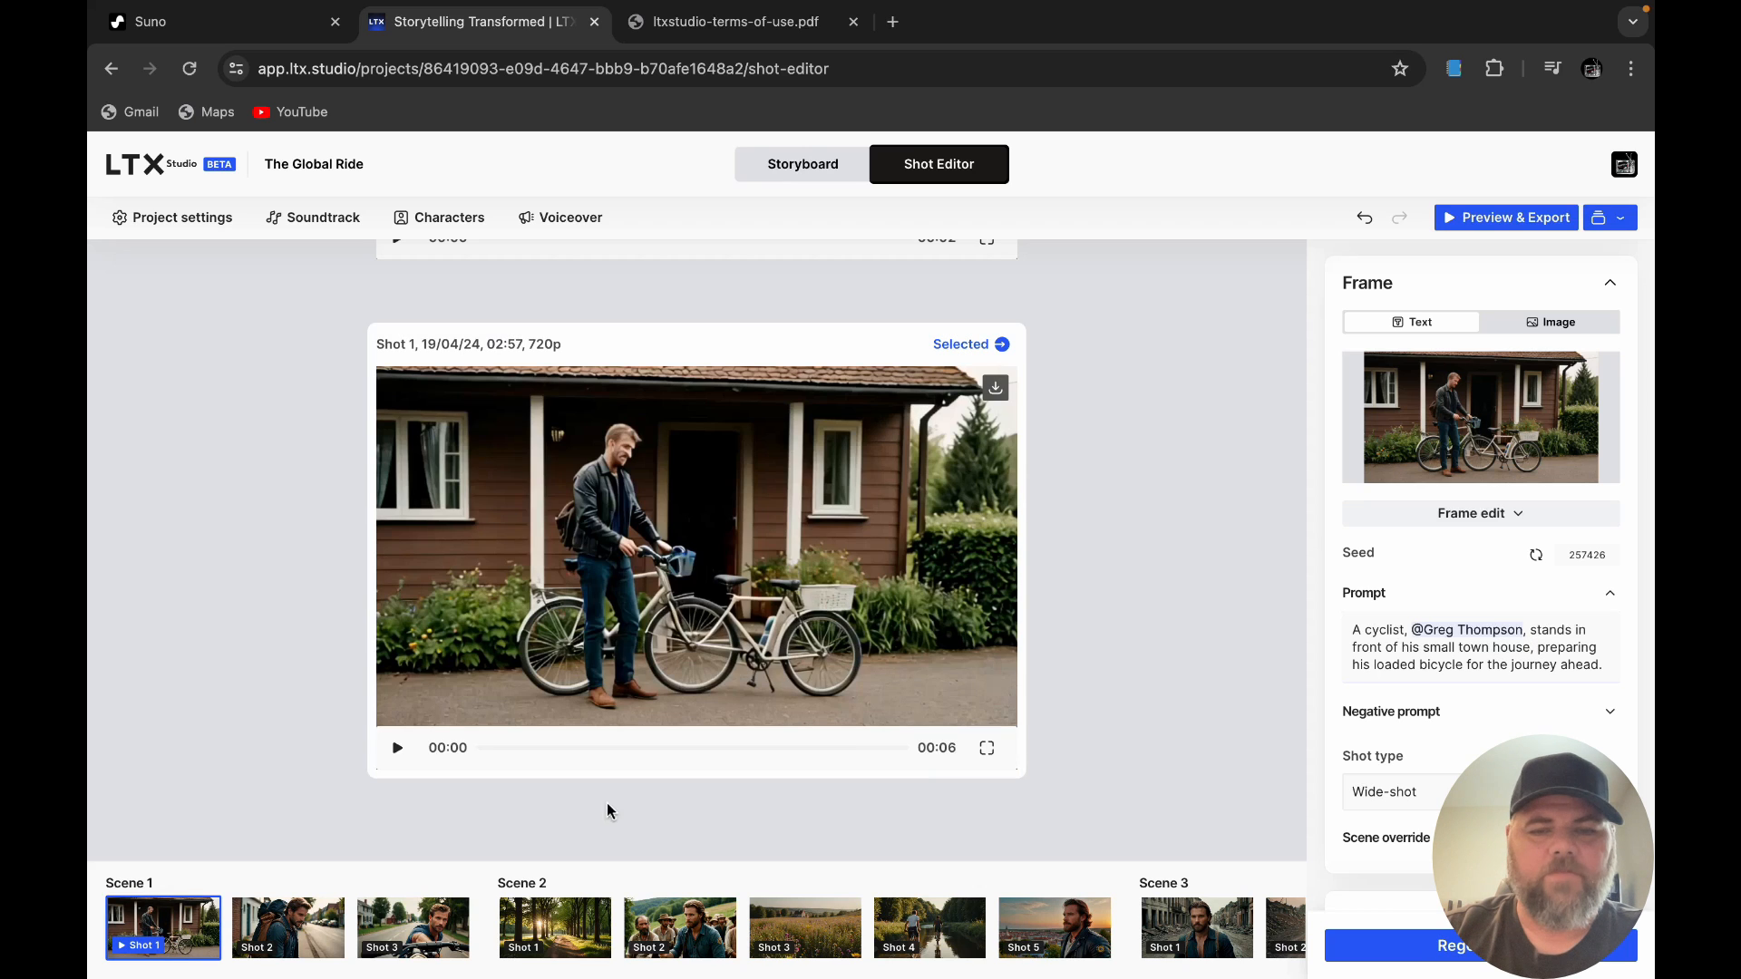
left_click(399, 749)
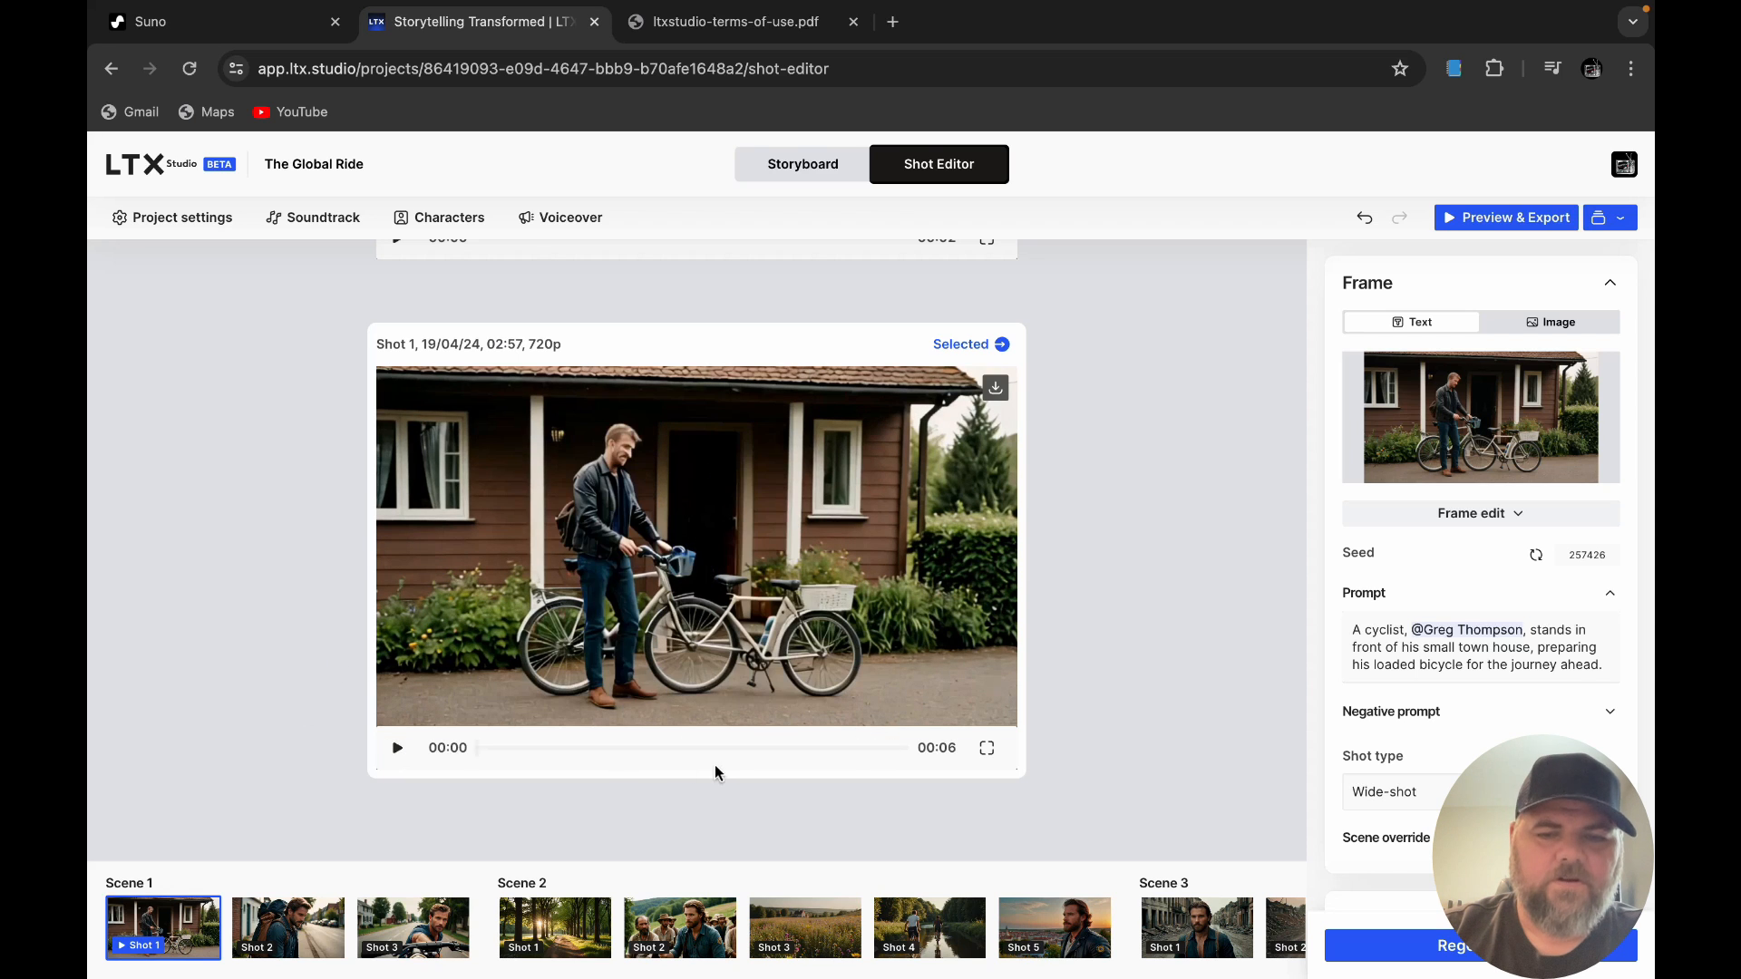
left_click_drag(569, 754, 870, 769)
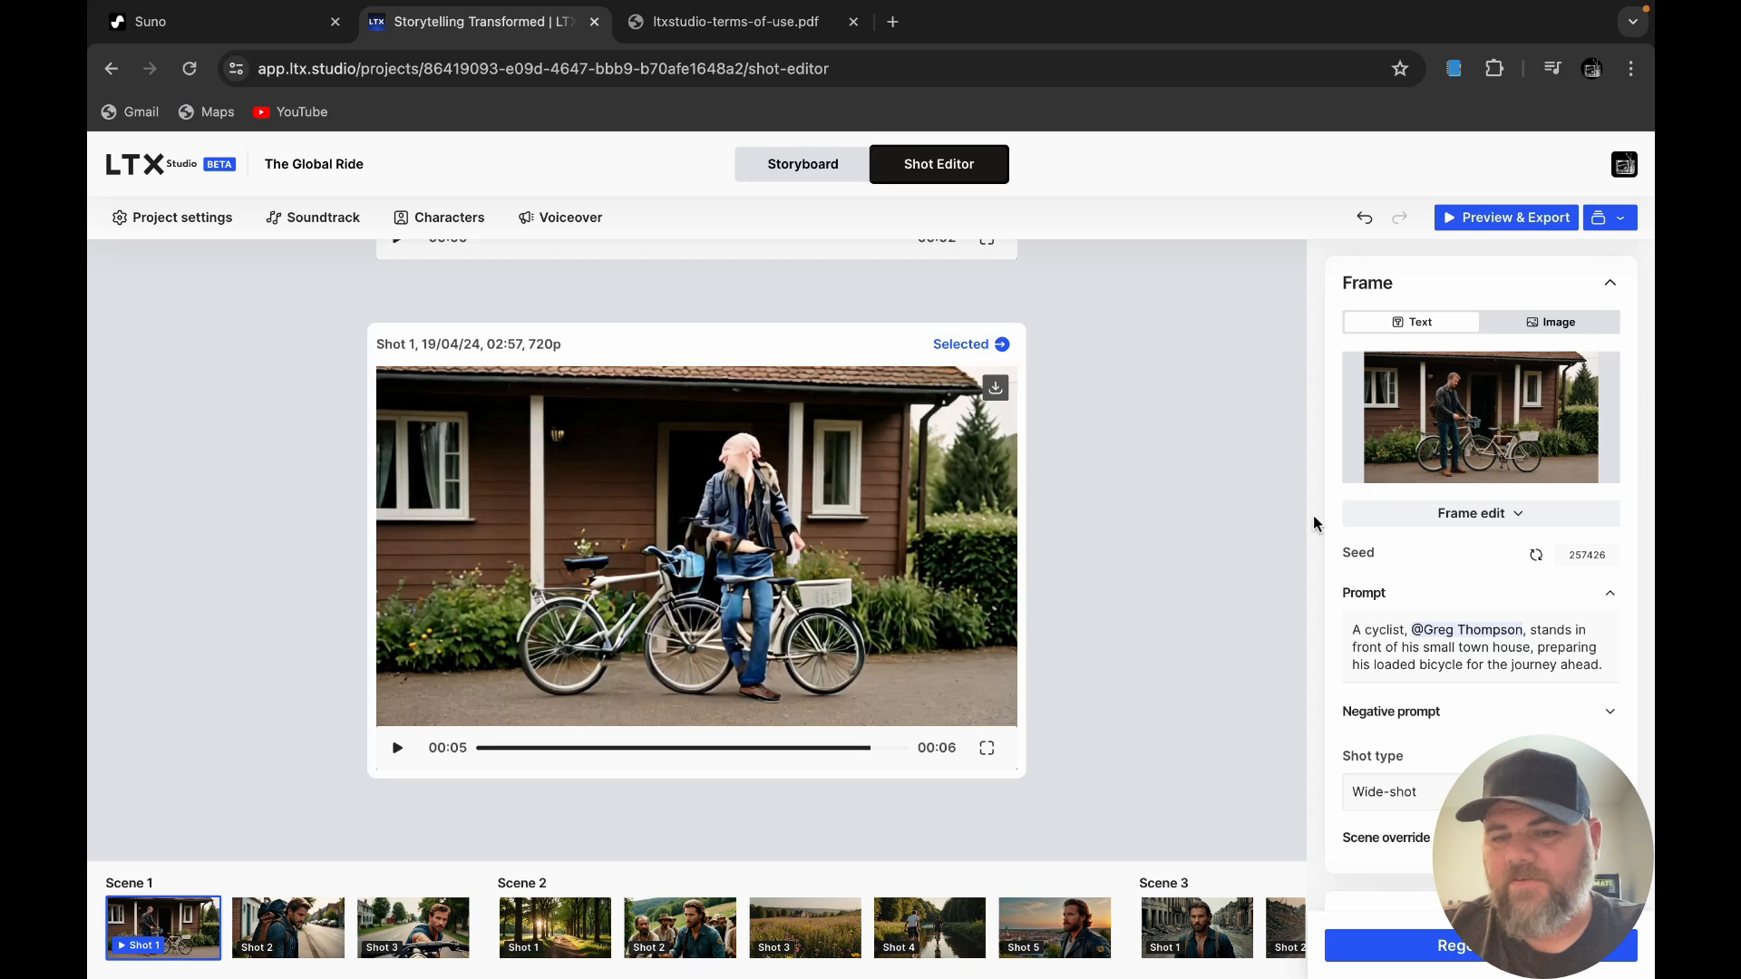
Step: Regenerate shot 1's video with its current settings and look through the shot's earlier versions
scroll(1561, 733, "down", 3)
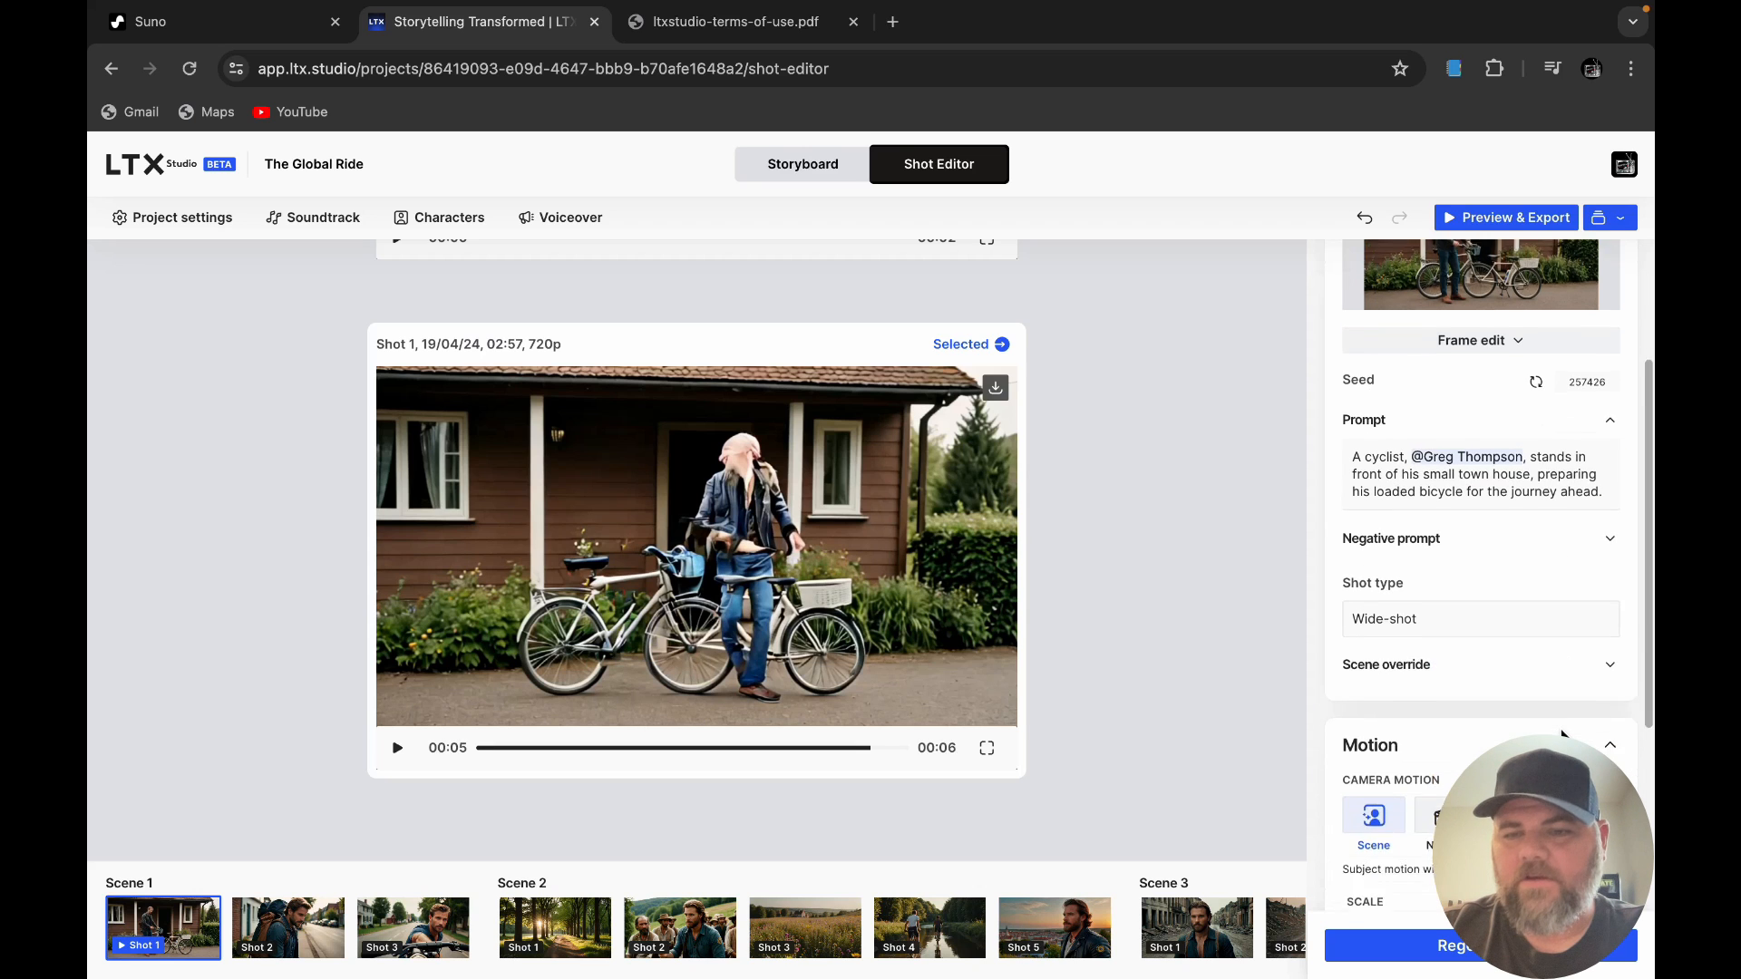
scroll(1561, 732, "up", 5)
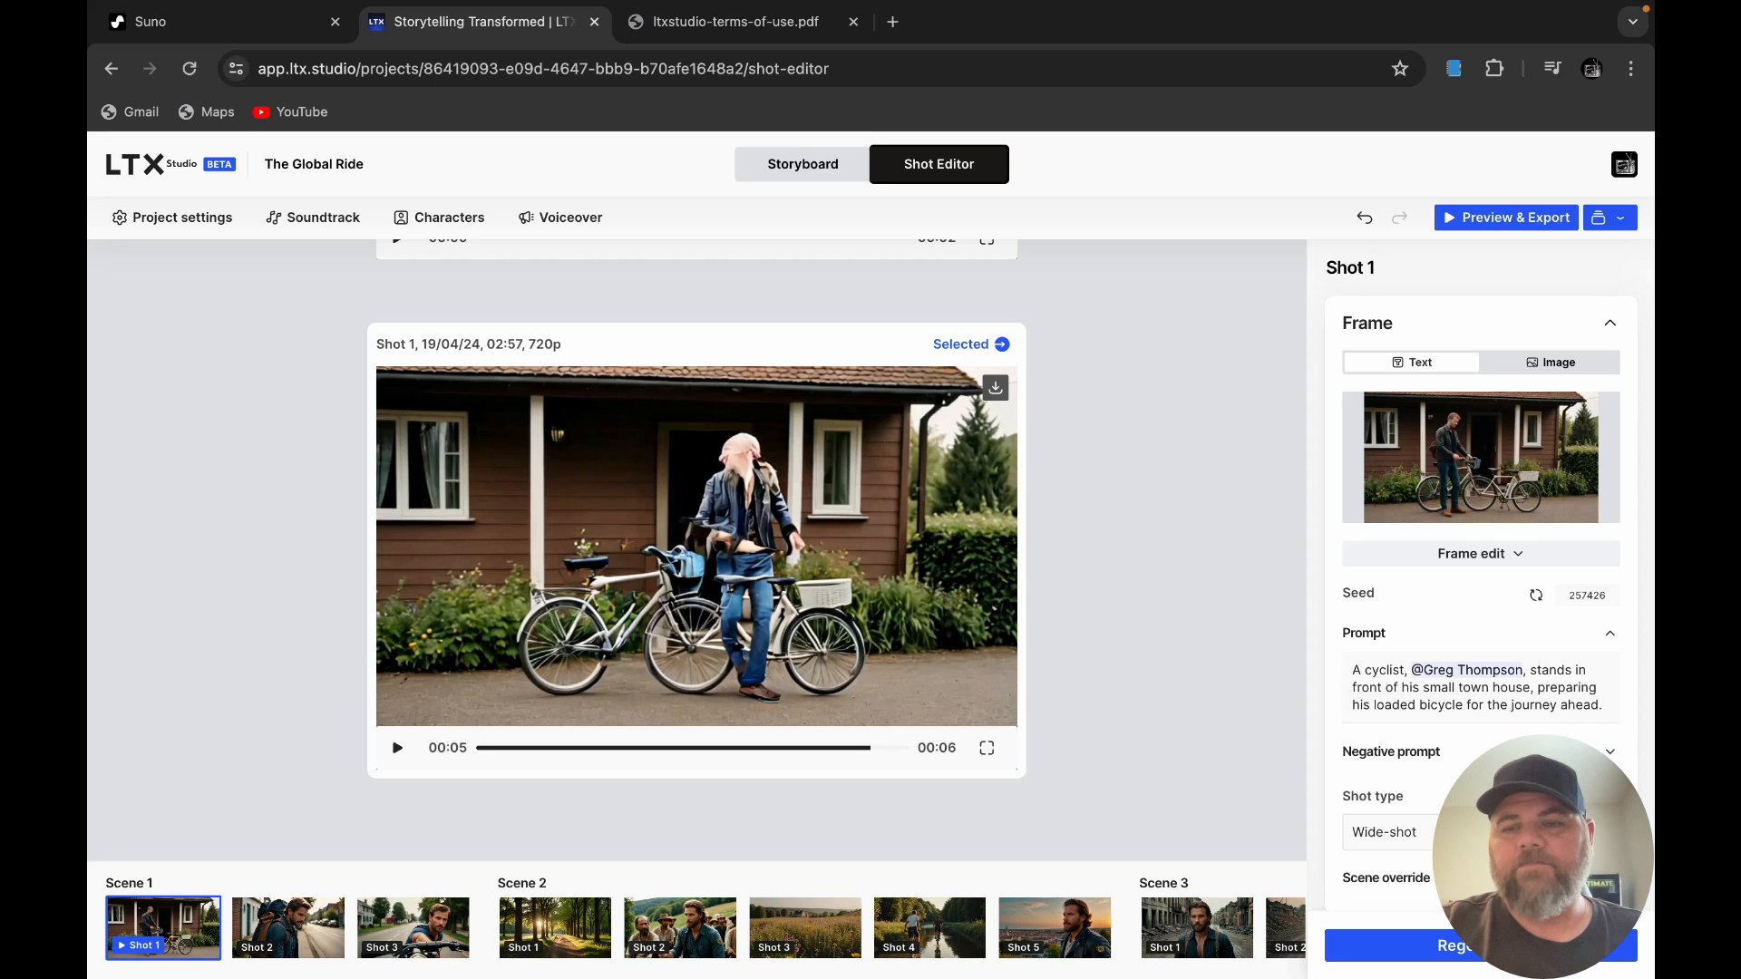
left_click(1469, 946)
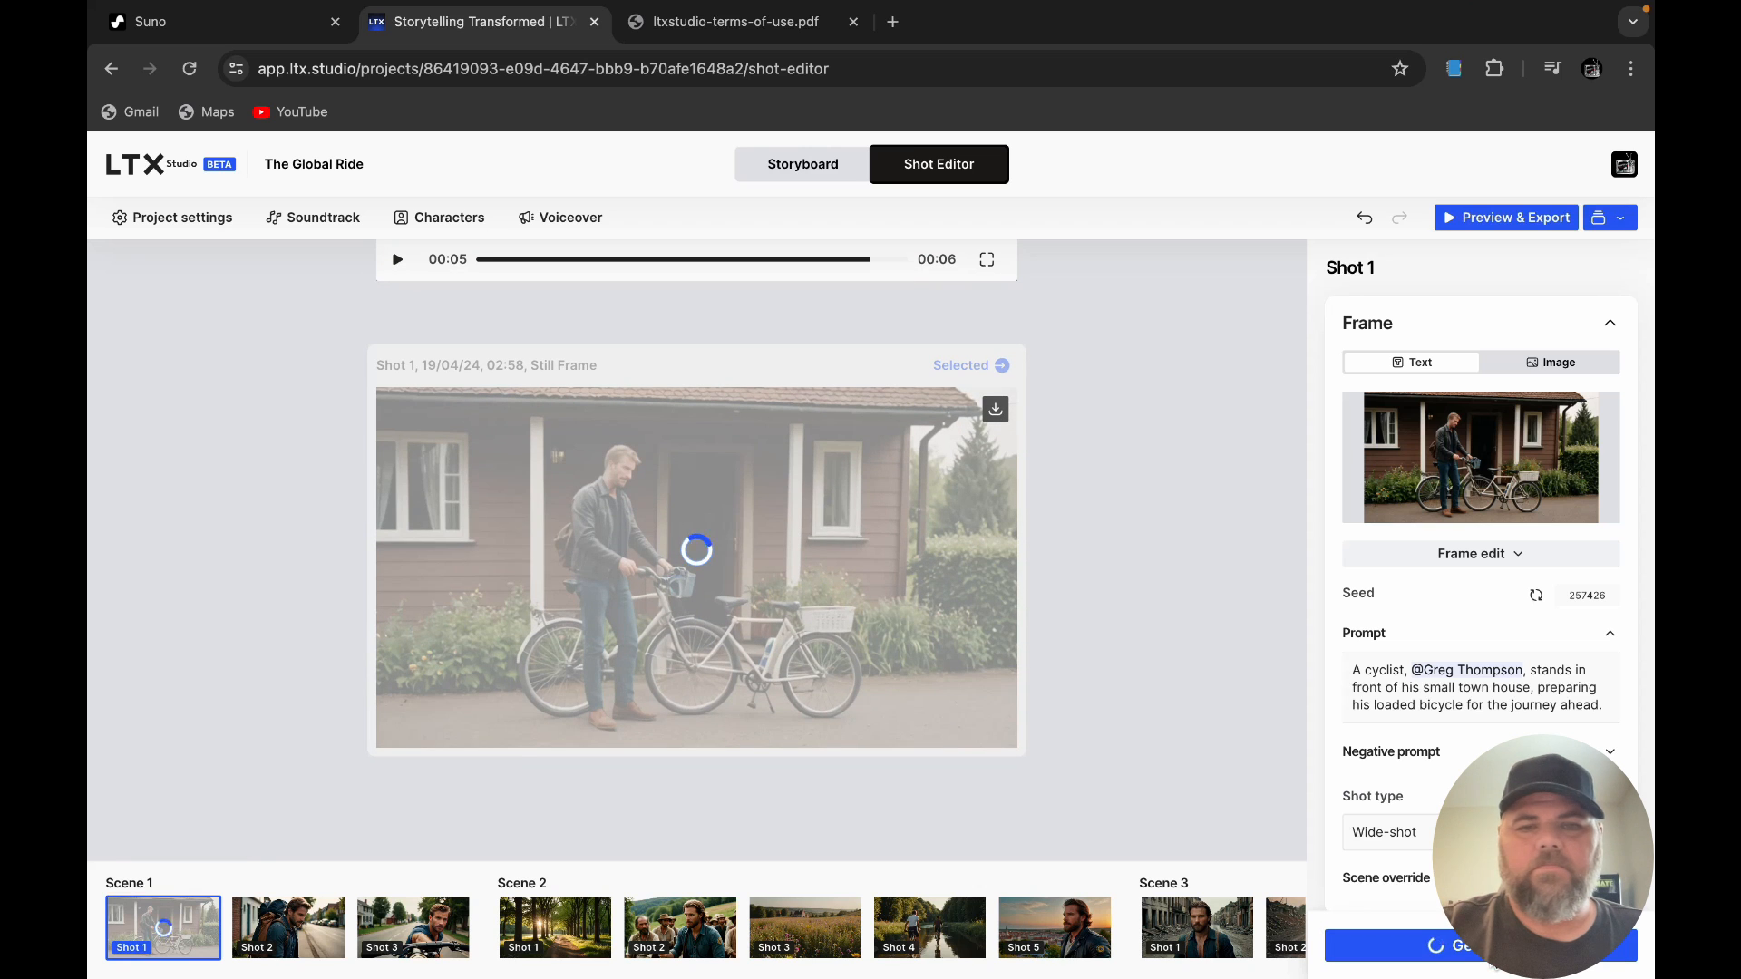
scroll(1145, 533, "up", 5)
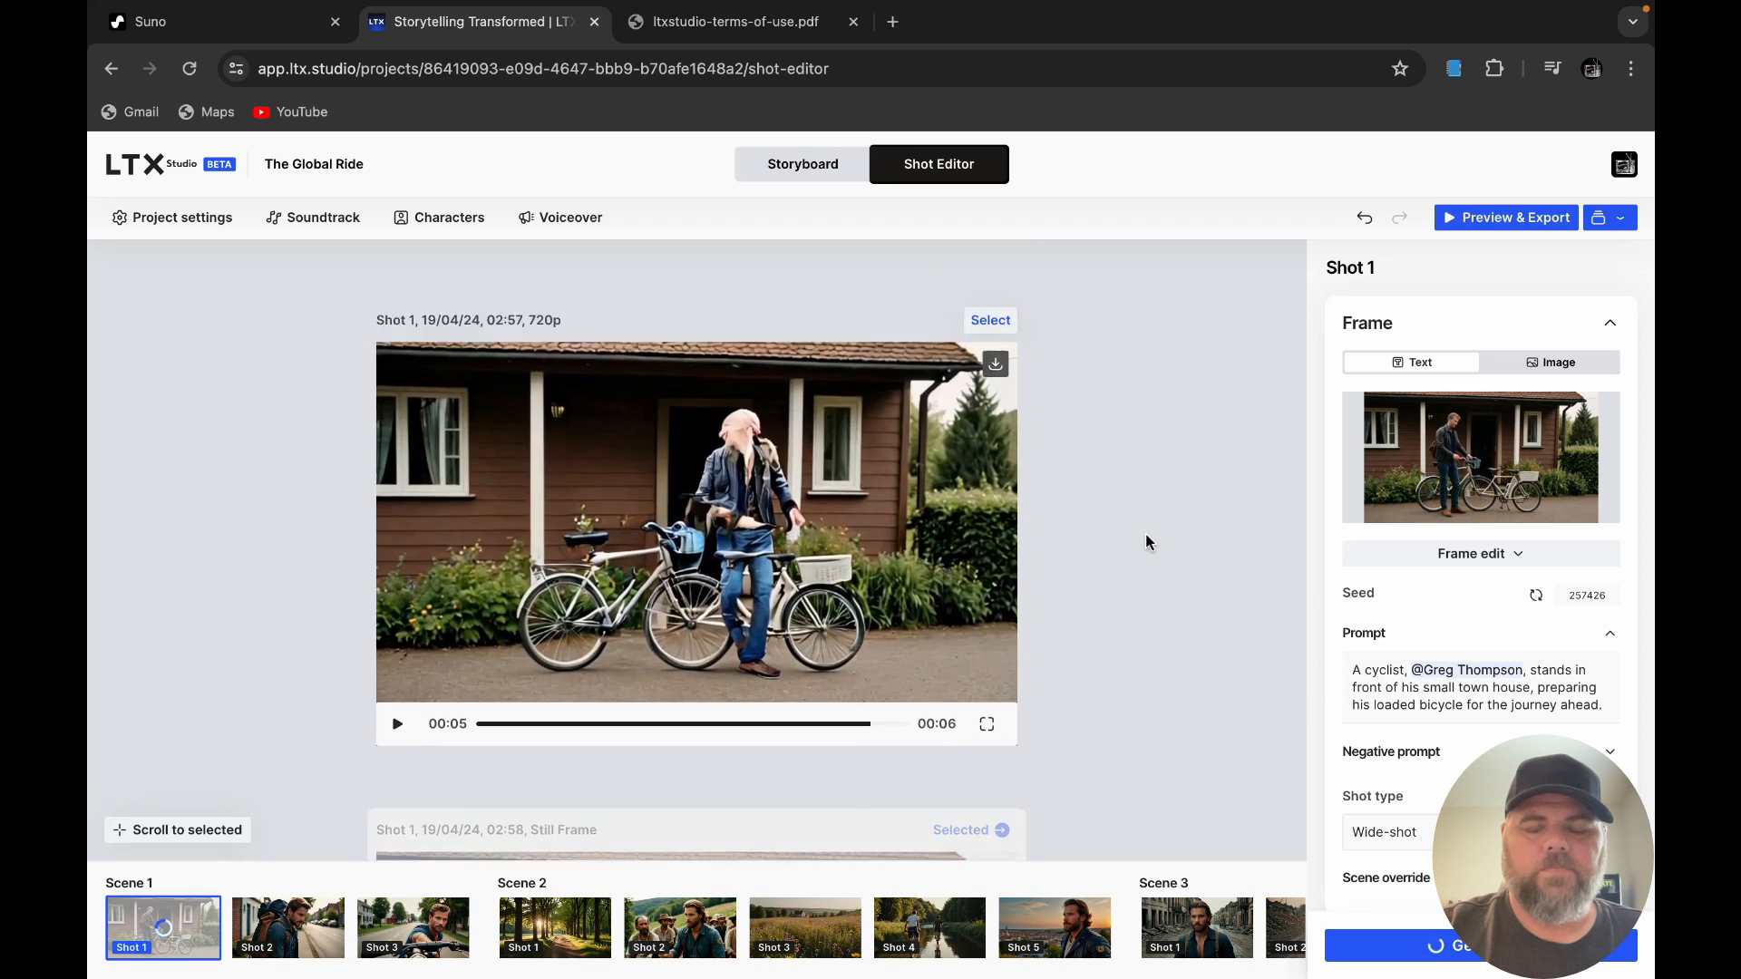
scroll(1145, 533, "down", 5)
scroll(1145, 533, "up", 10)
scroll(1145, 535, "up", 2)
scroll(1145, 535, "down", 10)
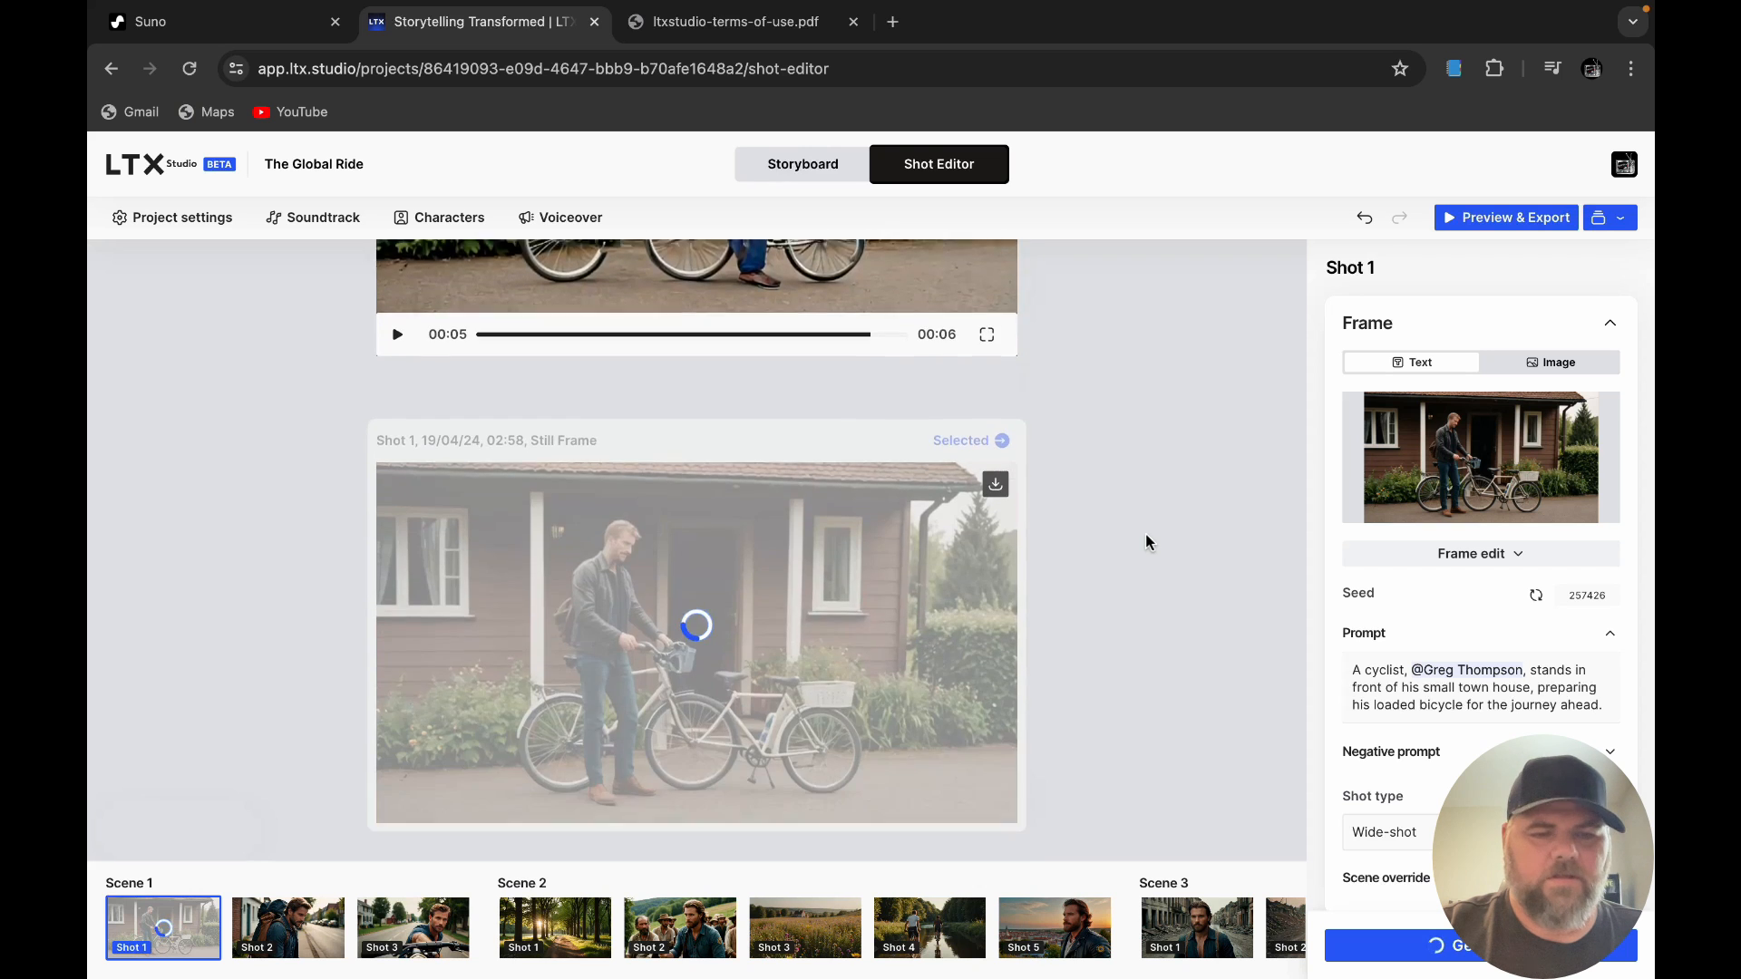
scroll(1145, 535, "down", 1)
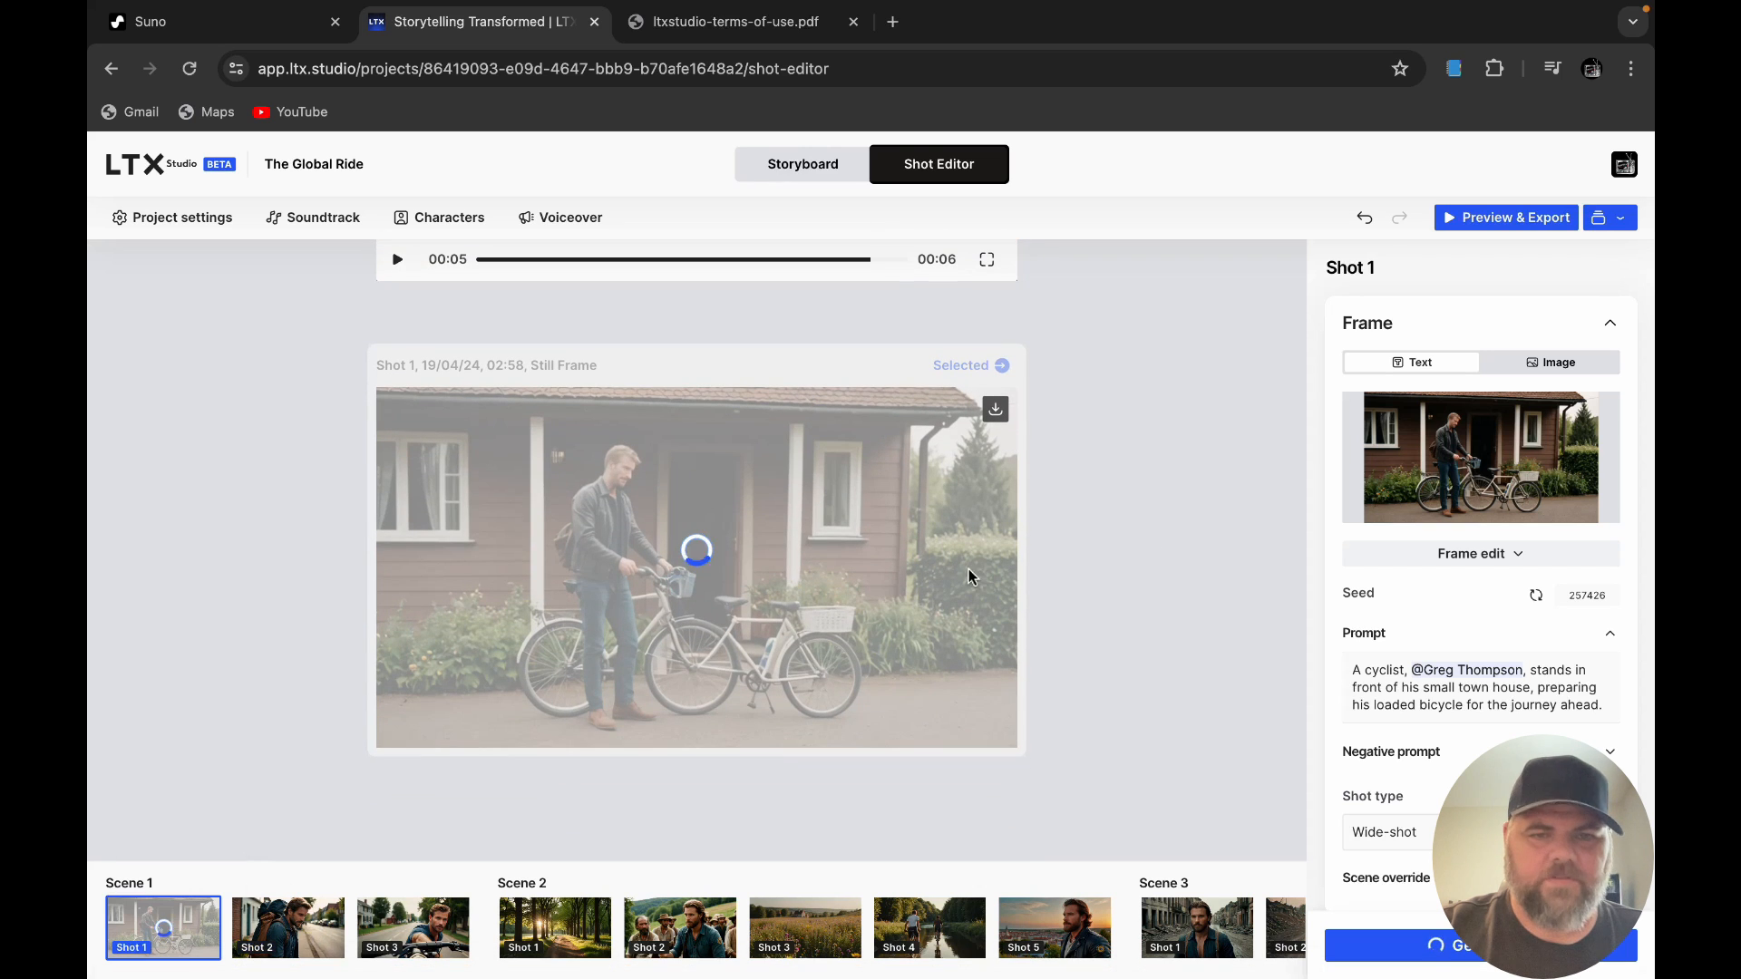
scroll(1092, 546, "down", 1)
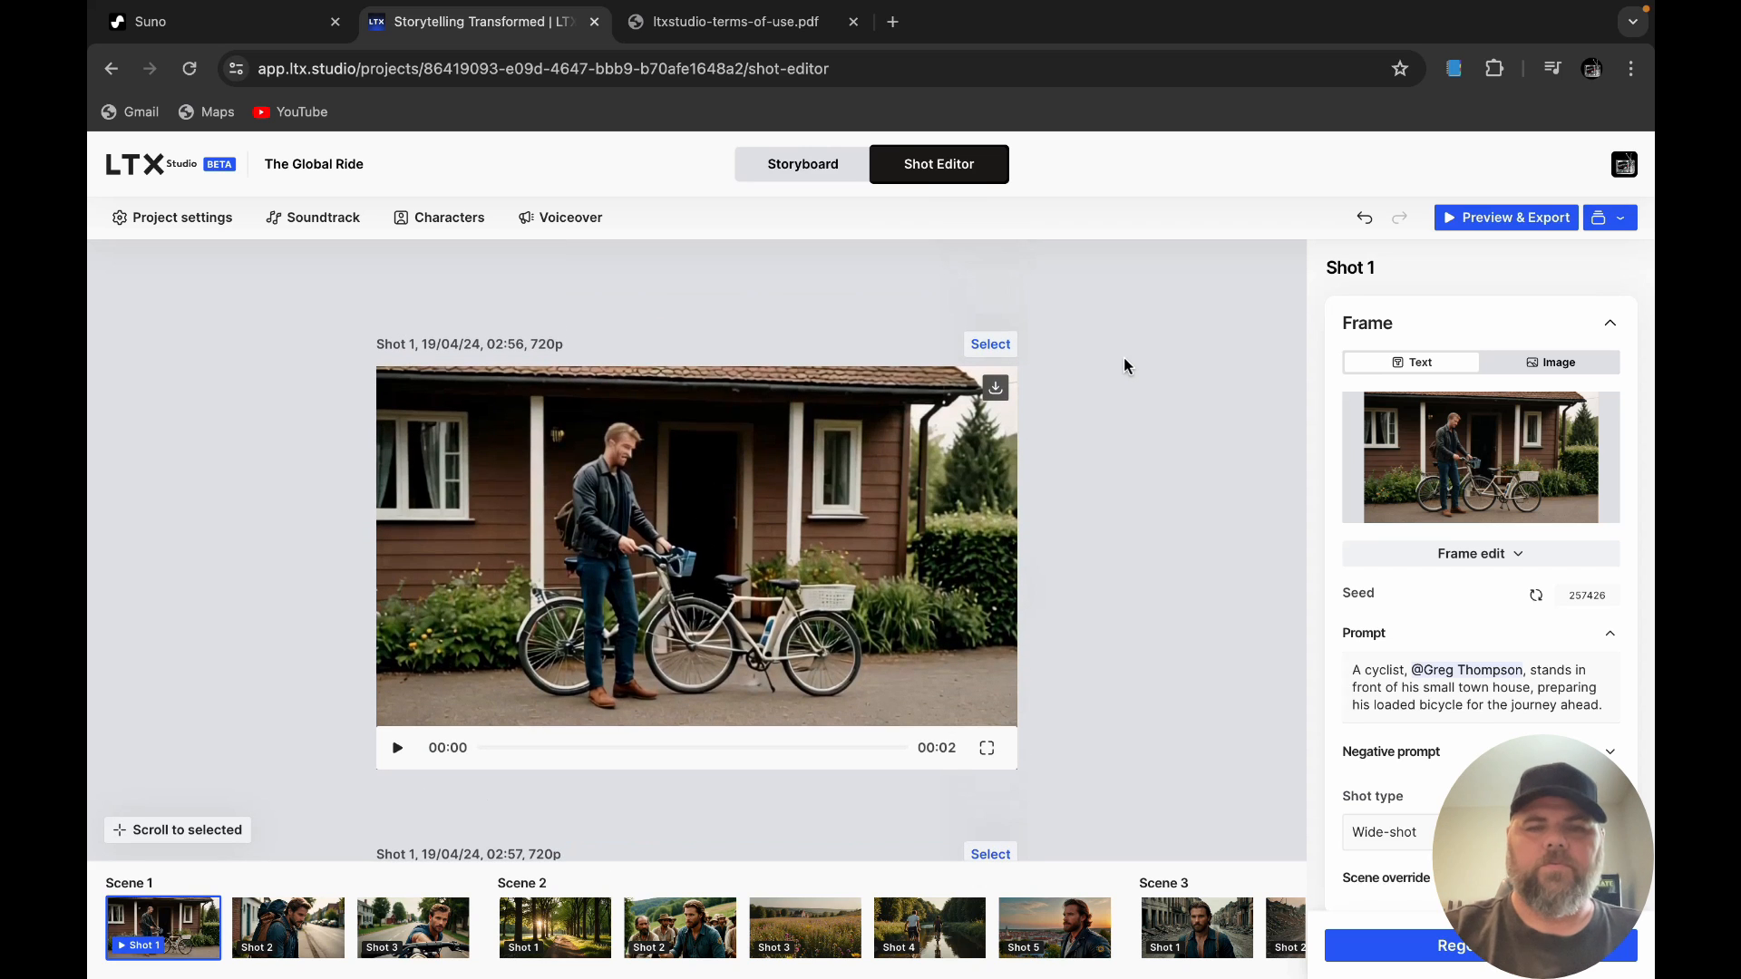
Step: Play the newest regenerated video of shot 1 and replay it to check the cyclist's motion
scroll(1055, 513, "down", 5)
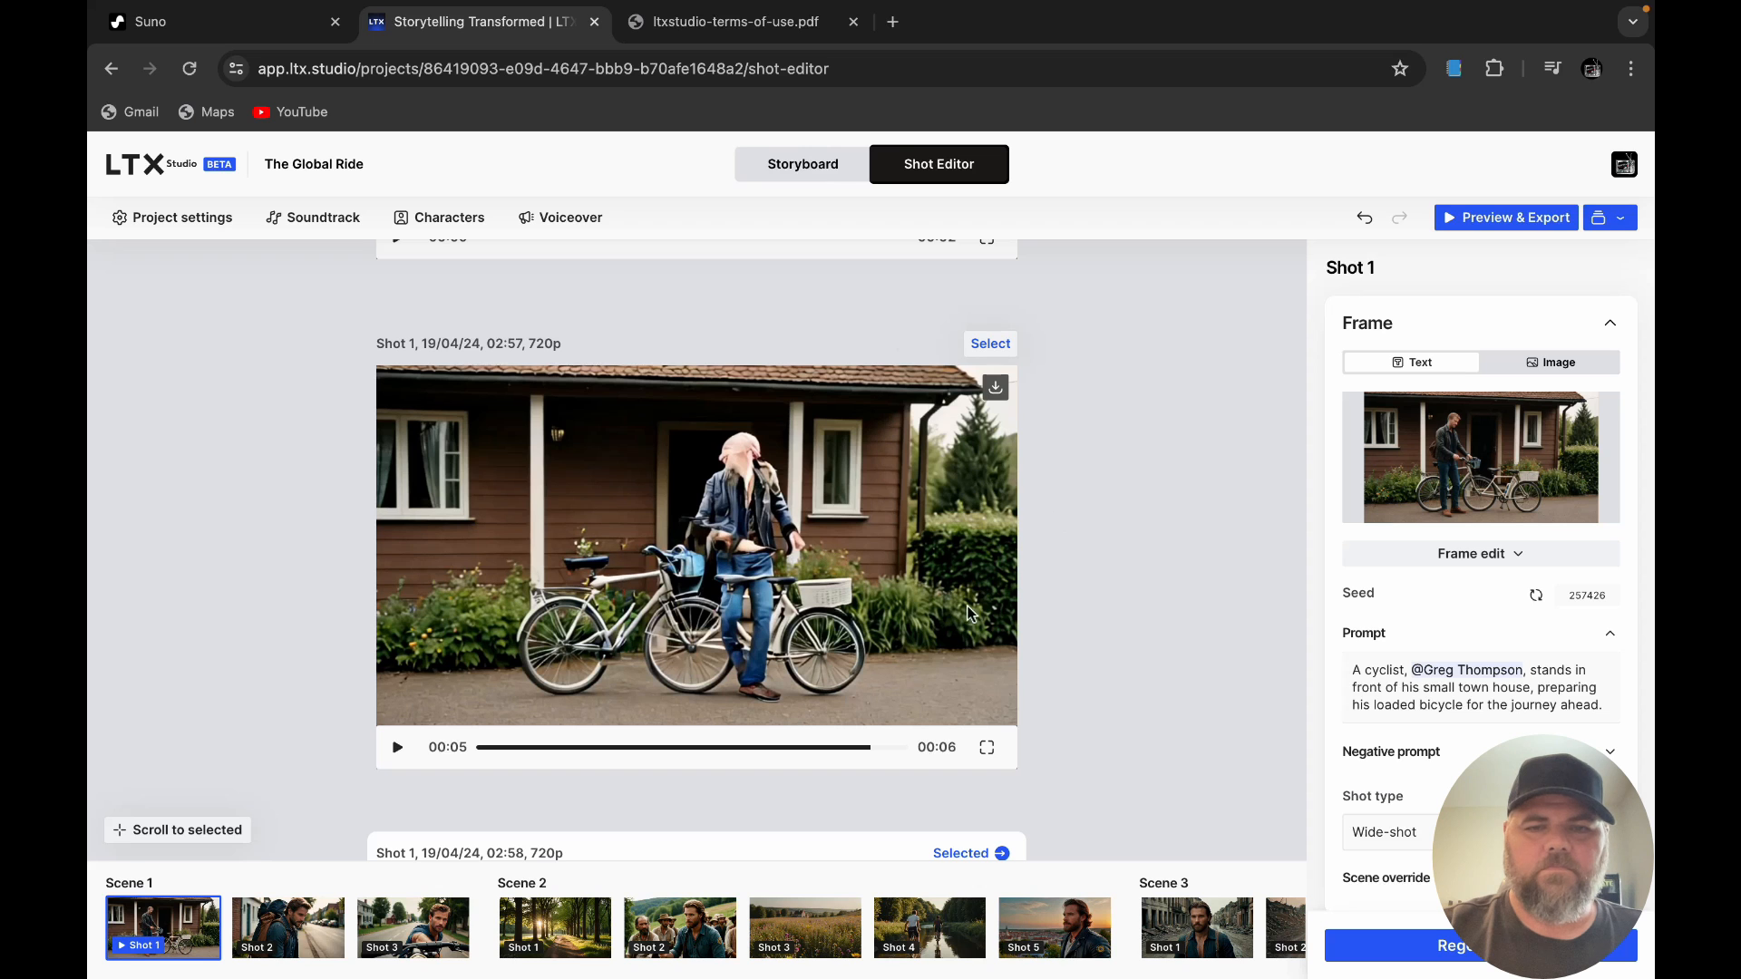
scroll(1076, 651, "down", 5)
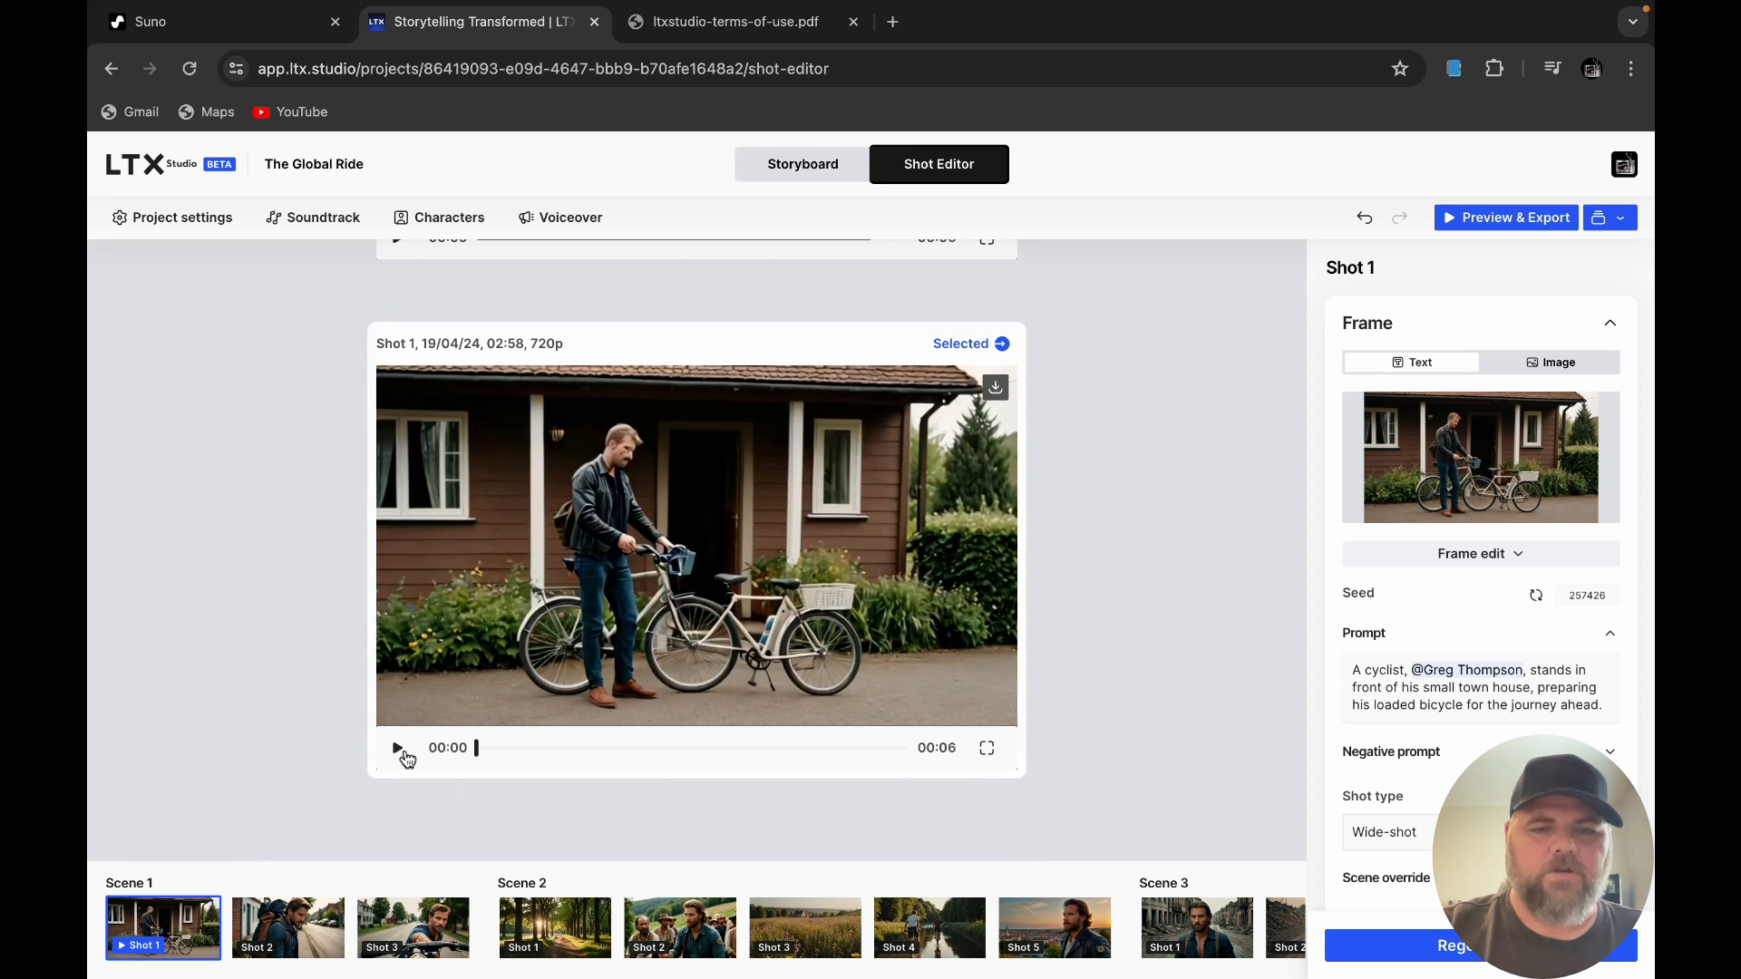
left_click(401, 750)
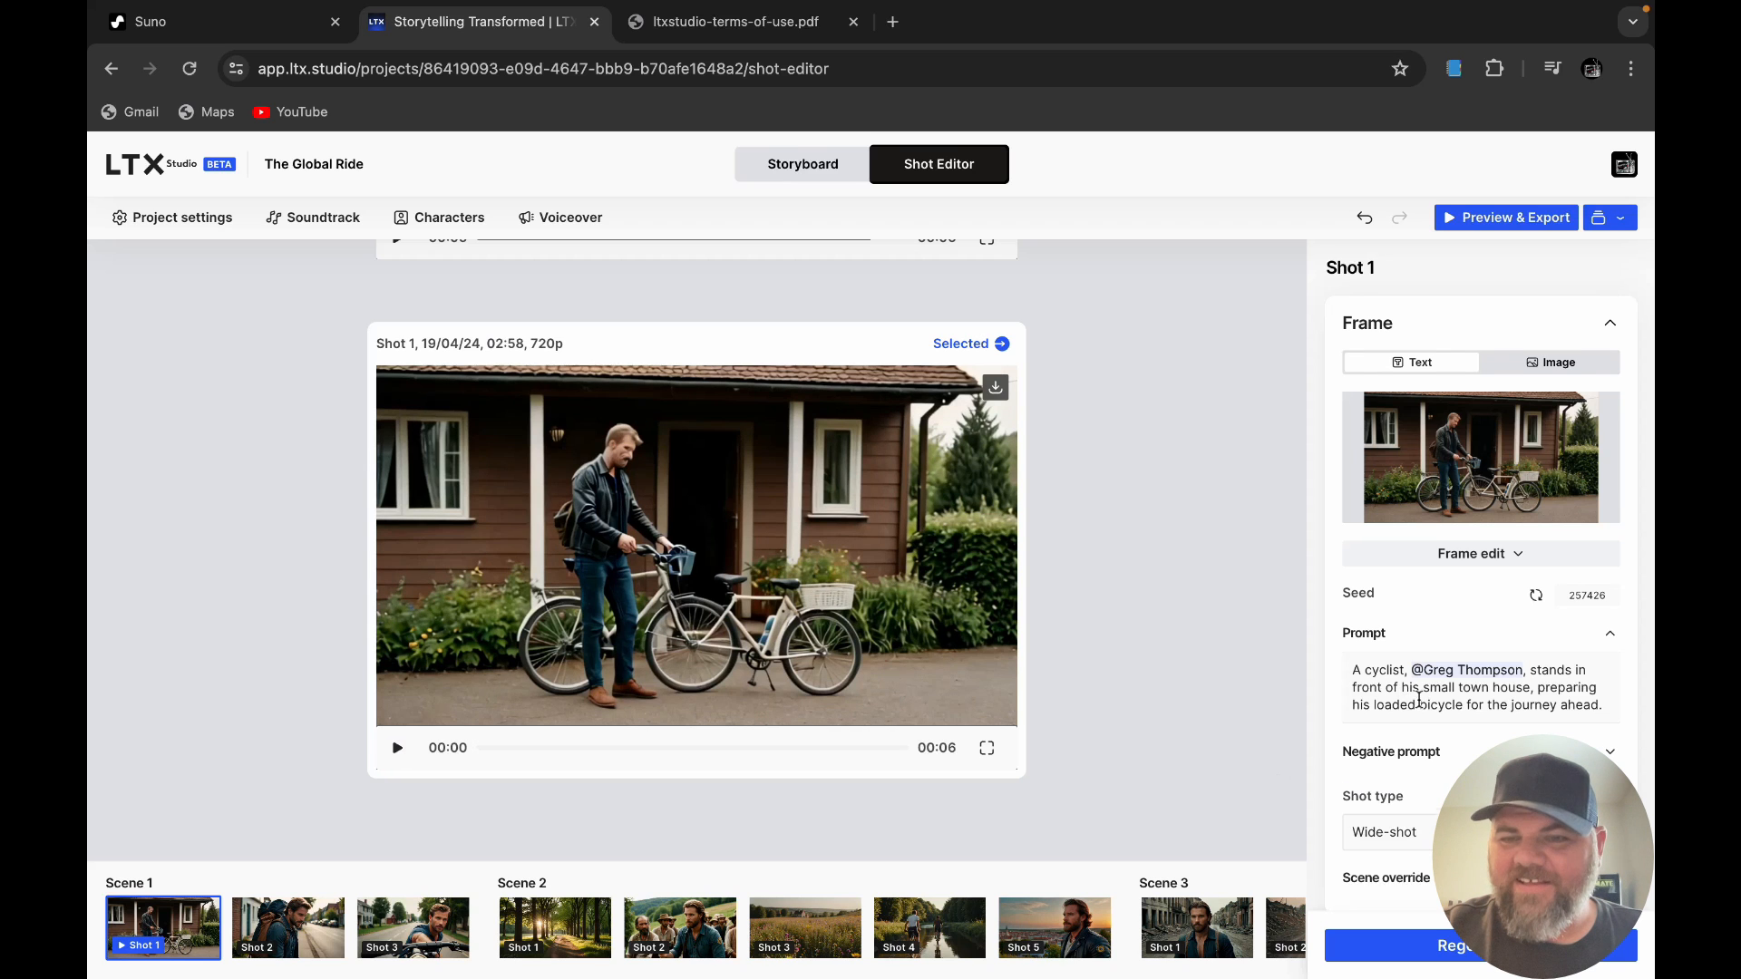
scroll(1419, 701, "down", 1)
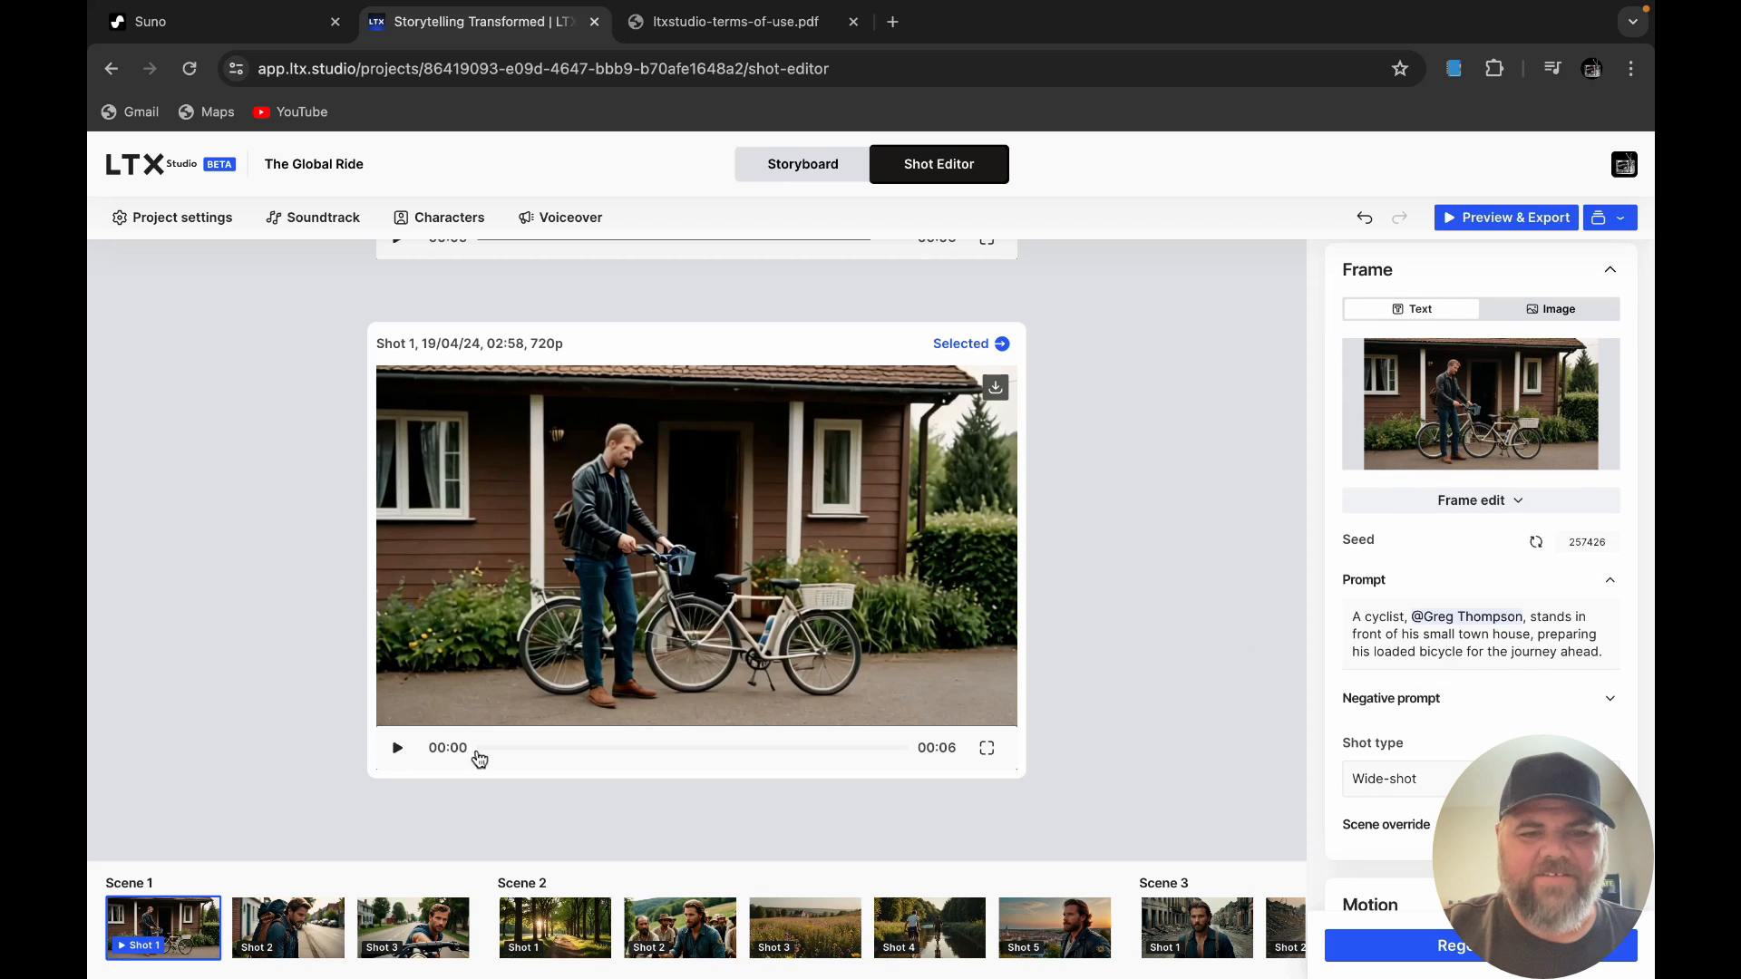
left_click(397, 748)
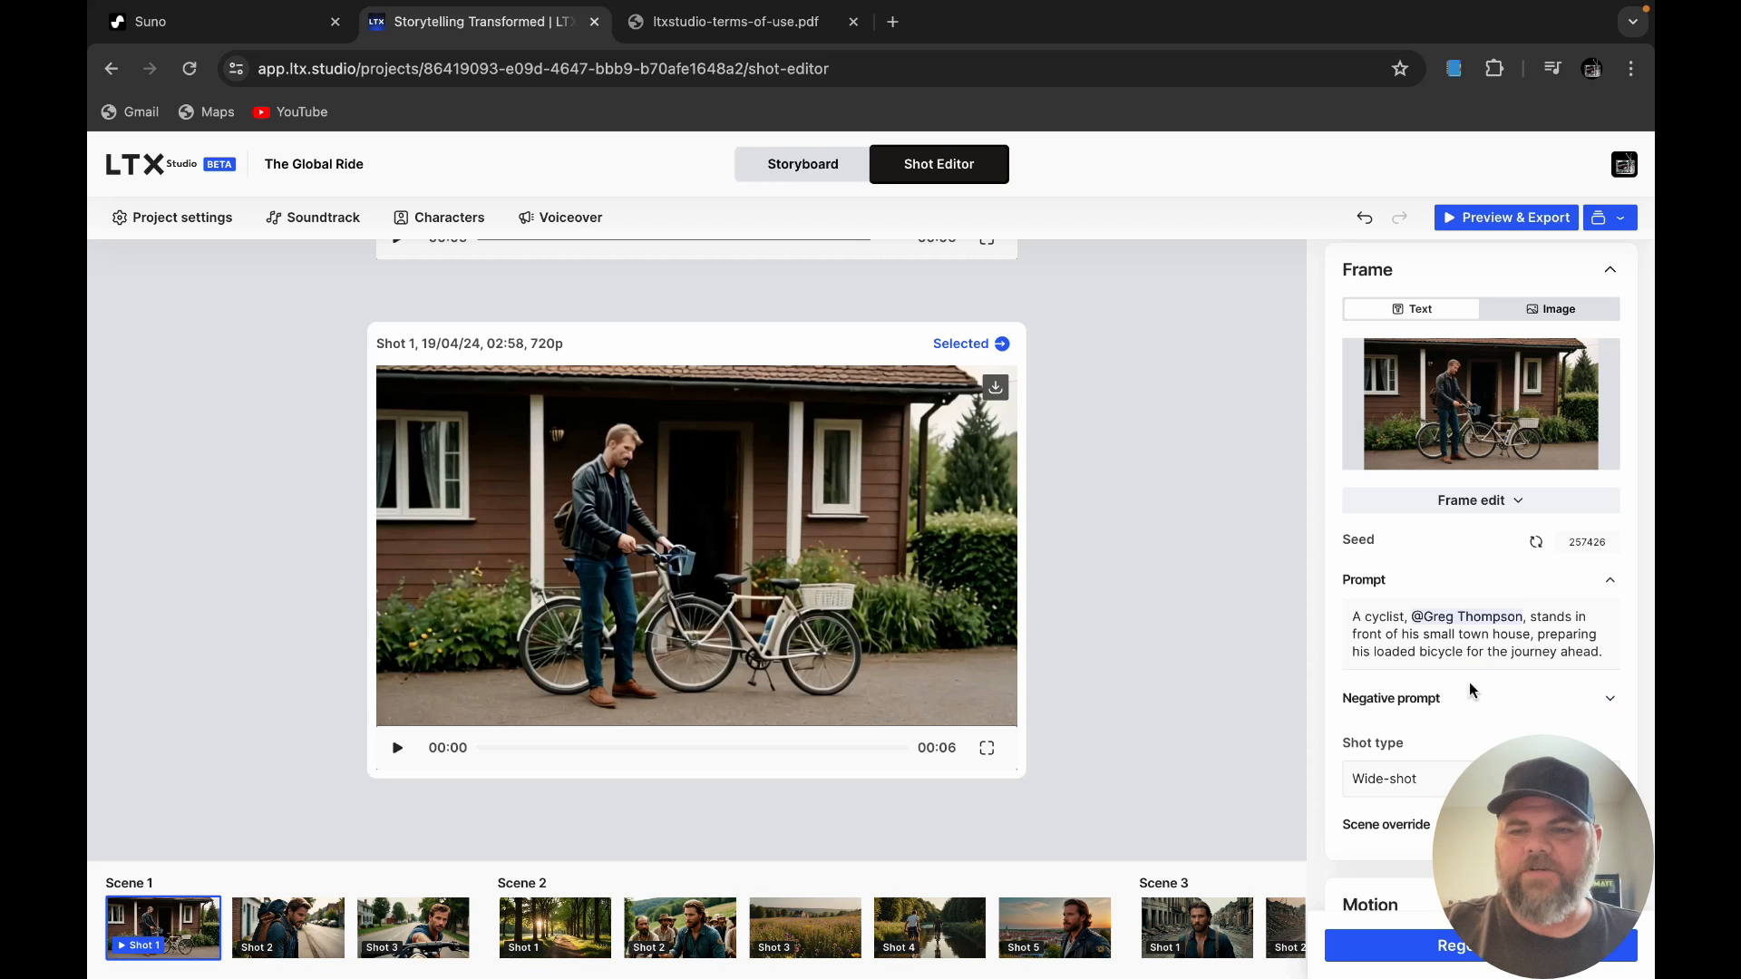
Step: Examine the shot type options, keep Wide-shot, and expand the negative prompt for shot 1
scroll(1469, 736, "down", 4)
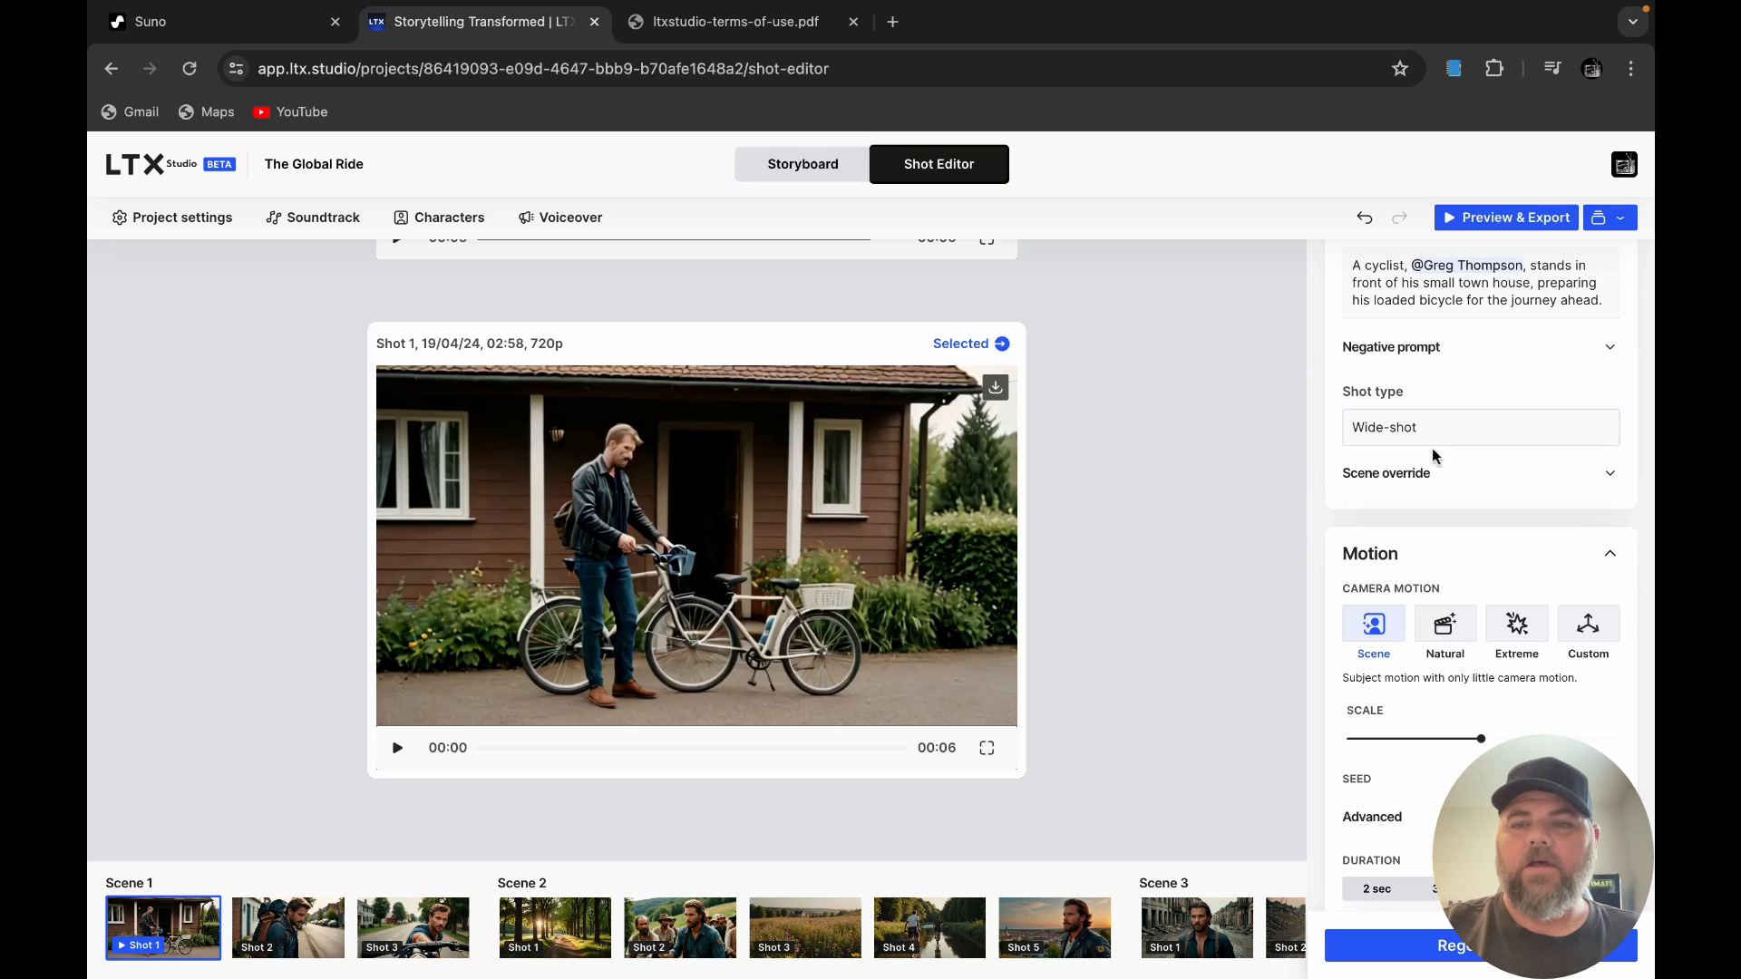
scroll(1538, 486, "up", 1)
left_click(1599, 497)
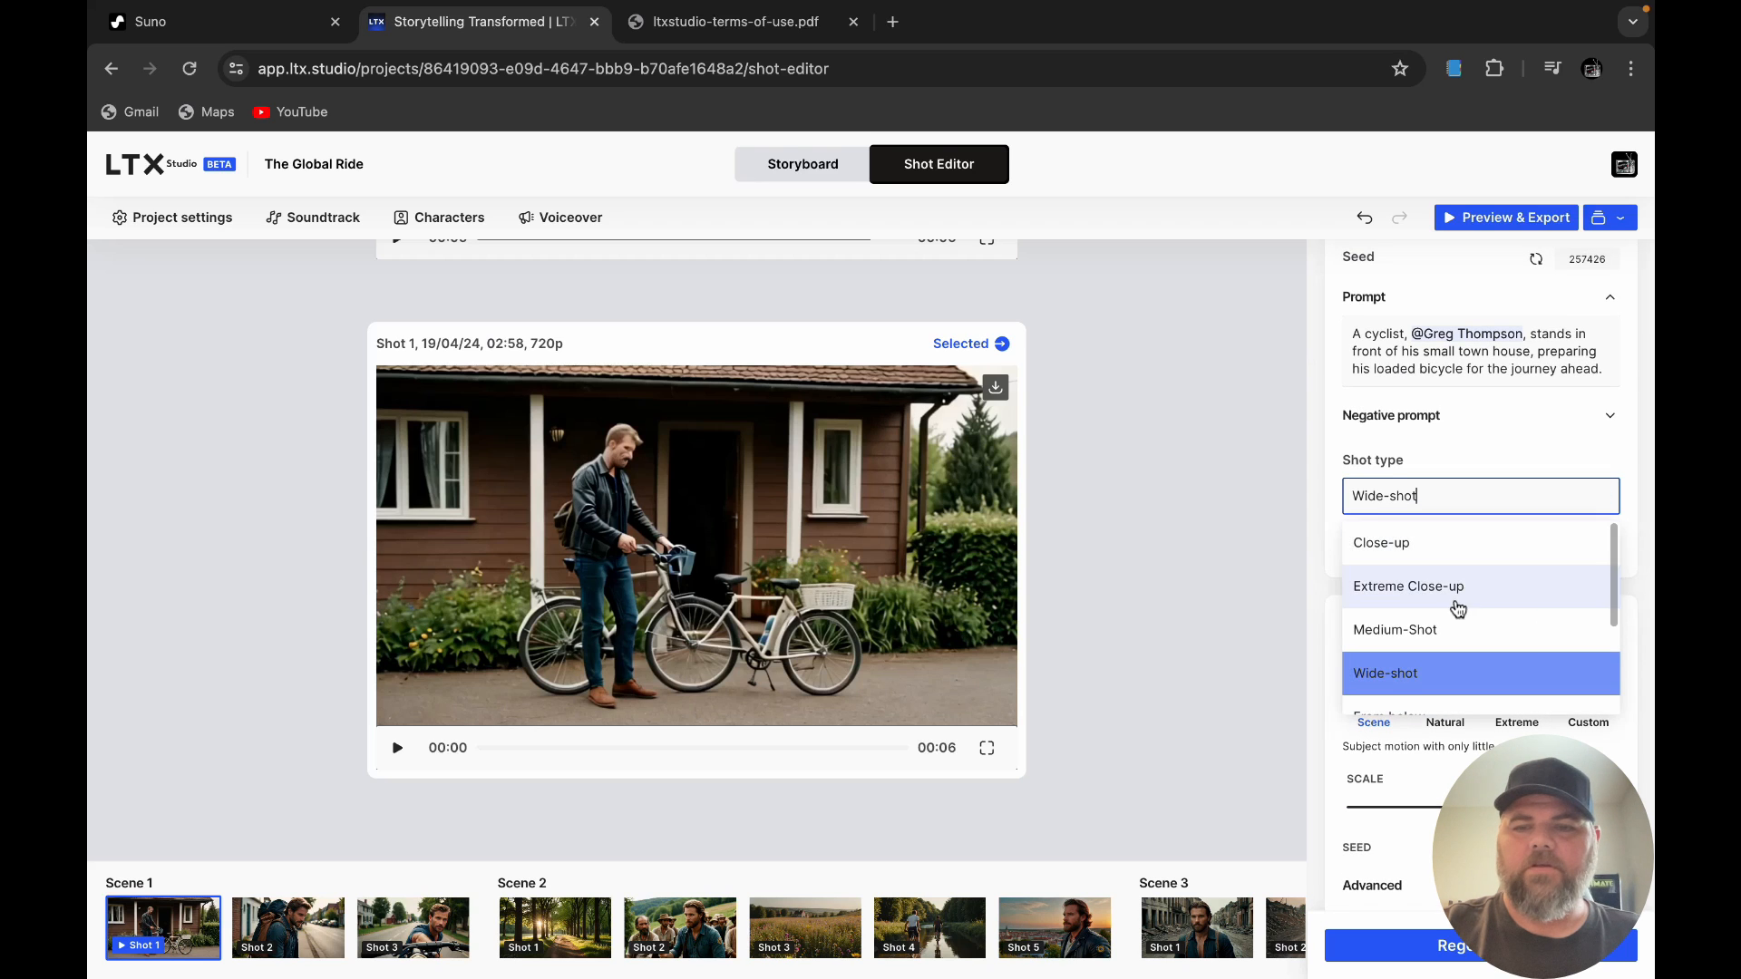
left_click(1541, 419)
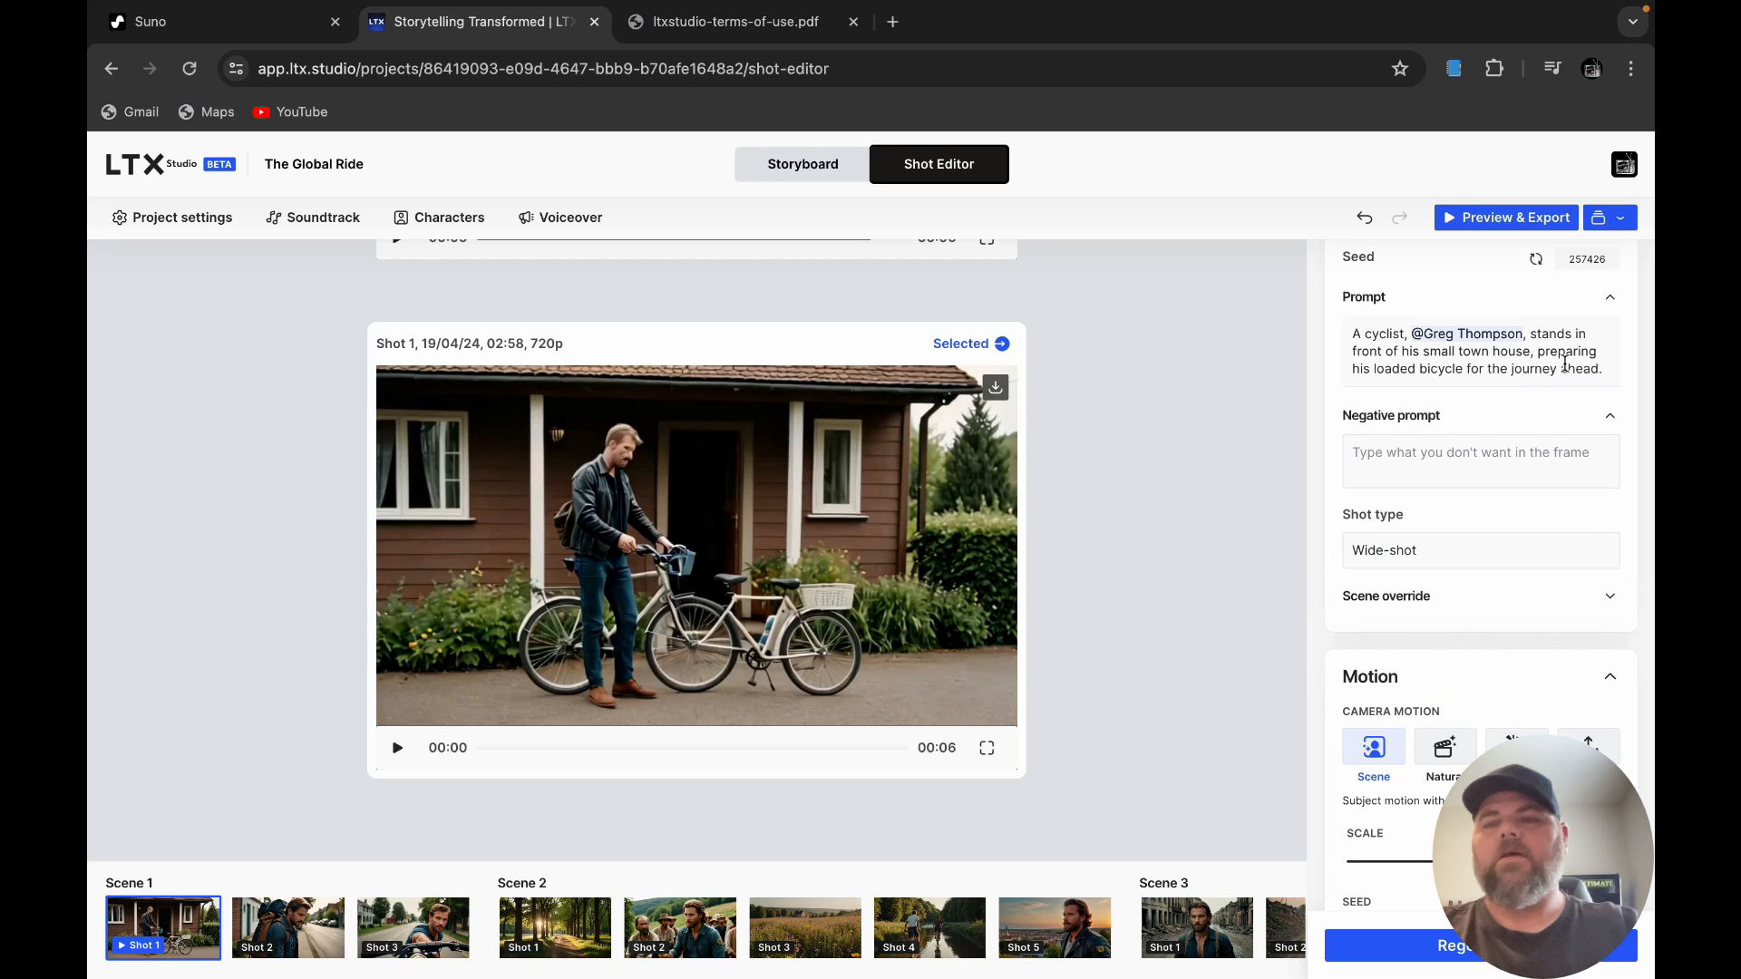
Step: Rewrite the end of shot 1's frame prompt so that it reads "stands in front of his barn"
left_click(1601, 372)
key("BackSpace")
key("BackSpace")
key("BackSpace")
key("BackSpace")
key("BackSpace")
key("BackSpace")
key("BackSpace")
key("BackSpace")
key("BackSpace")
key("BackSpace")
key("BackSpace")
key("BackSpace")
key("BackSpace")
key("BackSpace")
key("BackSpace")
key("BackSpace")
key("BackSpace")
key("BackSpace")
key("BackSpace")
key("BackSpace")
key("BackSpace")
key("BackSpace")
key("BackSpace")
key("BackSpace")
key("BackSpace")
key("BackSpace")
key("BackSpace")
key("BackSpace")
key("BackSpace")
key("BackSpace")
key("BackSpace")
key("BackSpace")
key("BackSpace")
key("BackSpace")
key("BackSpace")
key("BackSpace")
key("BackSpace")
key("BackSpace")
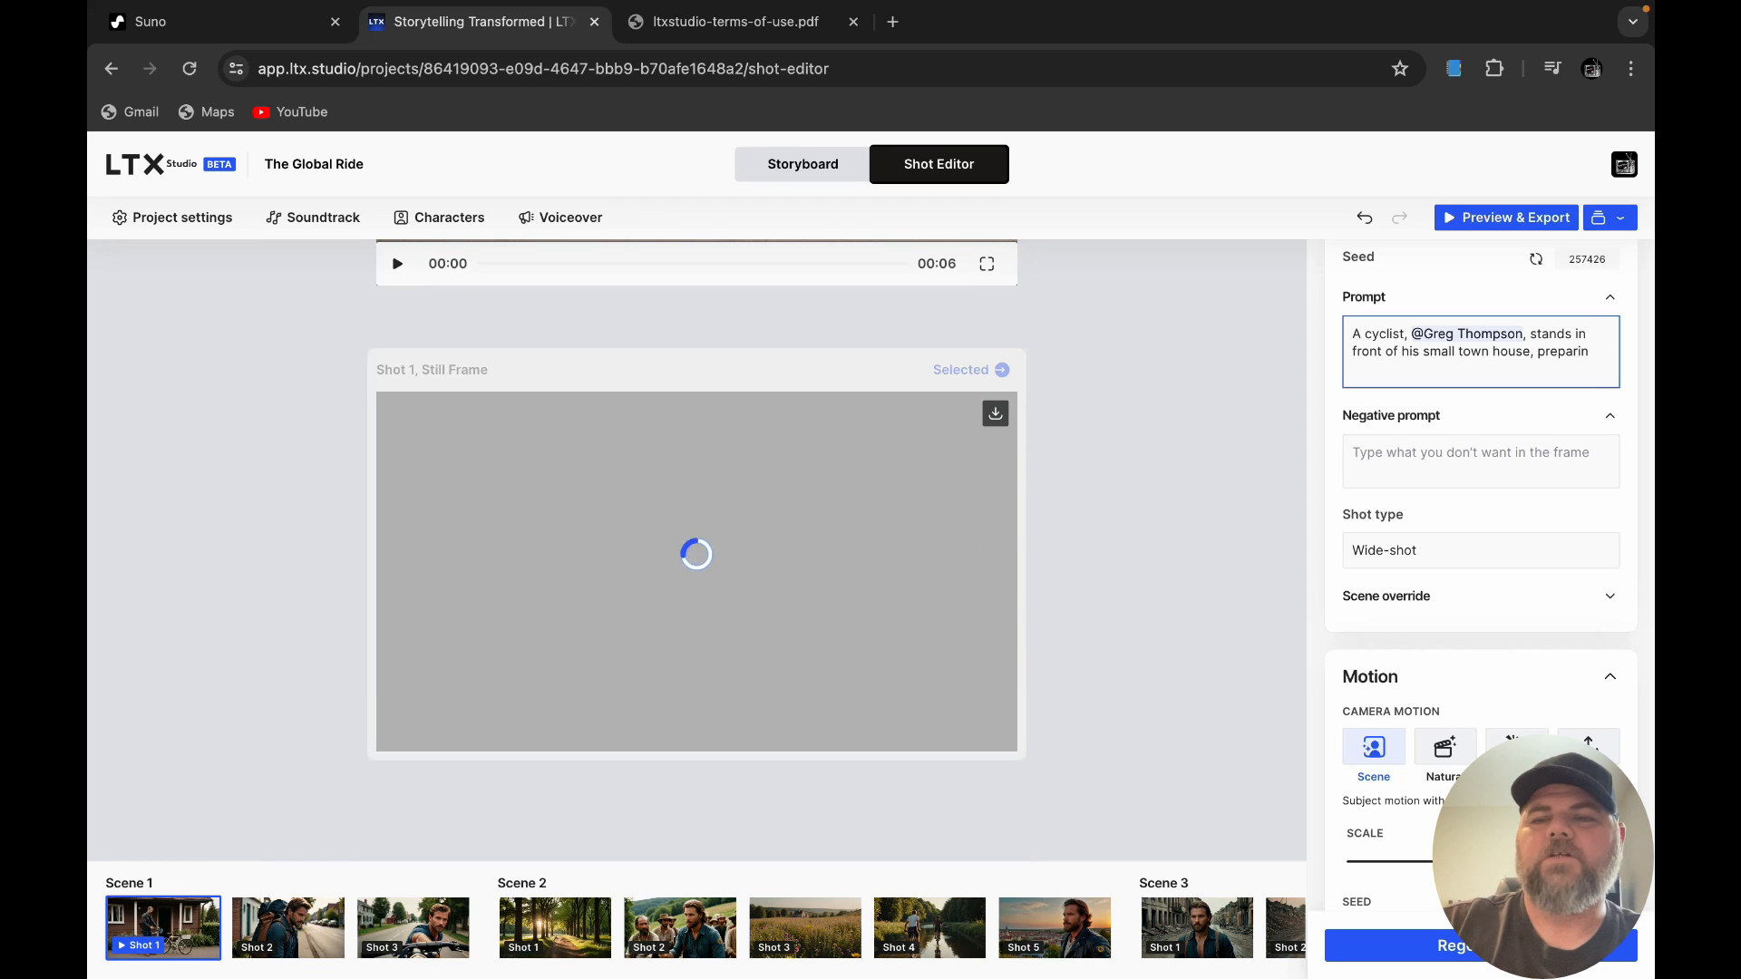
key("BackSpace")
key("BackSpace")
key("BackSpace")
key("BackSpace")
key("BackSpace")
key("BackSpace")
key("BackSpace")
key("BackSpace")
key("BackSpace")
key("BackSpace")
key("BackSpace")
key("BackSpace")
key("BackSpace")
key("BackSpace")
key("BackSpace")
key("BackSpace")
key("BackSpace")
key("BackSpace")
key("BackSpace")
key("BackSpace")
key("BackSpace")
key("BackSpace")
key("BackSpace")
key("BackSpace")
key("BackSpace")
key("BackSpace")
key("BackSpace")
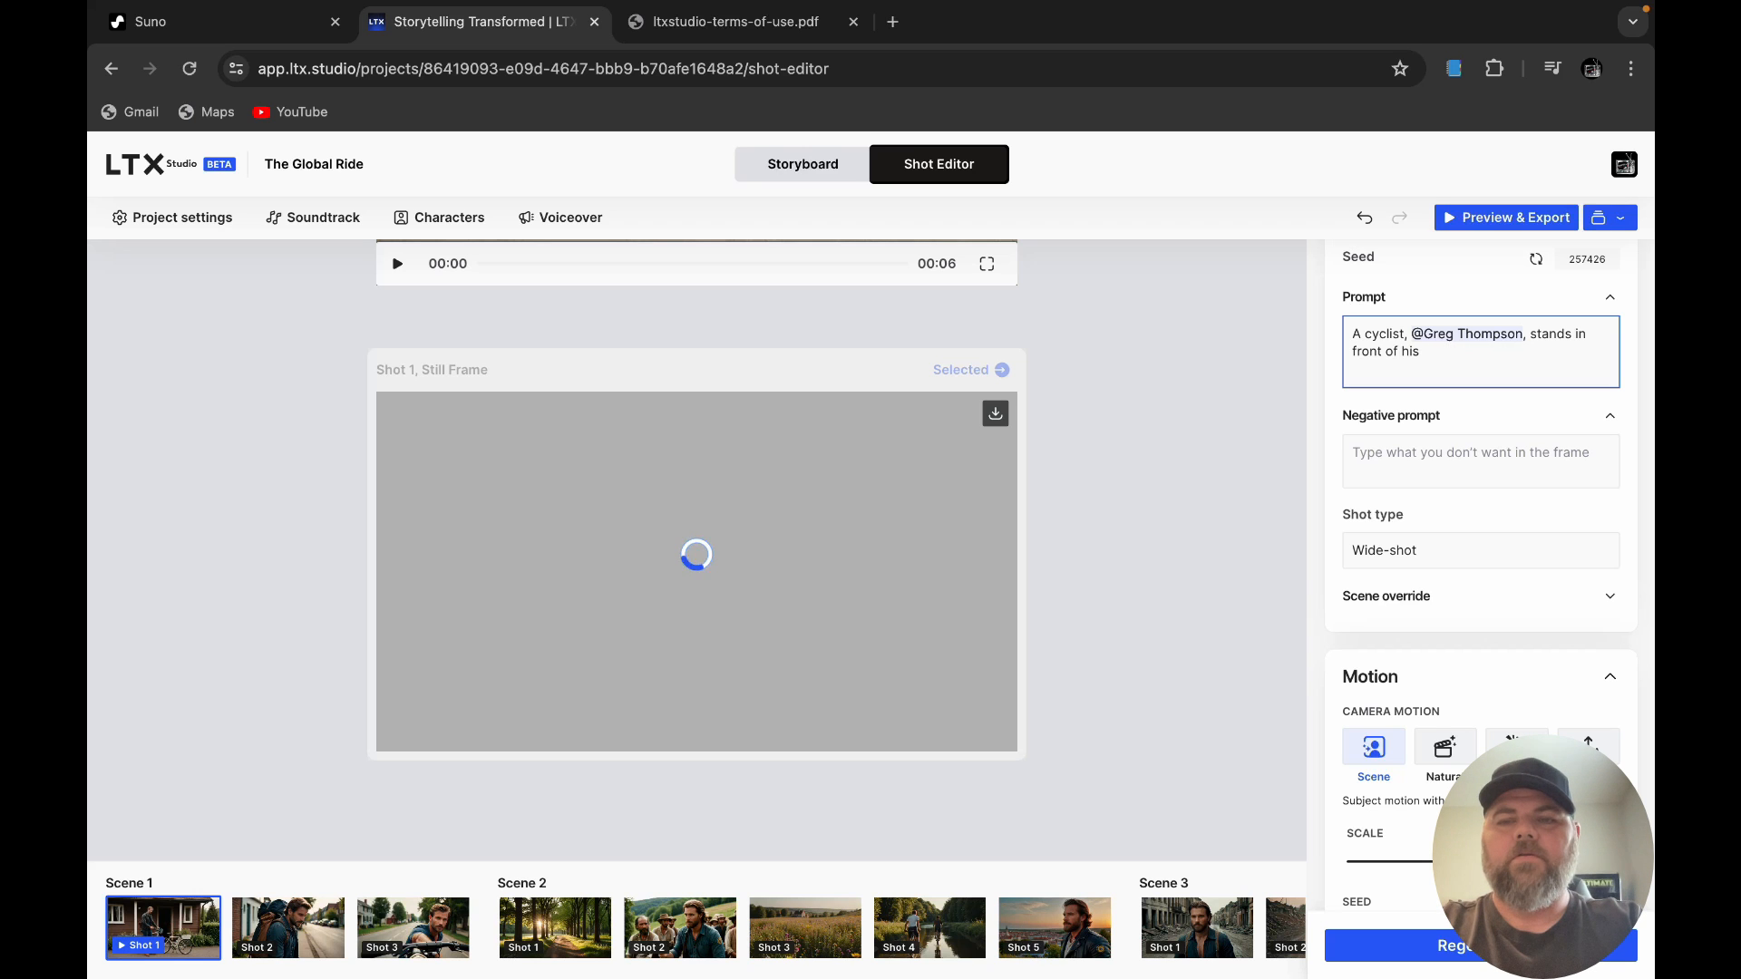
type("barn")
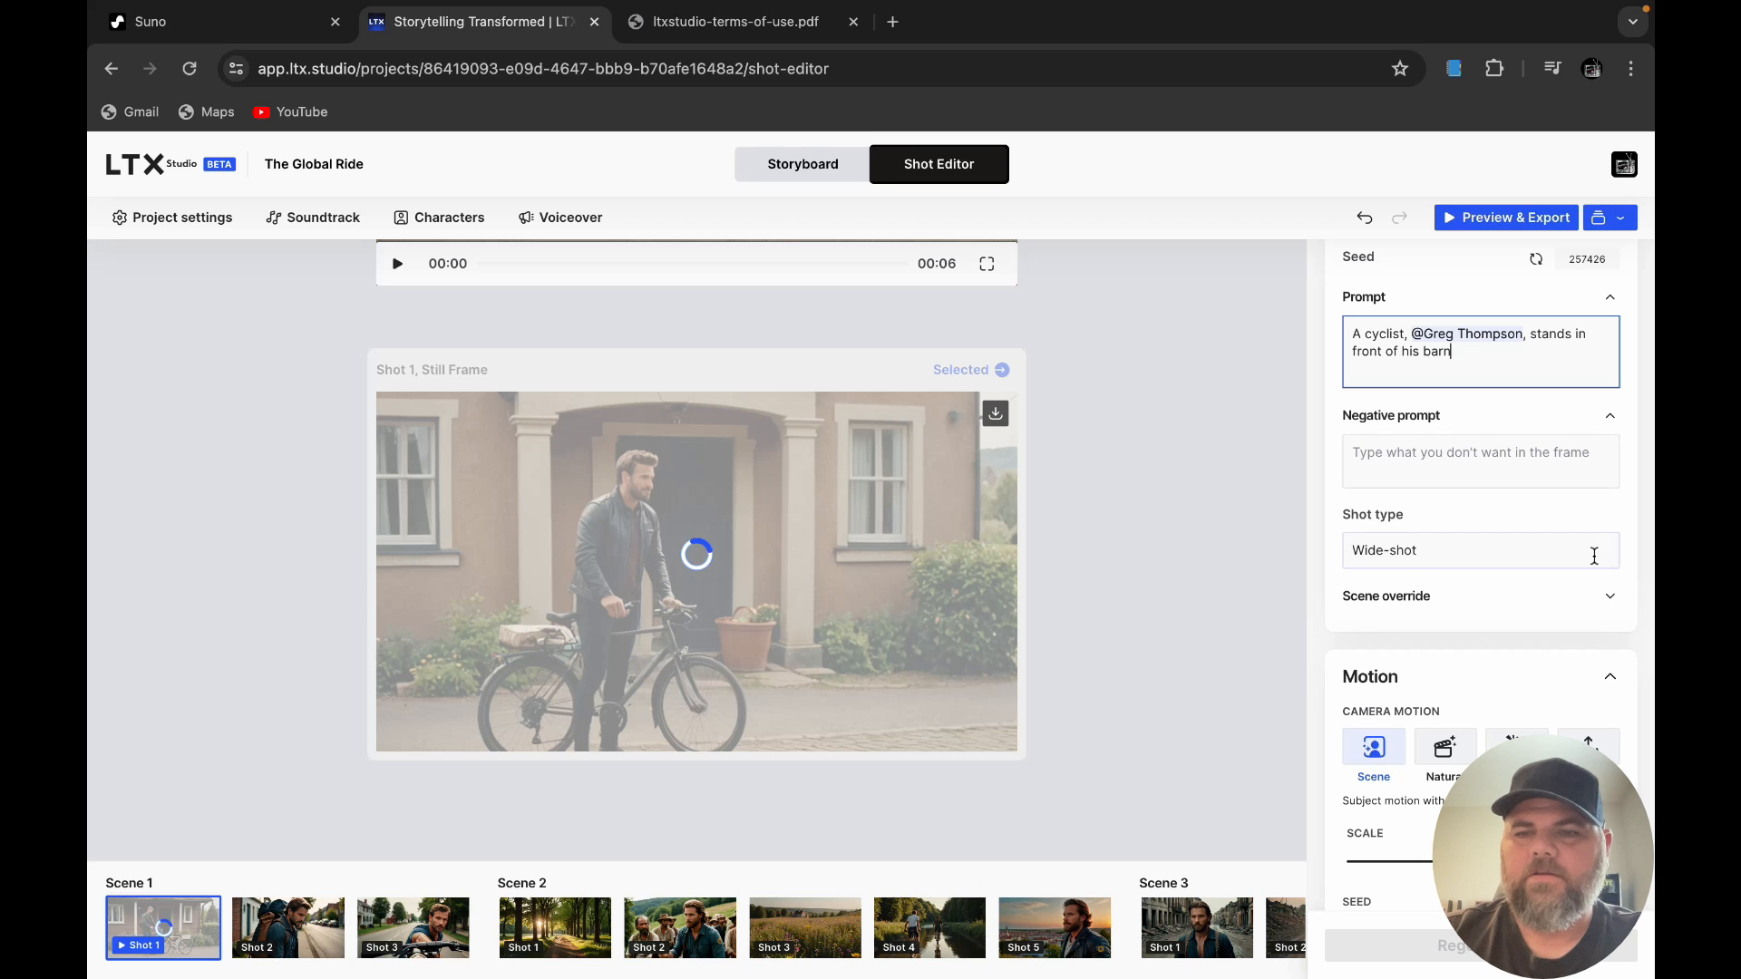
Step: Examine the Natural and Custom camera motion modes for shot 1, including the list of custom camera movements
scroll(1592, 555, "down", 3)
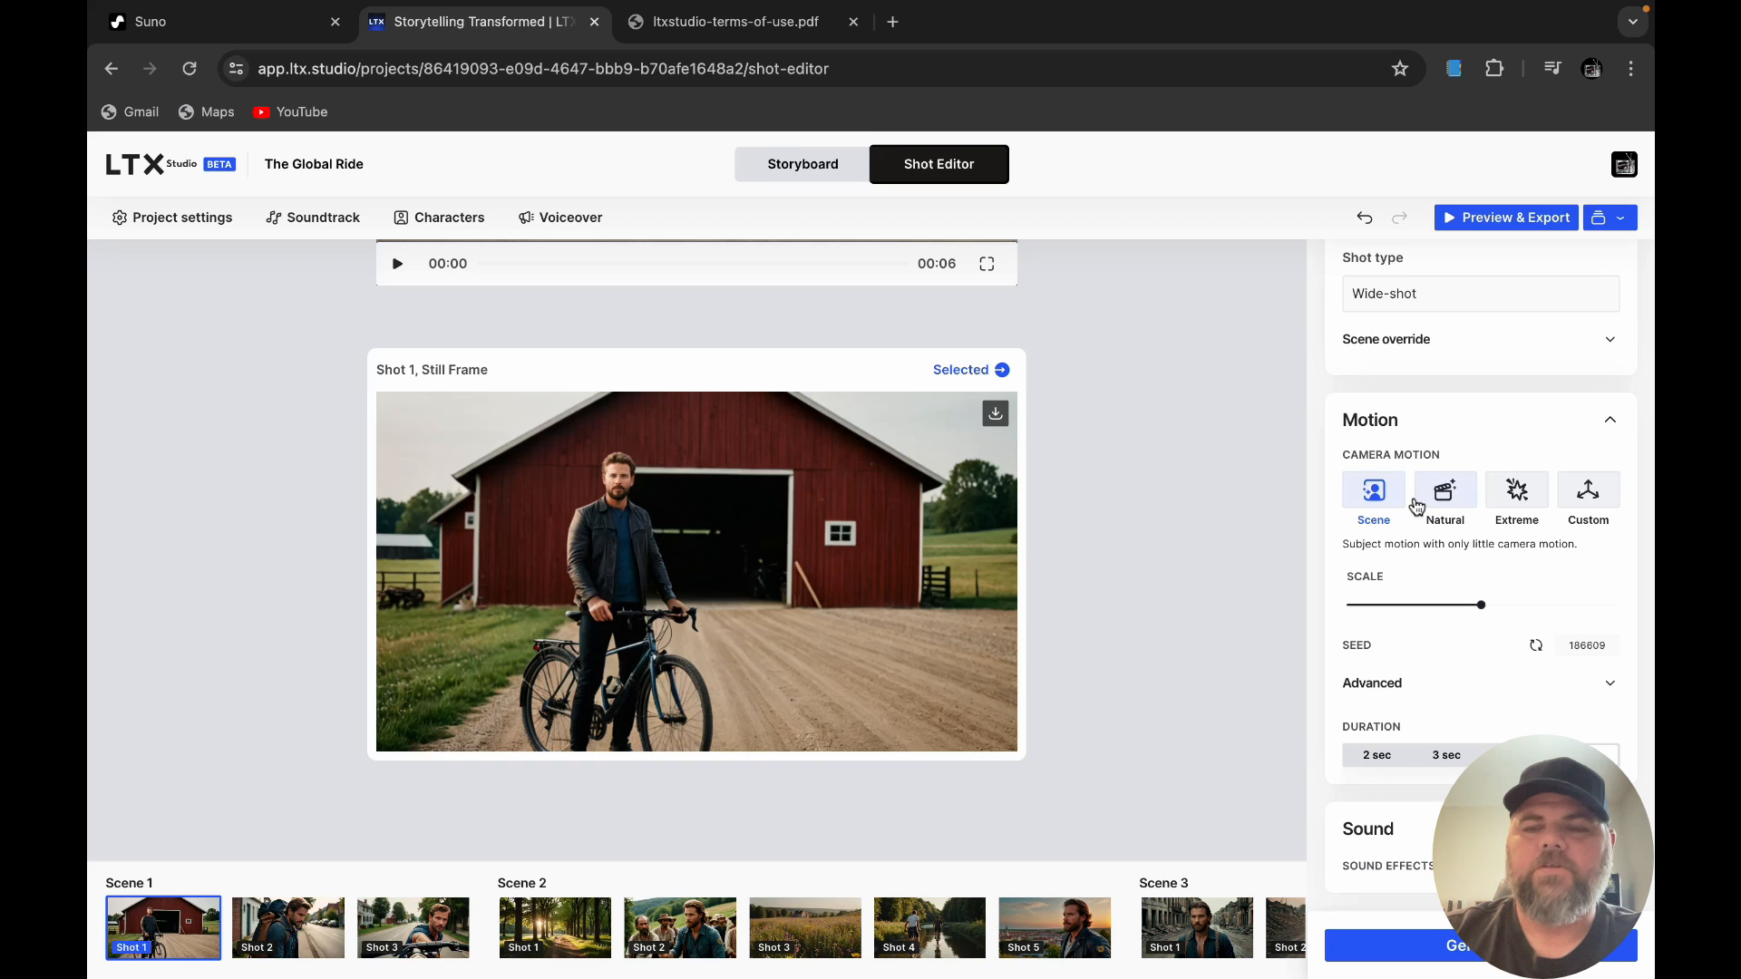
left_click(1462, 497)
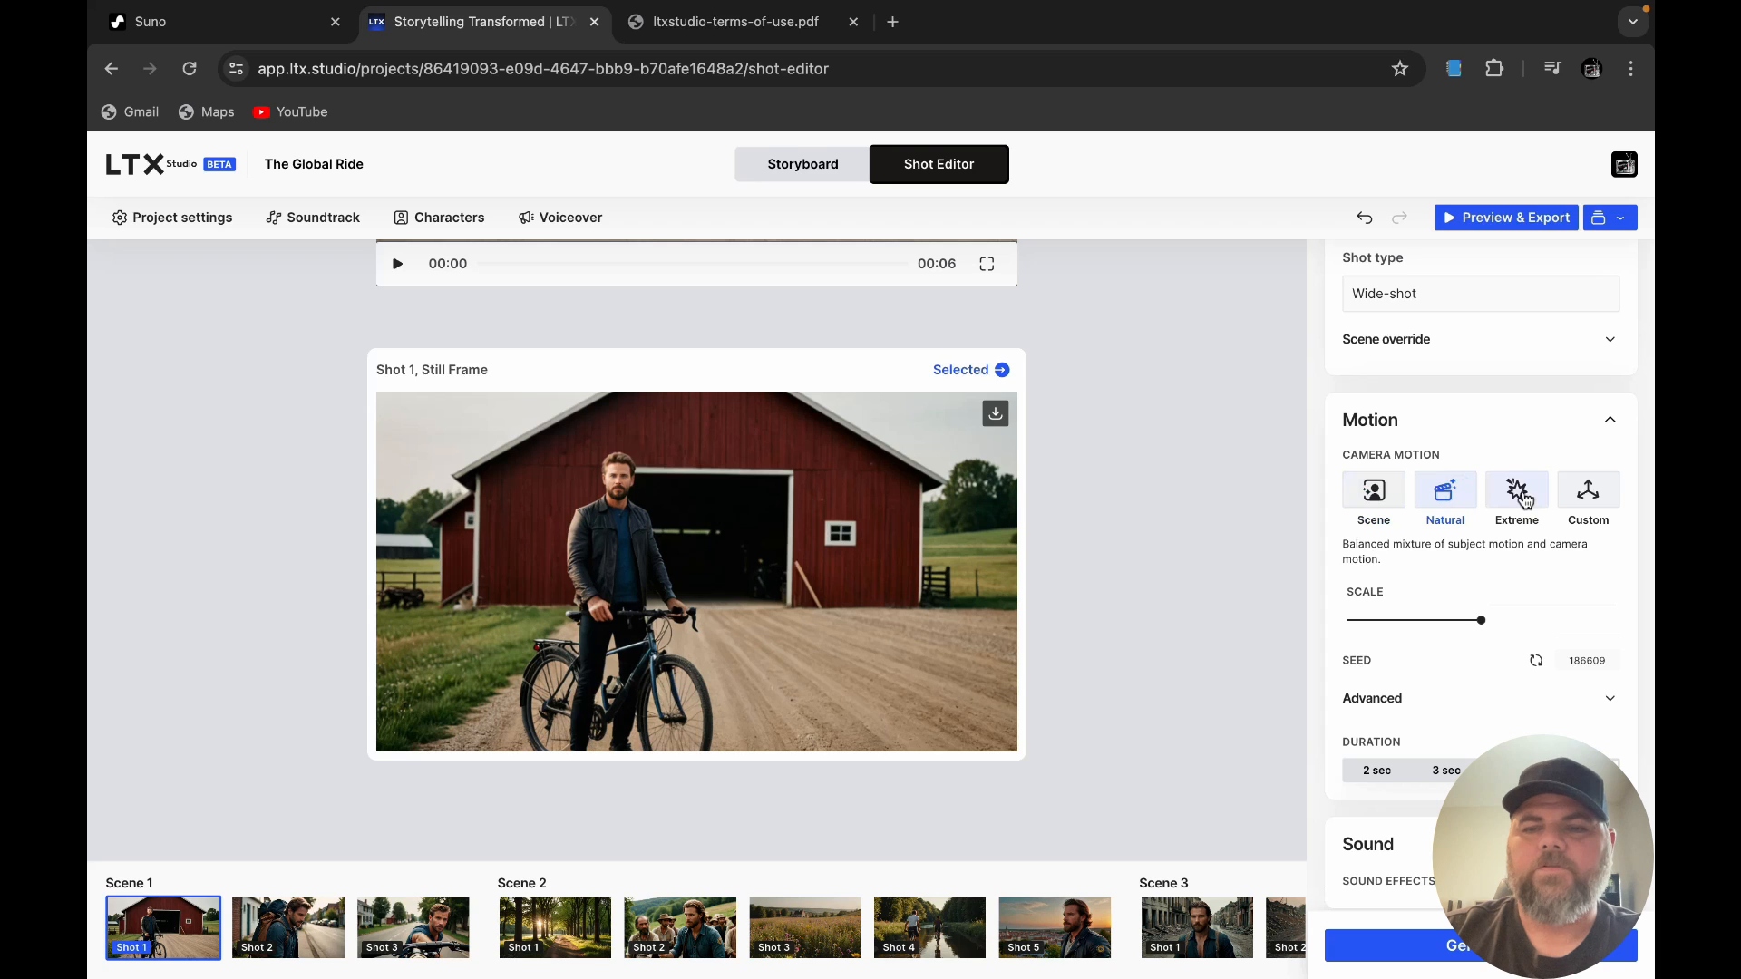
left_click(1588, 490)
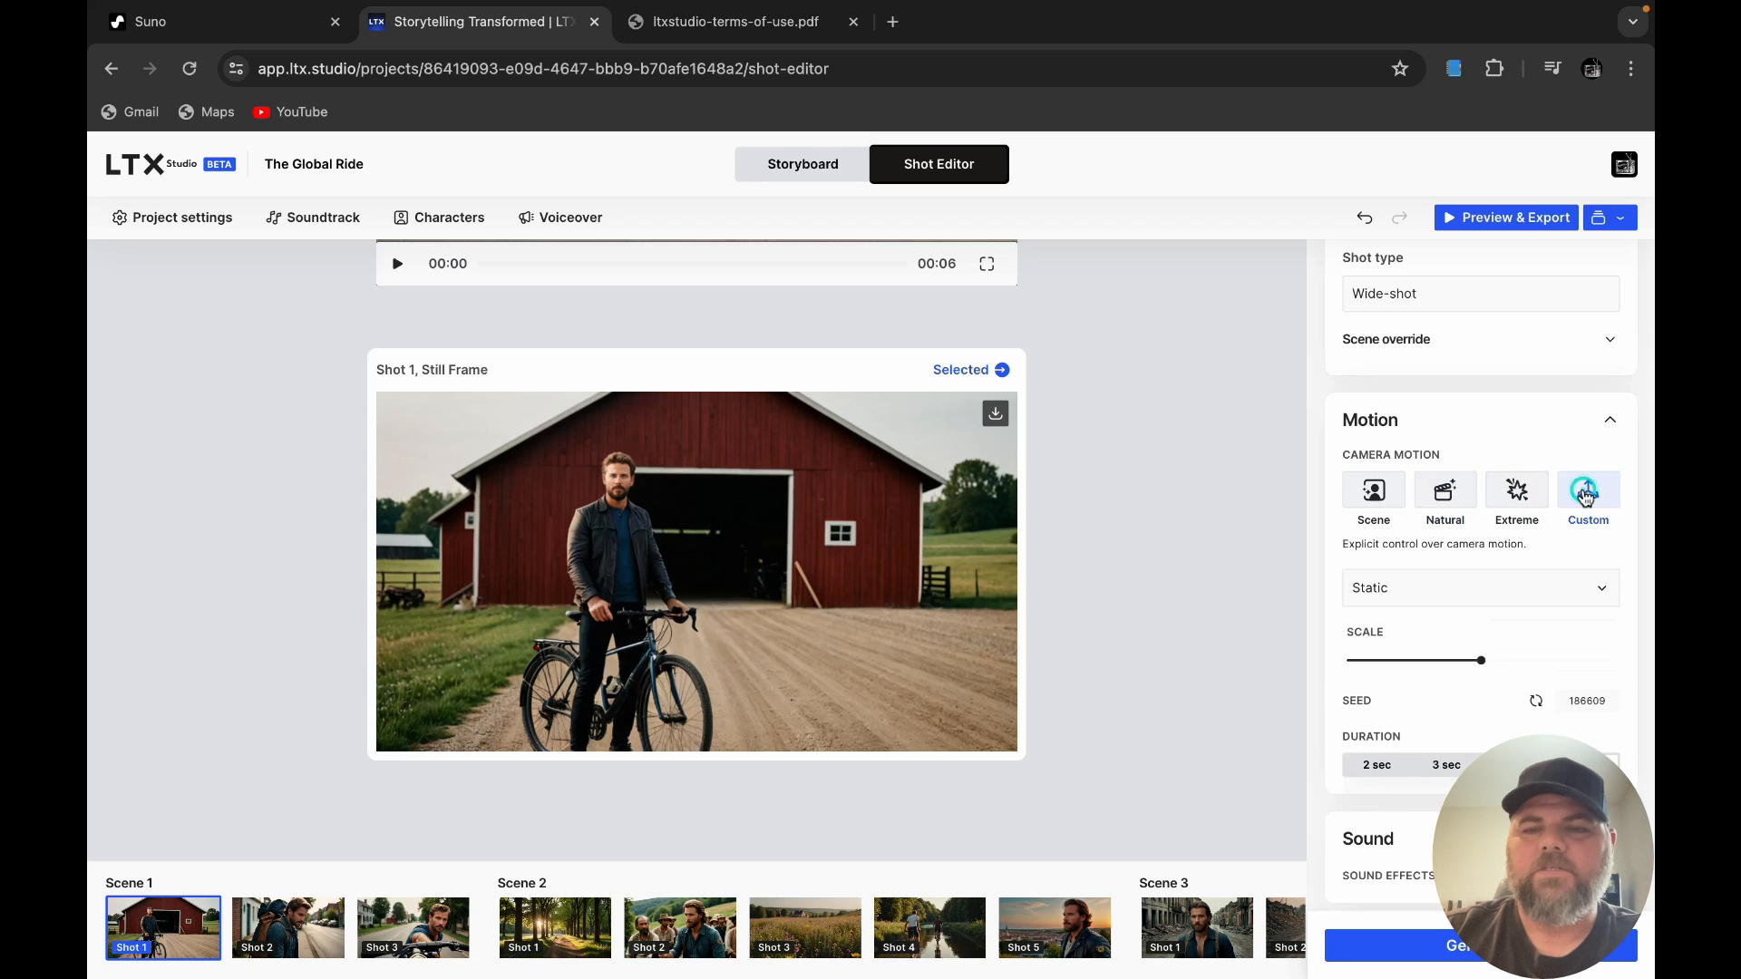
left_click(1574, 604)
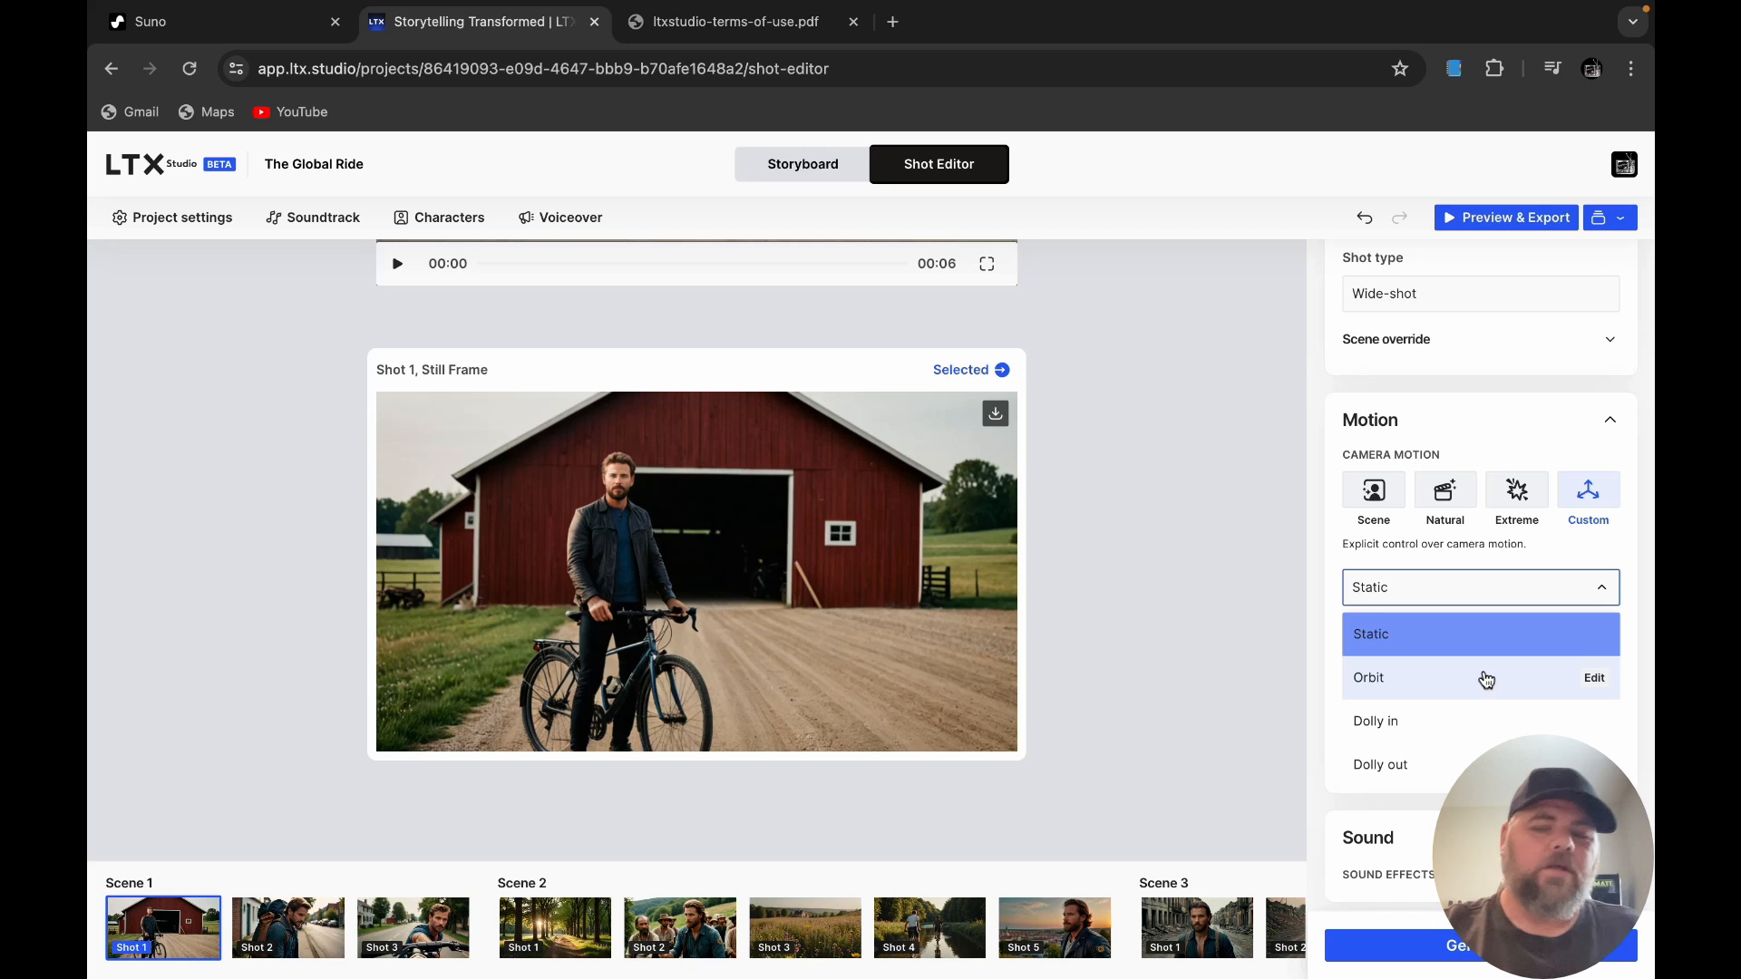
left_click(1306, 559)
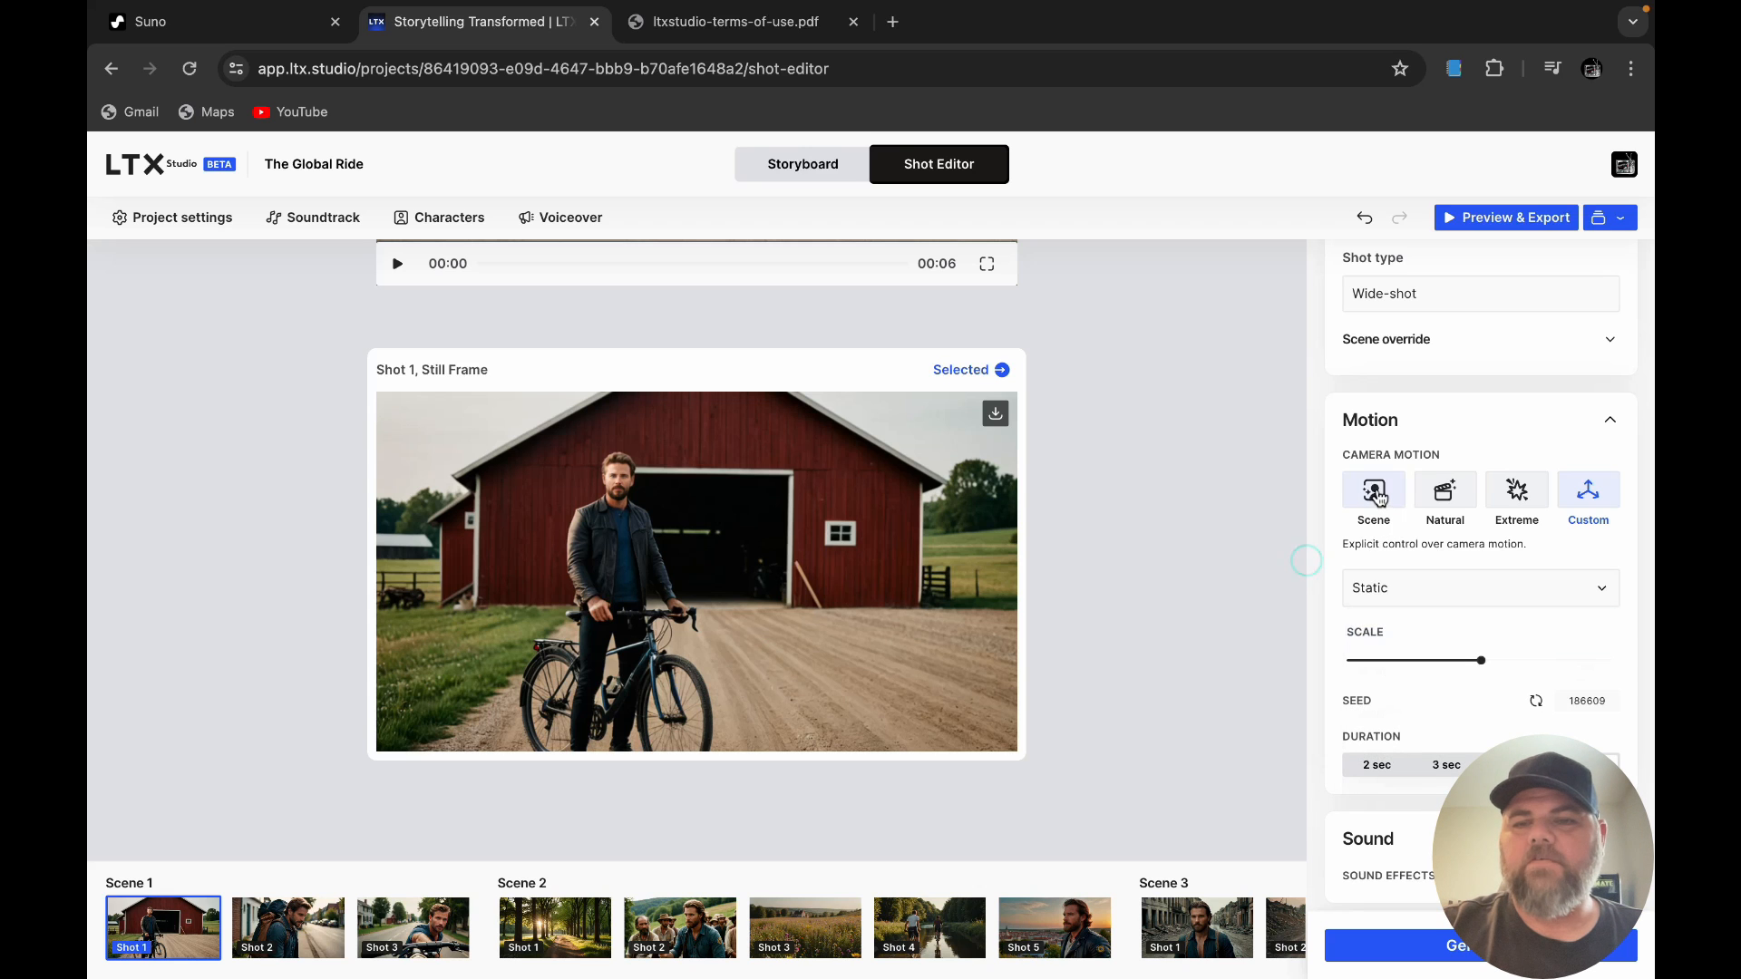
Step: Rotate the camera angle of shot 1's barn frame sideways, generate the background fill with its existing description, and apply the edit
scroll(1510, 426, "up", 5)
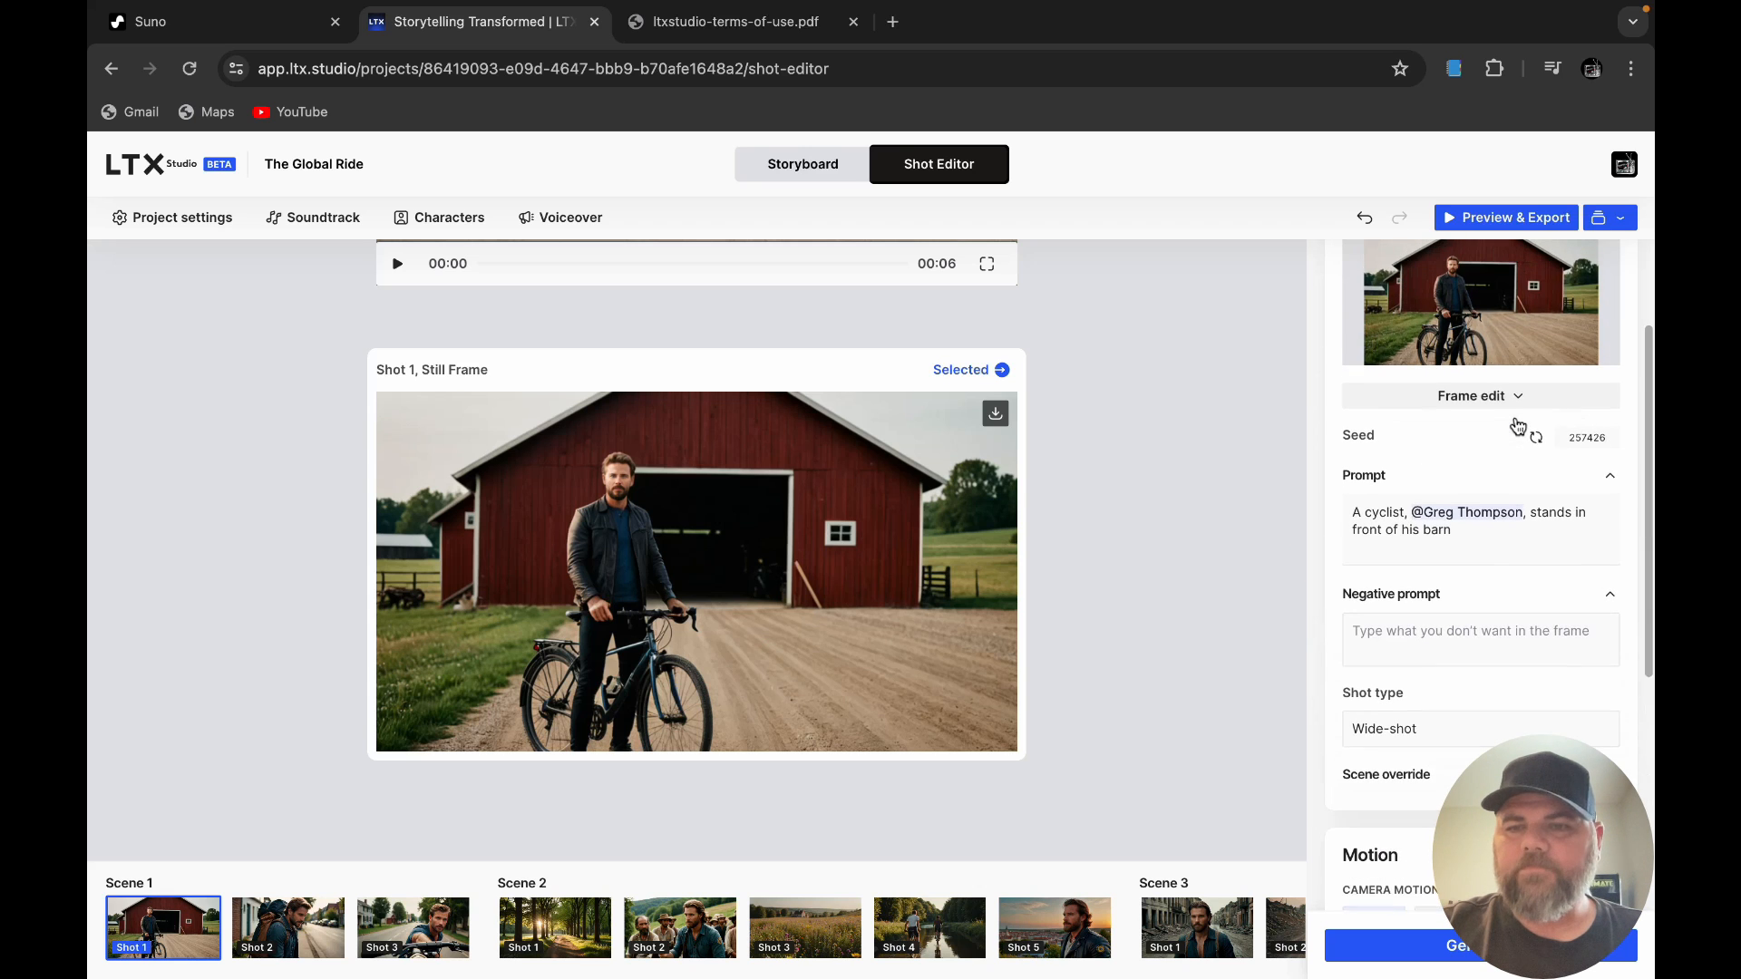
scroll(1517, 426, "up", 3)
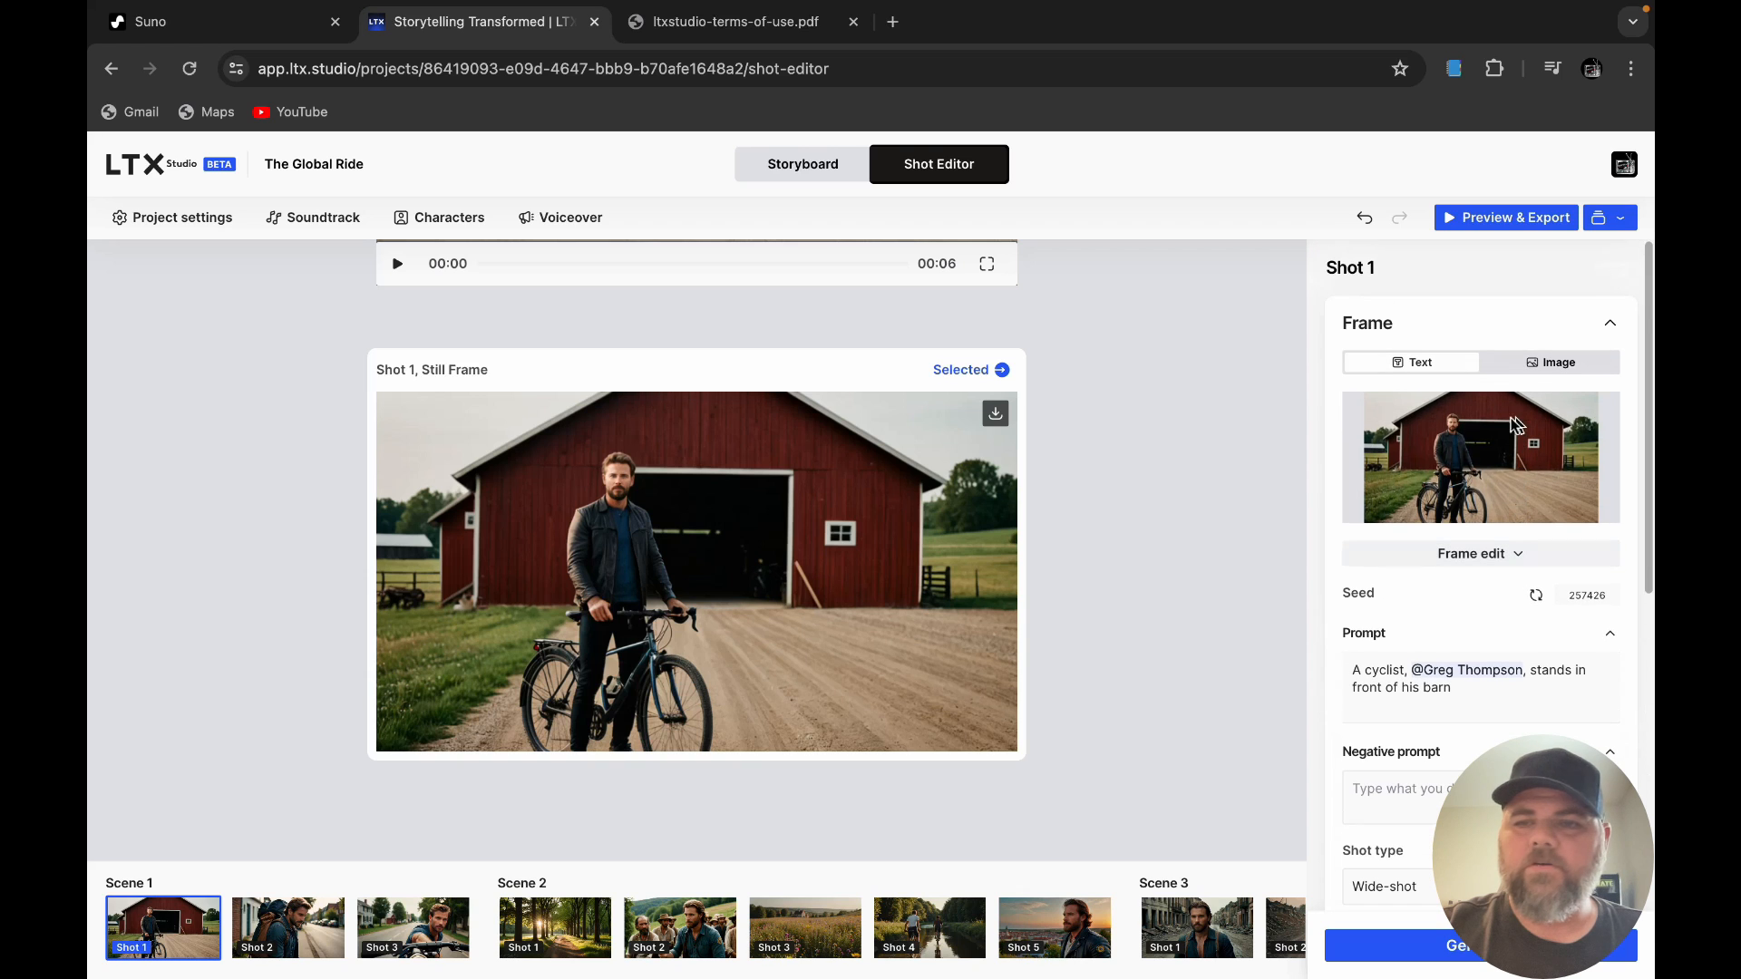
left_click(1477, 550)
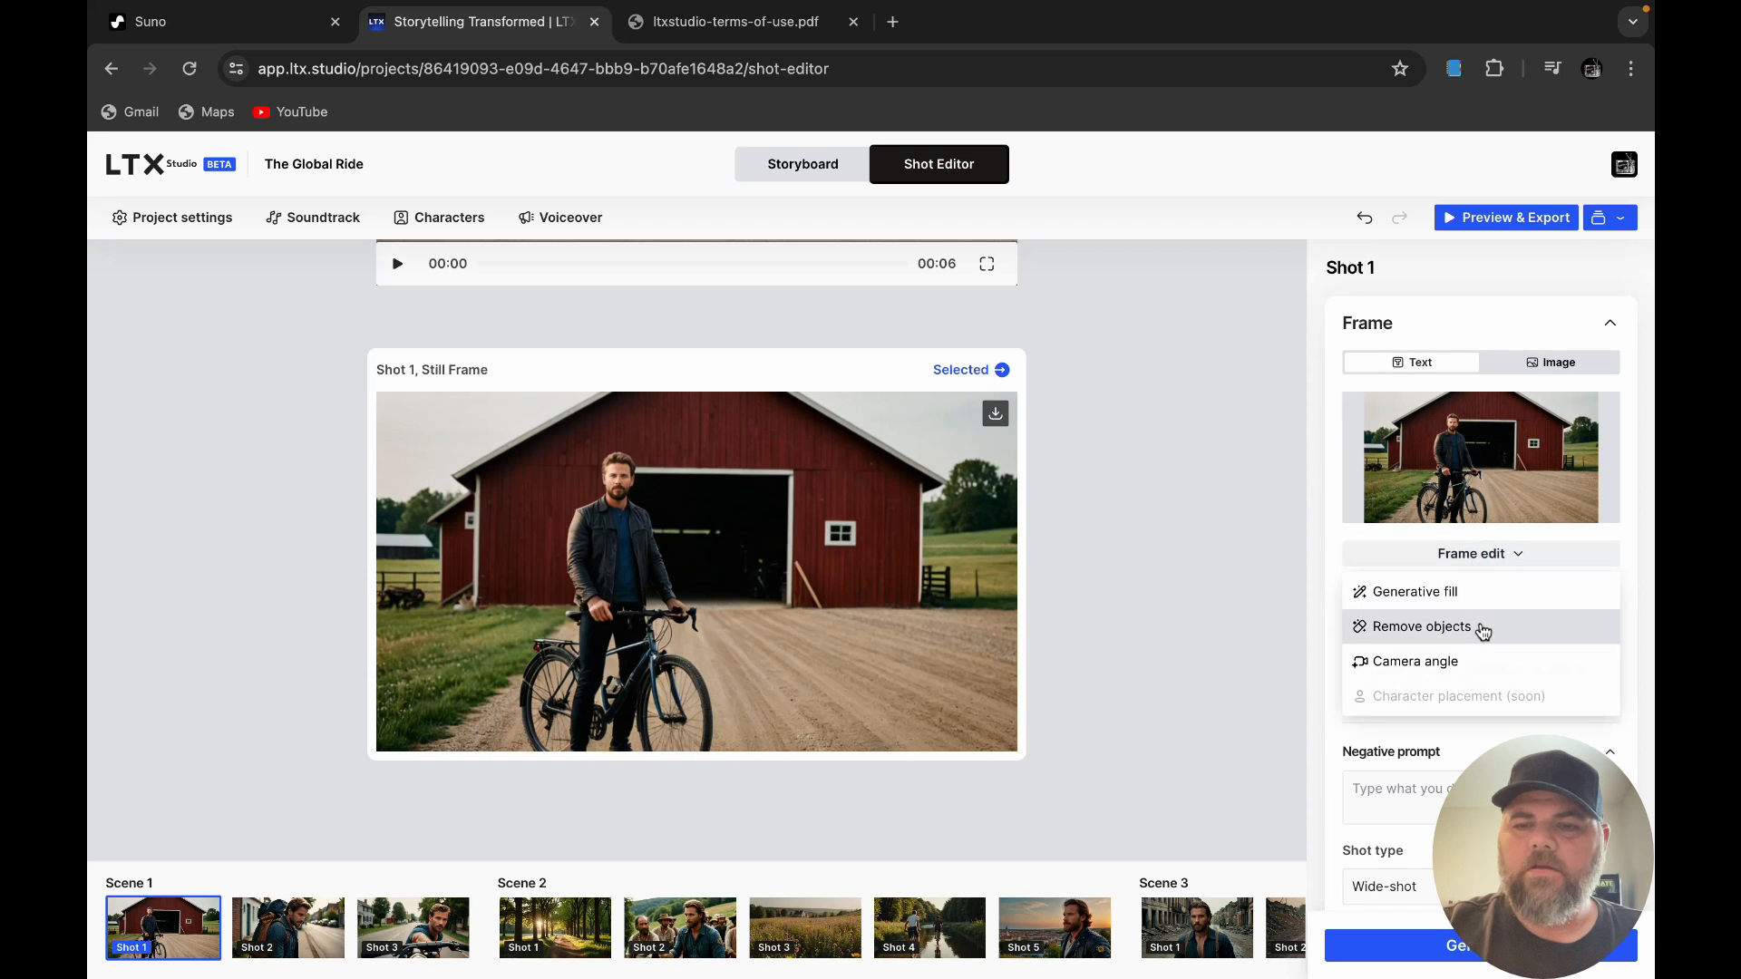
left_click(1442, 669)
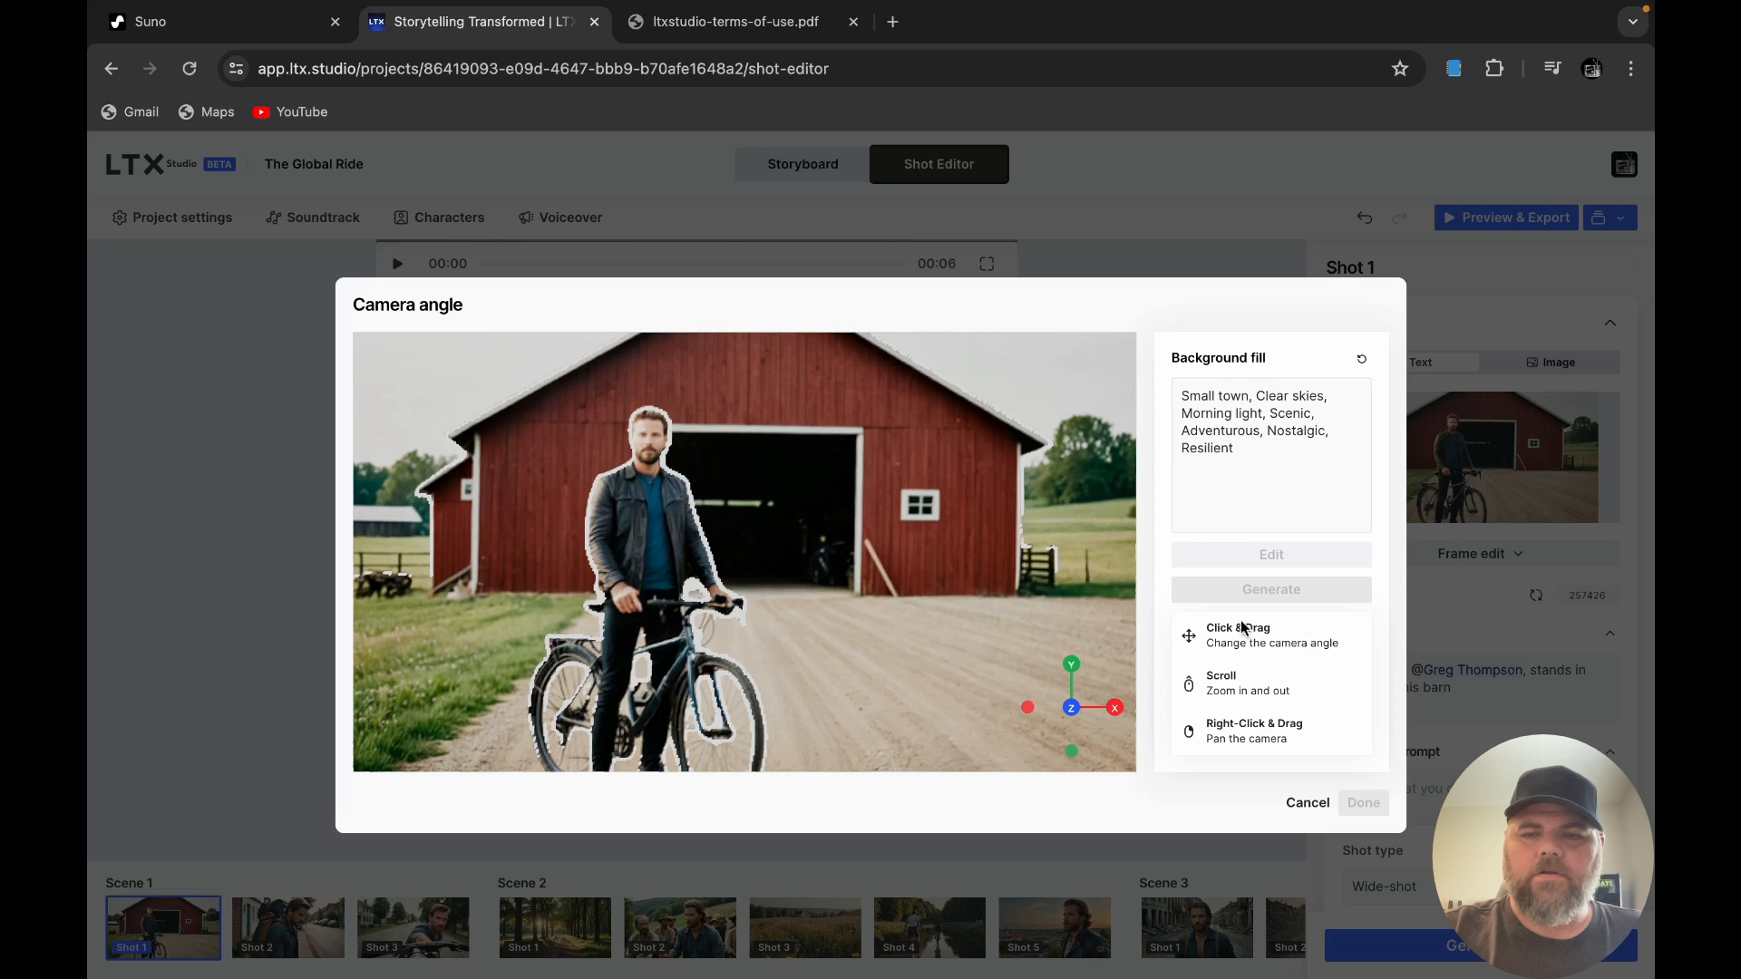
left_click_drag(883, 551, 758, 554)
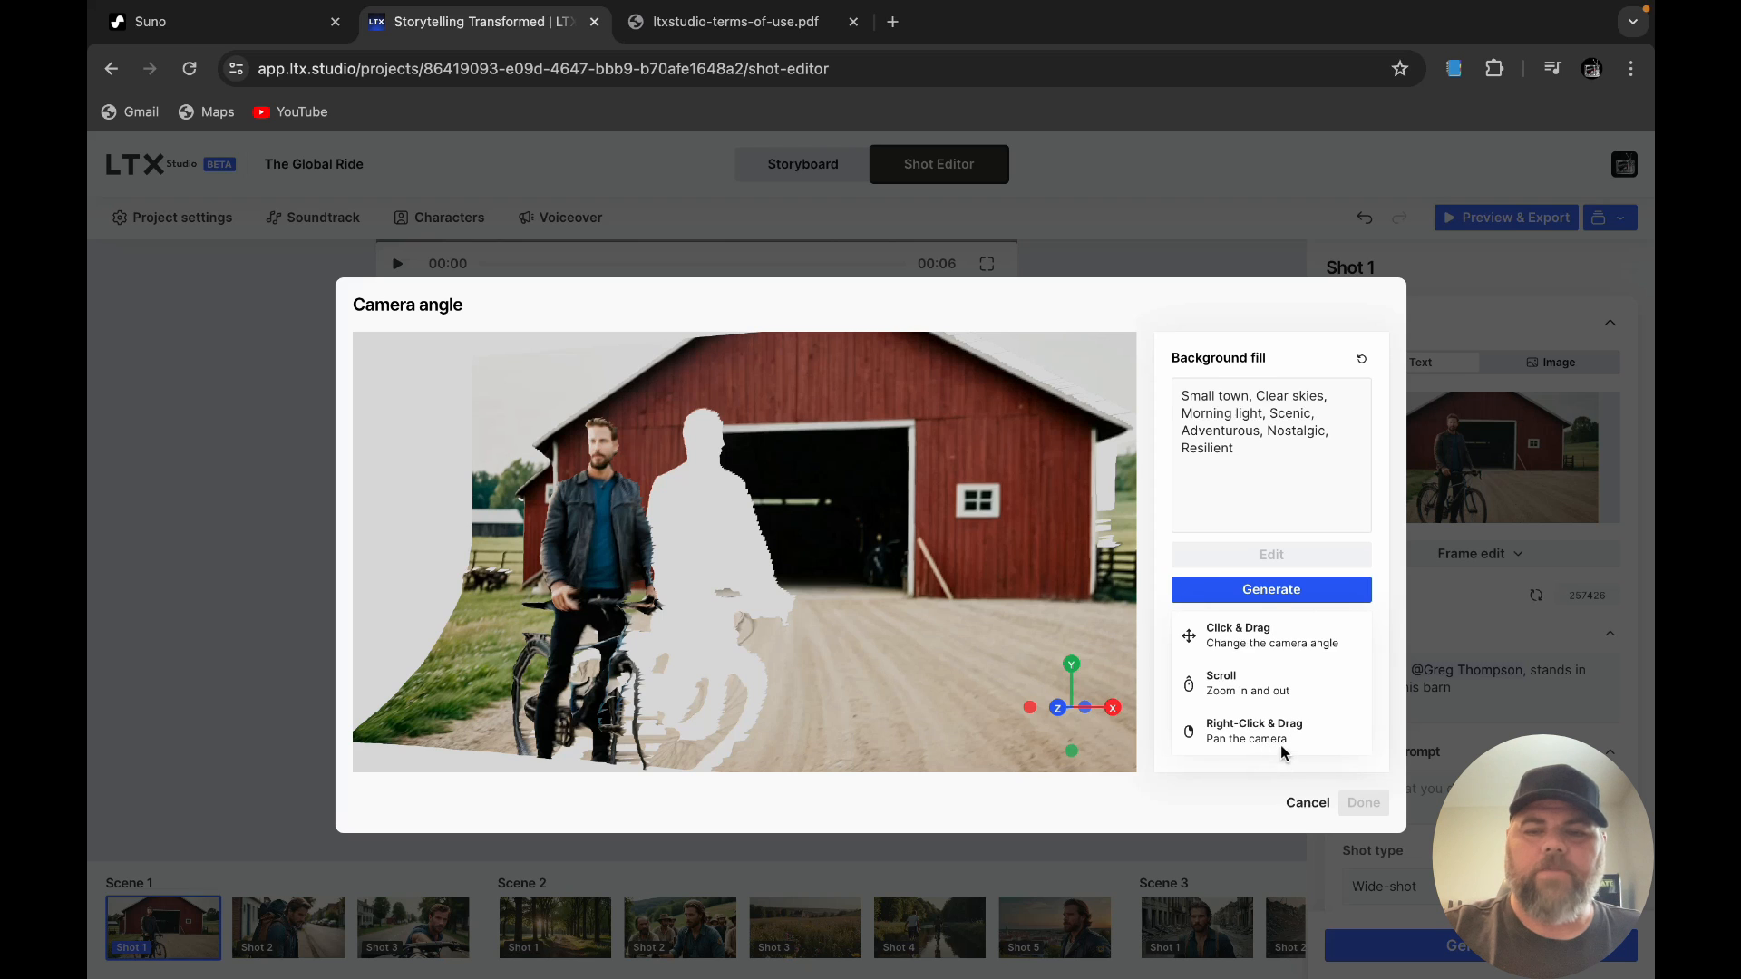
left_click(1294, 600)
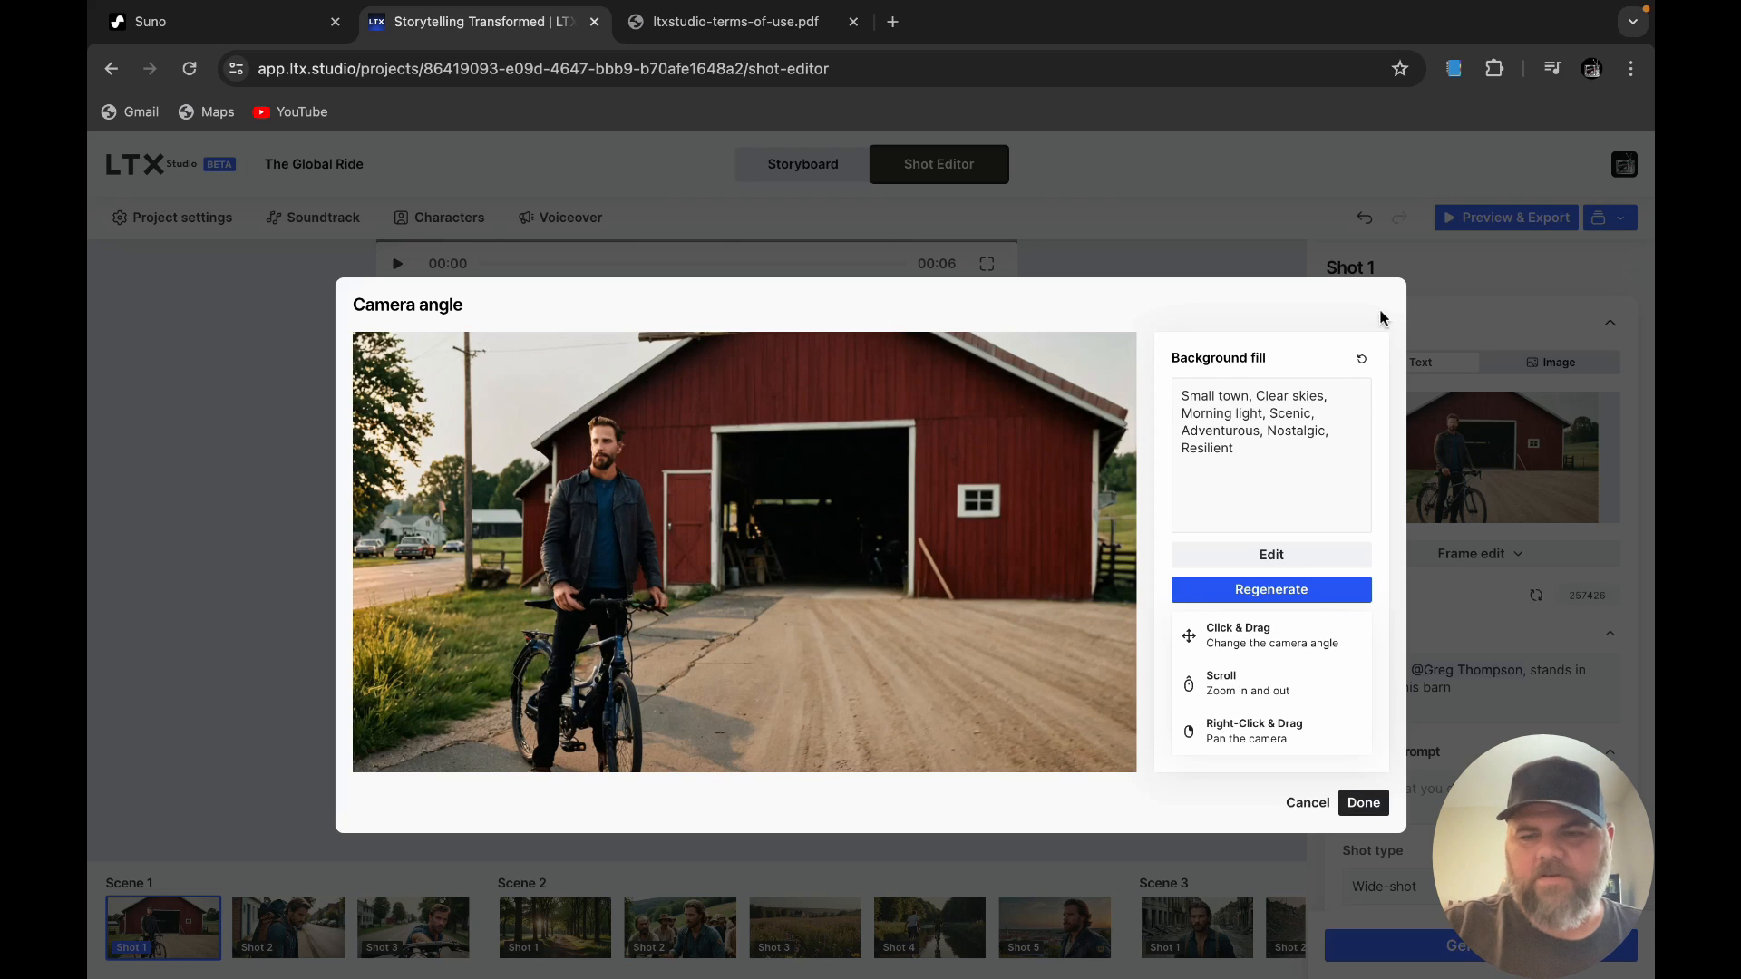
left_click(1365, 803)
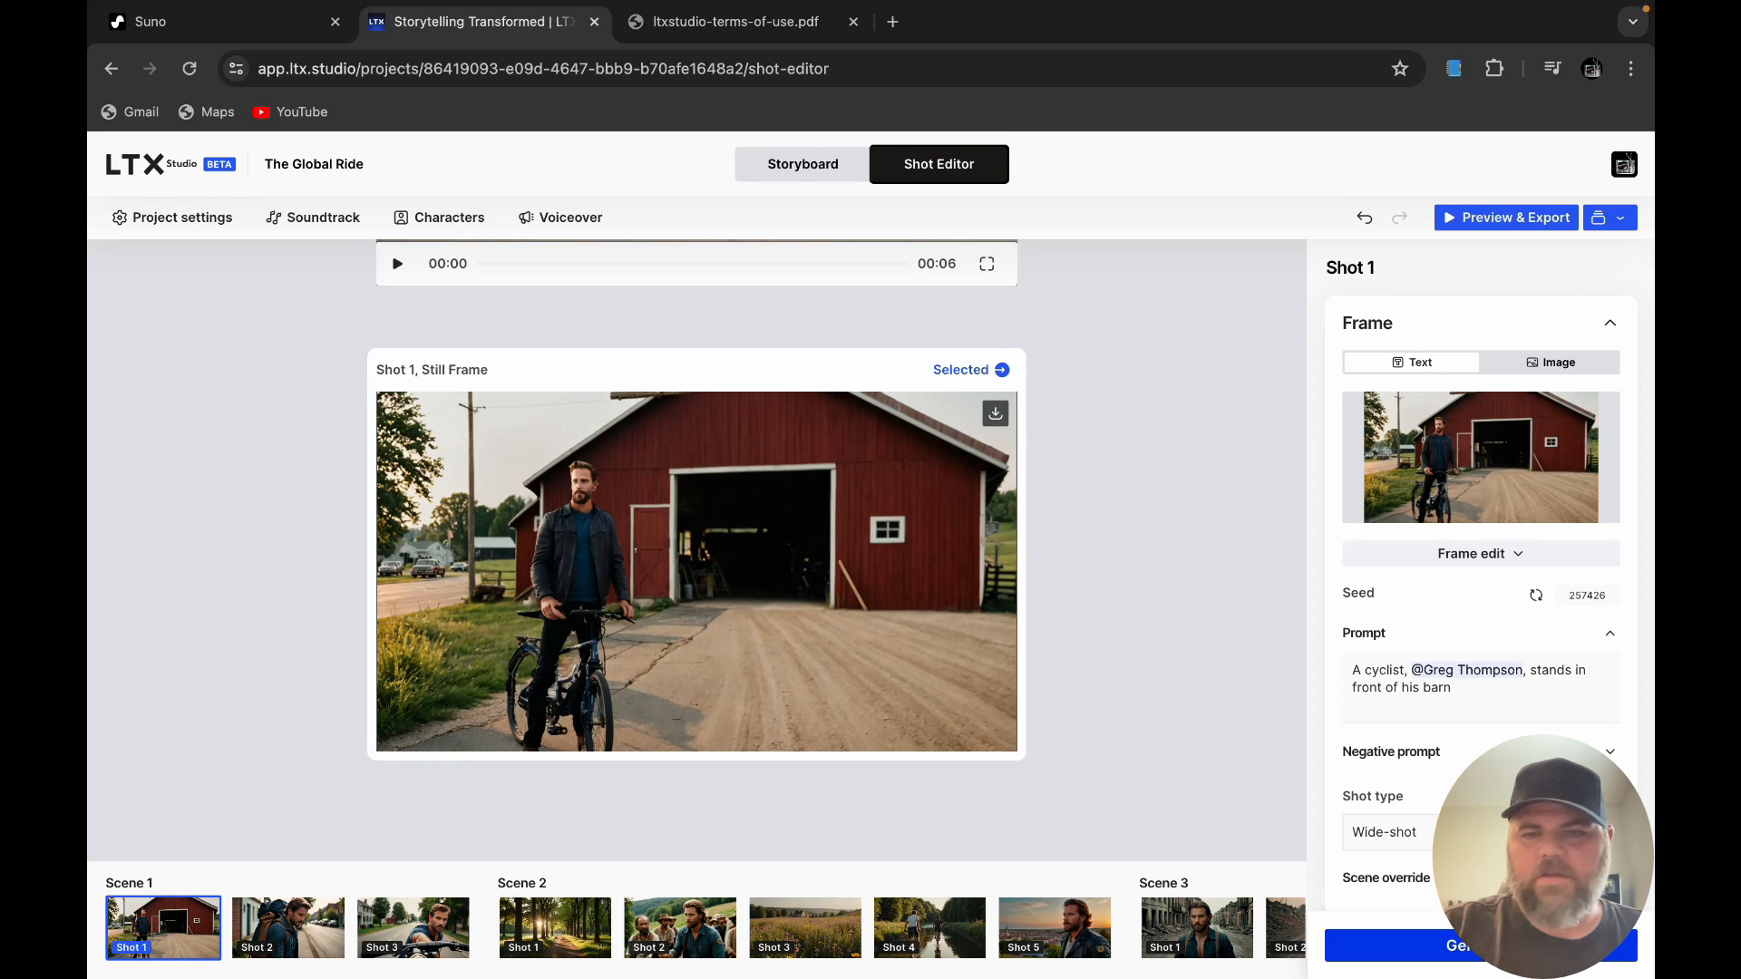
Step: Generate shot 1's video from the edited barn frame and switch the frame source to Image
left_click(1455, 944)
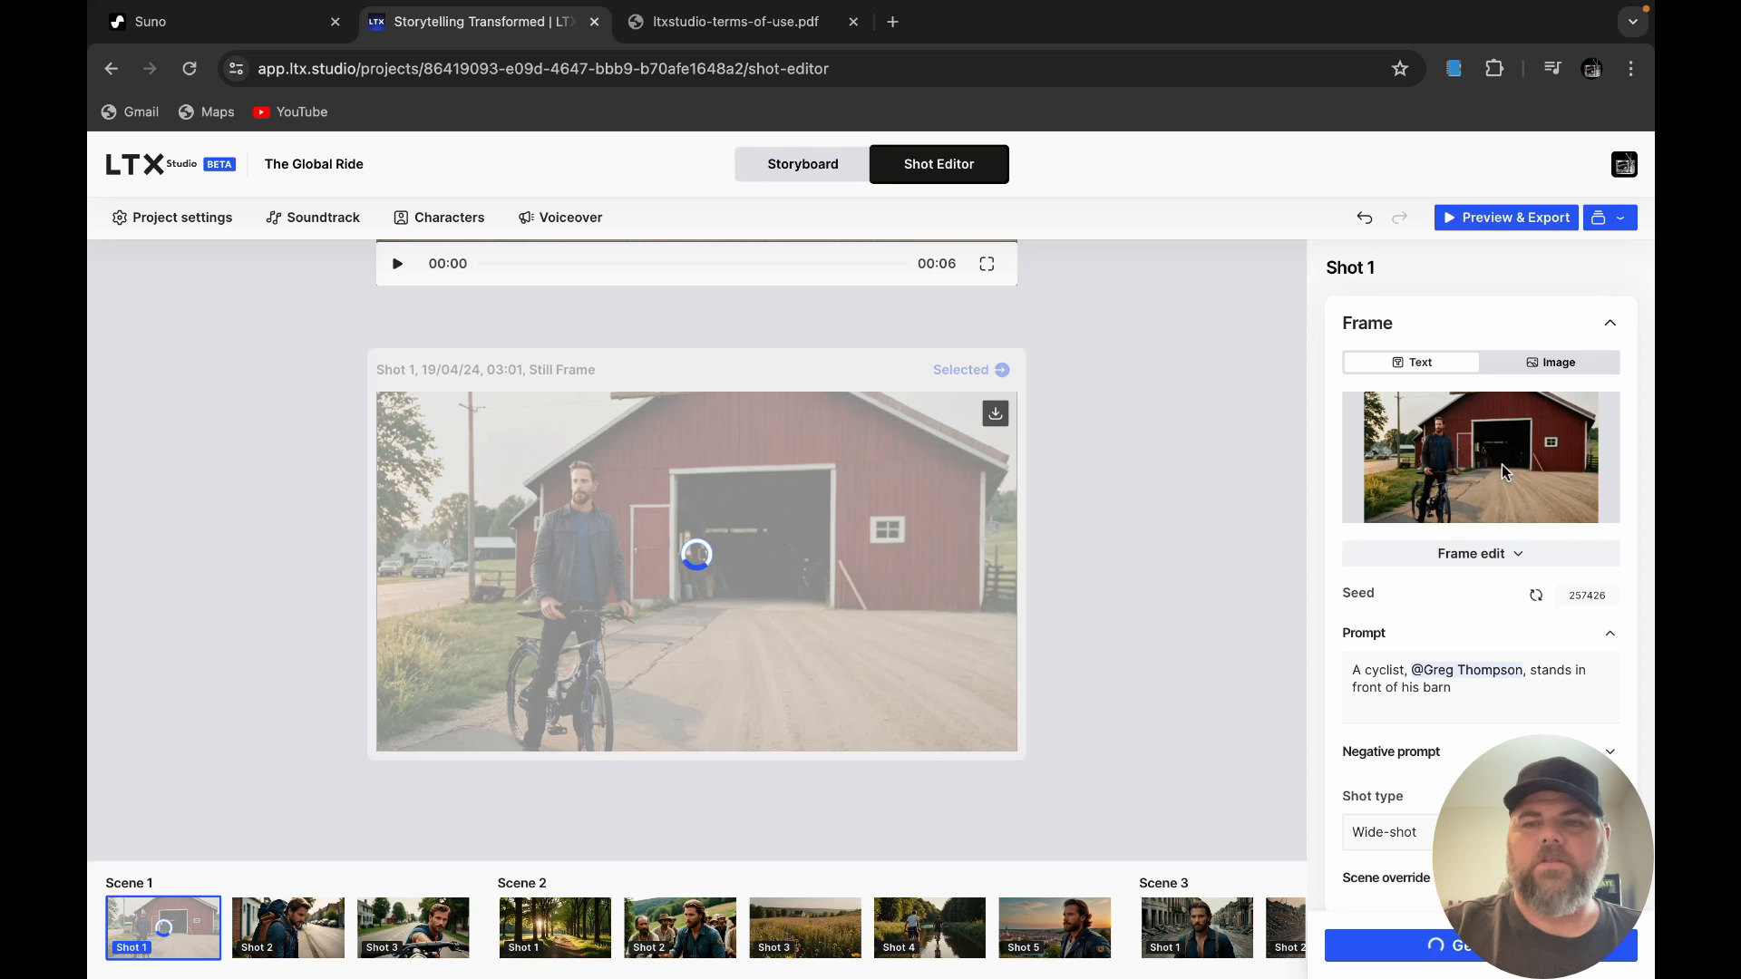
left_click(1550, 364)
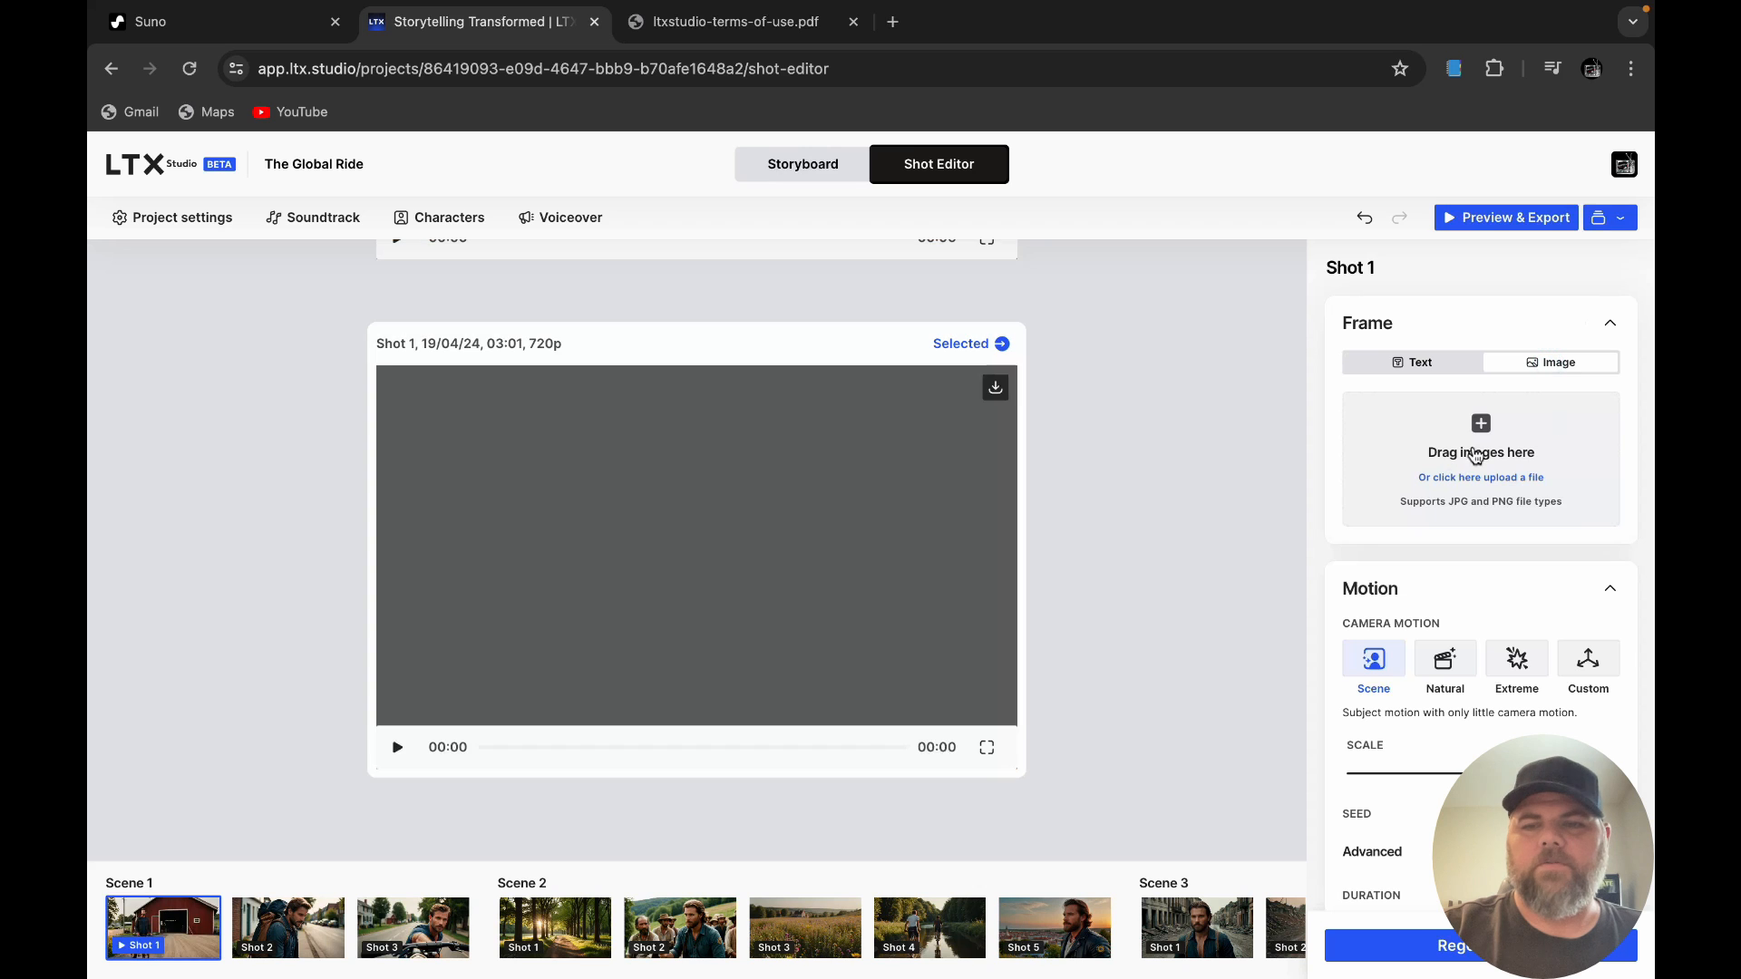
Step: Switch shot 1's frame source back to Text and play its generated barn video
left_click(1413, 375)
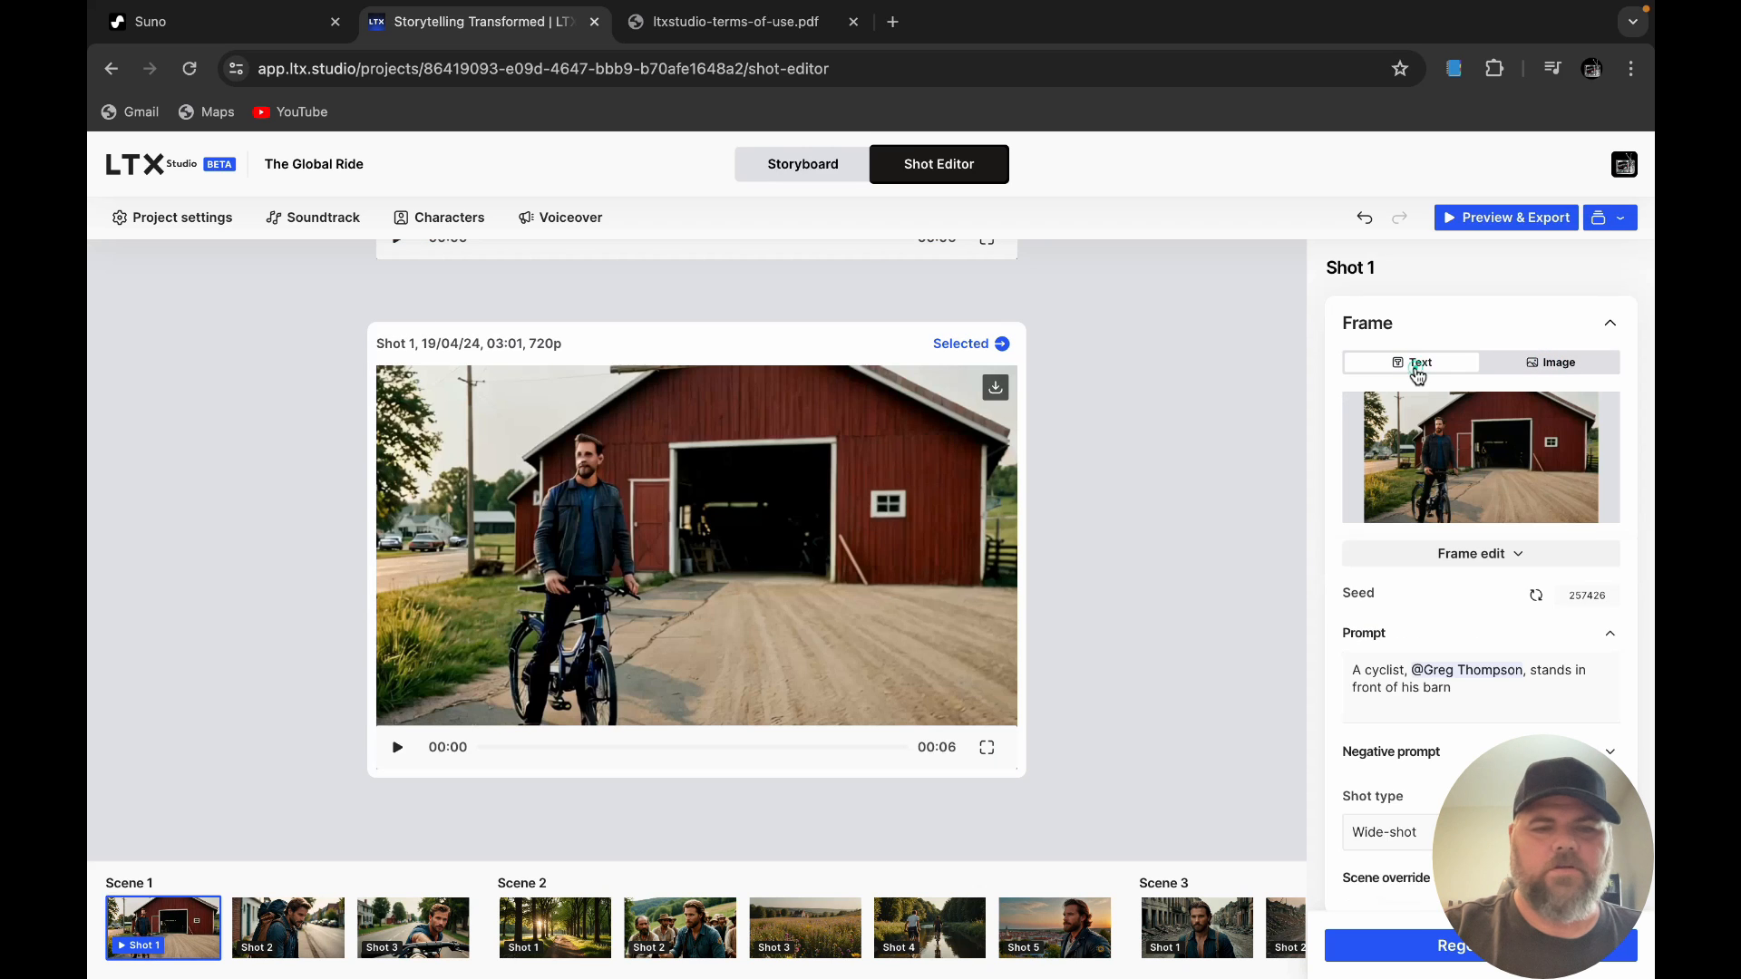
left_click(396, 747)
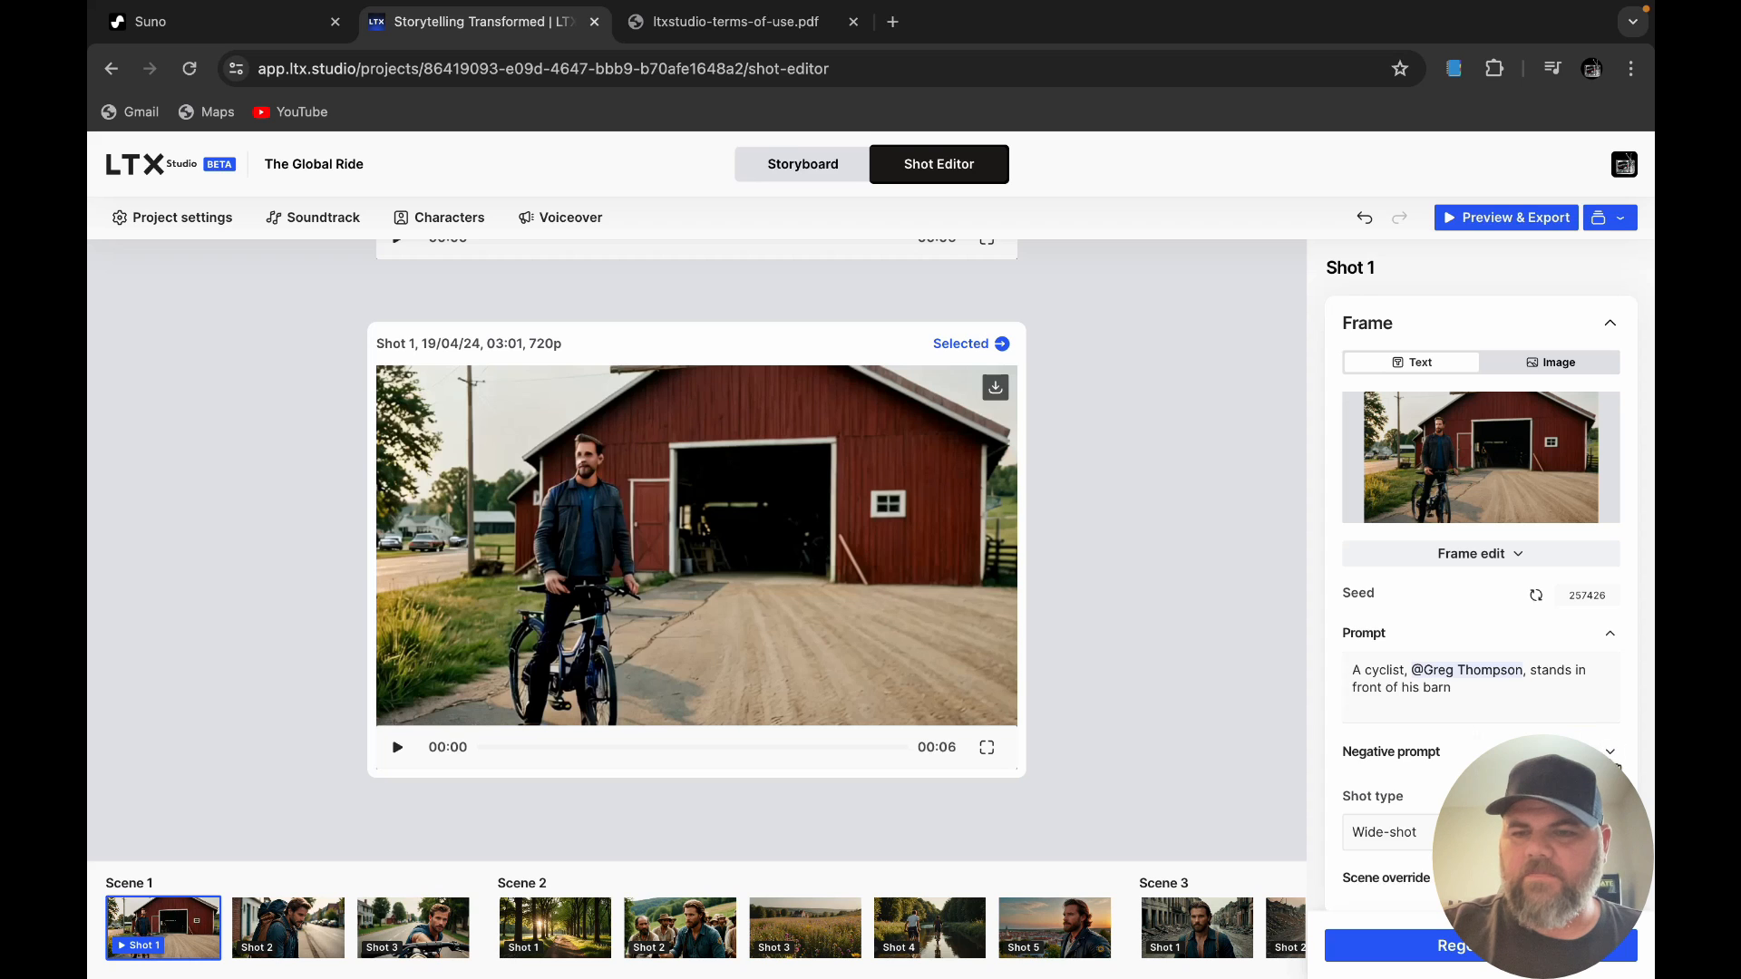
Step: Add the negative prompt "remove cars" to shot 1's frame
left_click(1610, 754)
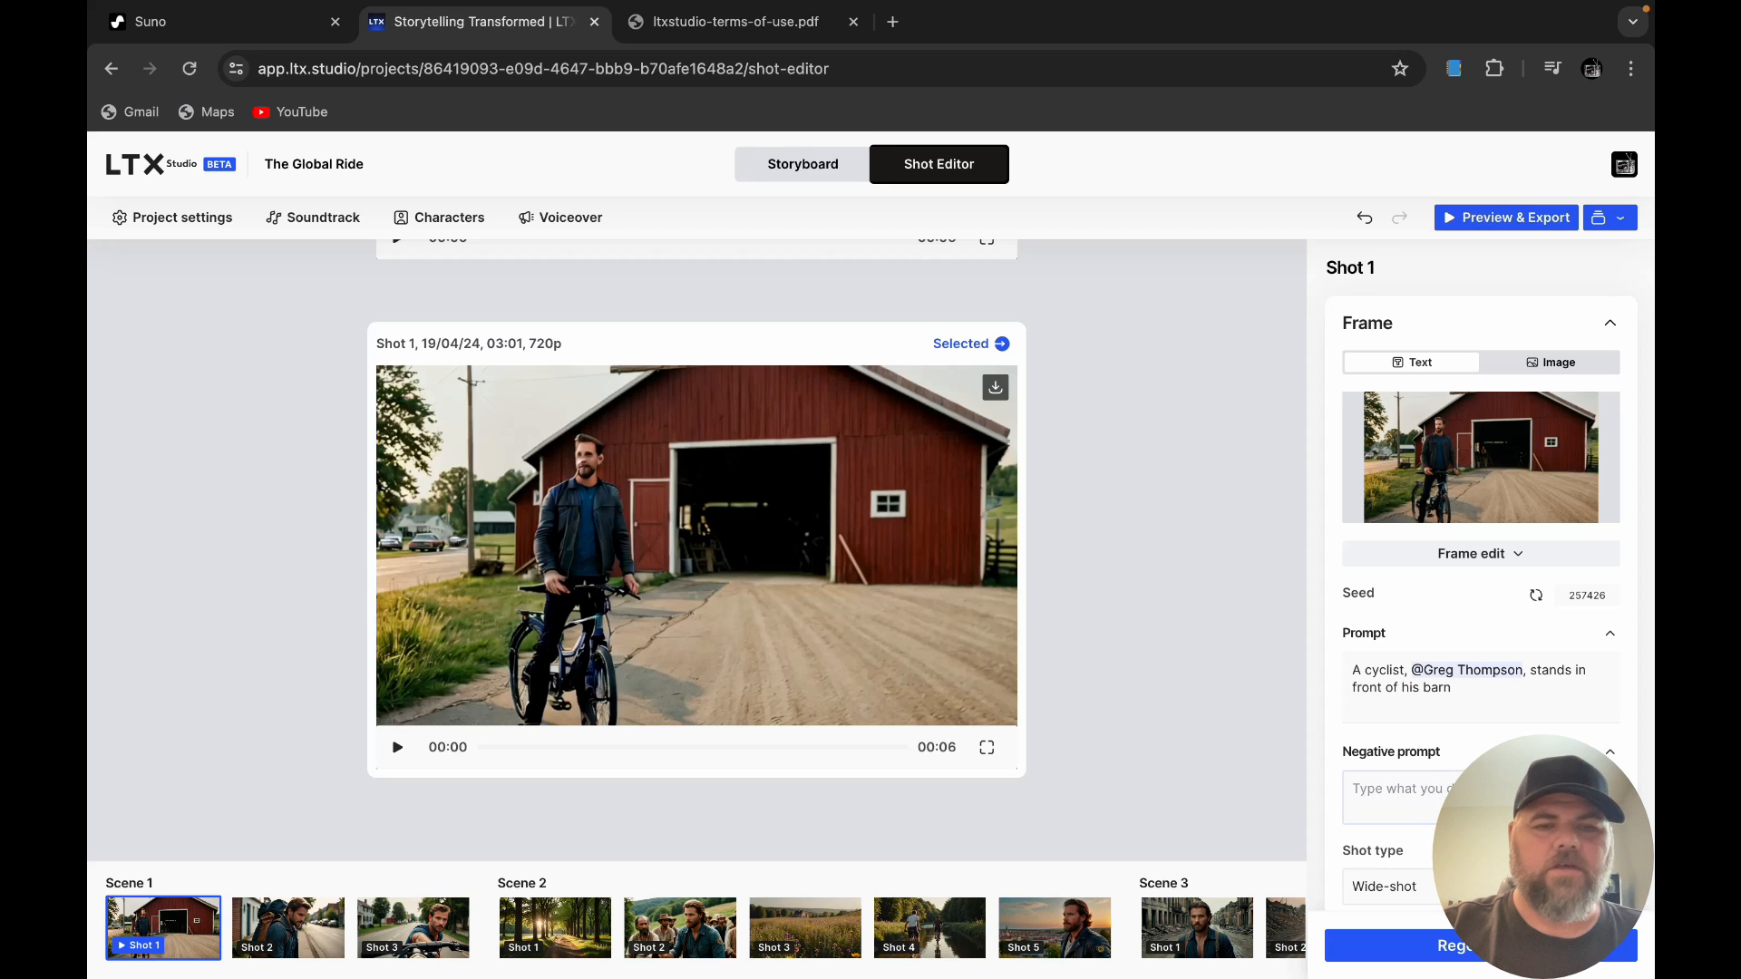
left_click(1393, 782)
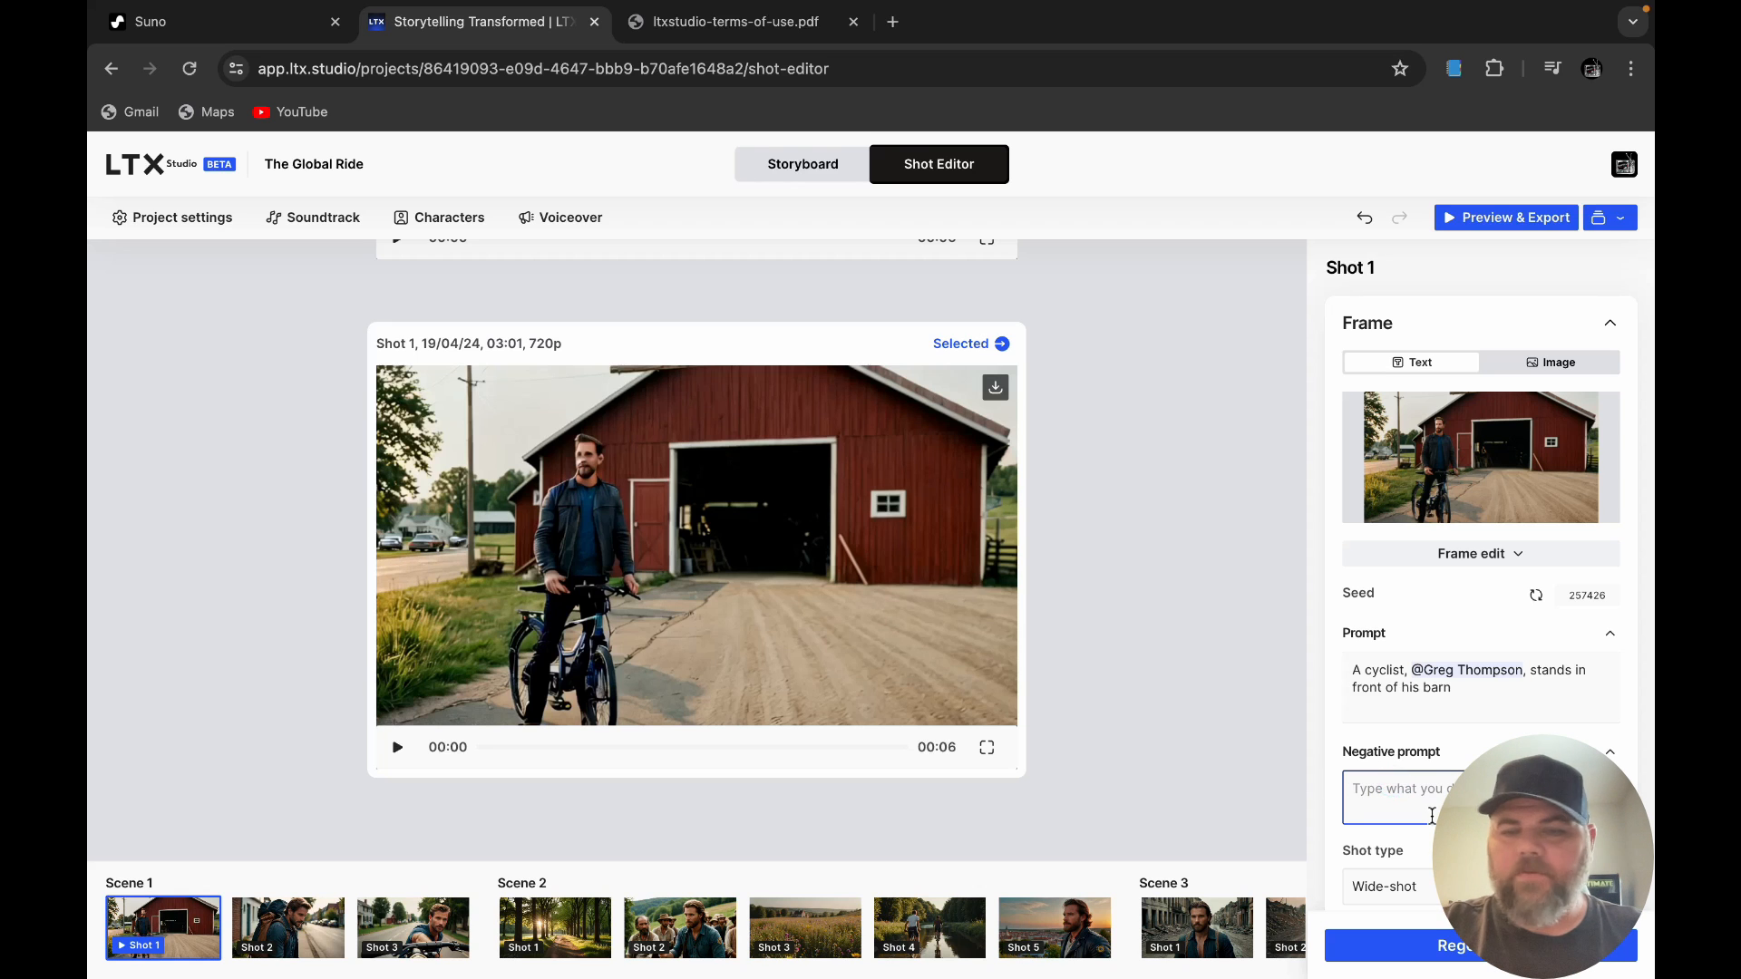
type("rem")
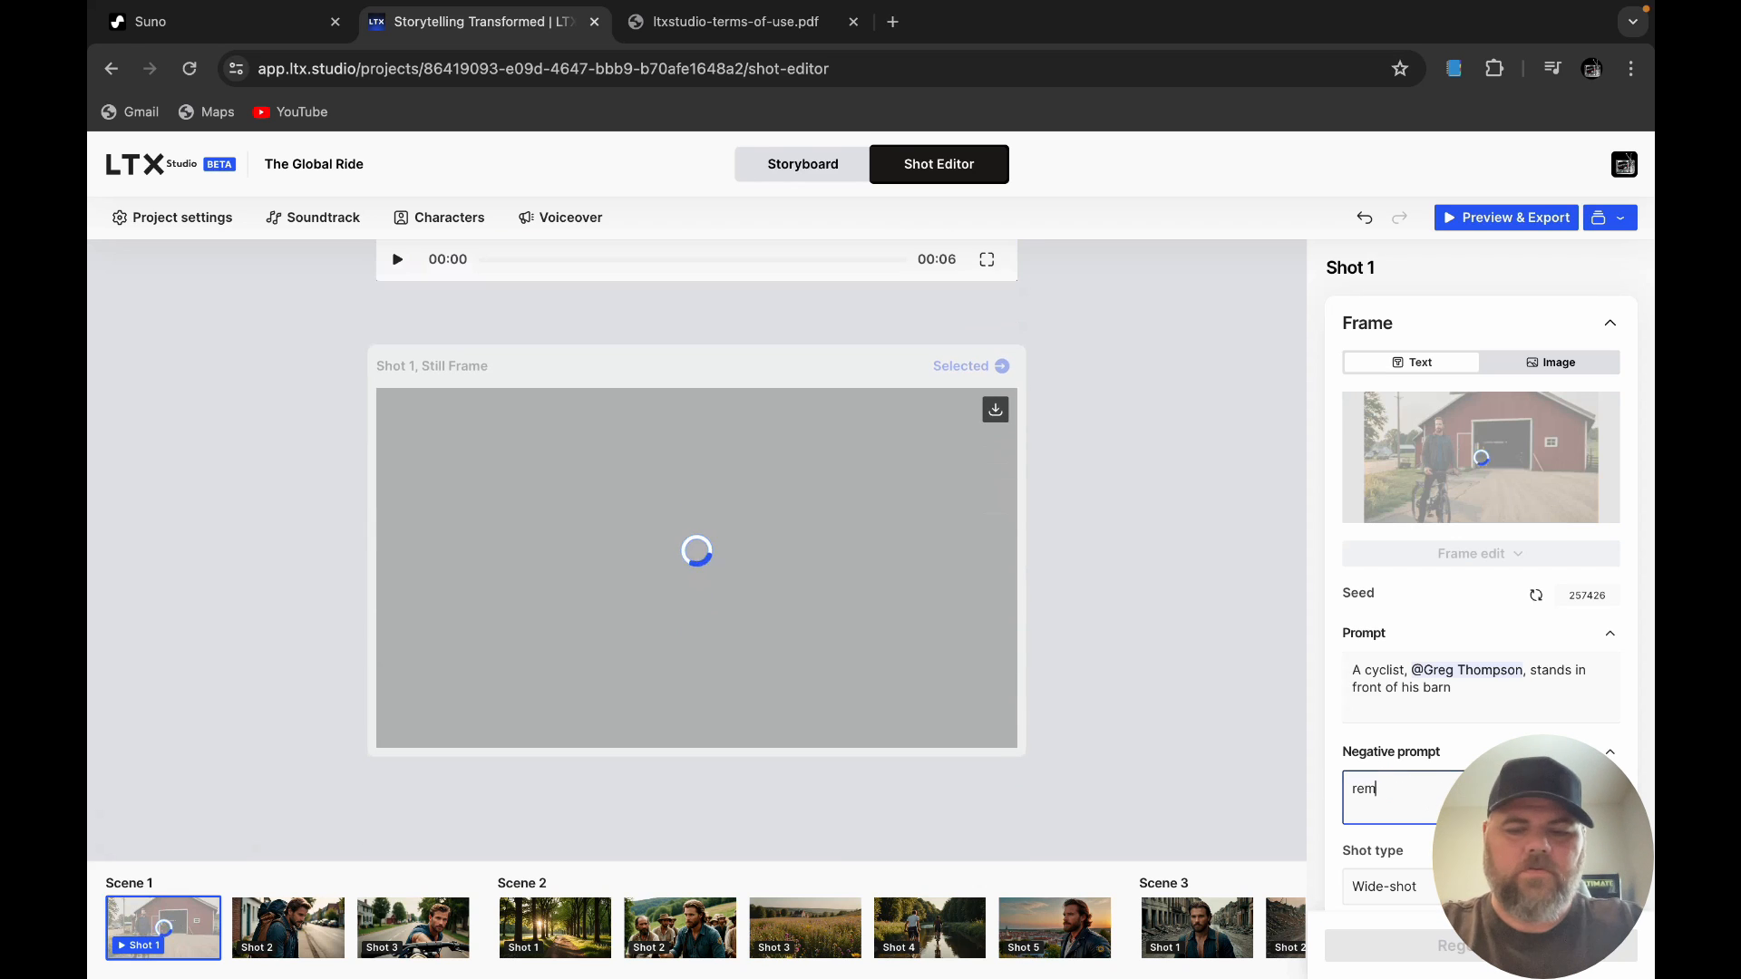
type("ove cars")
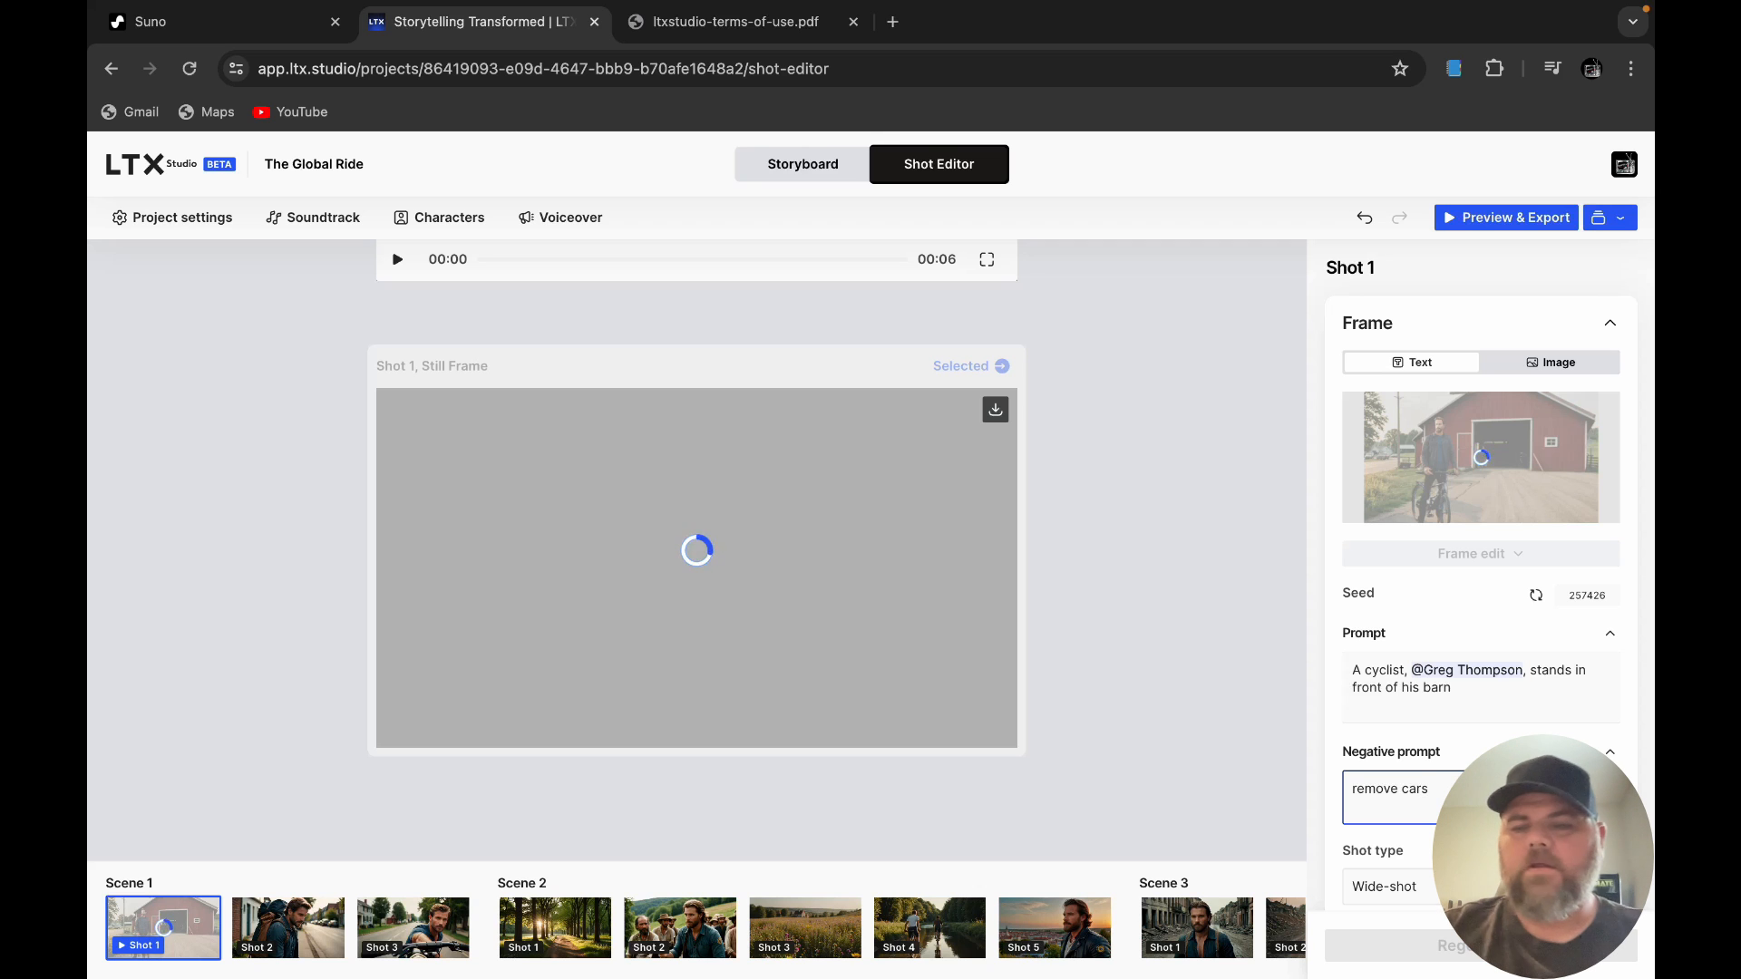
Step: Override the scene lighting for shot 1 with "cloudy"
scroll(1481, 544, "down", 3)
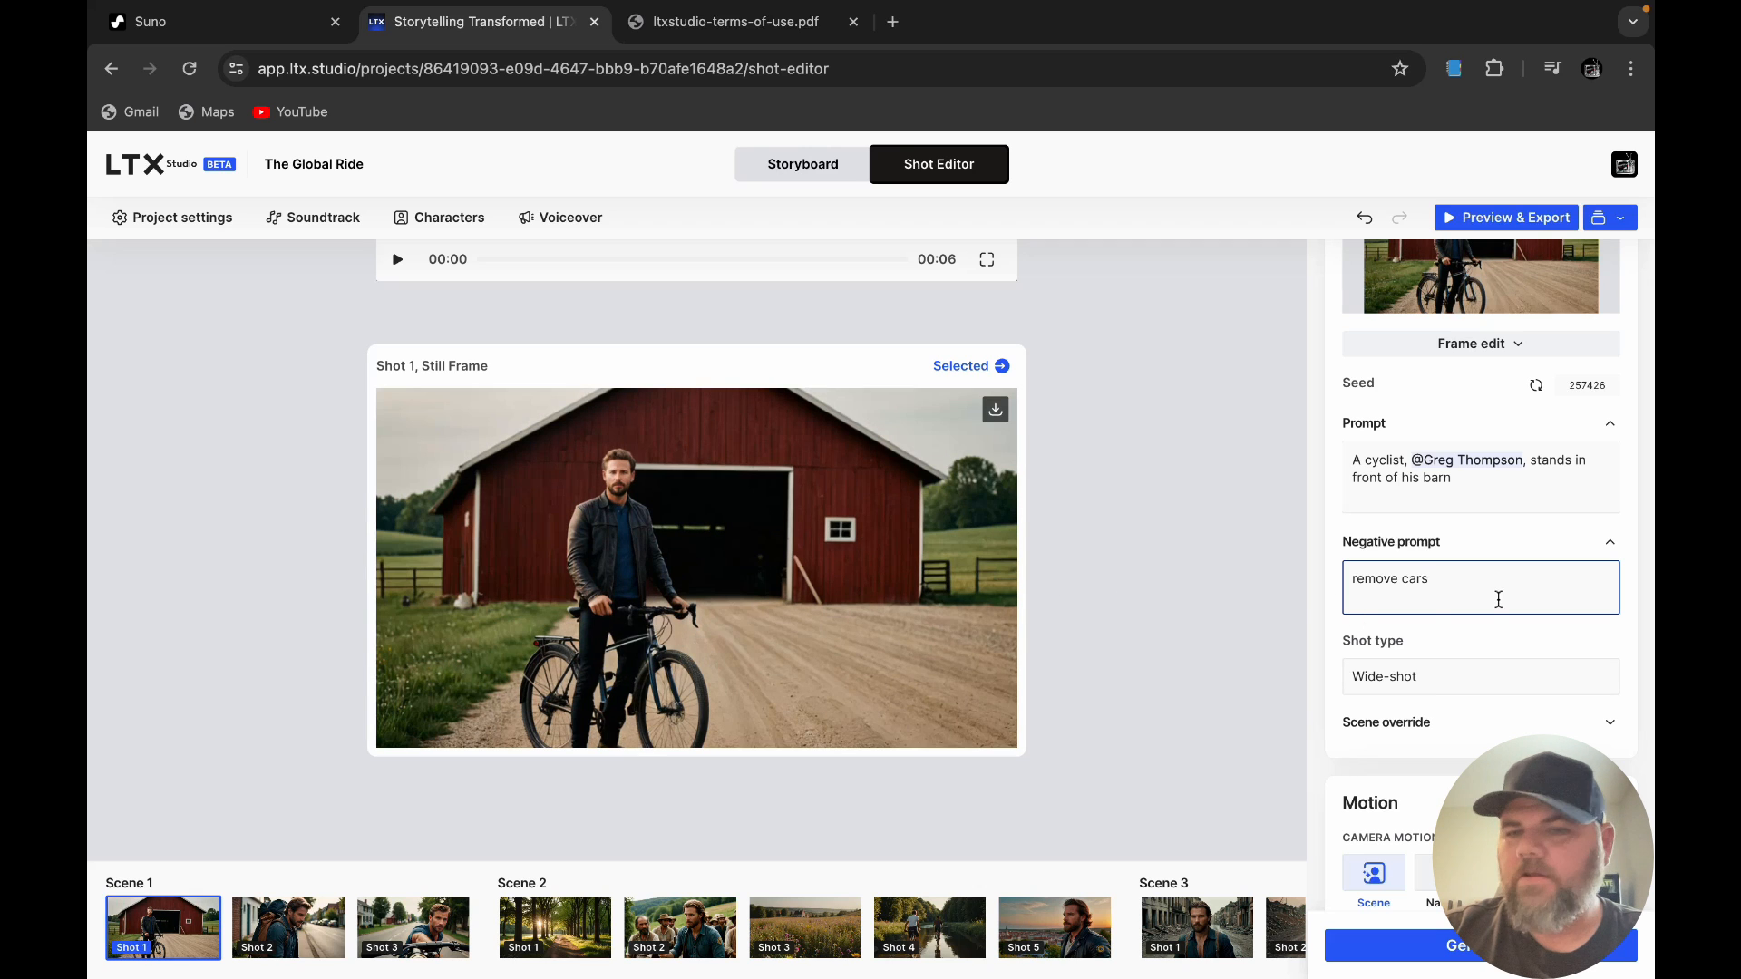
left_click(1611, 728)
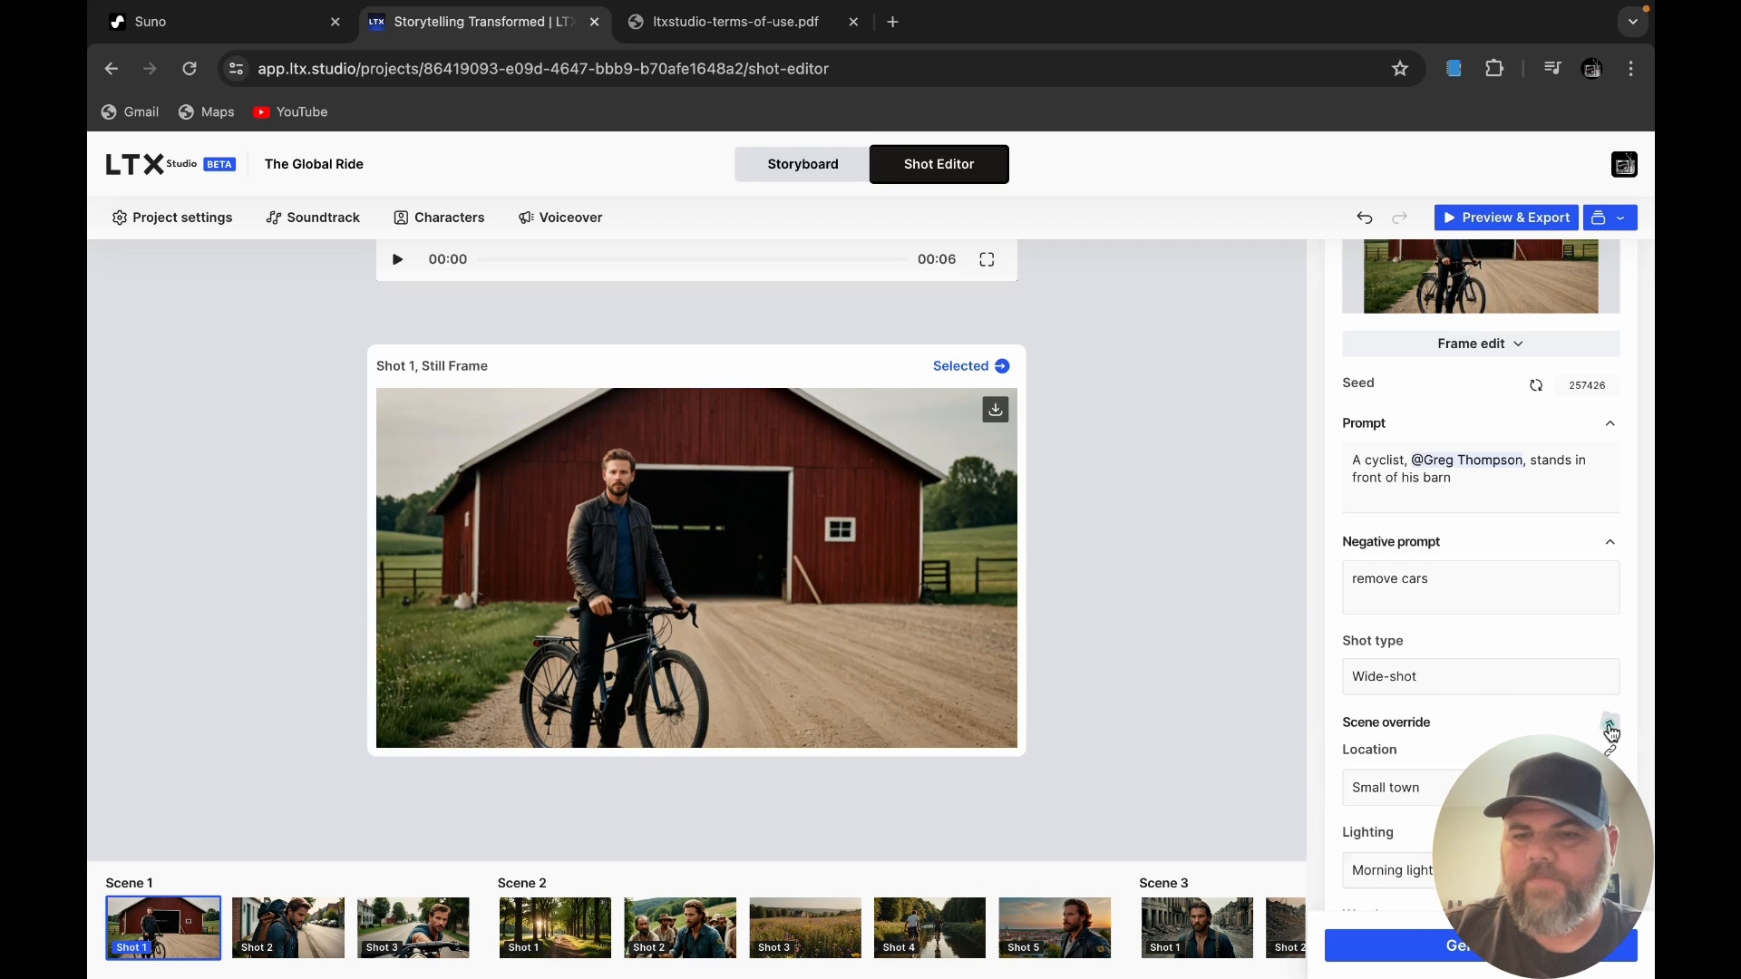
scroll(1587, 671, "down", 3)
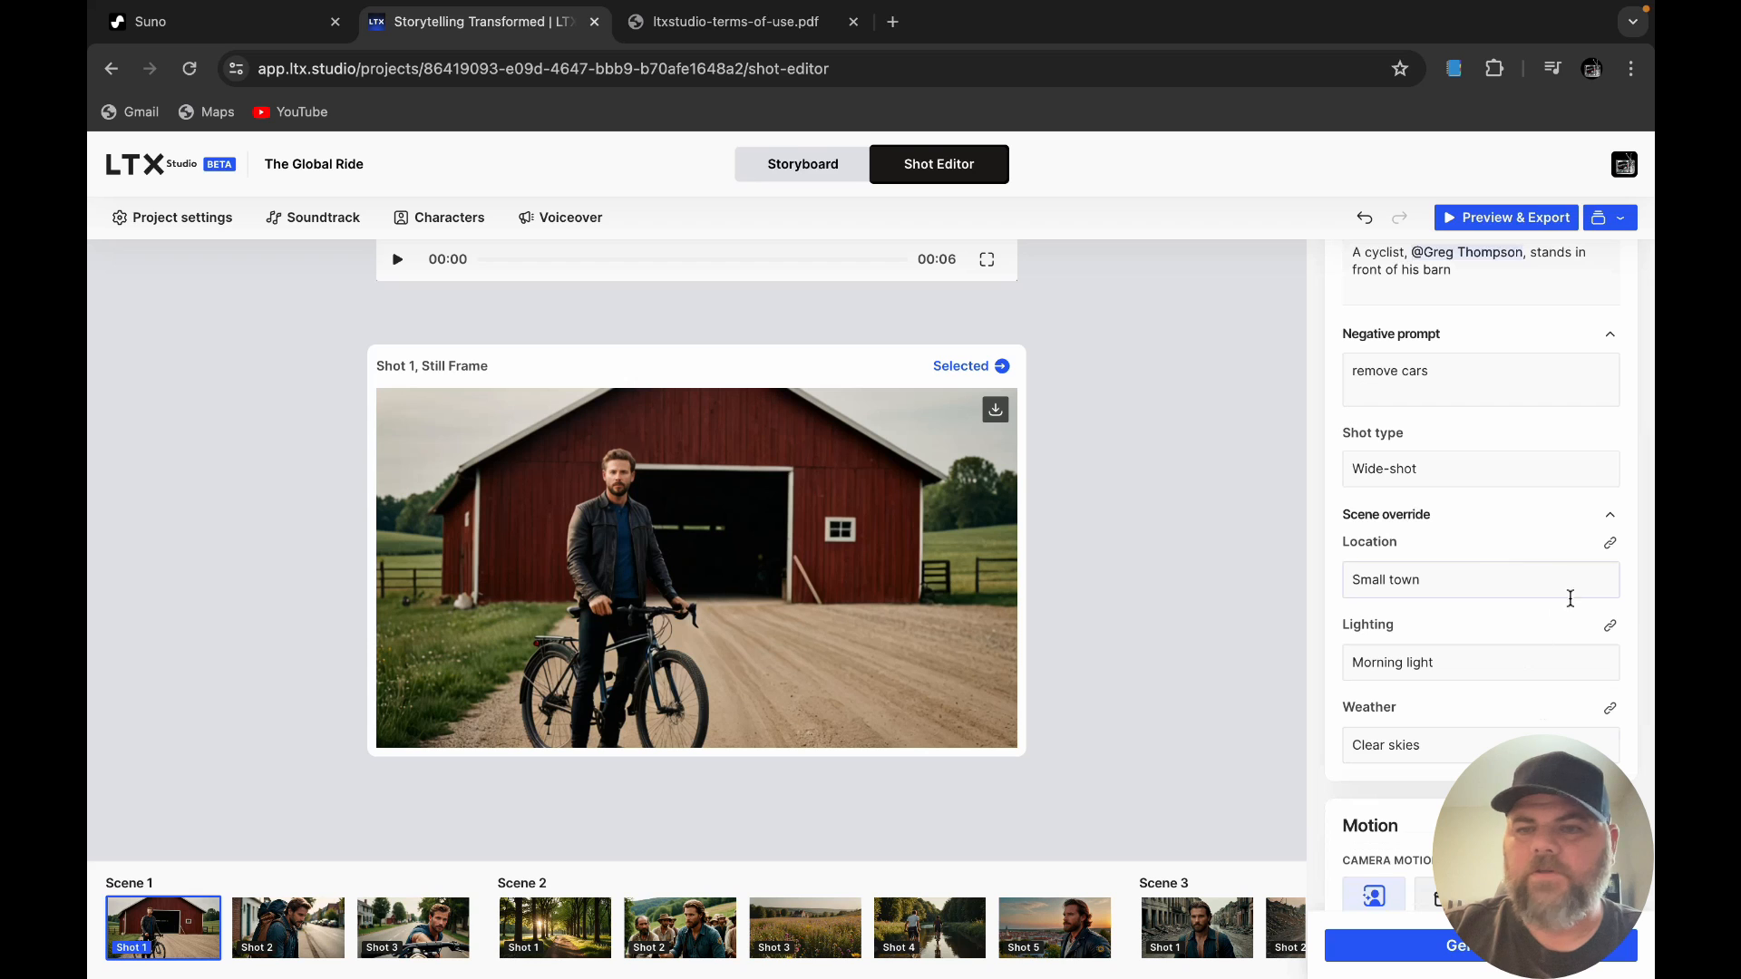
left_click(1527, 668)
key("BackSpace")
key("BackSpace")
key("BackSpace")
key("BackSpace")
key("BackSpace")
key("BackSpace")
key("BackSpace")
key("BackSpace")
key("BackSpace")
key("BackSpace")
key("BackSpace")
key("BackSpace")
key("BackSpace")
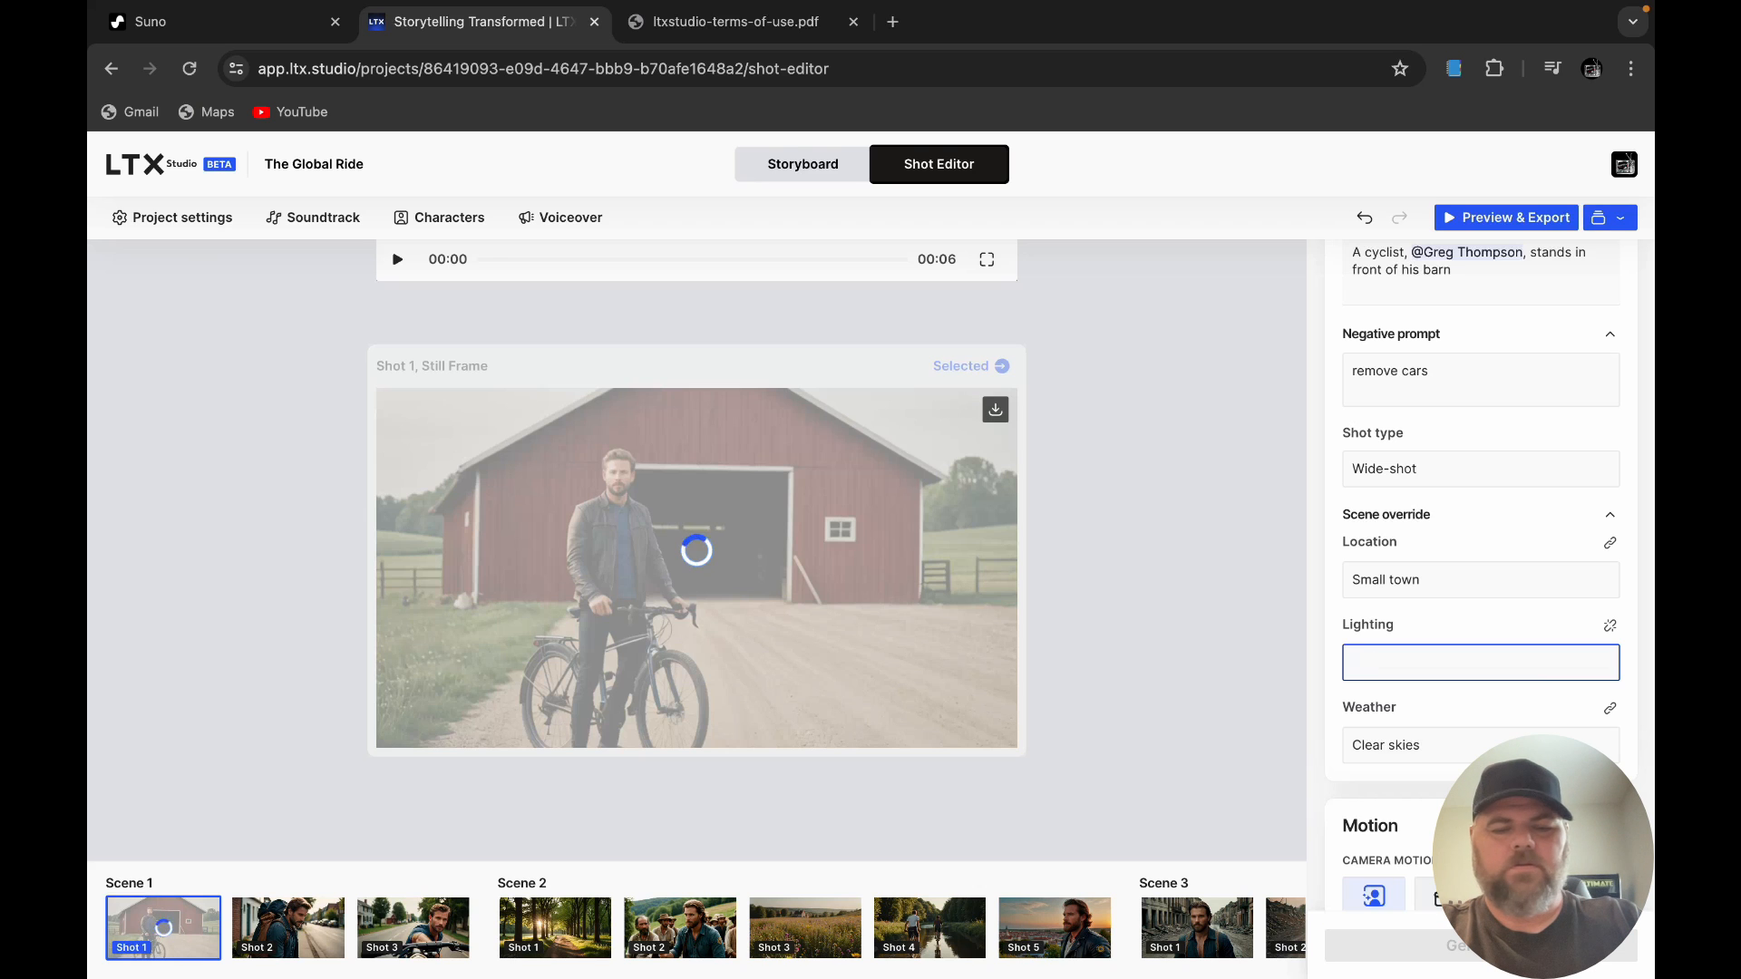
type("cloudy")
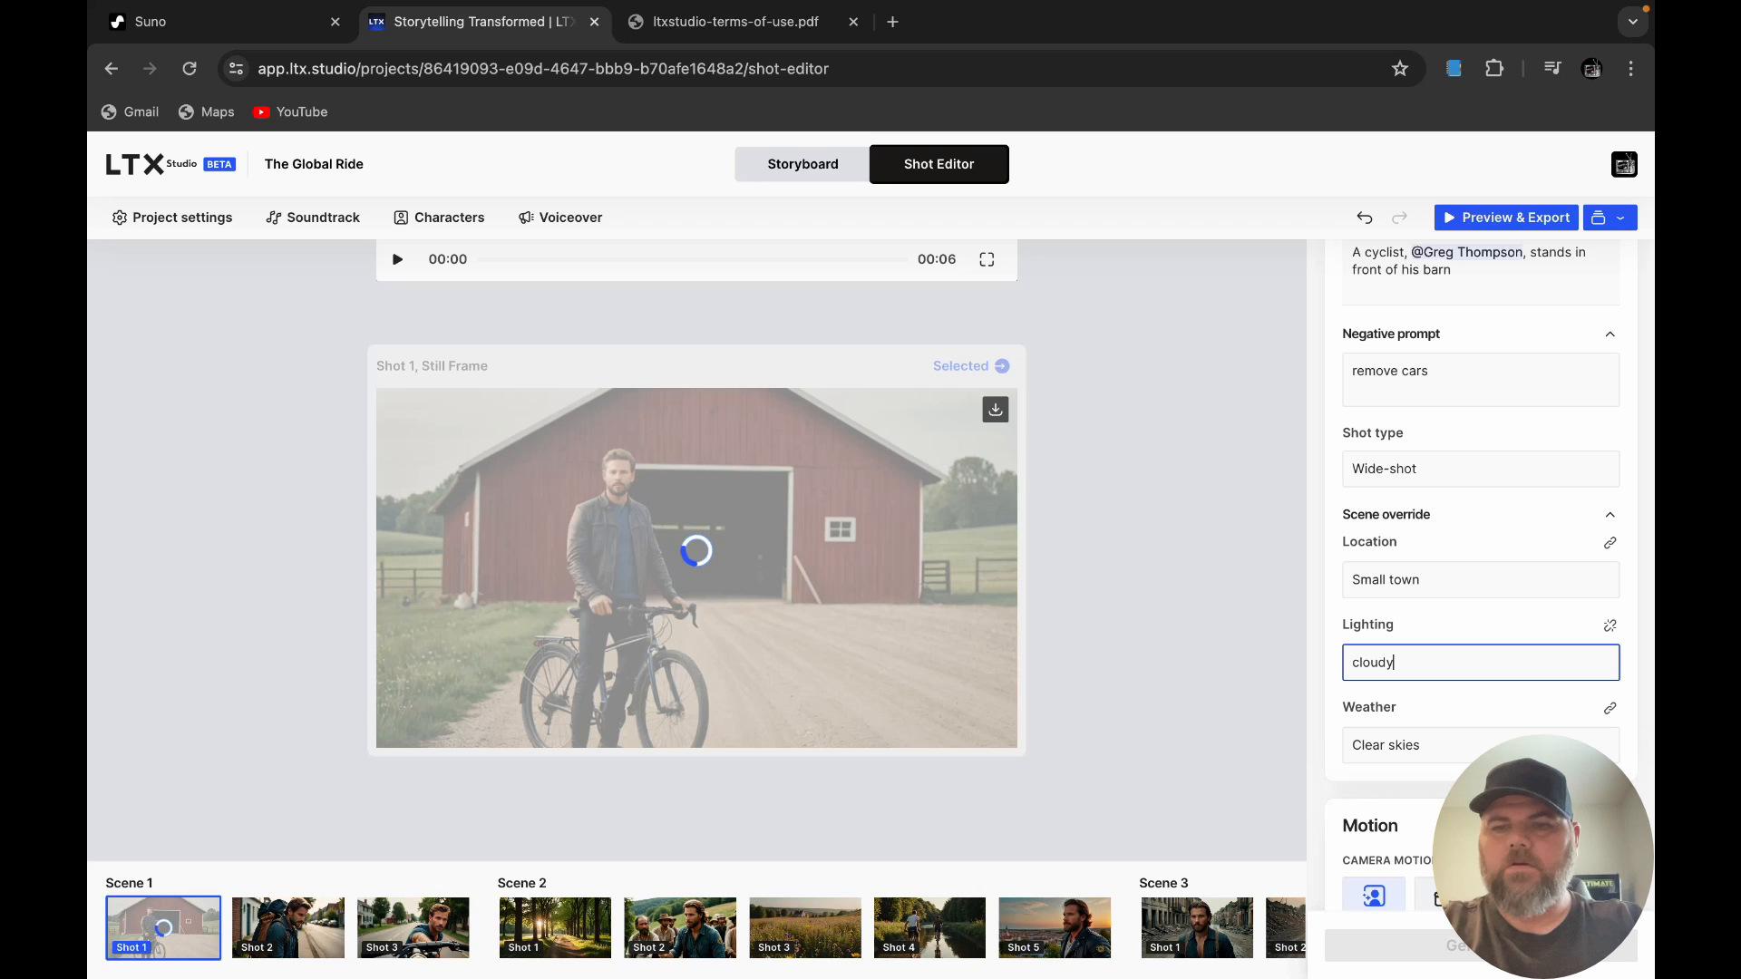
Step: Override shot 1's weather with "heavy rain" and generate the shot's video
left_click(1539, 734)
key("BackSpace")
key("BackSpace")
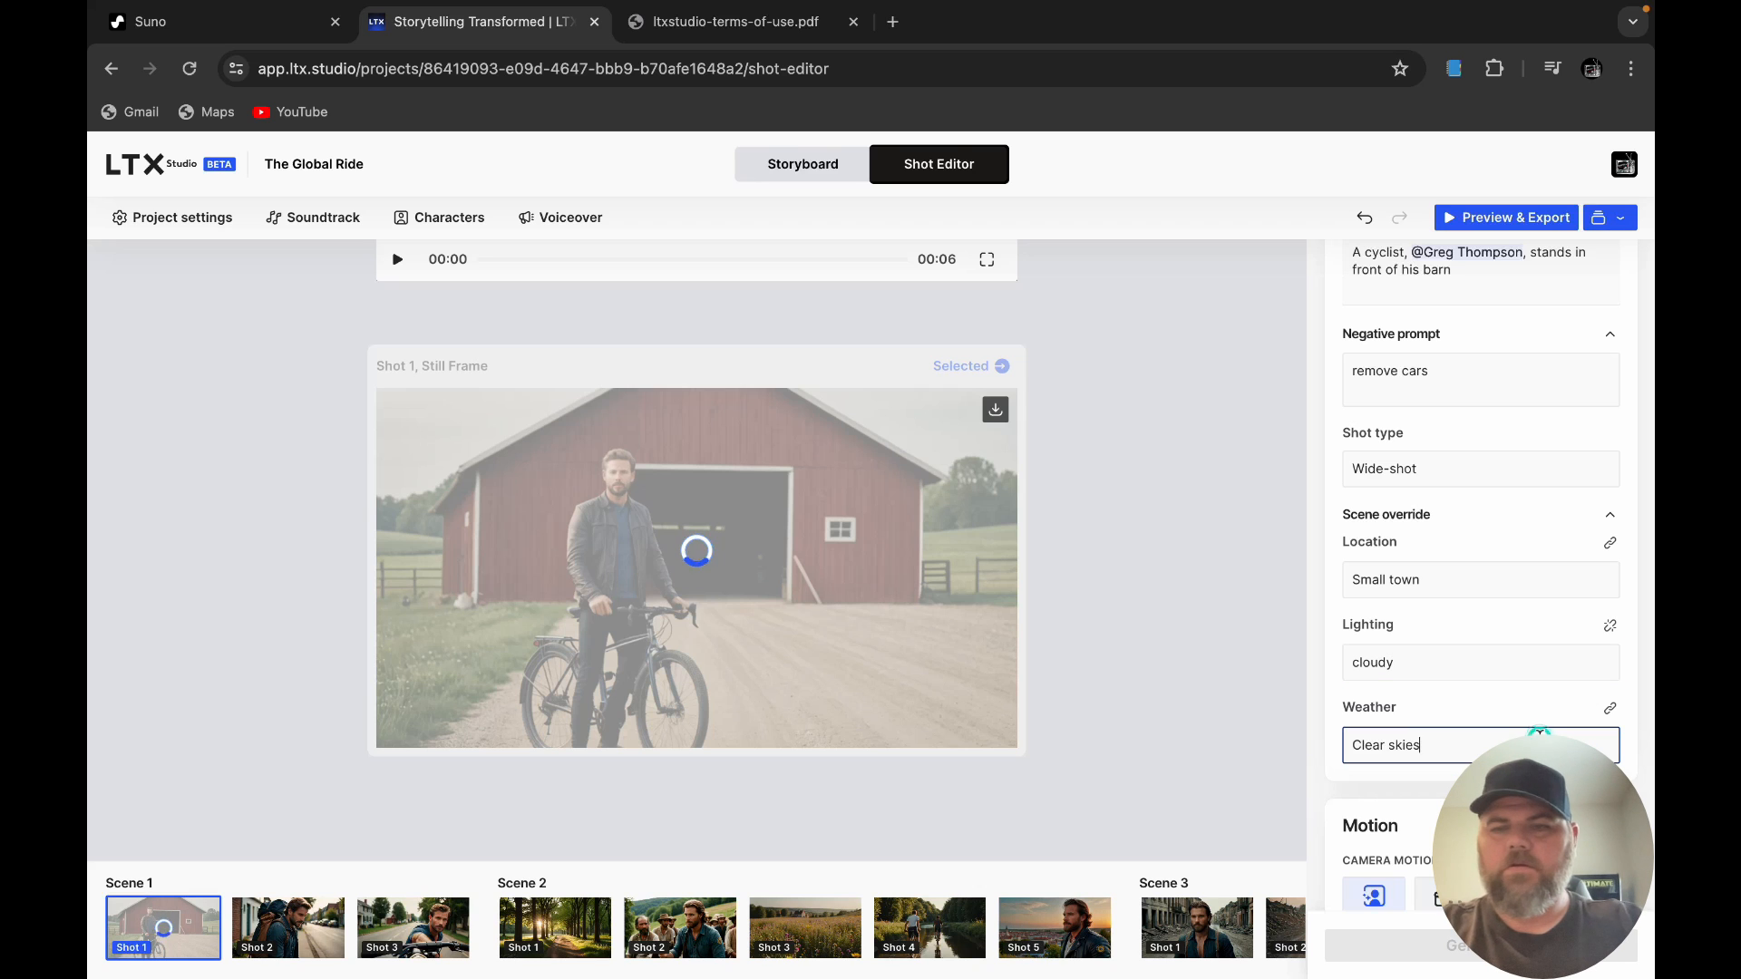
key("BackSpace")
key("BackSpace")
key("BackSpace")
key("BackSpace")
key("BackSpace")
key("BackSpace")
key("BackSpace")
key("BackSpace")
key("BackSpace")
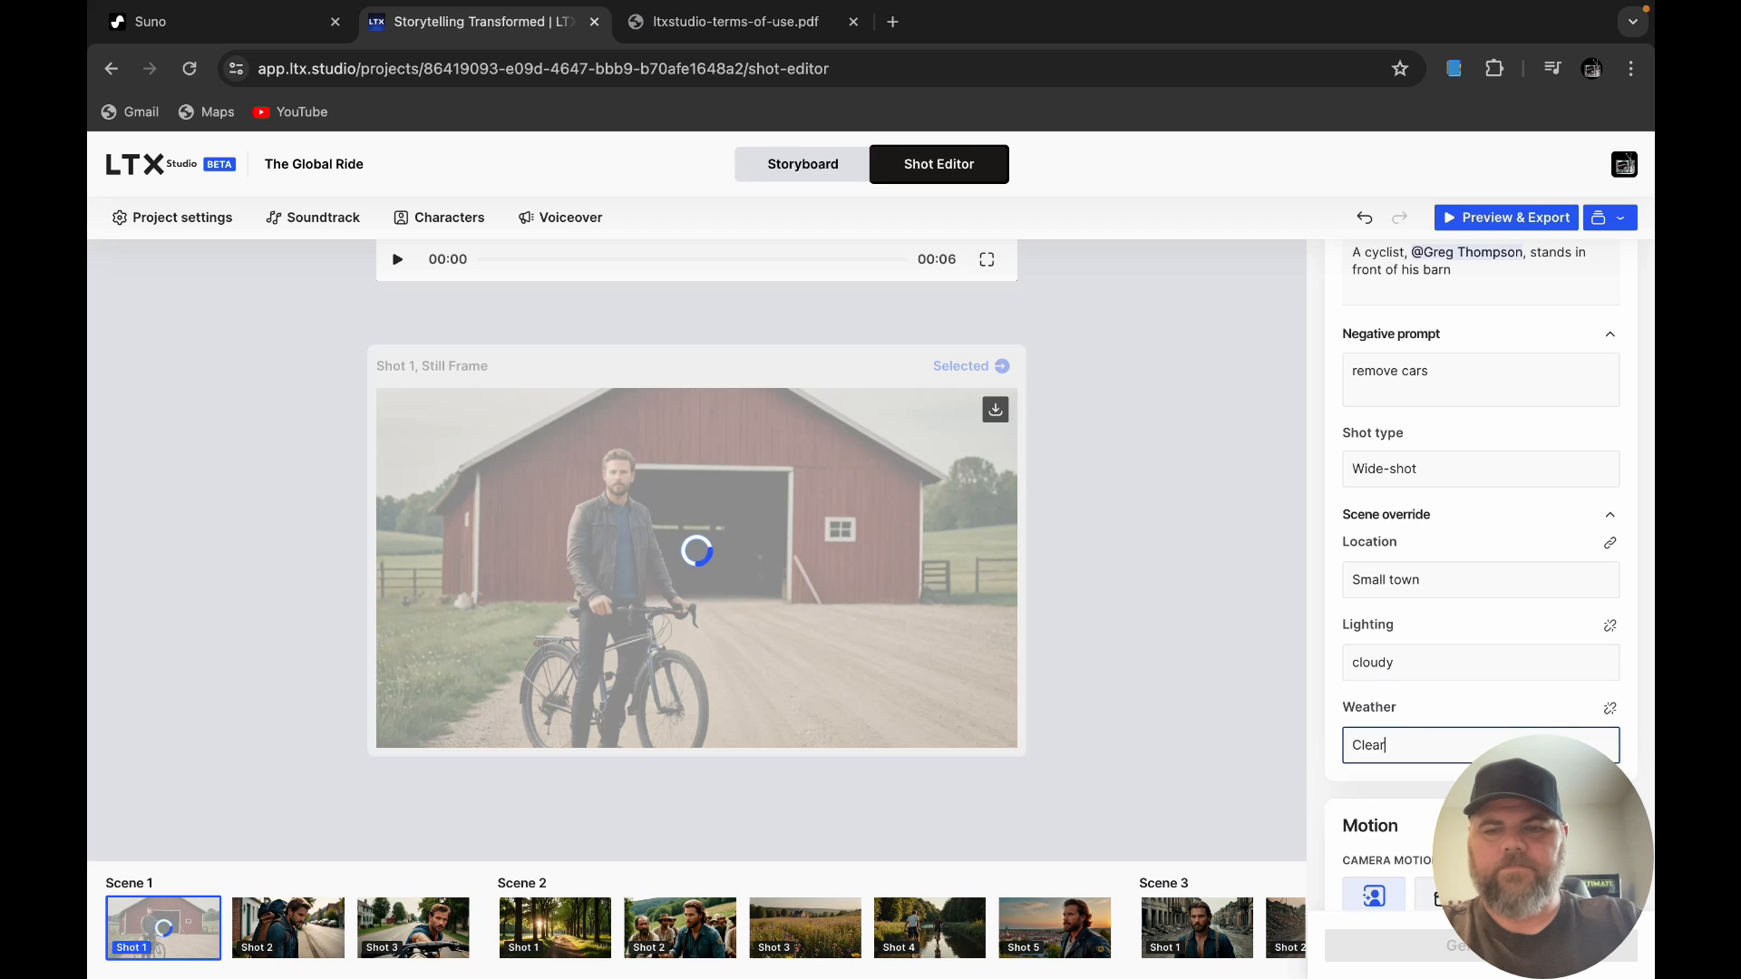
type("hea")
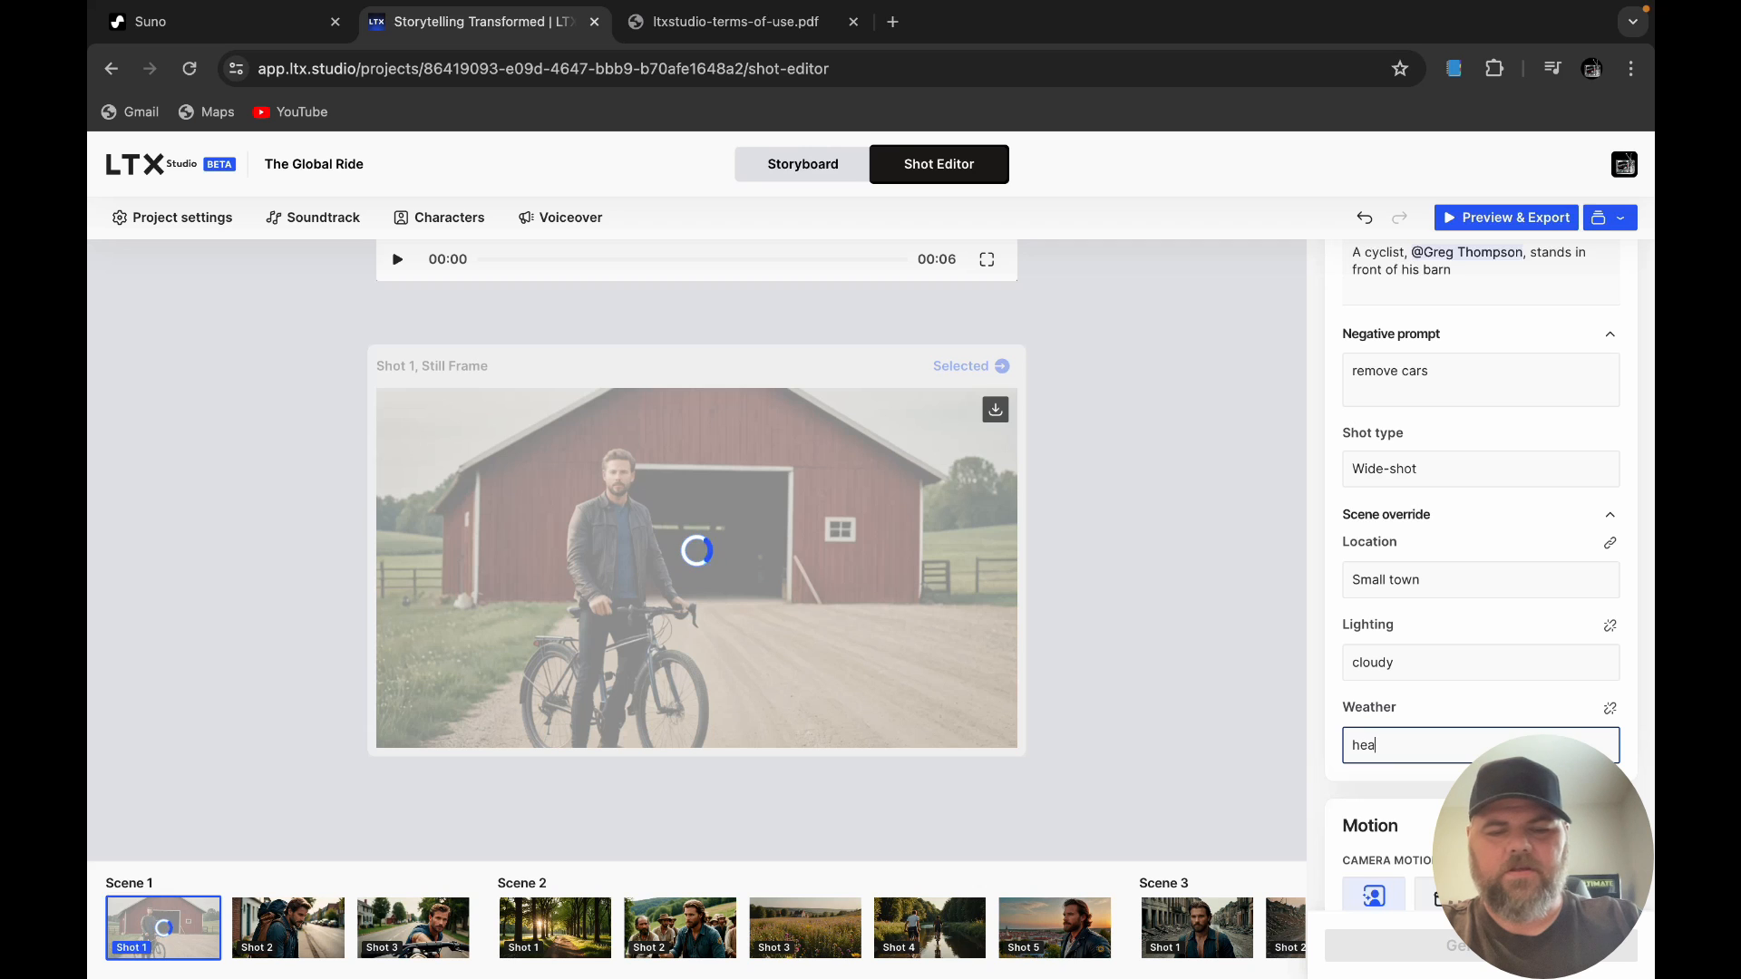
type("vy rain")
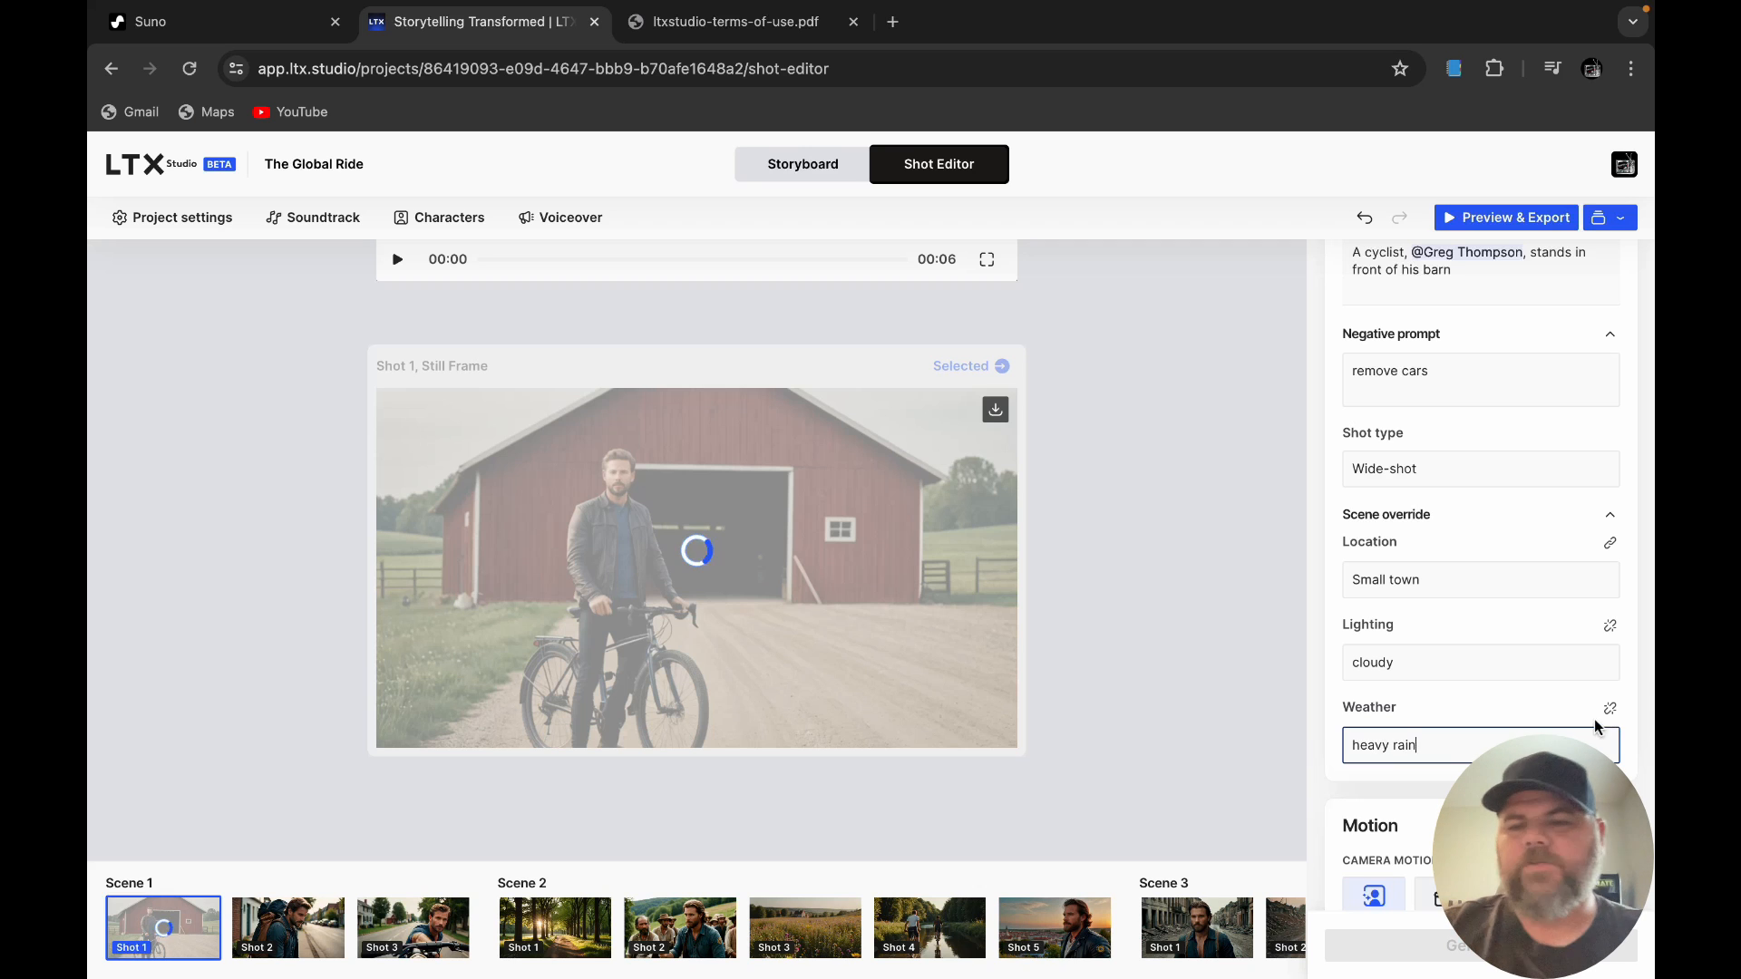
scroll(1594, 720, "down", 5)
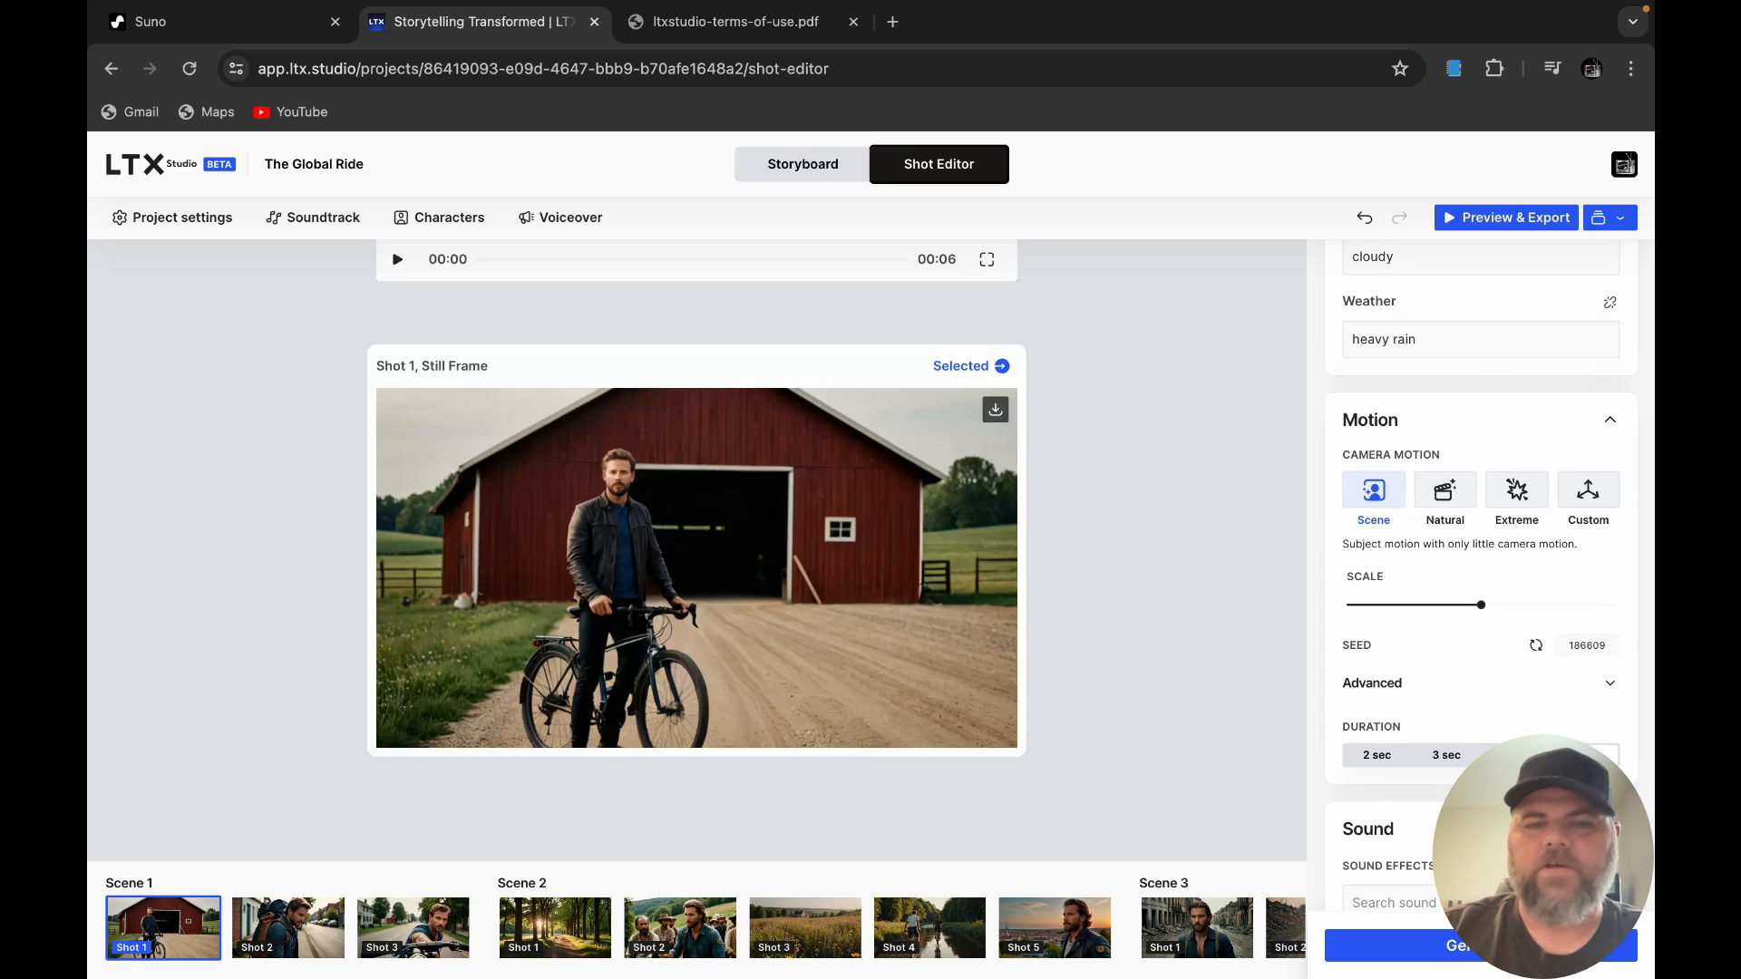
left_click(1496, 945)
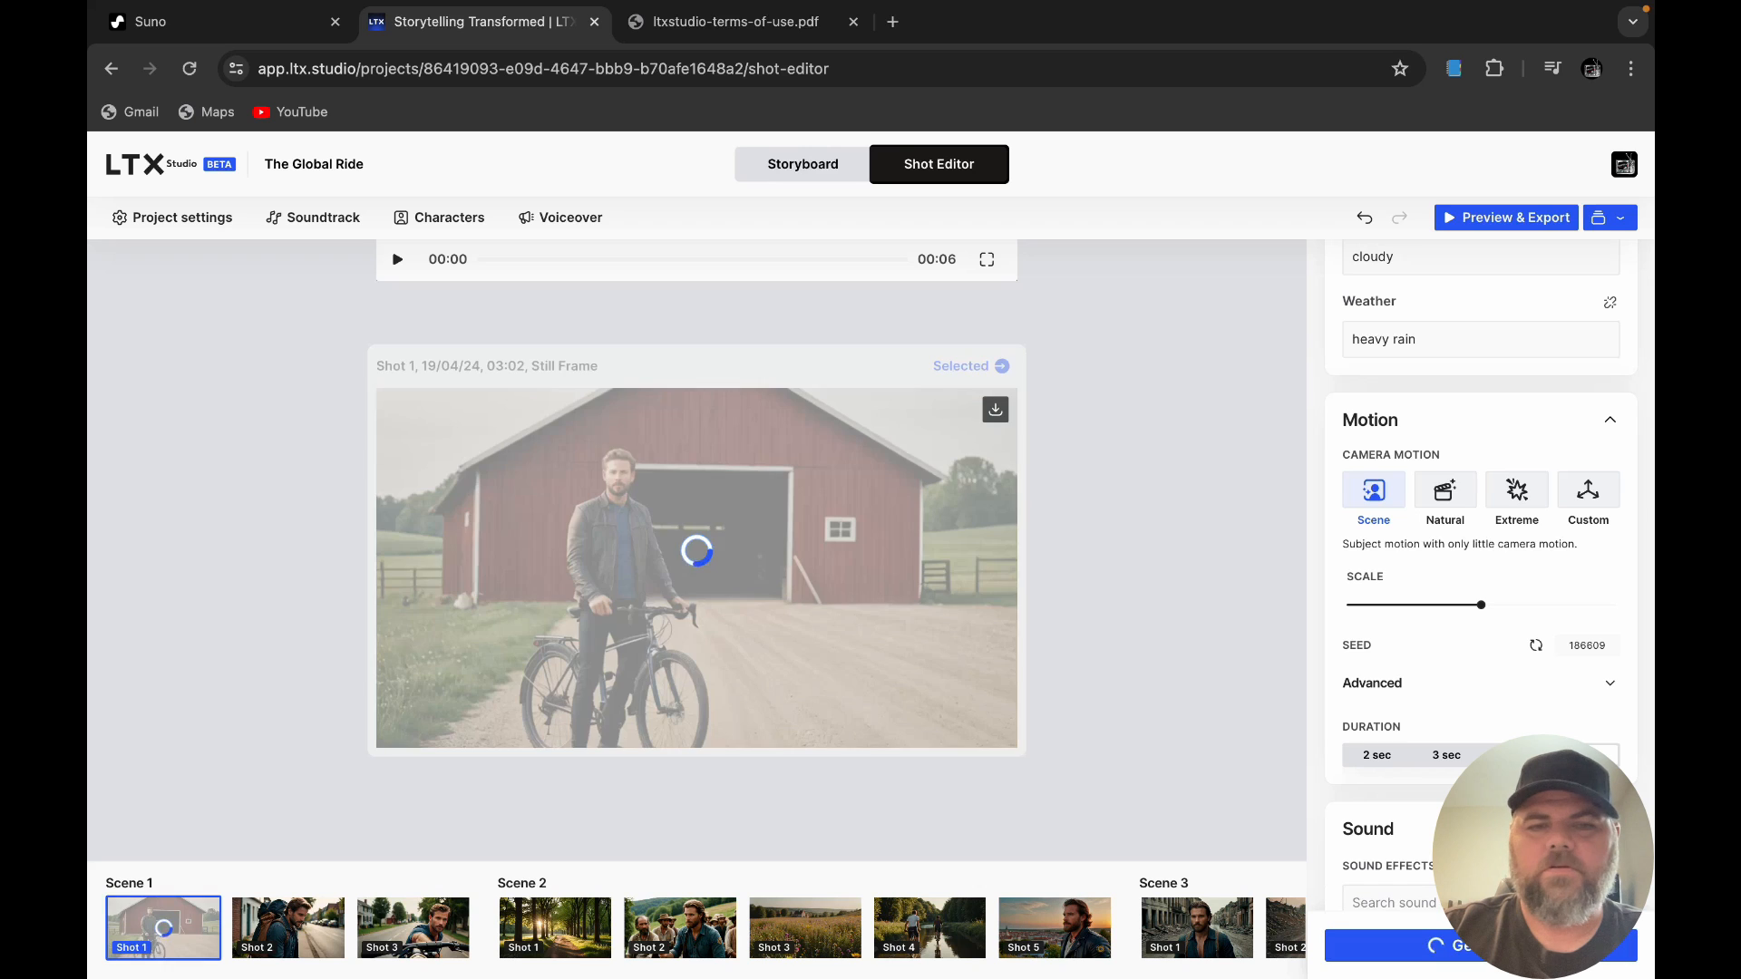
Step: Search shot 1's sound effects for "heavy rain", preview a matching sound, and play the newly generated video
left_click(1481, 900)
type("he")
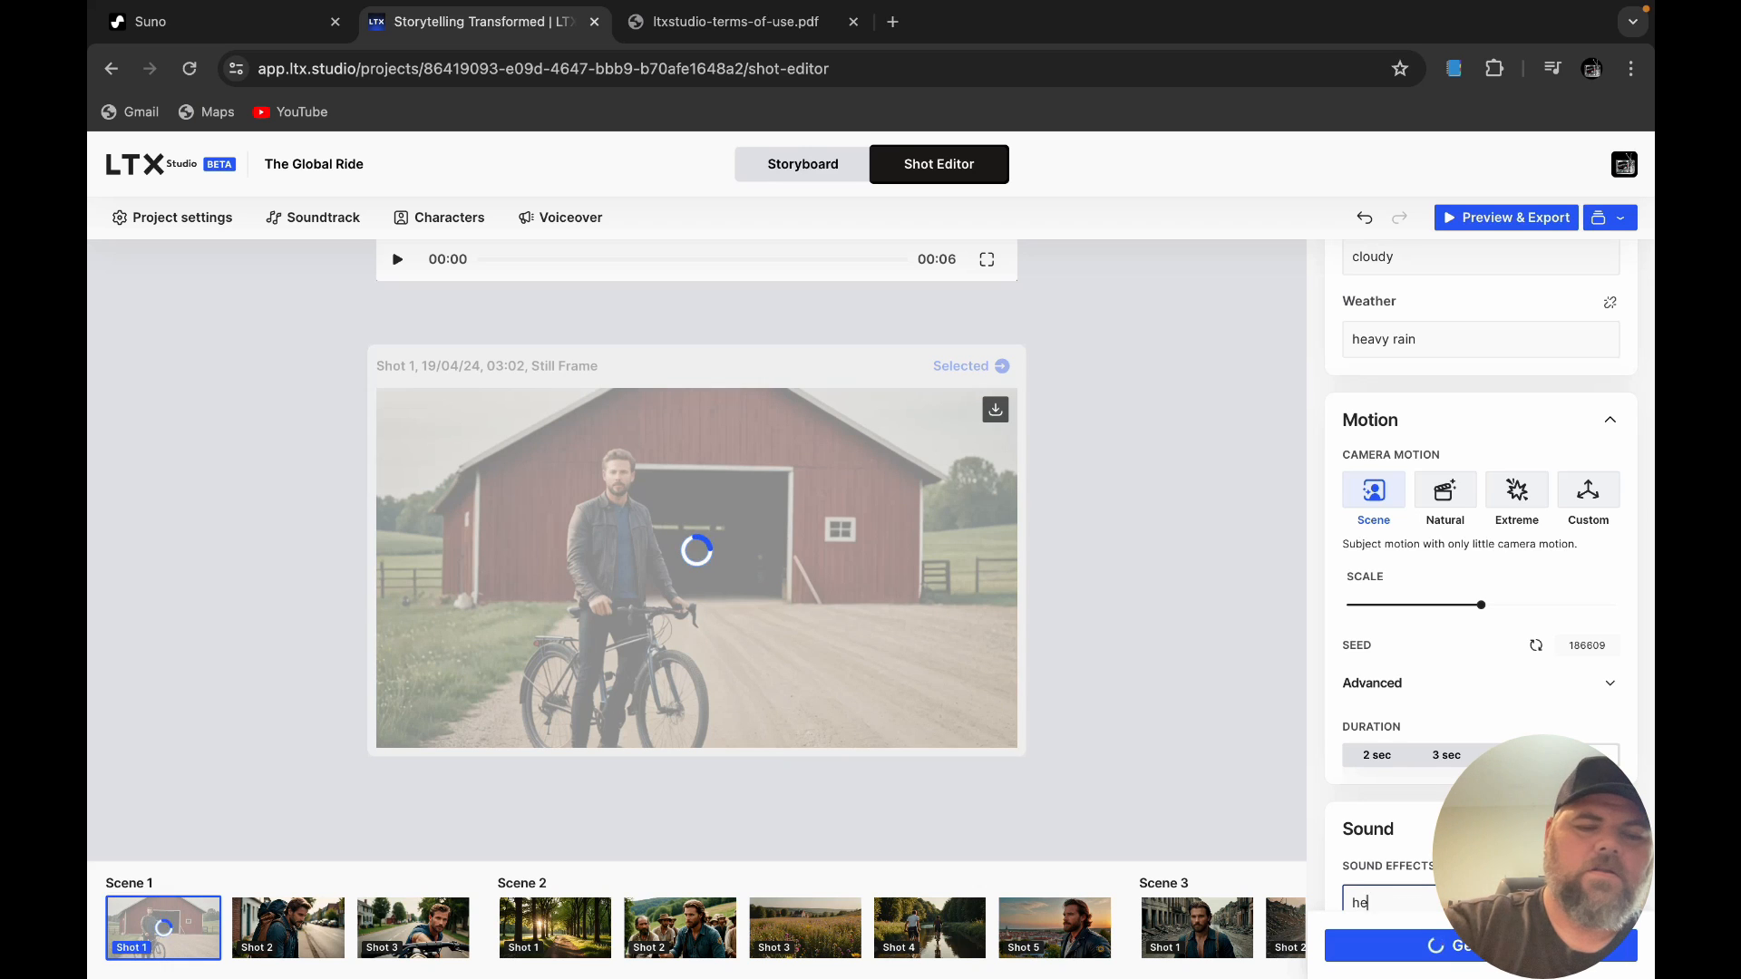
type("avy")
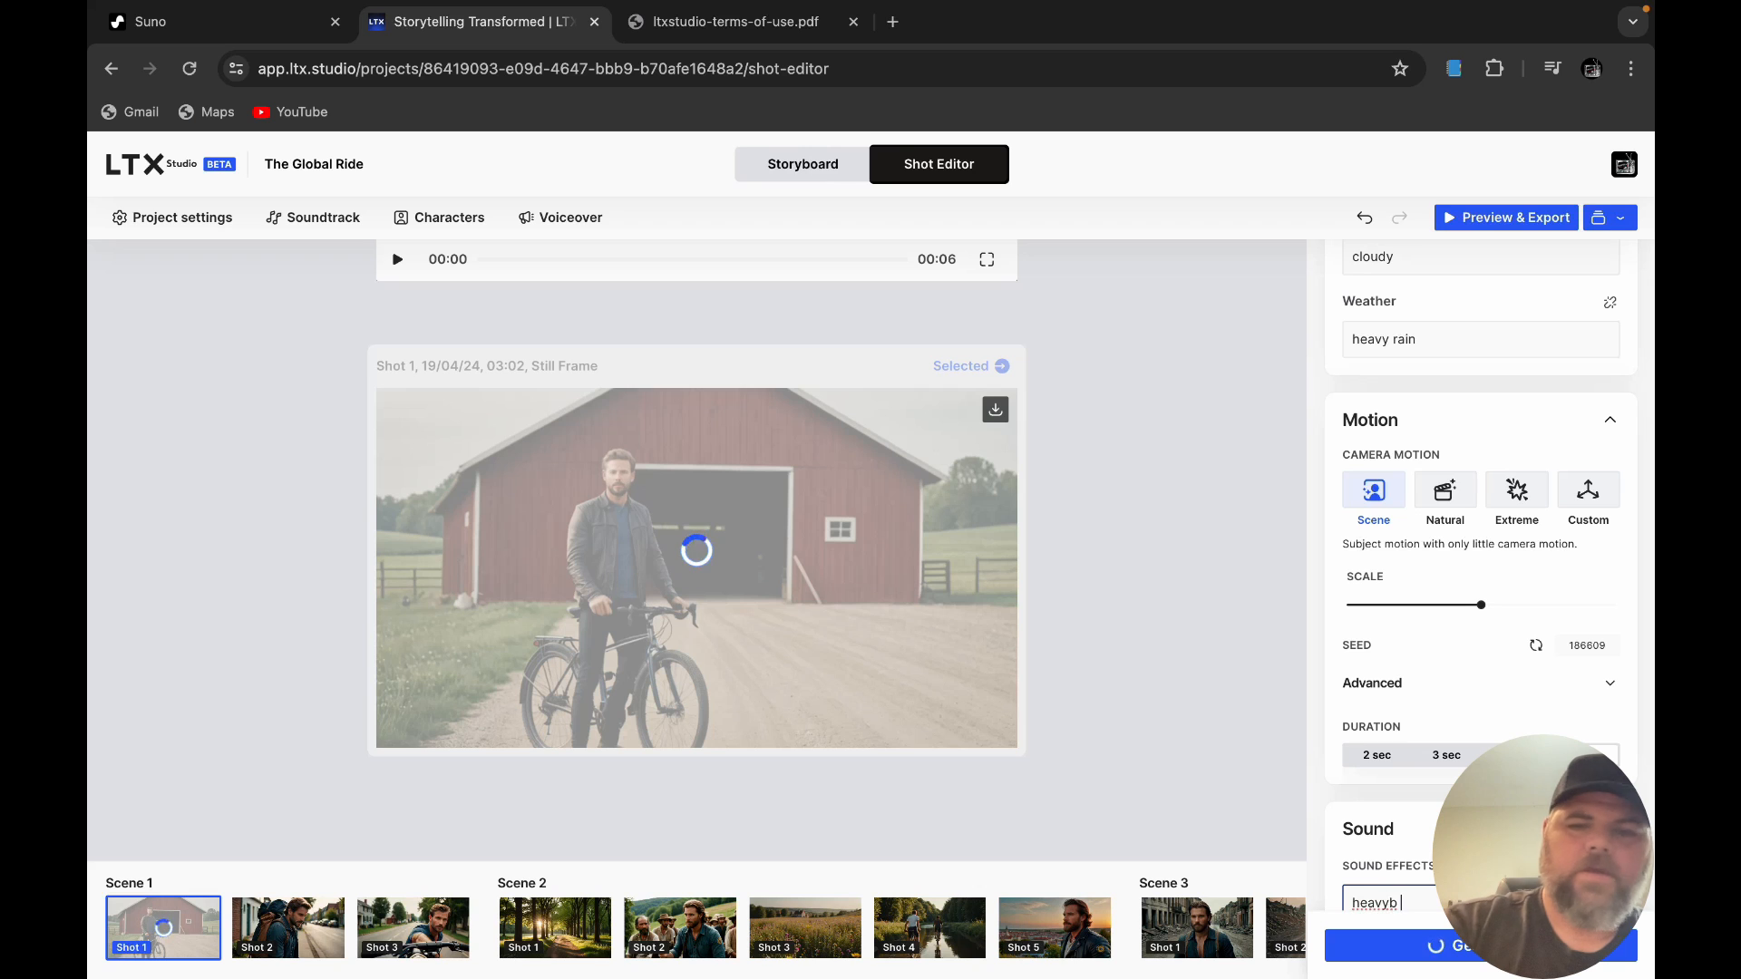
type("b")
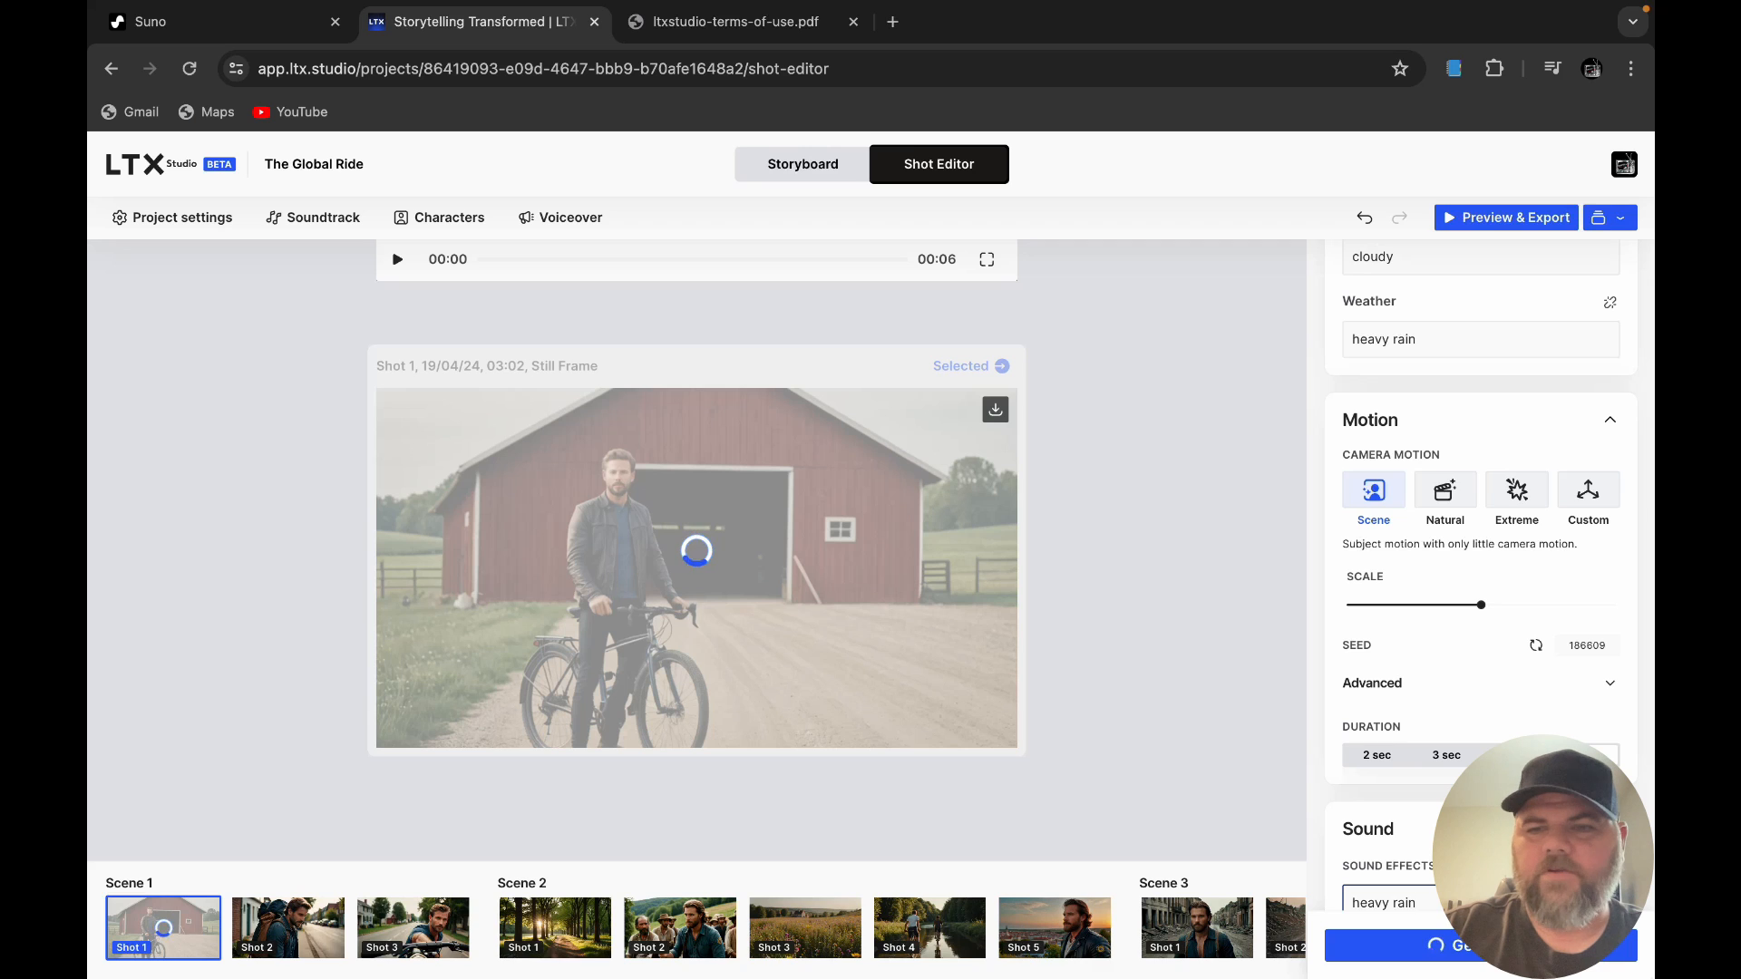
scroll(1599, 726, "down", 3)
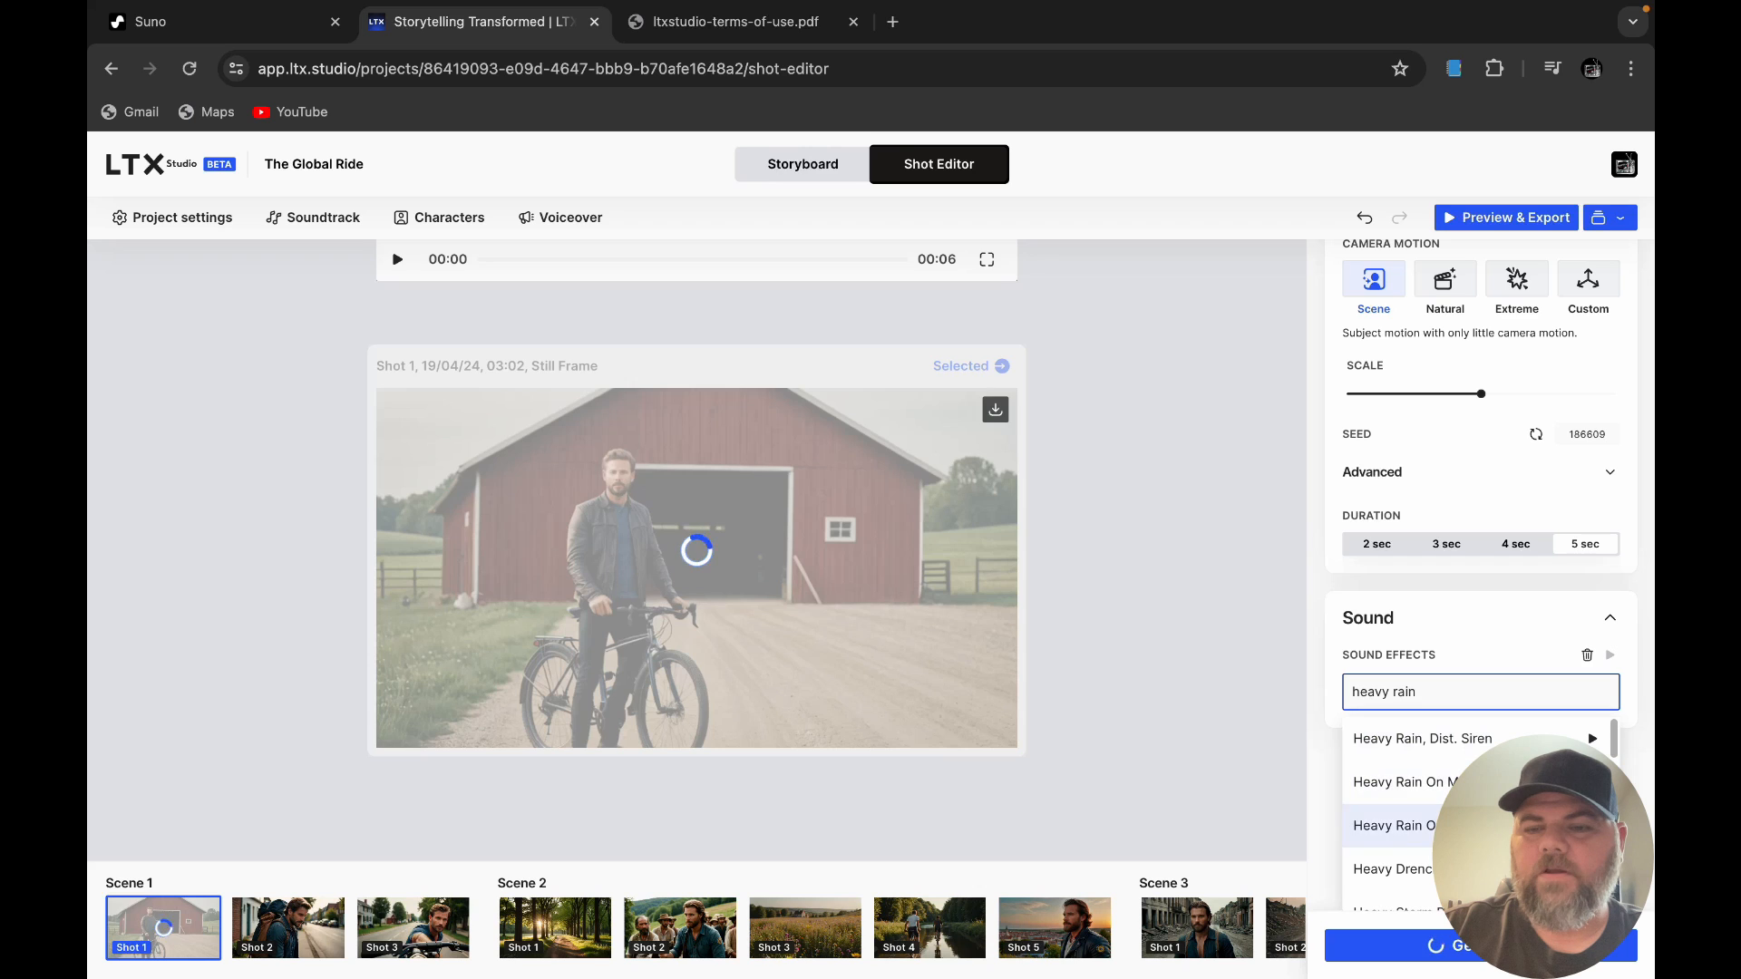
left_click(1592, 783)
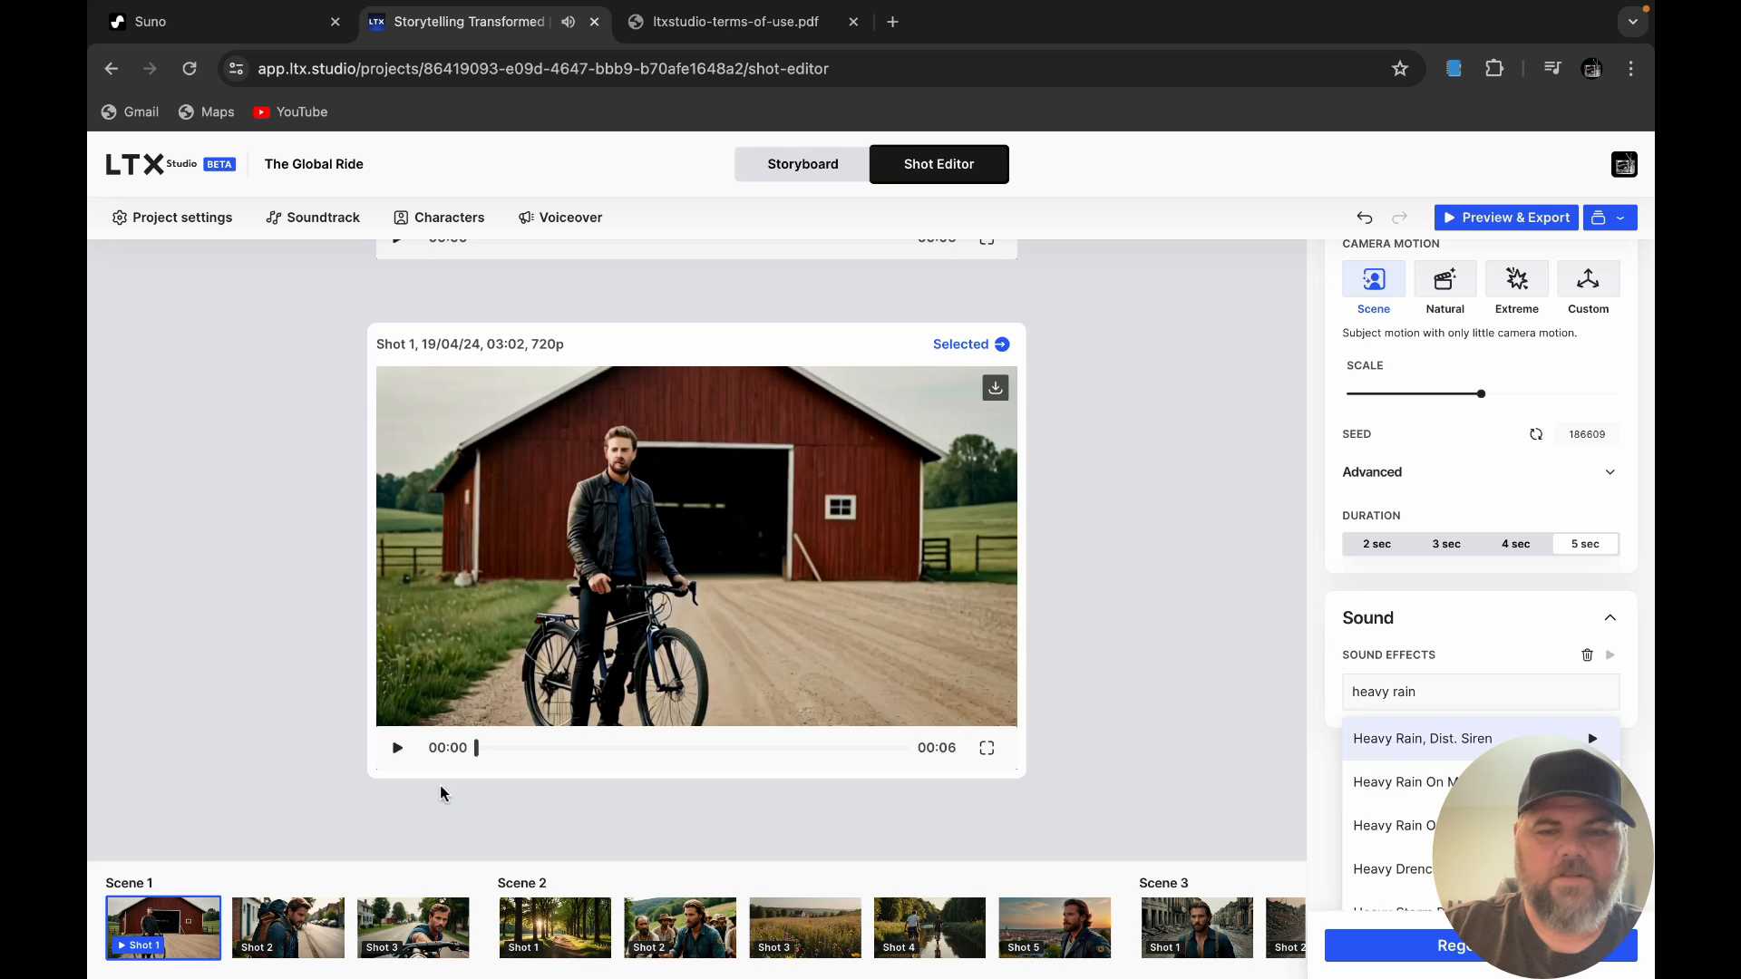
left_click(397, 745)
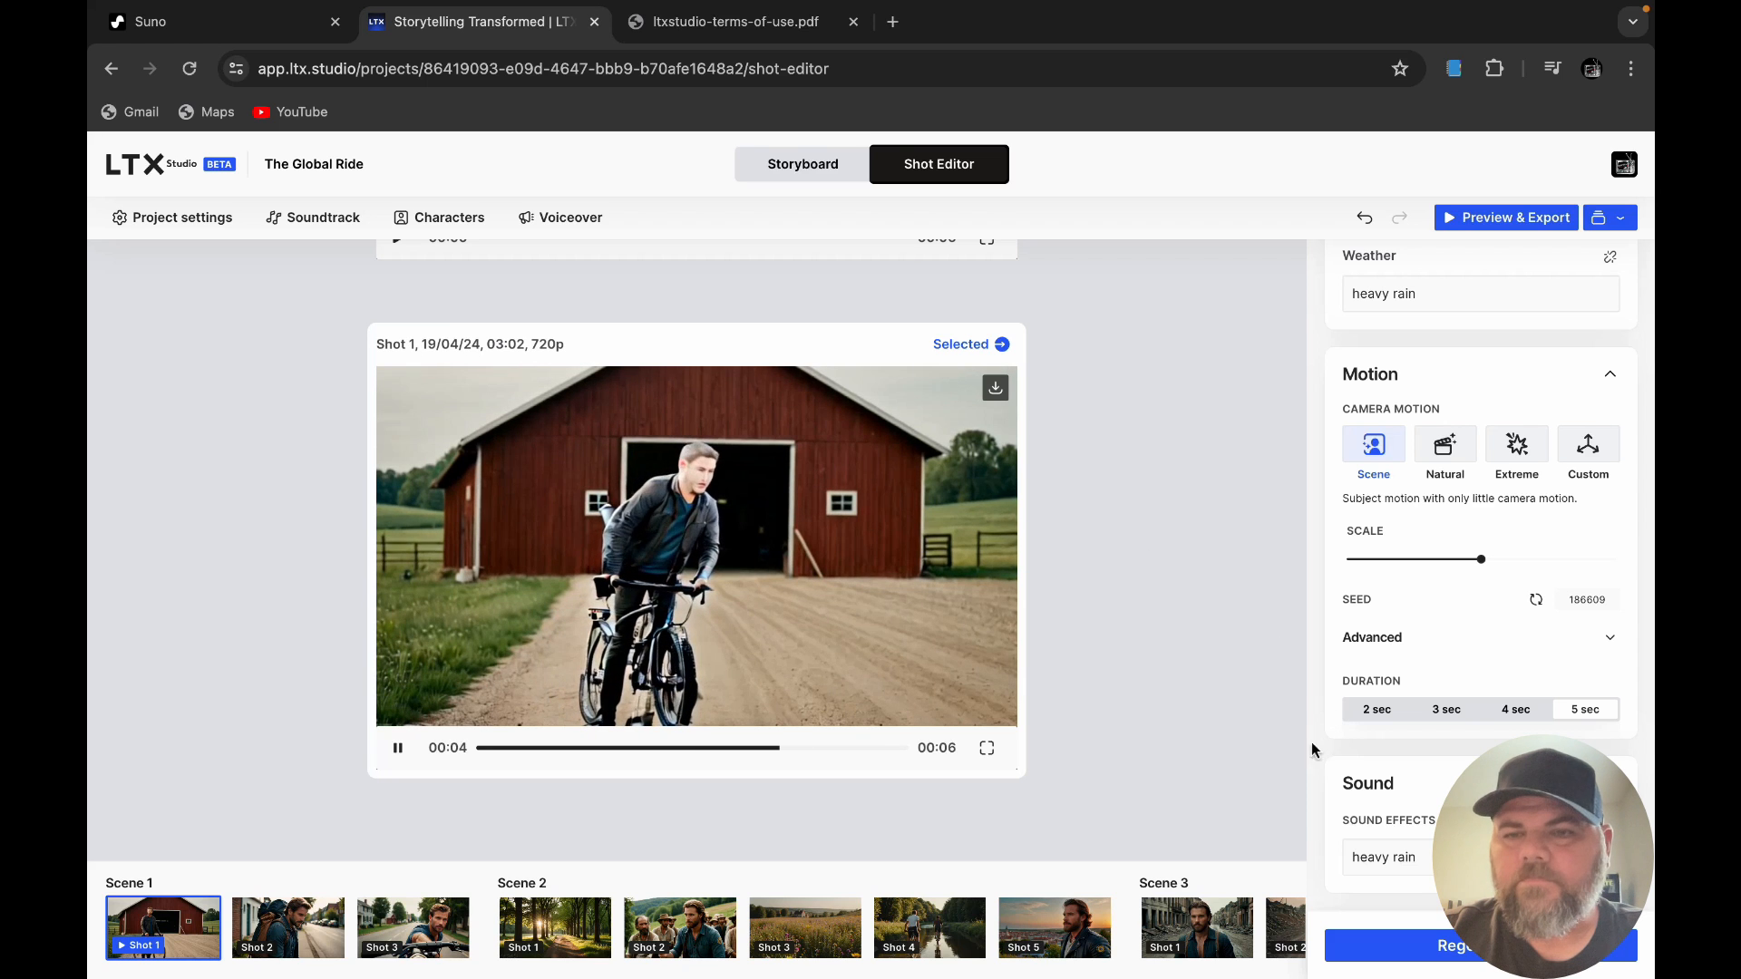
Step: Change shot 1's weather override to "rain" and generate the video again
scroll(1461, 645, "up", 3)
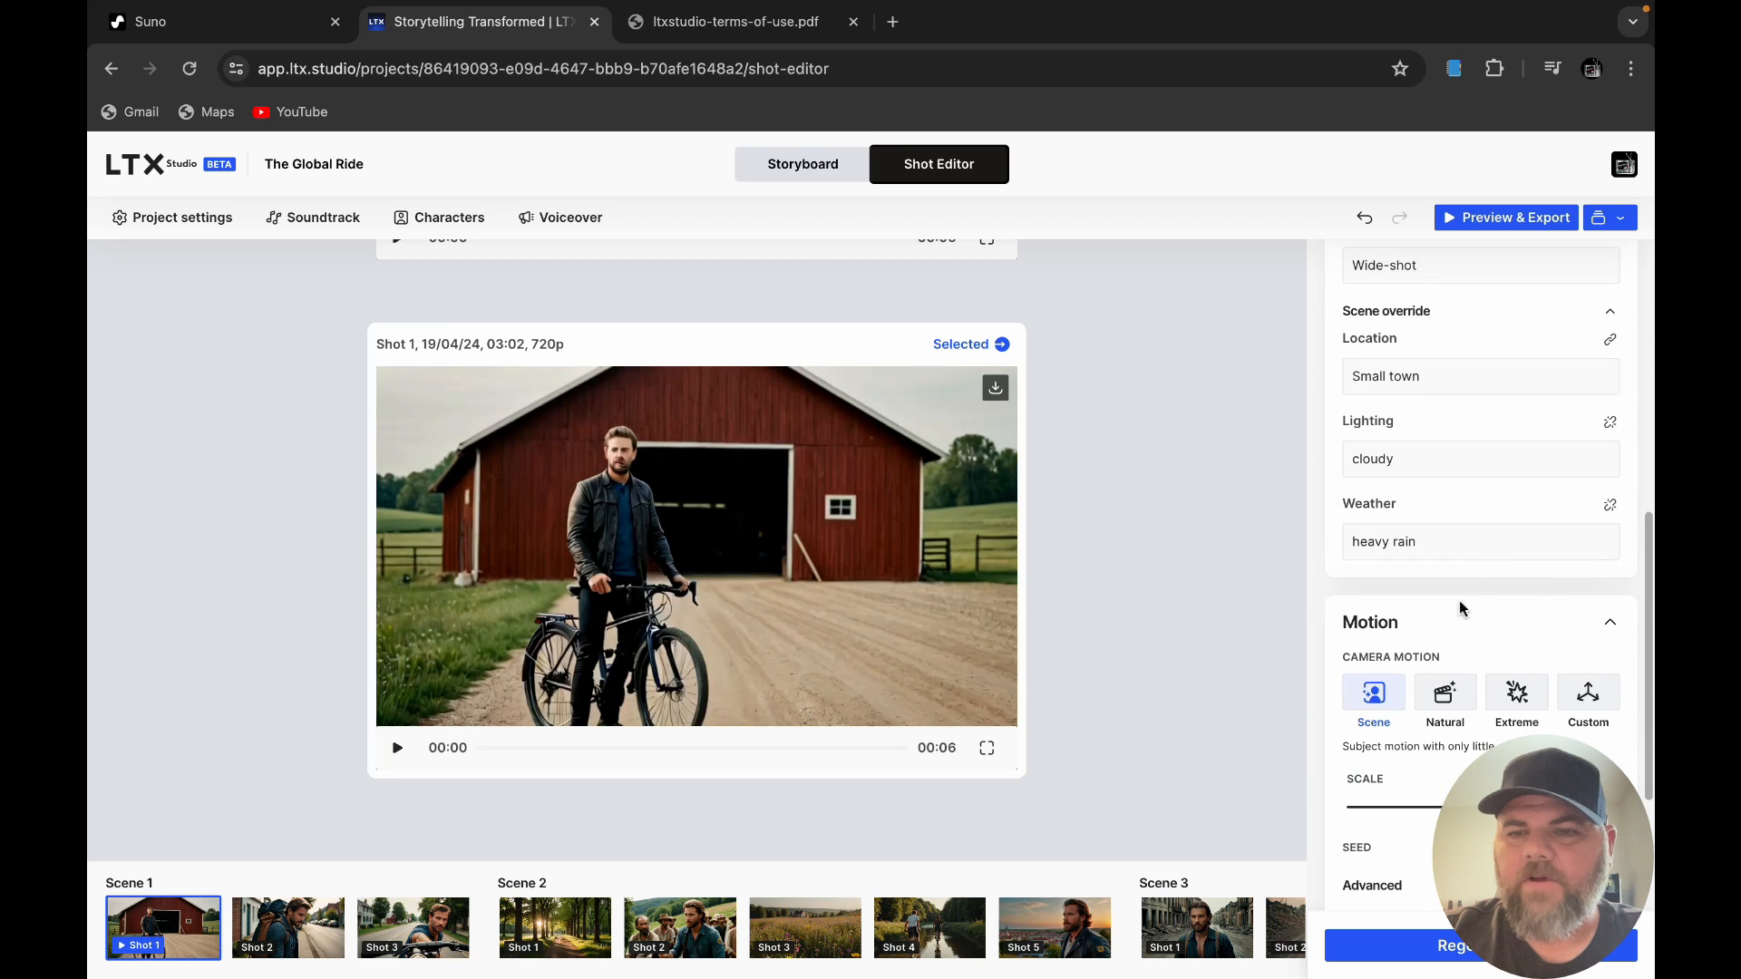
left_click(1483, 542)
key("BackSpace")
key("BackSpace")
key("BackSpace")
key("BackSpace")
key("BackSpace")
key("BackSpace")
key("BackSpace")
key("BackSpace")
key("BackSpace")
key("BackSpace")
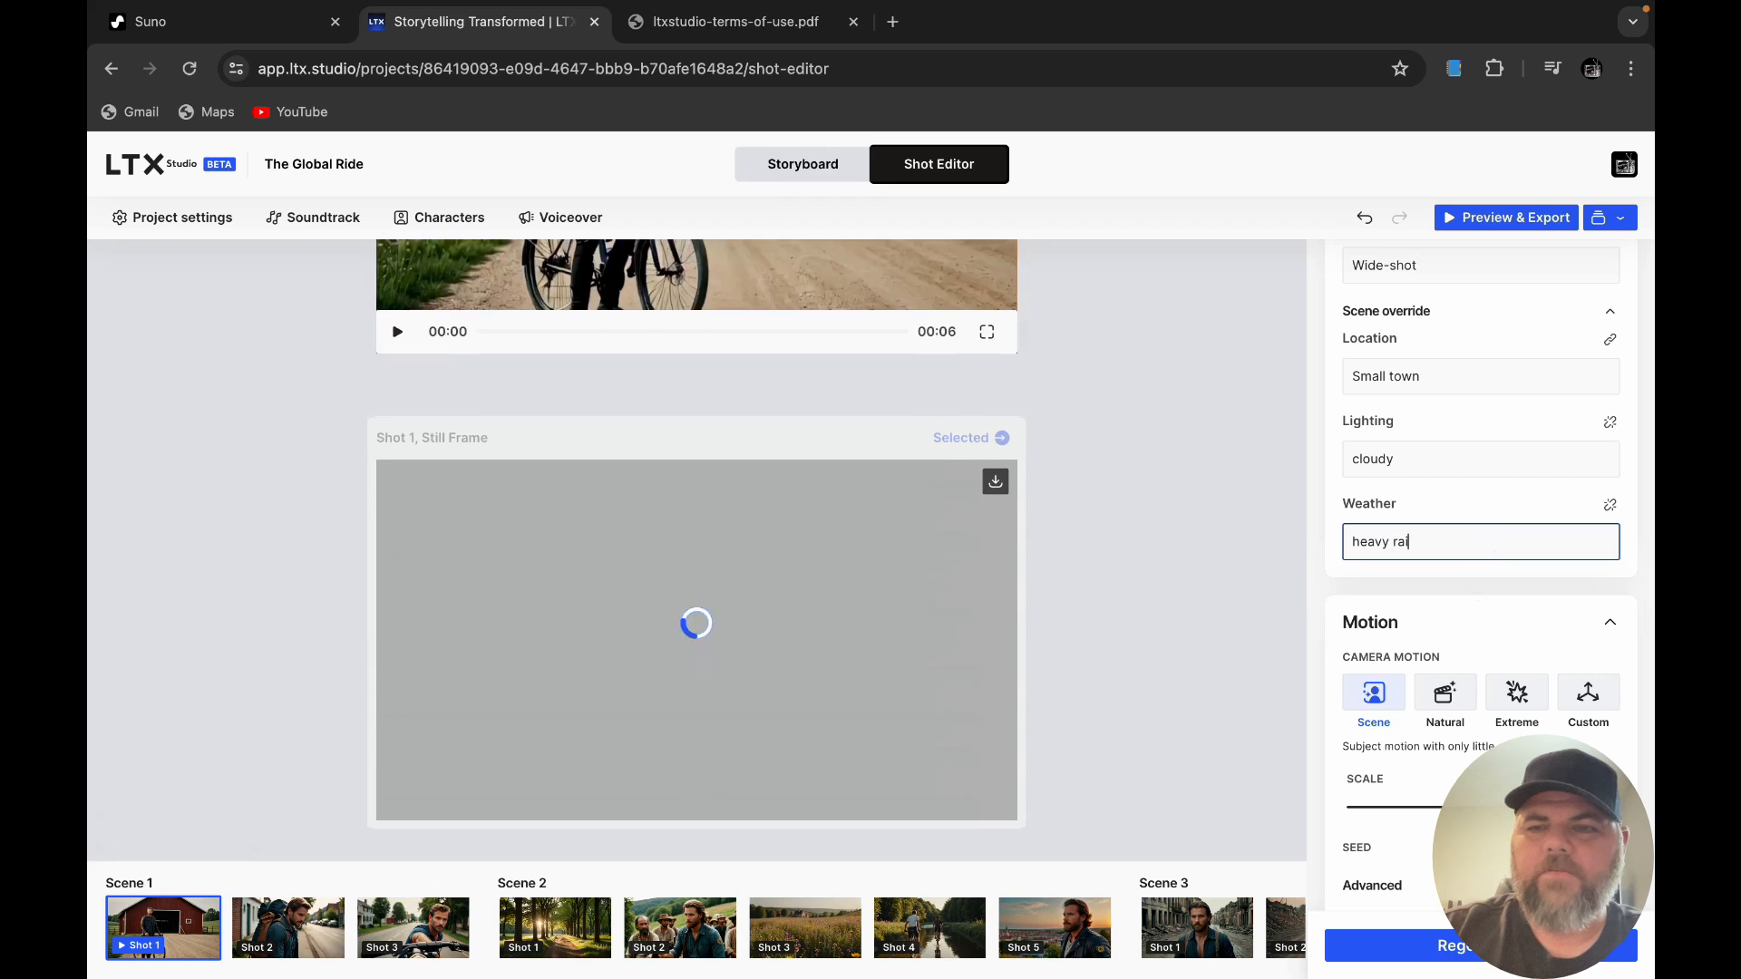
type("rain")
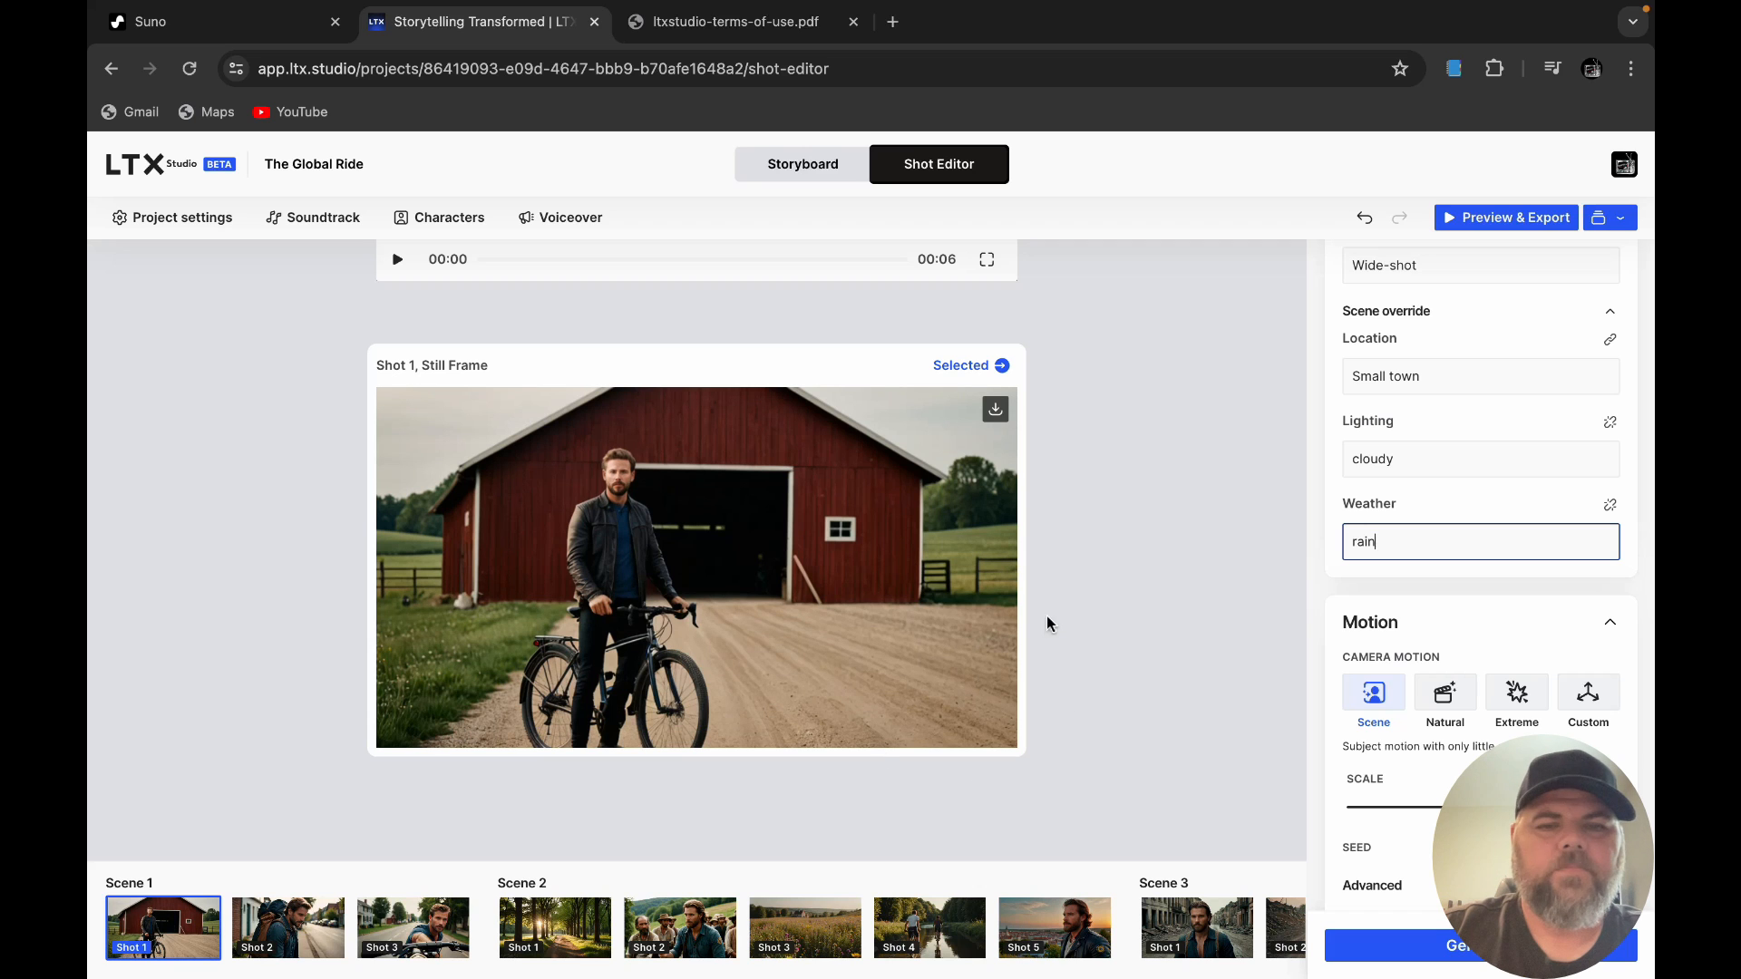
left_click(1414, 945)
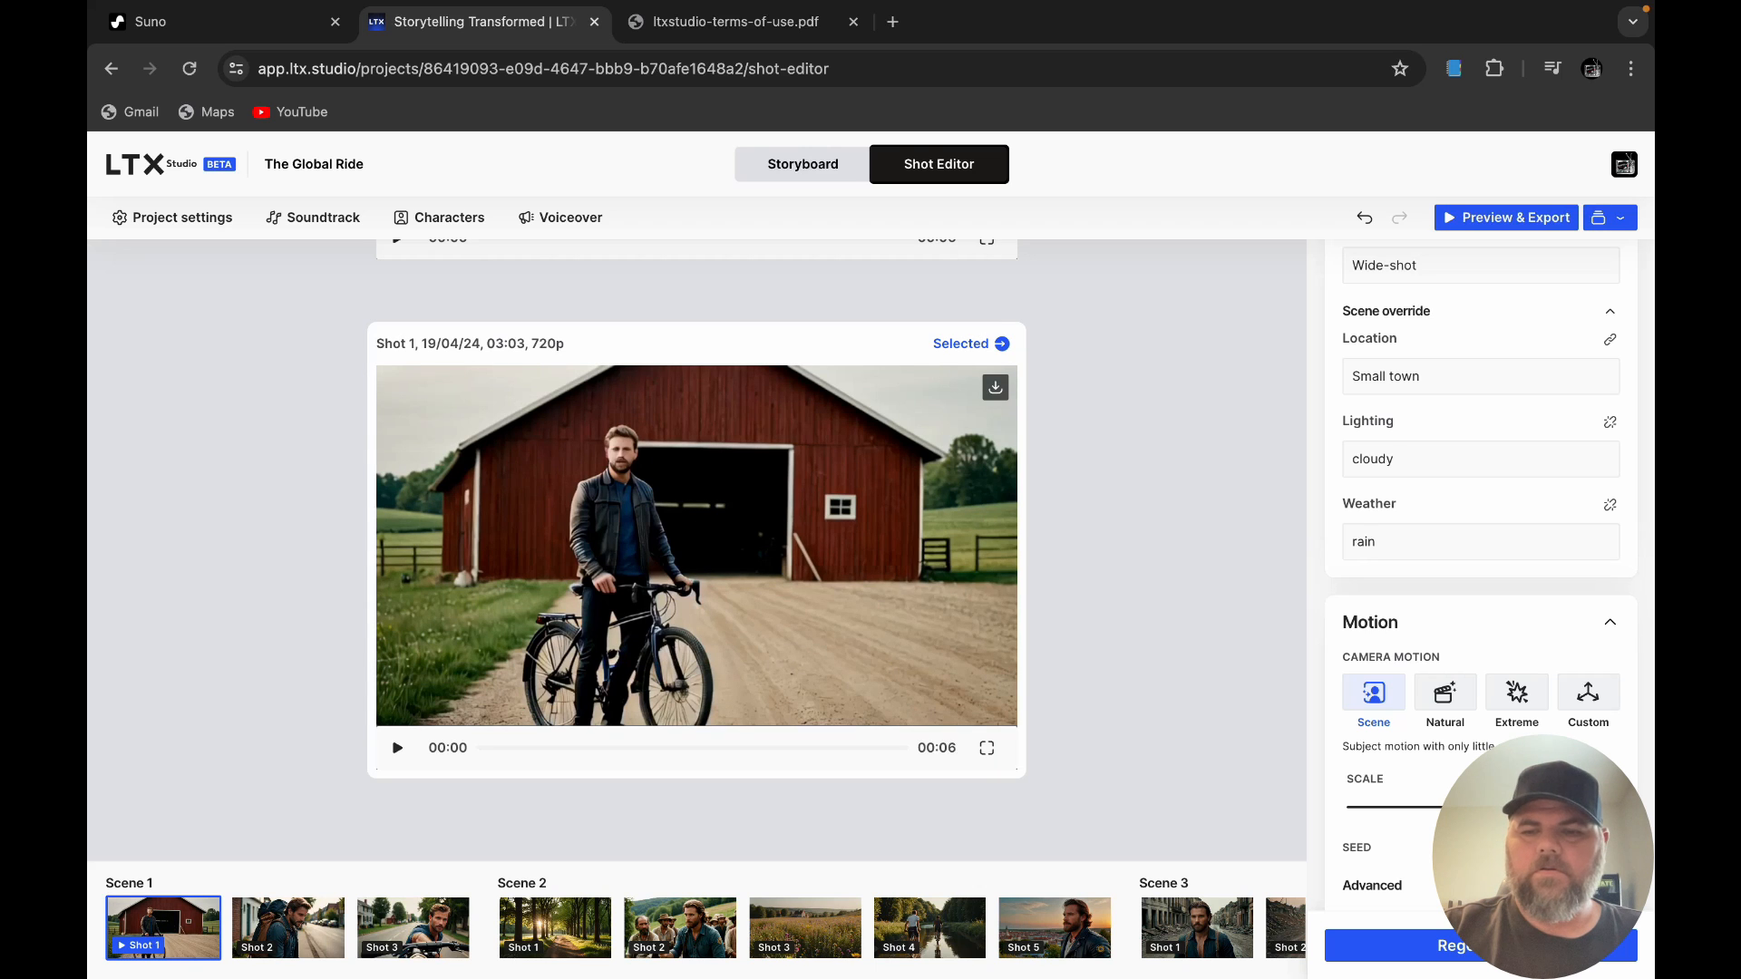
Step: Lower the motion intensity in shot 1's advanced motion settings to about one sixth of its range
scroll(1532, 616, "down", 5)
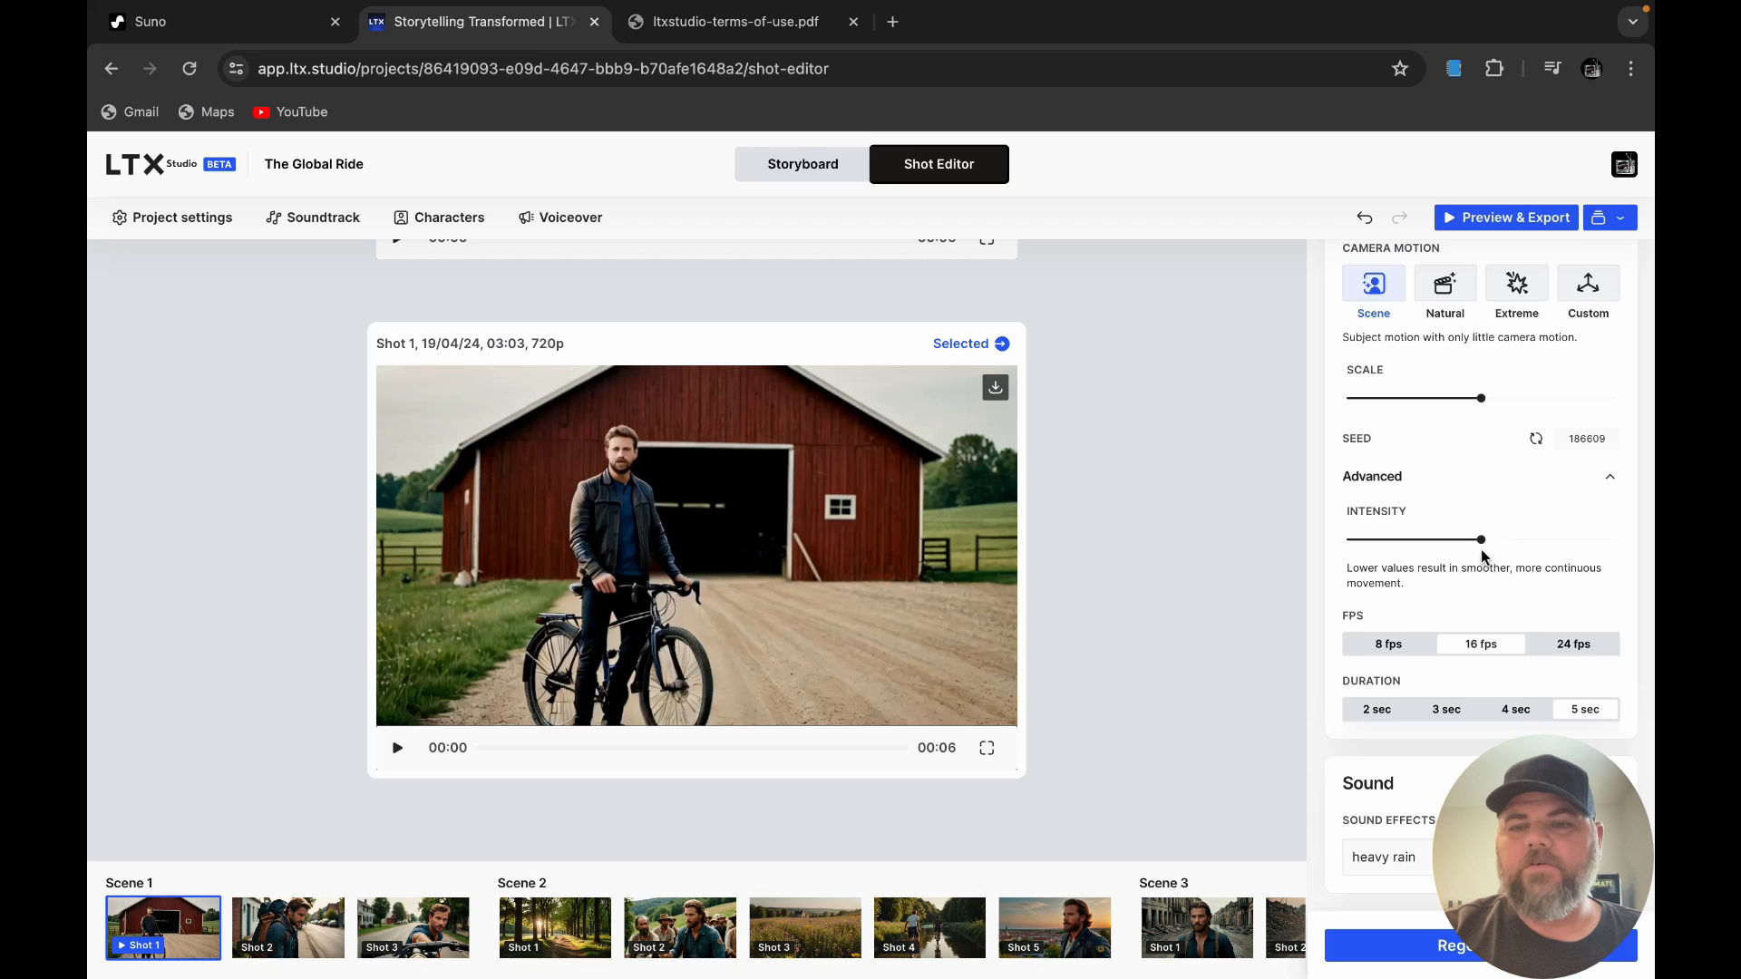
left_click_drag(1481, 541, 1391, 543)
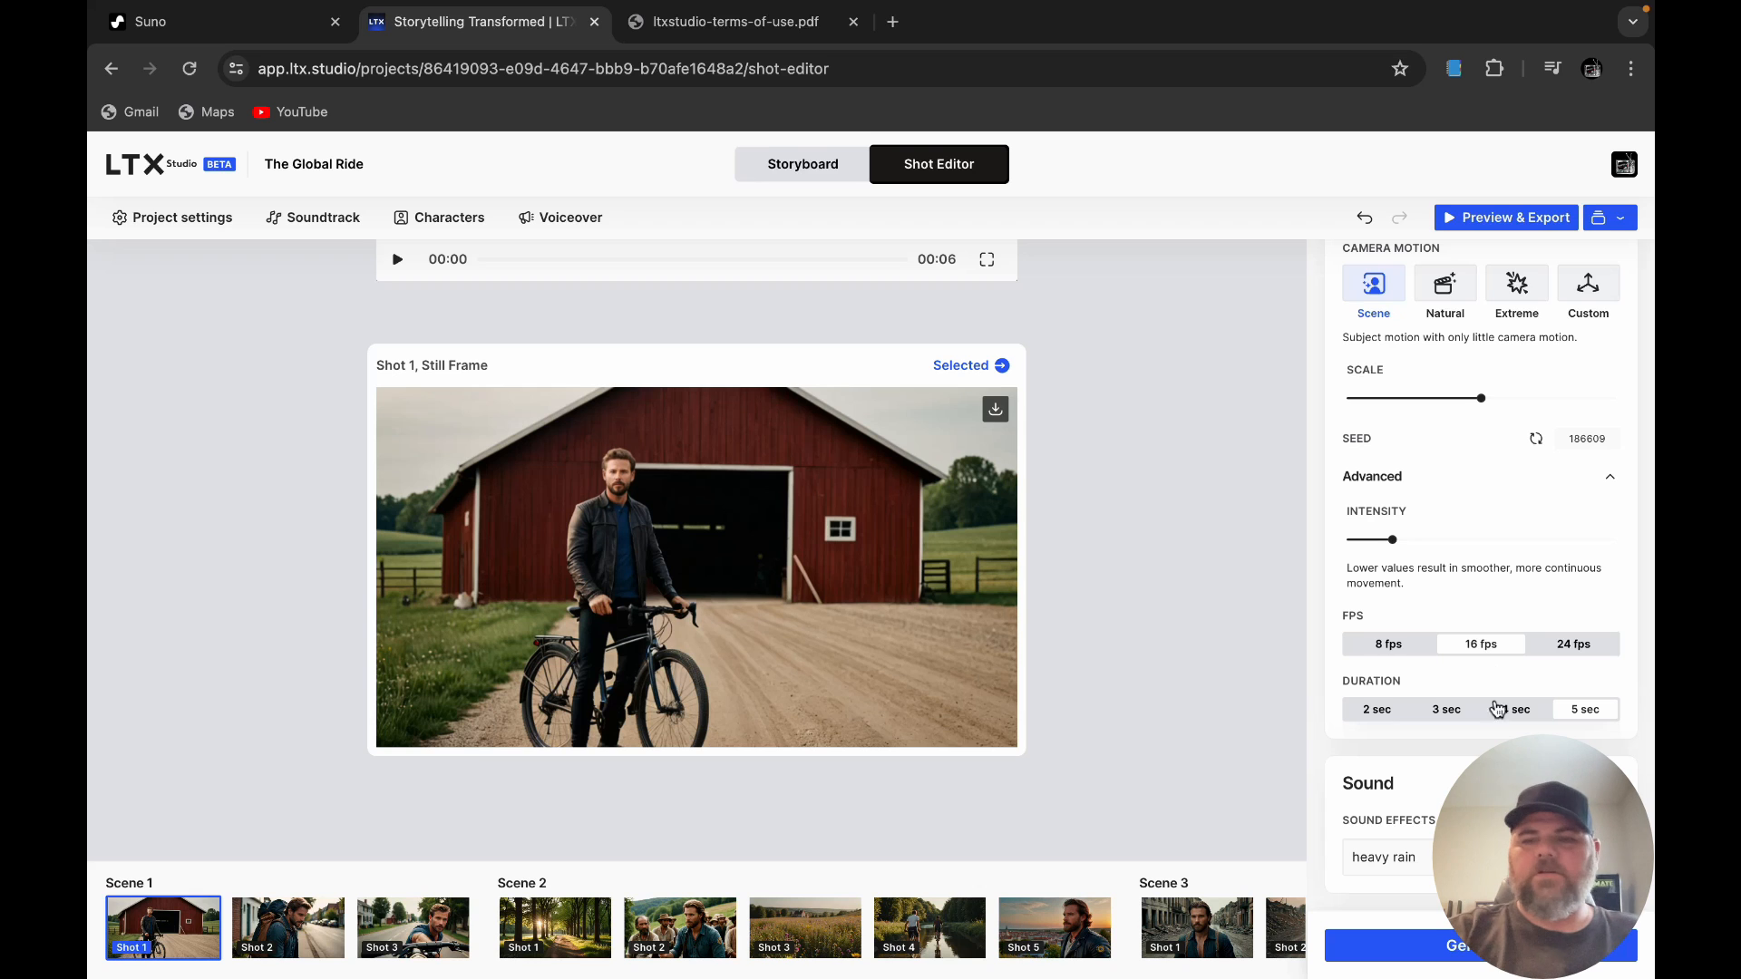
scroll(1552, 530, "up", 3)
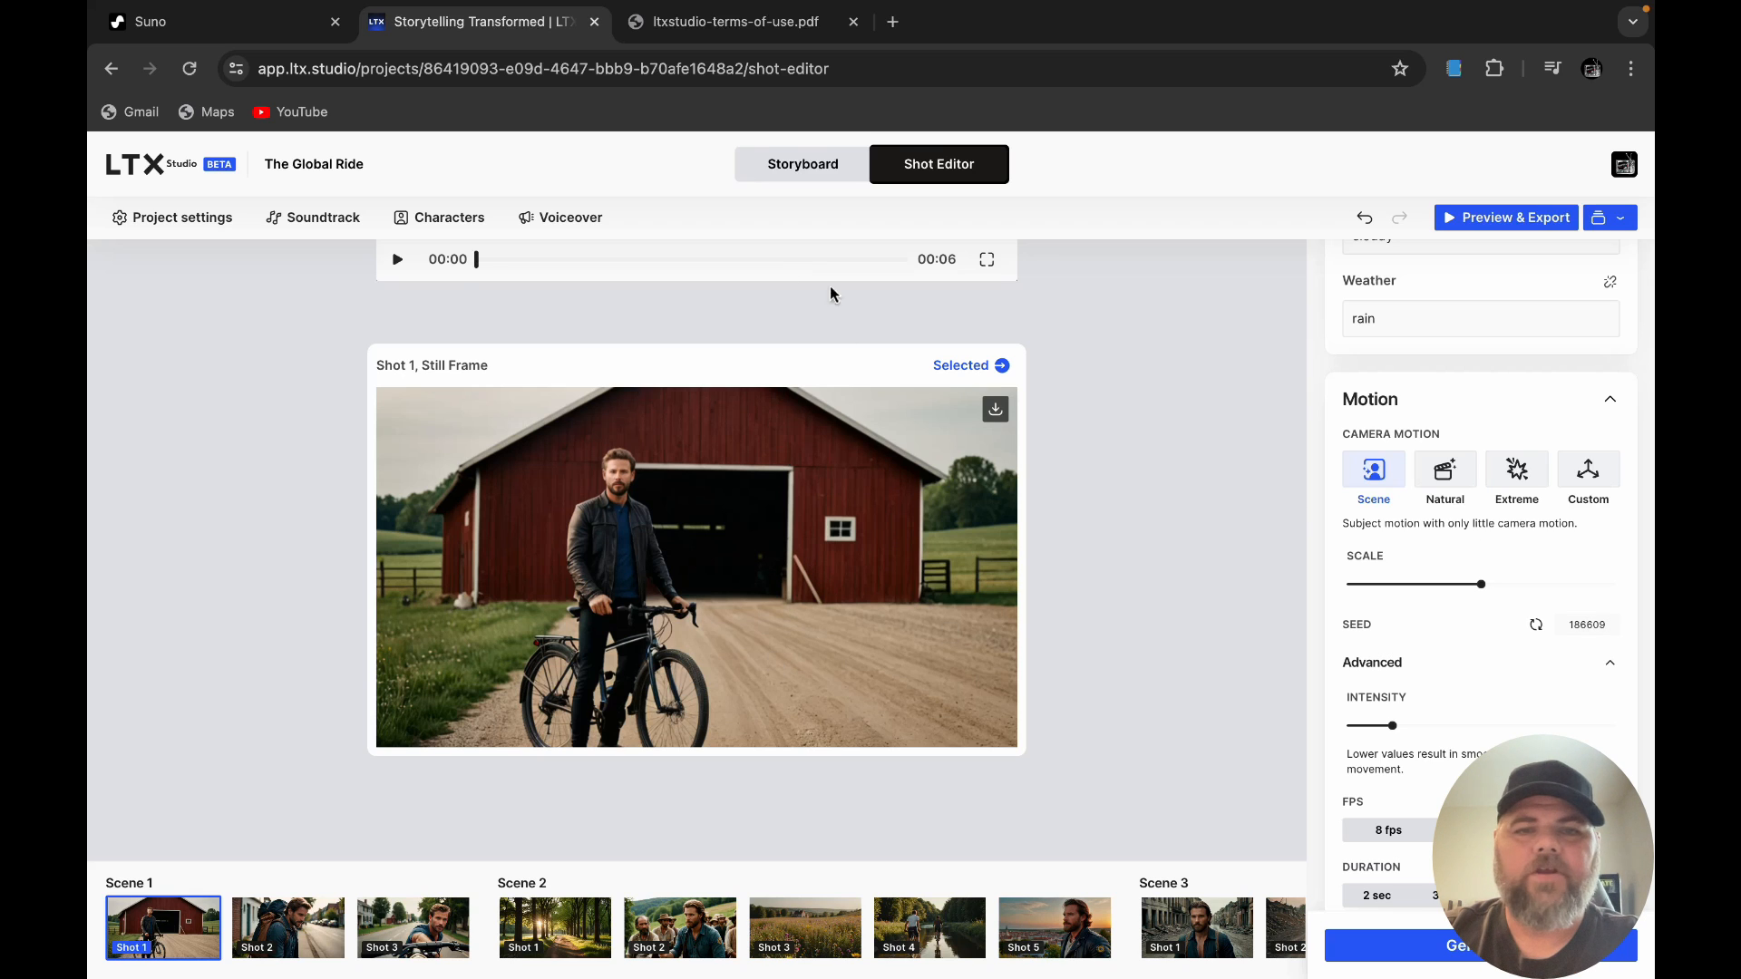
Step: Reopen shot 1 from the storyboard and select its earlier house video version dated 19/04/24, 02:56
left_click(803, 164)
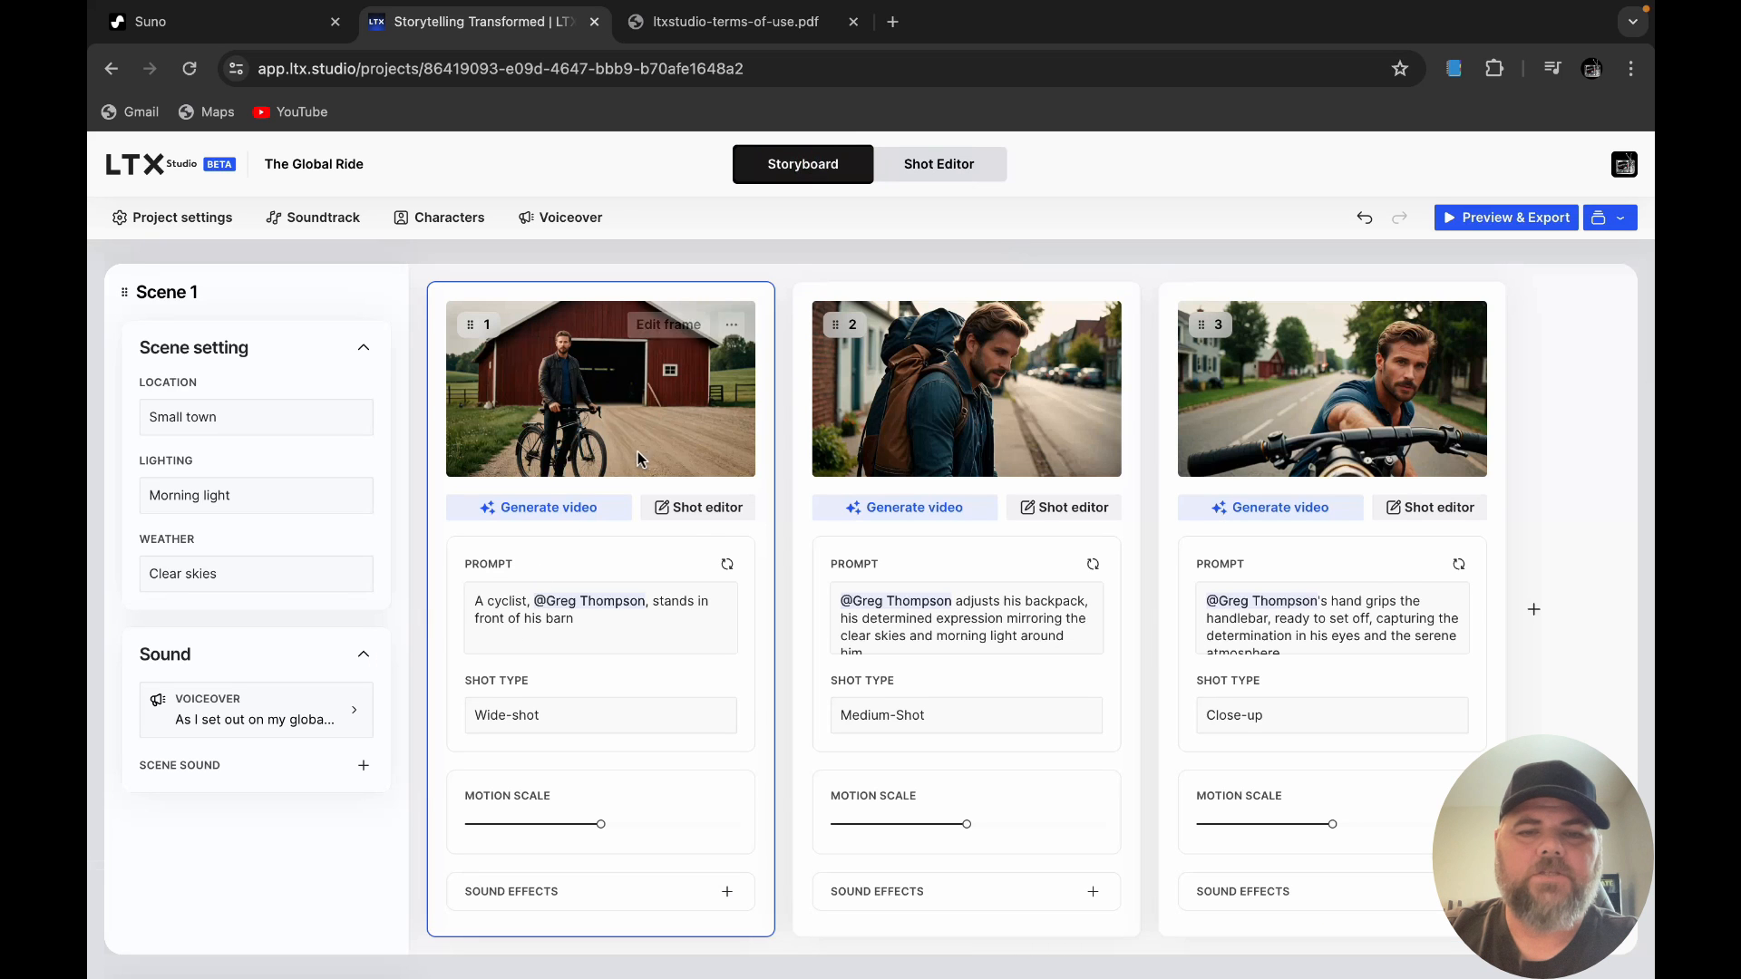
left_click(698, 506)
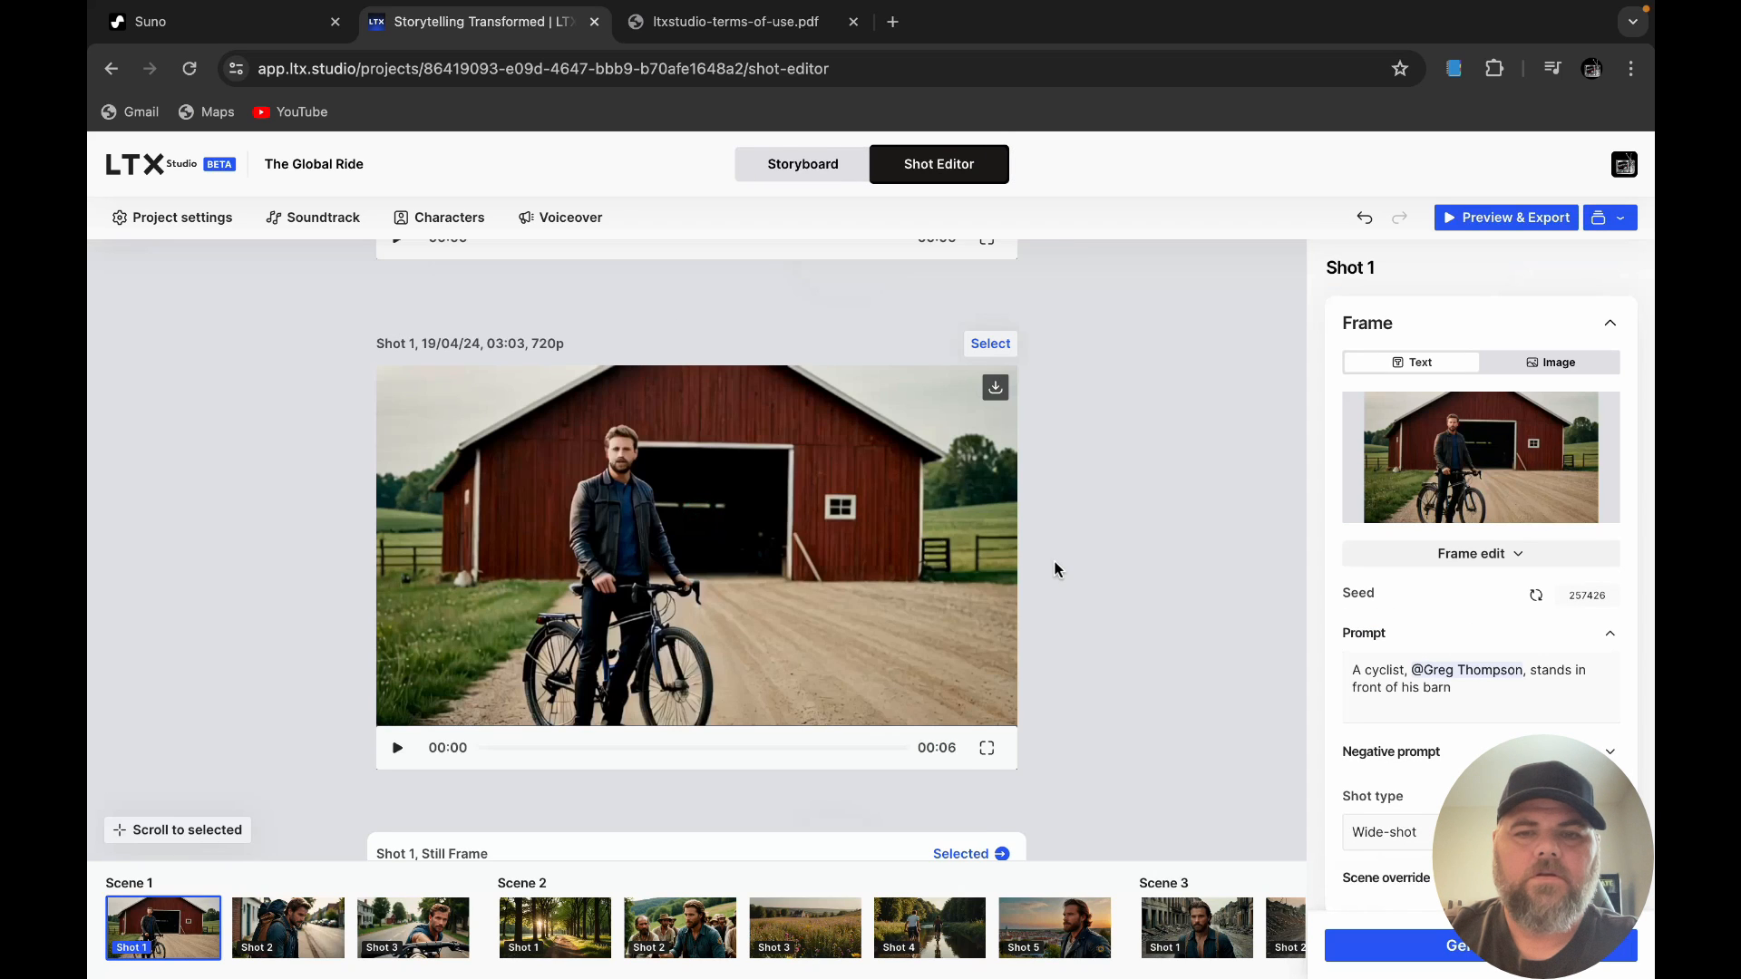
scroll(1054, 570, "down", 10)
scroll(1055, 563, "up", 1)
scroll(1073, 512, "down", 1)
scroll(1073, 512, "up", 1)
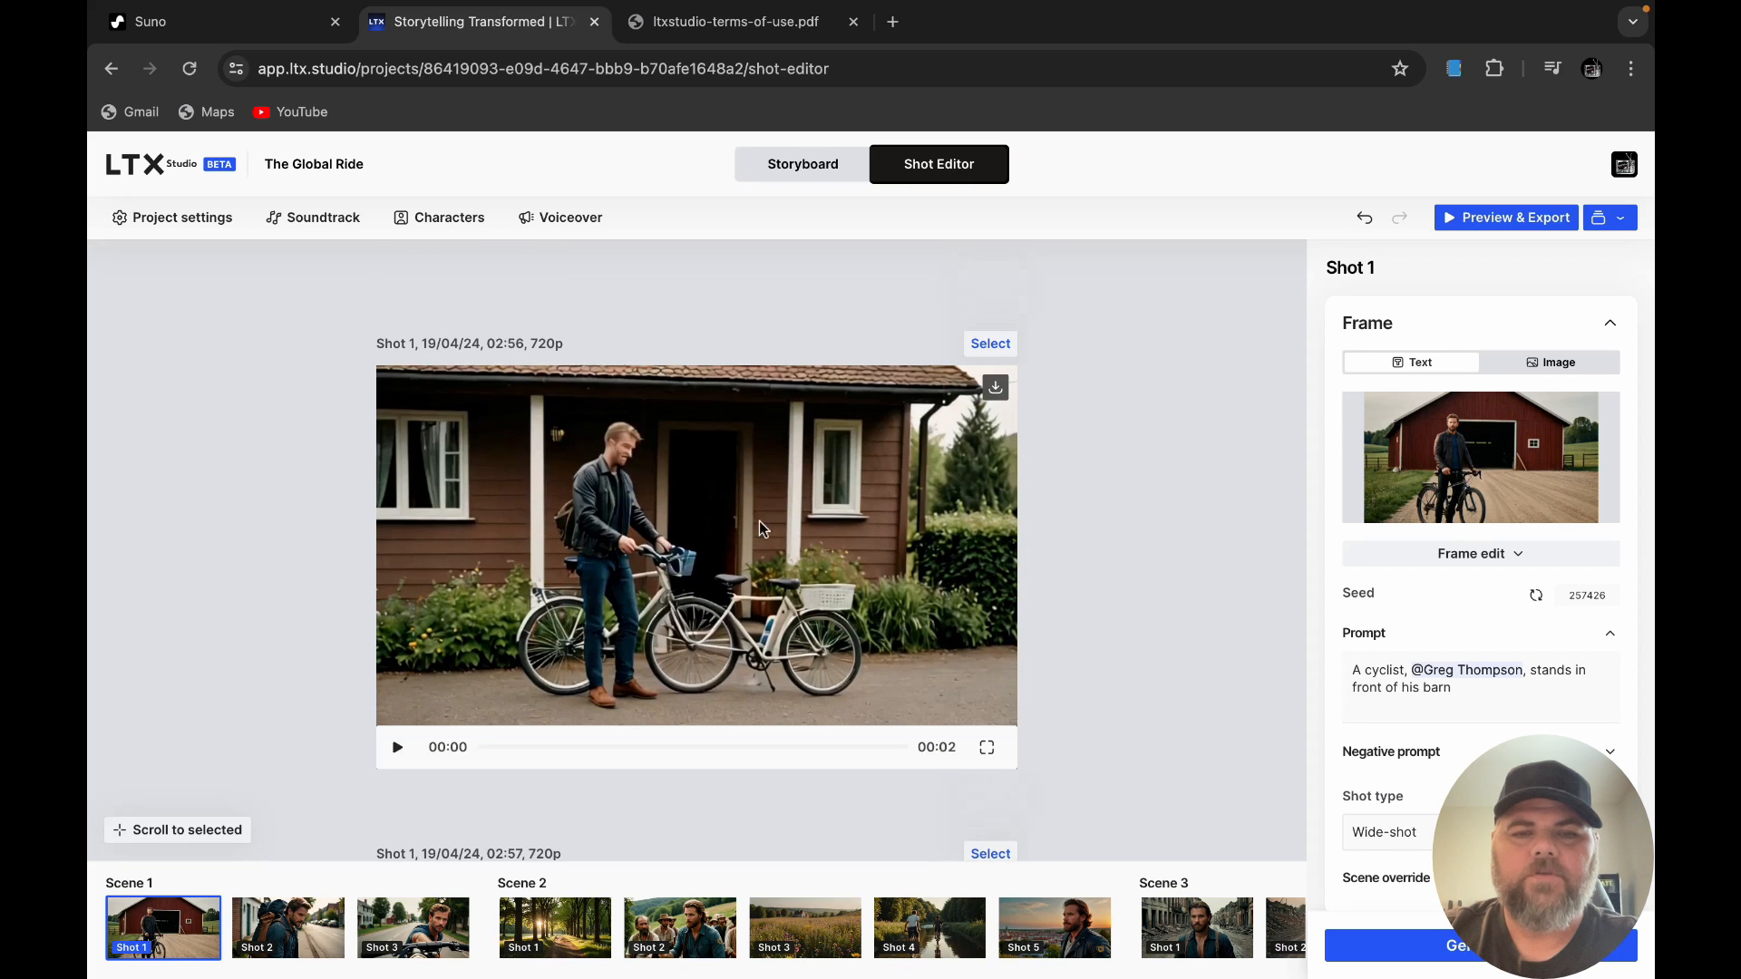
left_click(716, 497)
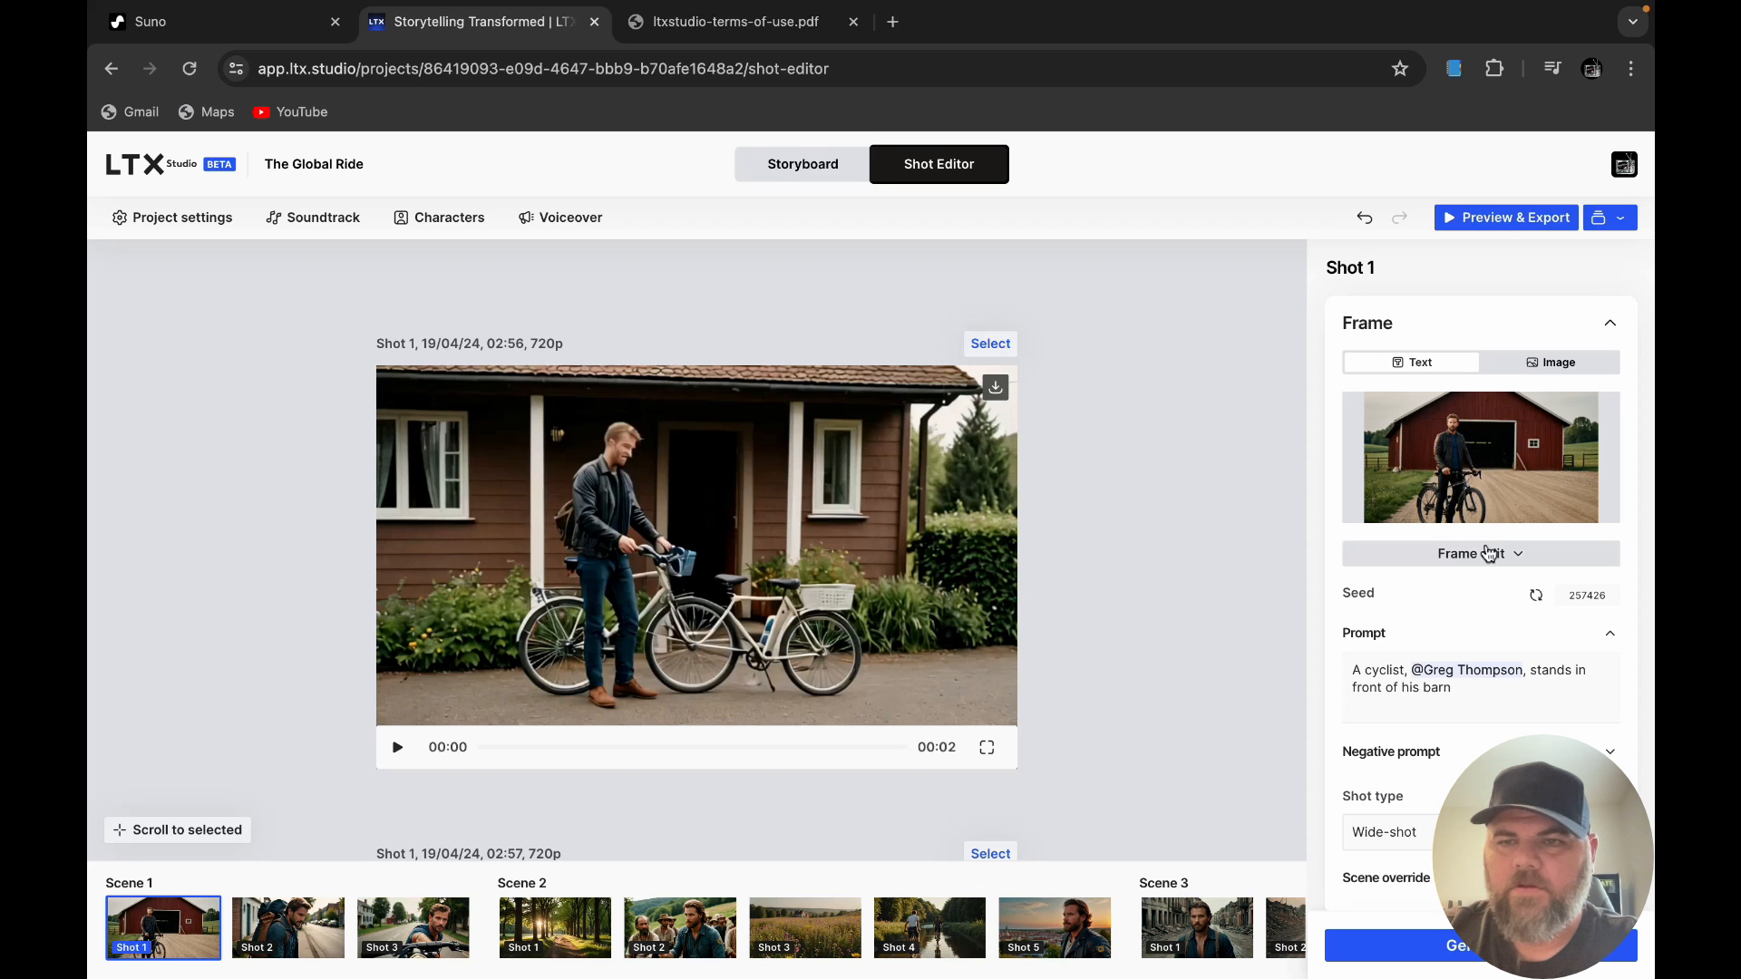
left_click(995, 349)
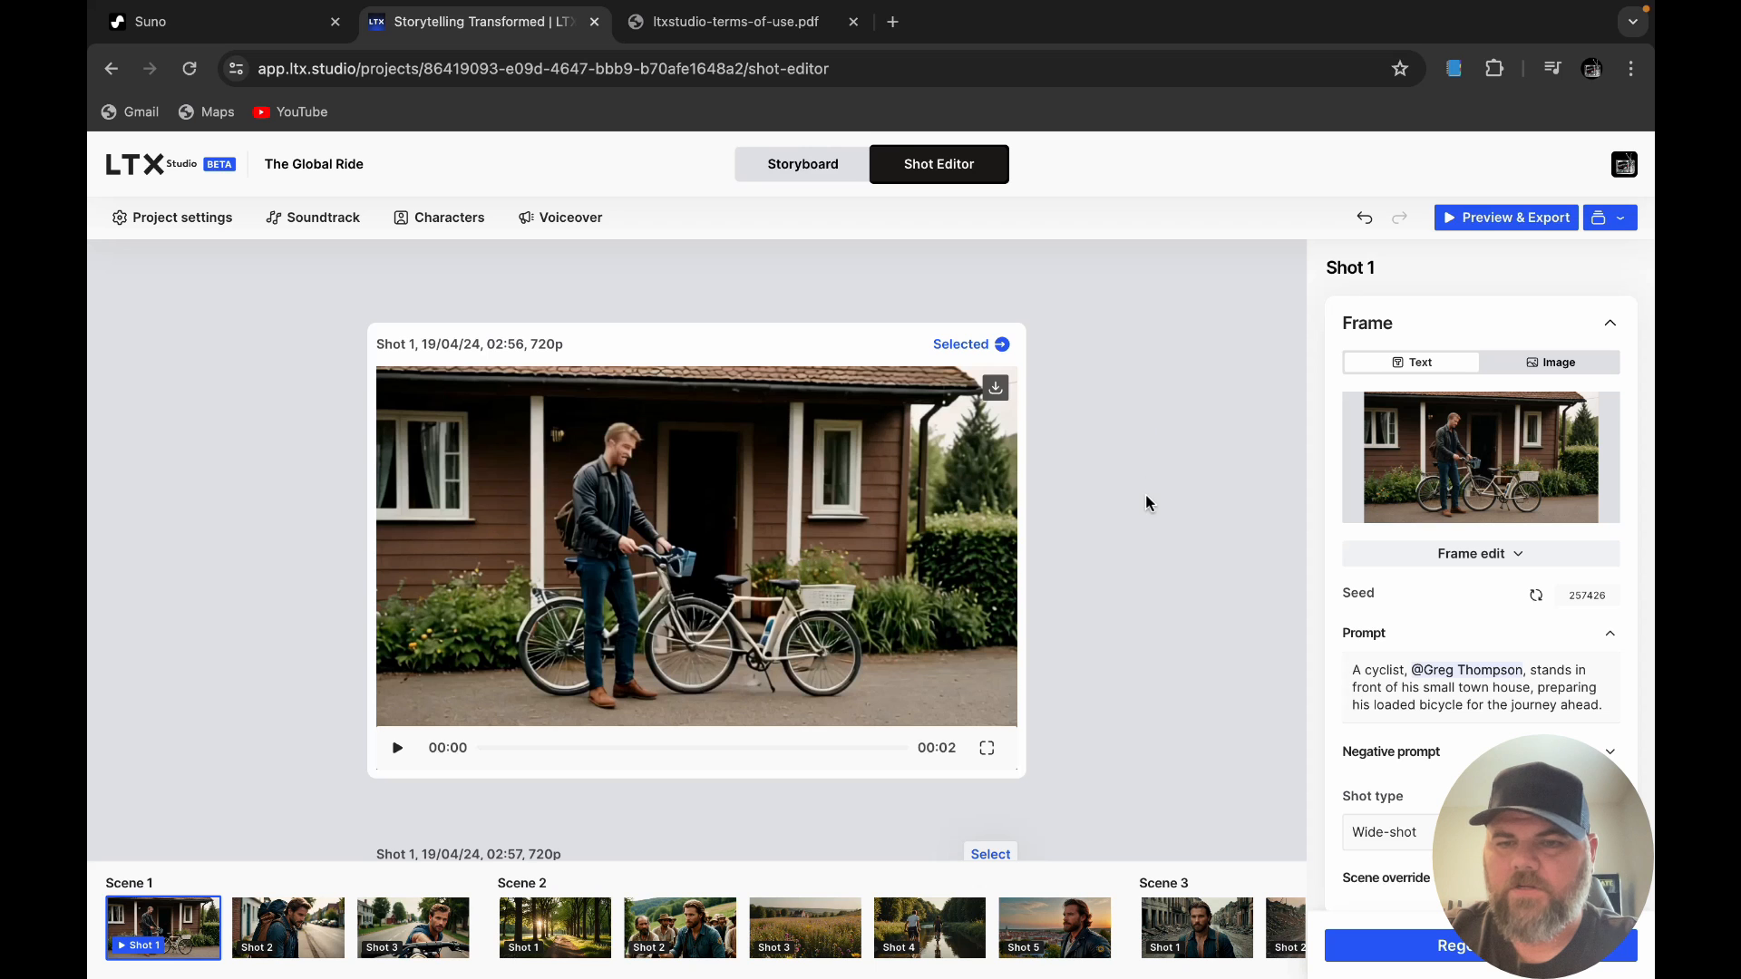
Step: Select shot 1's red barn version dated 19/04/24, 03:03 and regenerate its frame with a new random seed
scroll(1139, 604, "down", 10)
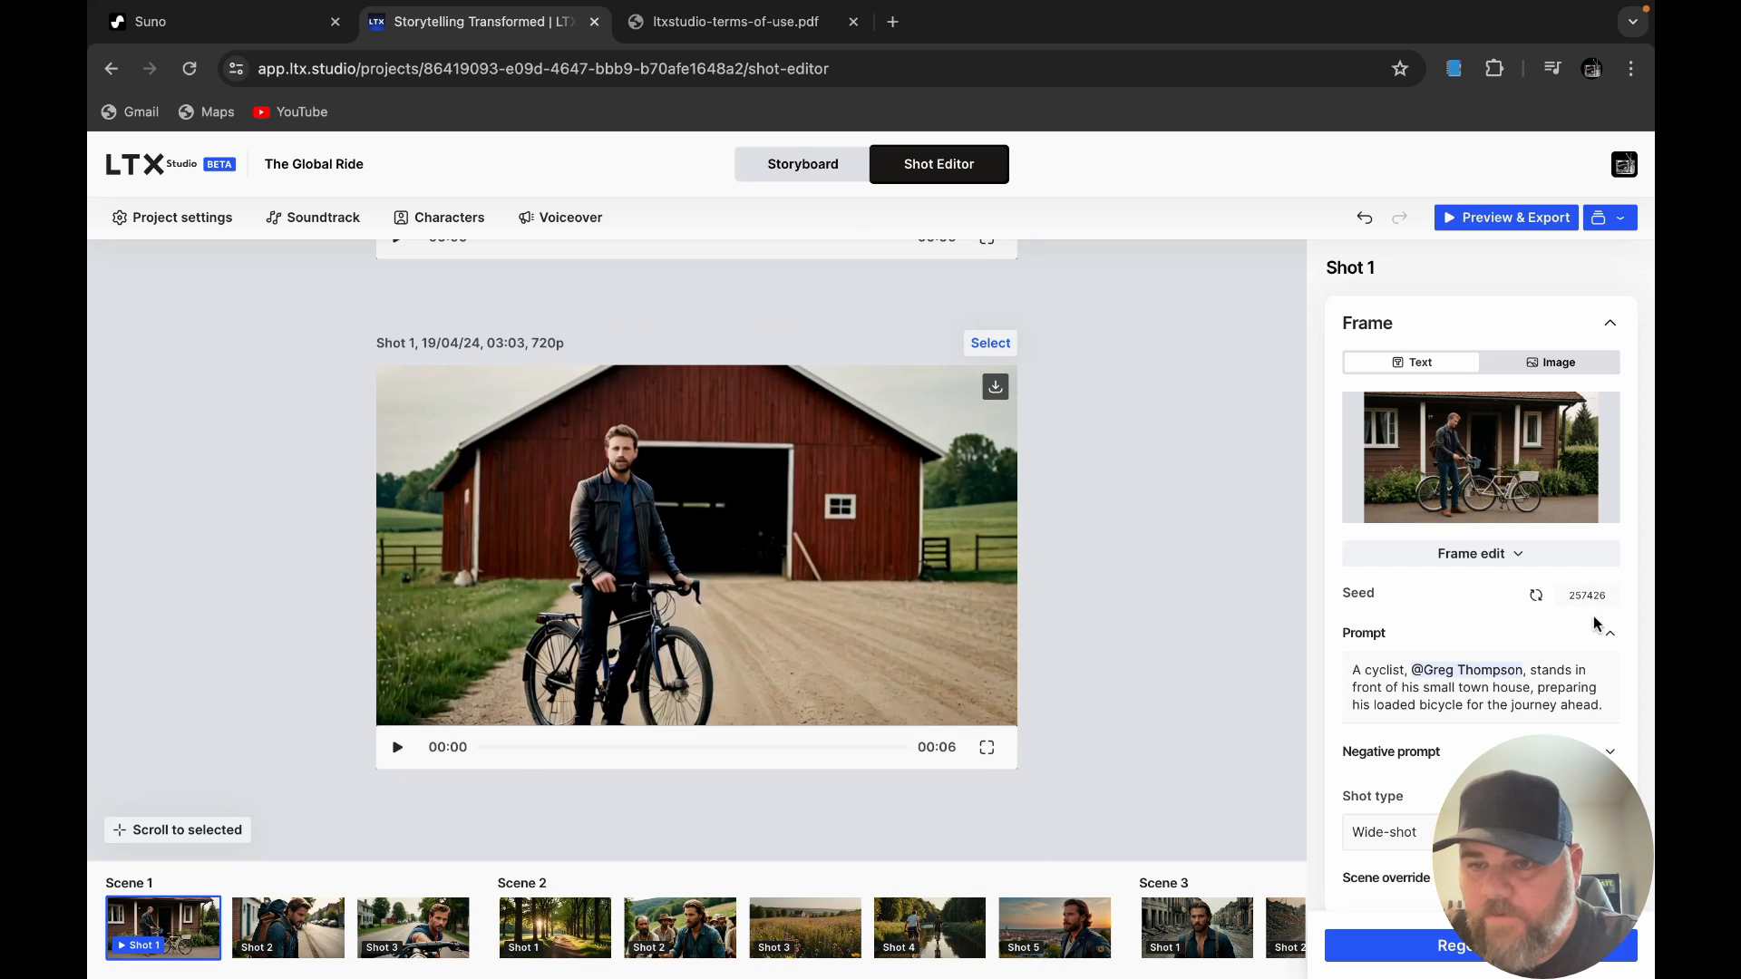
left_click(990, 342)
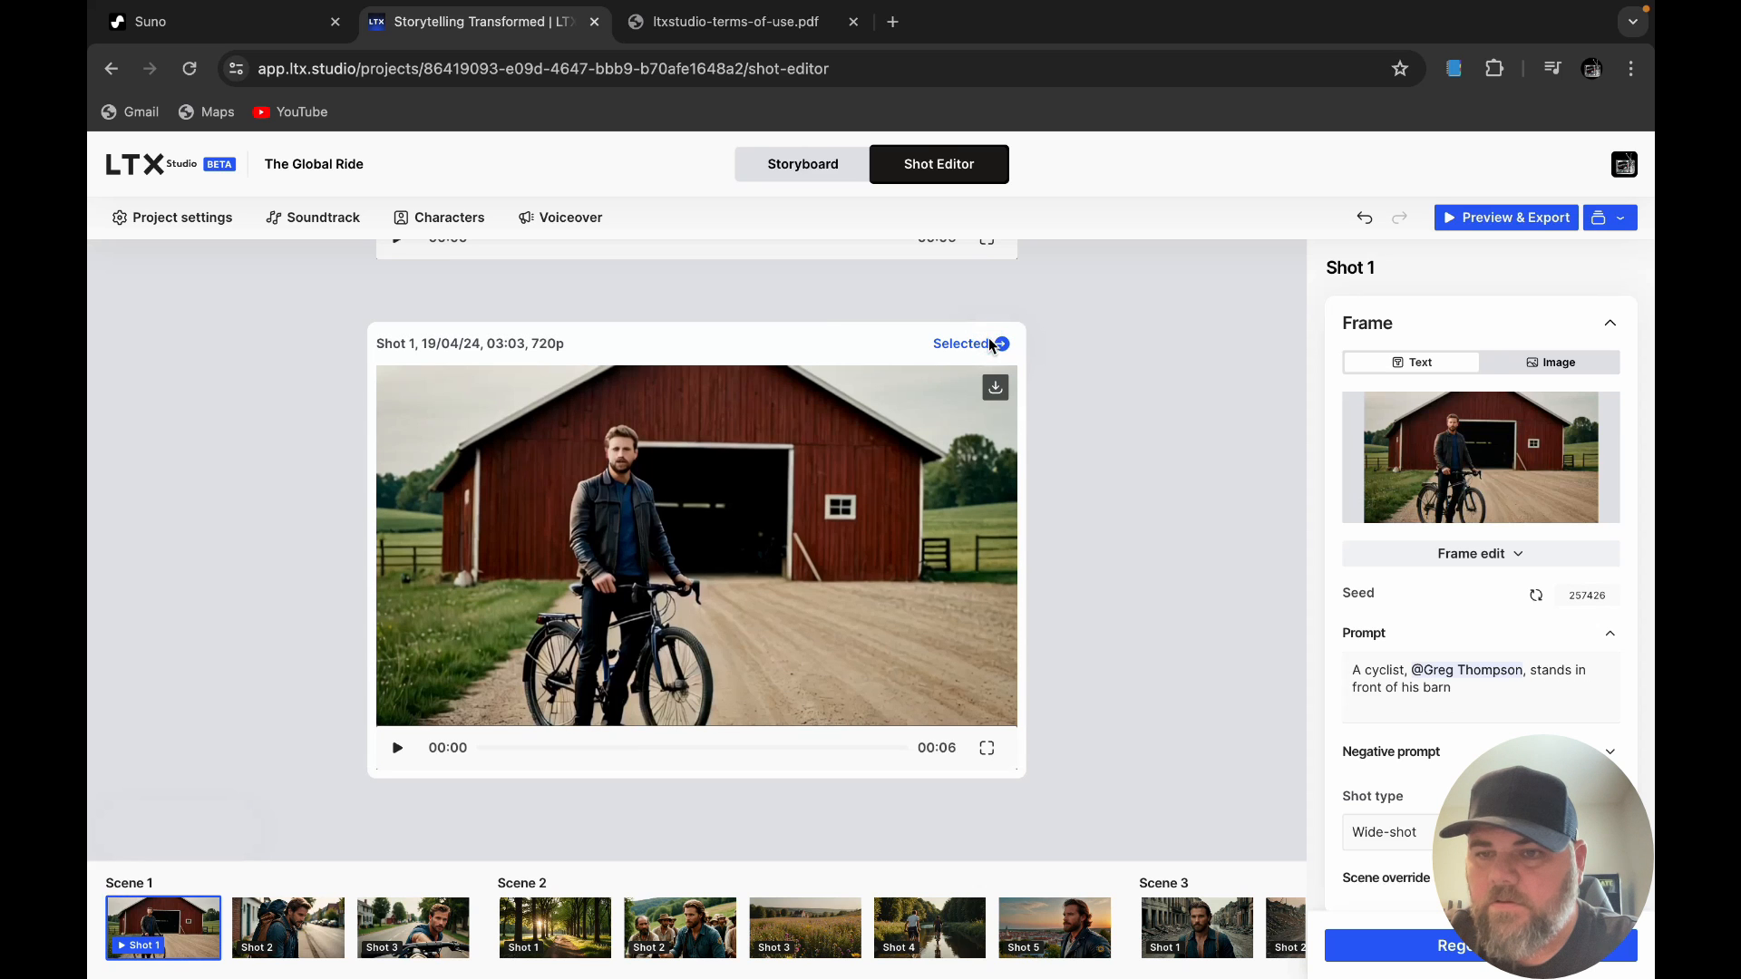
scroll(1128, 448, "up", 5)
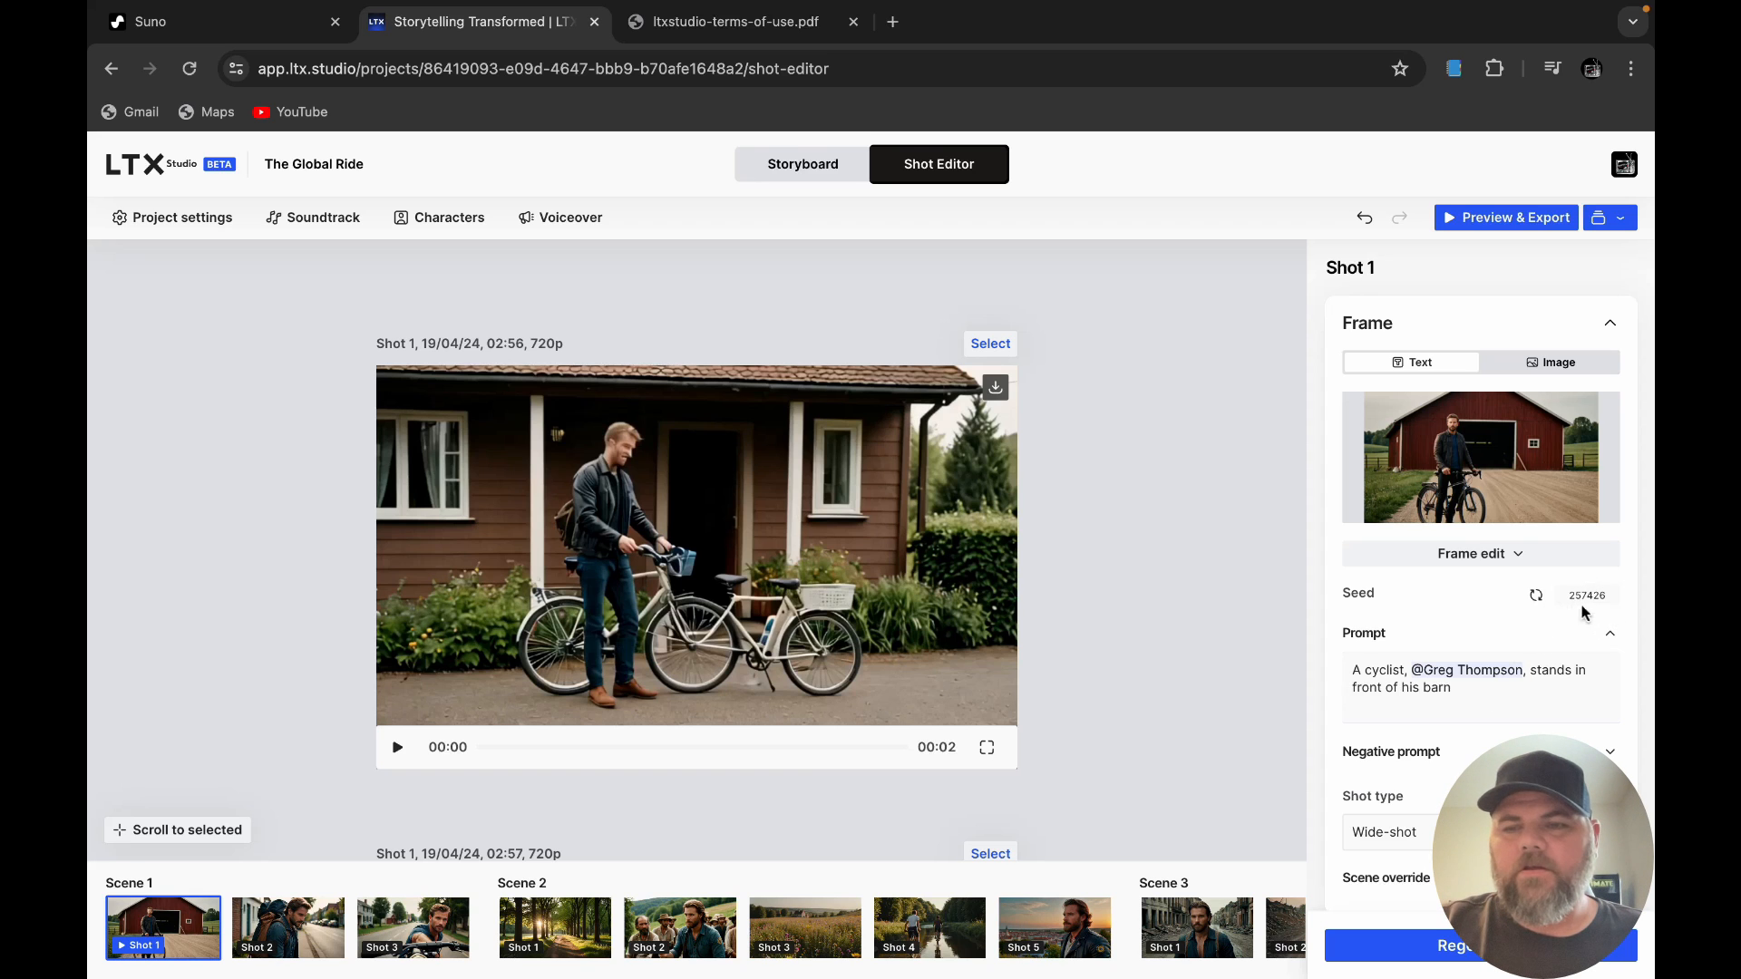
double_click(1604, 595)
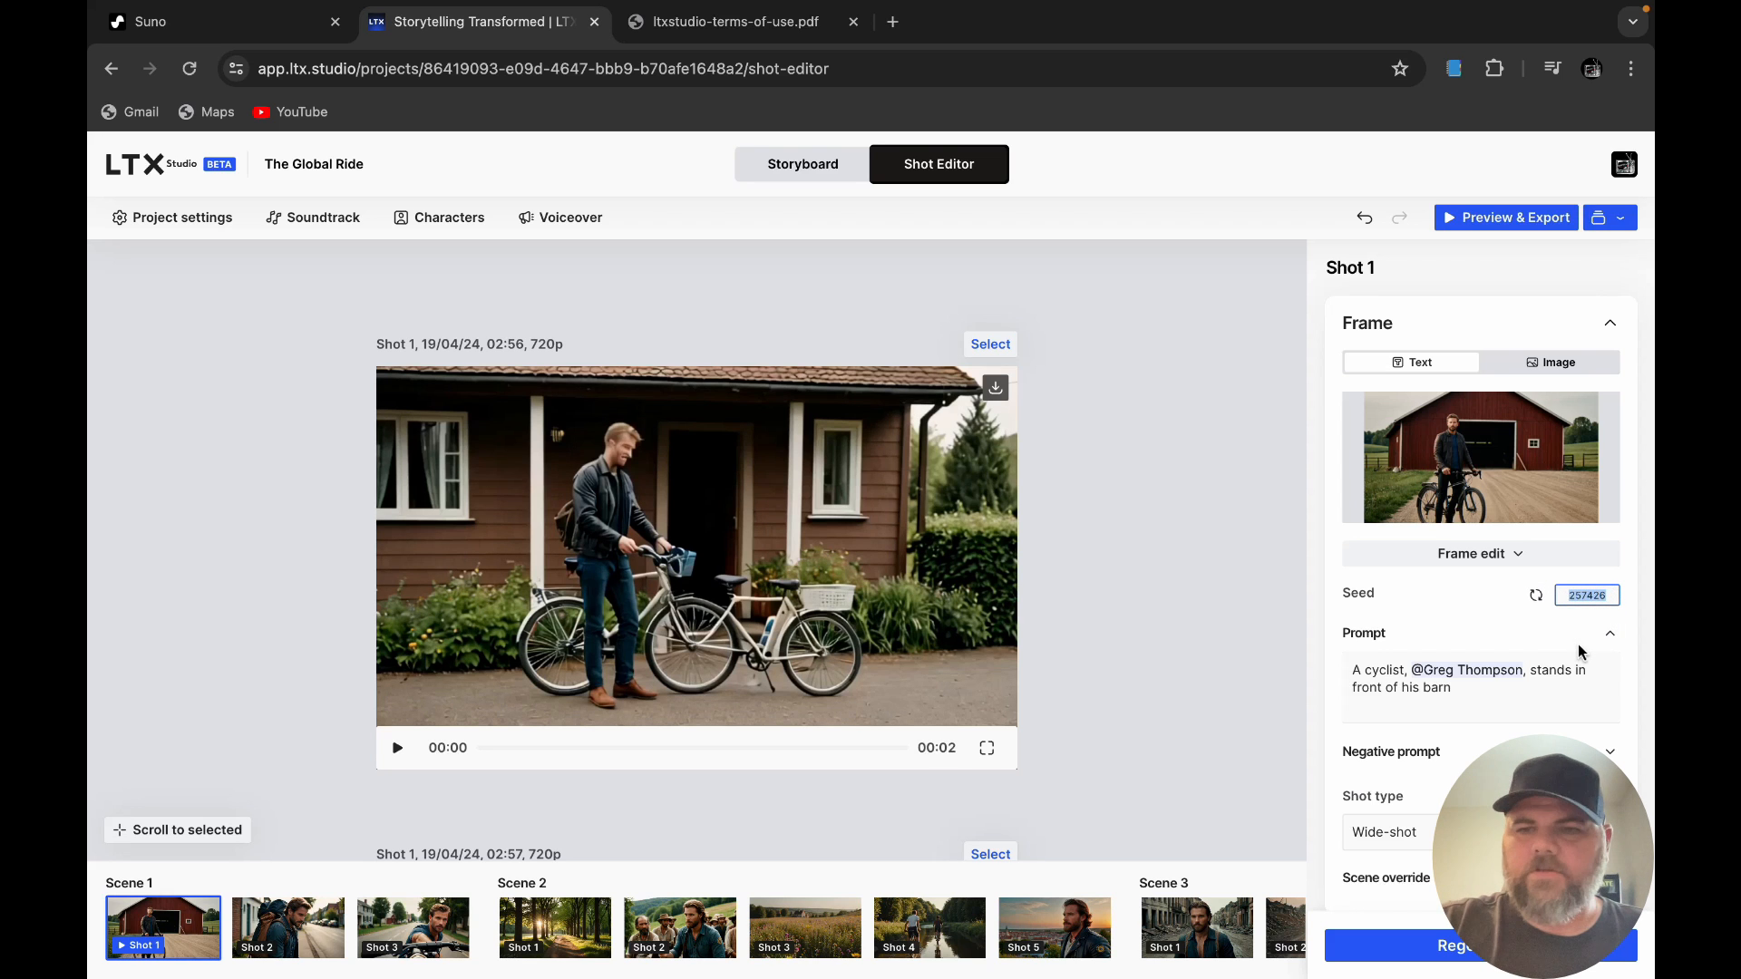
left_click(1538, 594)
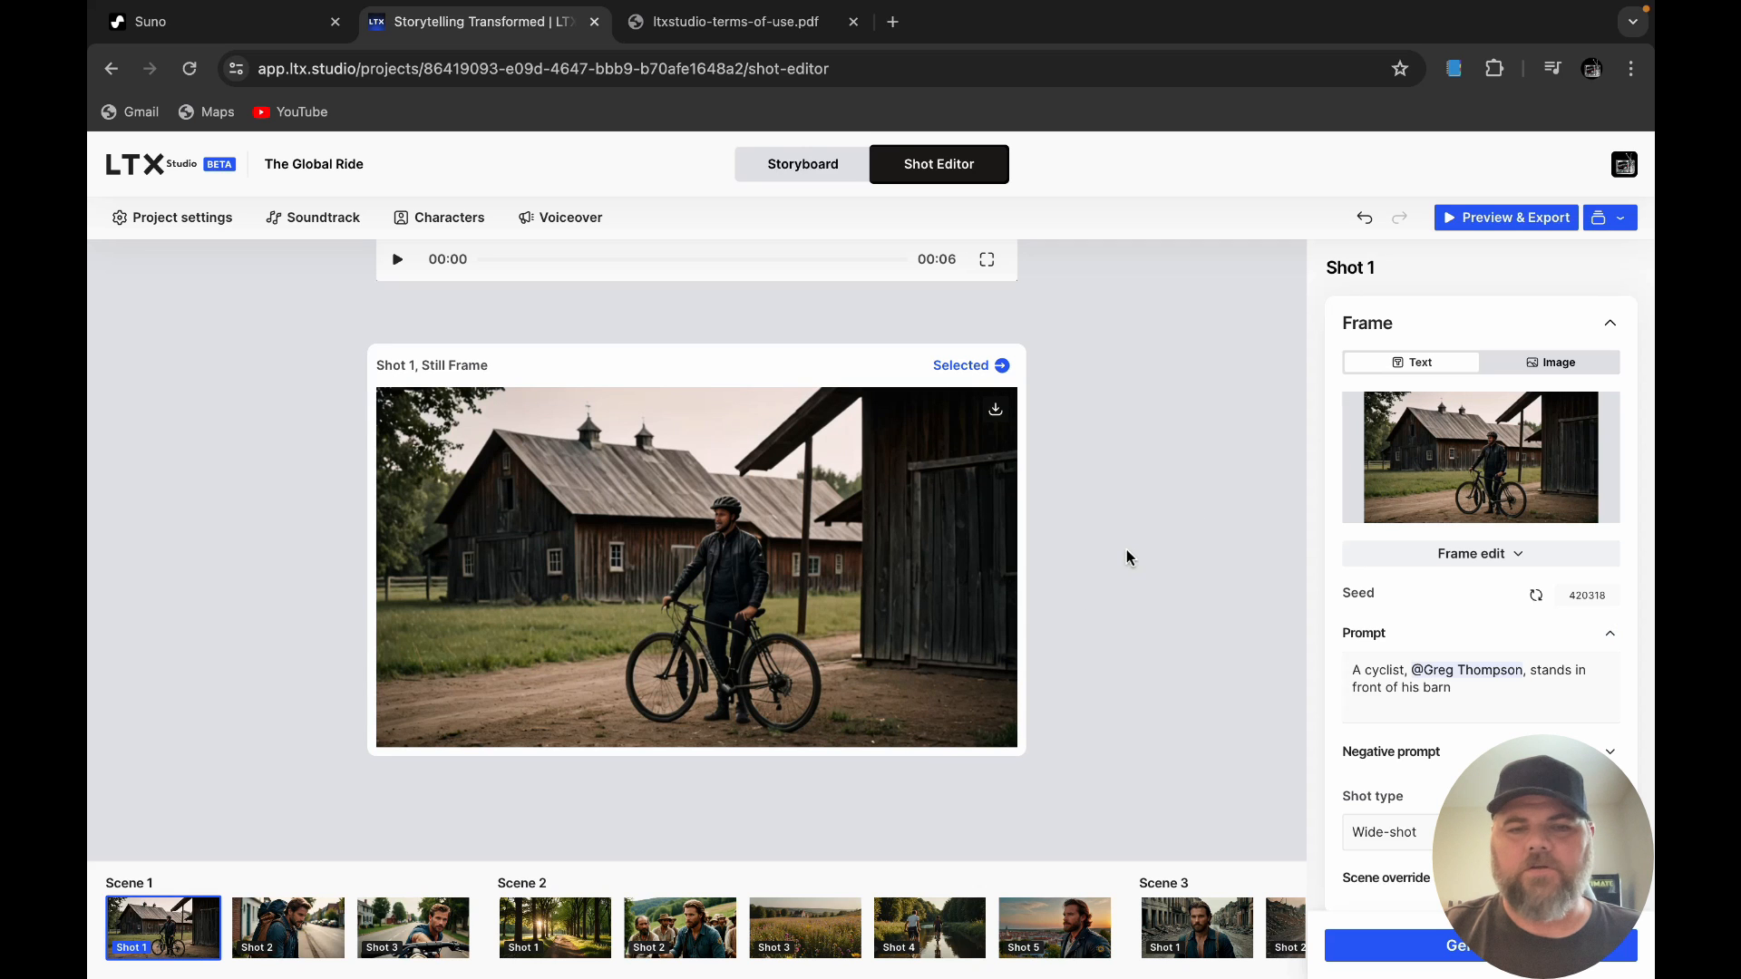
Step: Switch back to shot 1's red barn version dated 19/04/24, 03:03 and generate another frame with a fresh random seed
scroll(1126, 550, "up", 5)
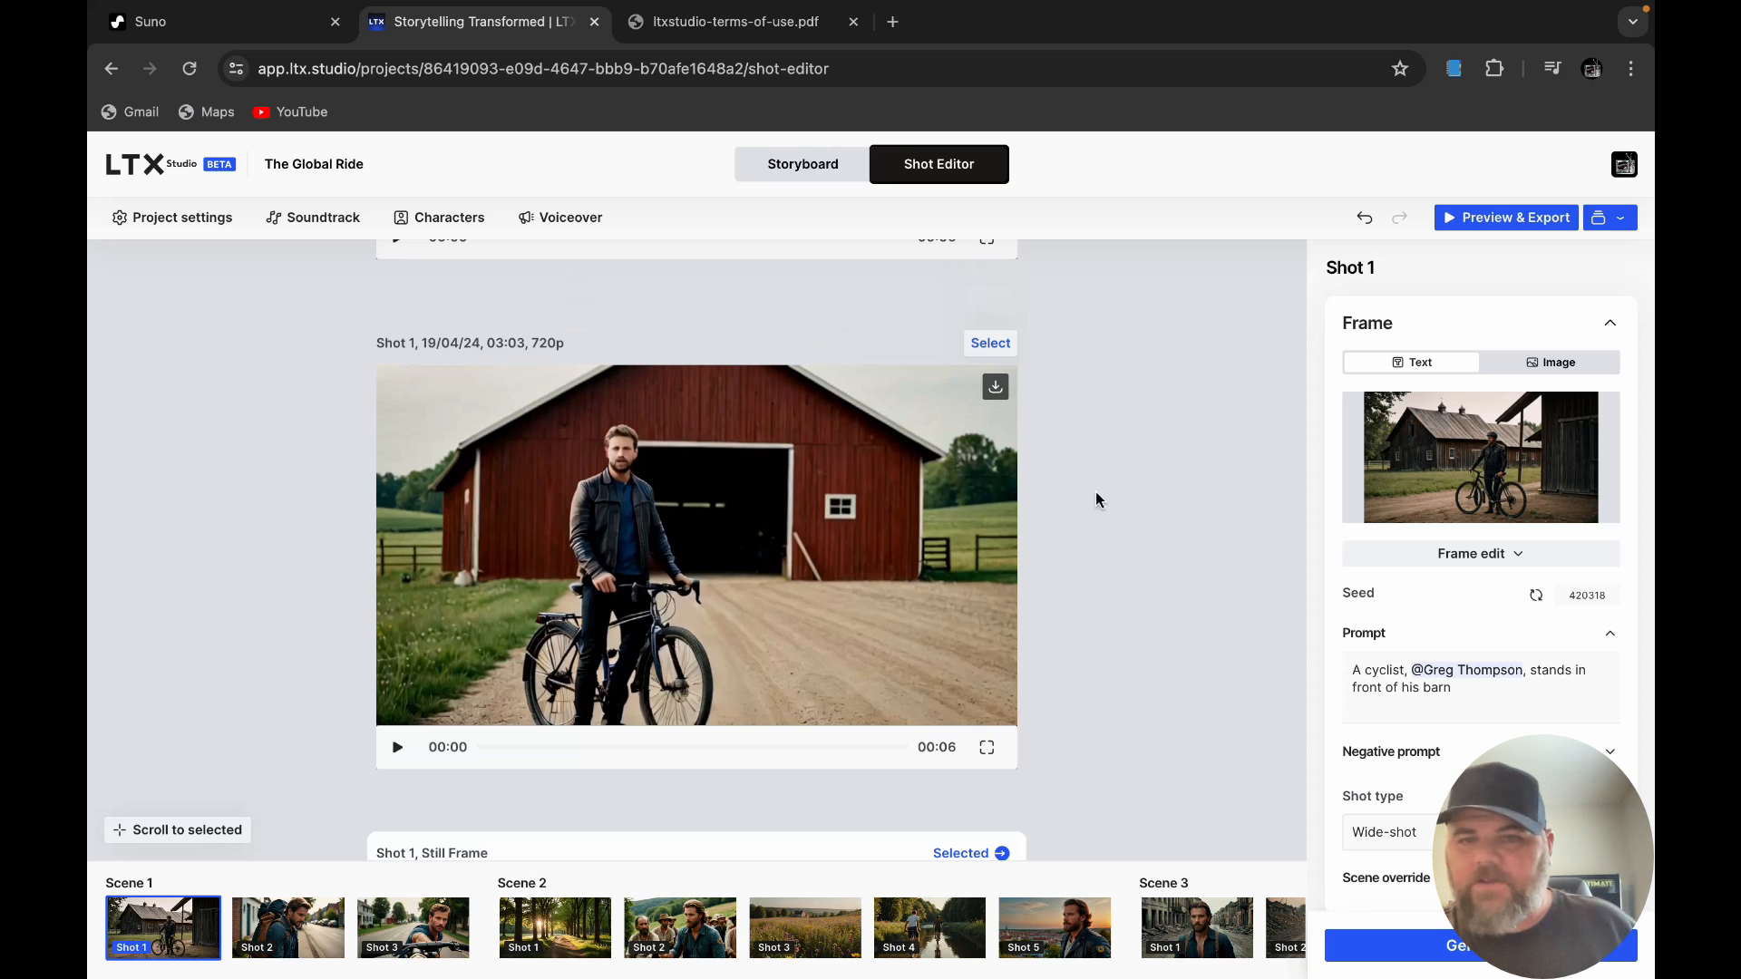
left_click(993, 343)
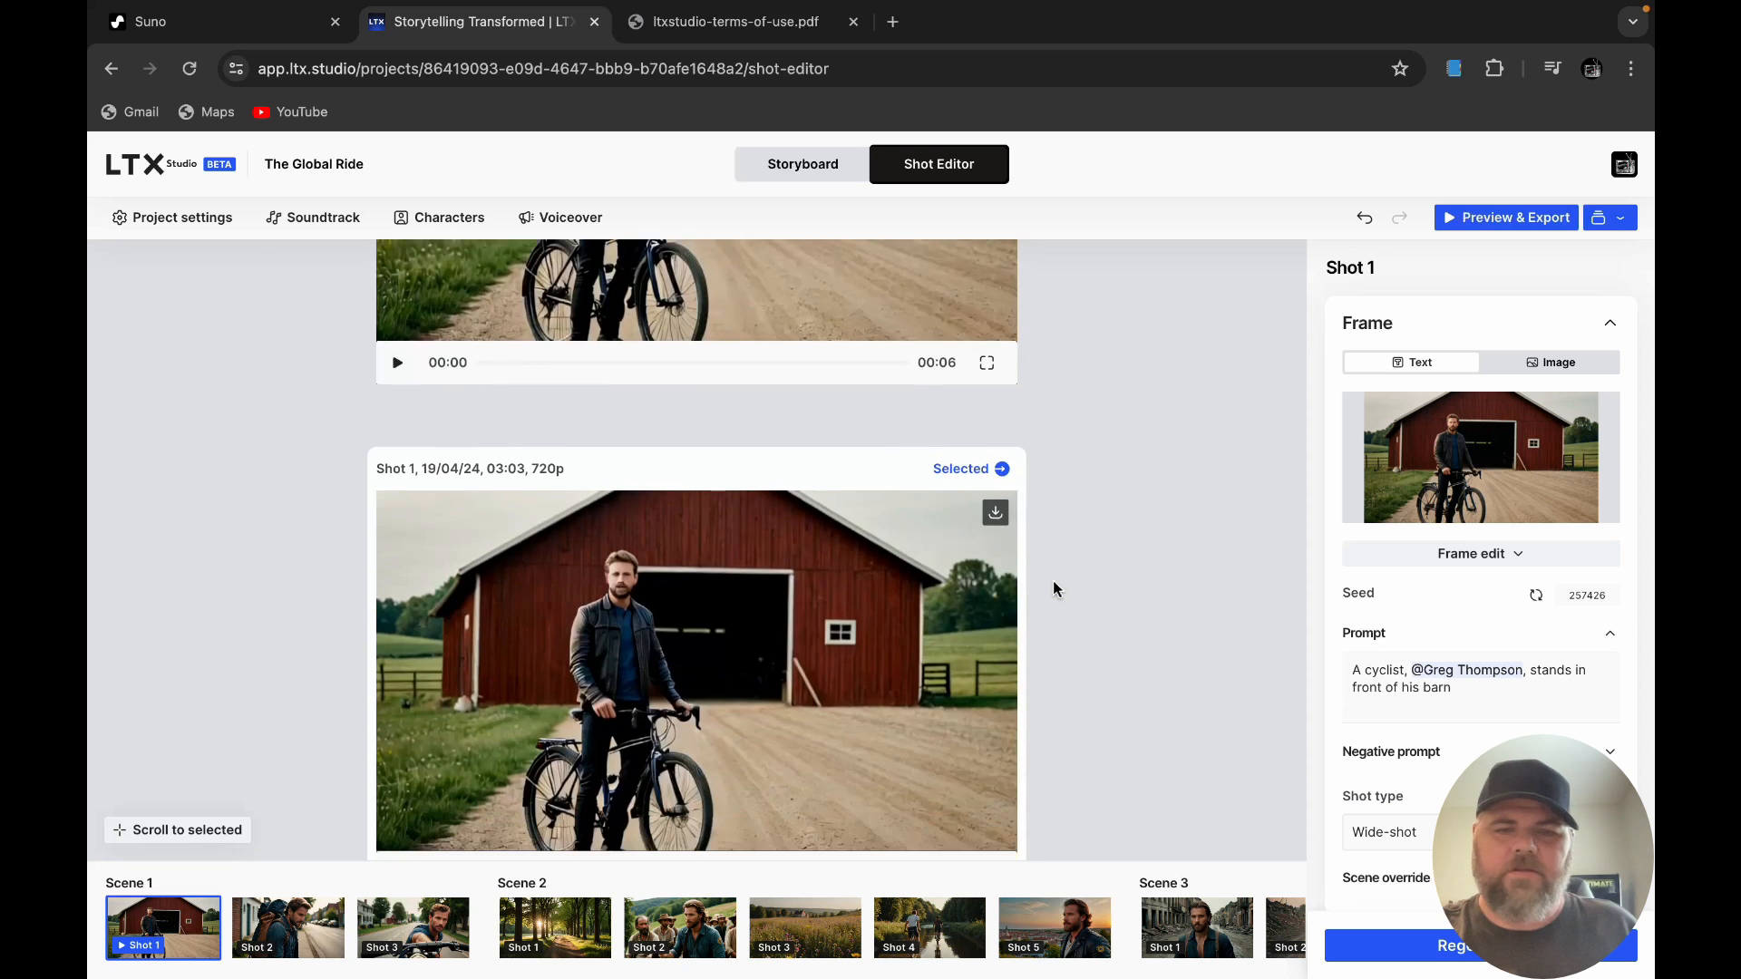
scroll(1053, 580, "up", 20)
scroll(1053, 581, "down", 13)
scroll(1052, 581, "up", 10)
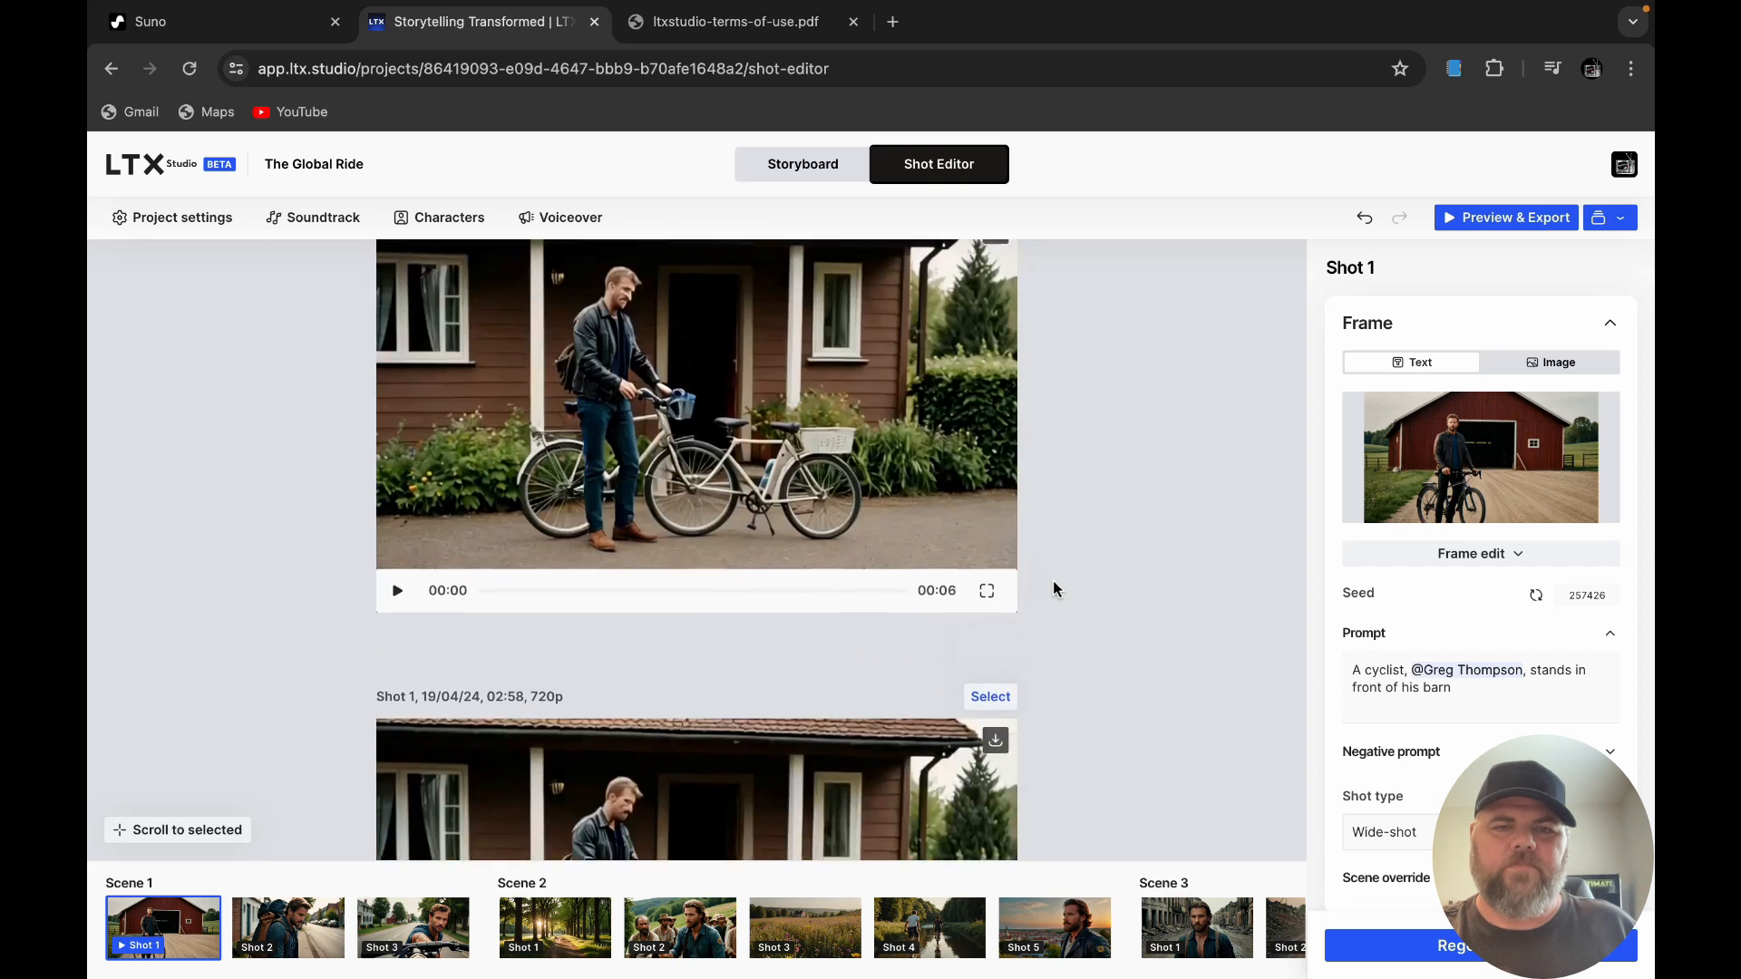
scroll(1053, 580, "down", 10)
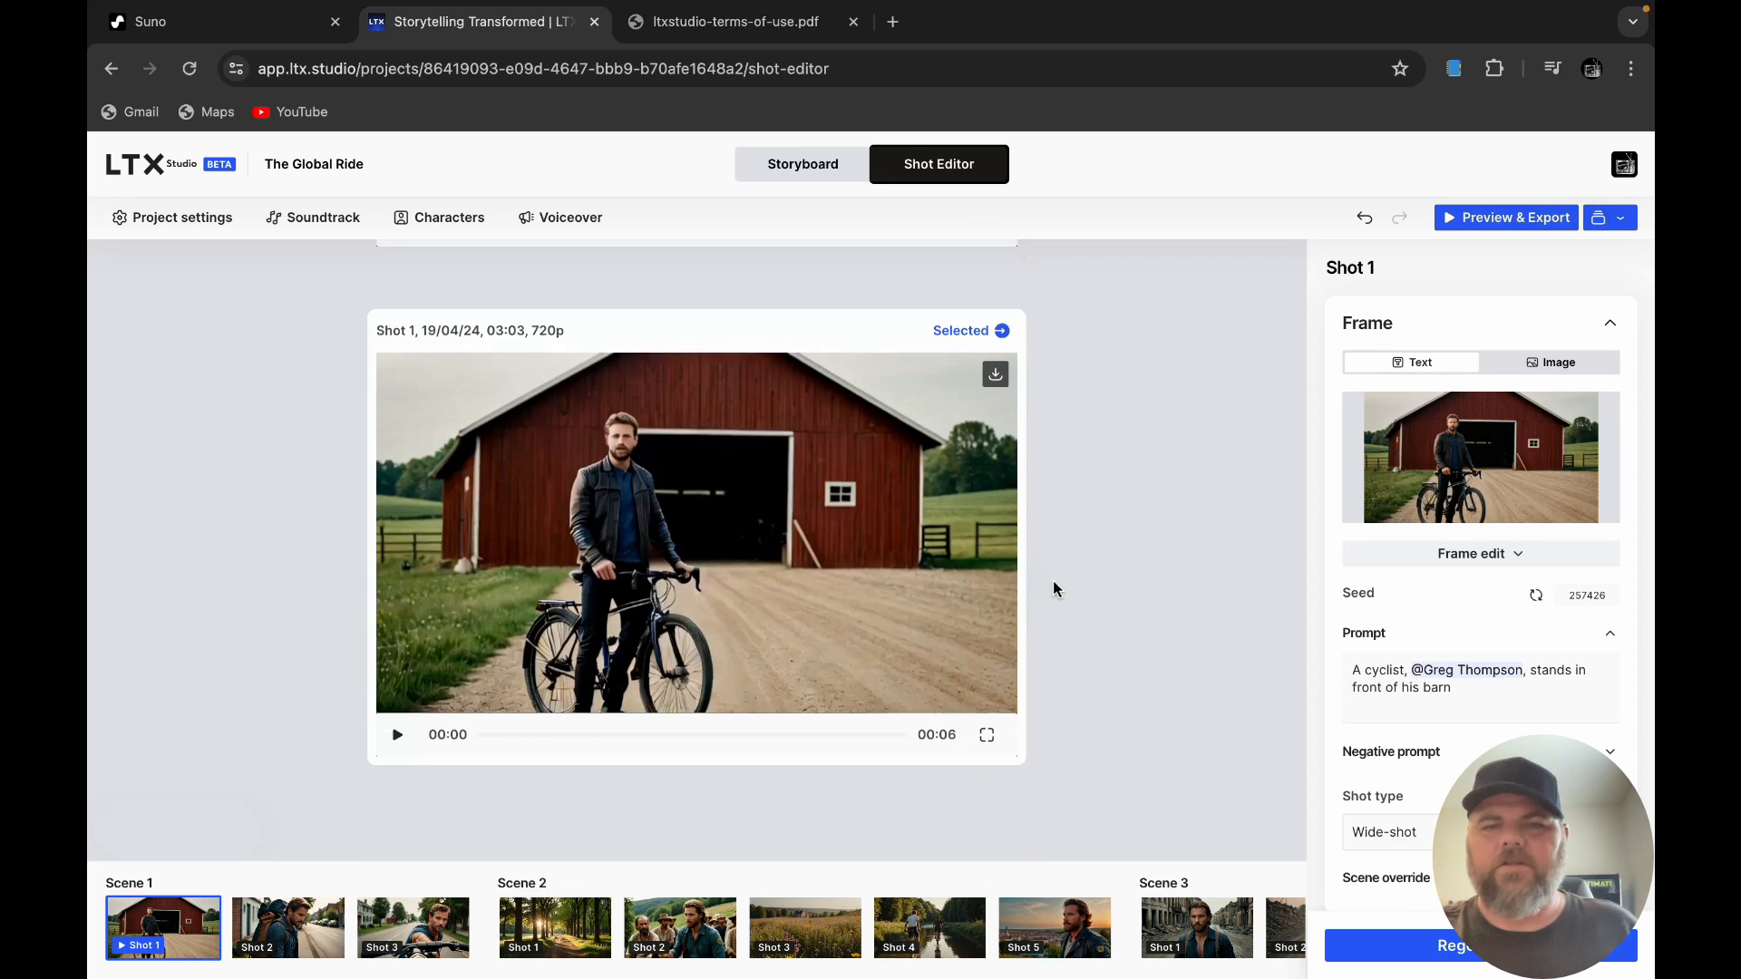
left_click(1537, 596)
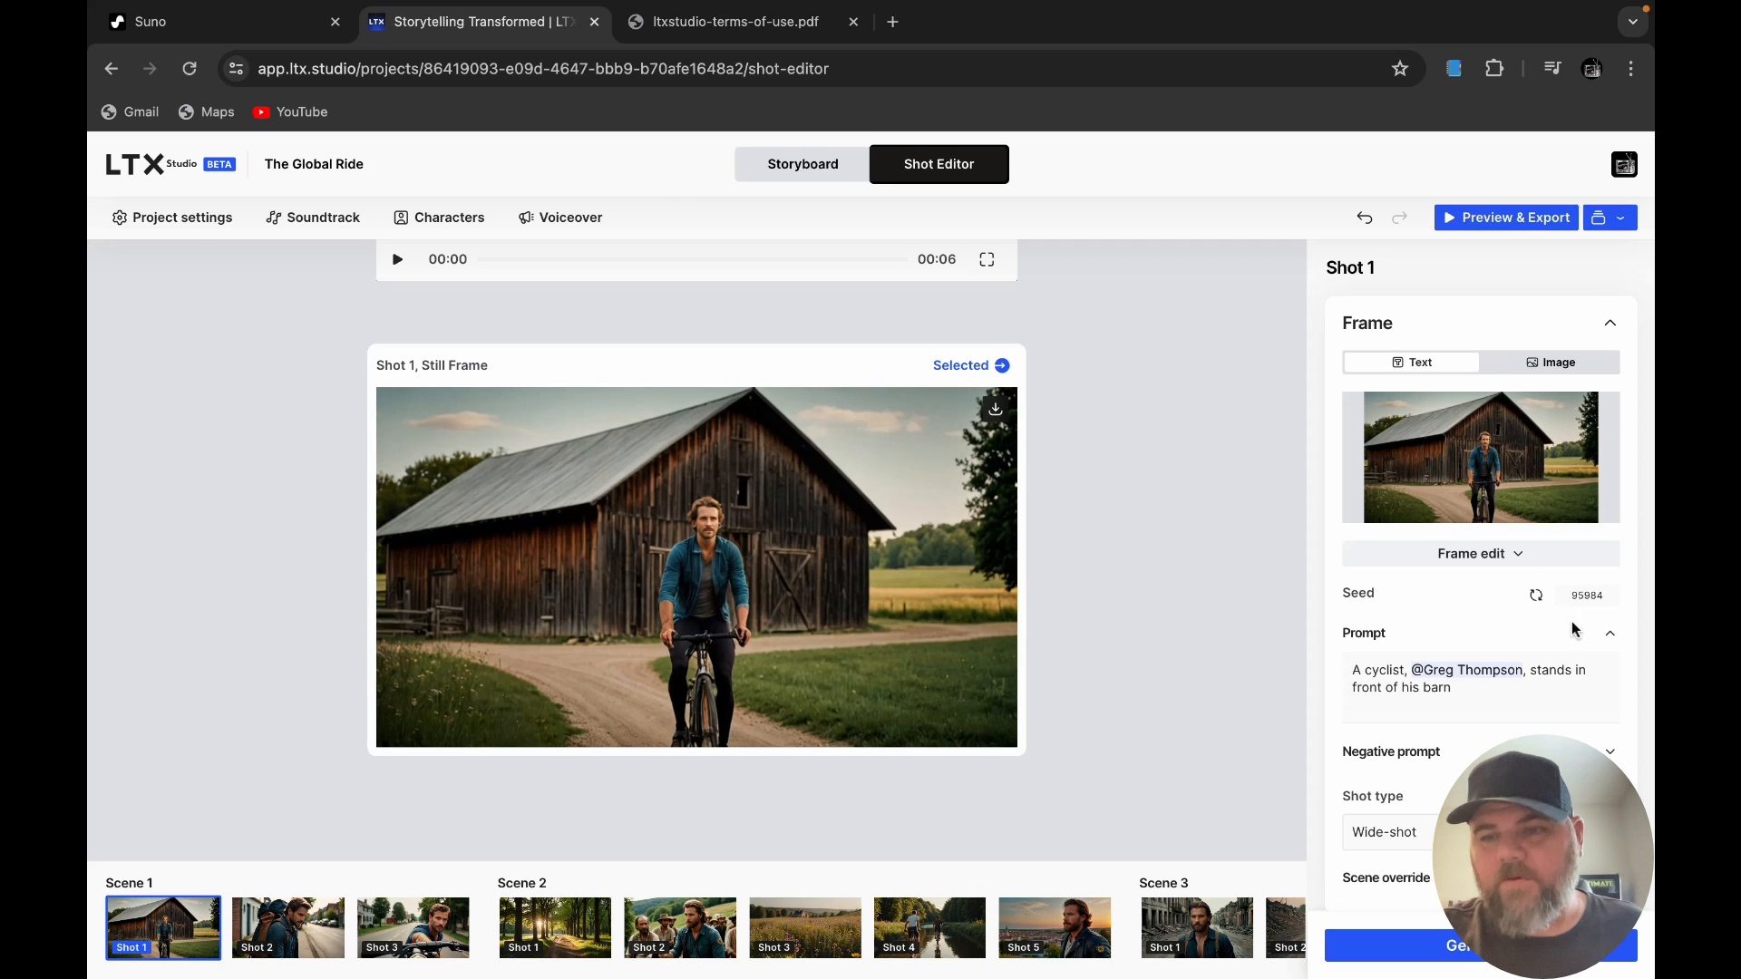
Step: Copy seed 95984 into shot 1's house version dated 19/04/24, 02:58 and regenerate the frame
double_click(1608, 597)
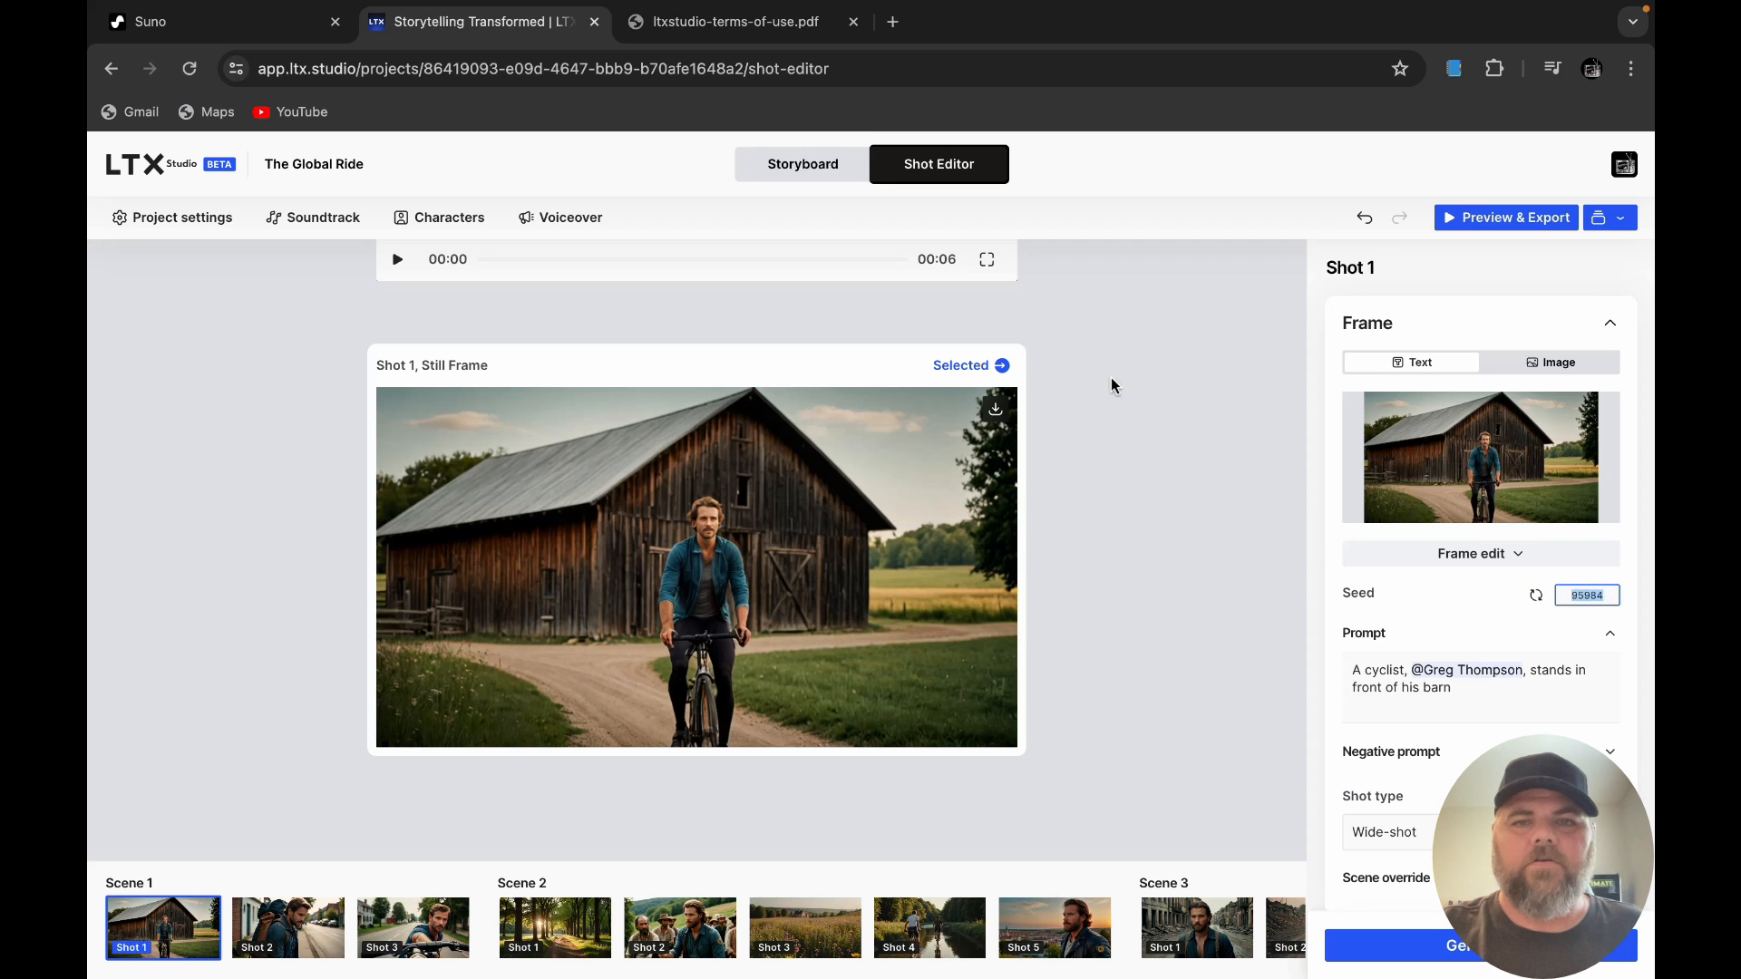
scroll(1144, 355, "up", 10)
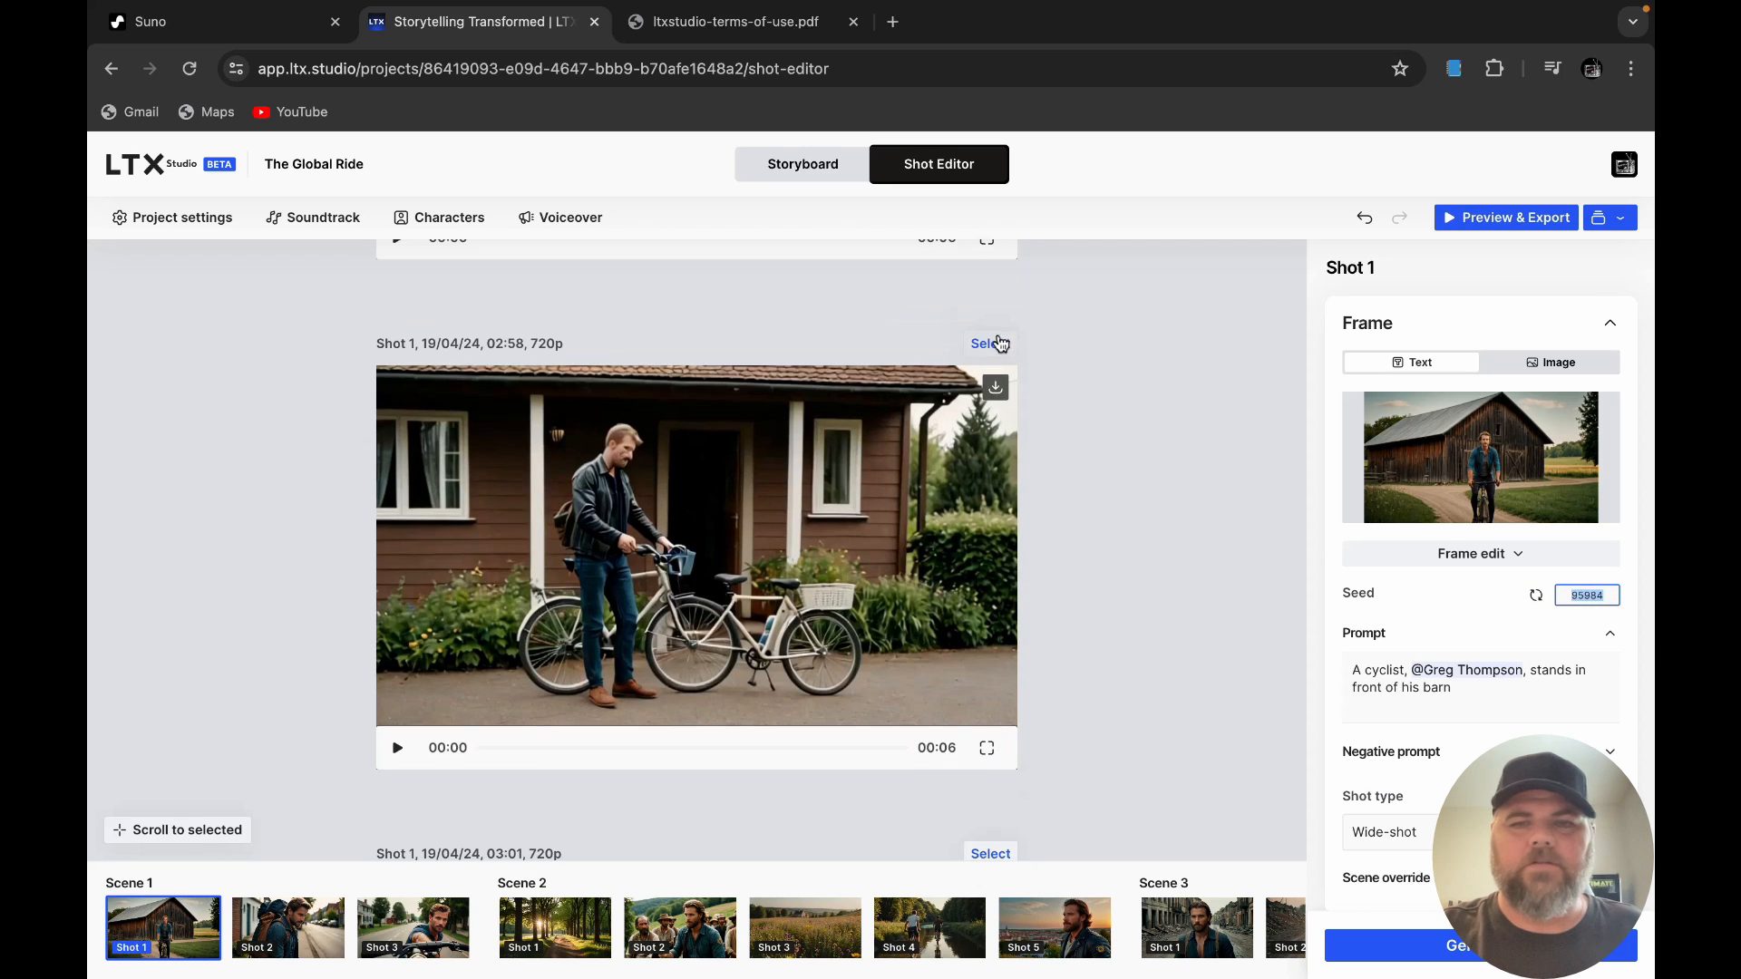
left_click(998, 343)
scroll(1115, 546, "down", 10)
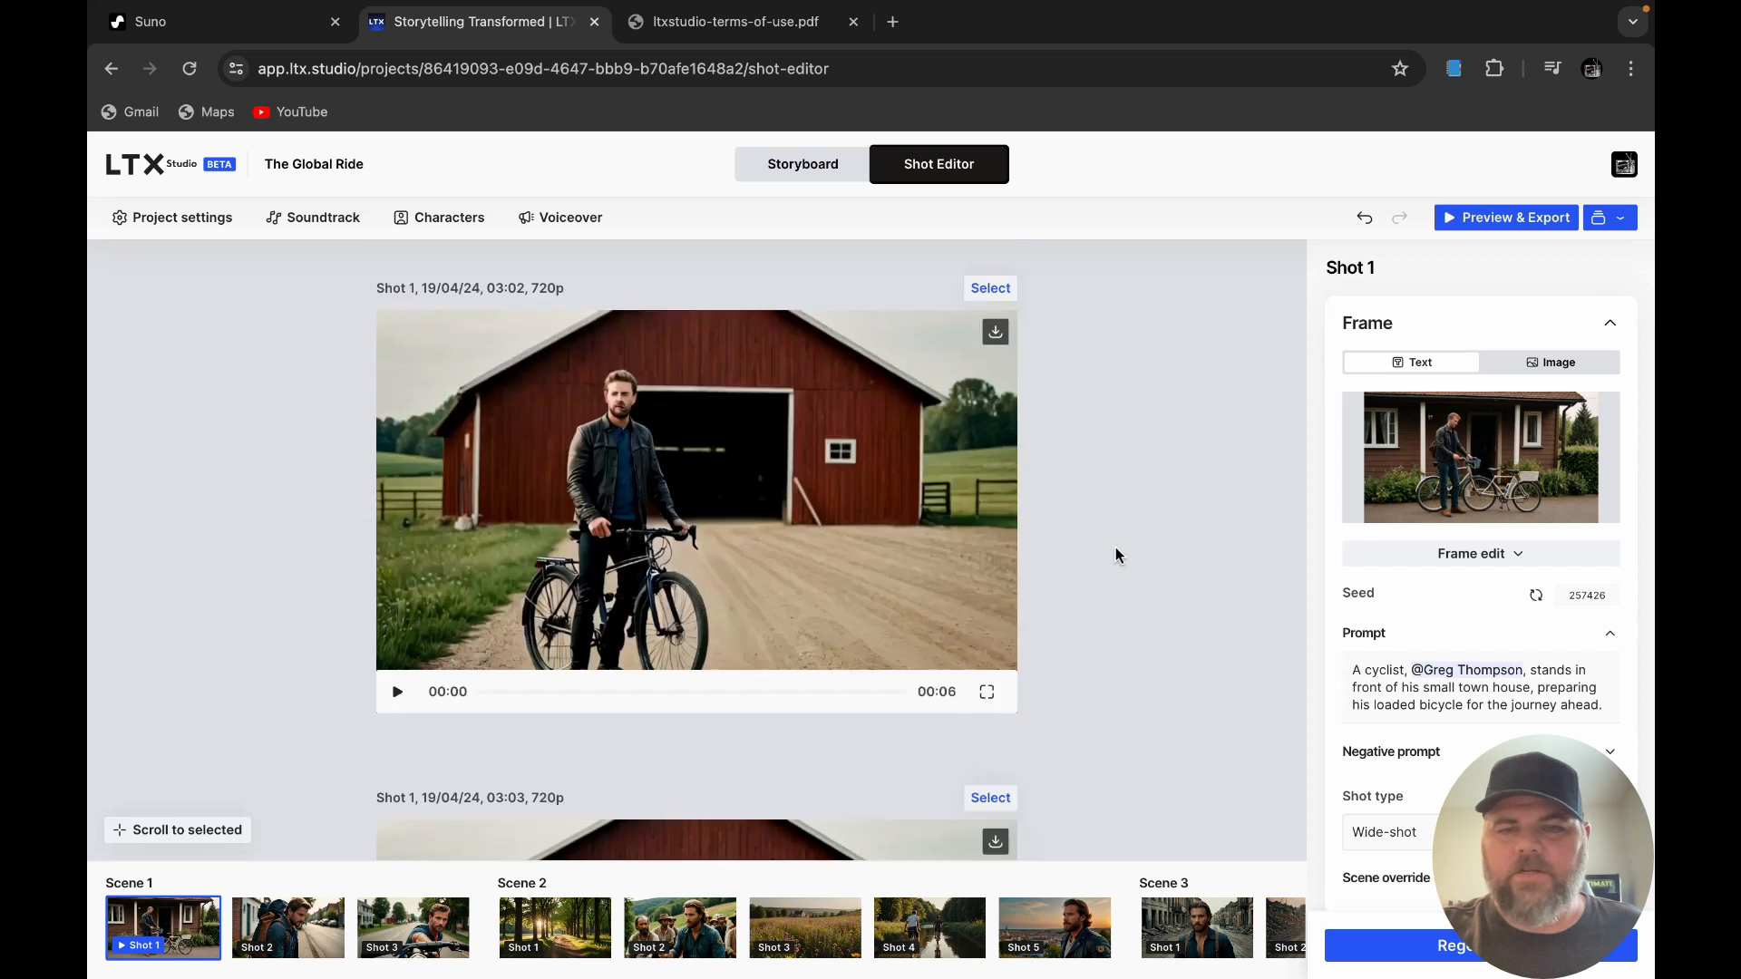
scroll(1115, 547, "up", 10)
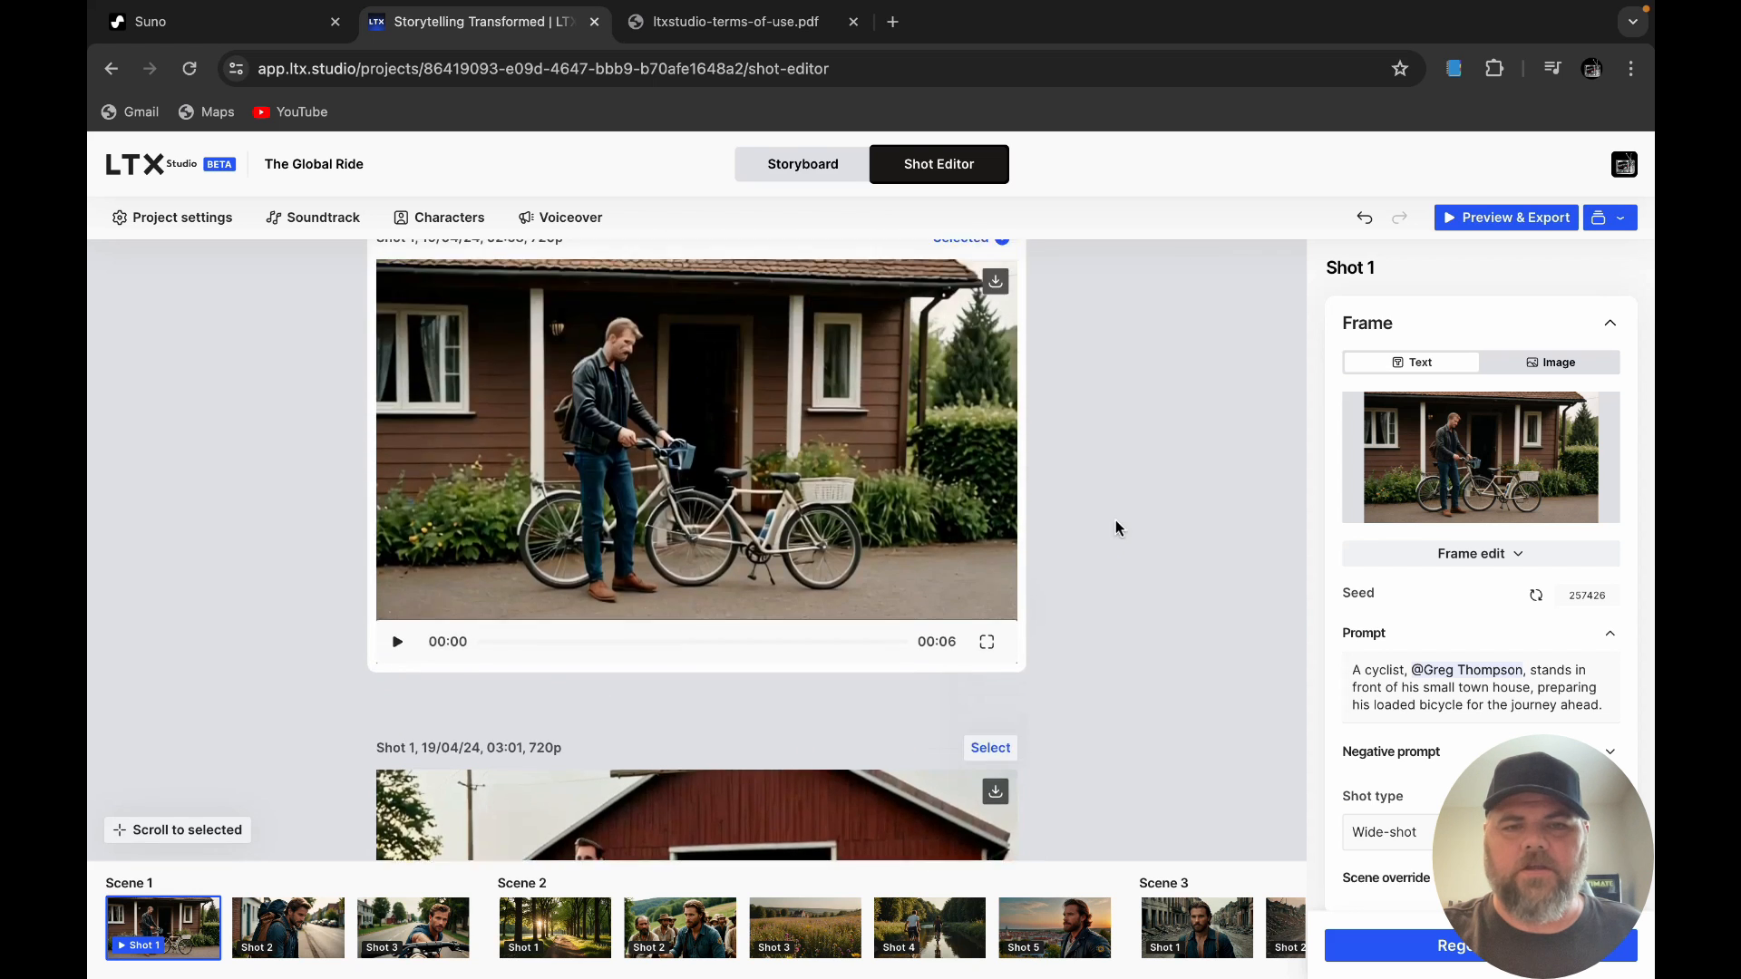
scroll(1115, 529, "down", 10)
left_click(1601, 596)
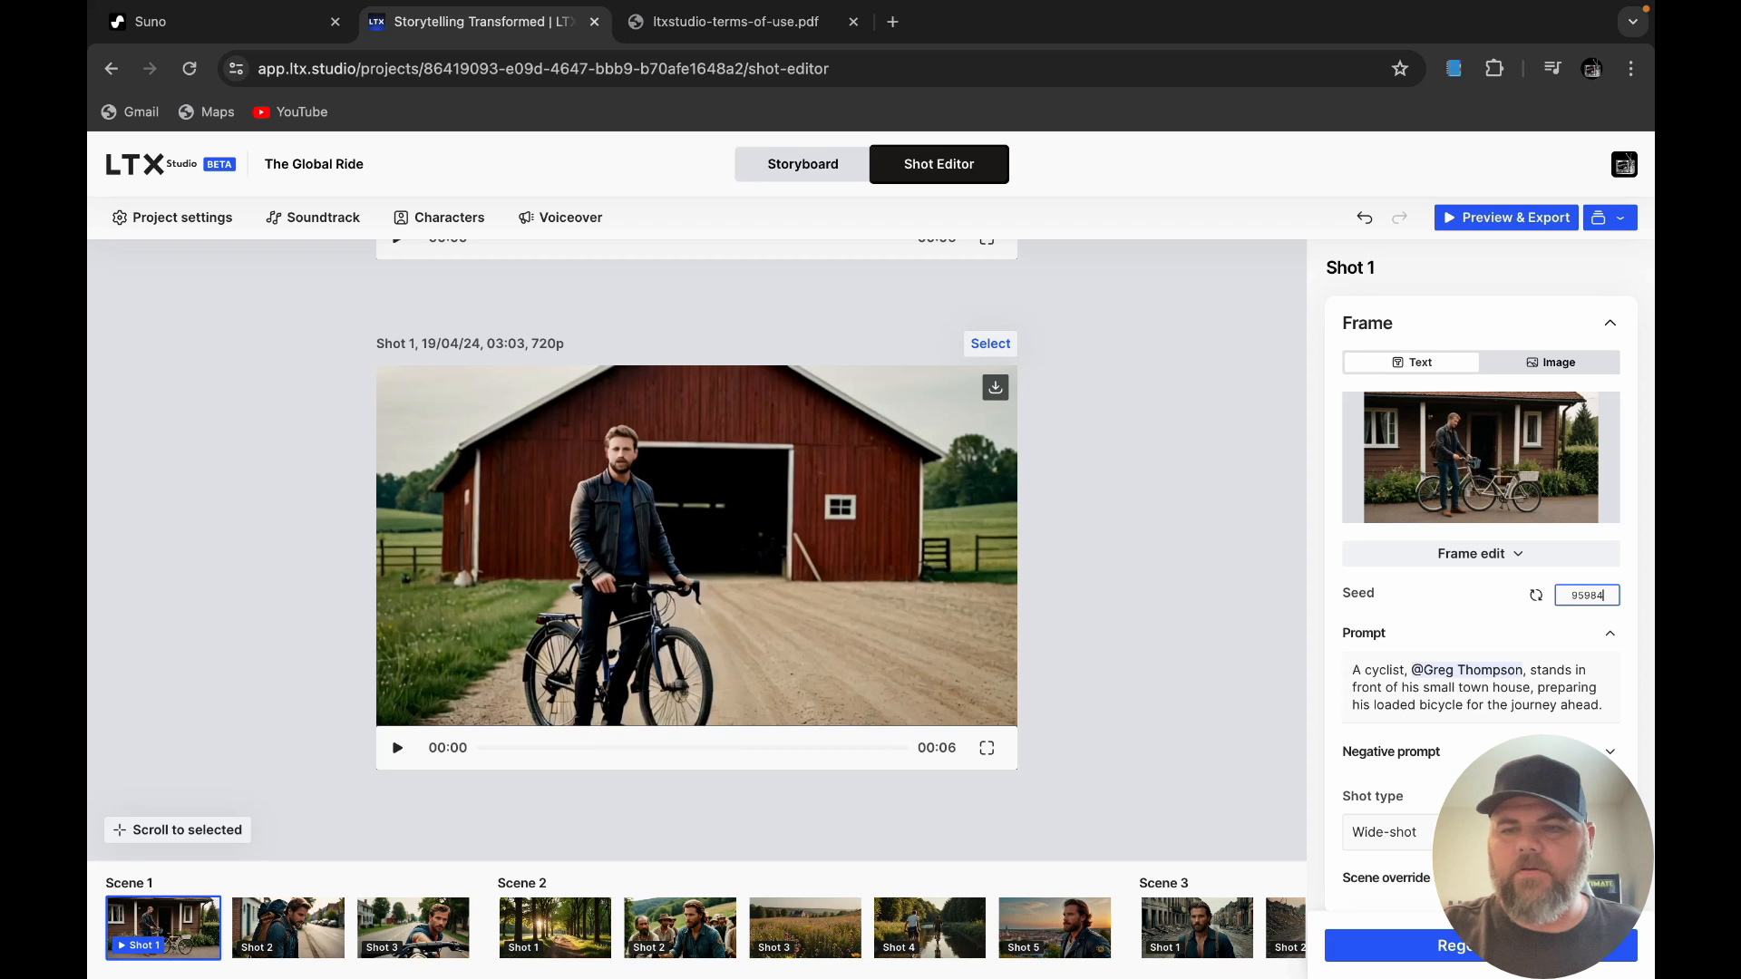
left_click(1480, 946)
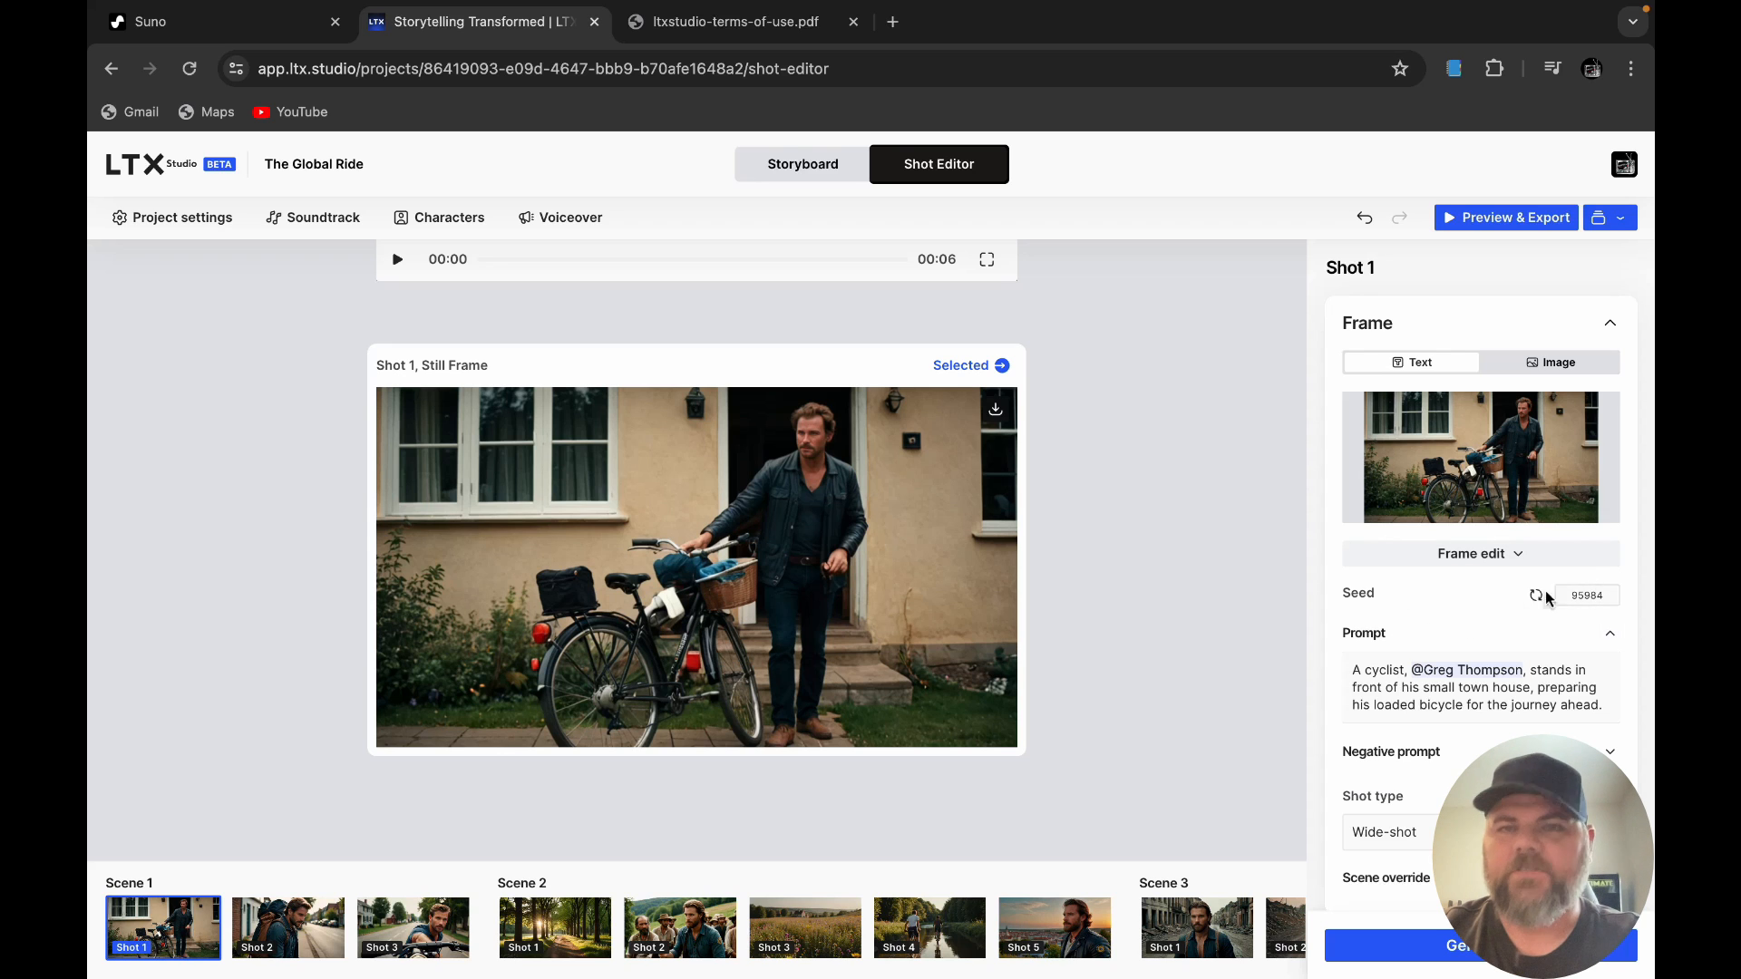
Step: Return to the storyboard and open scene 1's first shot frame for removing objects
scroll(1203, 599, "up", 5)
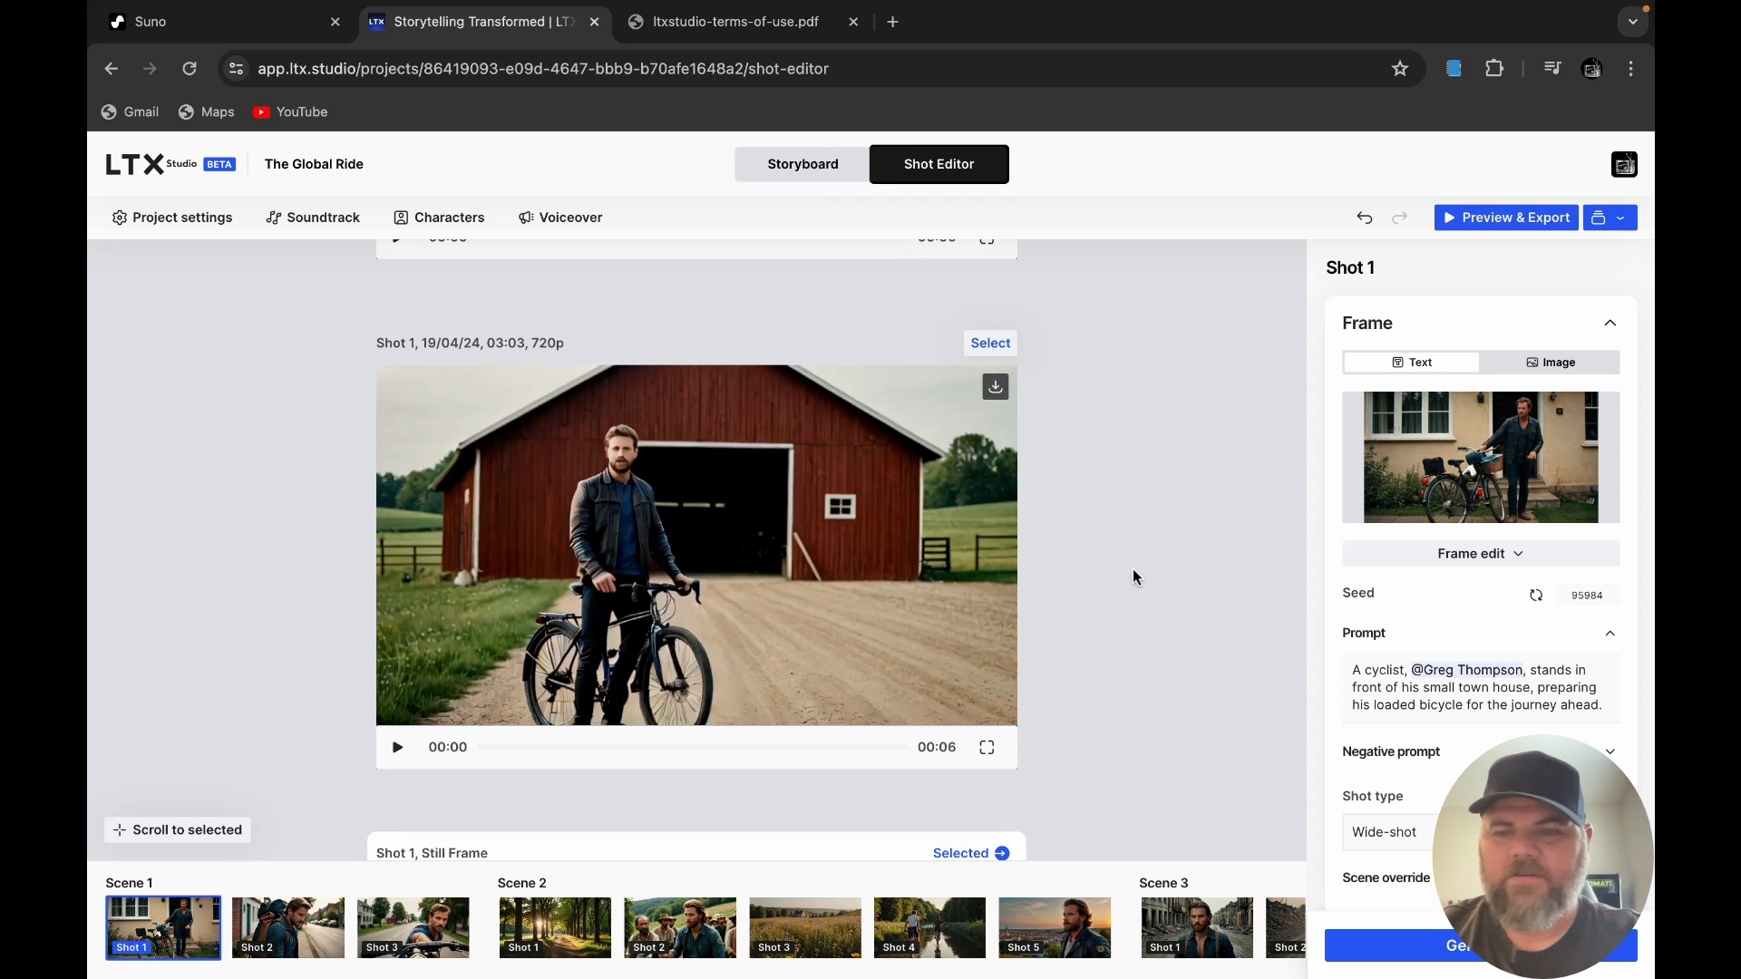
scroll(1133, 571, "down", 5)
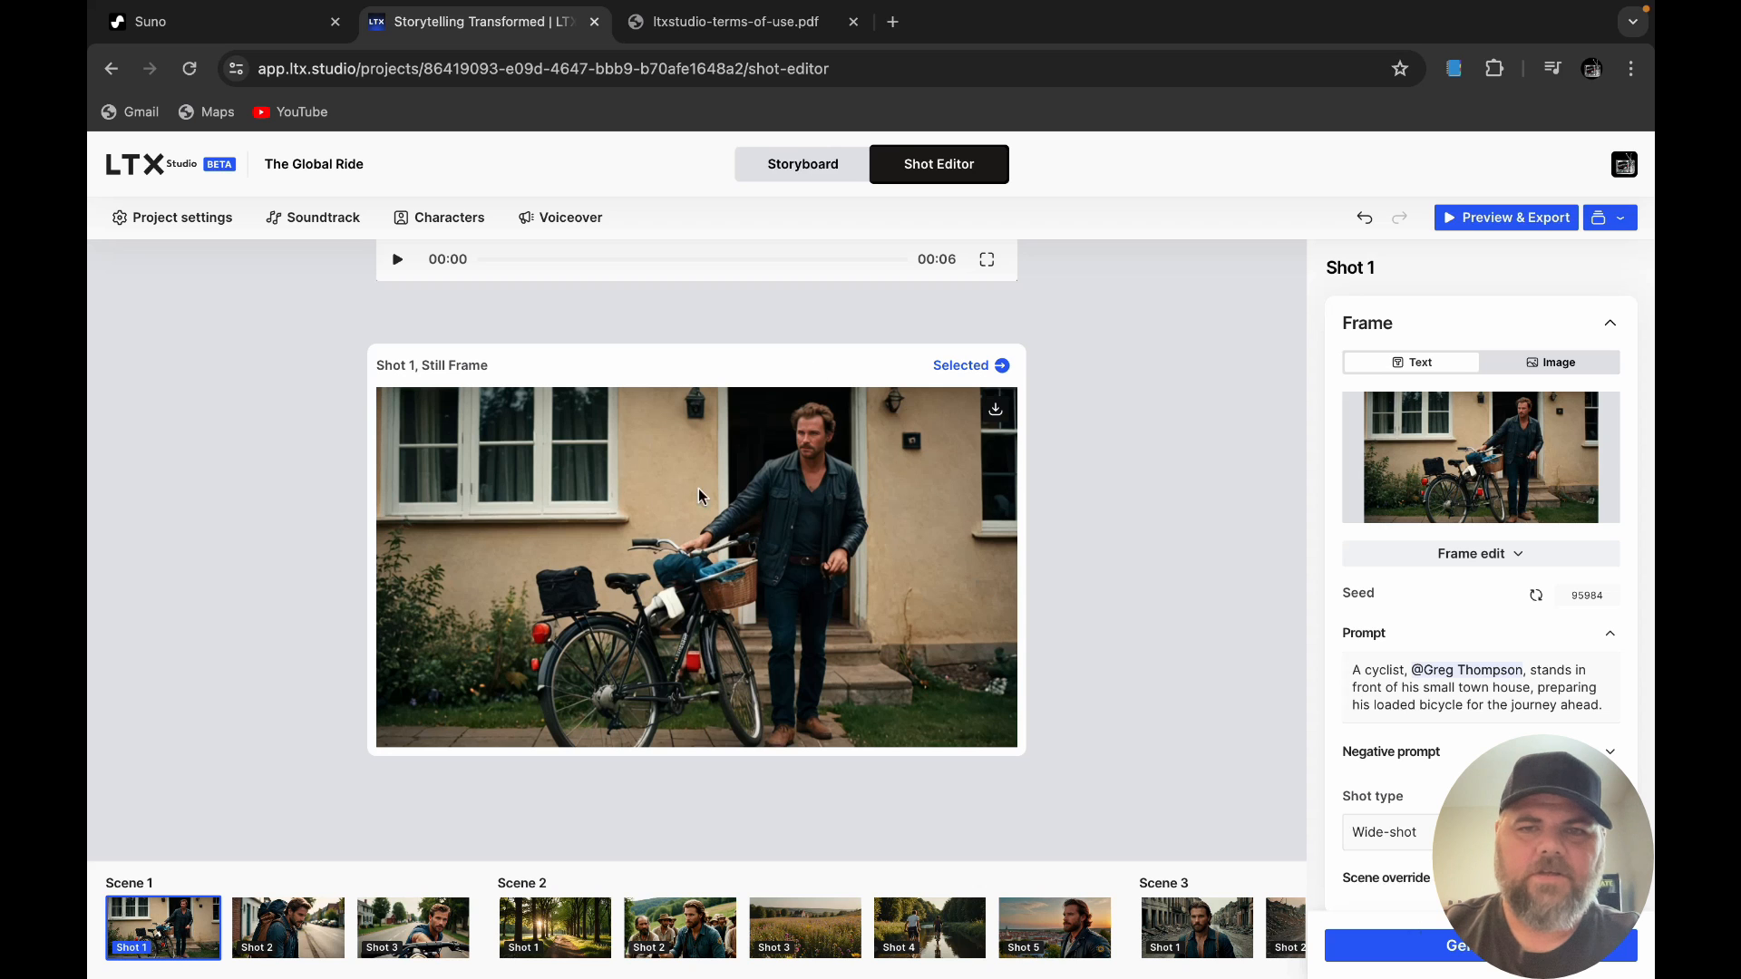
left_click(798, 162)
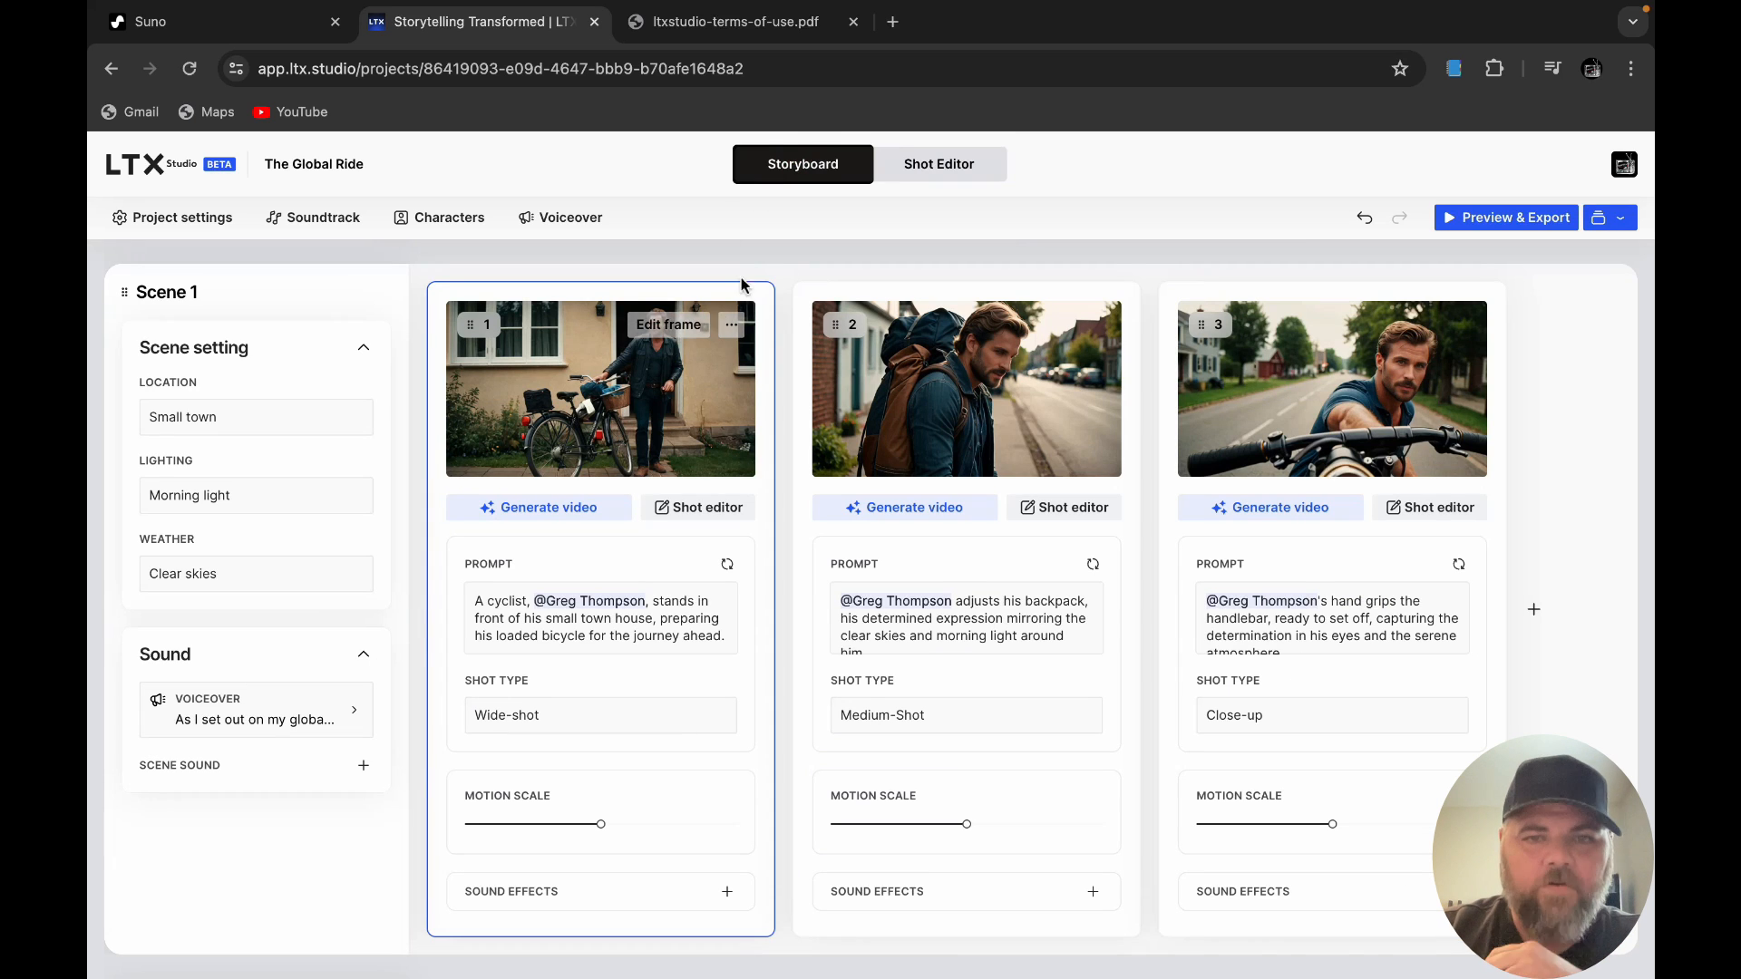
left_click(732, 326)
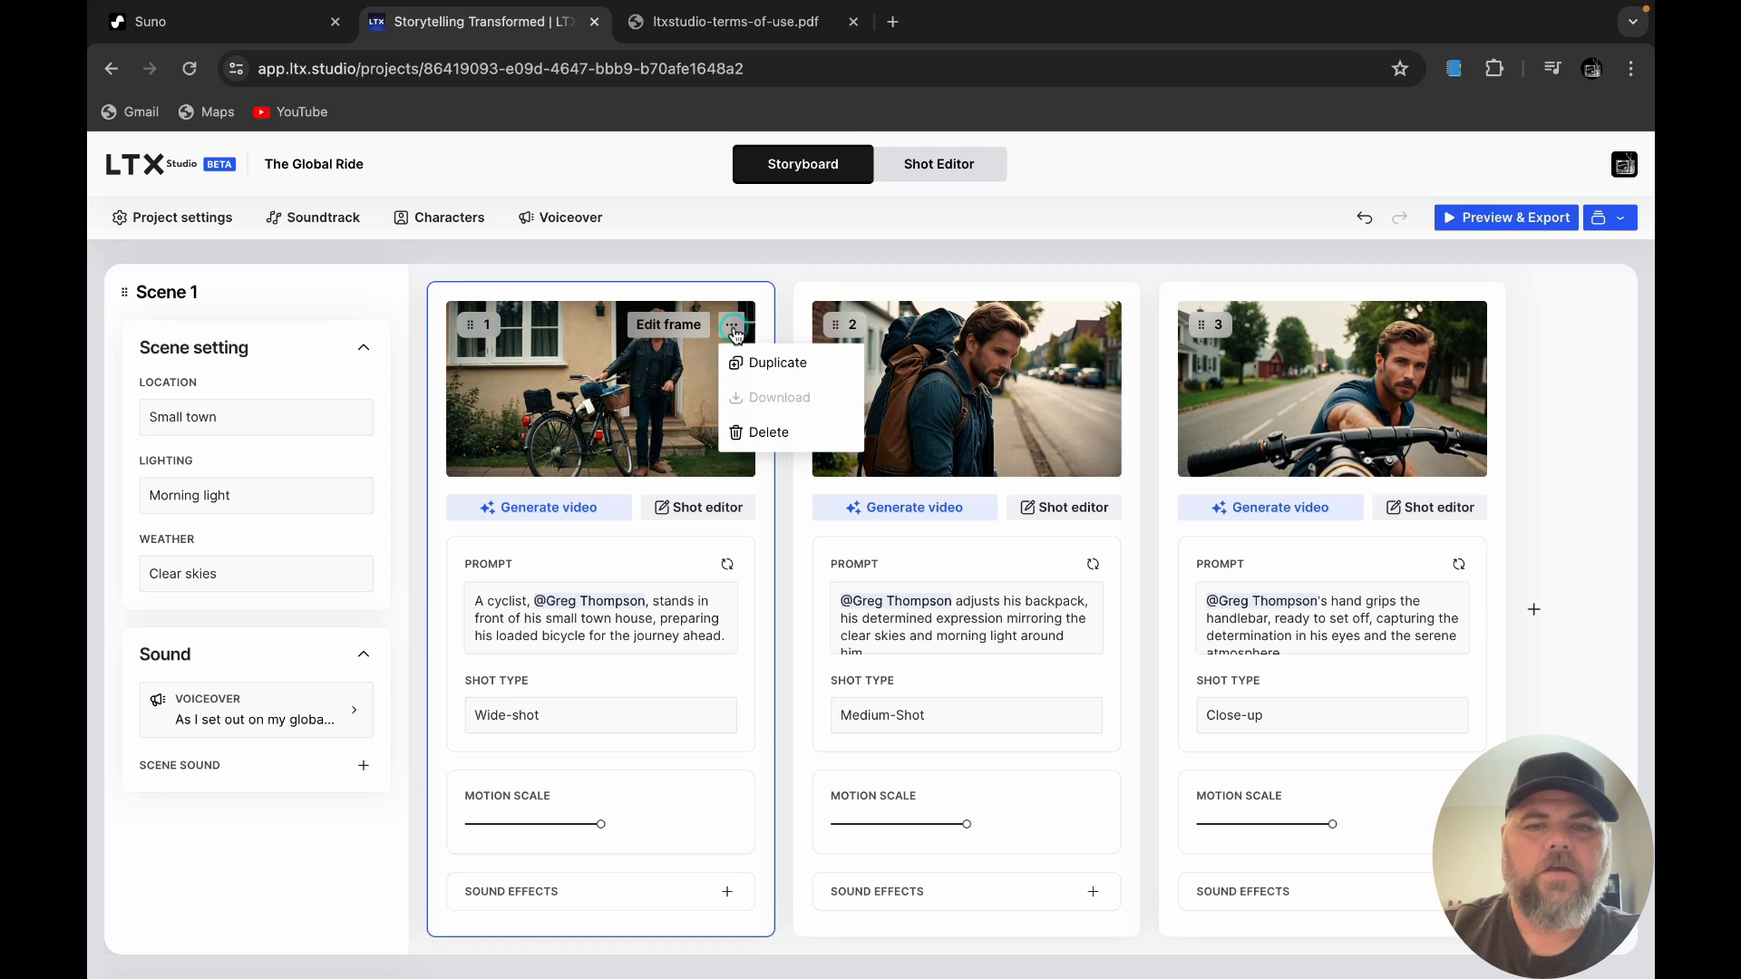
left_click(681, 365)
left_click(688, 332)
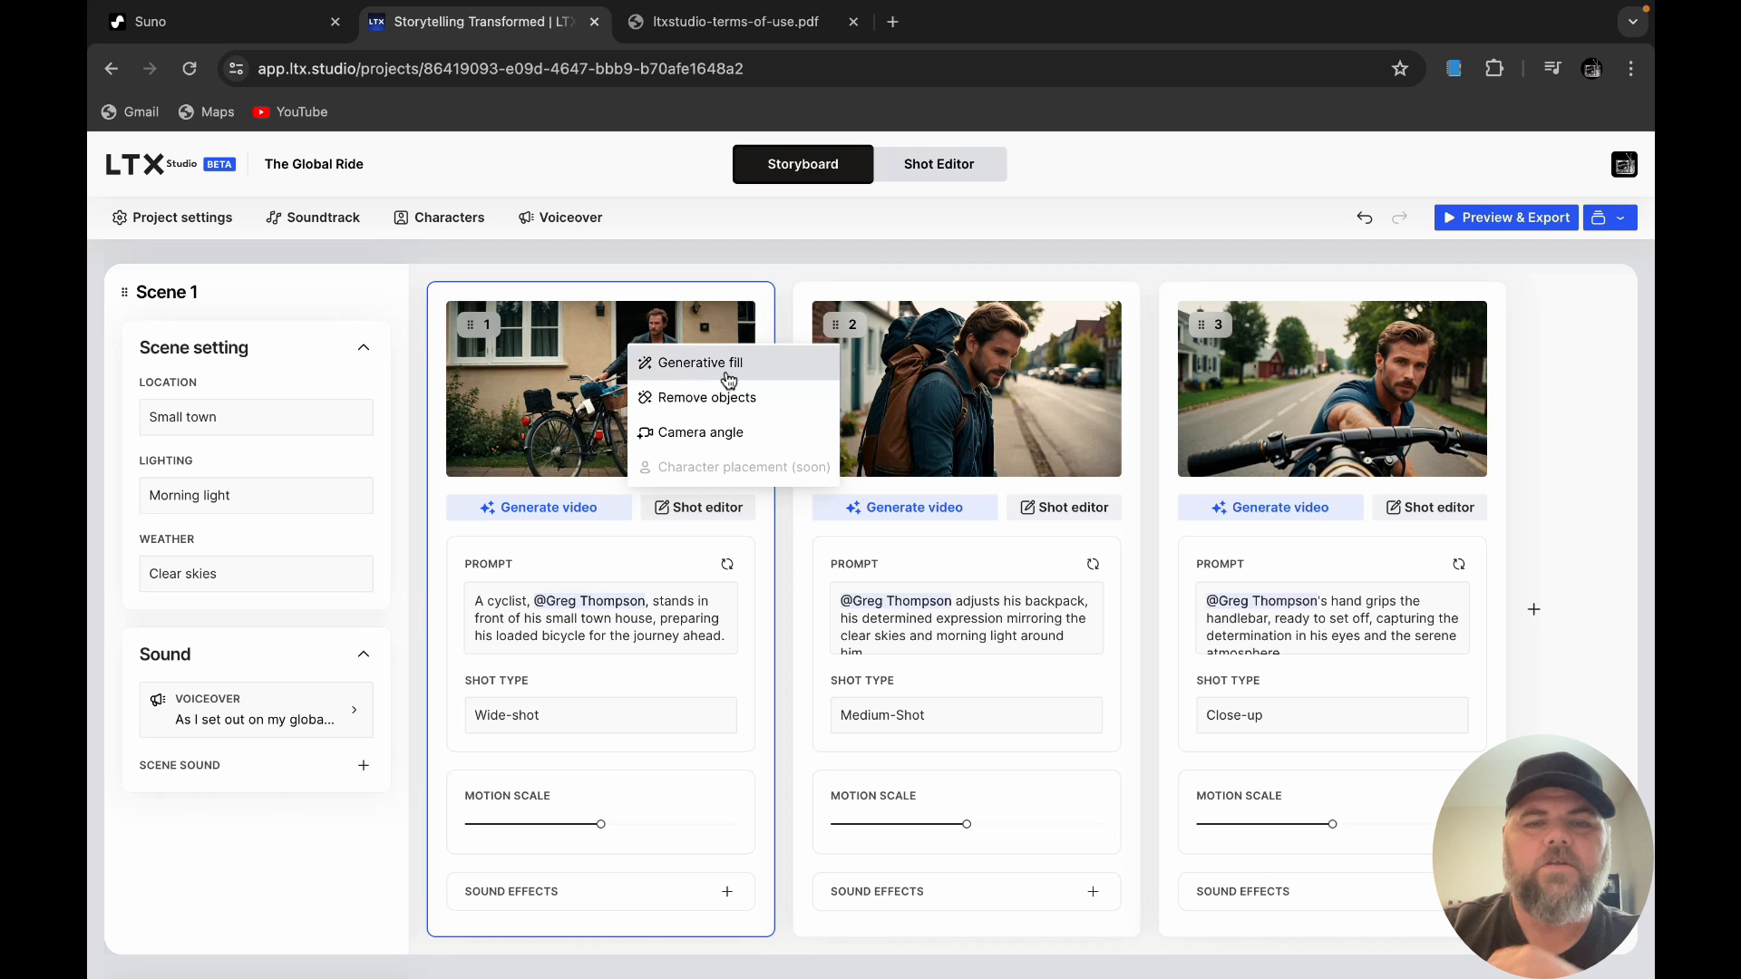
left_click(736, 399)
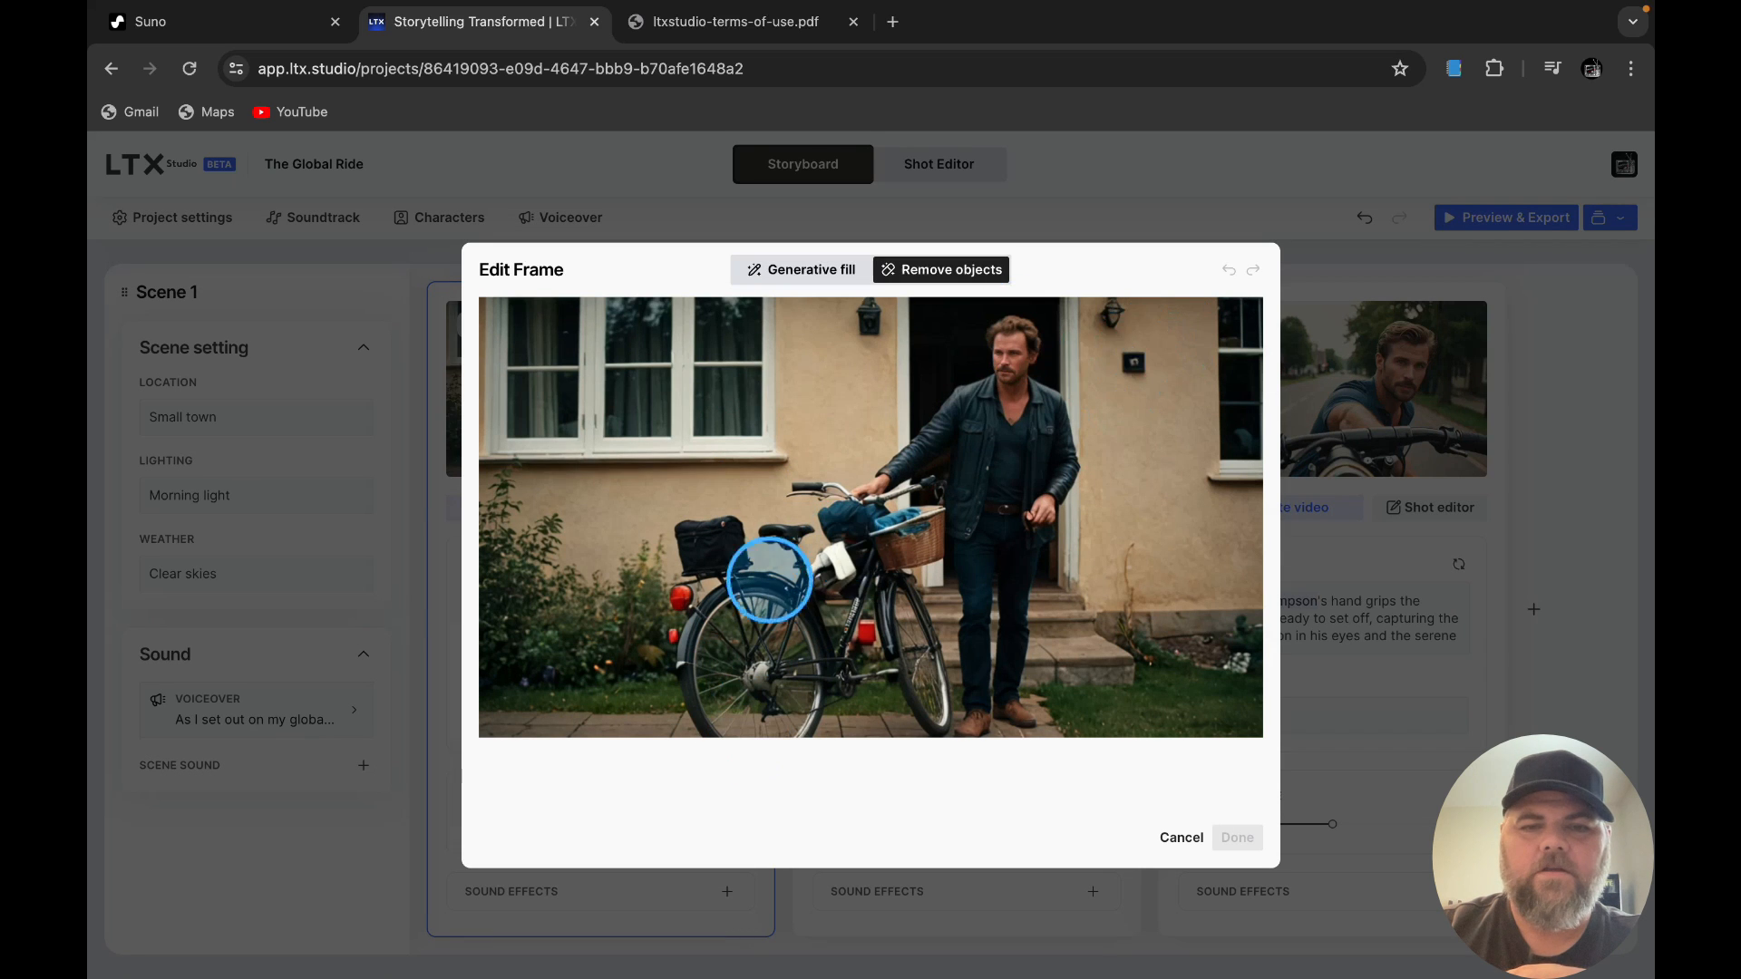
Step: Remove the two wall lamps on either side of the doorway and apply the edit to the frame
left_click(1123, 329)
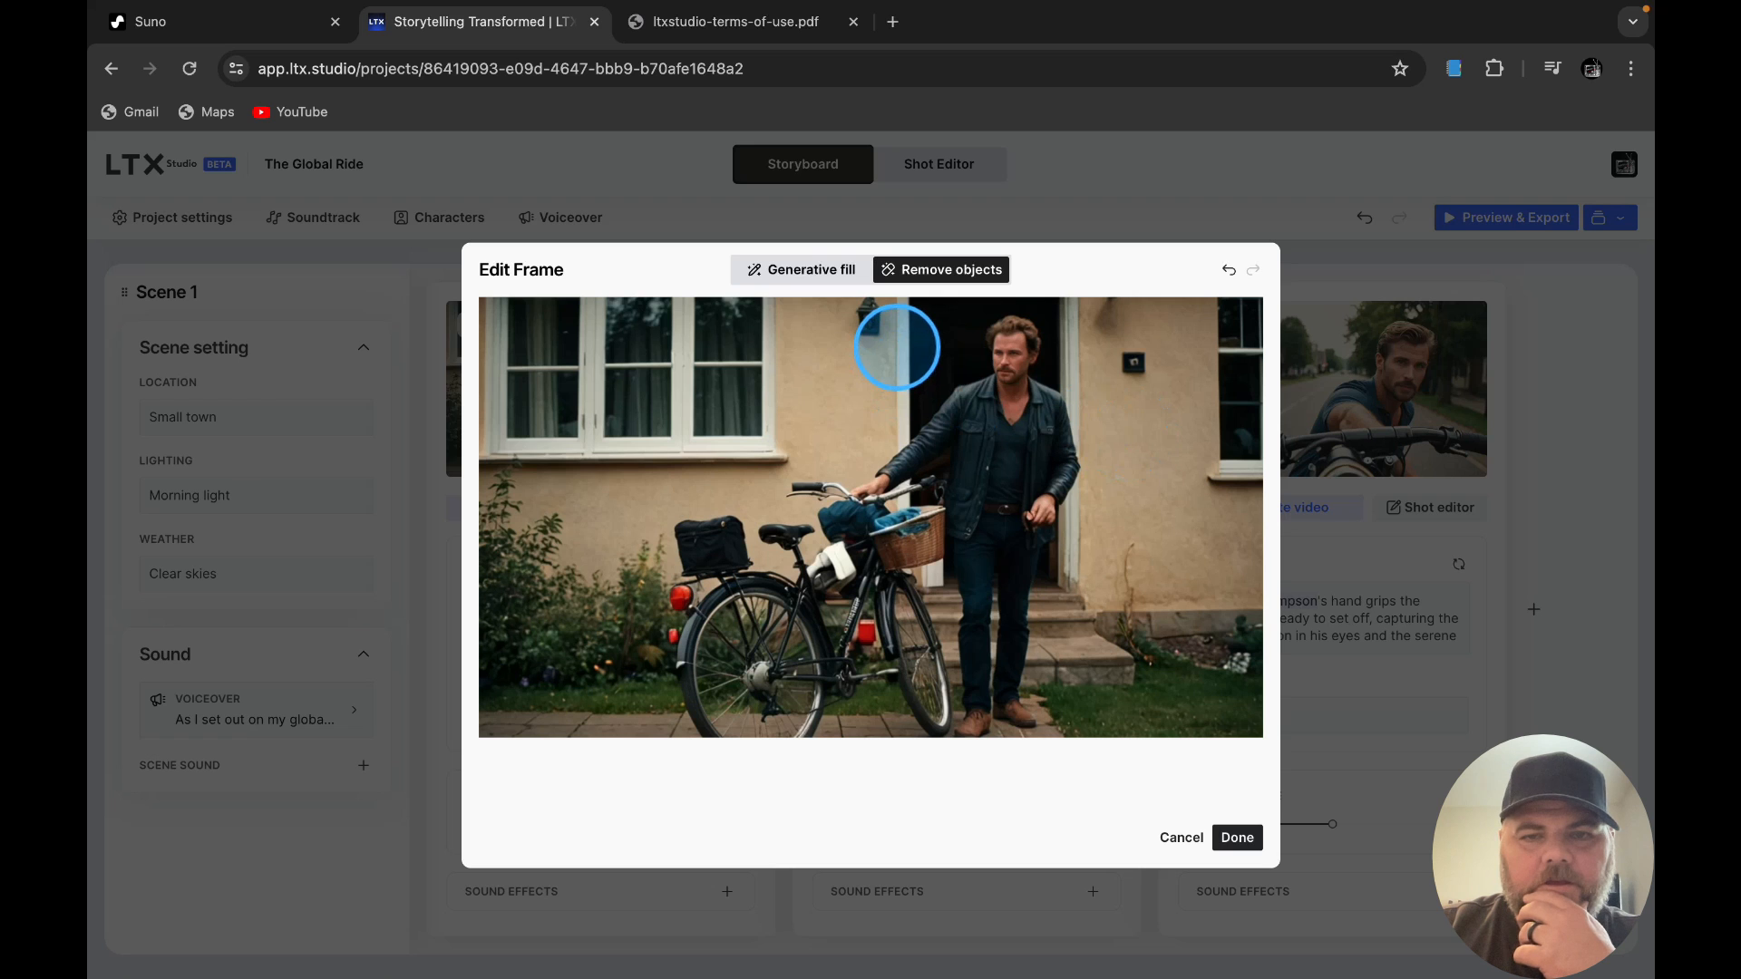
left_click(872, 322)
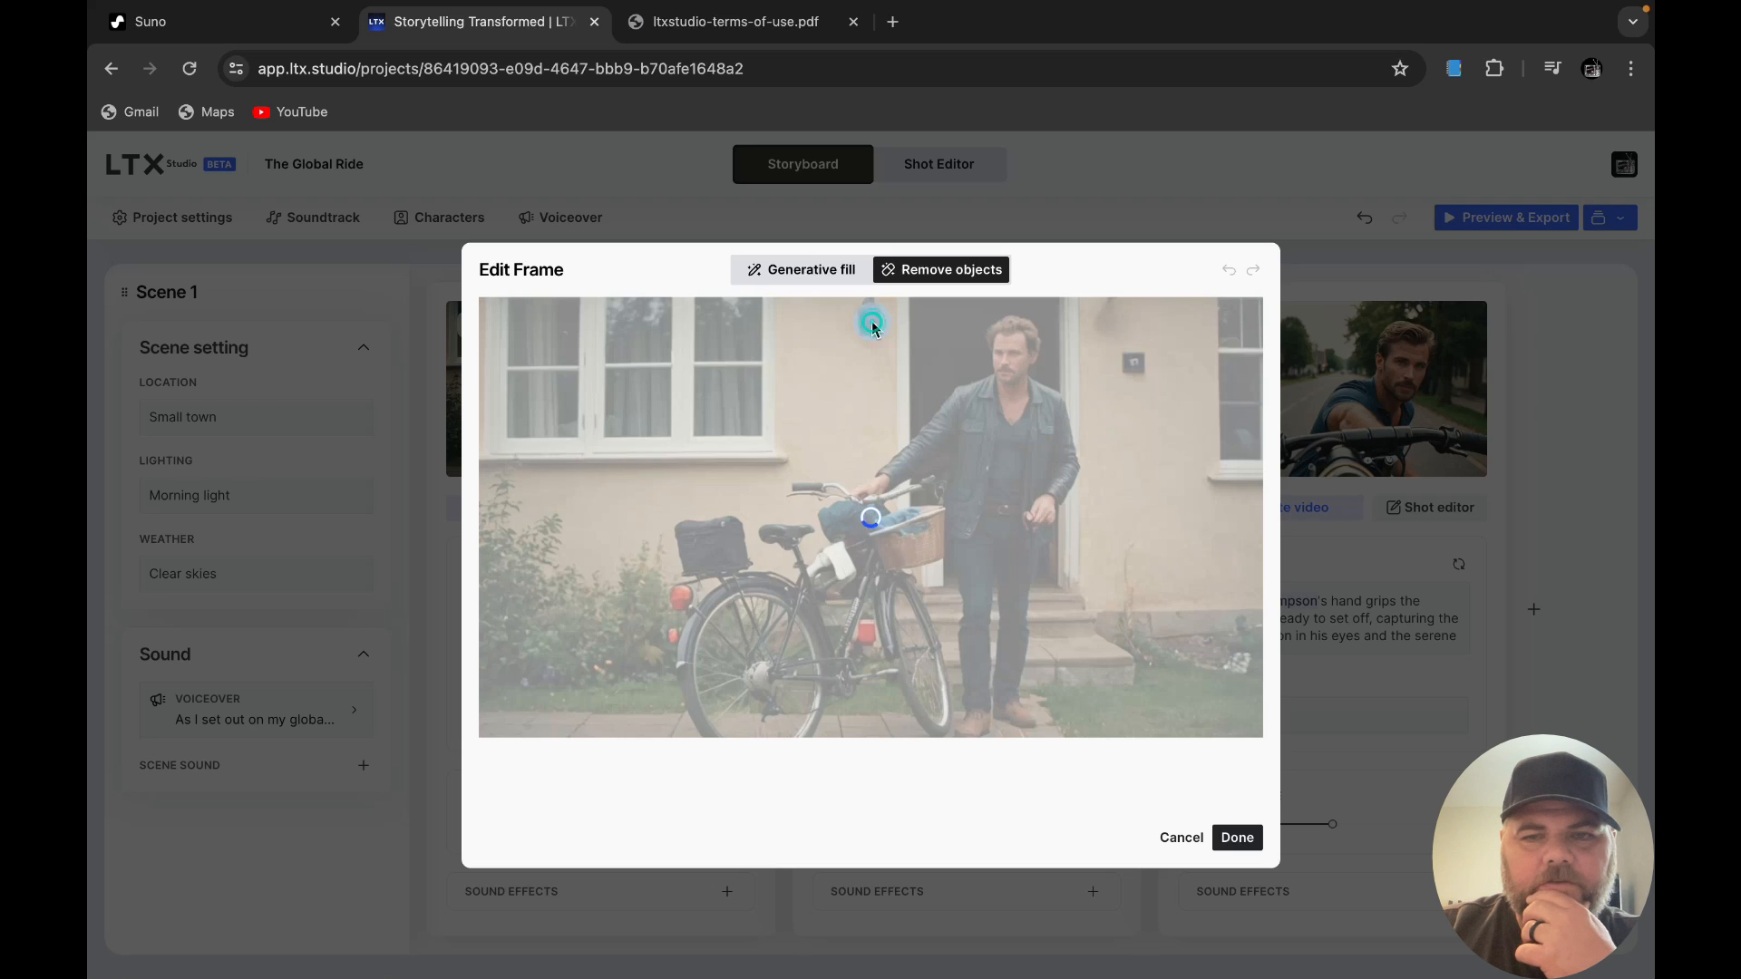
left_click(872, 312)
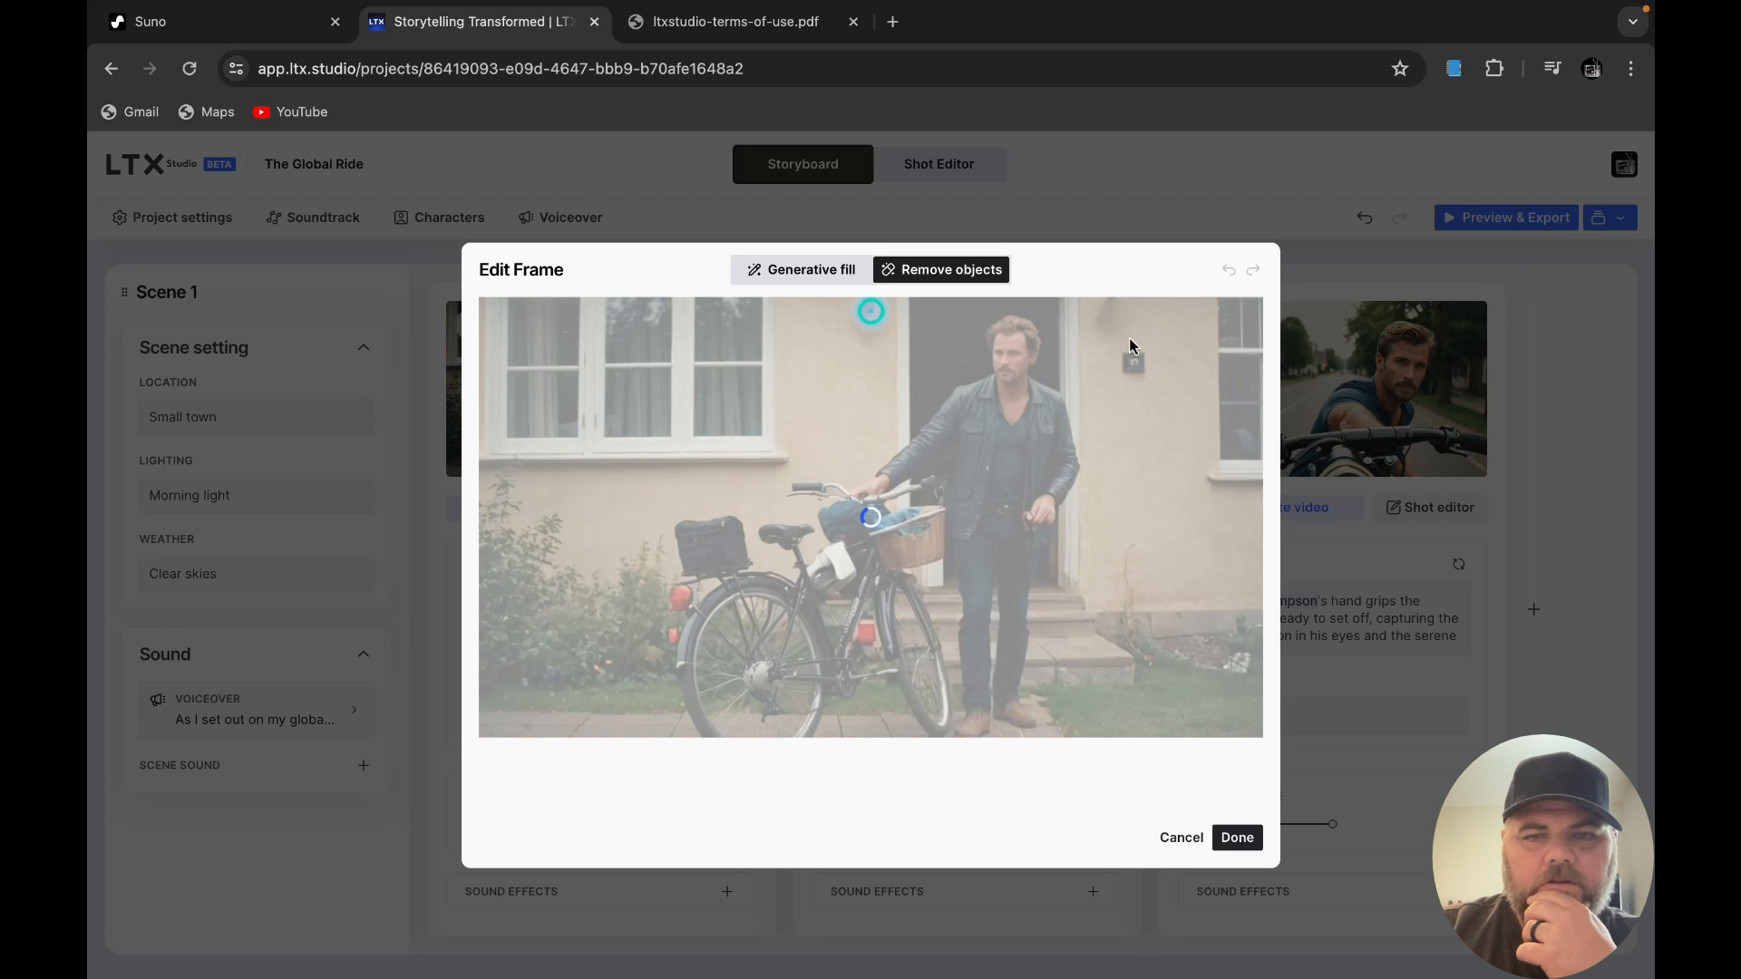
left_click(1116, 315)
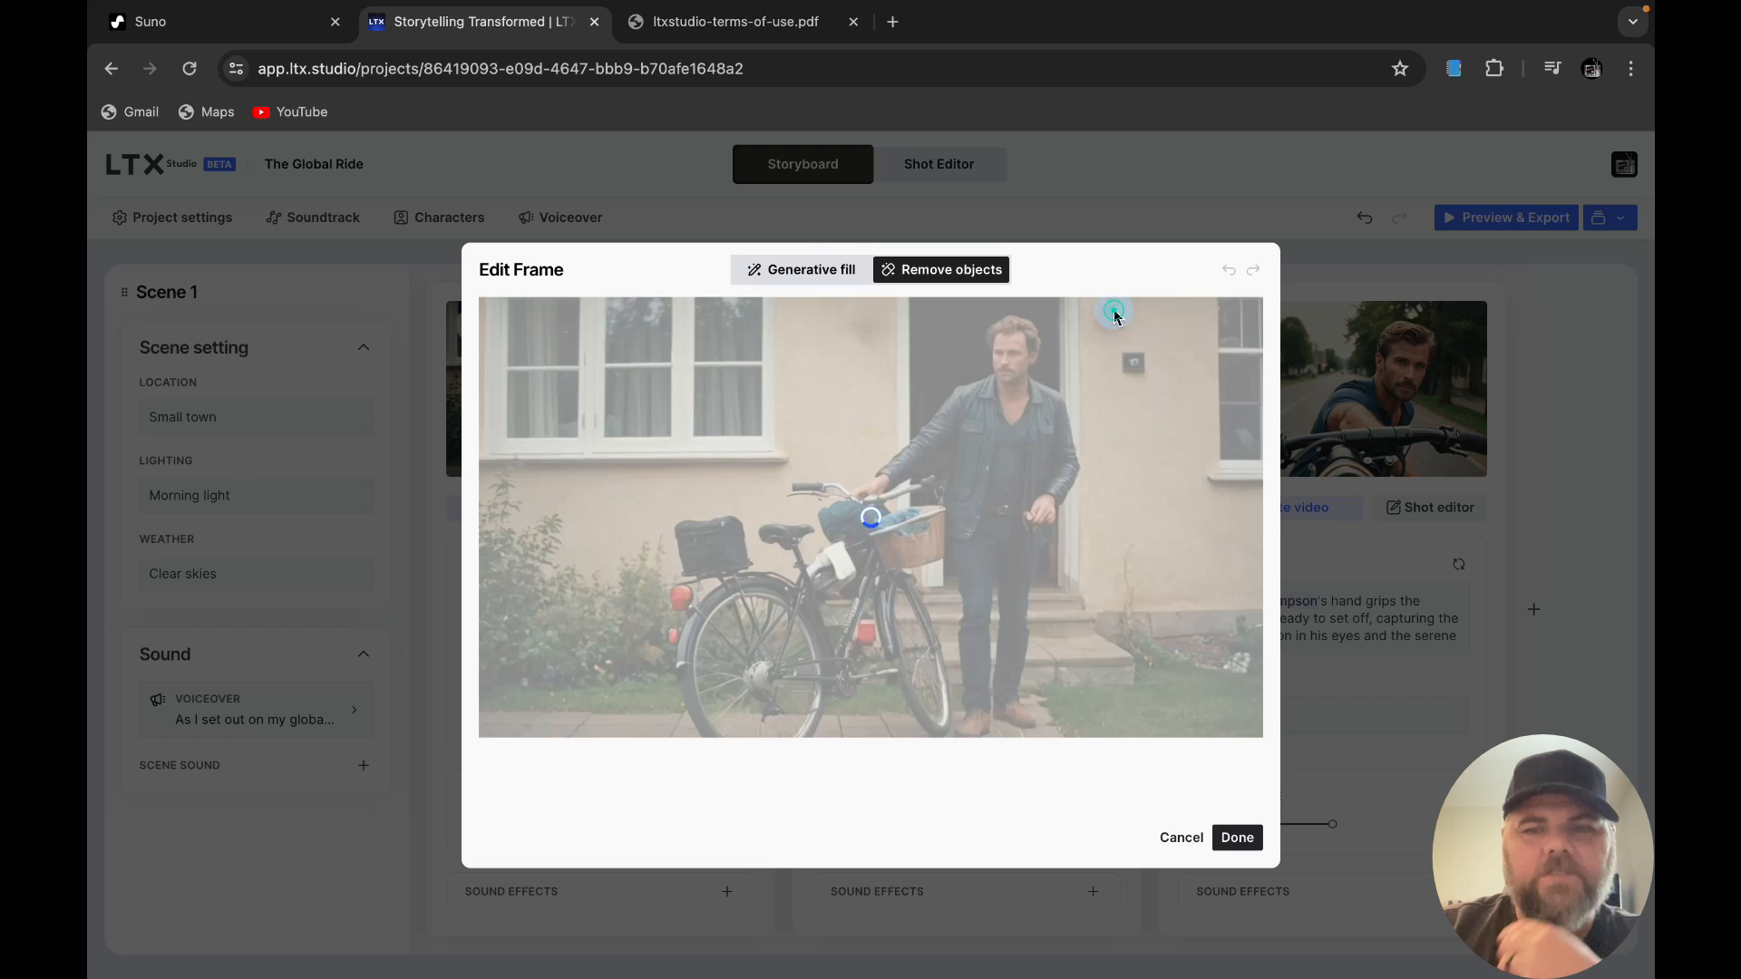
left_click(1237, 836)
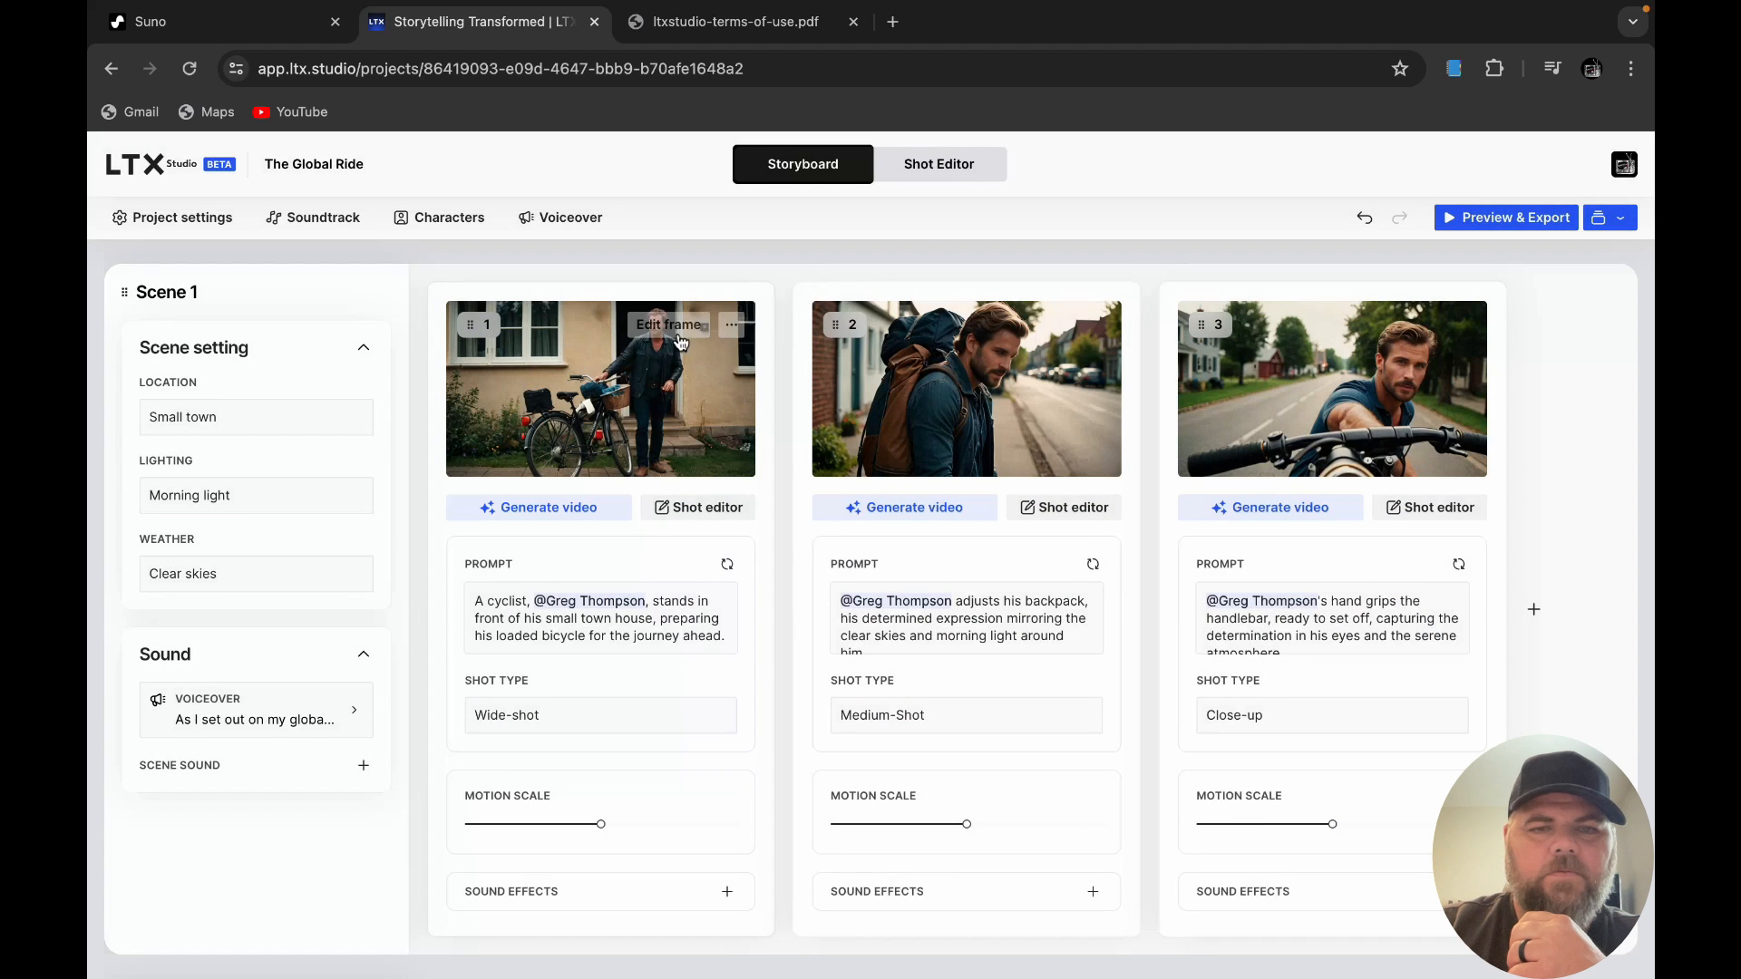
Step: Use Generative fill on shot 1's frame to add an "outdoor light" on the wall between the window and the doorway
left_click(695, 326)
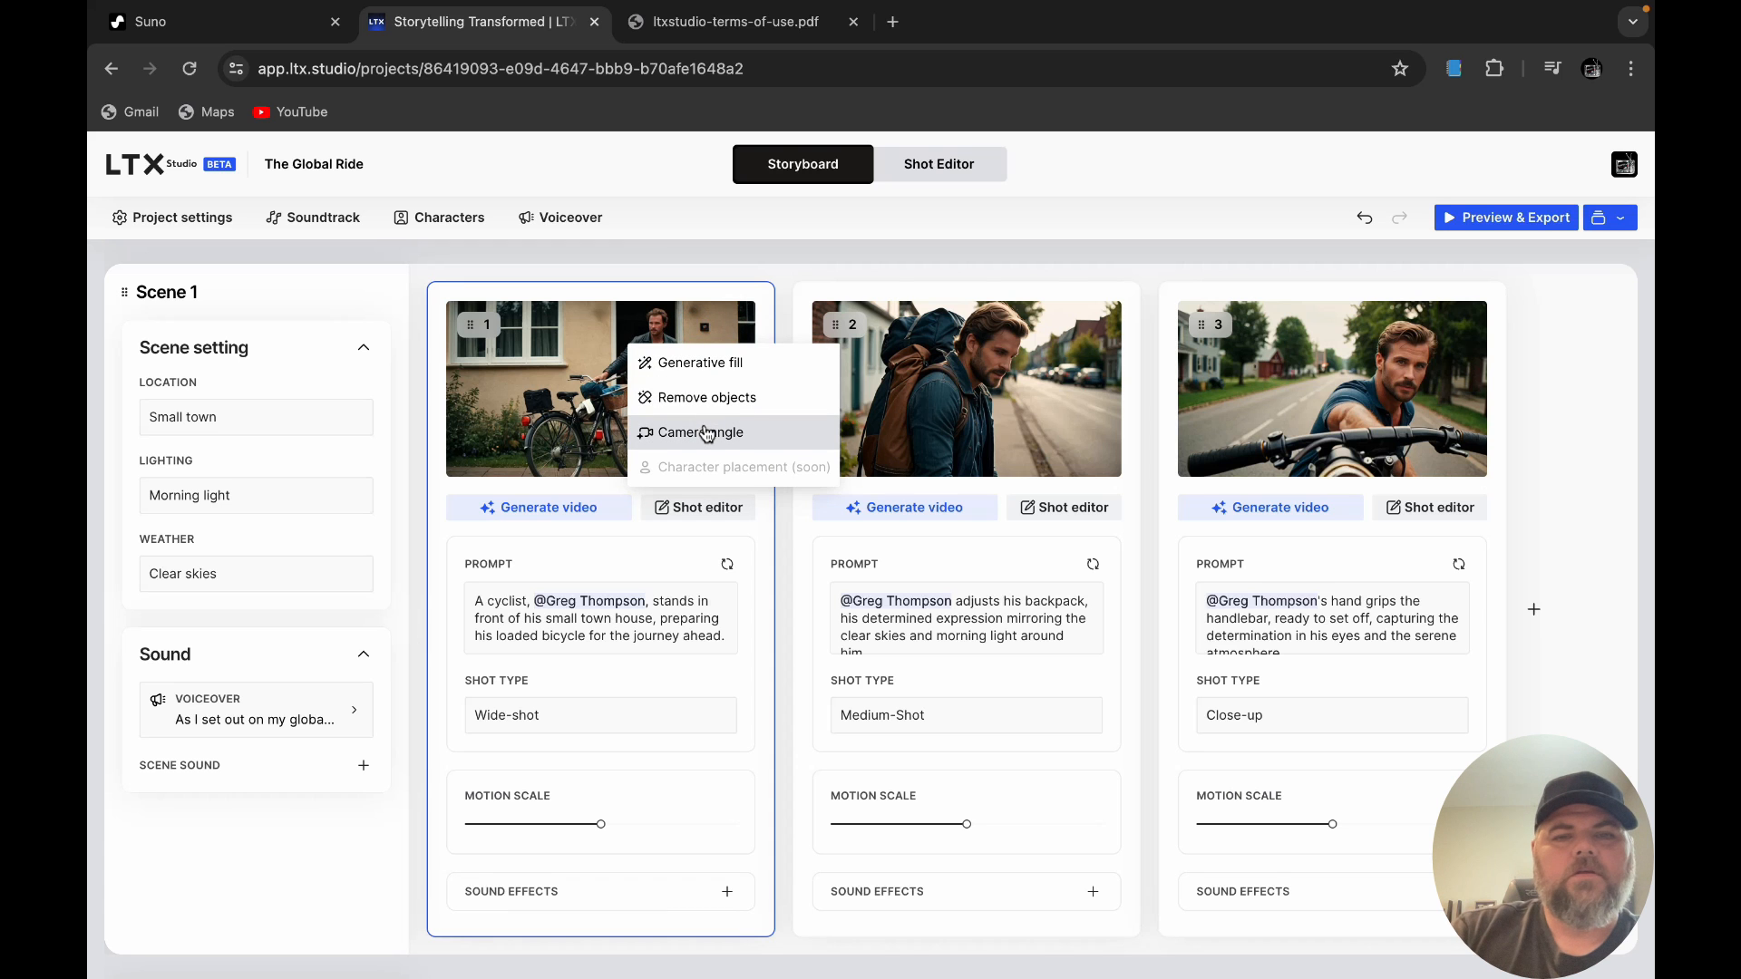
left_click(750, 365)
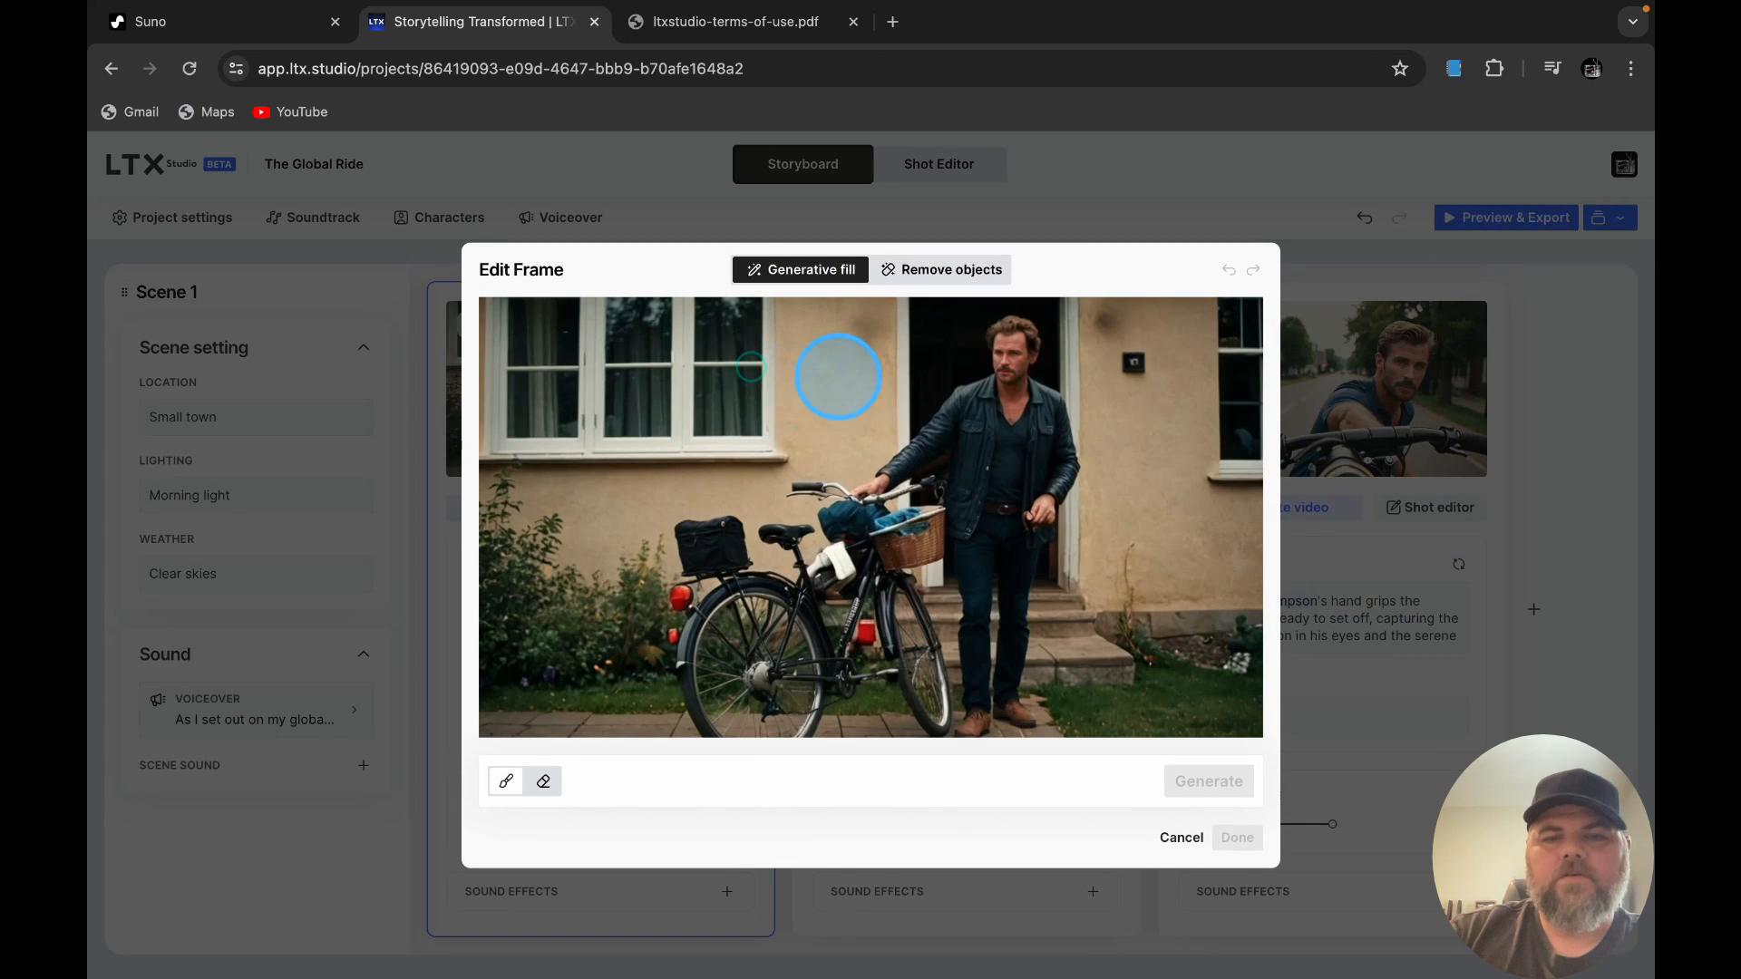
left_click(874, 324)
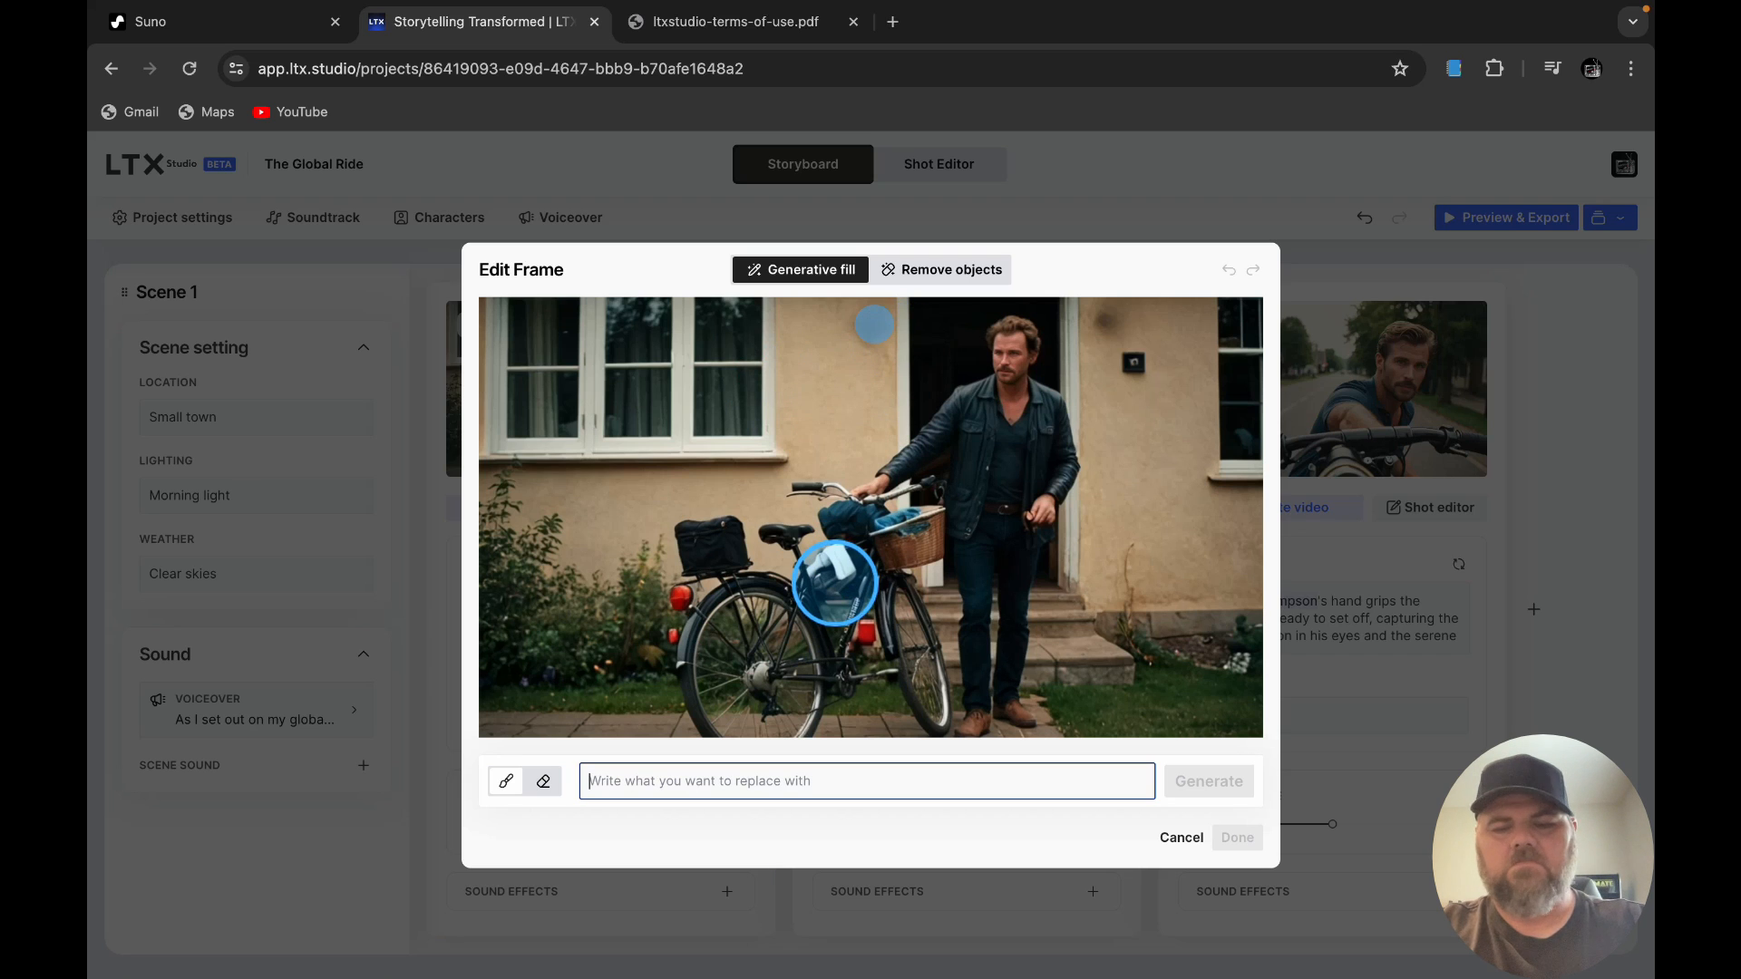
type("outdoor light")
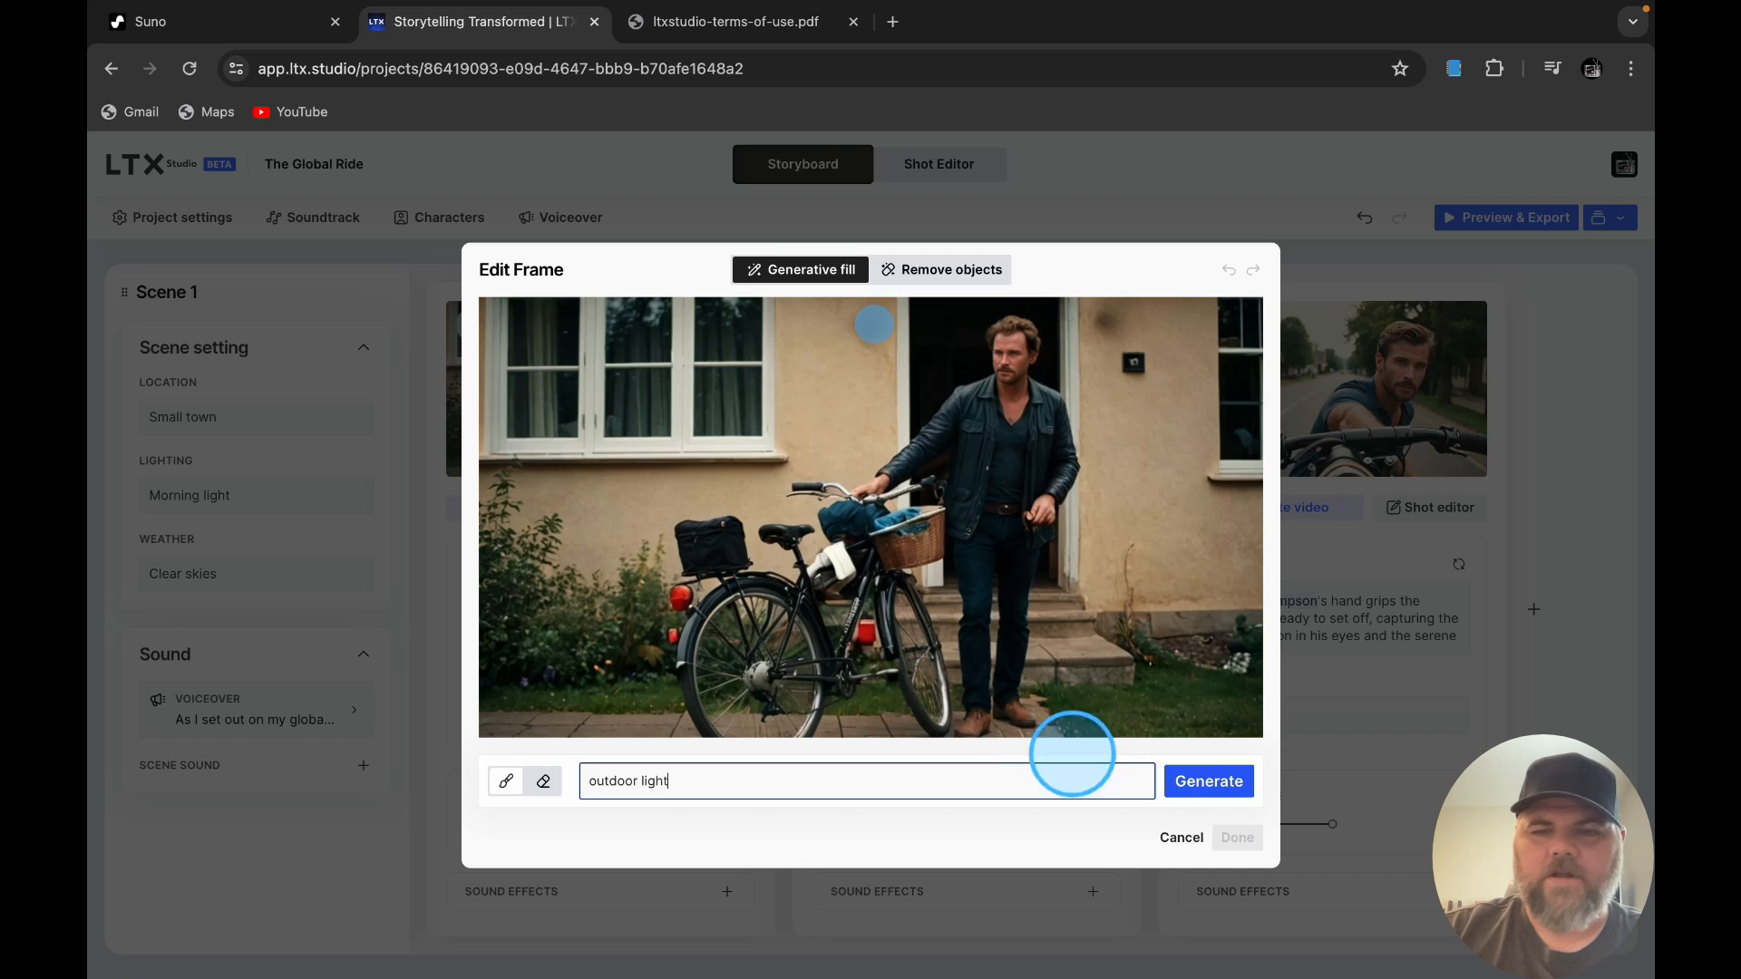
left_click(1181, 791)
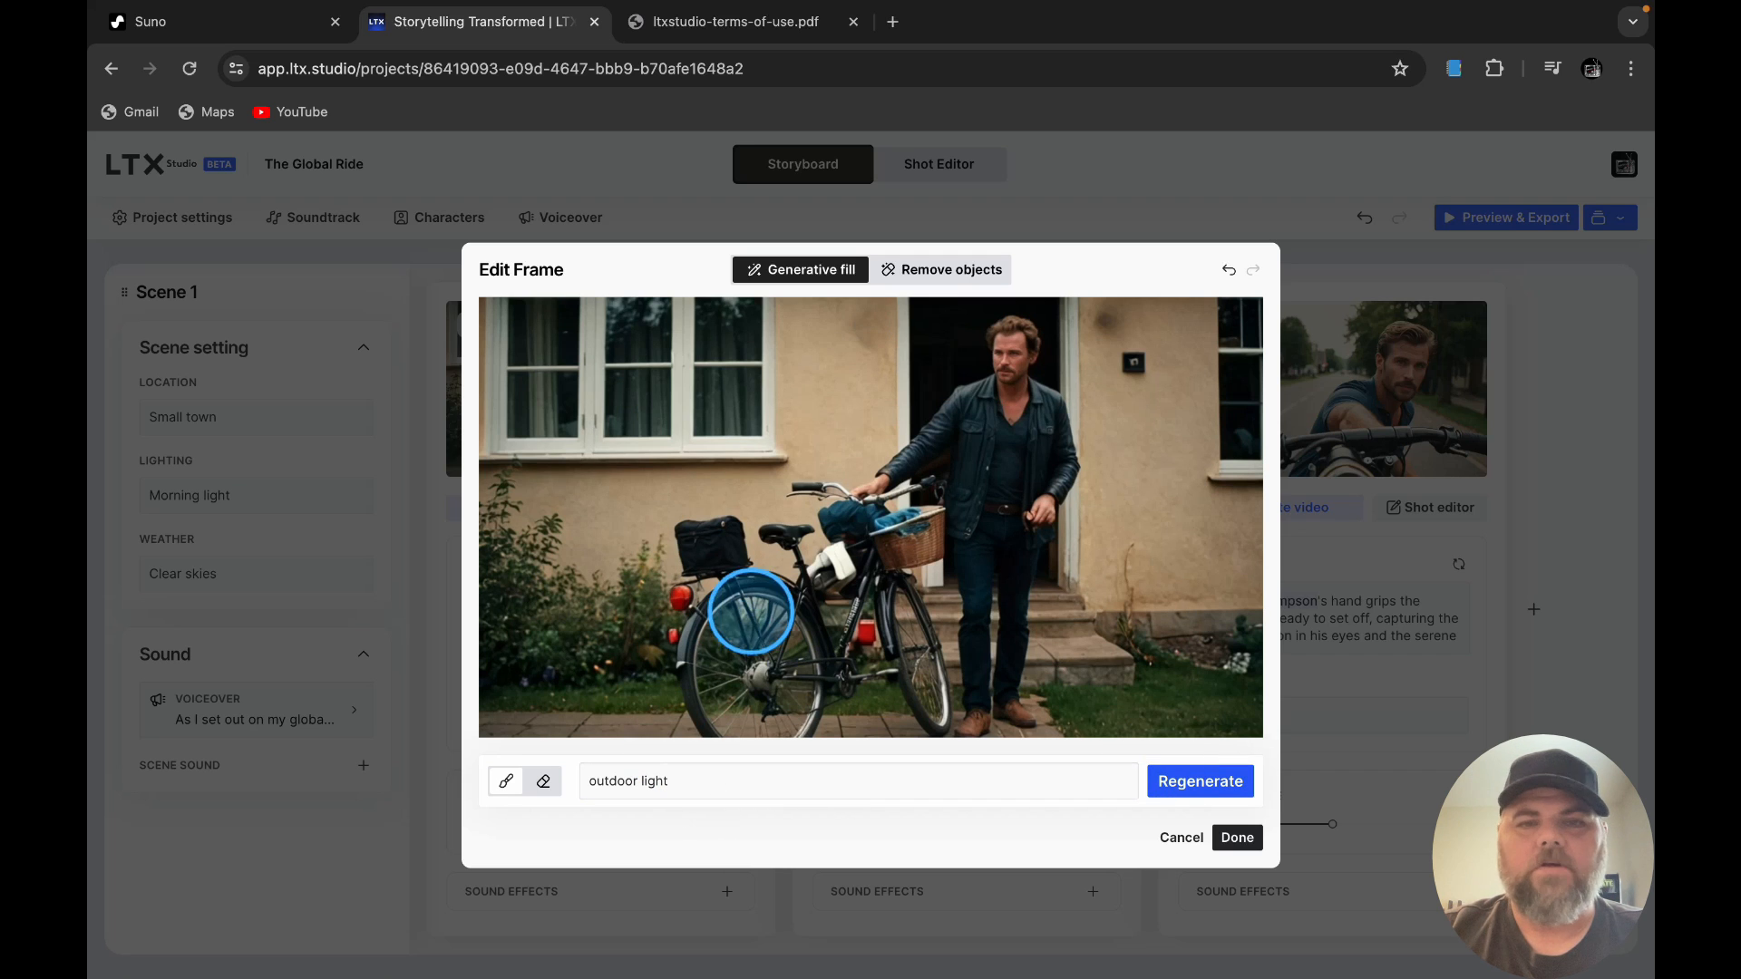
Step: Mask the wall spot between window and doorway again, slightly larger, and generate another "outdoor light" fill
left_click(874, 325)
left_click_drag(873, 326, 874, 327)
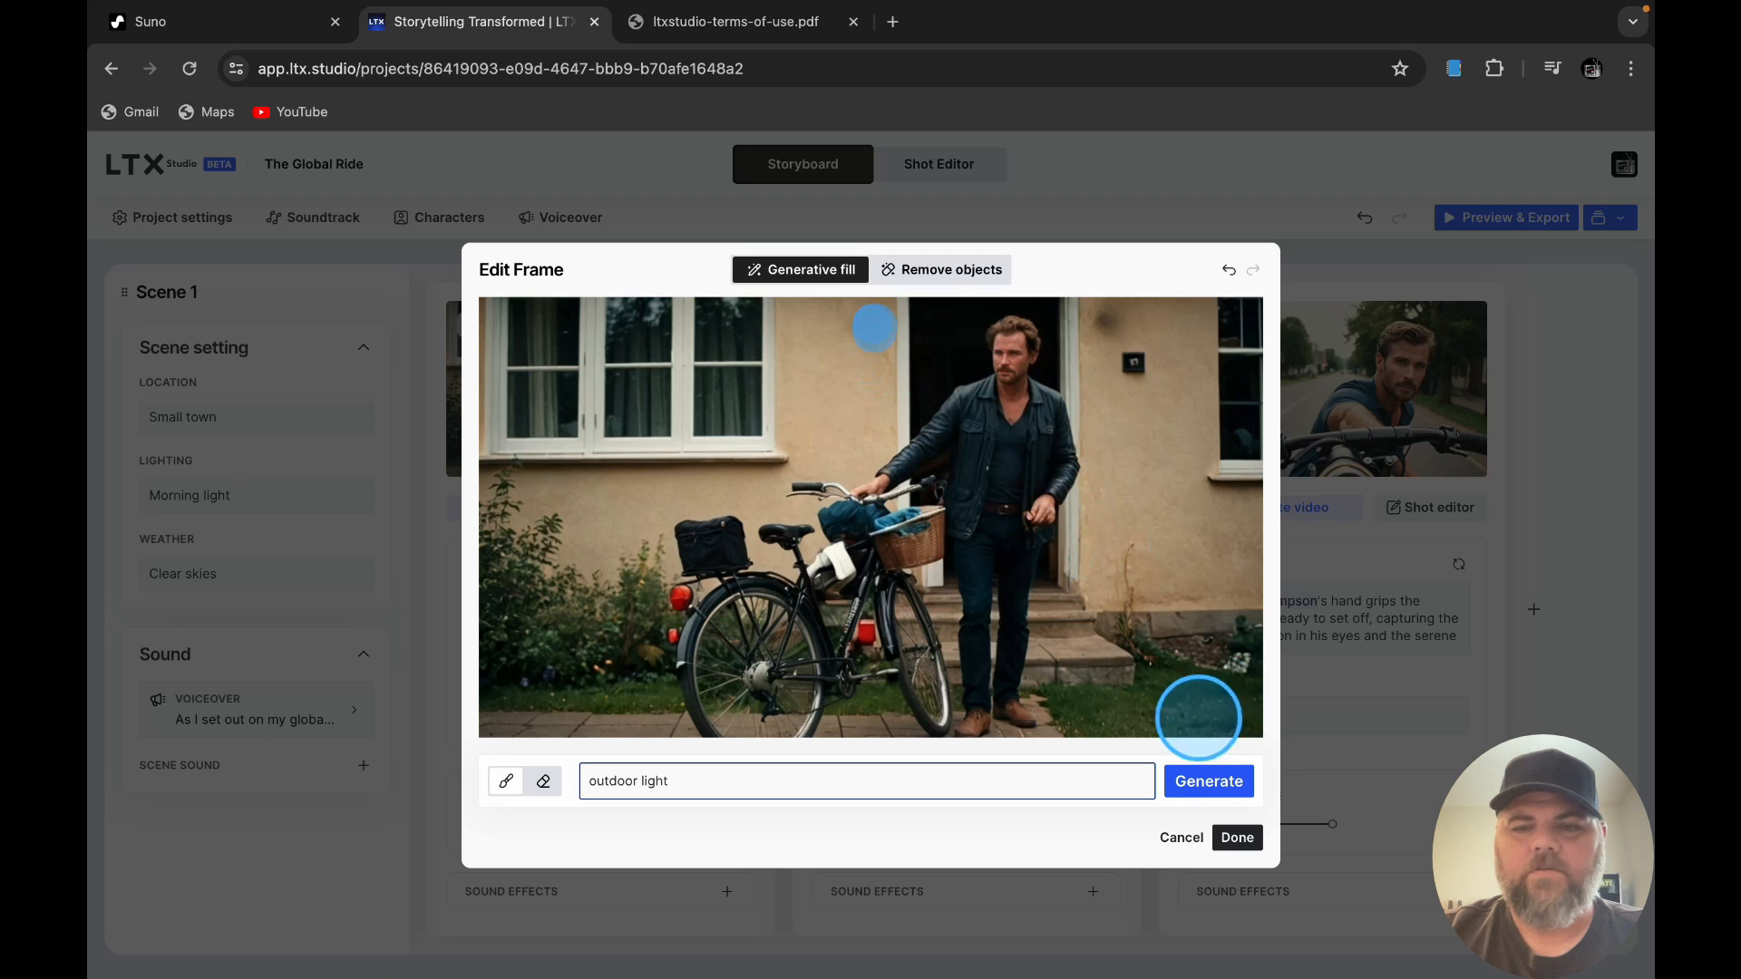
left_click(1211, 777)
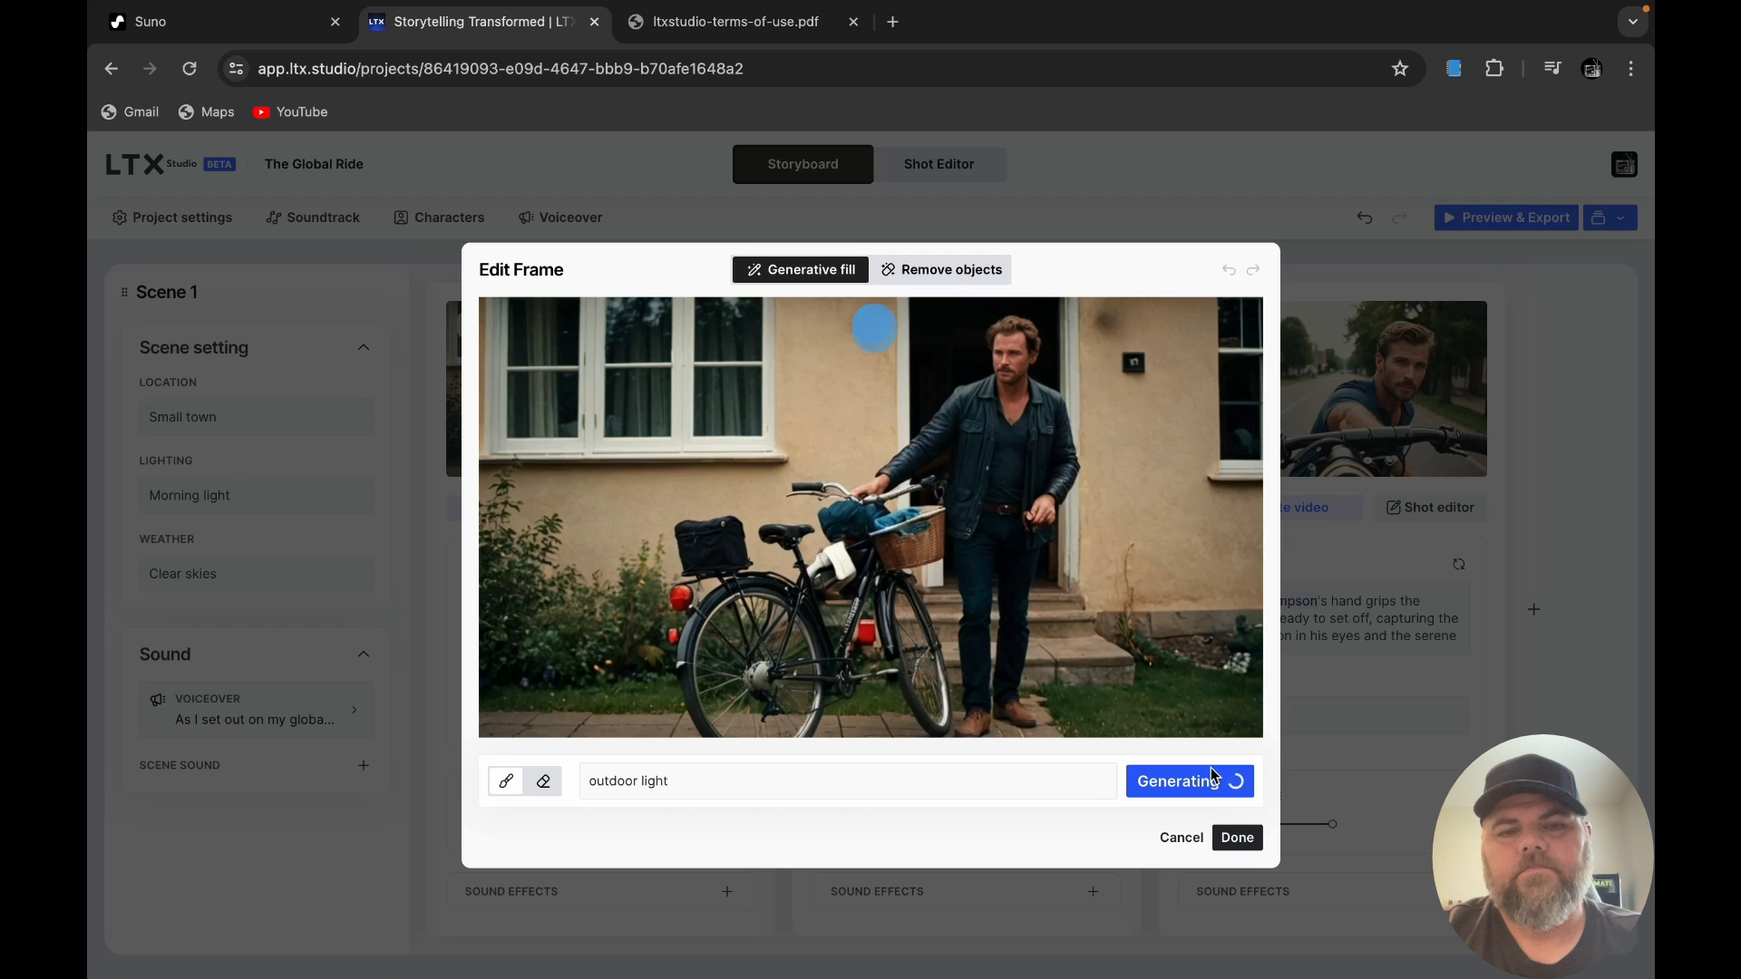
Step: Replace the Generative fill prompt with "light fixture", regenerate the masked wall spot, and apply the edit to the frame
left_click(745, 780)
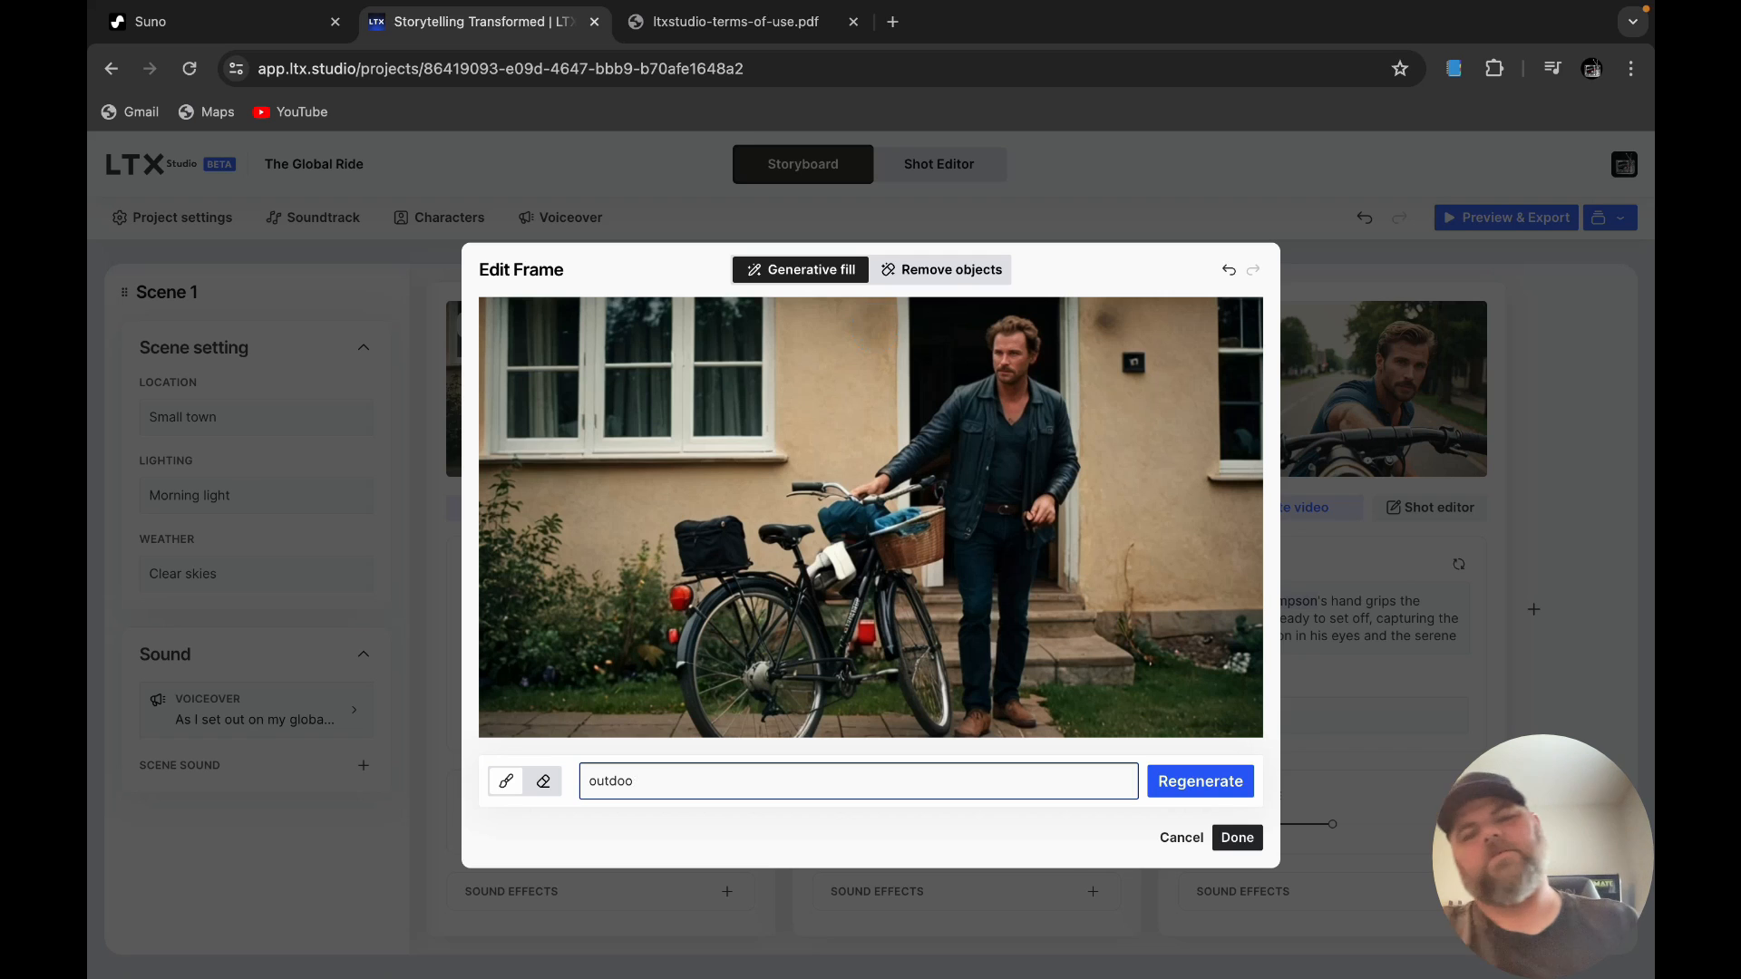
key("BackSpace")
key("BackSpace")
key("BackSpace")
key("BackSpace")
key("BackSpace")
key("BackSpace")
type("light fixture")
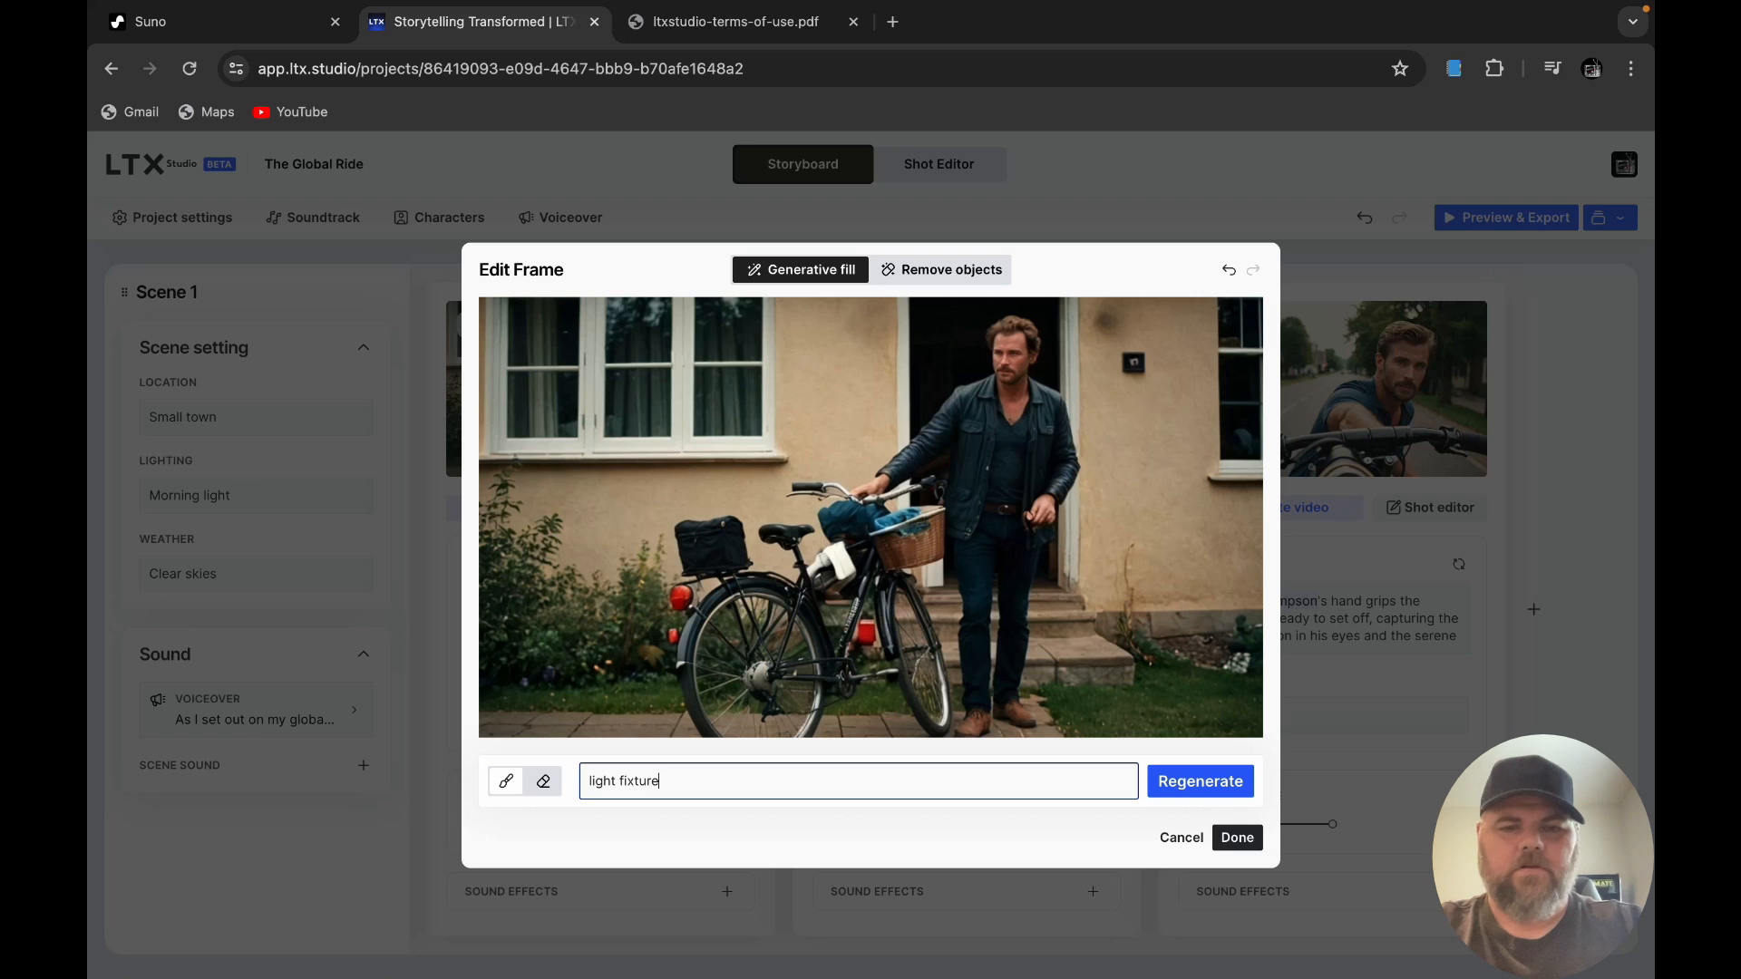
left_click(1194, 789)
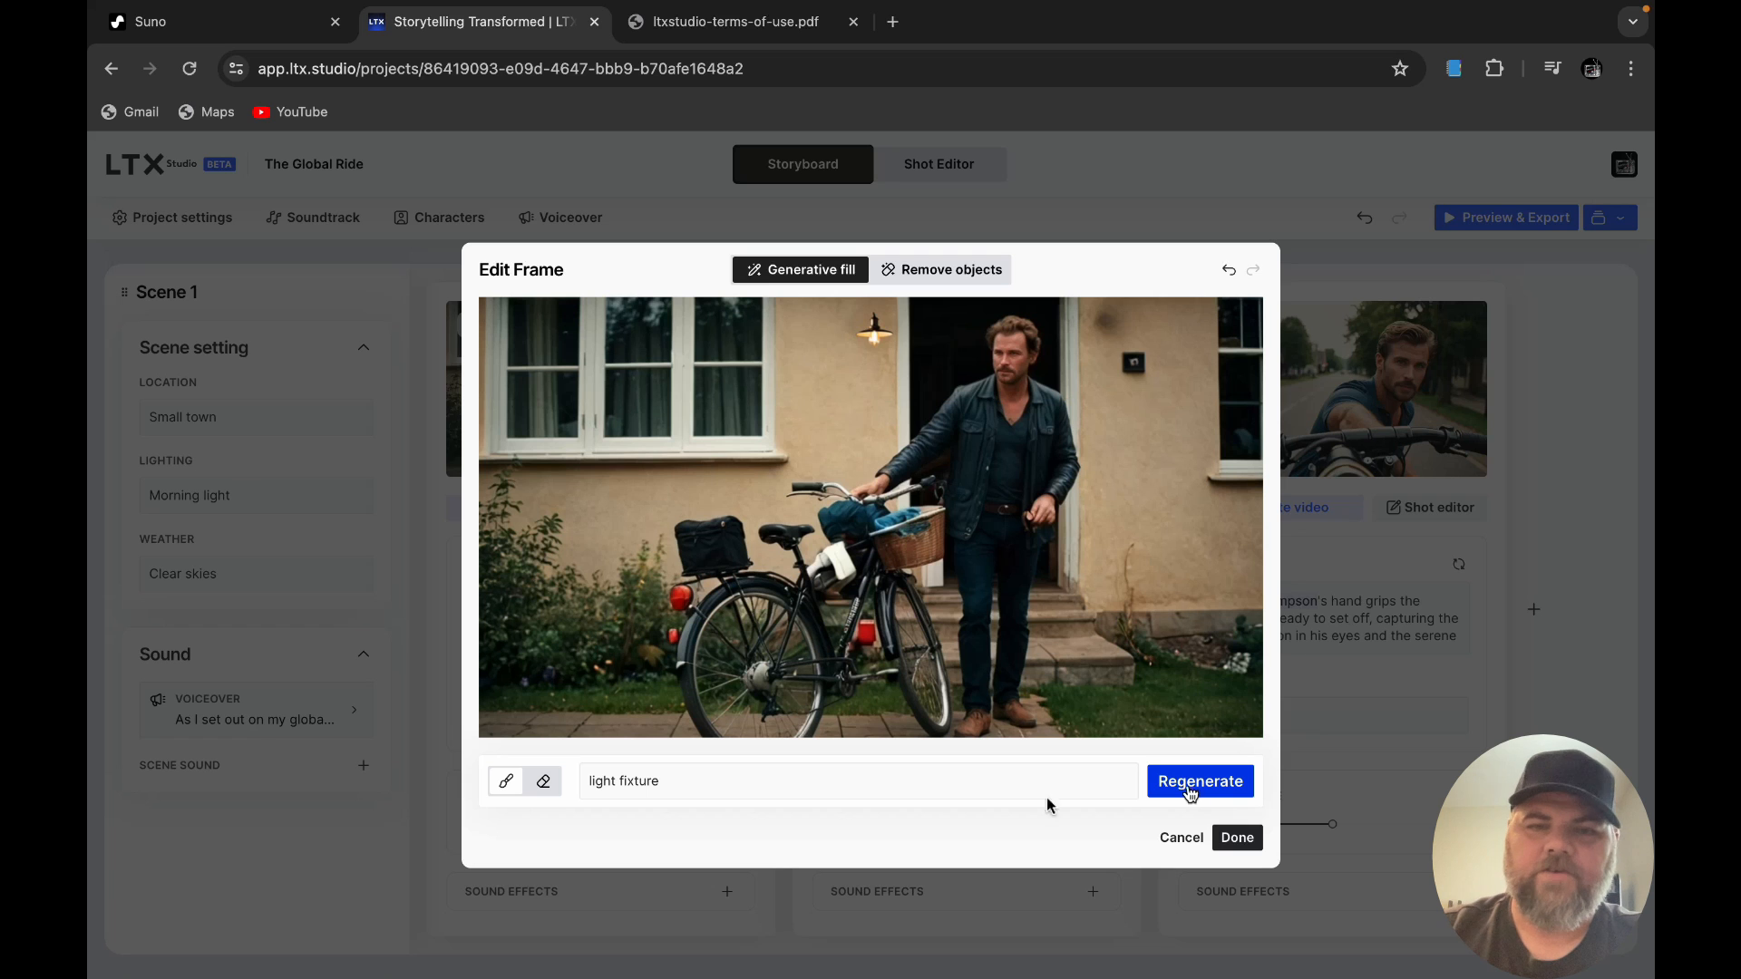
left_click(1238, 837)
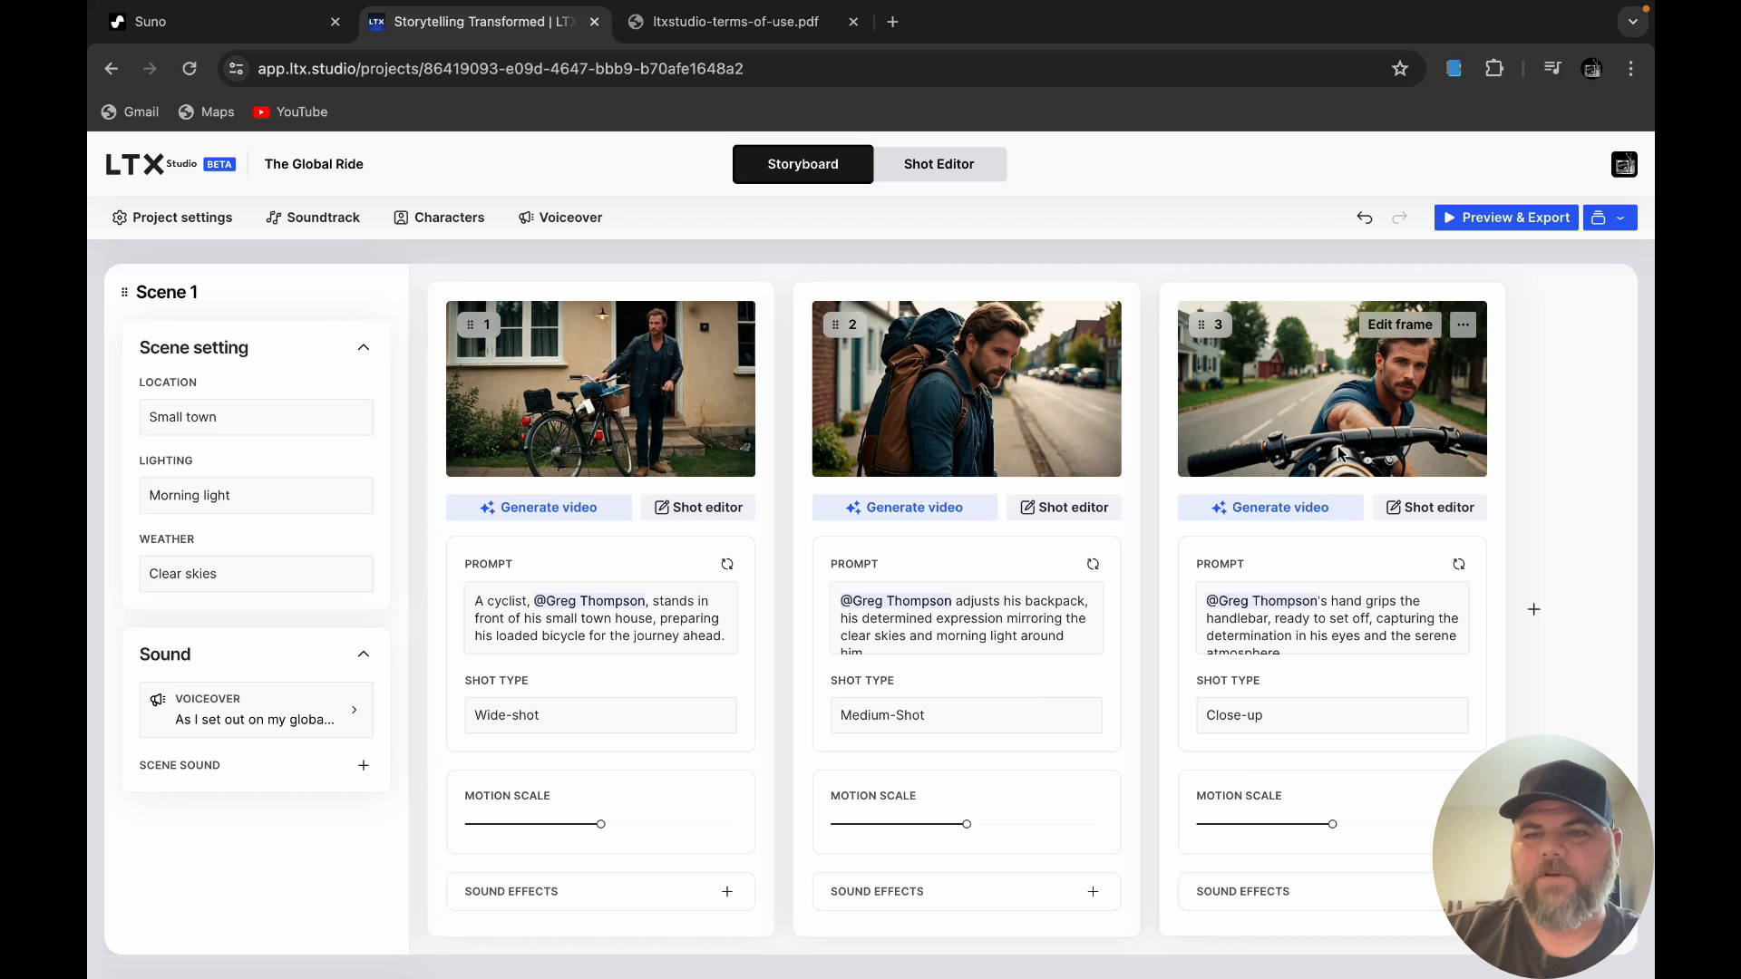
Step: Generate the video for scene 2's second shot with the villagers and play it back
scroll(1485, 645, "down", 6)
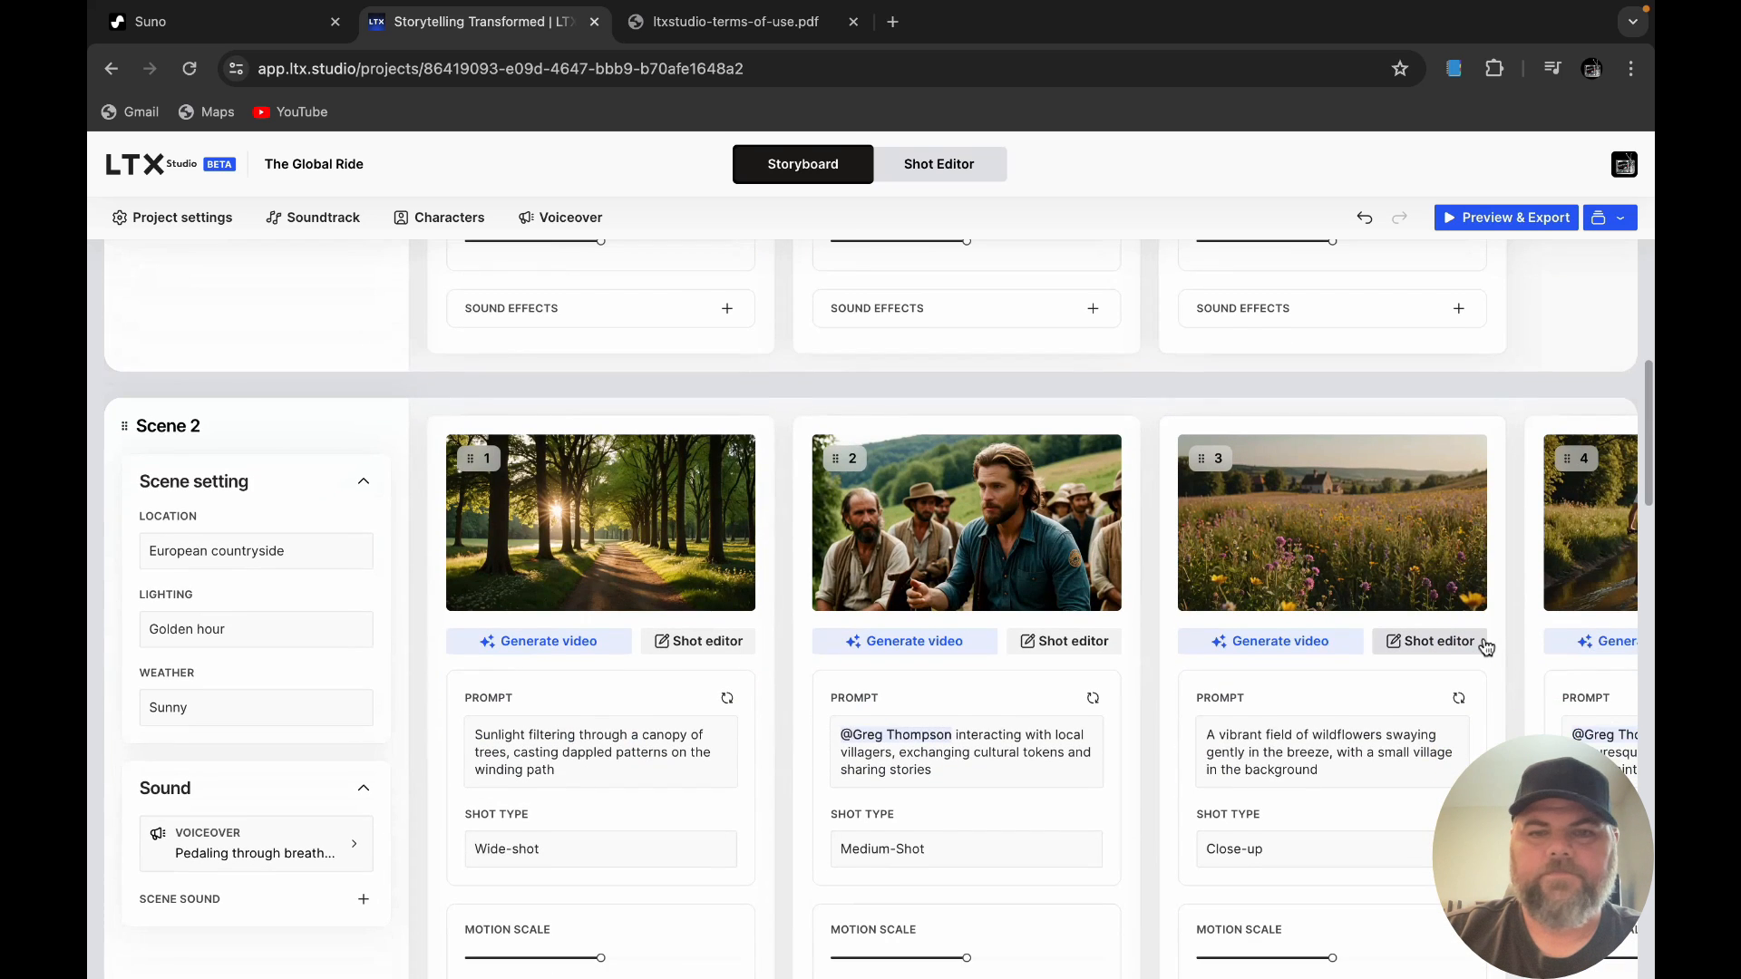
mouse_move(1214, 591)
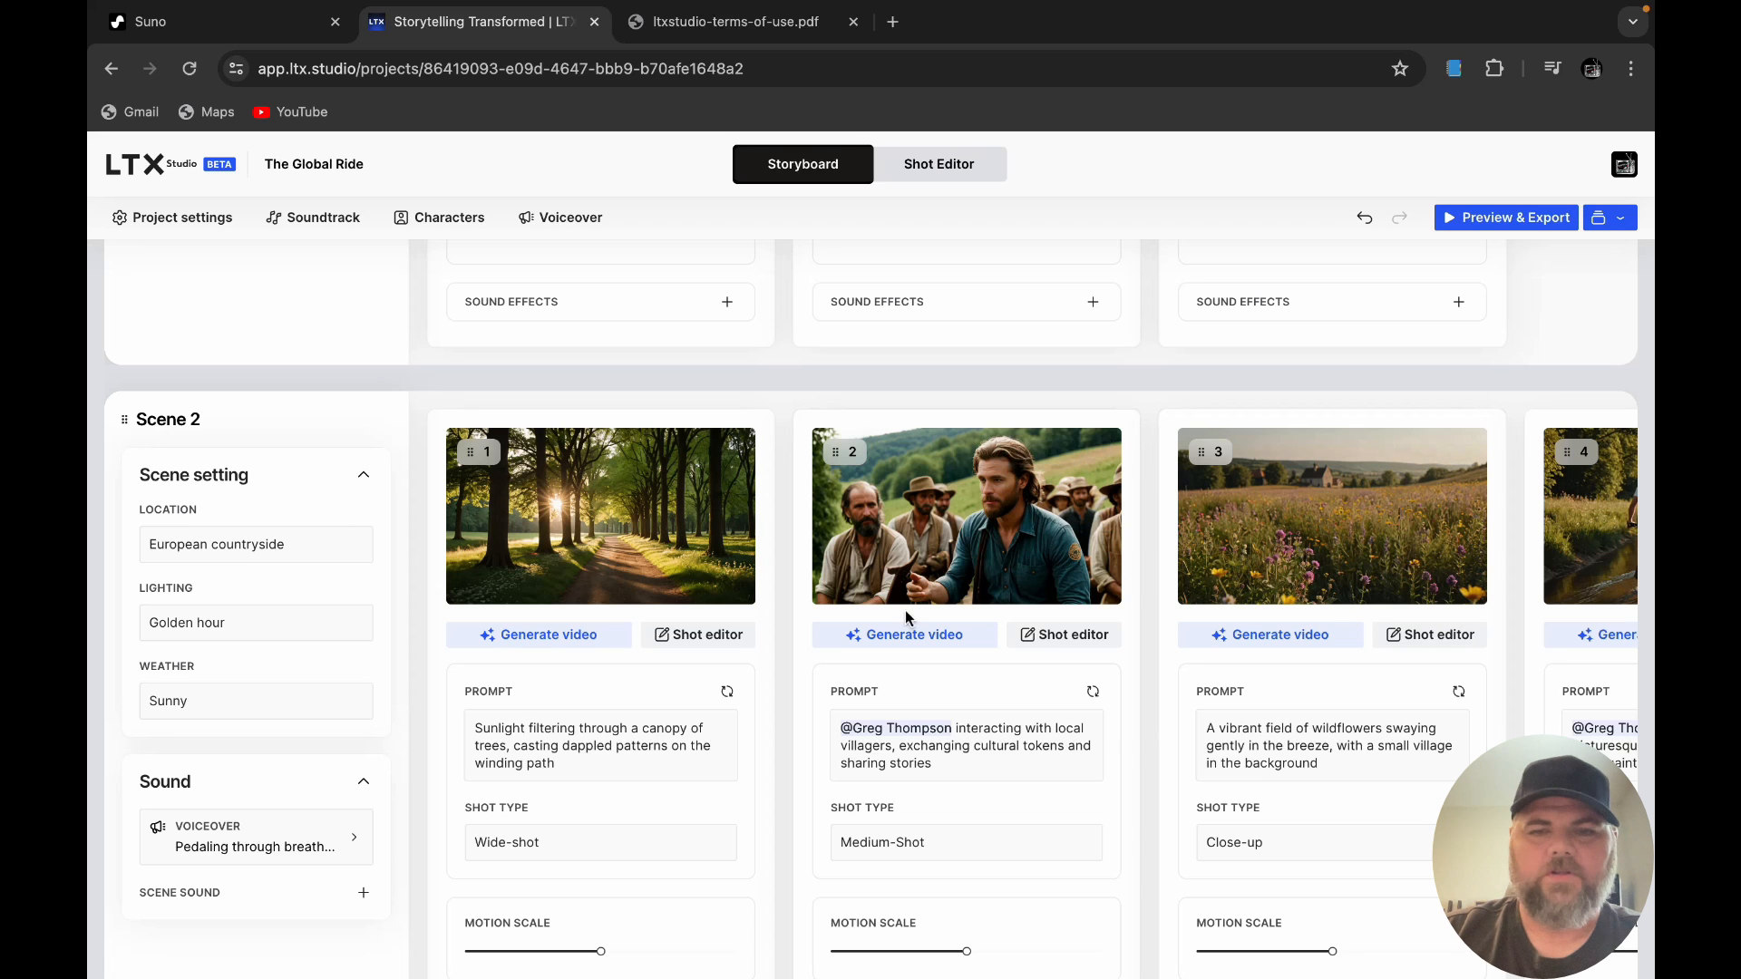
left_click(919, 639)
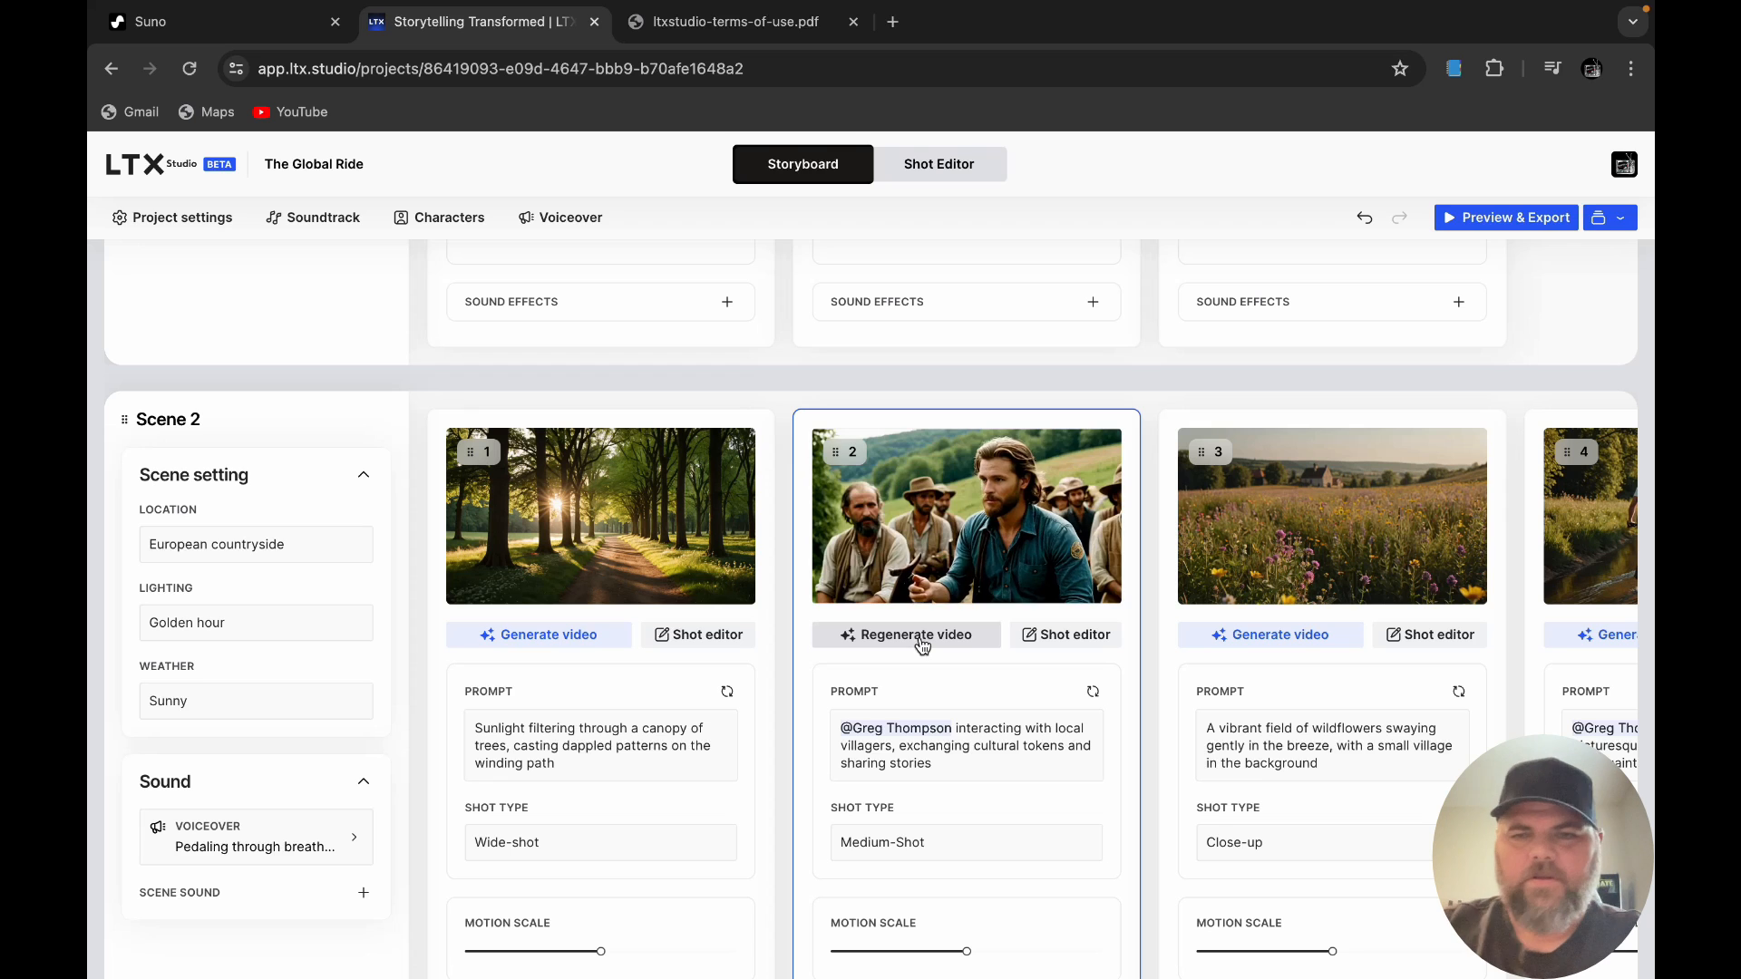
mouse_move(947, 566)
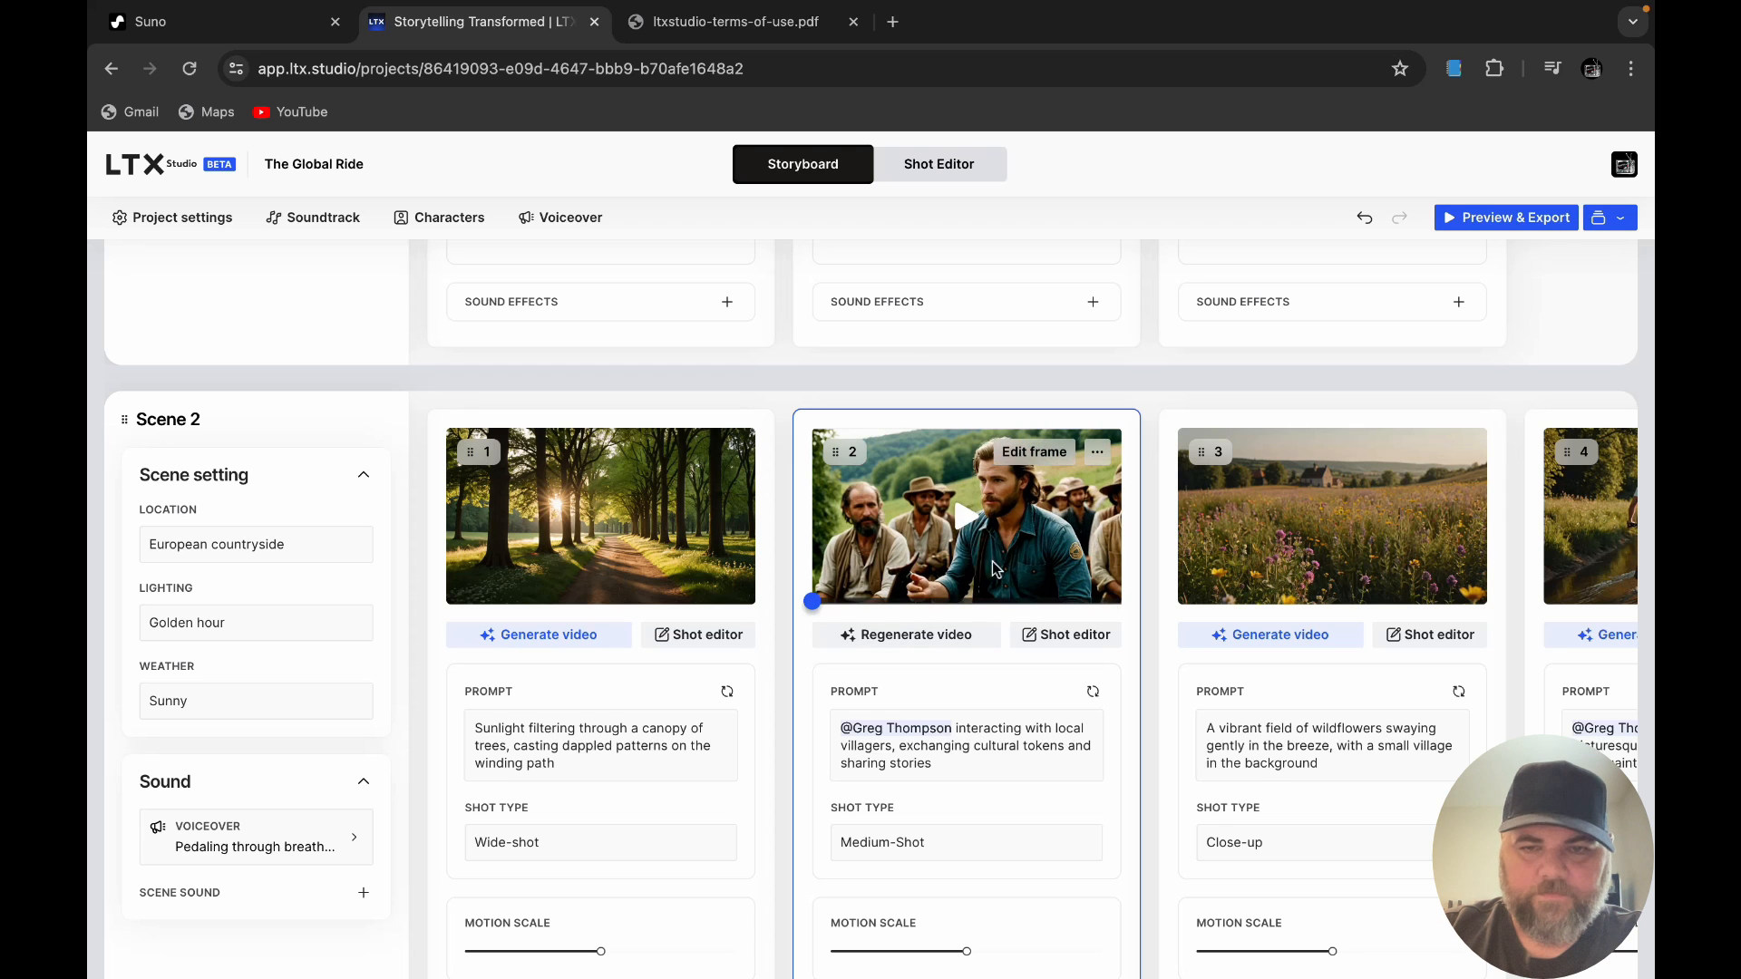
left_click(965, 514)
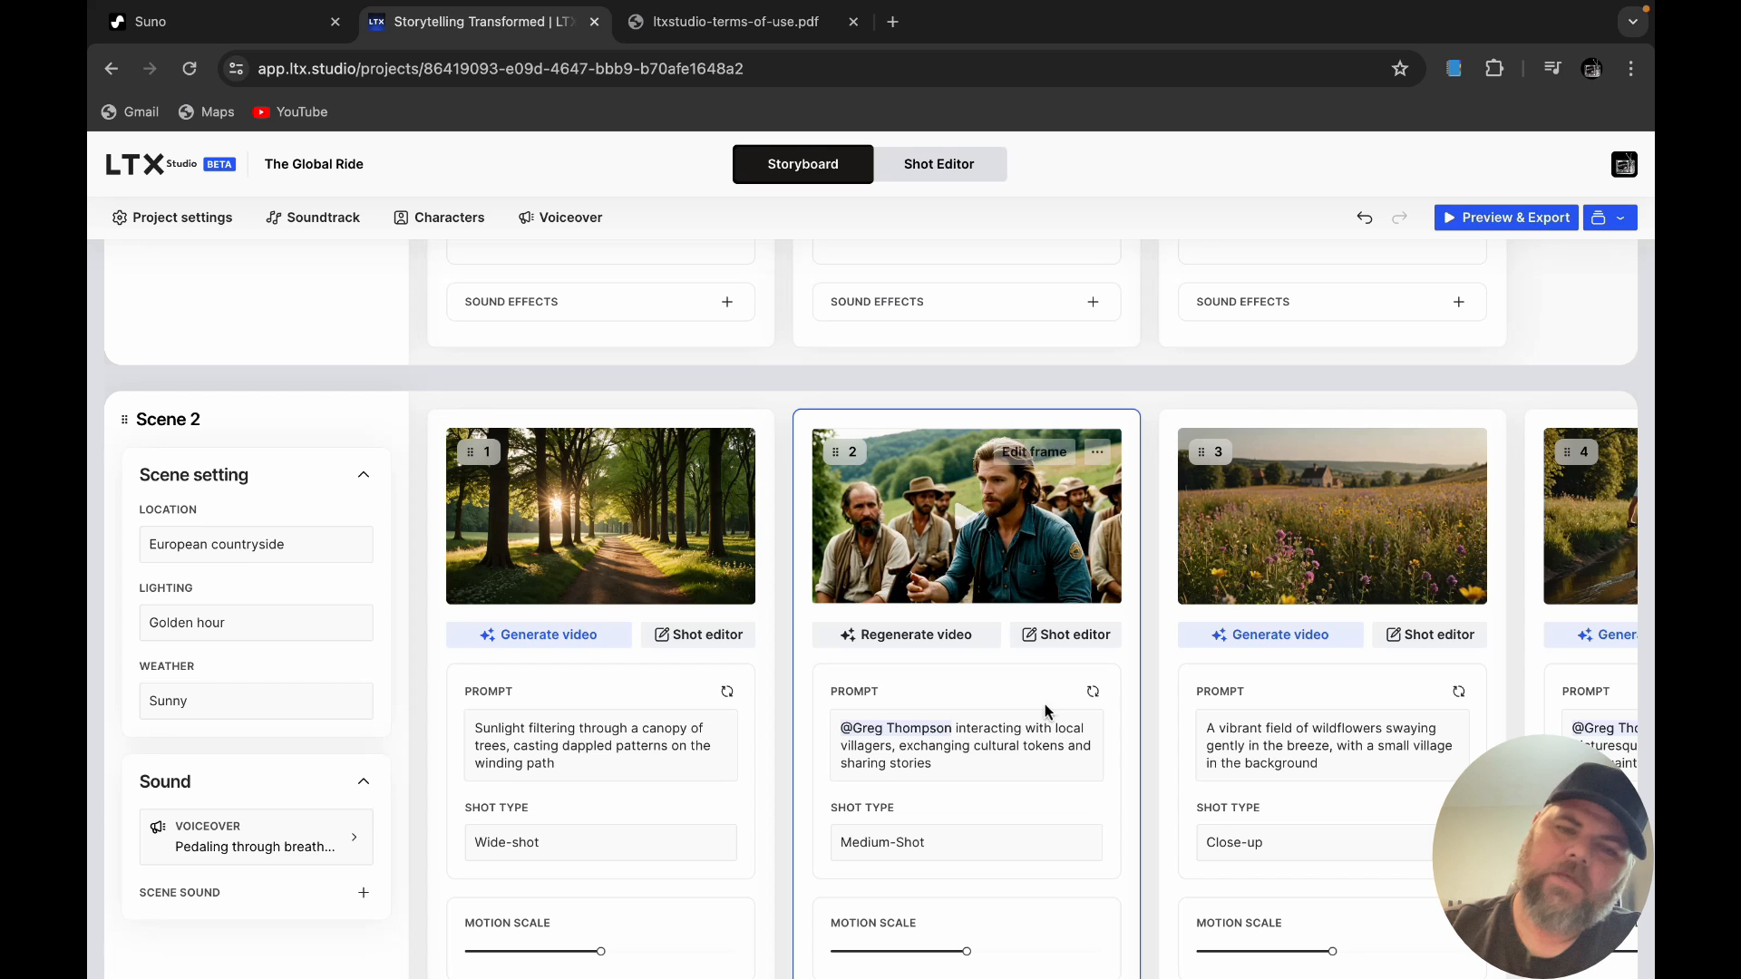
Step: Open scene 2's shot 2 in the Shot Editor, generate a 6-second video version of it, and play it
left_click(1083, 637)
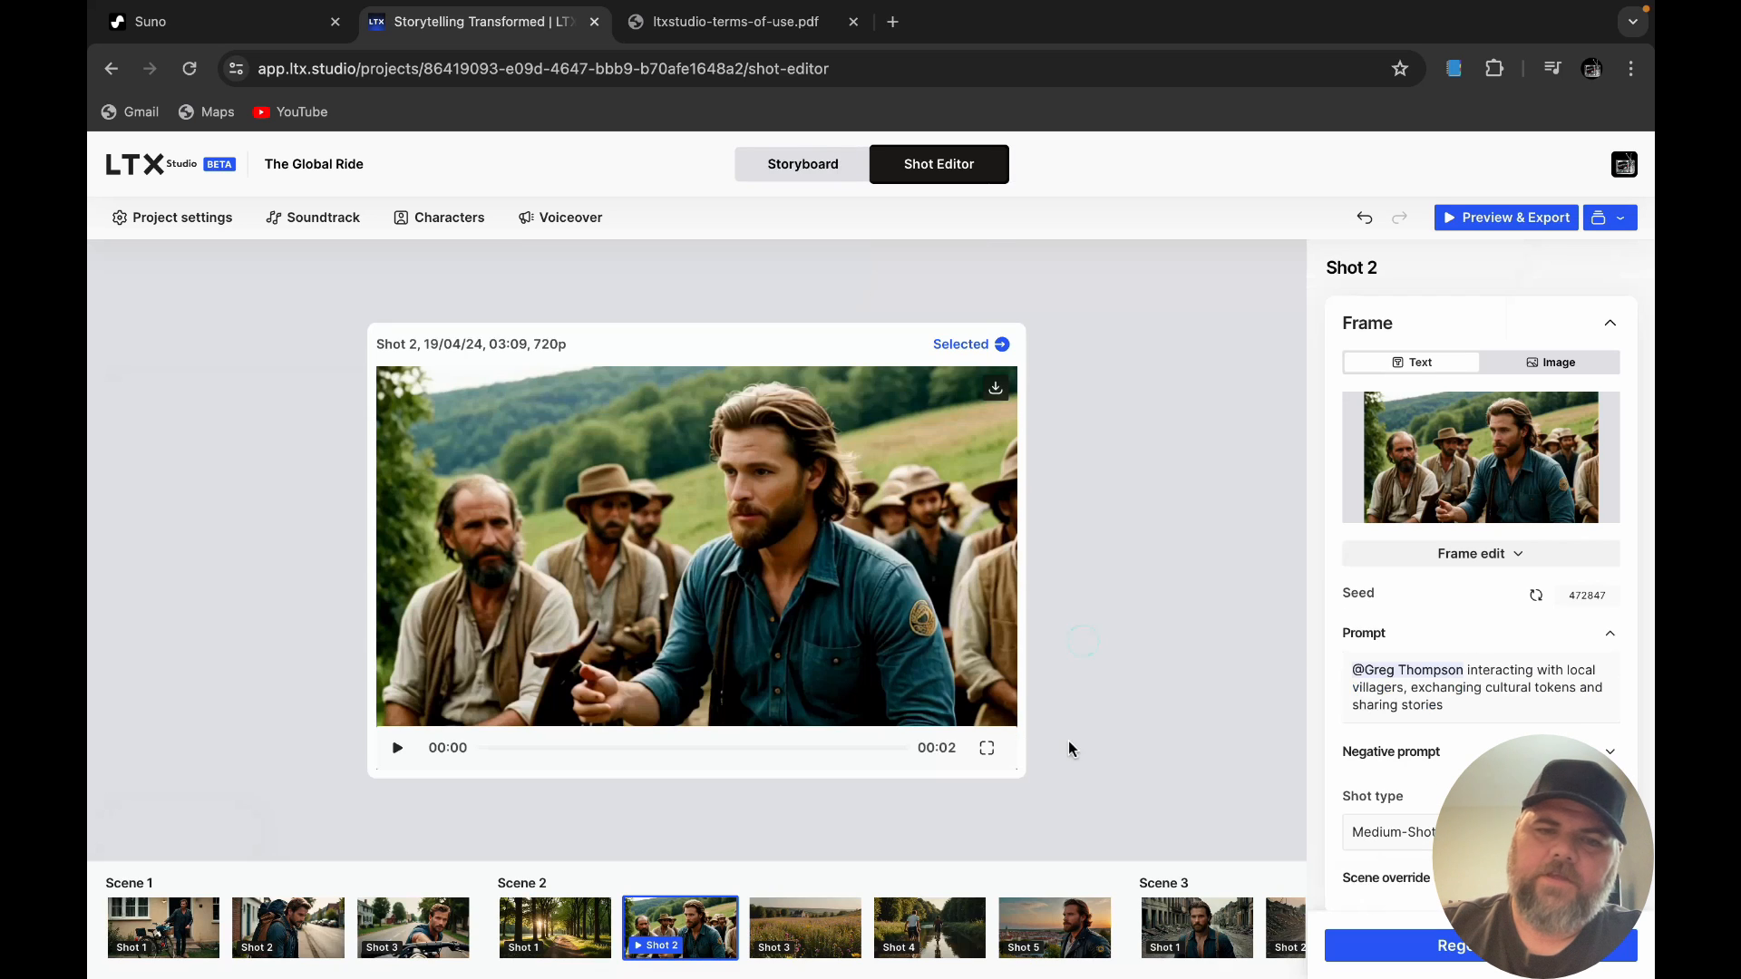
scroll(1421, 779, "down", 6)
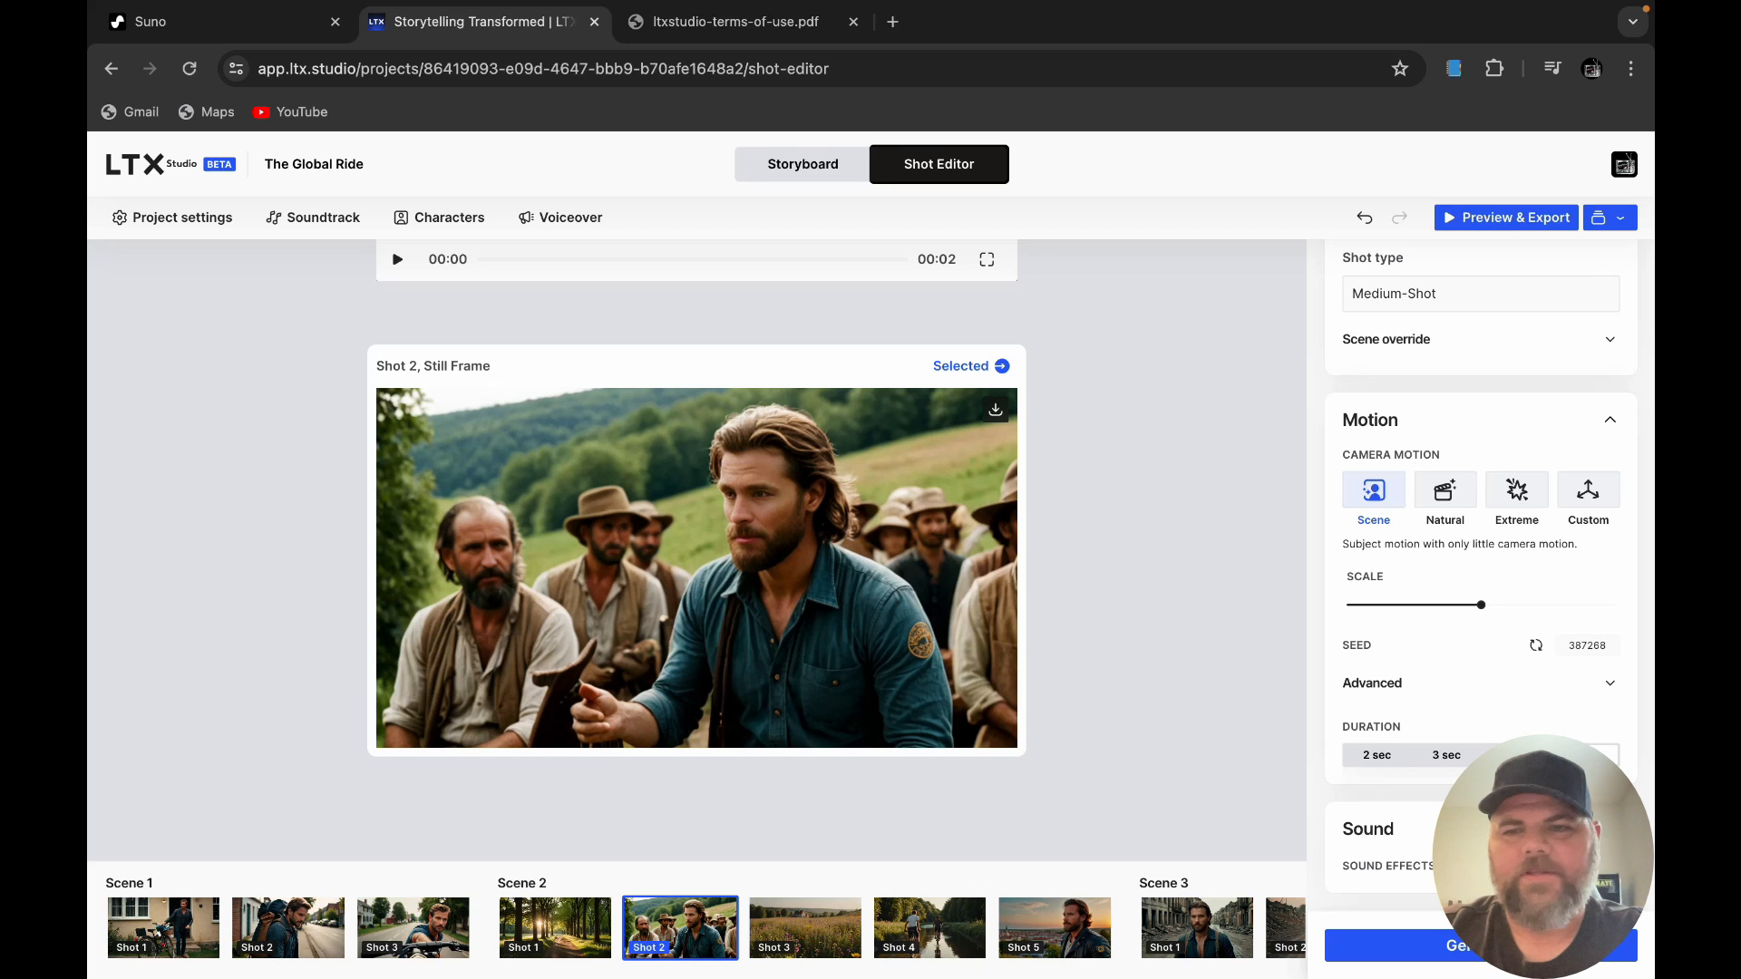
left_click(1469, 948)
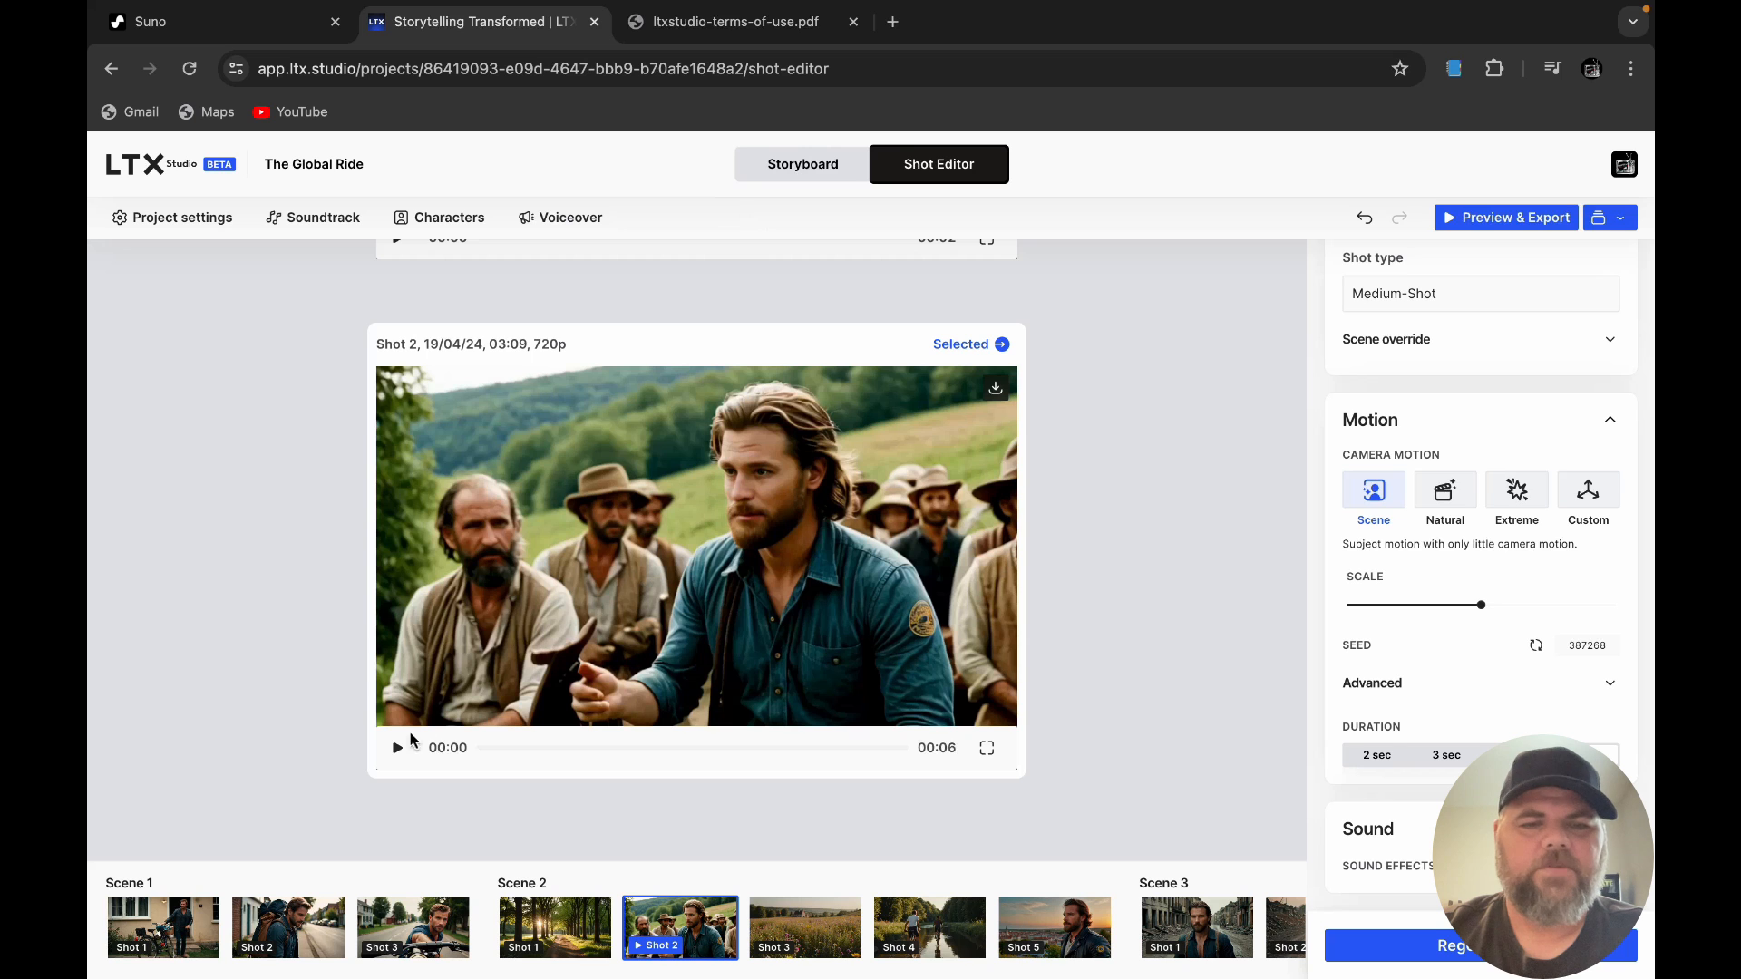
left_click(398, 750)
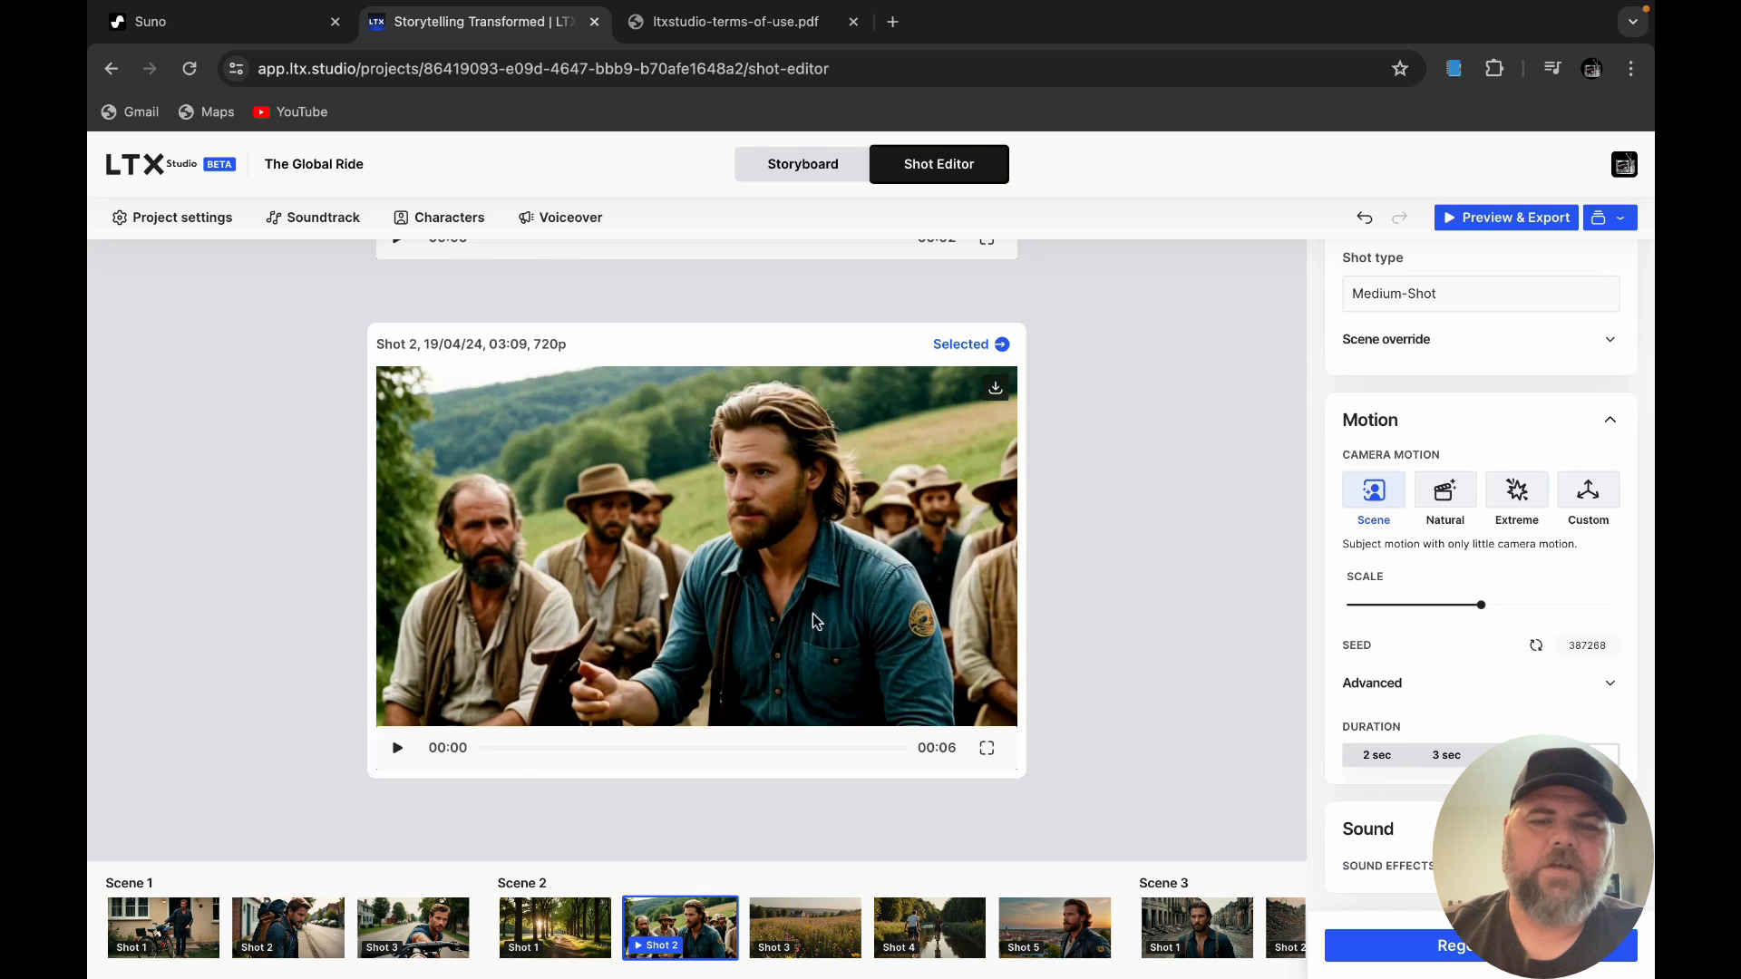
Step: Return to the storyboard, regenerate the frame of scene 2's shot 2, and set its shot type to Bird's eye view
left_click(826, 175)
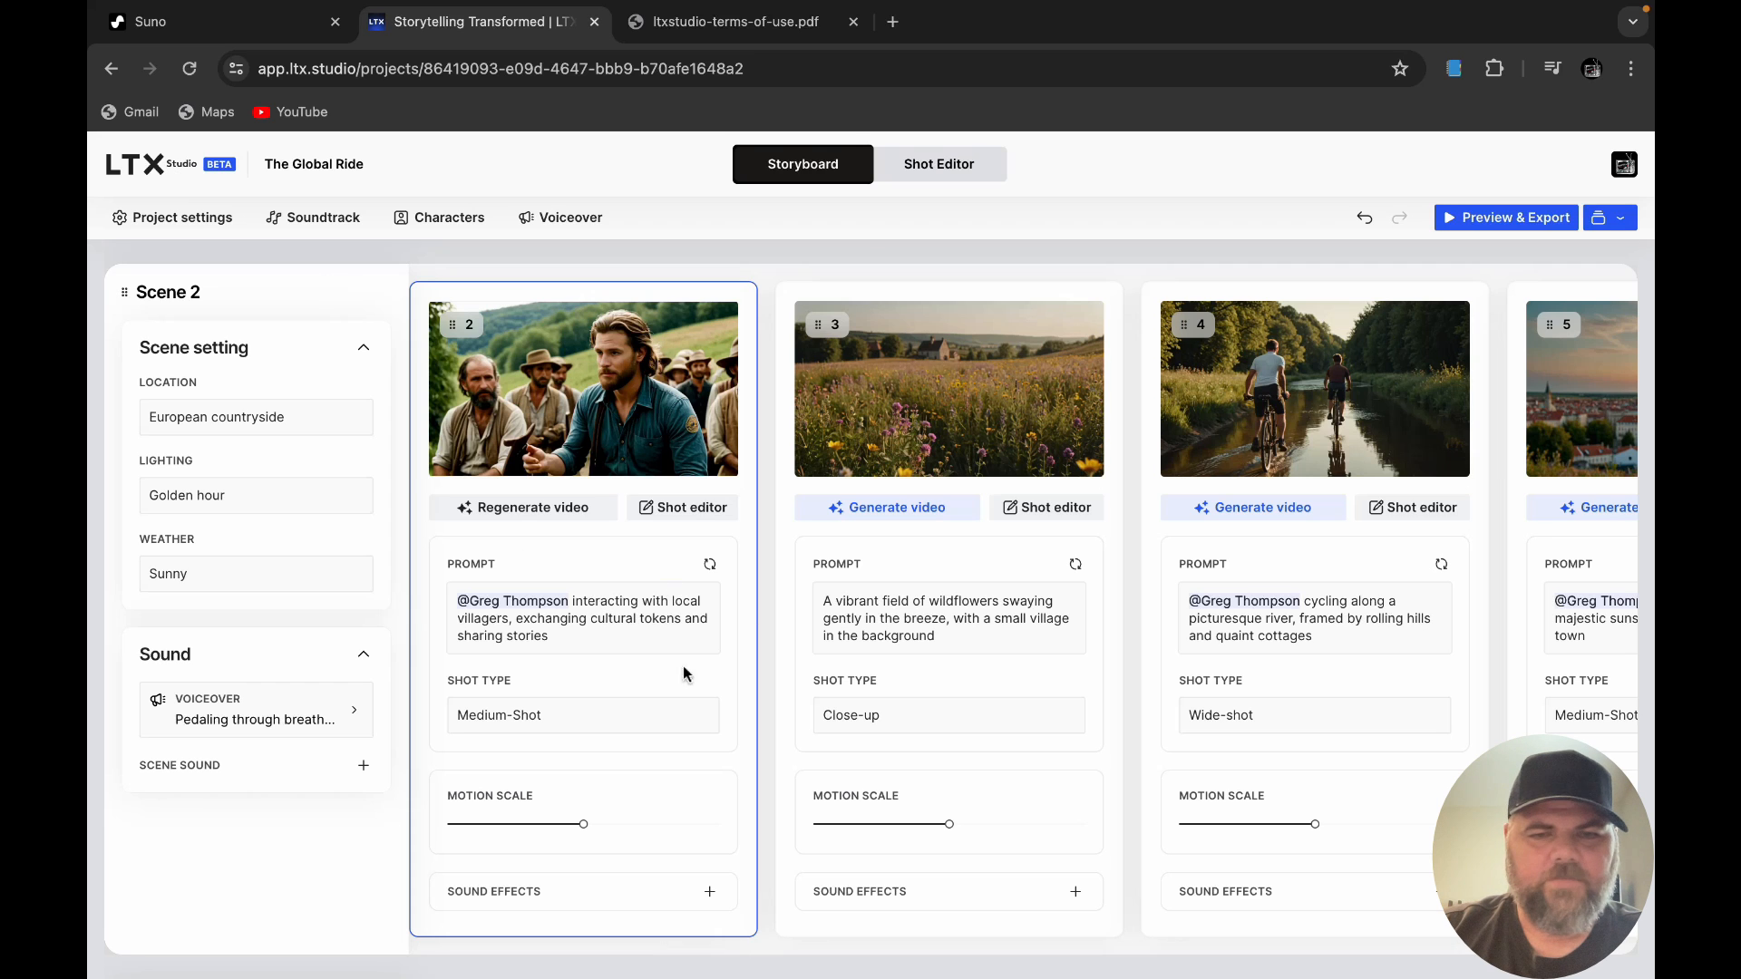
left_click(711, 566)
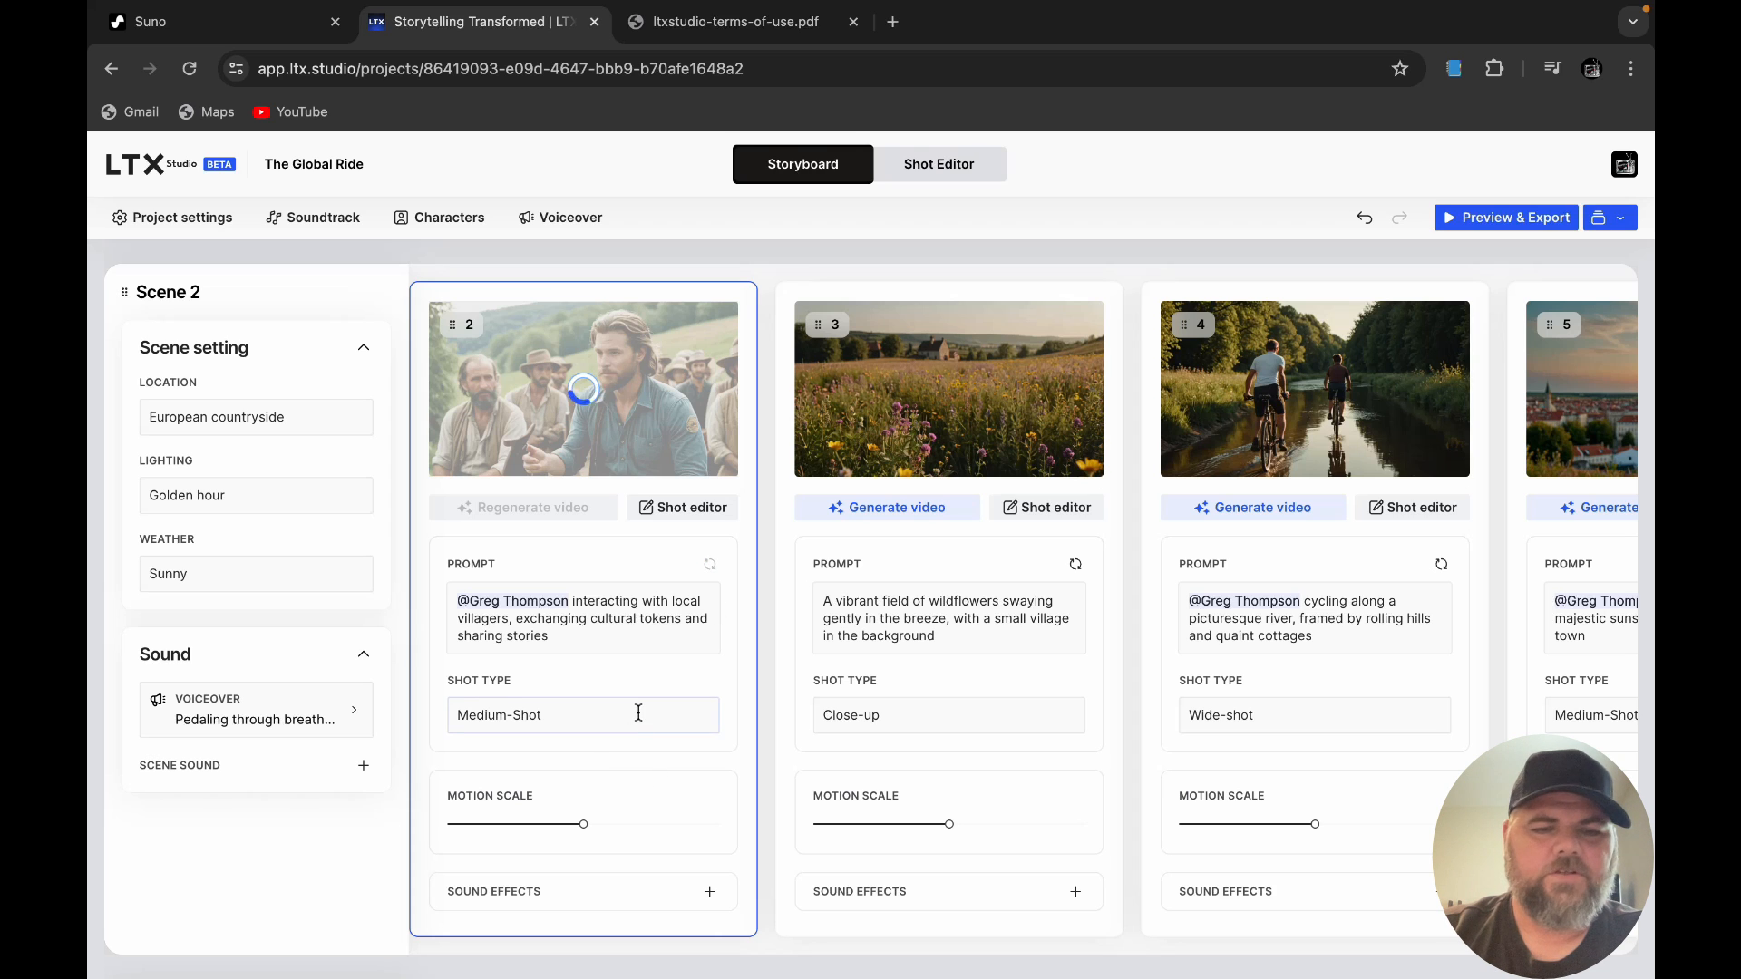
left_click(671, 713)
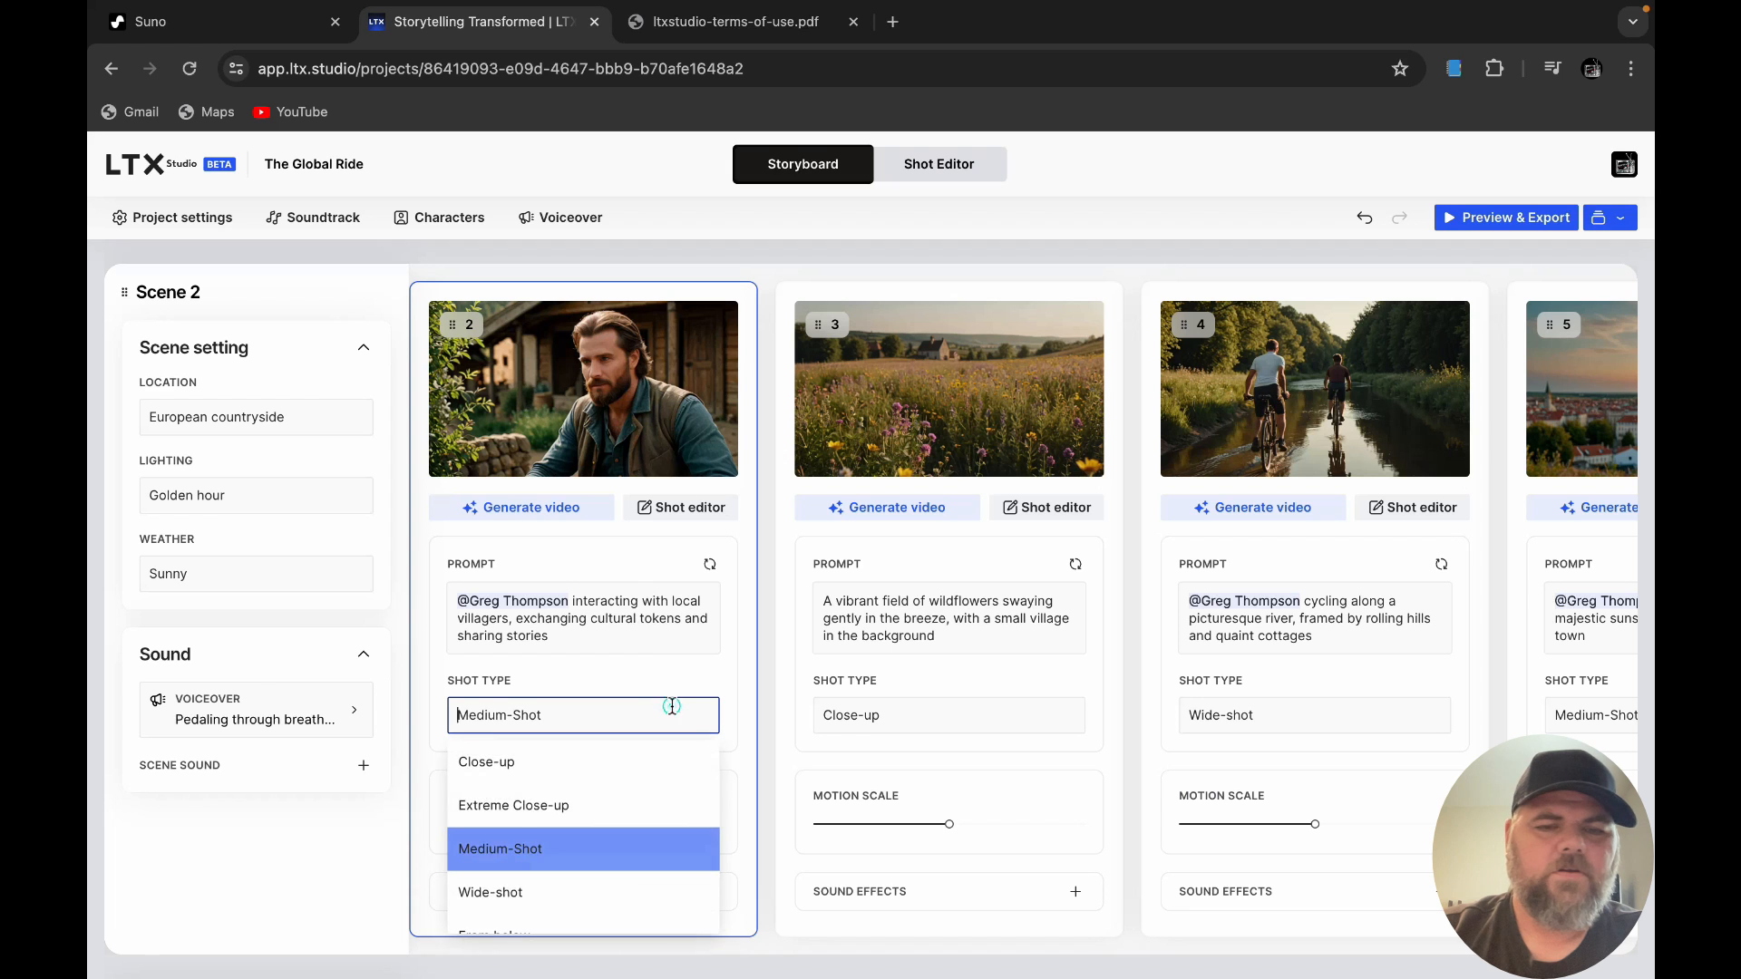
scroll(522, 857, "down", 5)
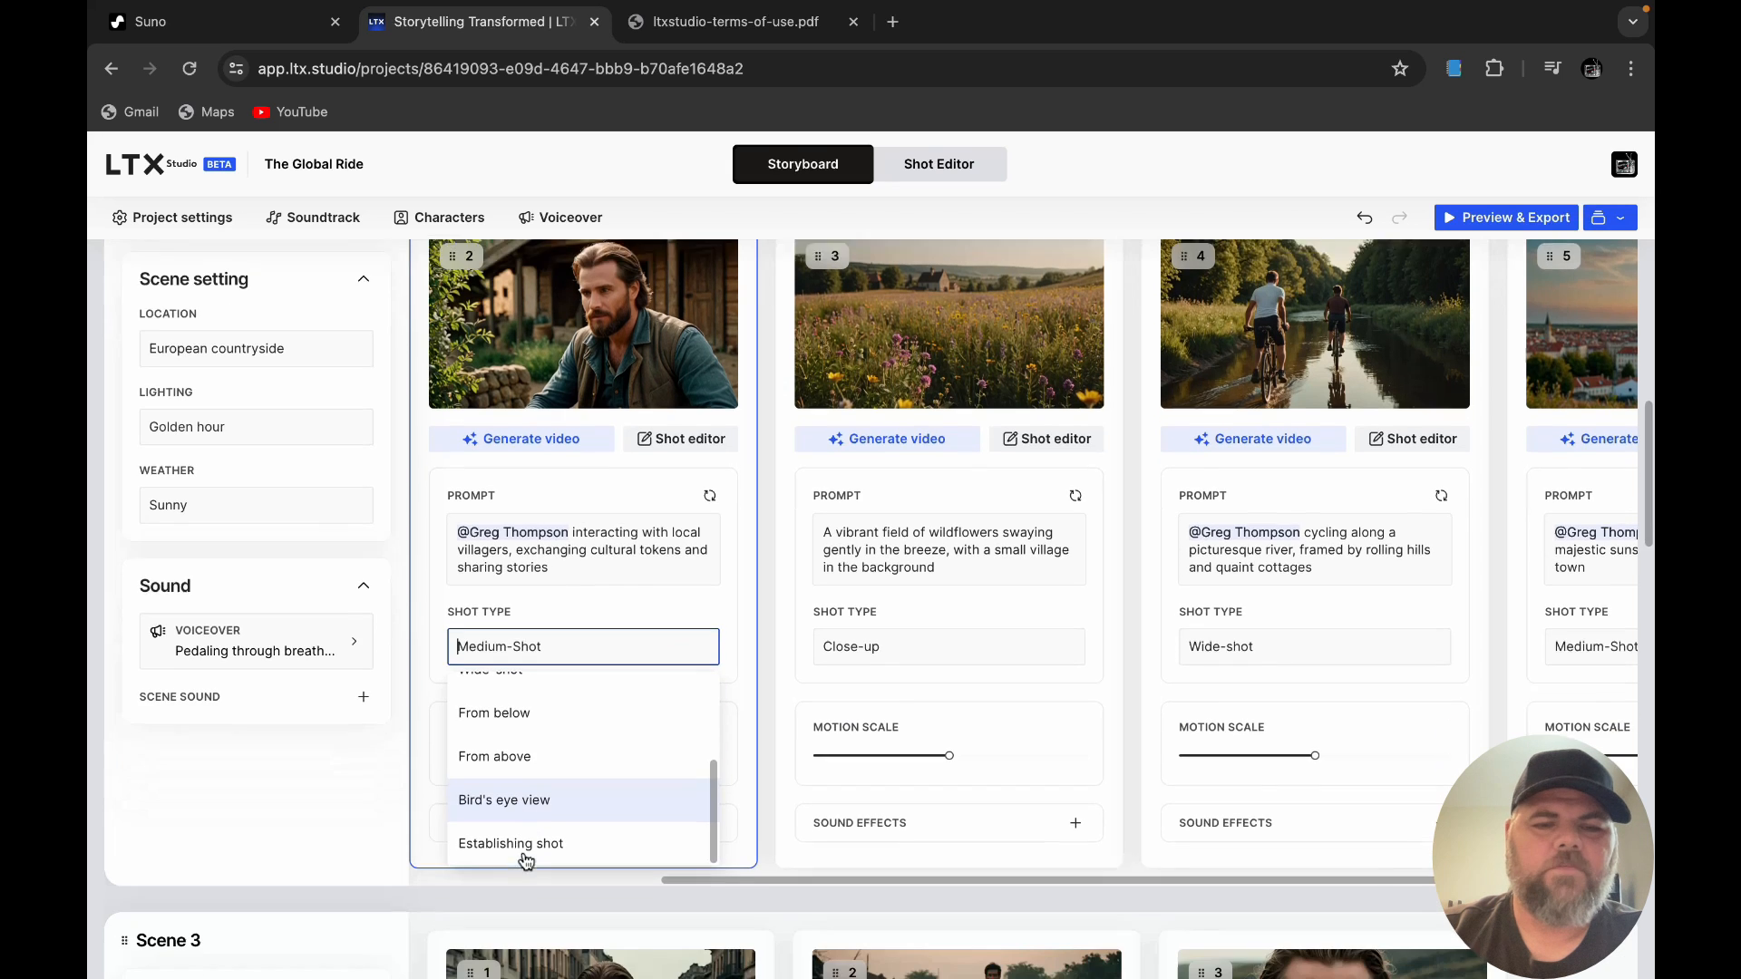
left_click(550, 775)
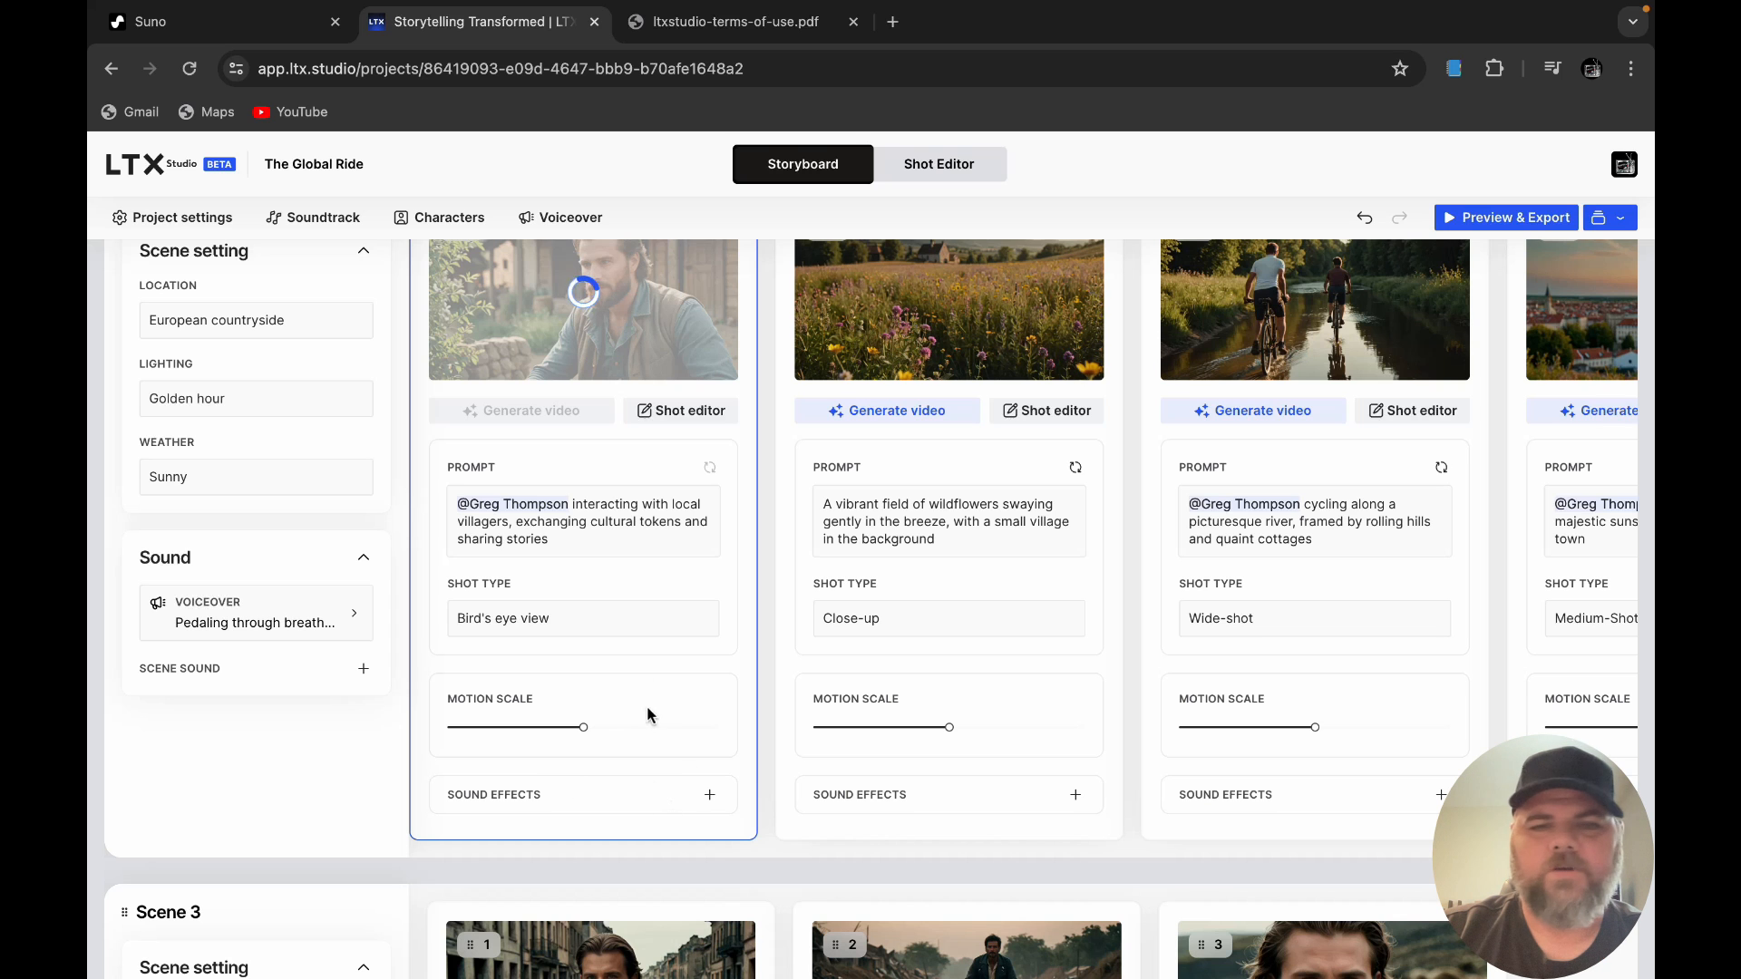
Step: Set the project's visual aesthetic to Anime and apply it to all shots
scroll(607, 604, "up", 5)
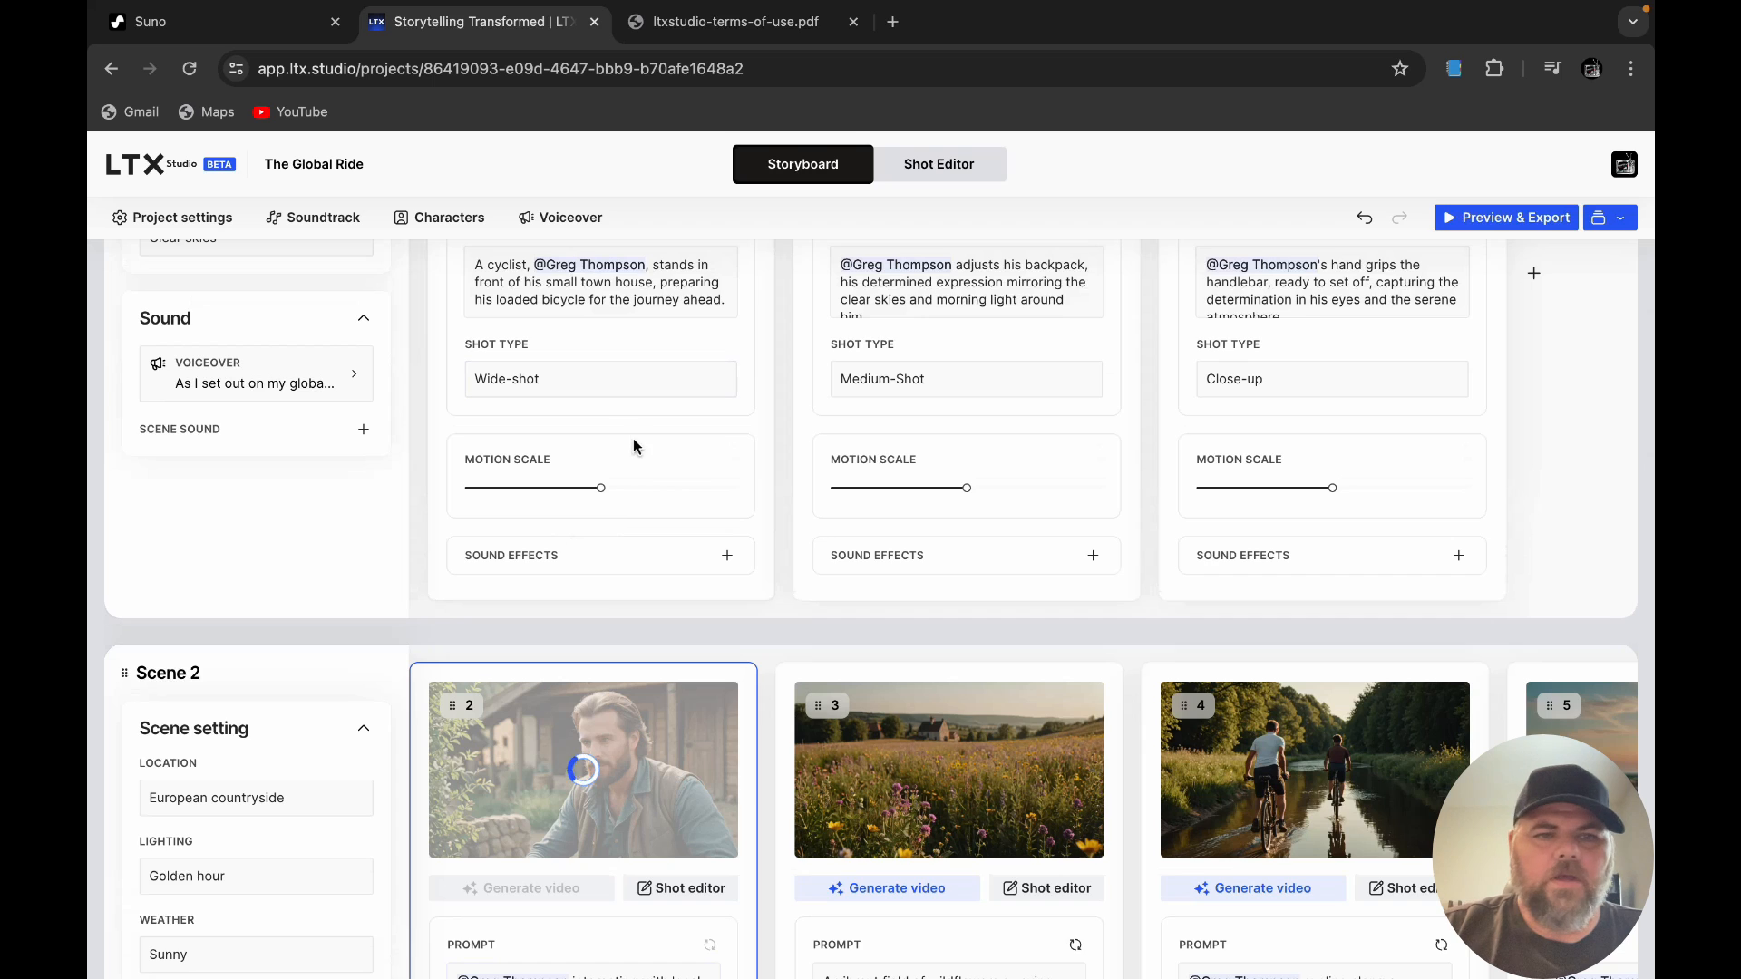
scroll(633, 439, "up", 3)
scroll(633, 438, "up", 1)
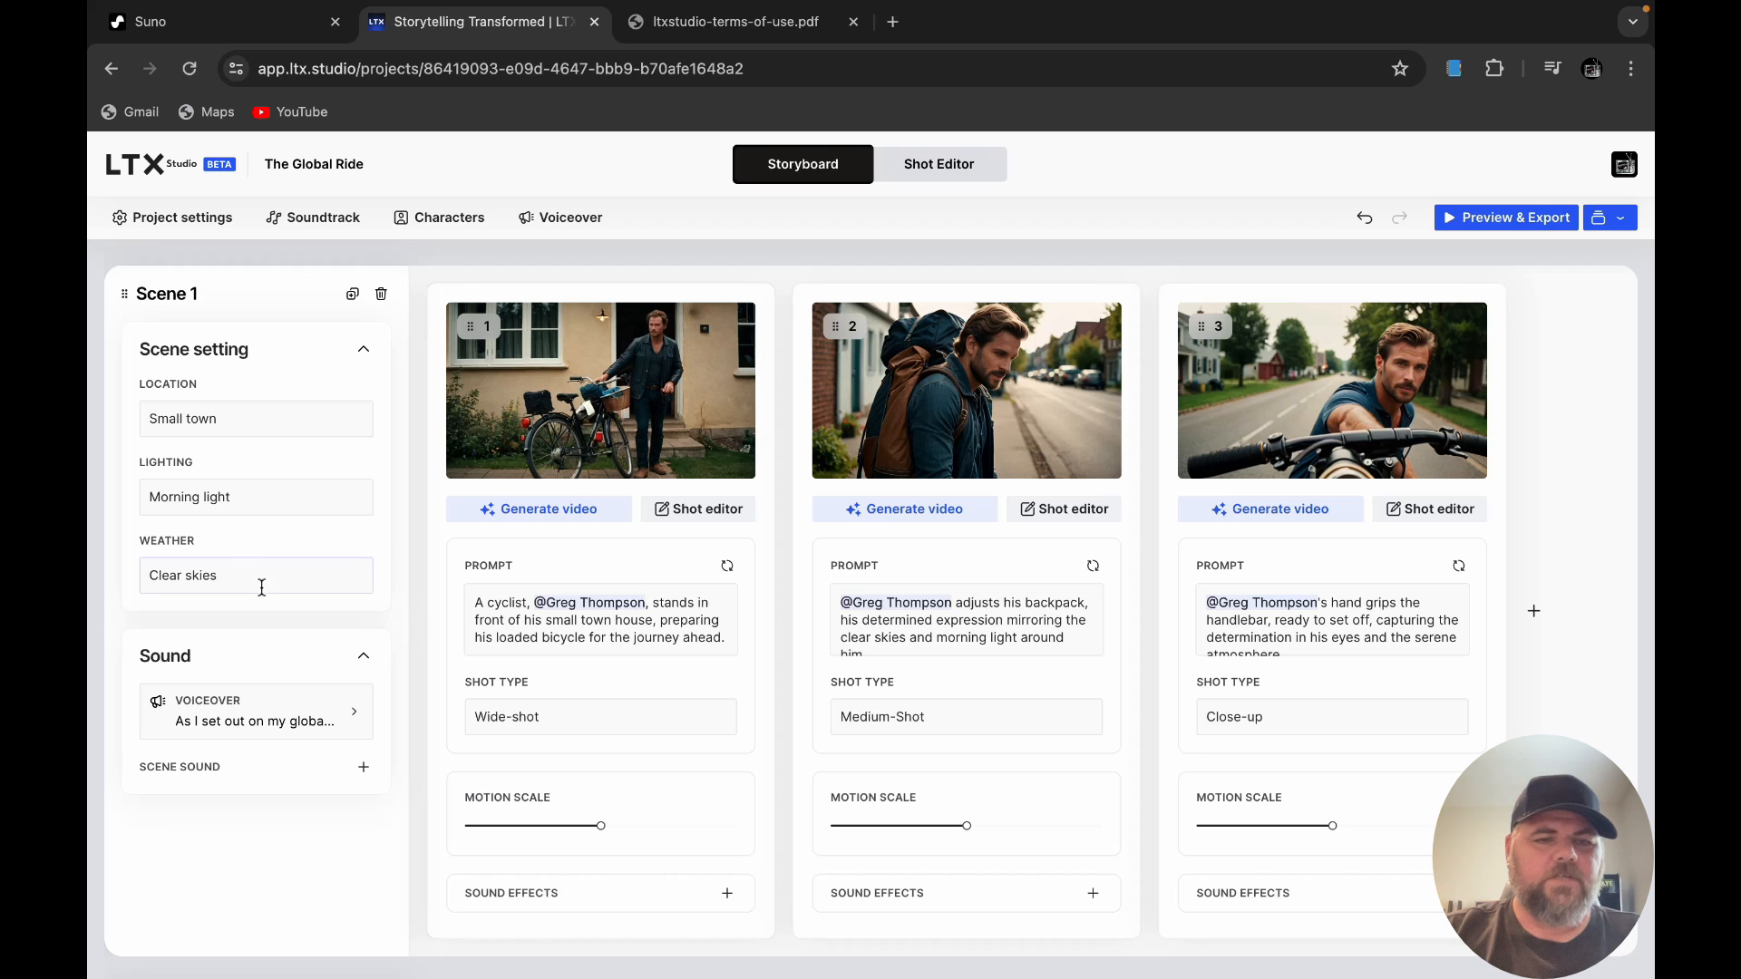
left_click(186, 218)
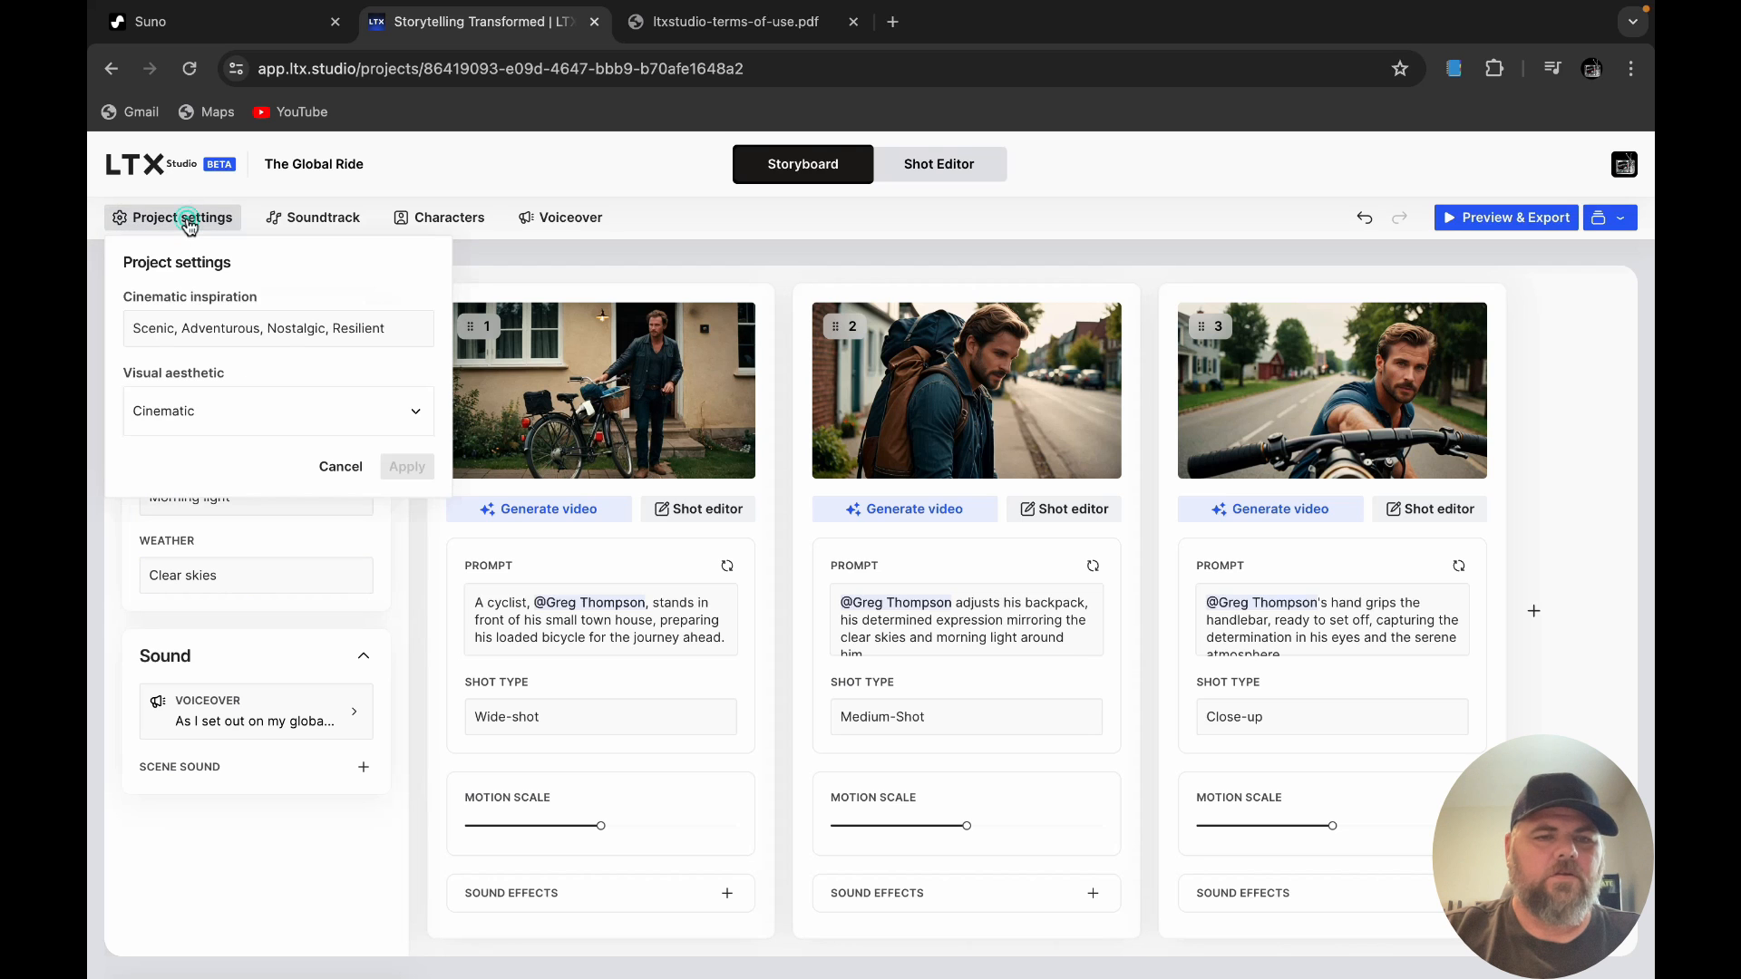
left_click(353, 416)
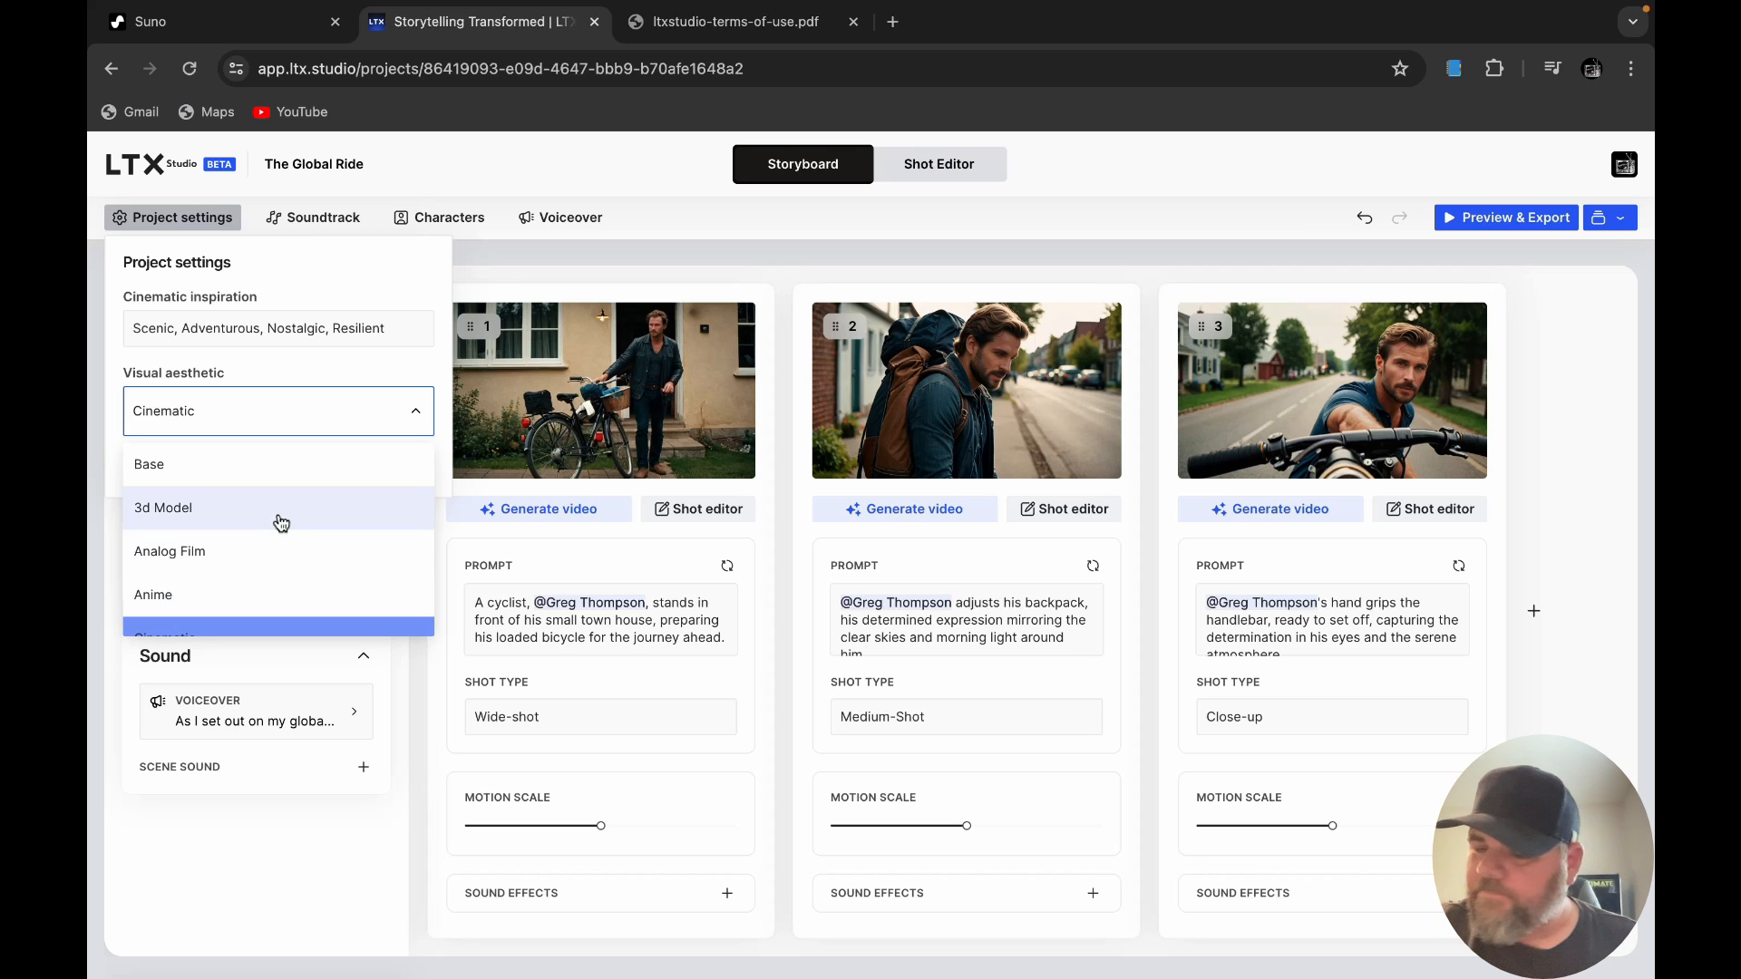
scroll(220, 551, "down", 5)
scroll(221, 555, "up", 4)
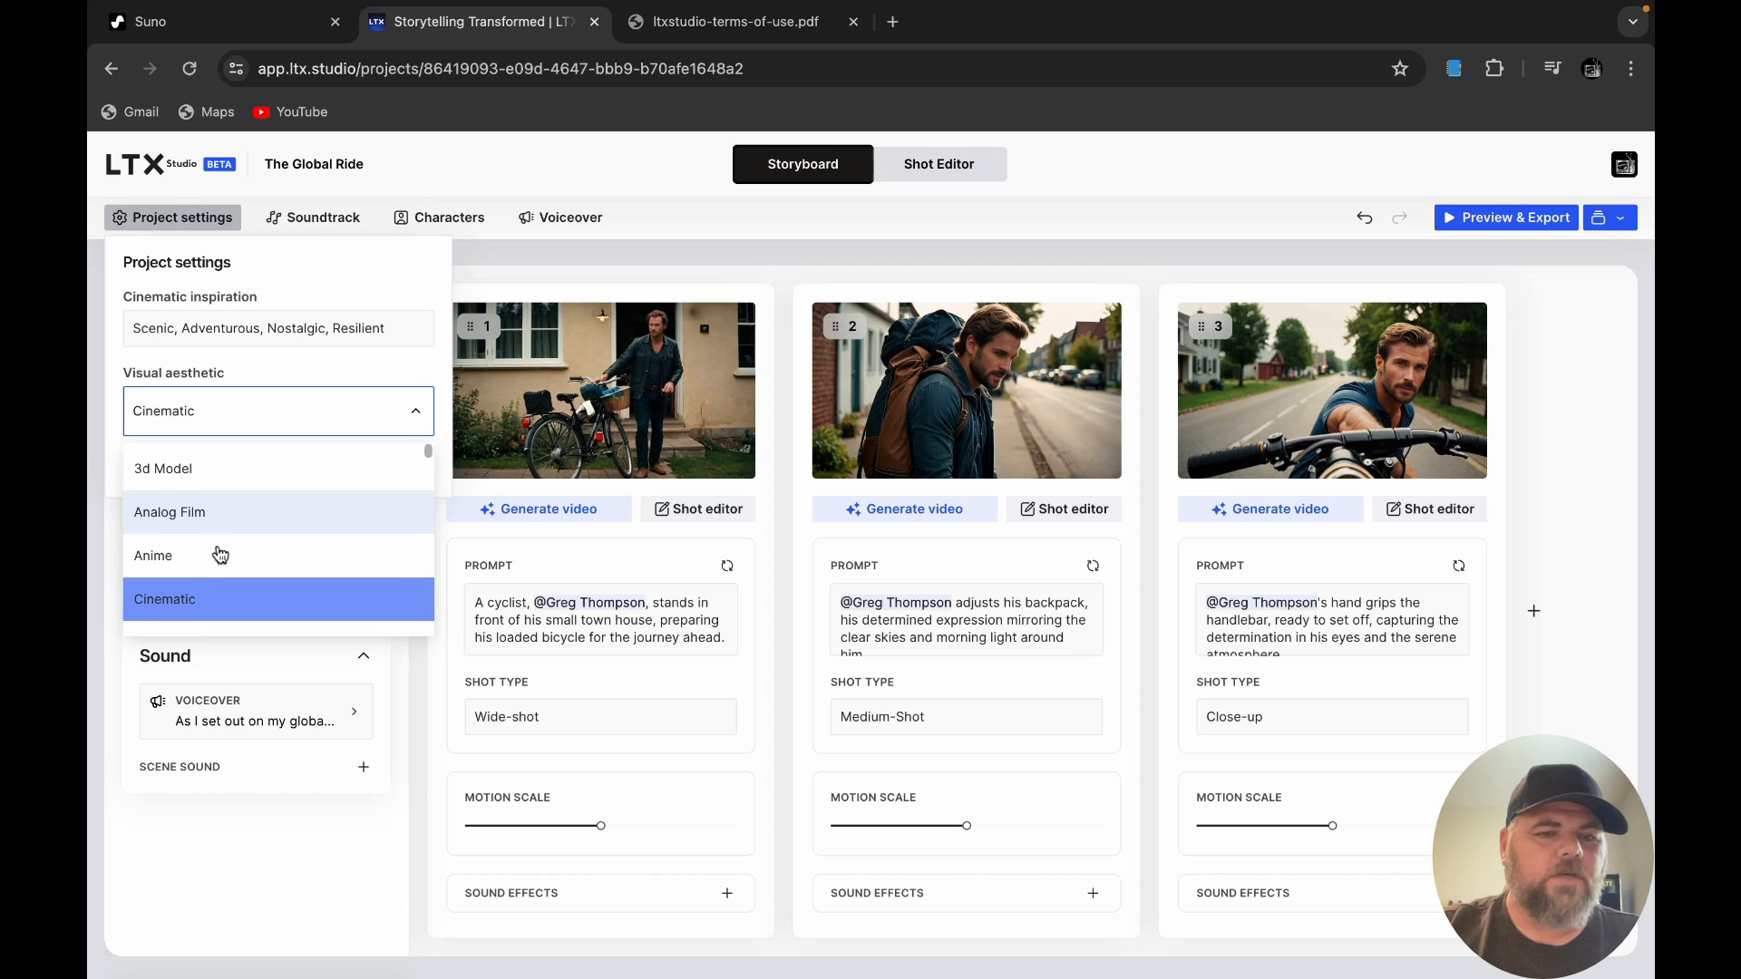
left_click(158, 554)
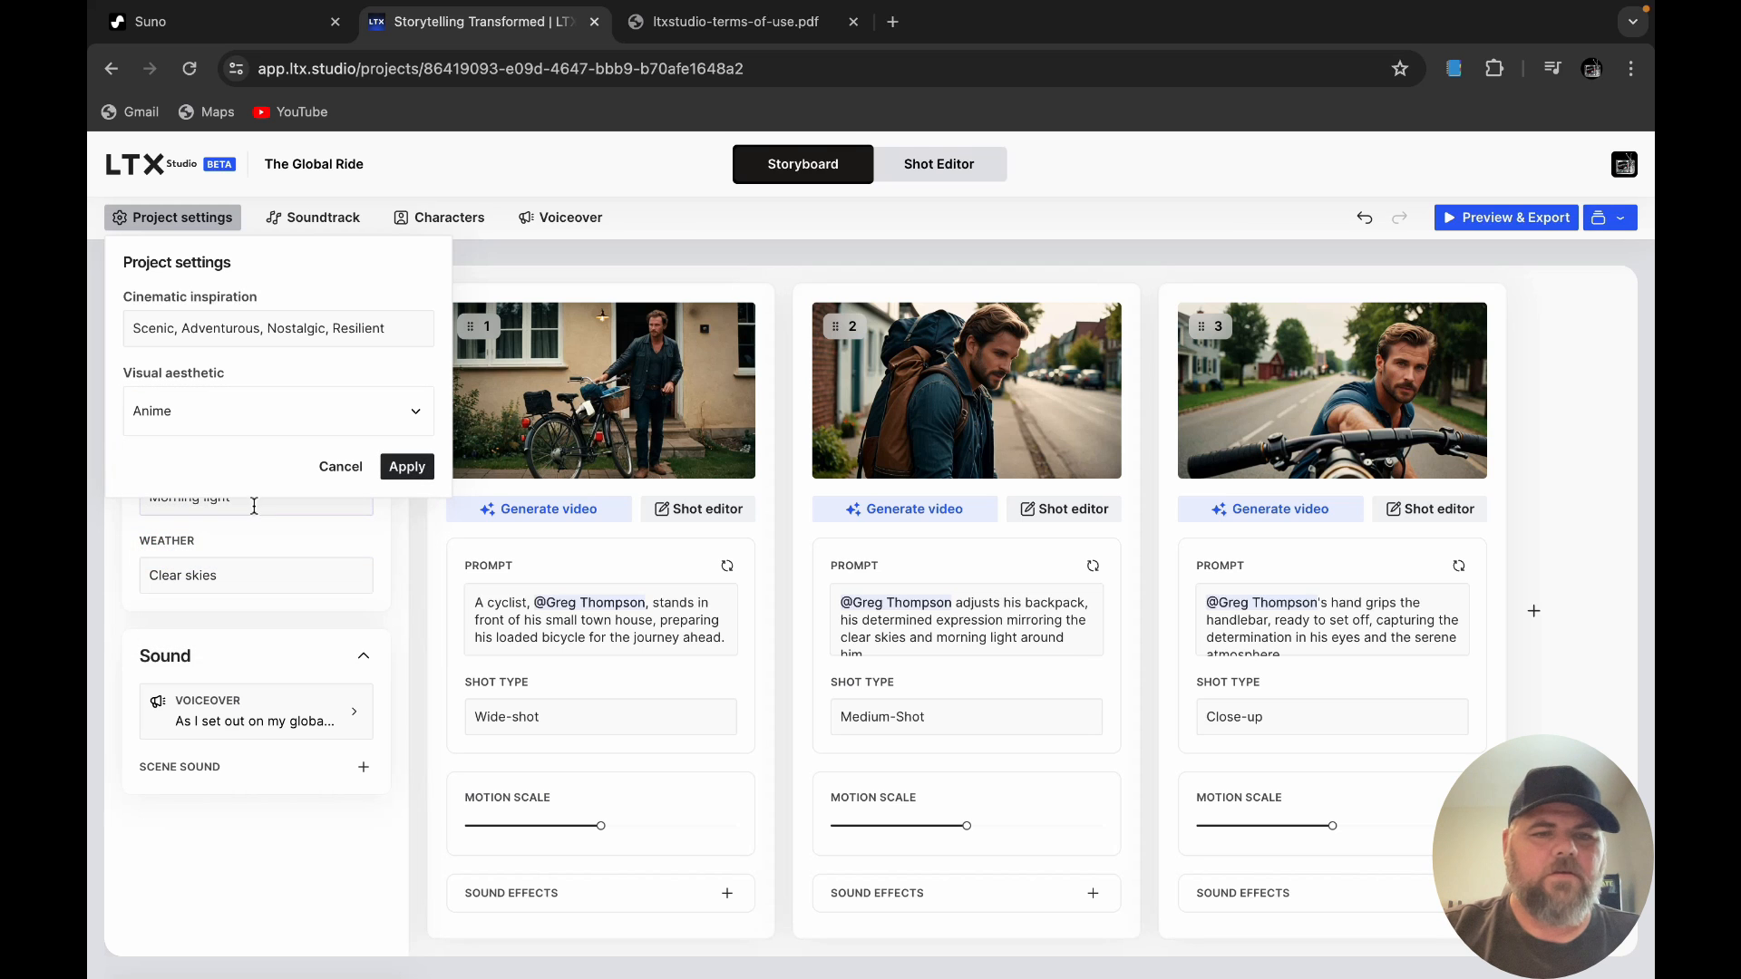
left_click(407, 466)
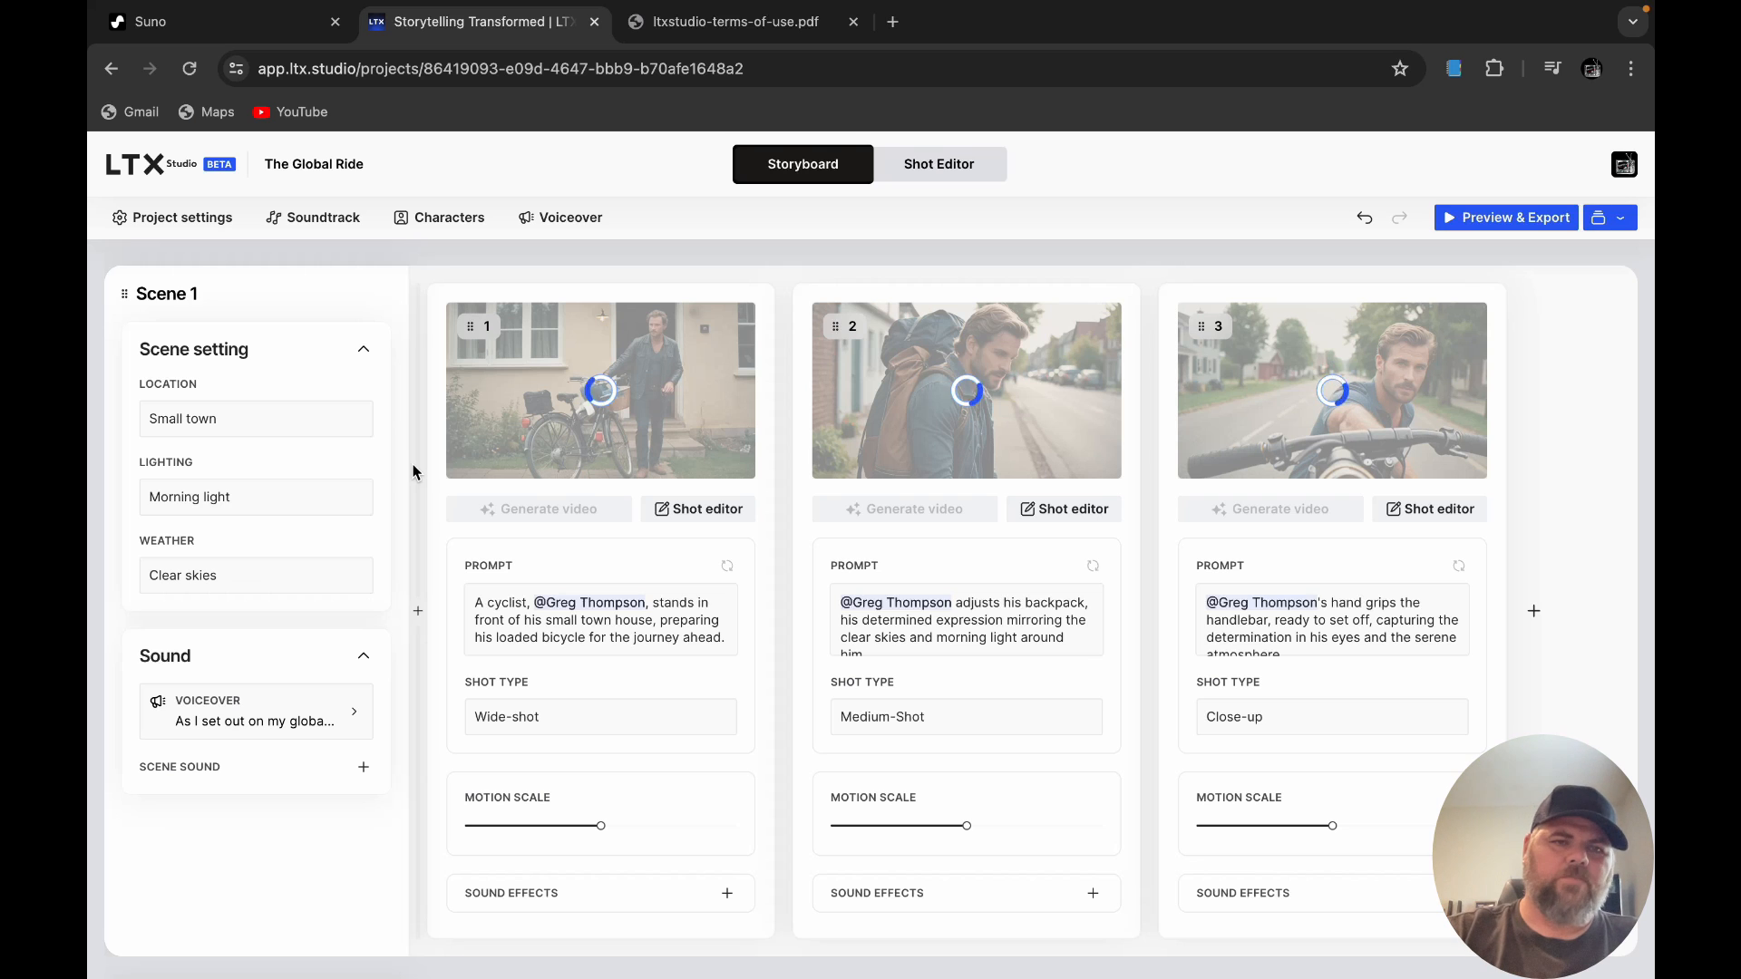
Step: Reopen The Global Ride from the home page and examine scene 2's shots 4 and 5 and scene 3's shot 3 in the Shot Editor
left_click(172, 169)
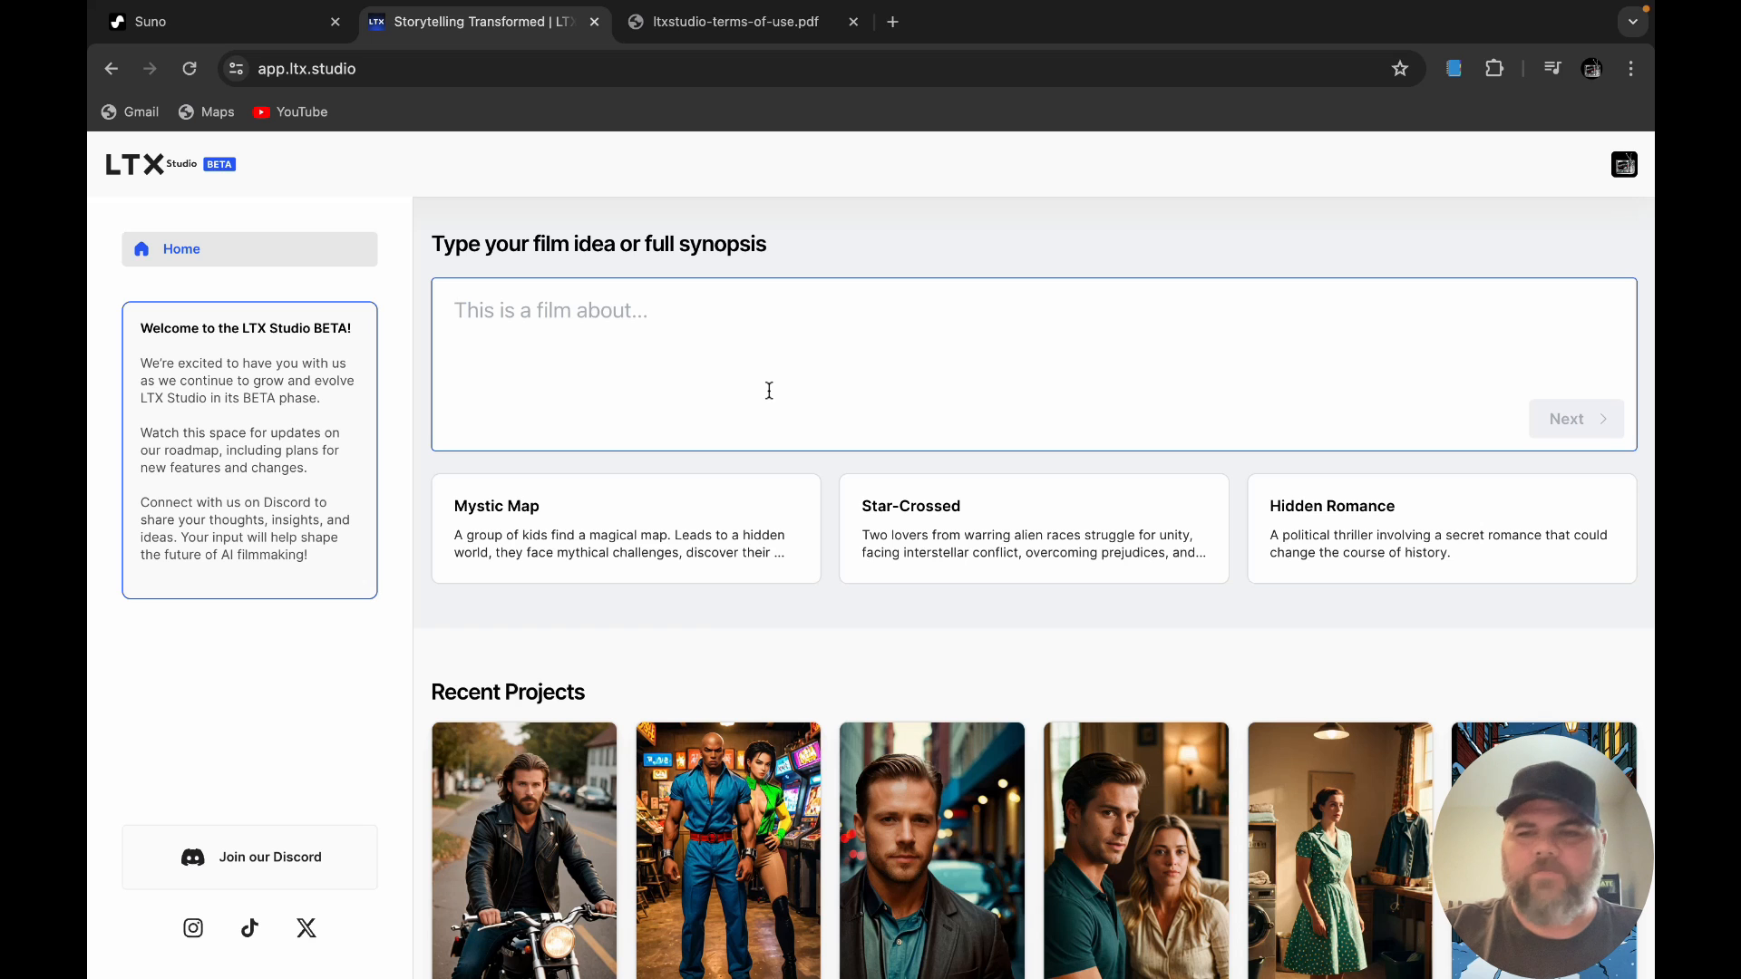
left_click(550, 811)
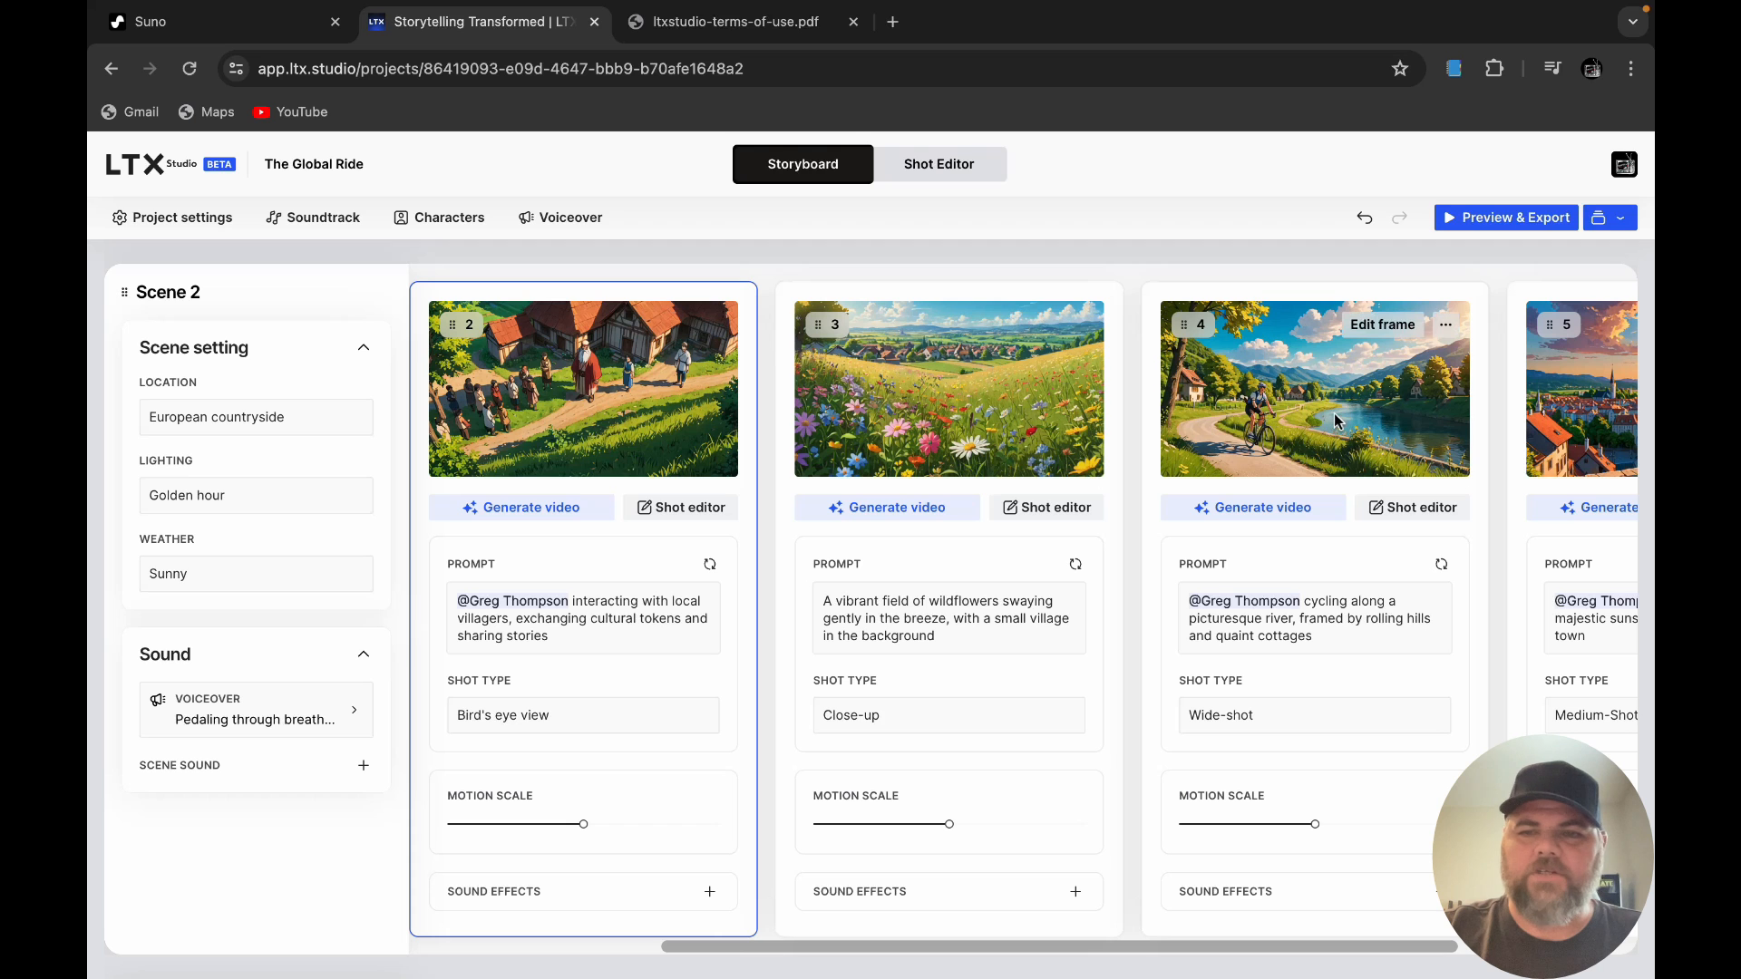
left_click(1386, 328)
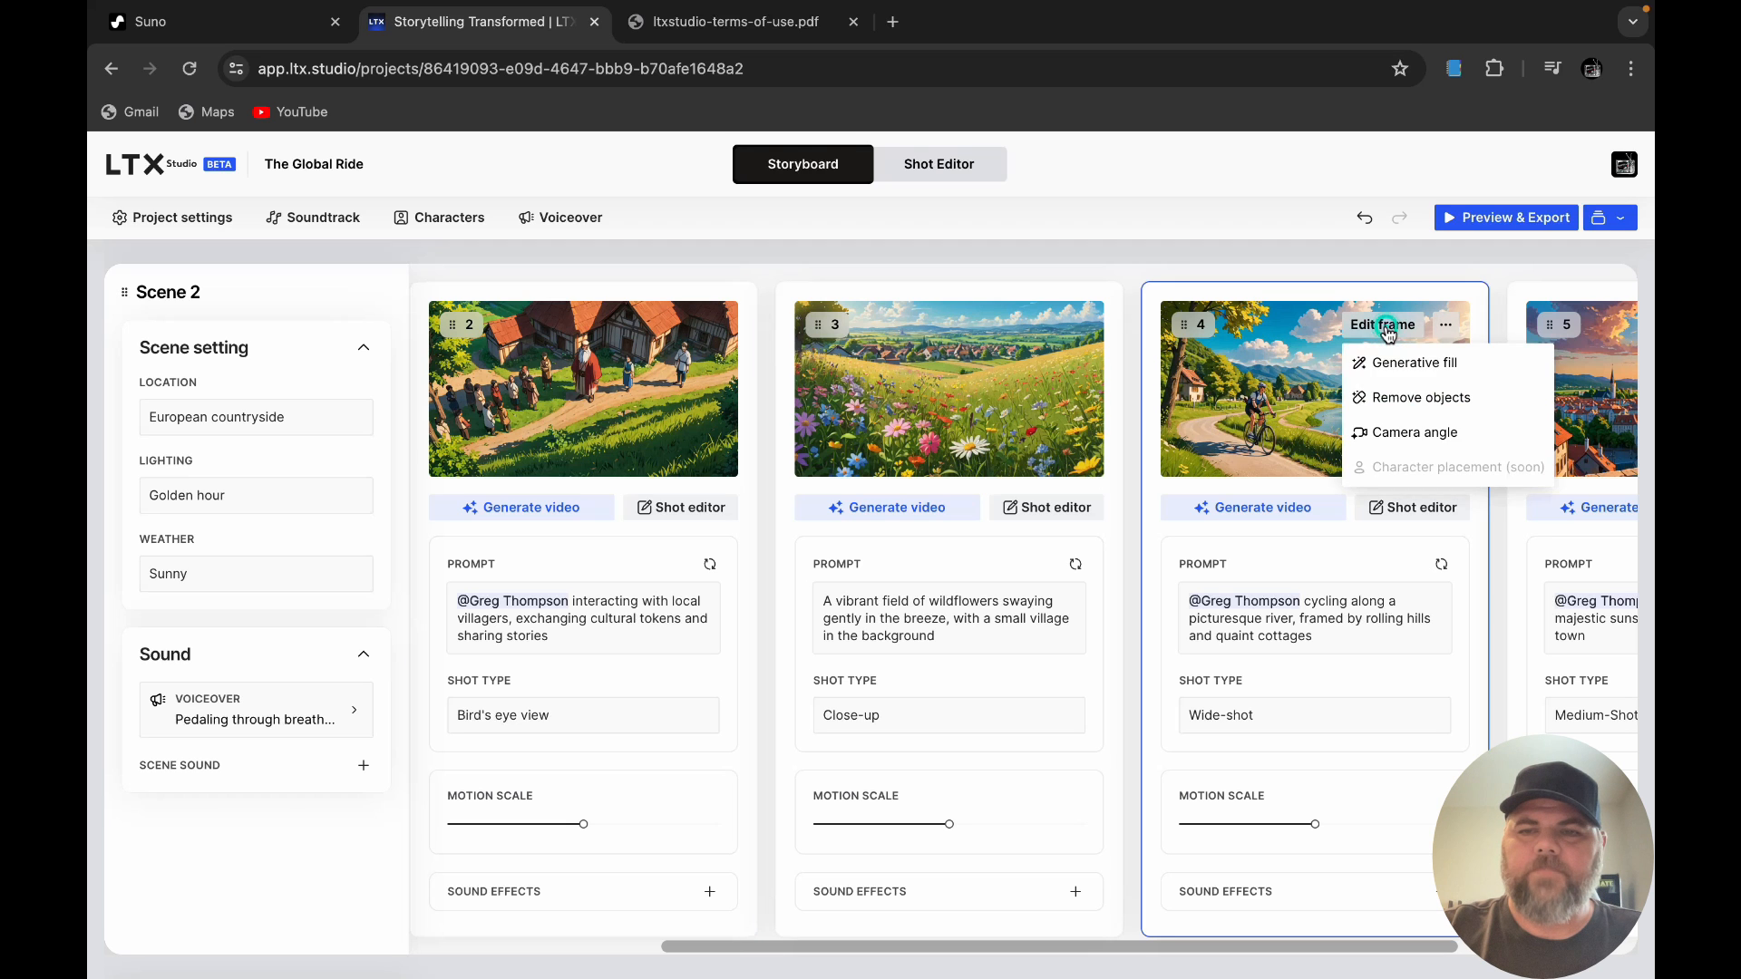
left_click(1401, 508)
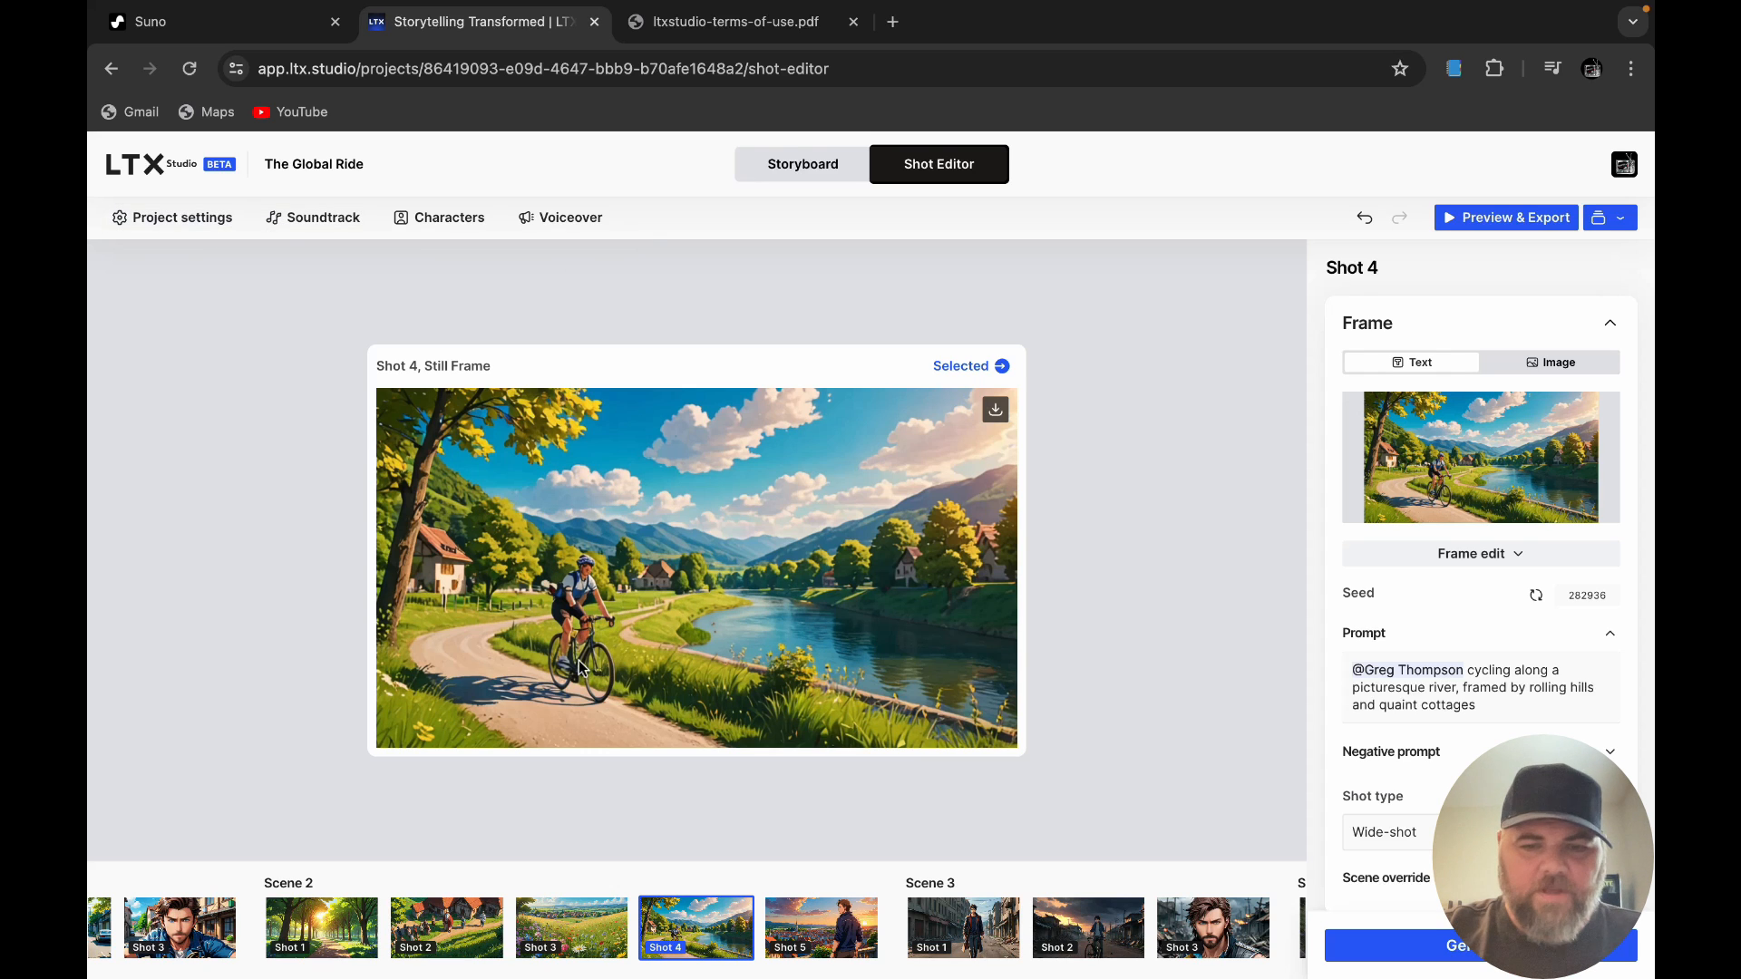
left_click(819, 934)
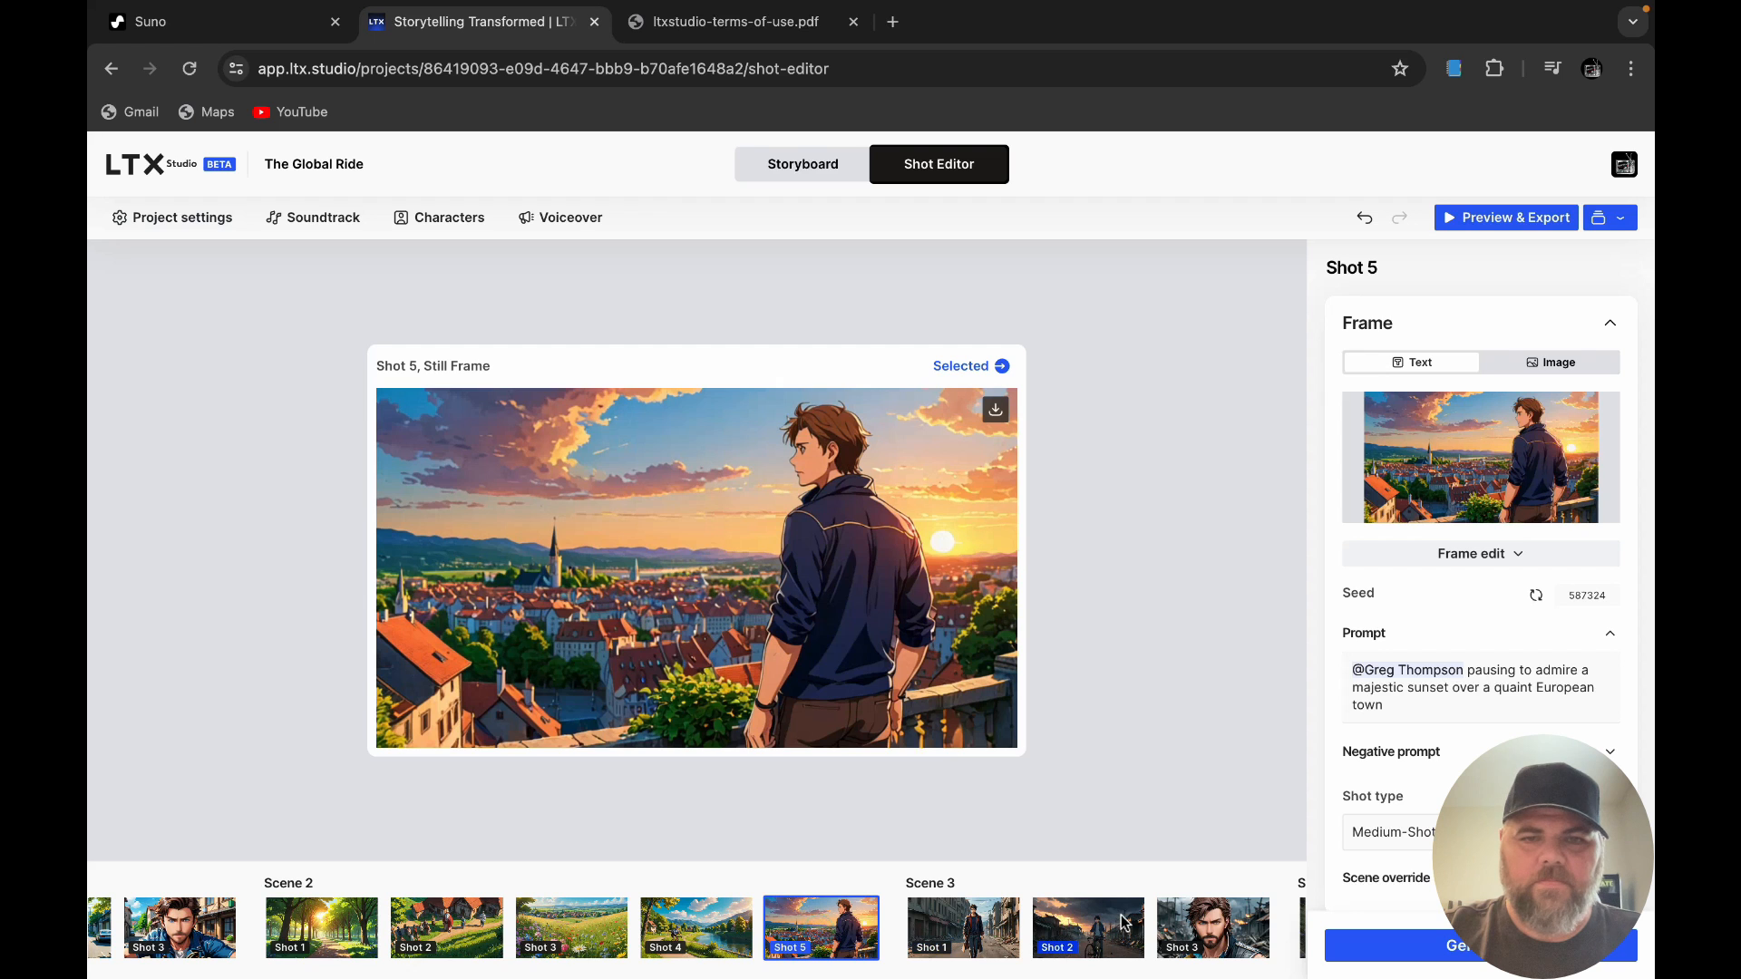
left_click(1210, 936)
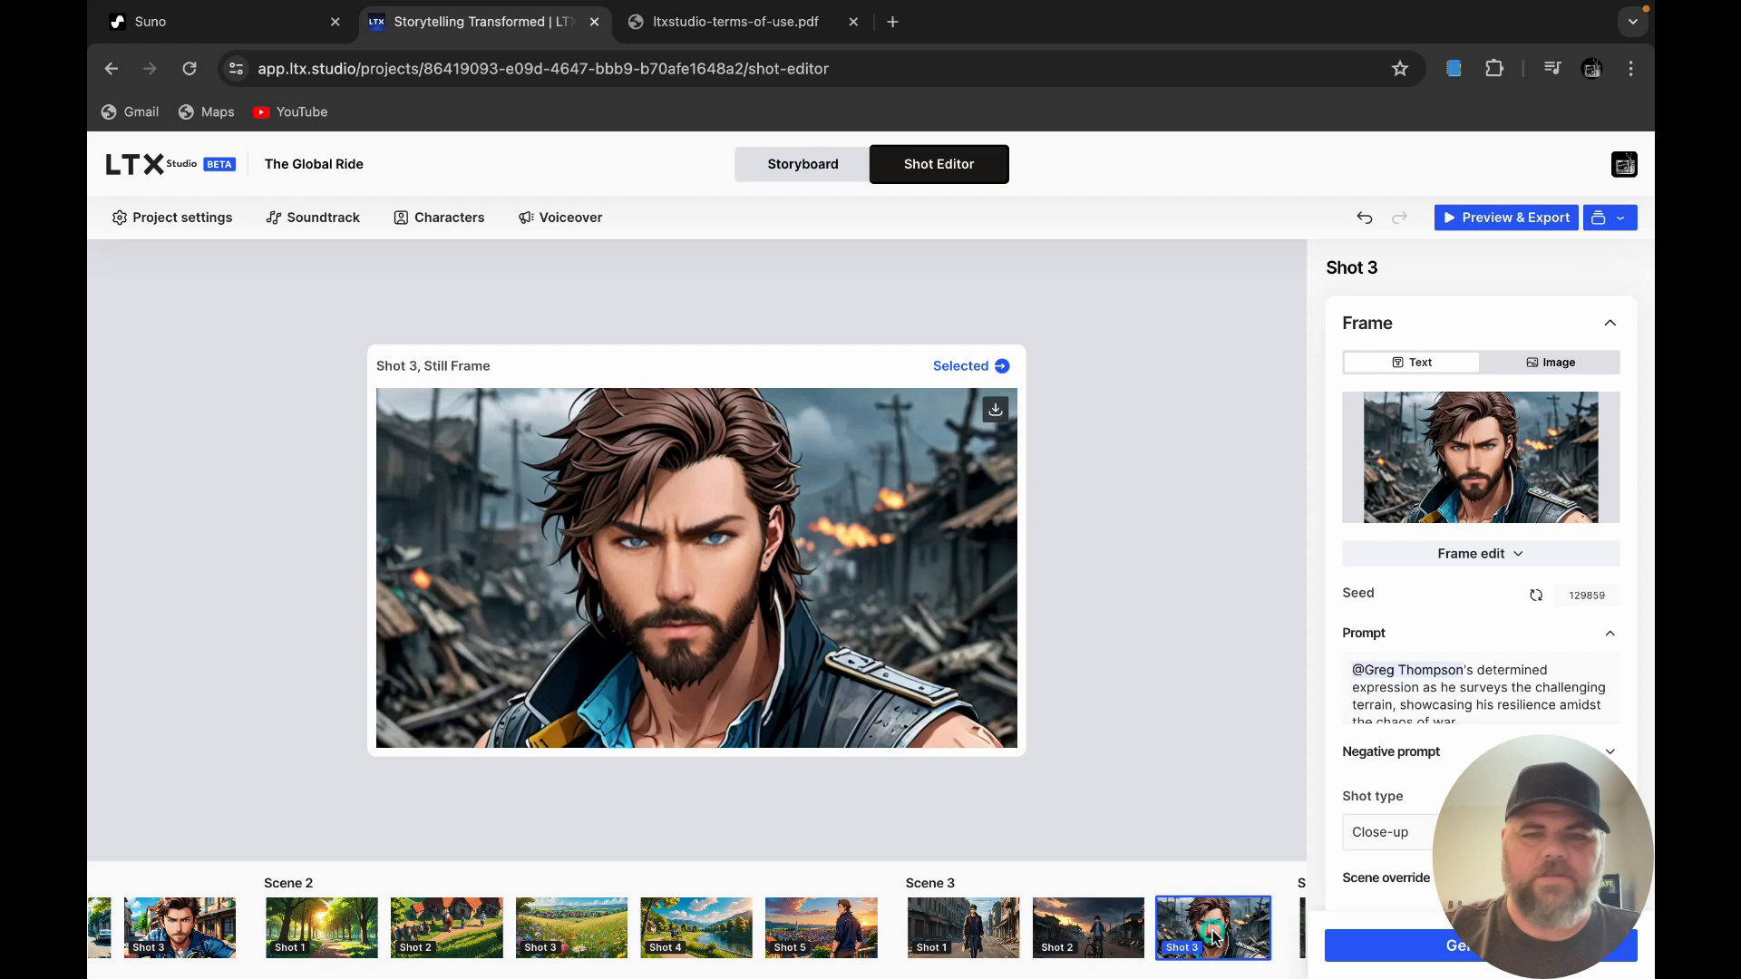
Step: Return to the storyboard's Scene 1 and view the project settings for cinematic inspiration and visual aesthetic
scroll(780, 911, "left", 10)
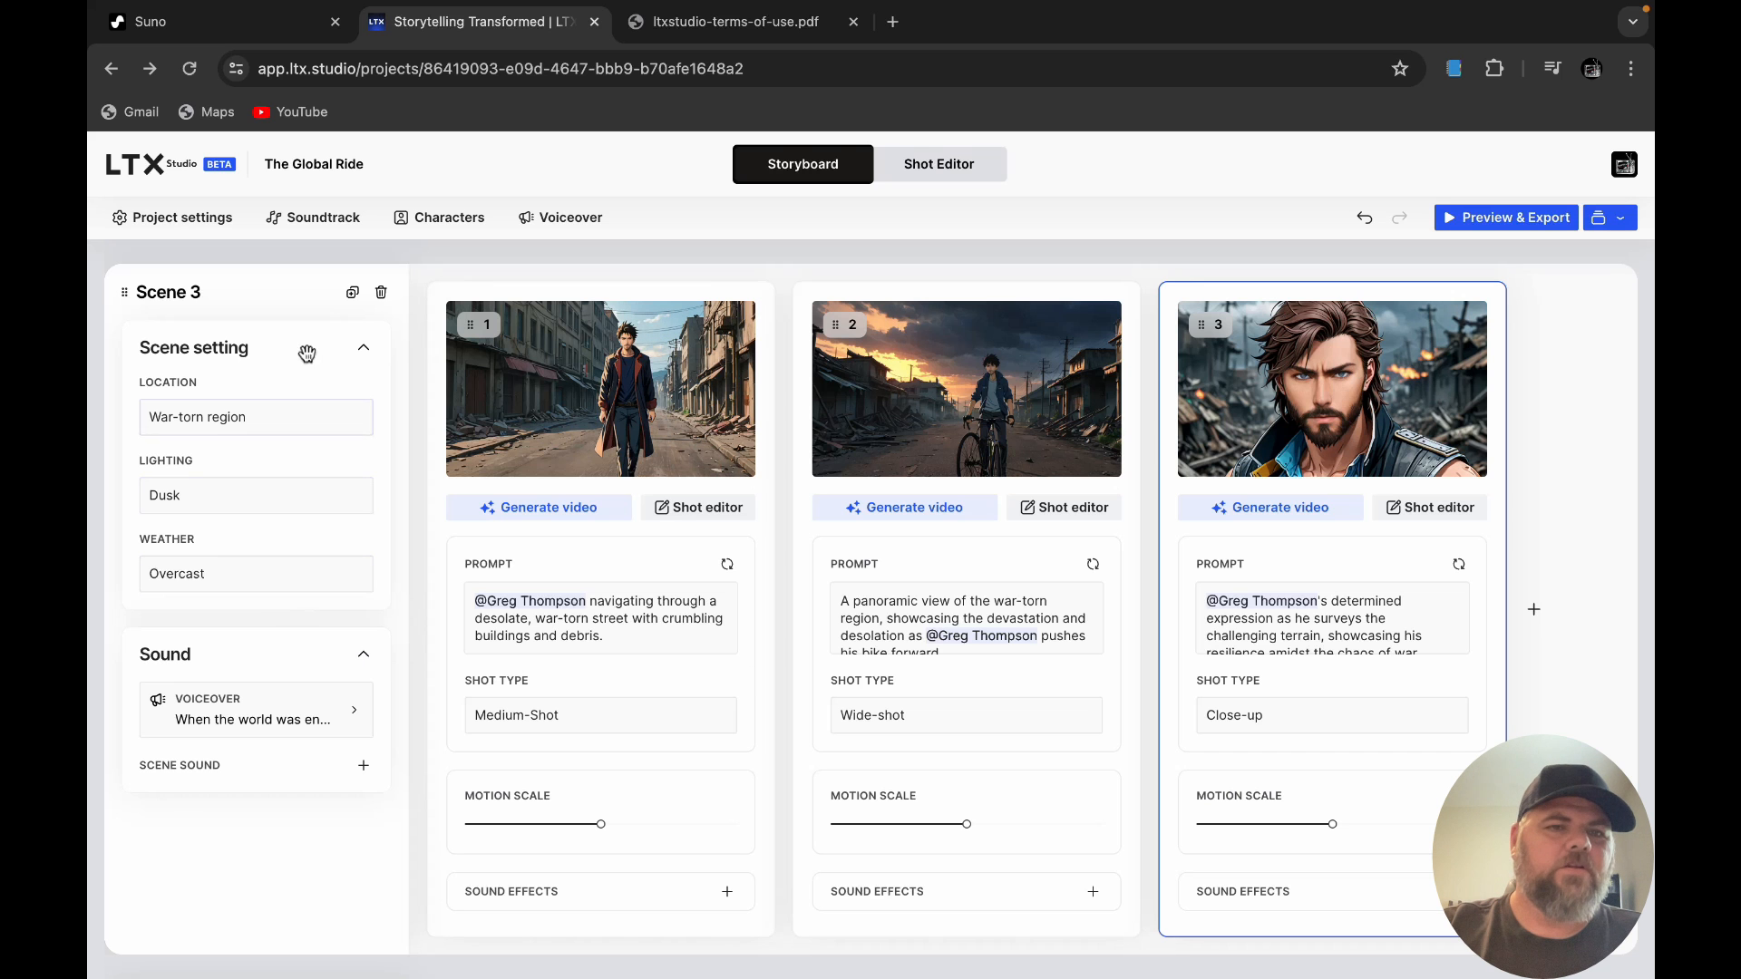
scroll(309, 361, "up", 6)
scroll(310, 361, "up", 10)
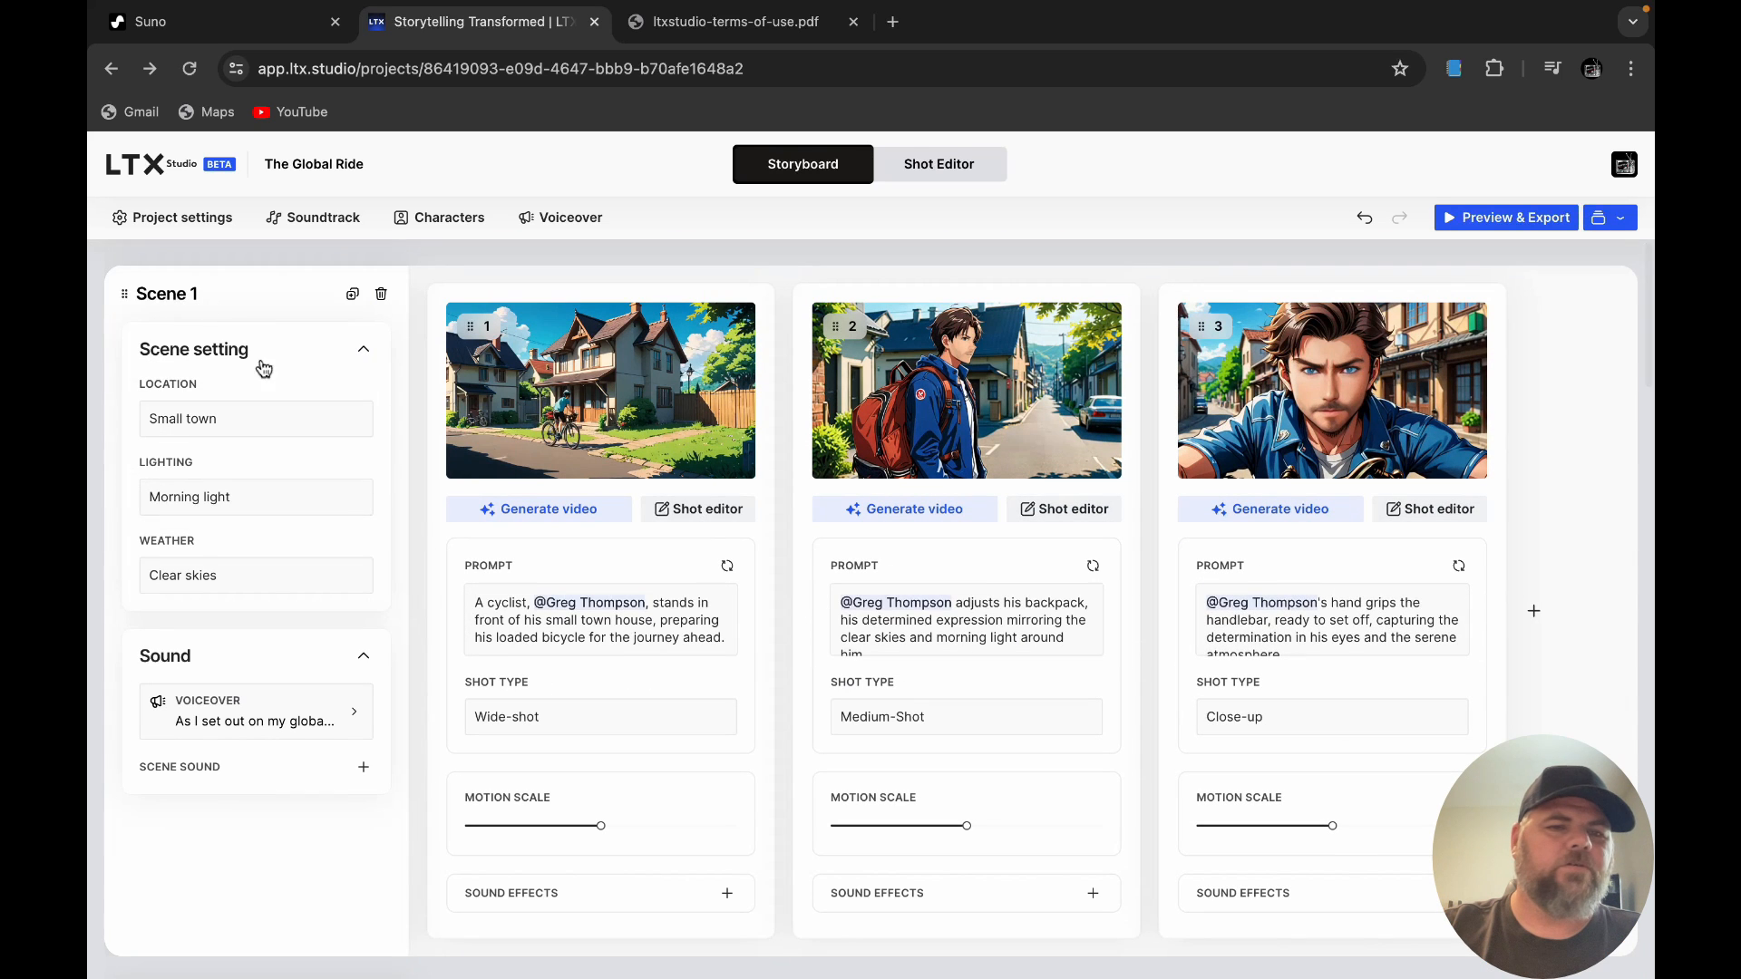
left_click(172, 222)
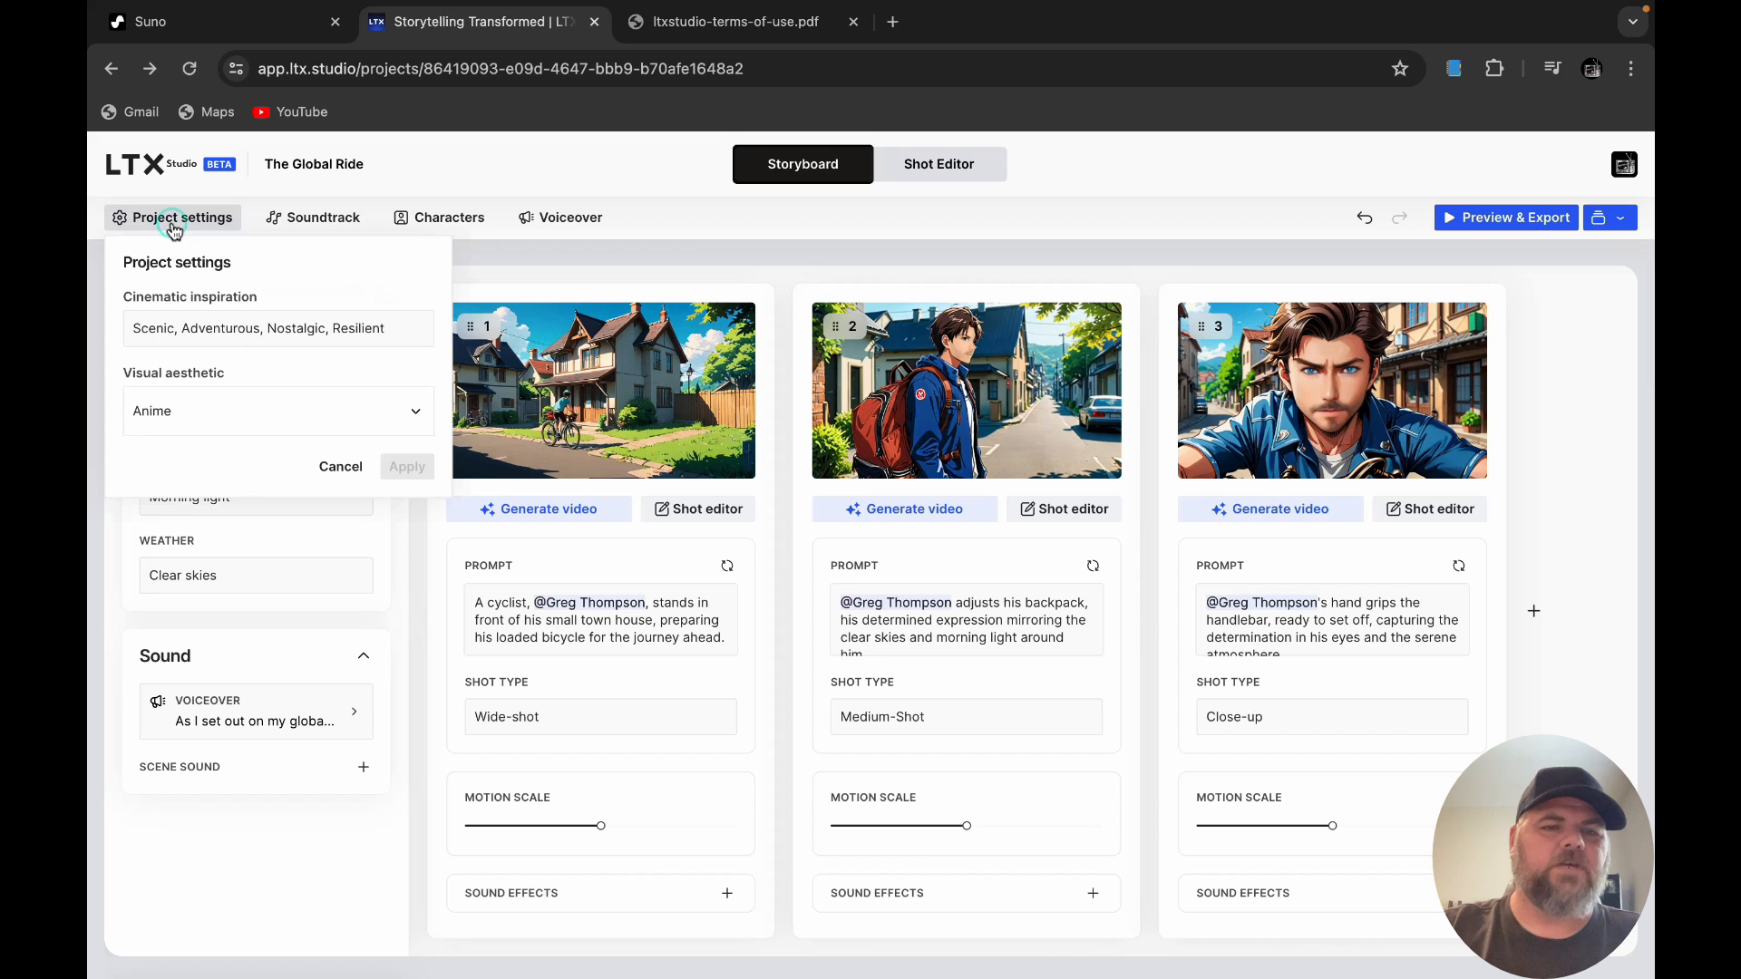
Step: Preview the project's Adventure, Resilience, Discovery soundtrack and view the character casting
left_click(317, 217)
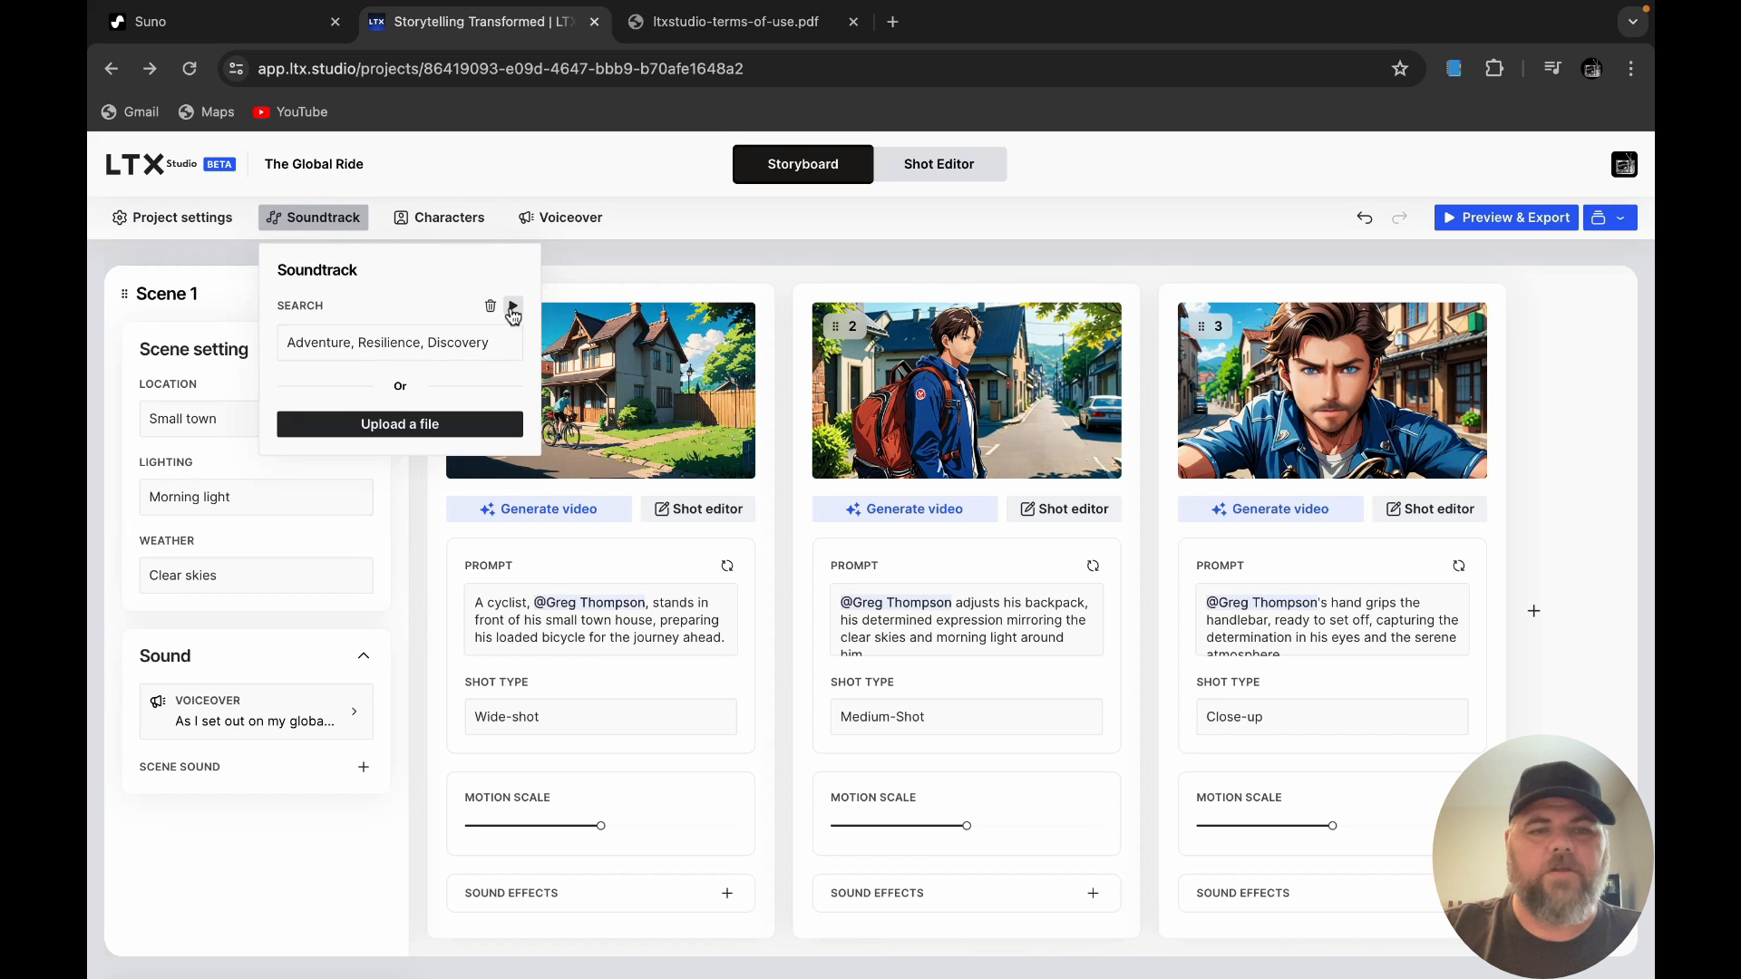
left_click(513, 308)
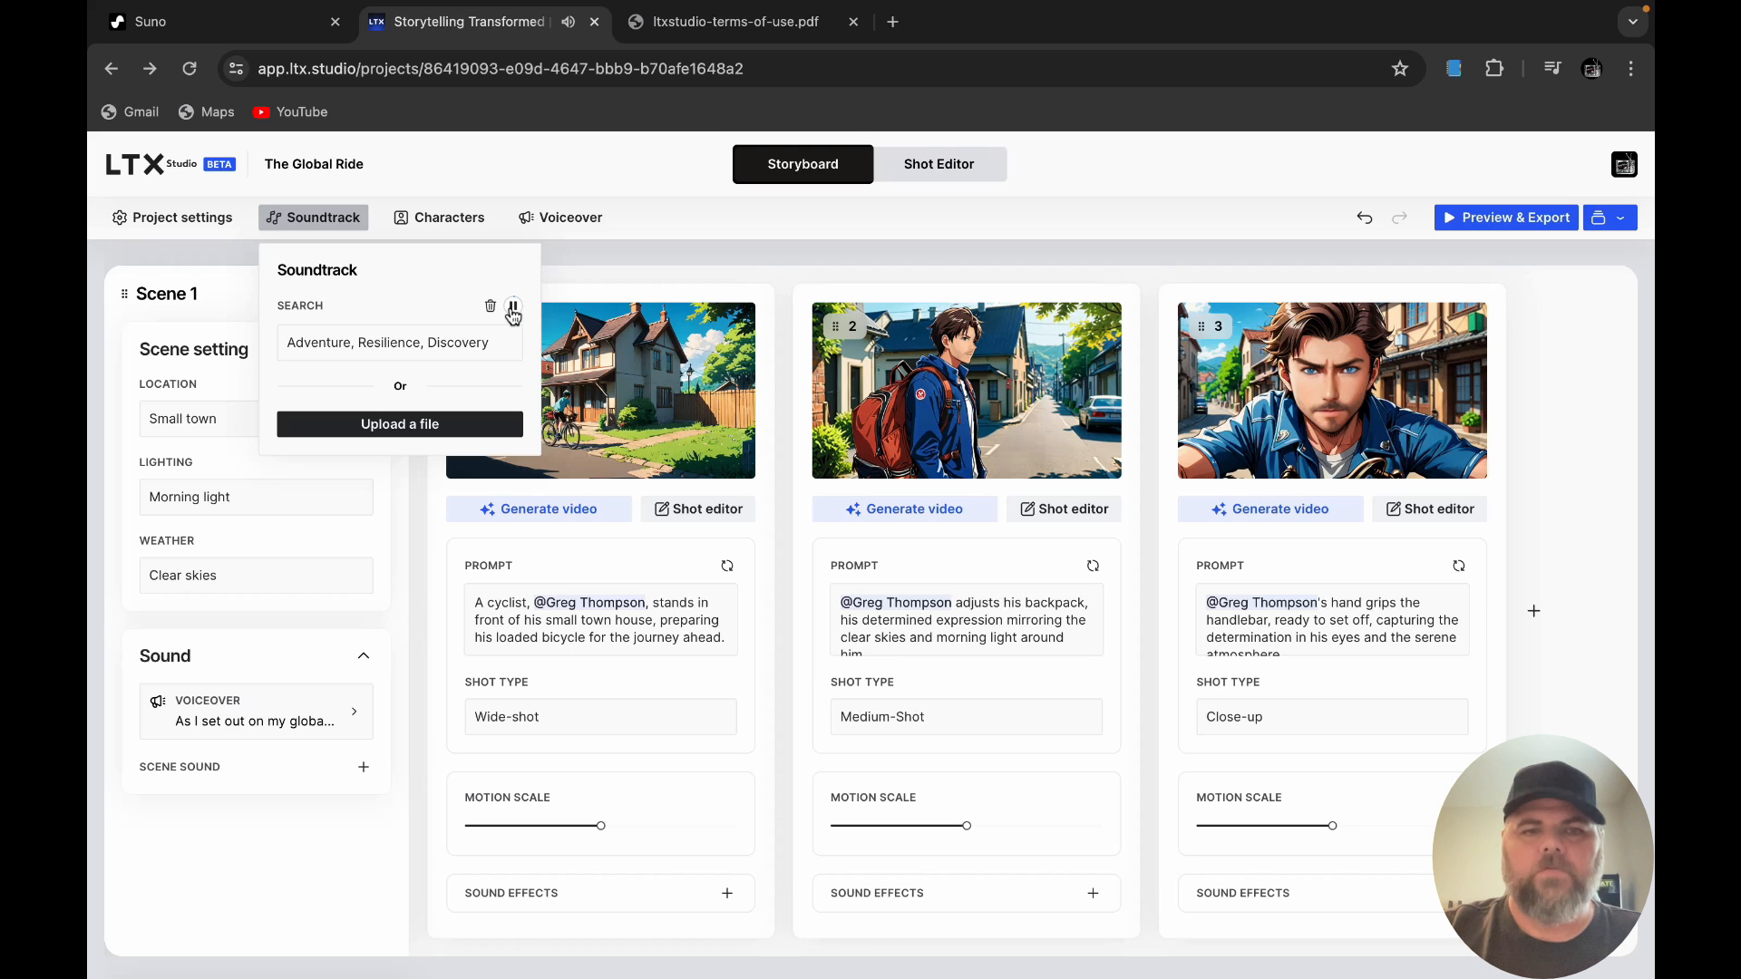
left_click(513, 308)
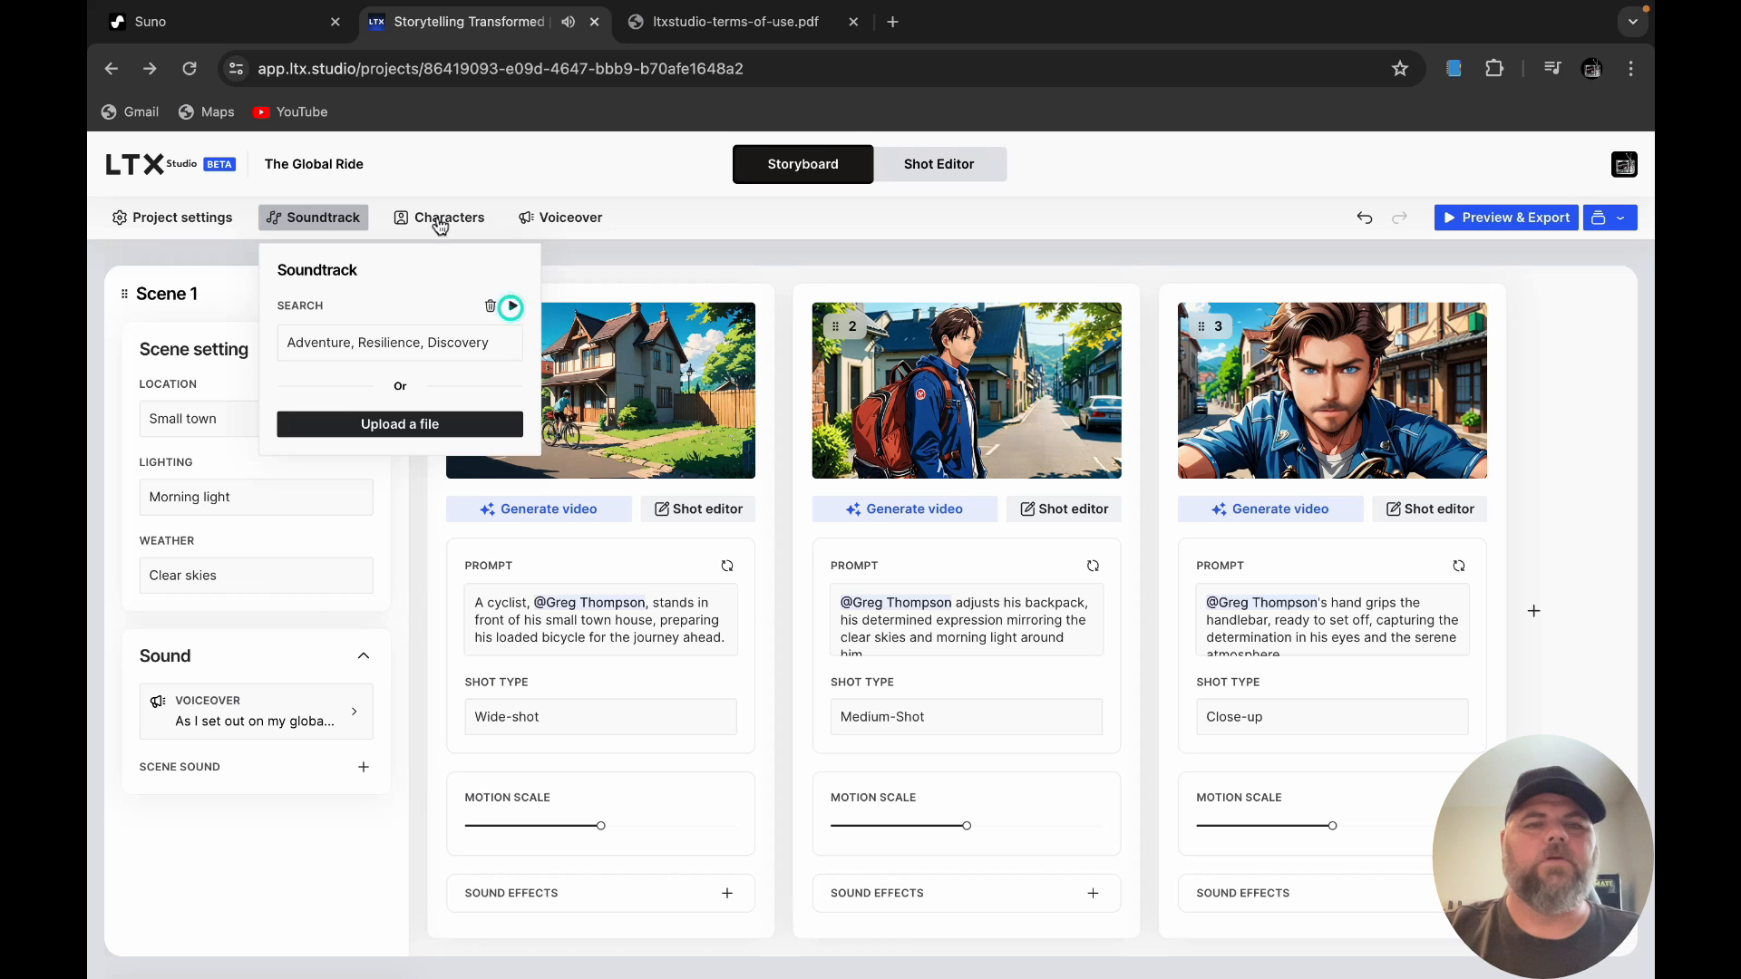
left_click(438, 222)
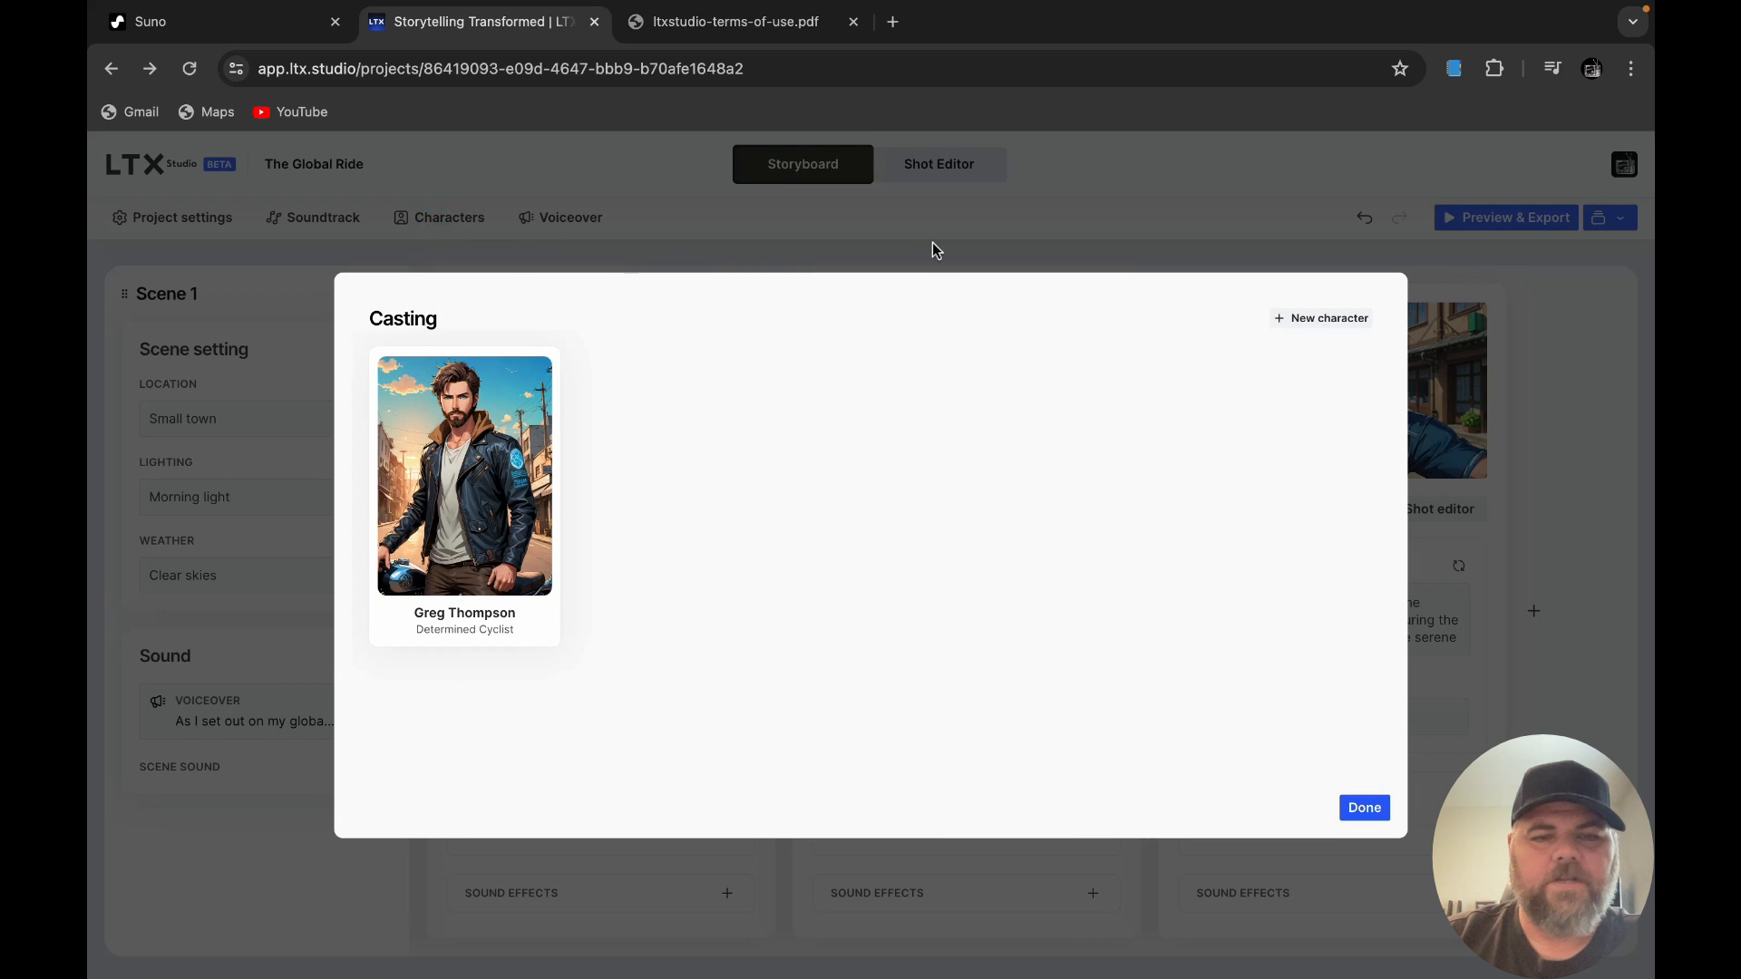
left_click(1362, 809)
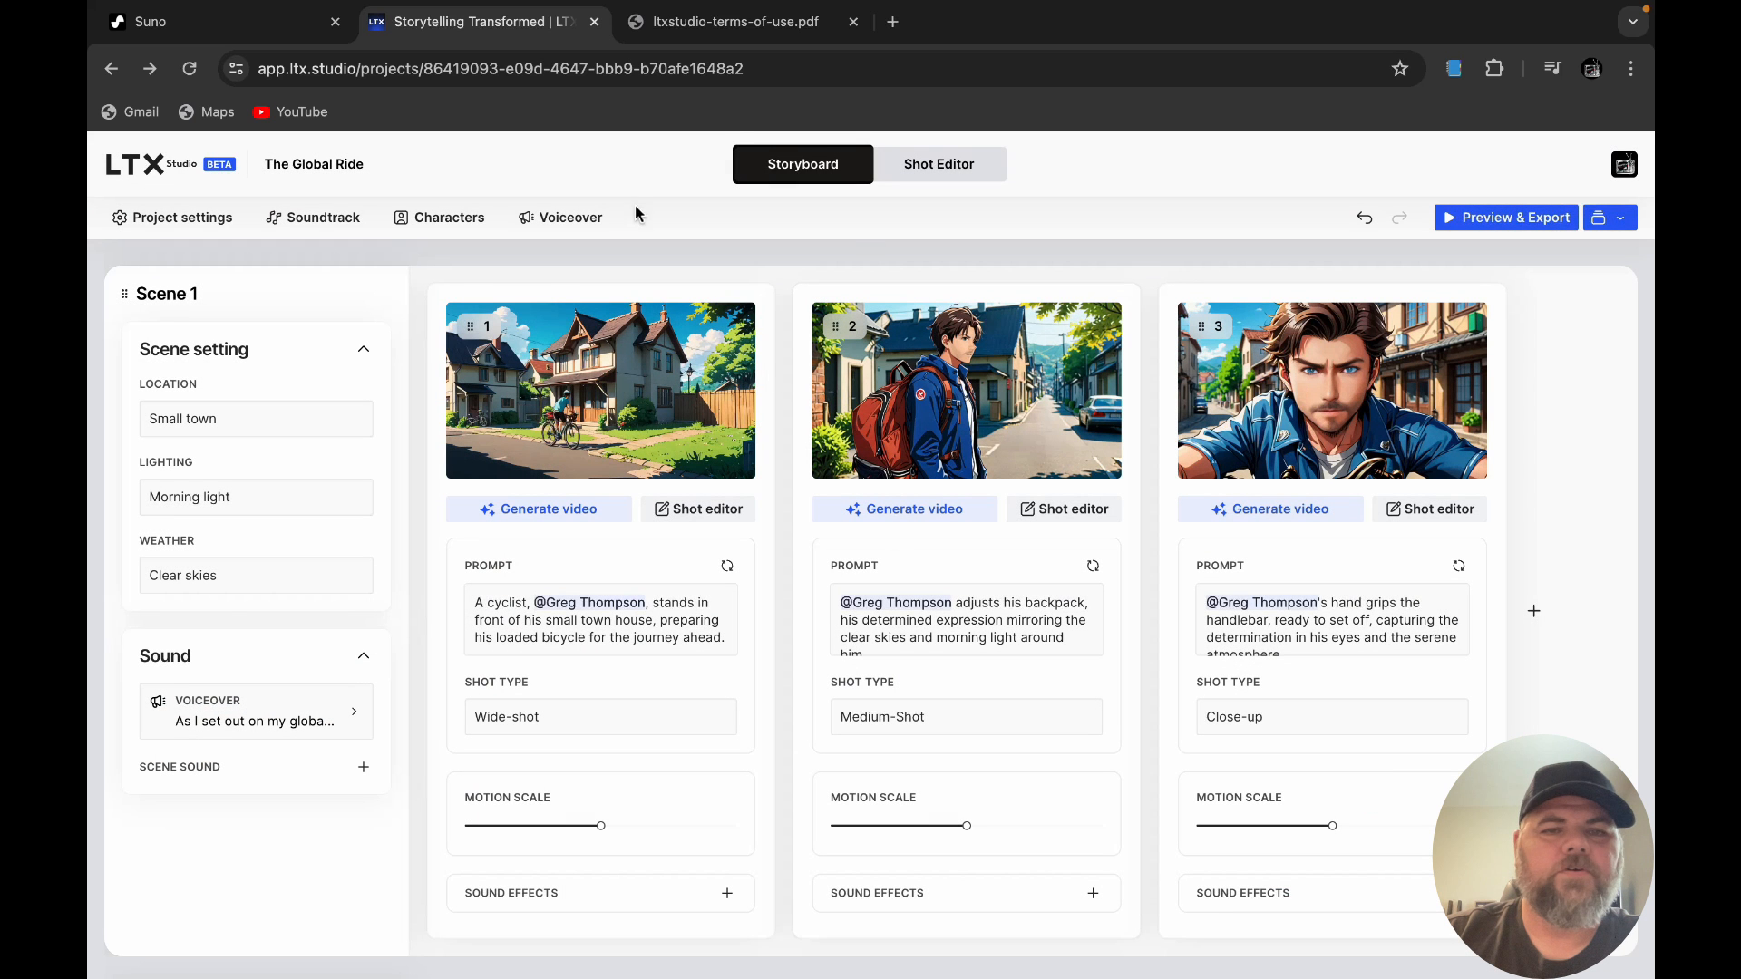
Step: Compare the Narrator and Character voice options for the project's voiceover, and close the settings without applying a change
left_click(564, 218)
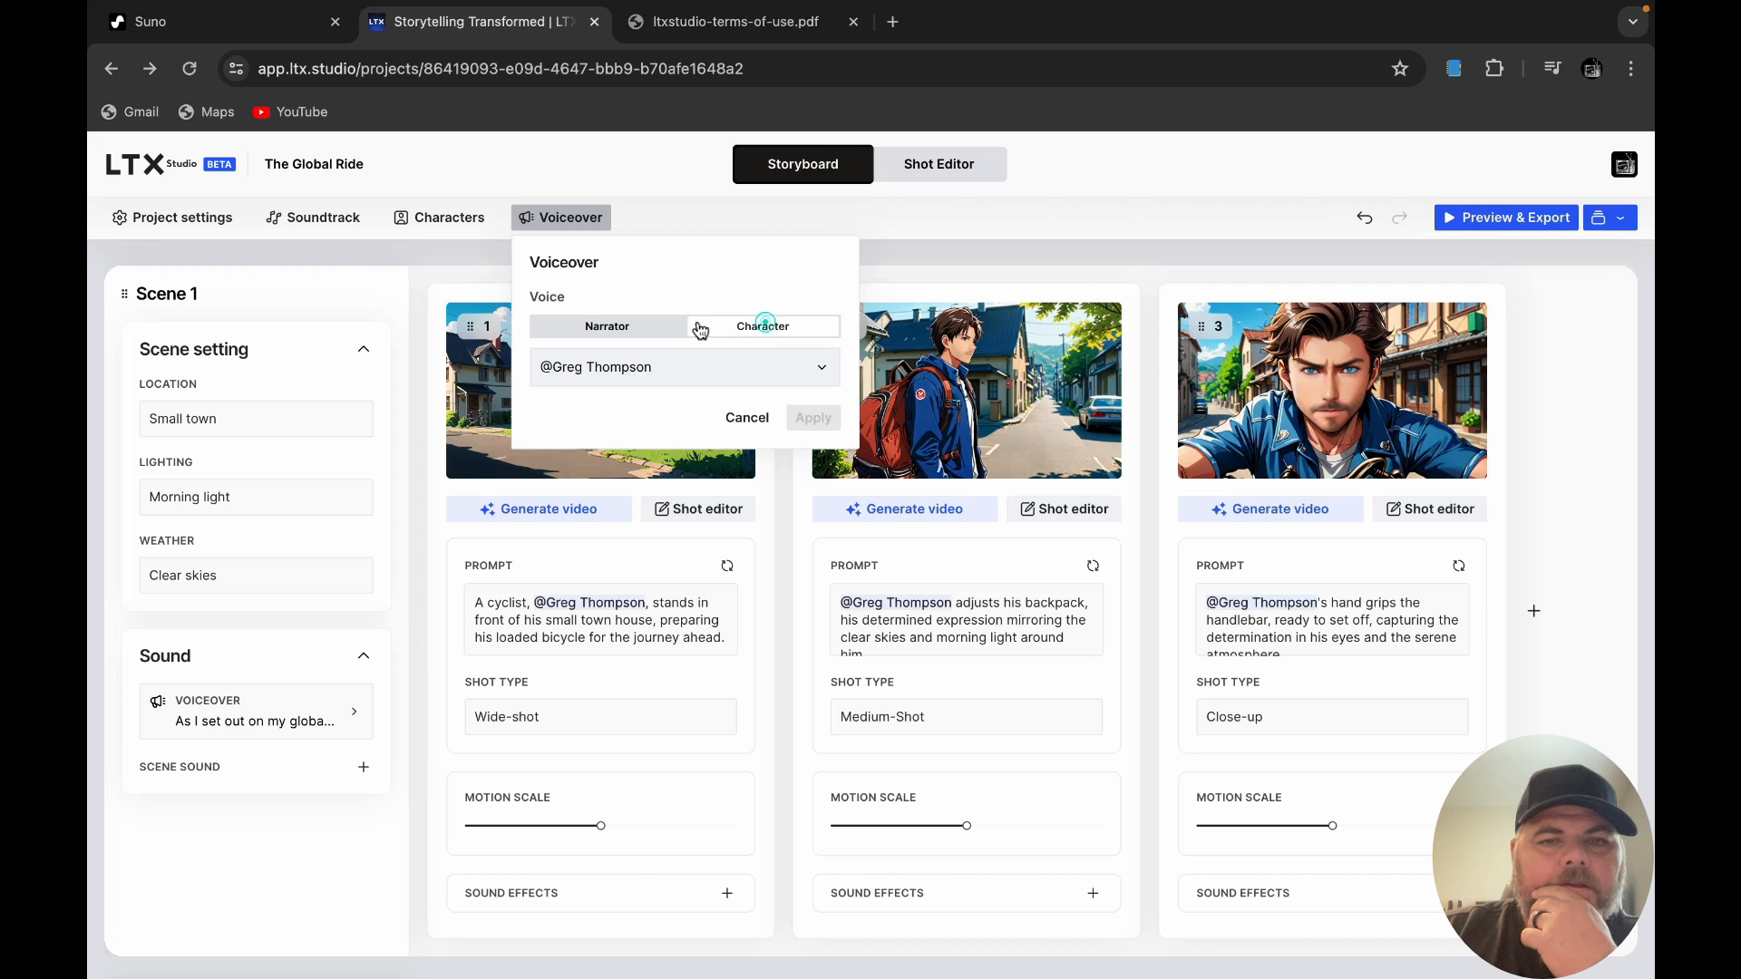
left_click(632, 324)
left_click(767, 330)
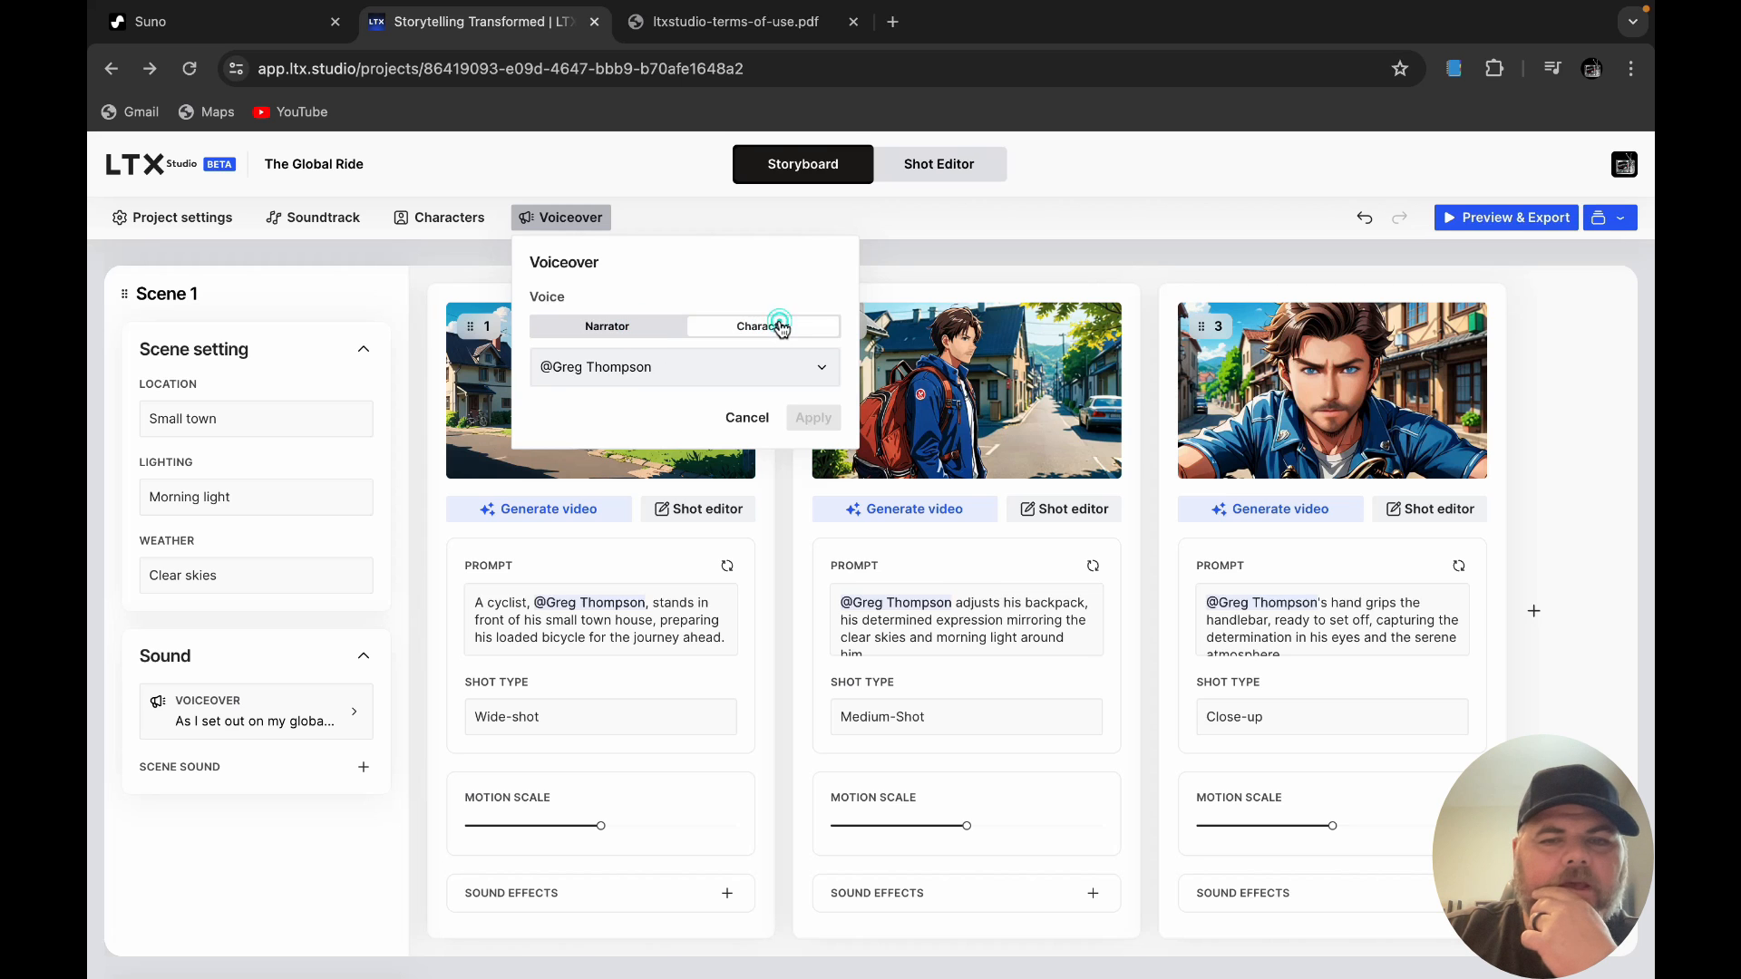
left_click(650, 334)
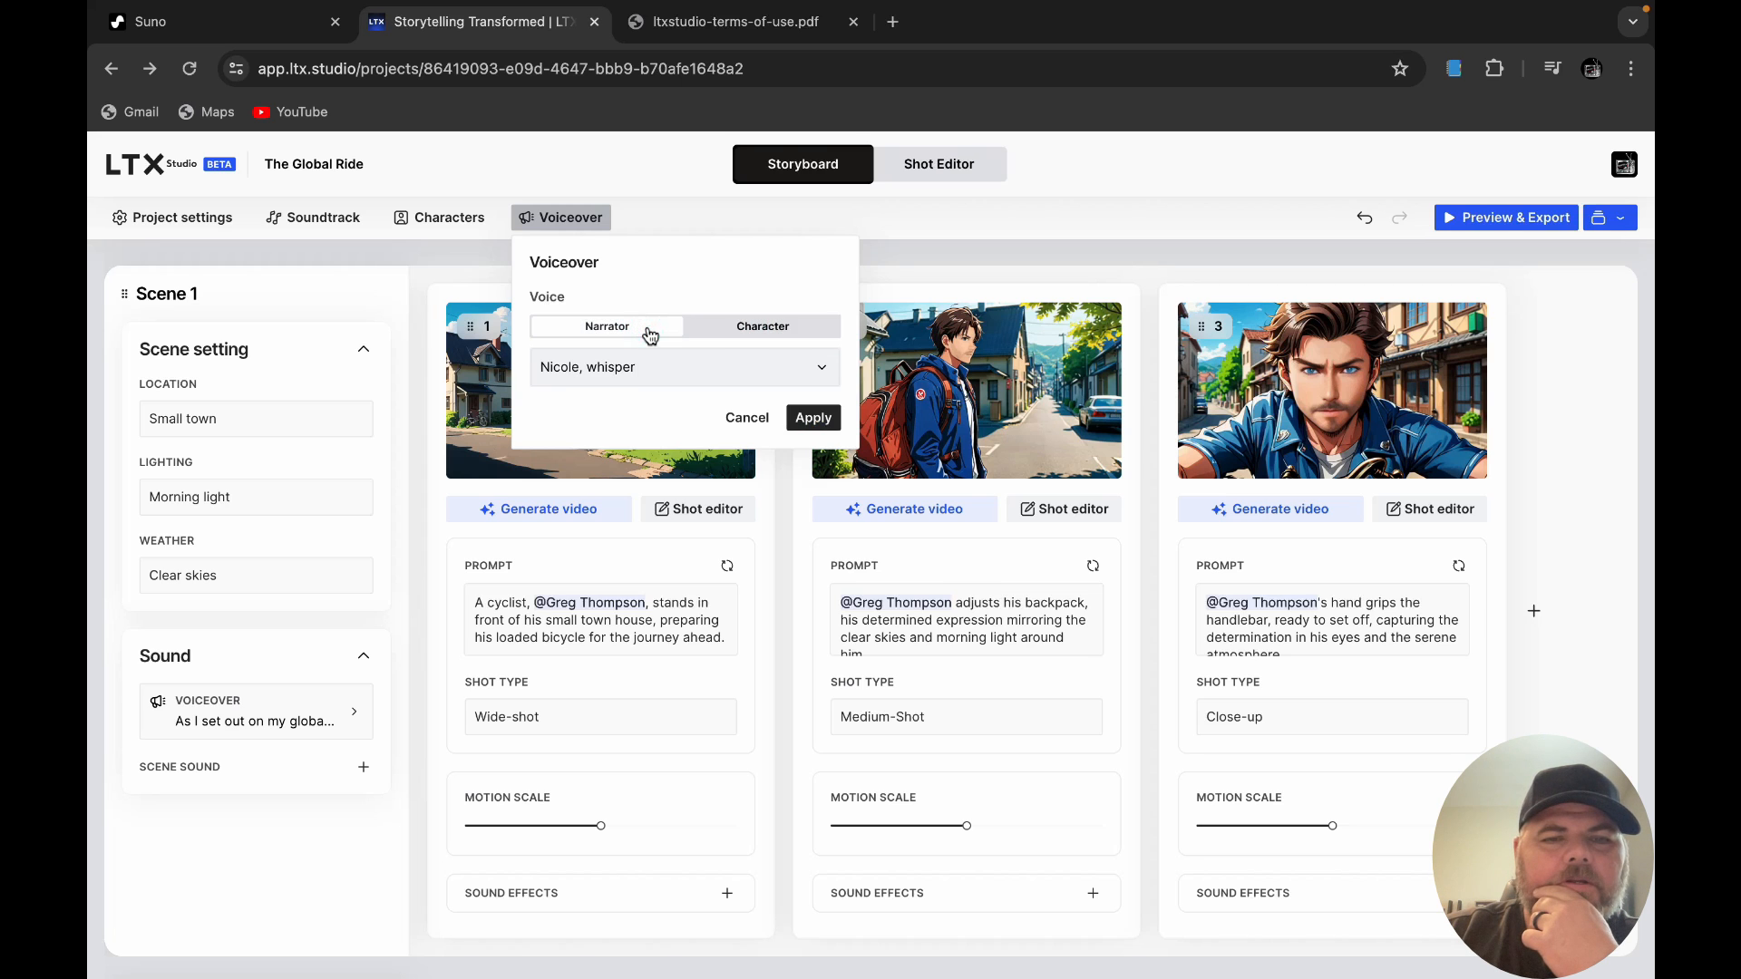
left_click(771, 338)
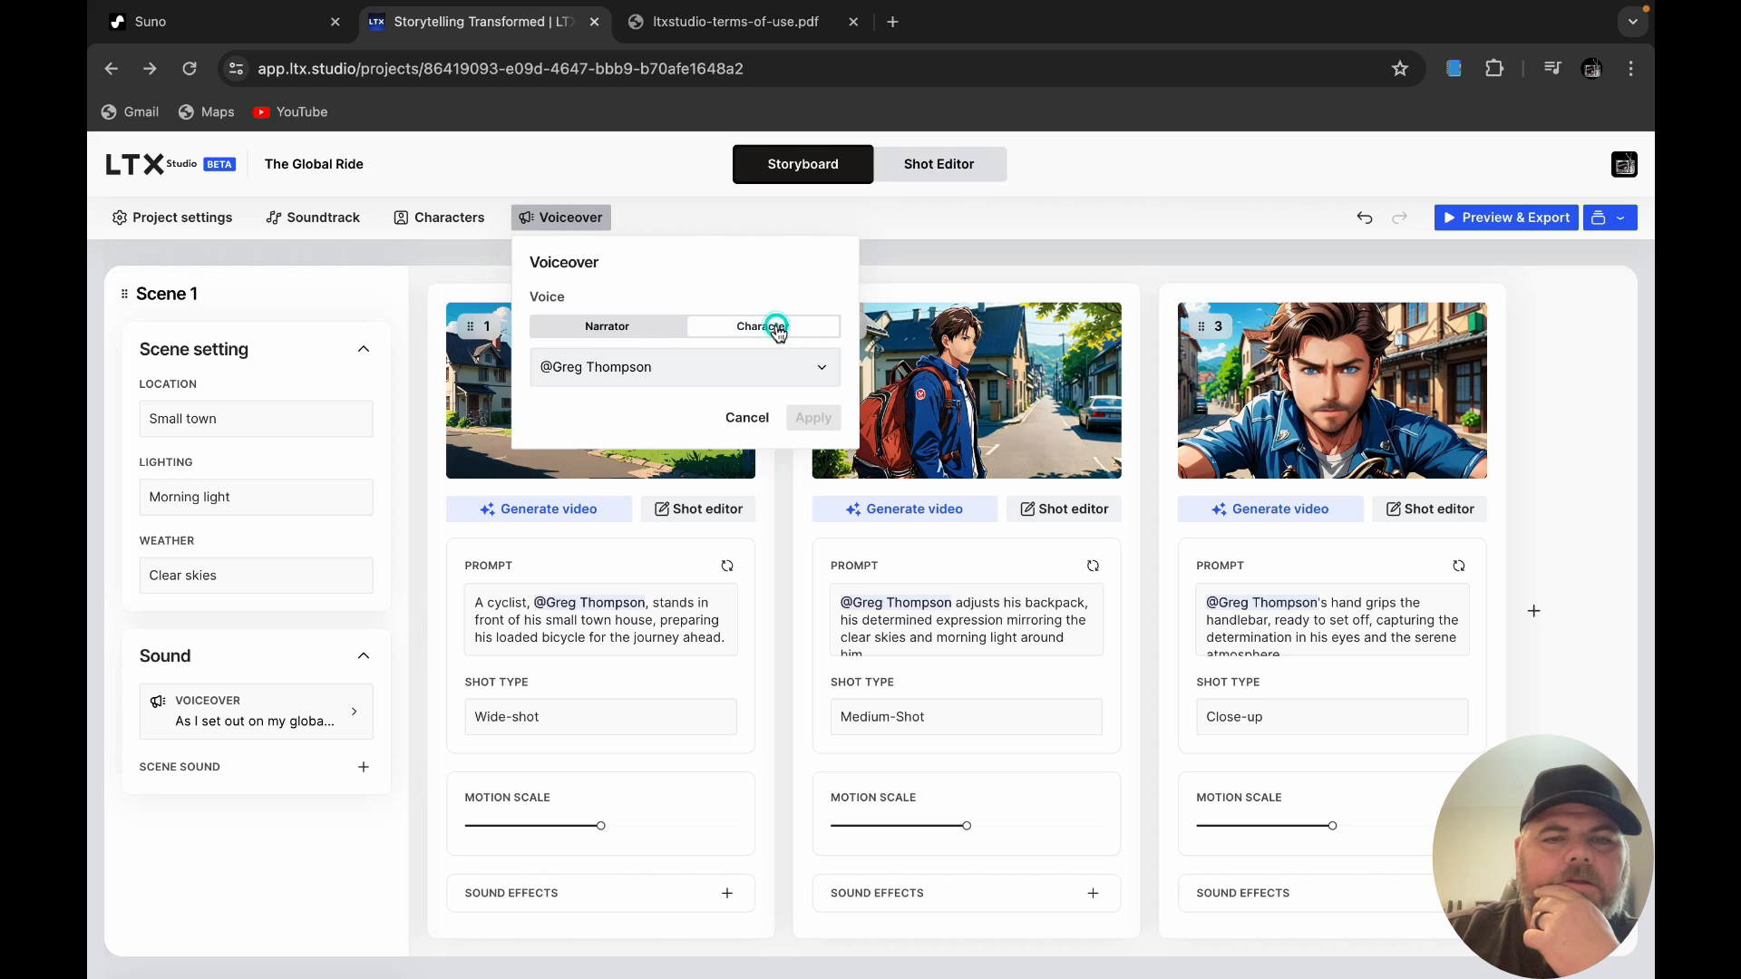
left_click(649, 331)
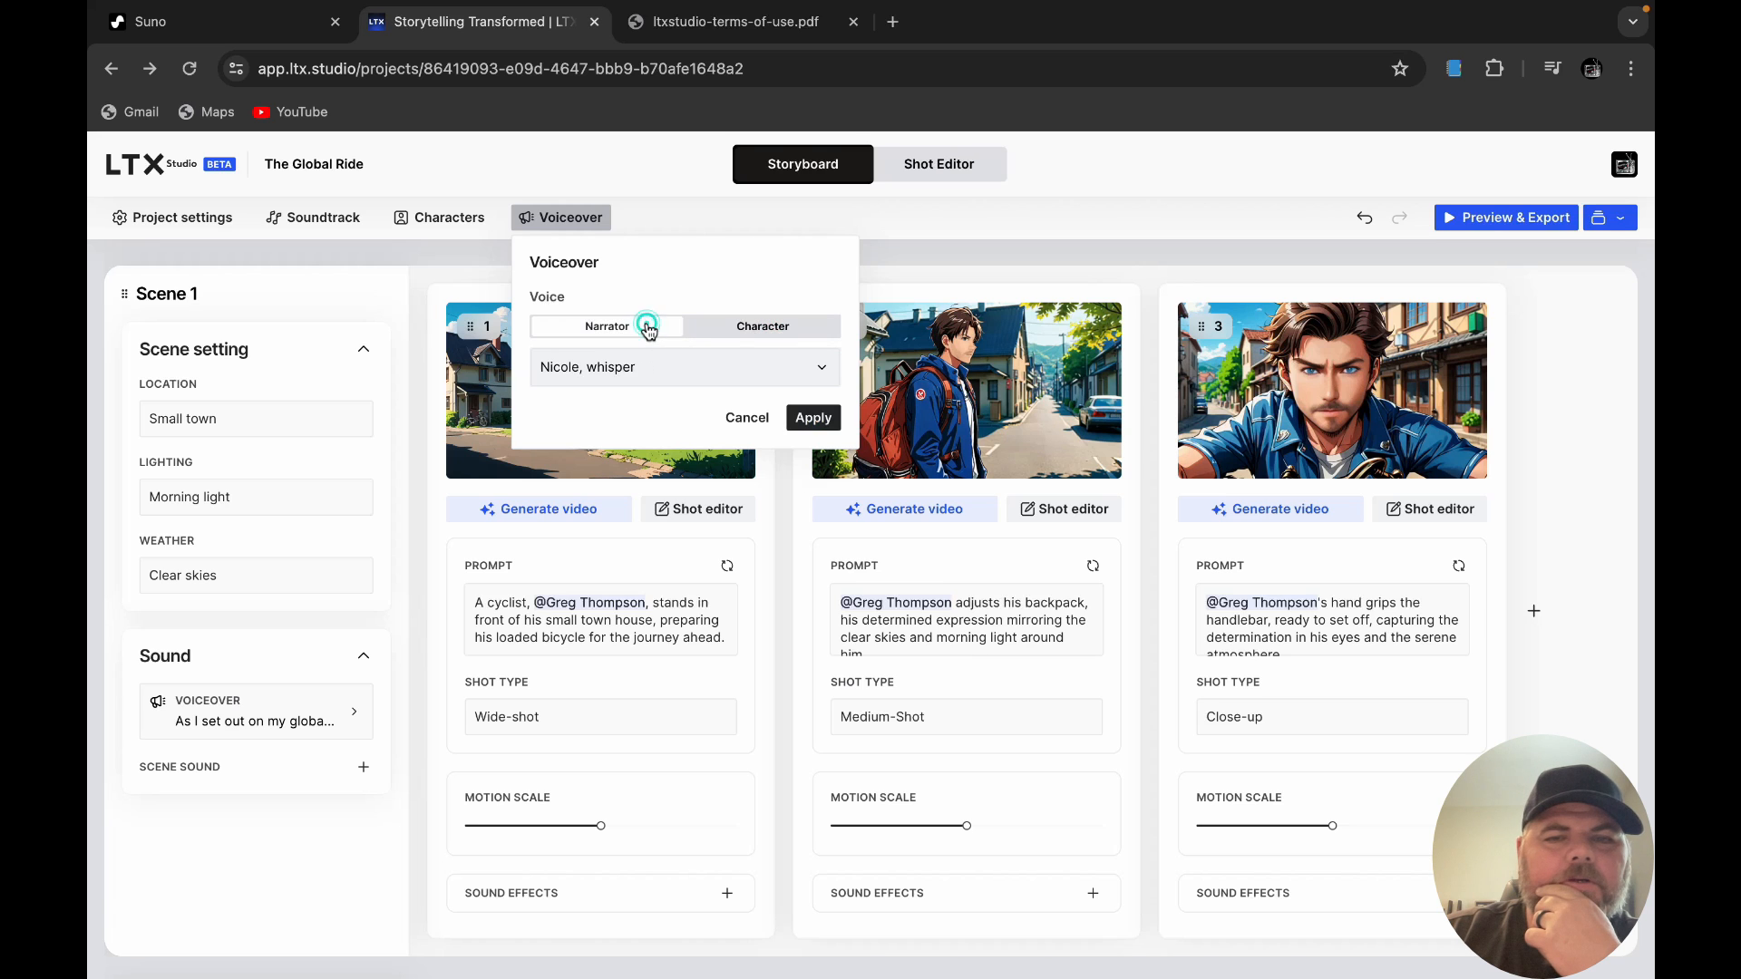
left_click(756, 330)
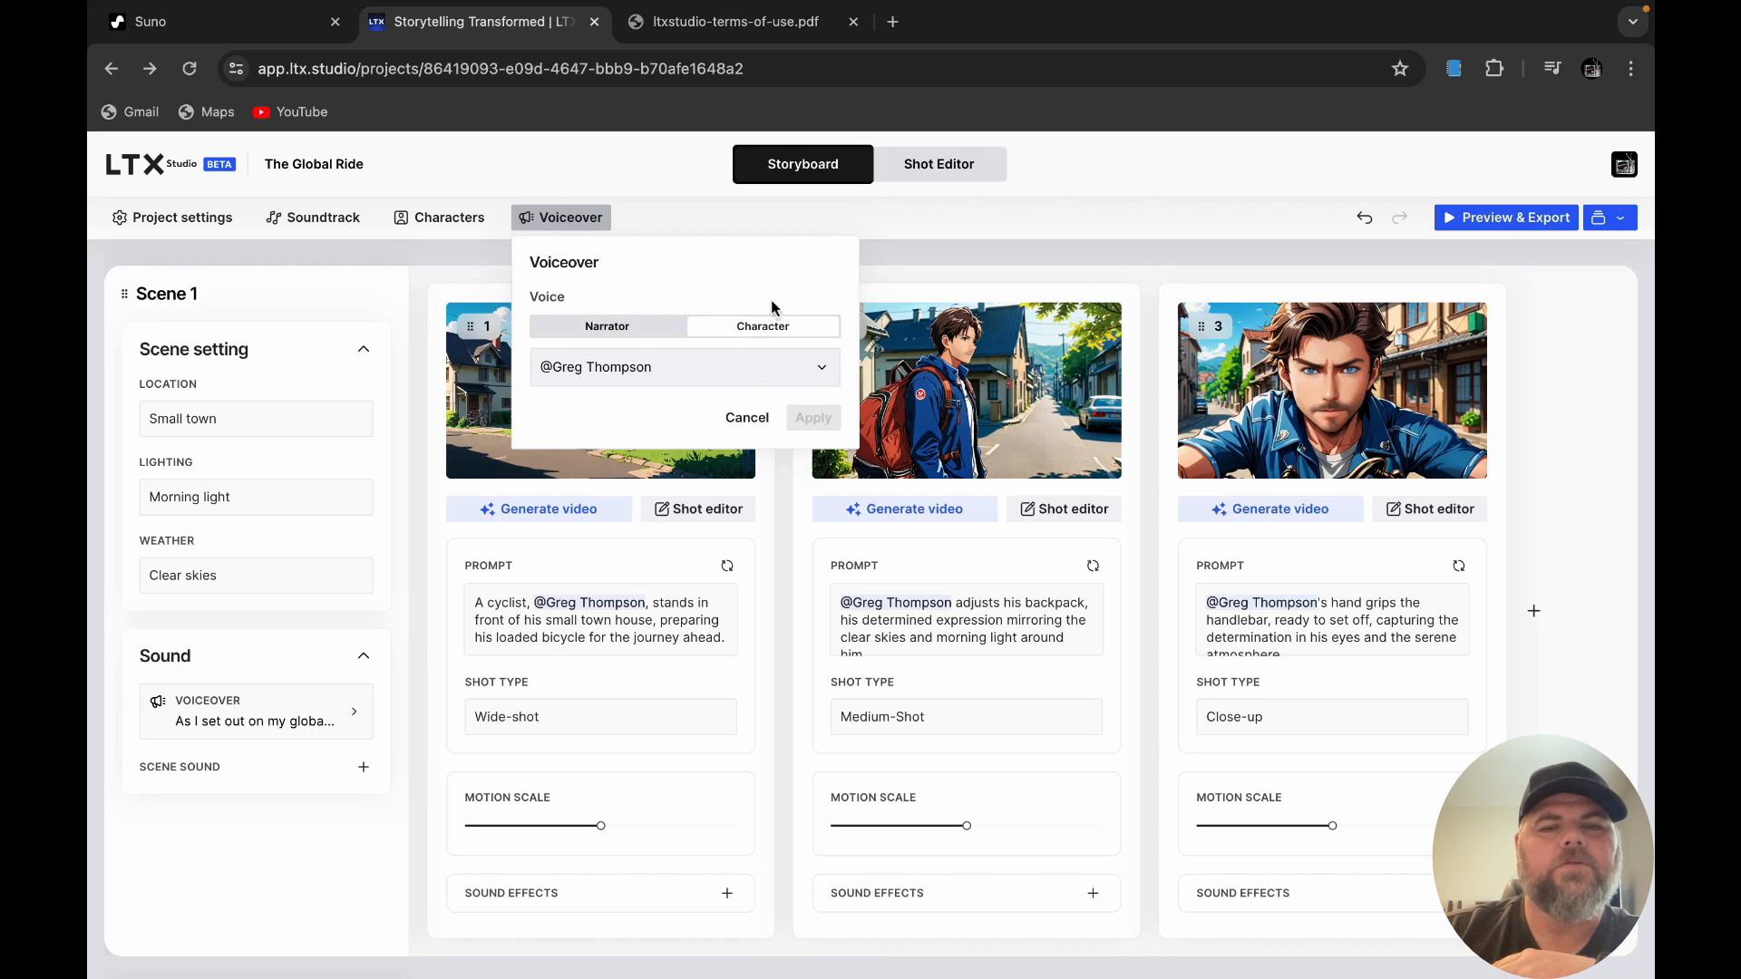
left_click(806, 364)
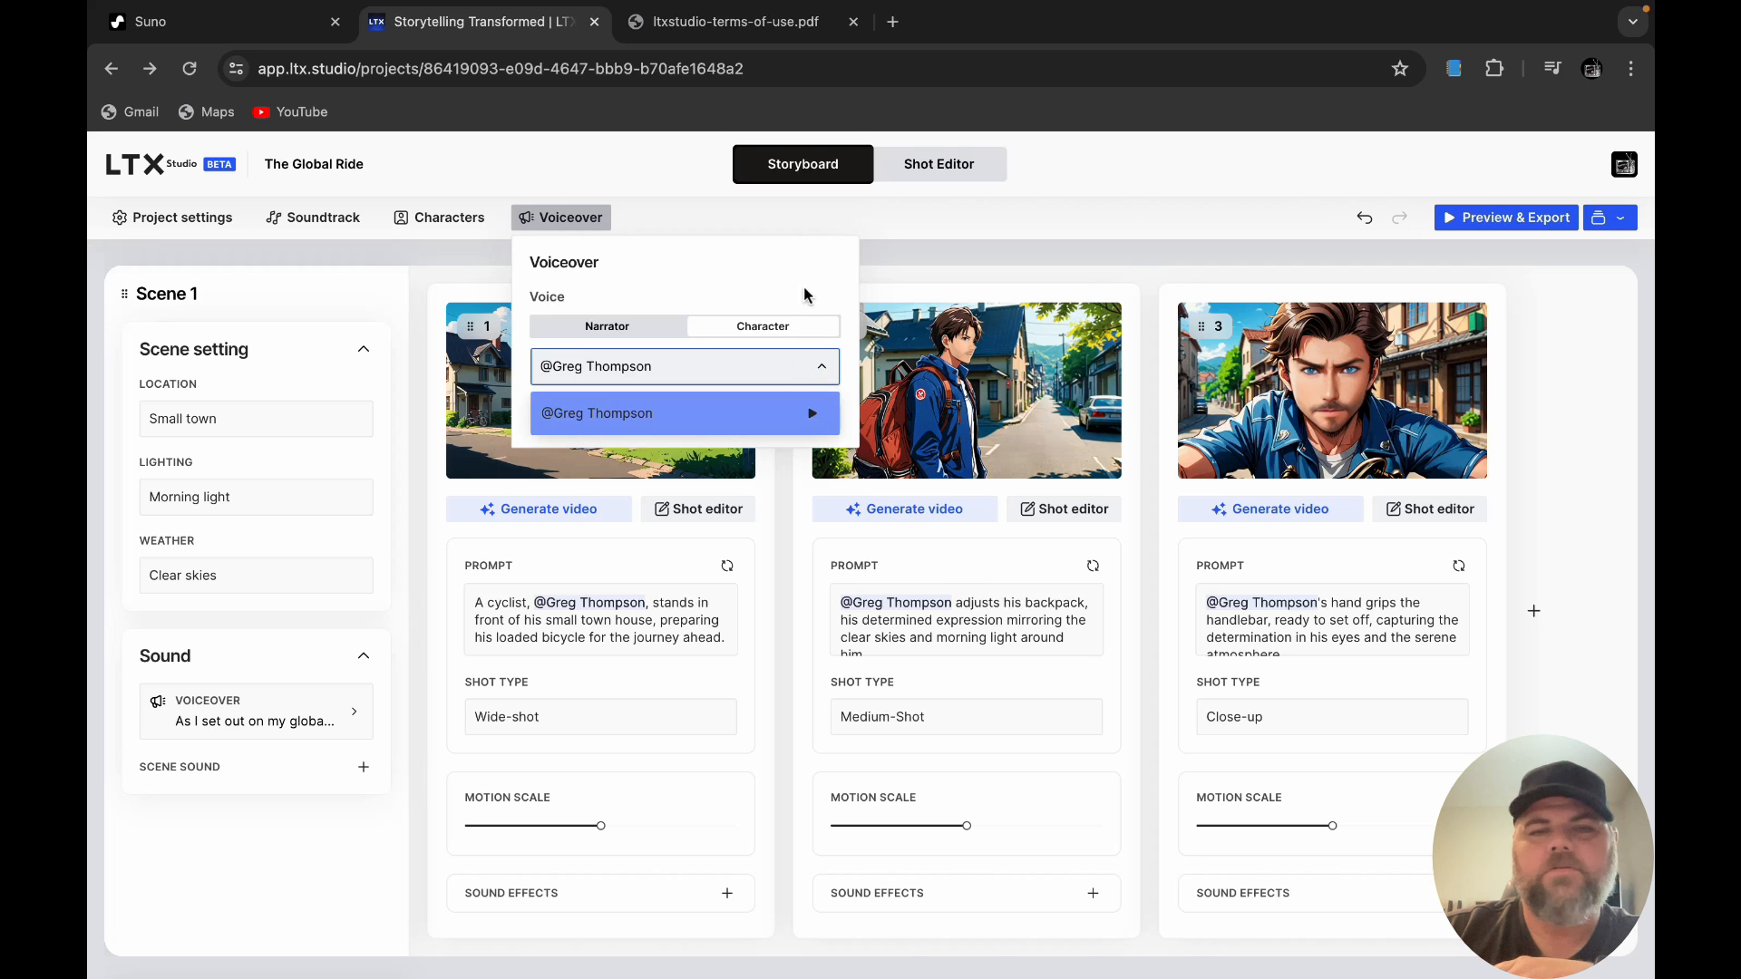
left_click(769, 264)
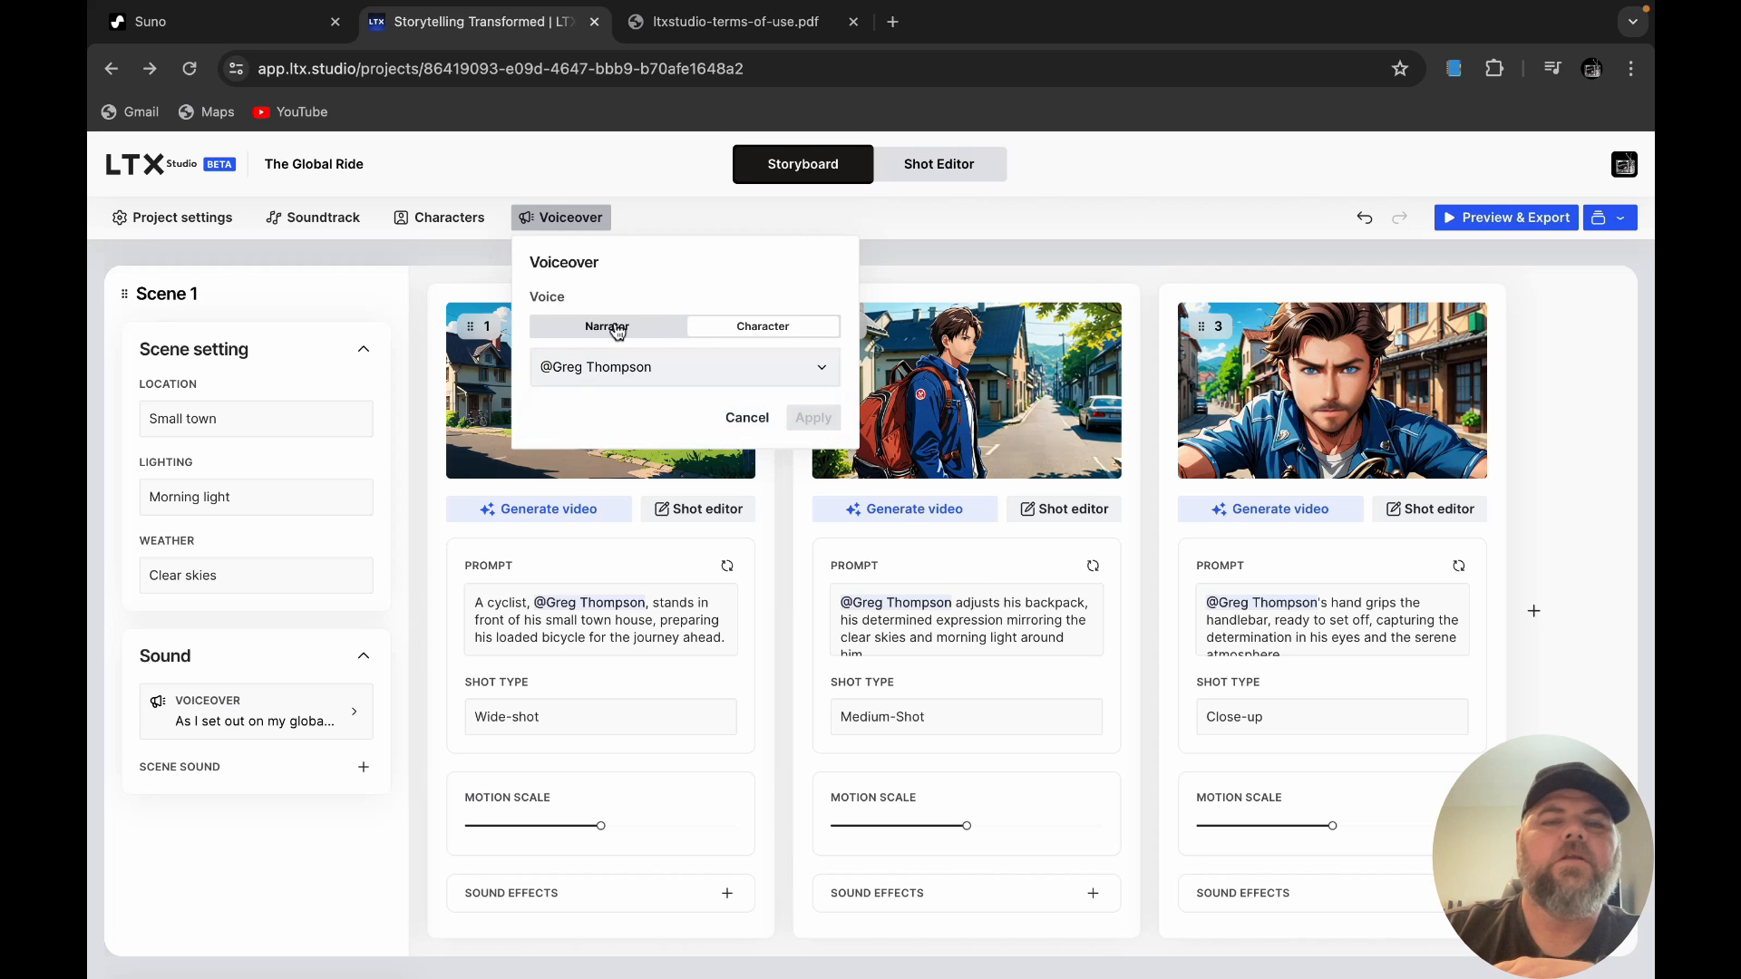
left_click(616, 326)
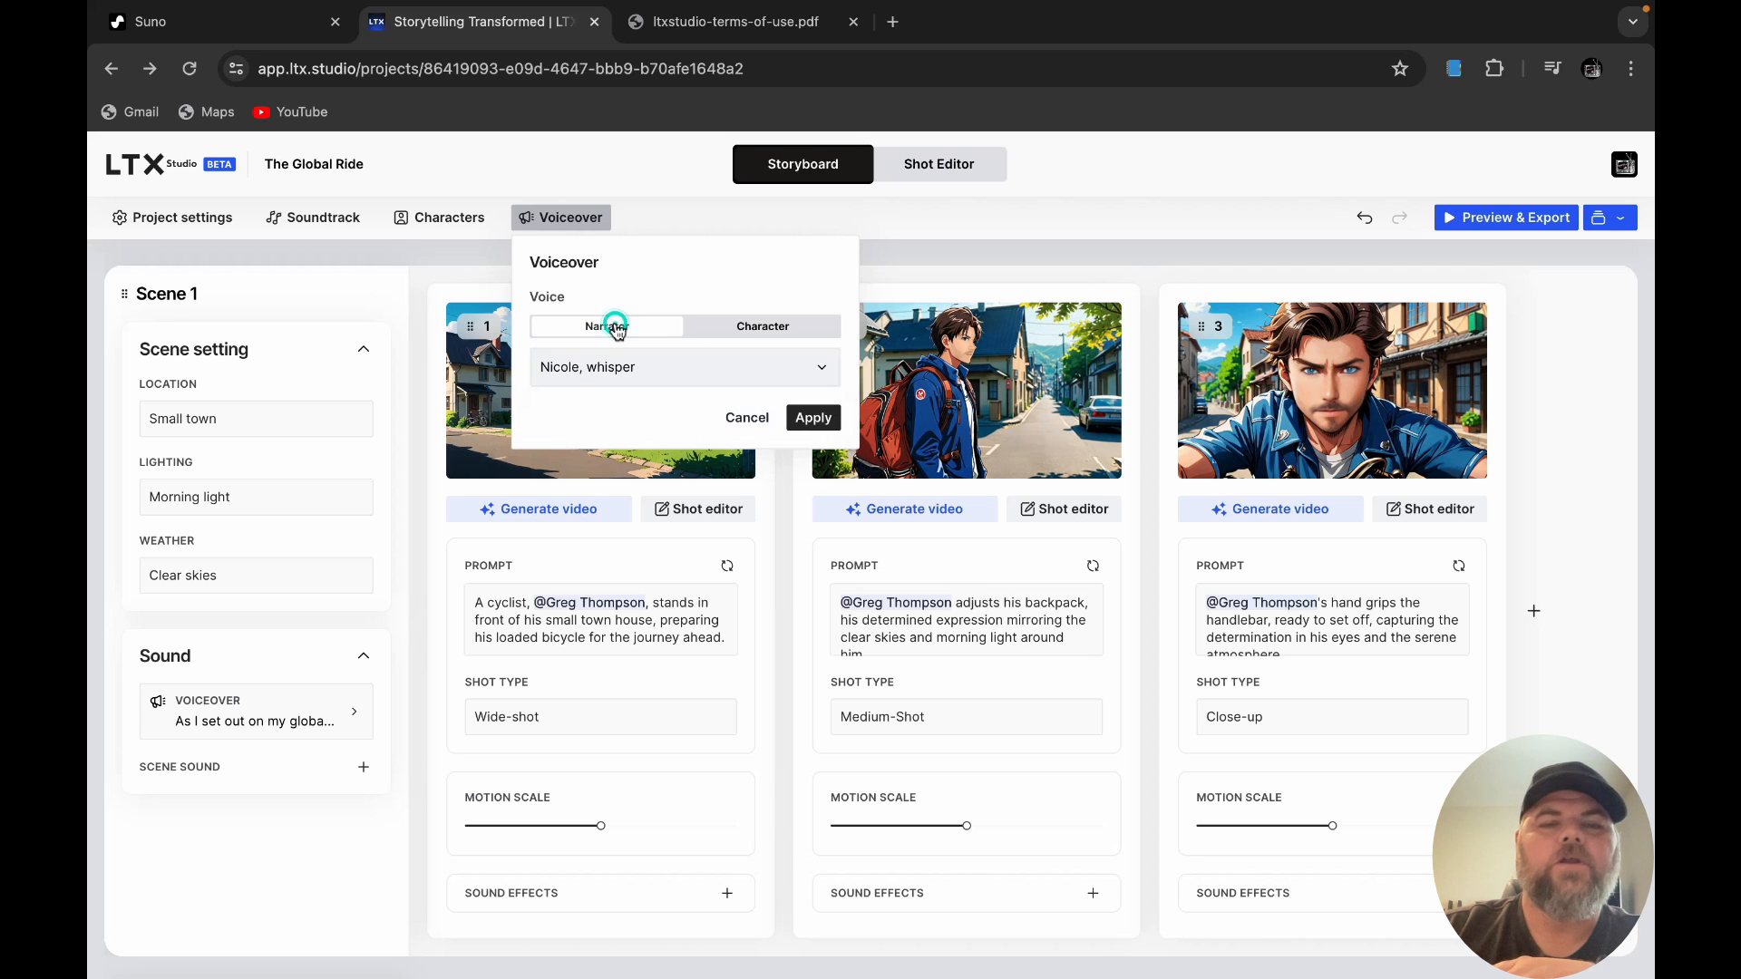
left_click(773, 330)
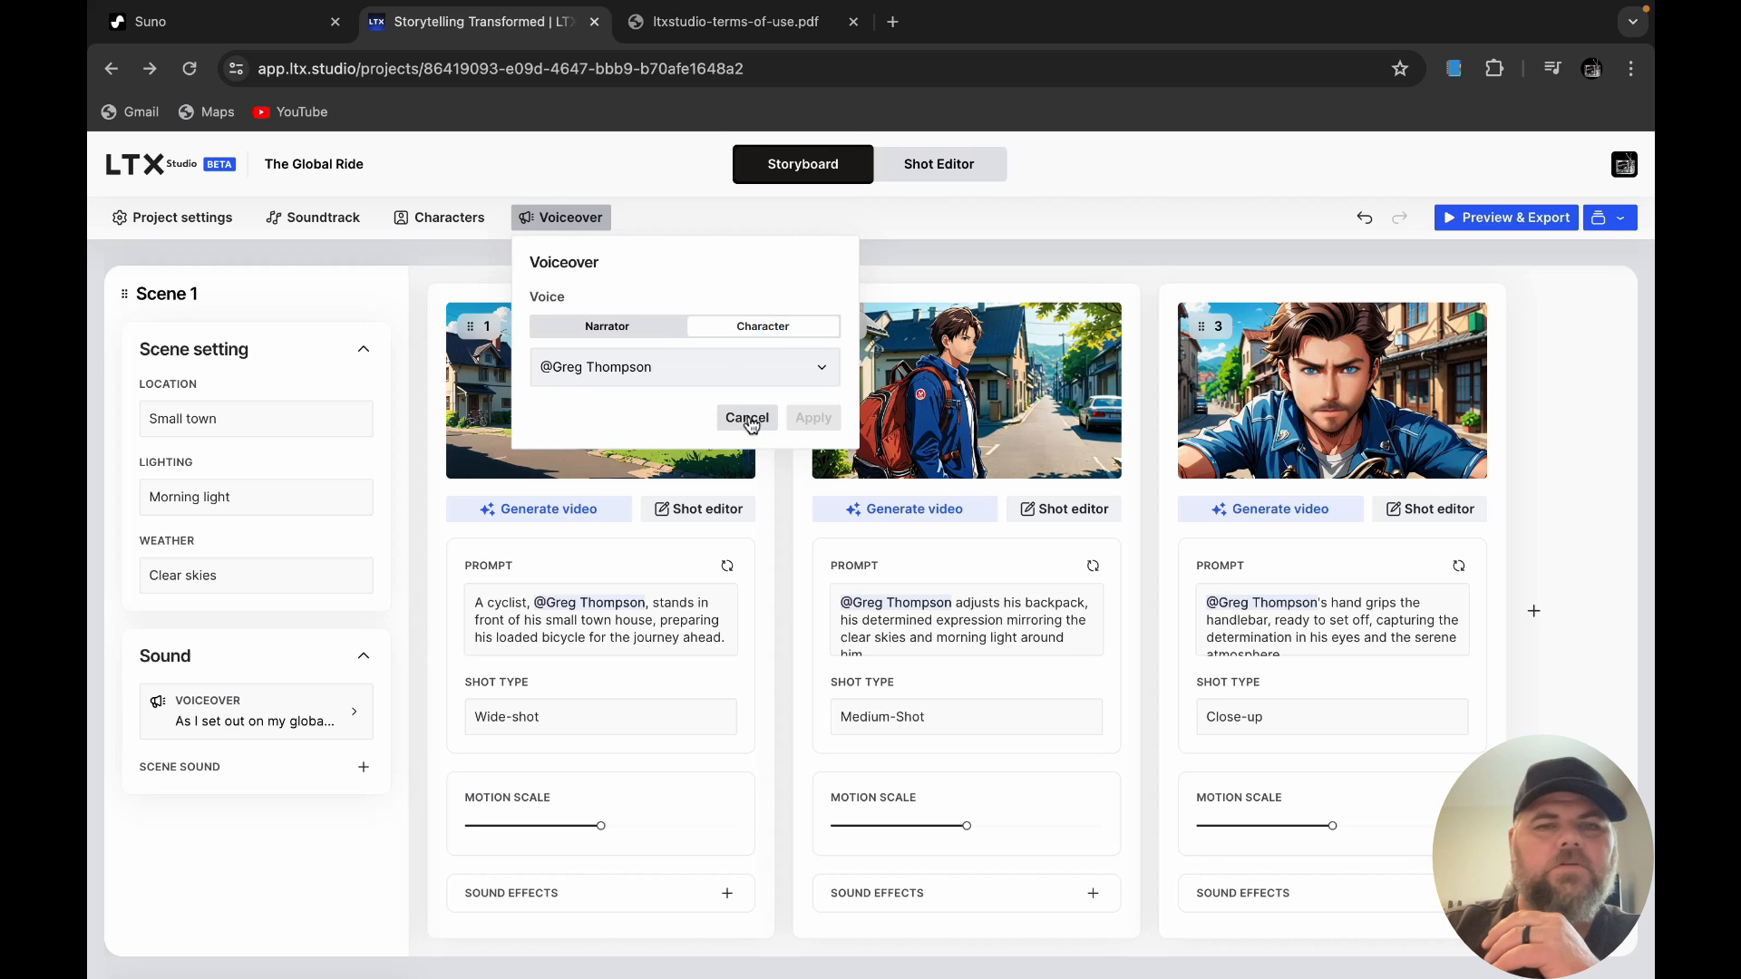
left_click(747, 417)
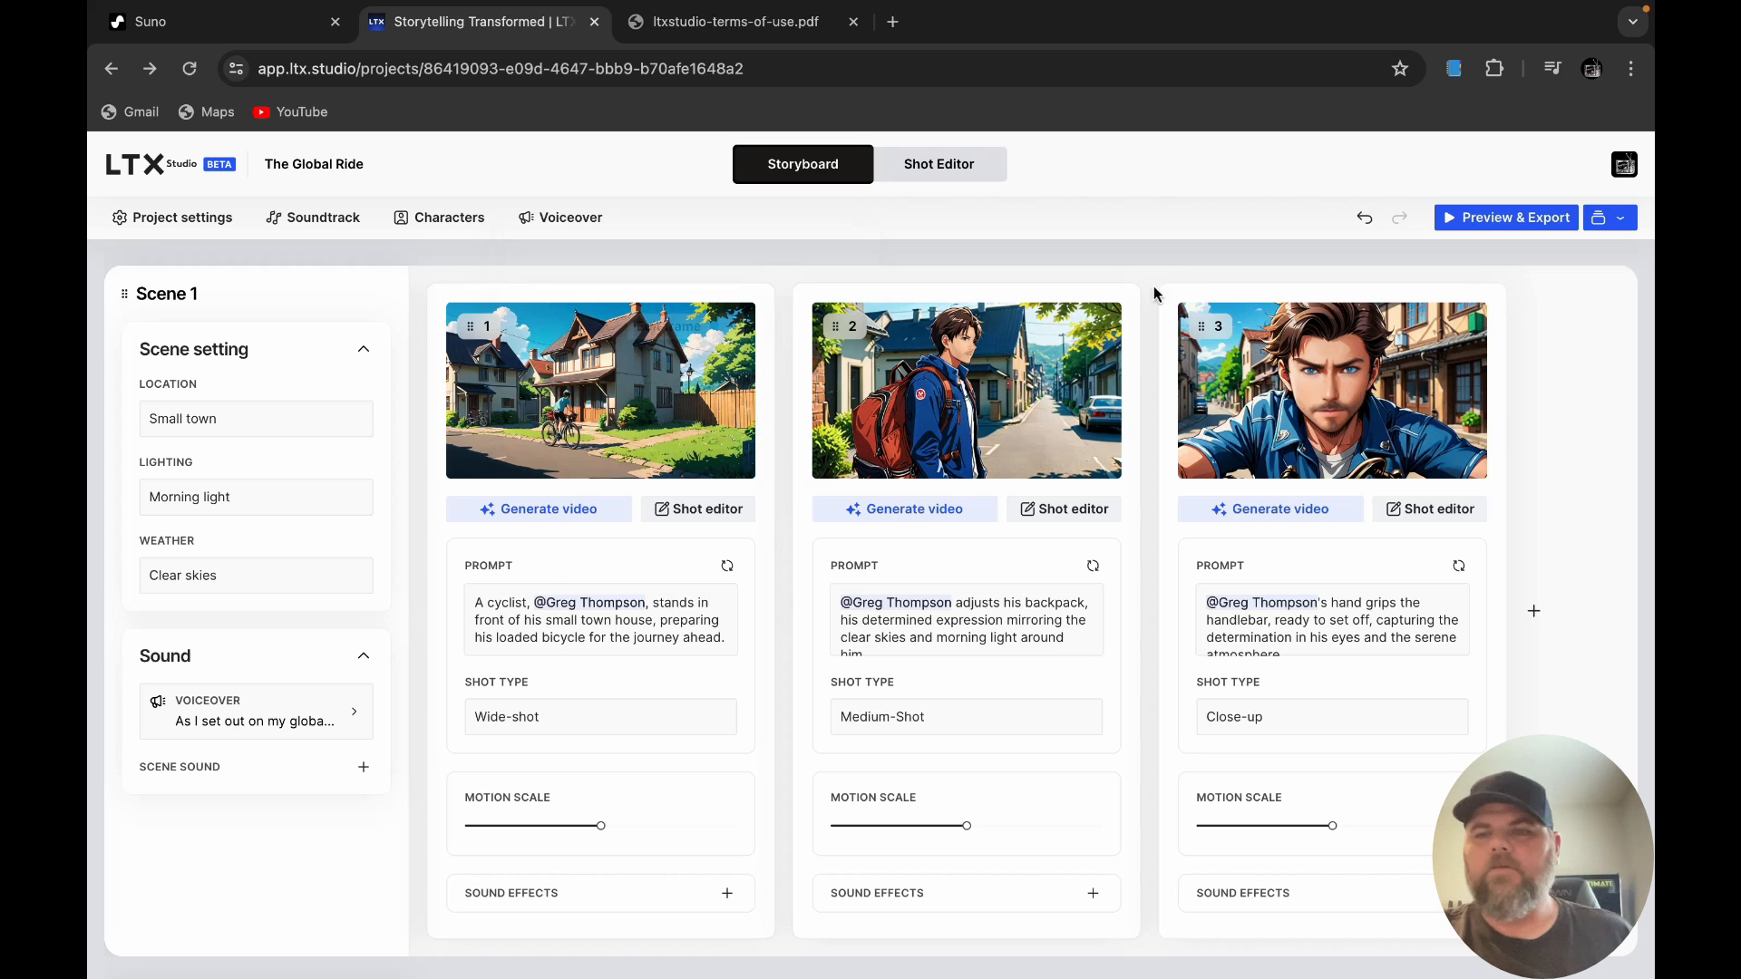
Step: Open the film's preview and export view, check the export quality options, and play part of the preview before closing it
left_click(1446, 221)
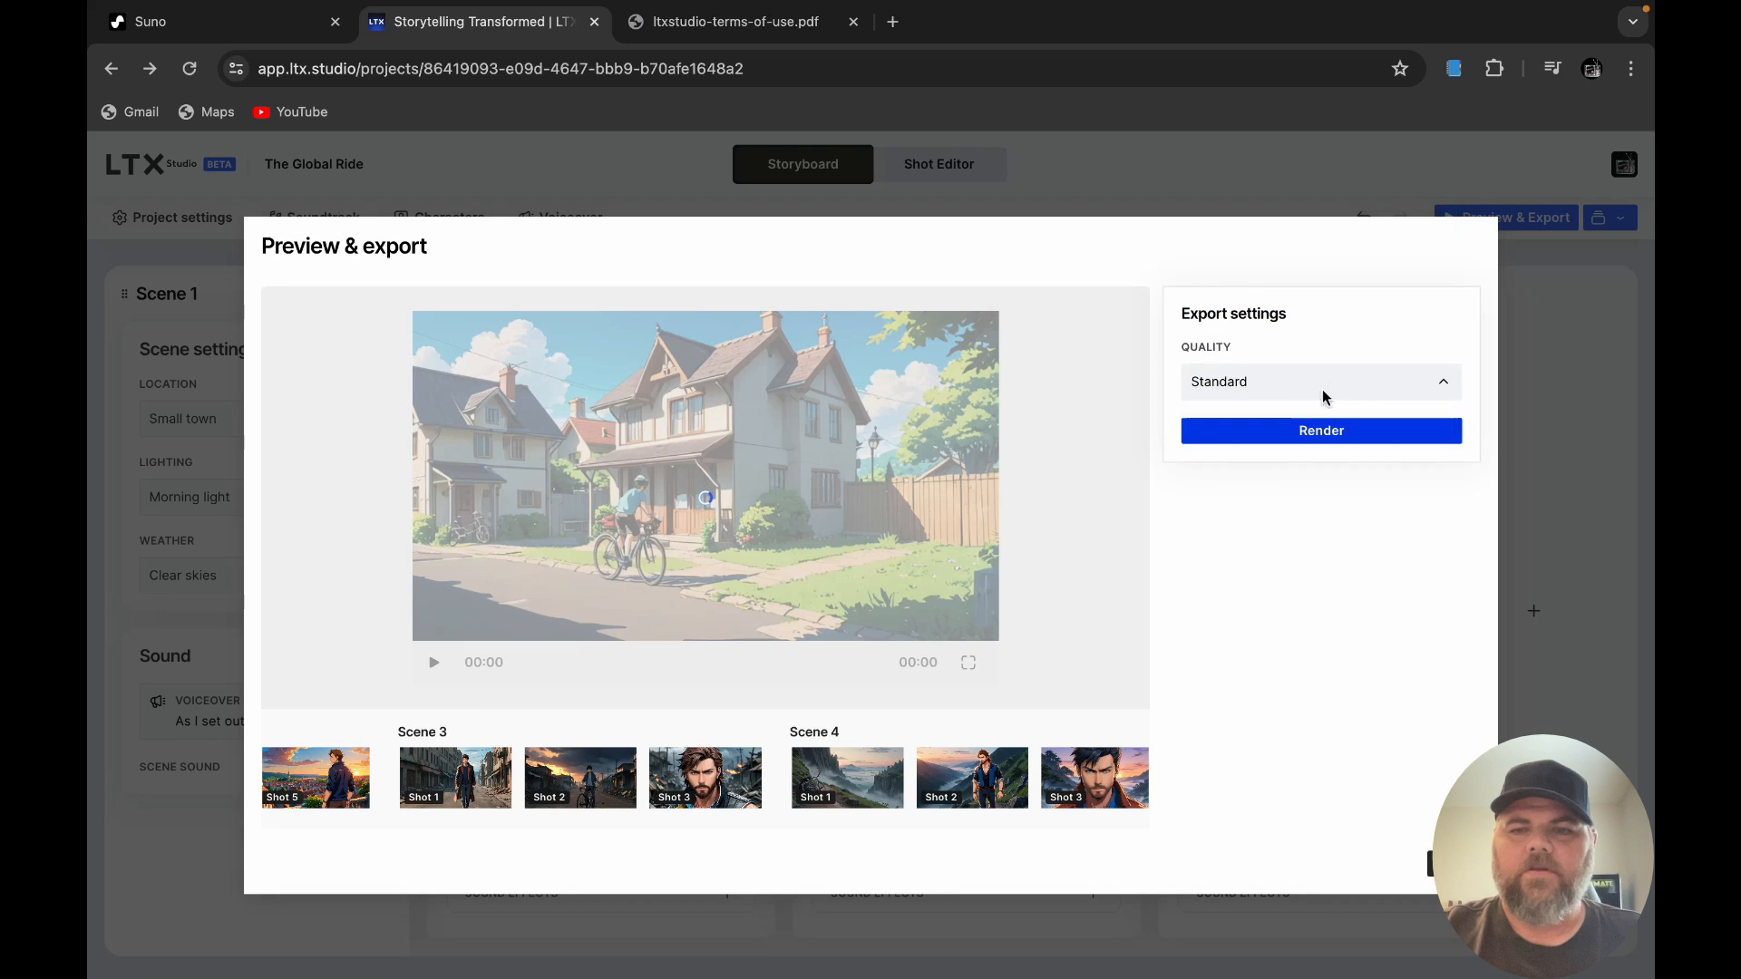
left_click(1374, 383)
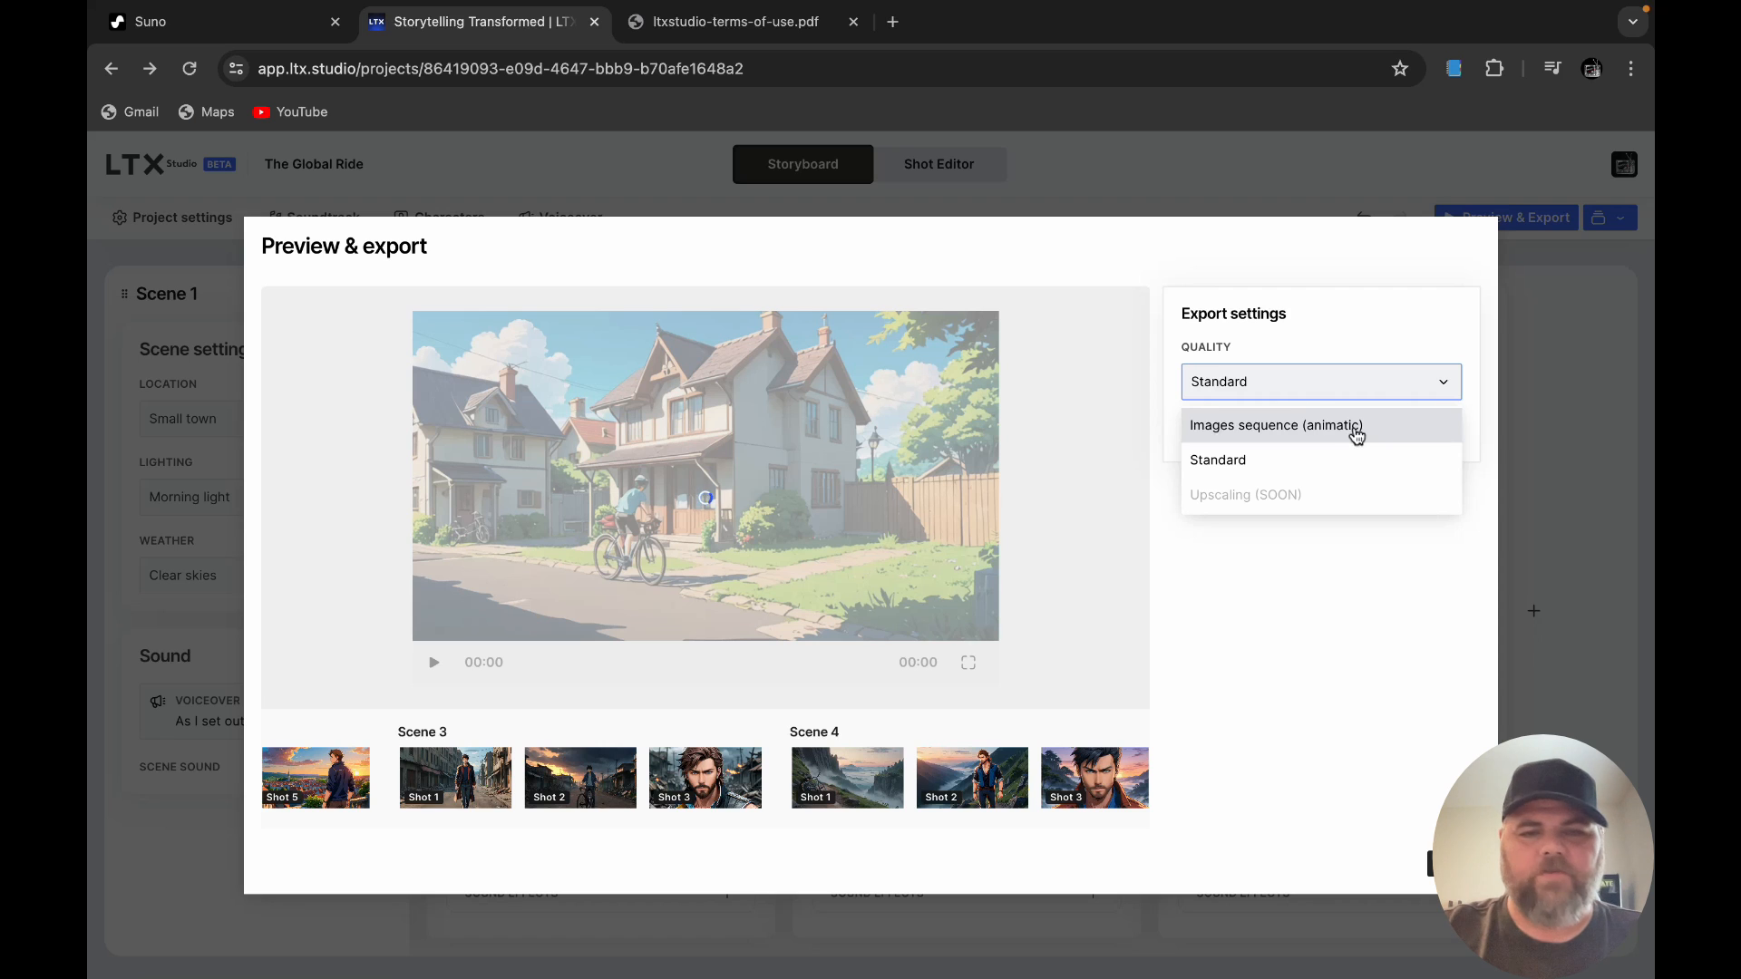
left_click(1327, 341)
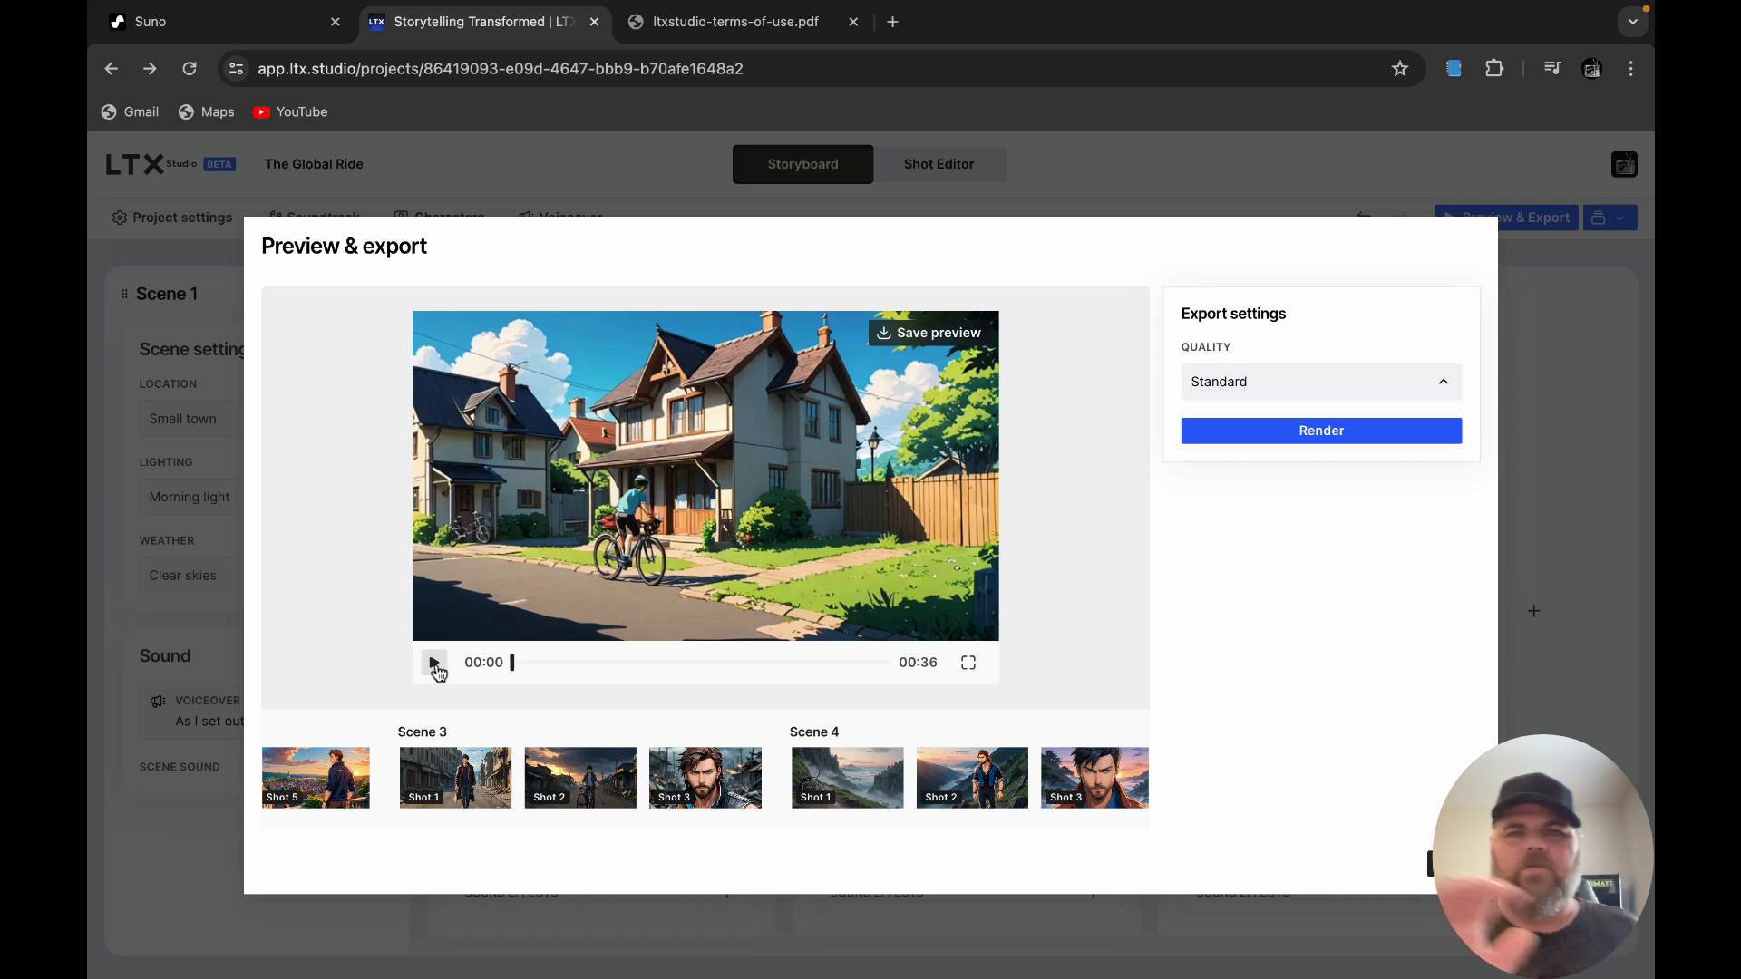
left_click(434, 663)
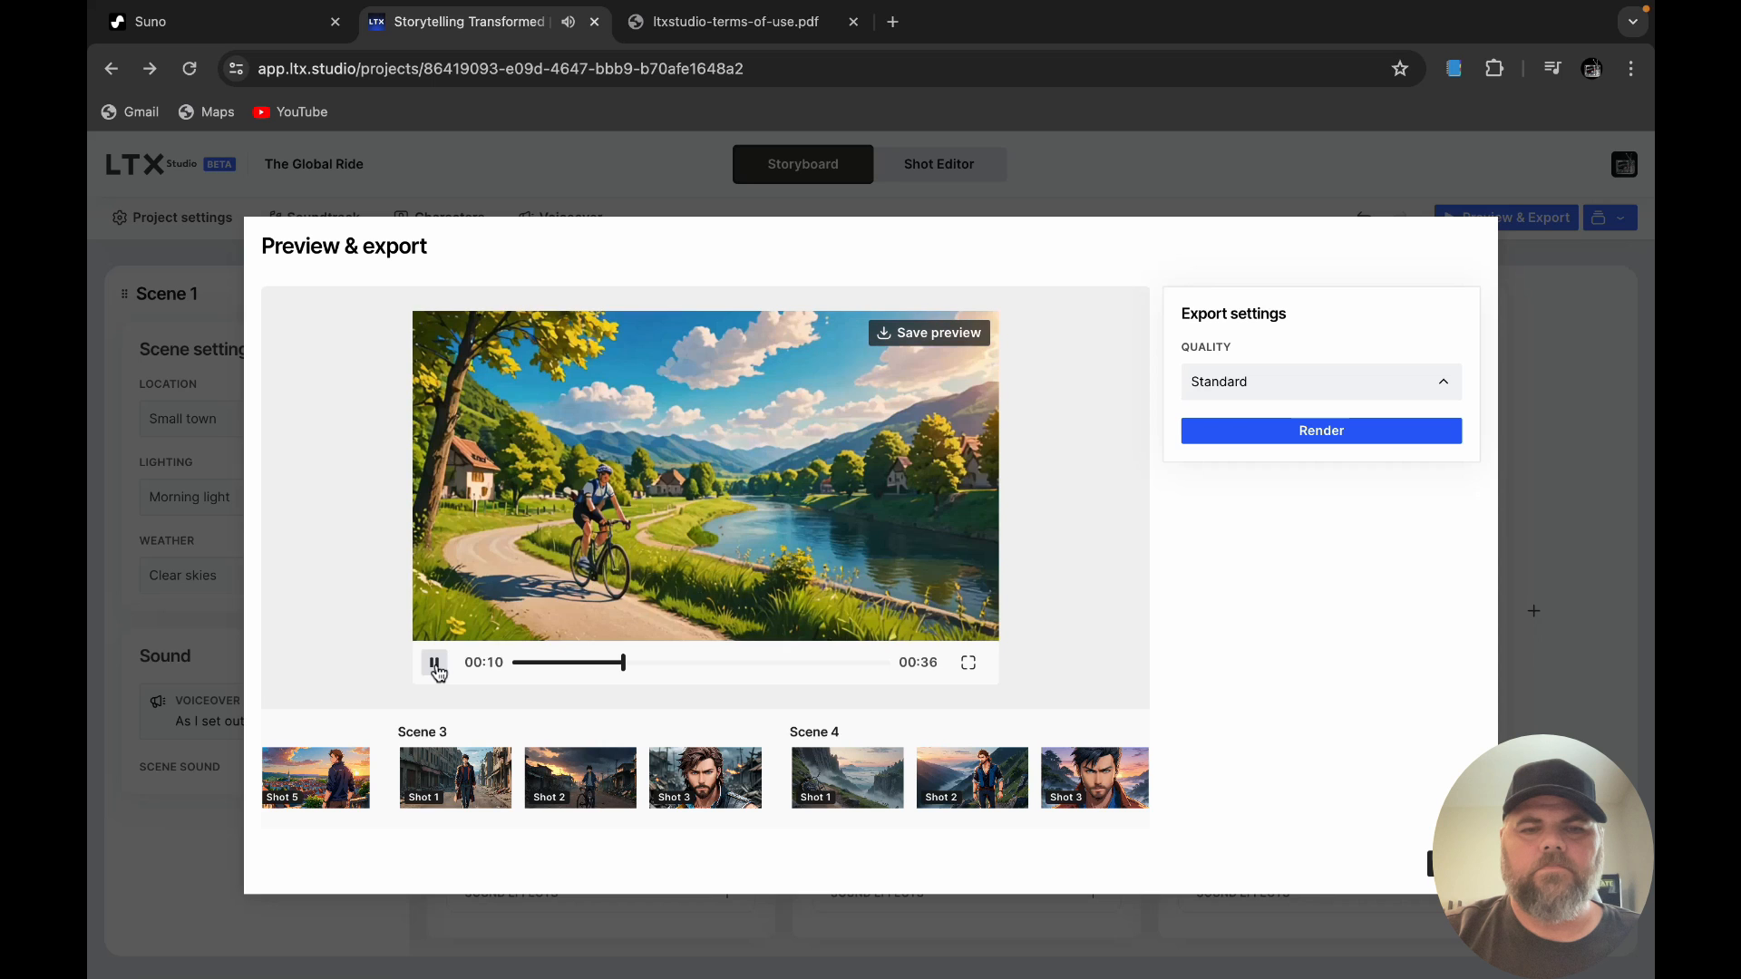
left_click(434, 665)
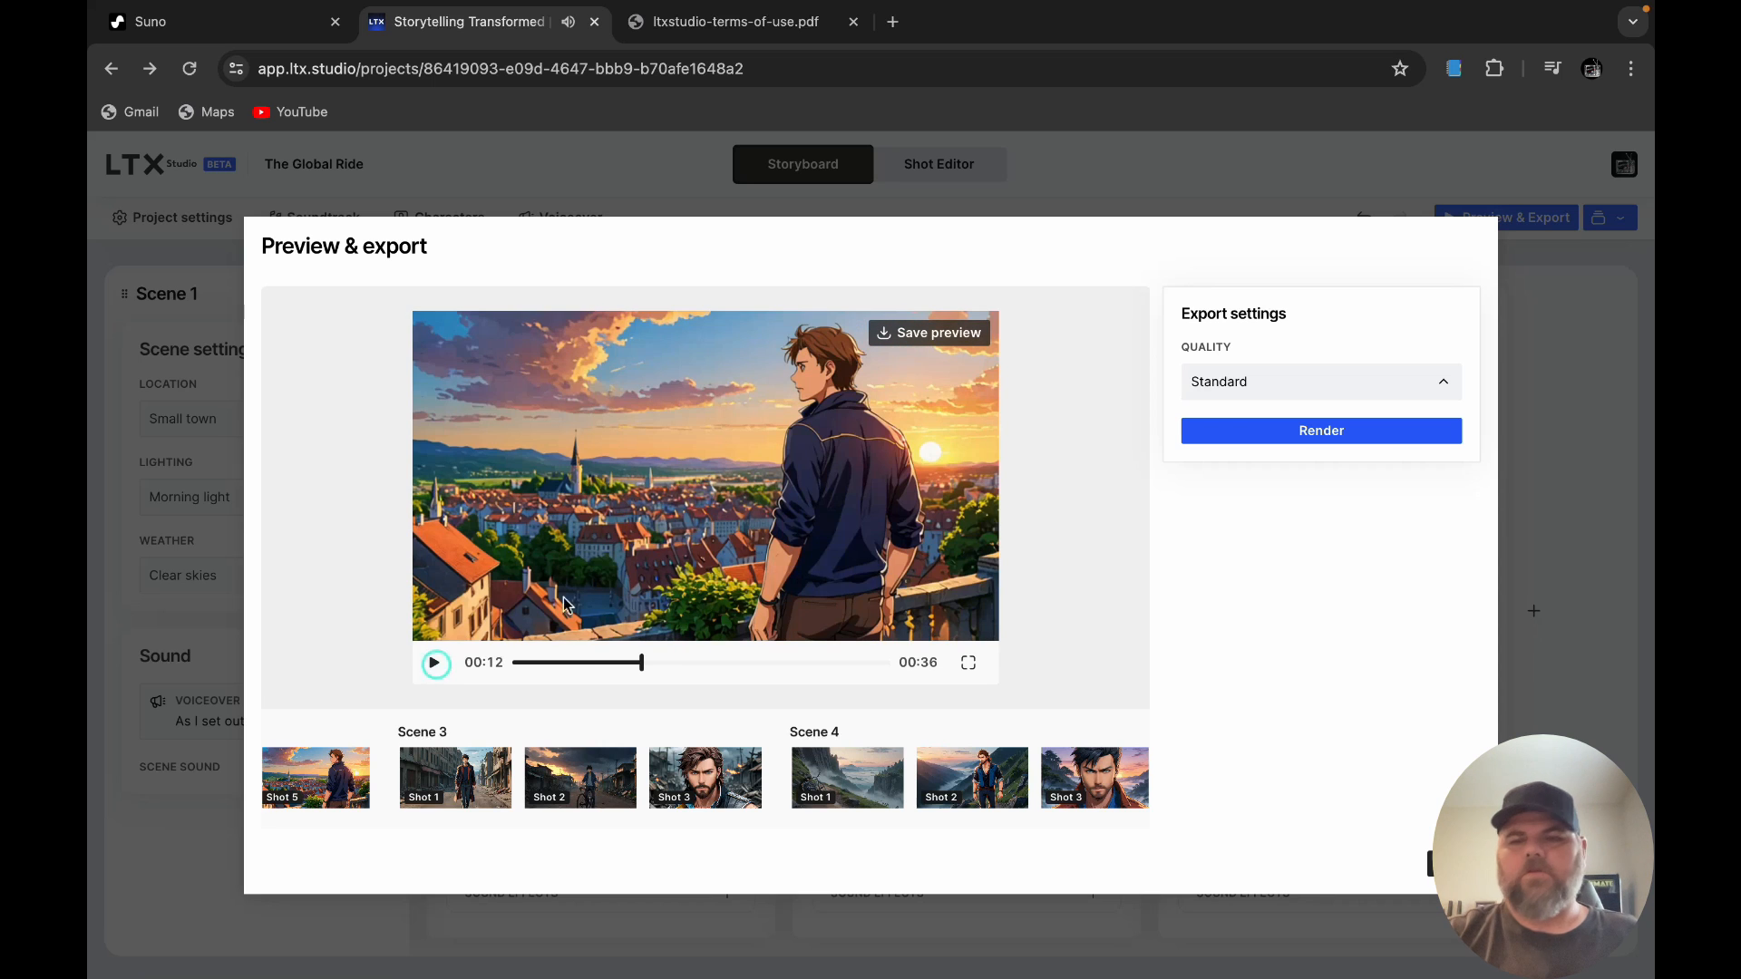
left_click(1443, 867)
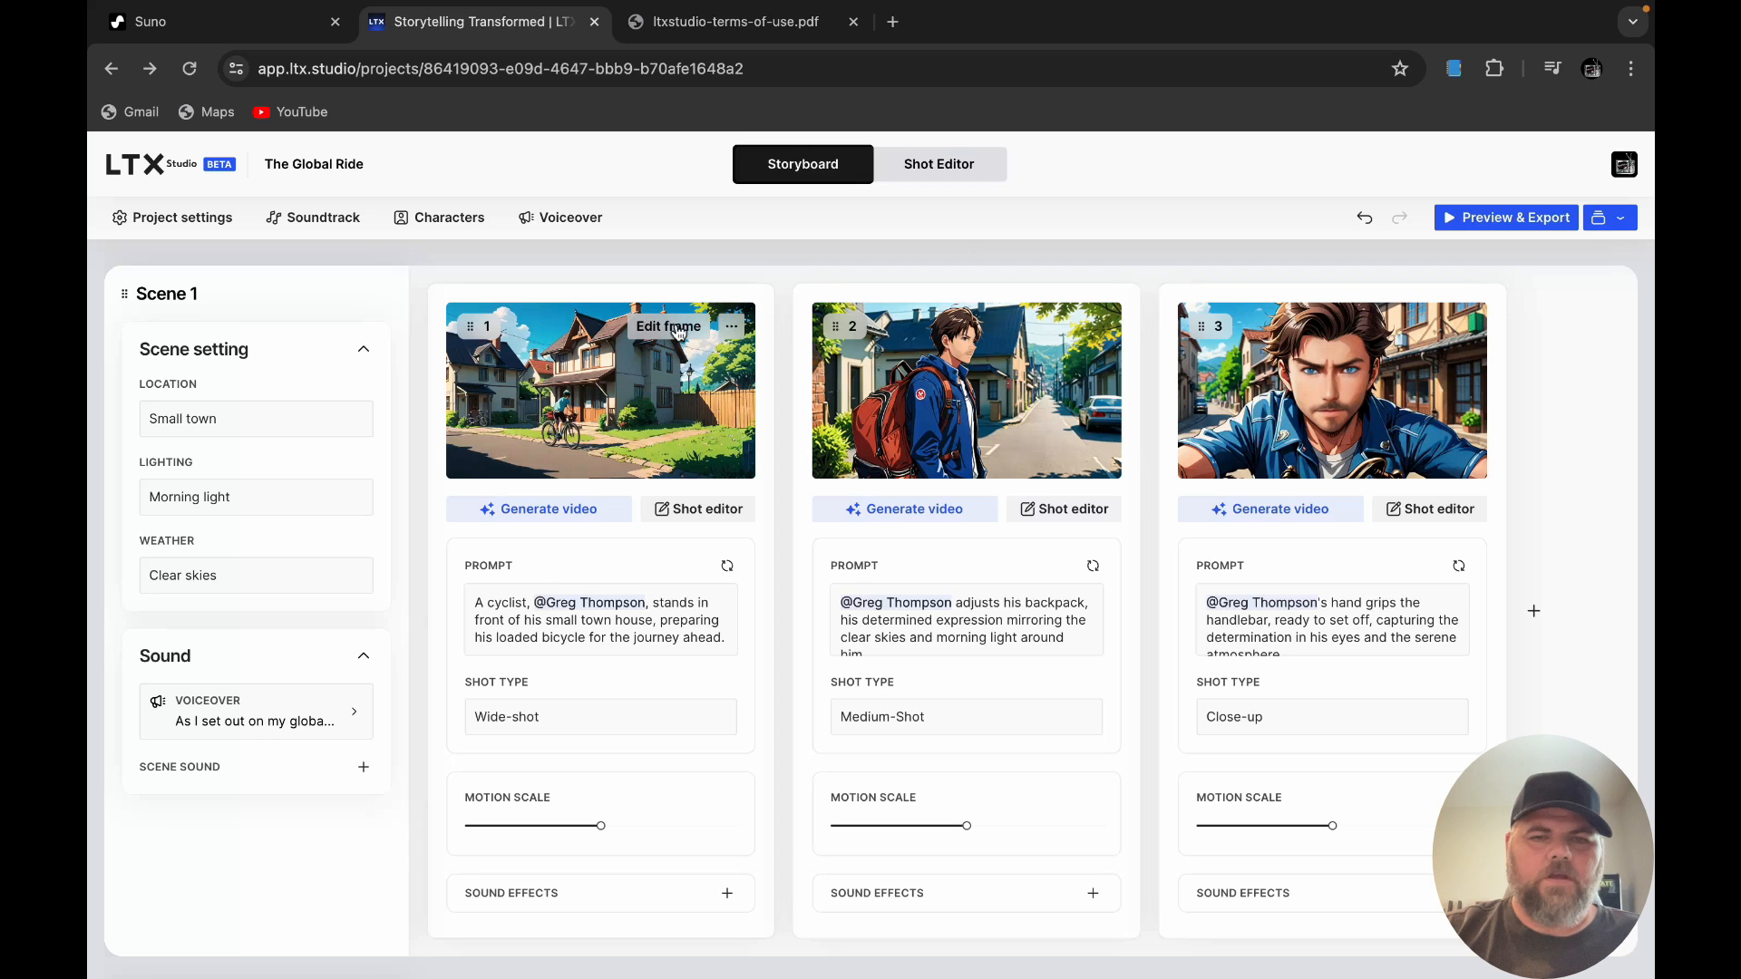
Step: View the frame editing options for scene 1's shot 1 and dismiss them
left_click(678, 332)
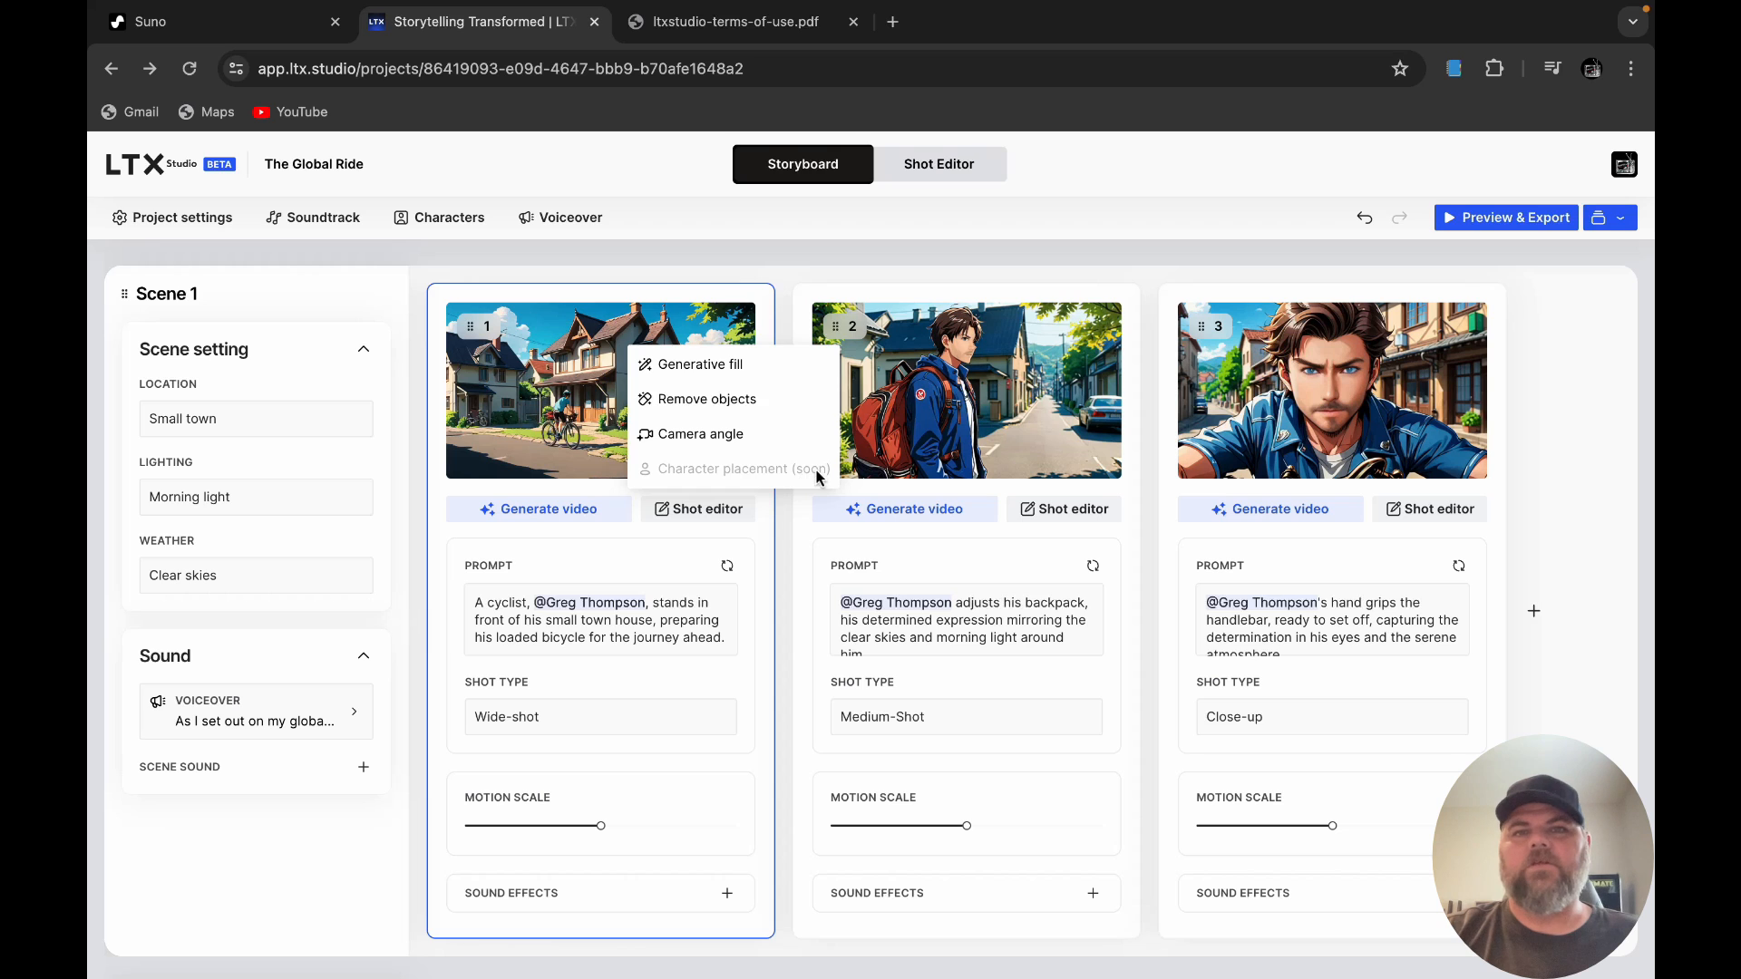
left_click(792, 264)
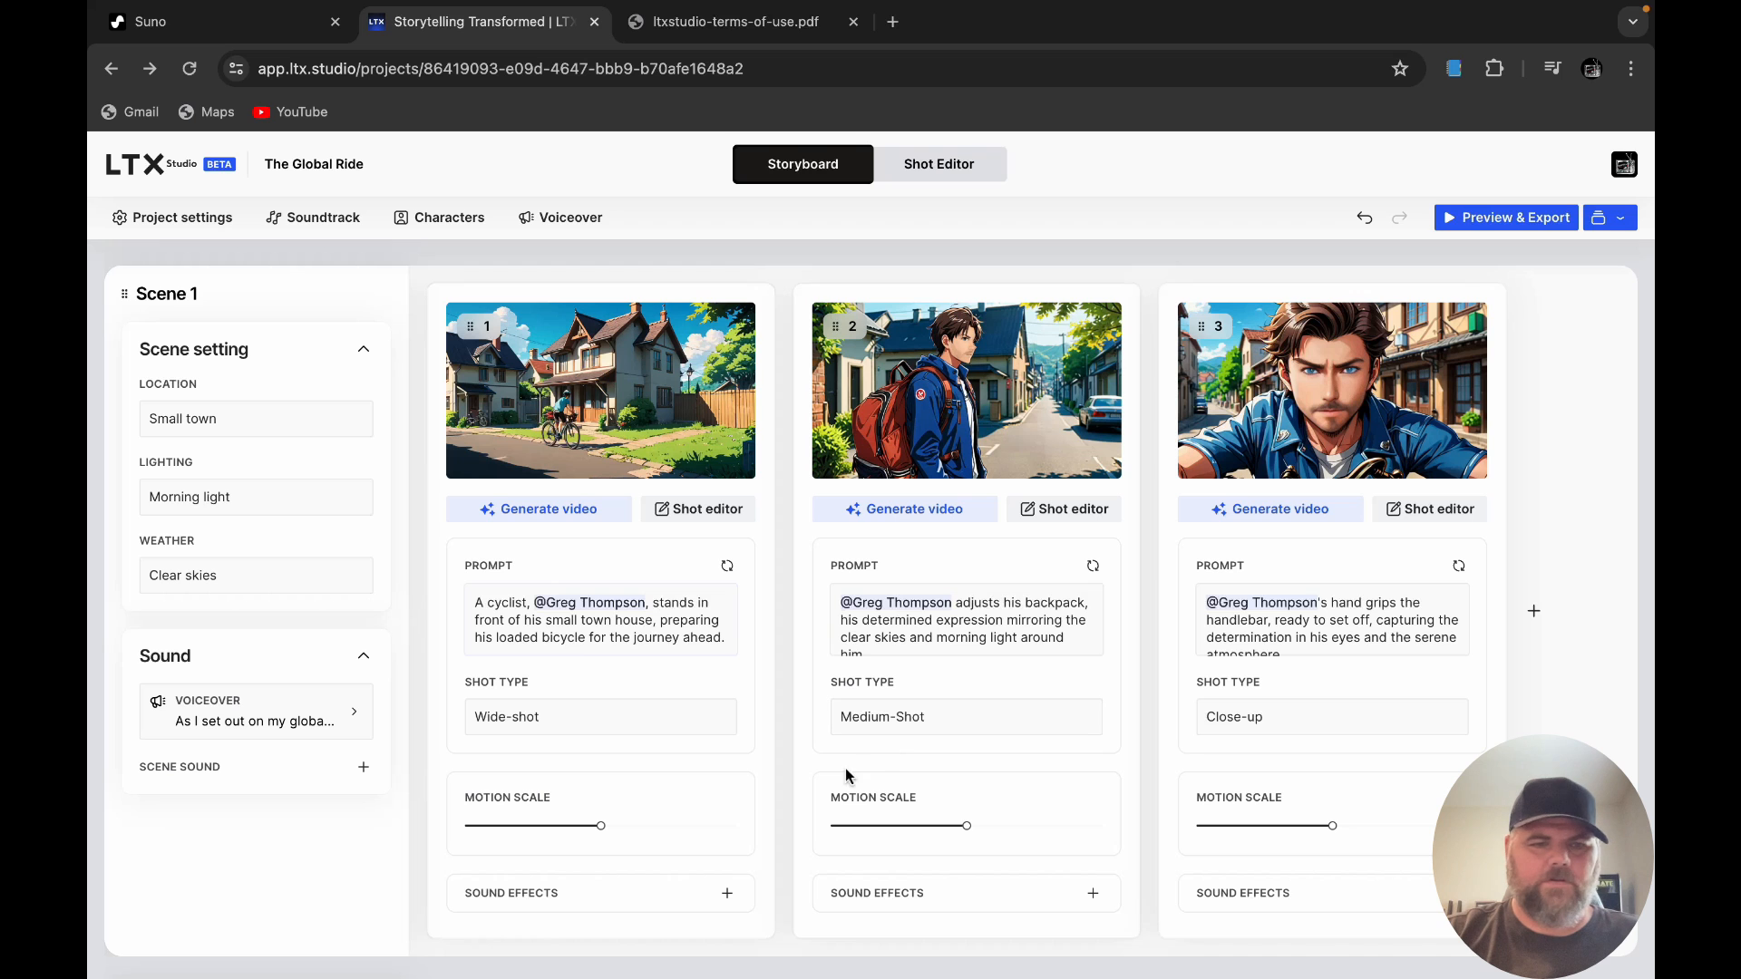
Step: Play and regenerate scene 1's voiceover narration, and apply it to the scene
scroll(649, 735, "down", 3)
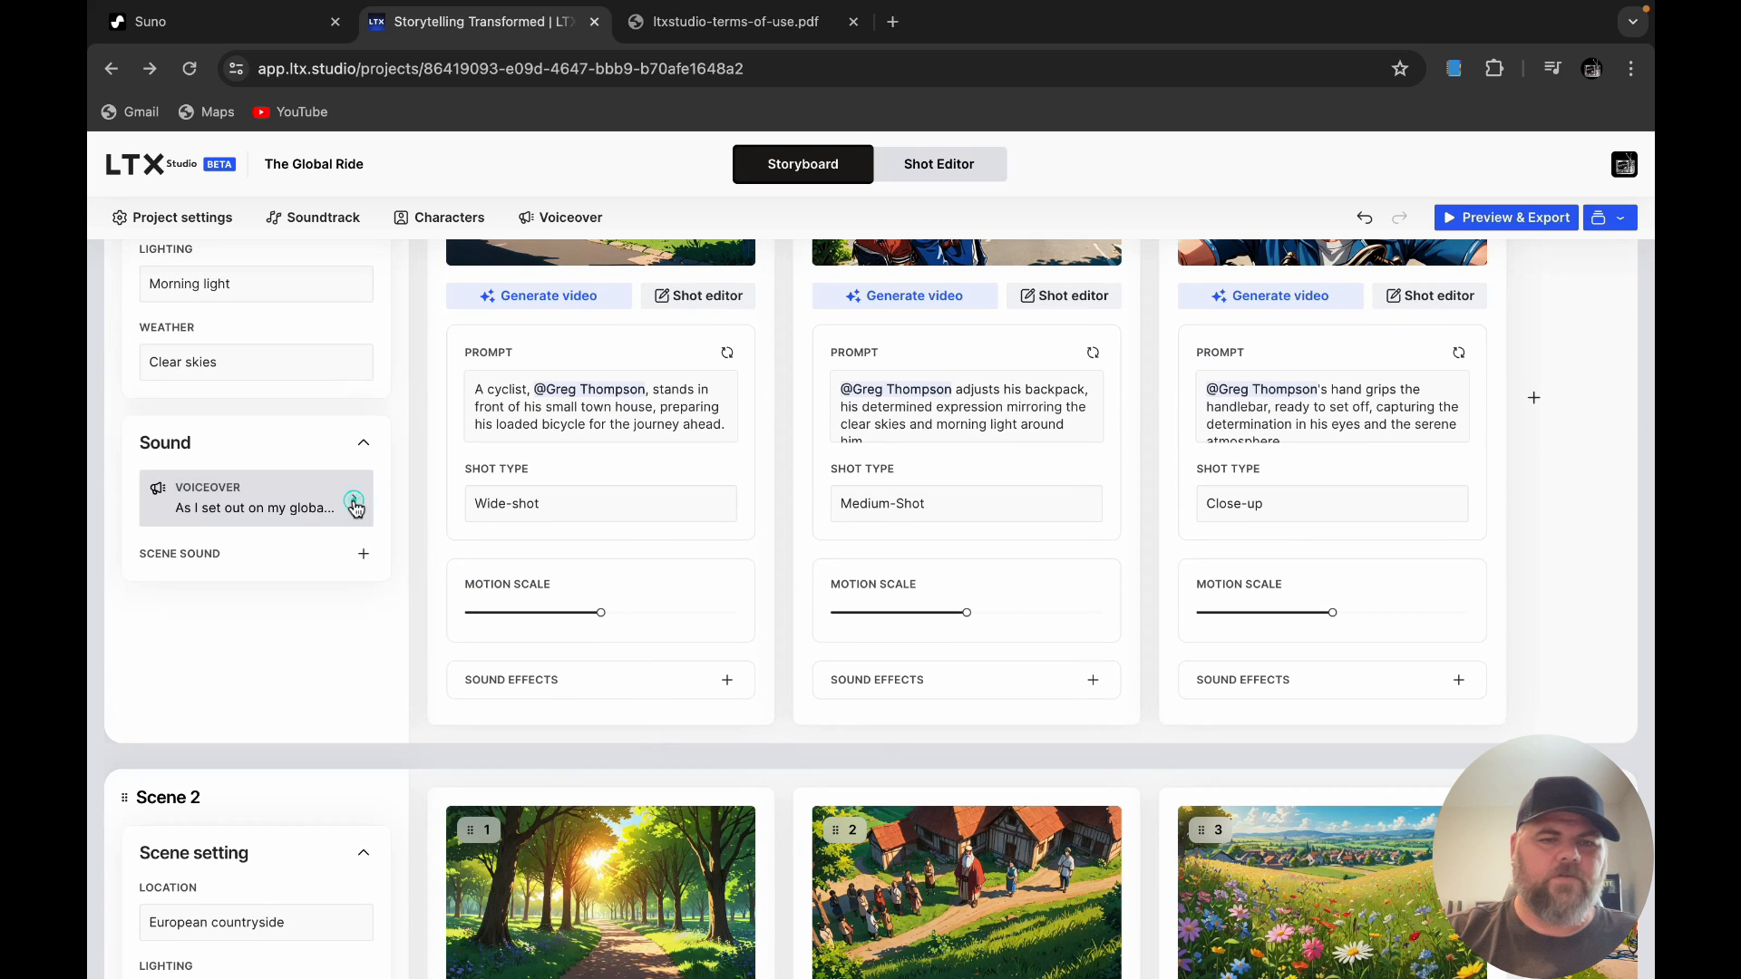
left_click(303, 494)
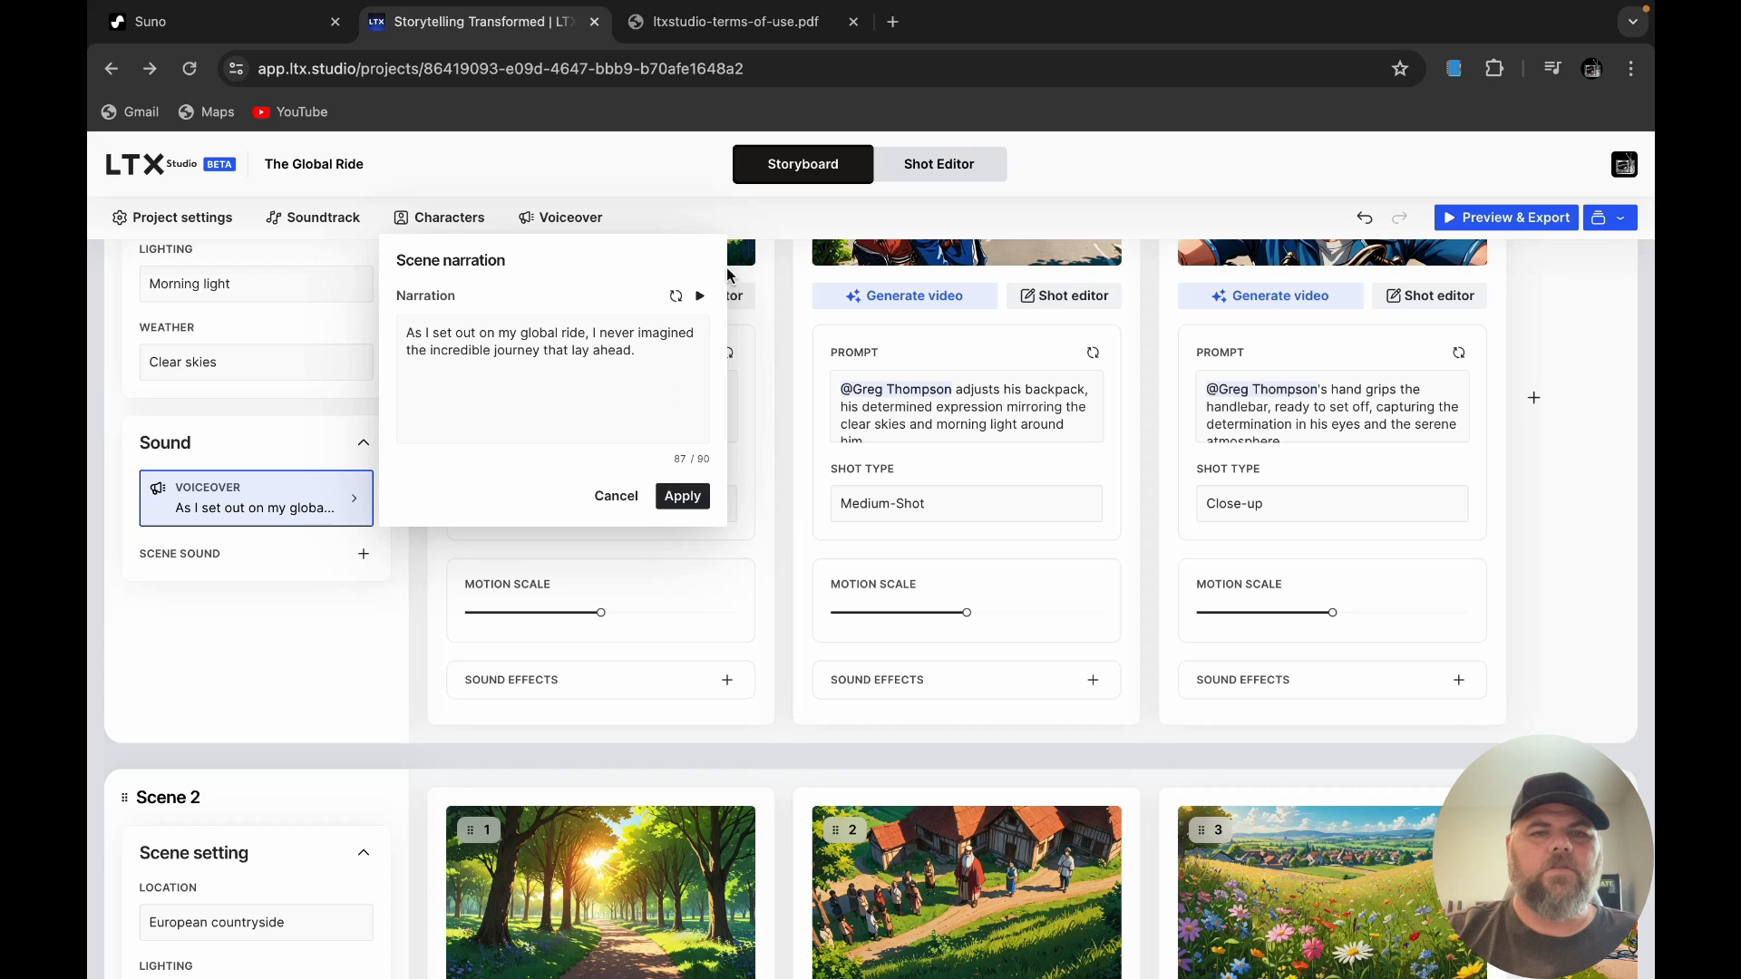
left_click(697, 300)
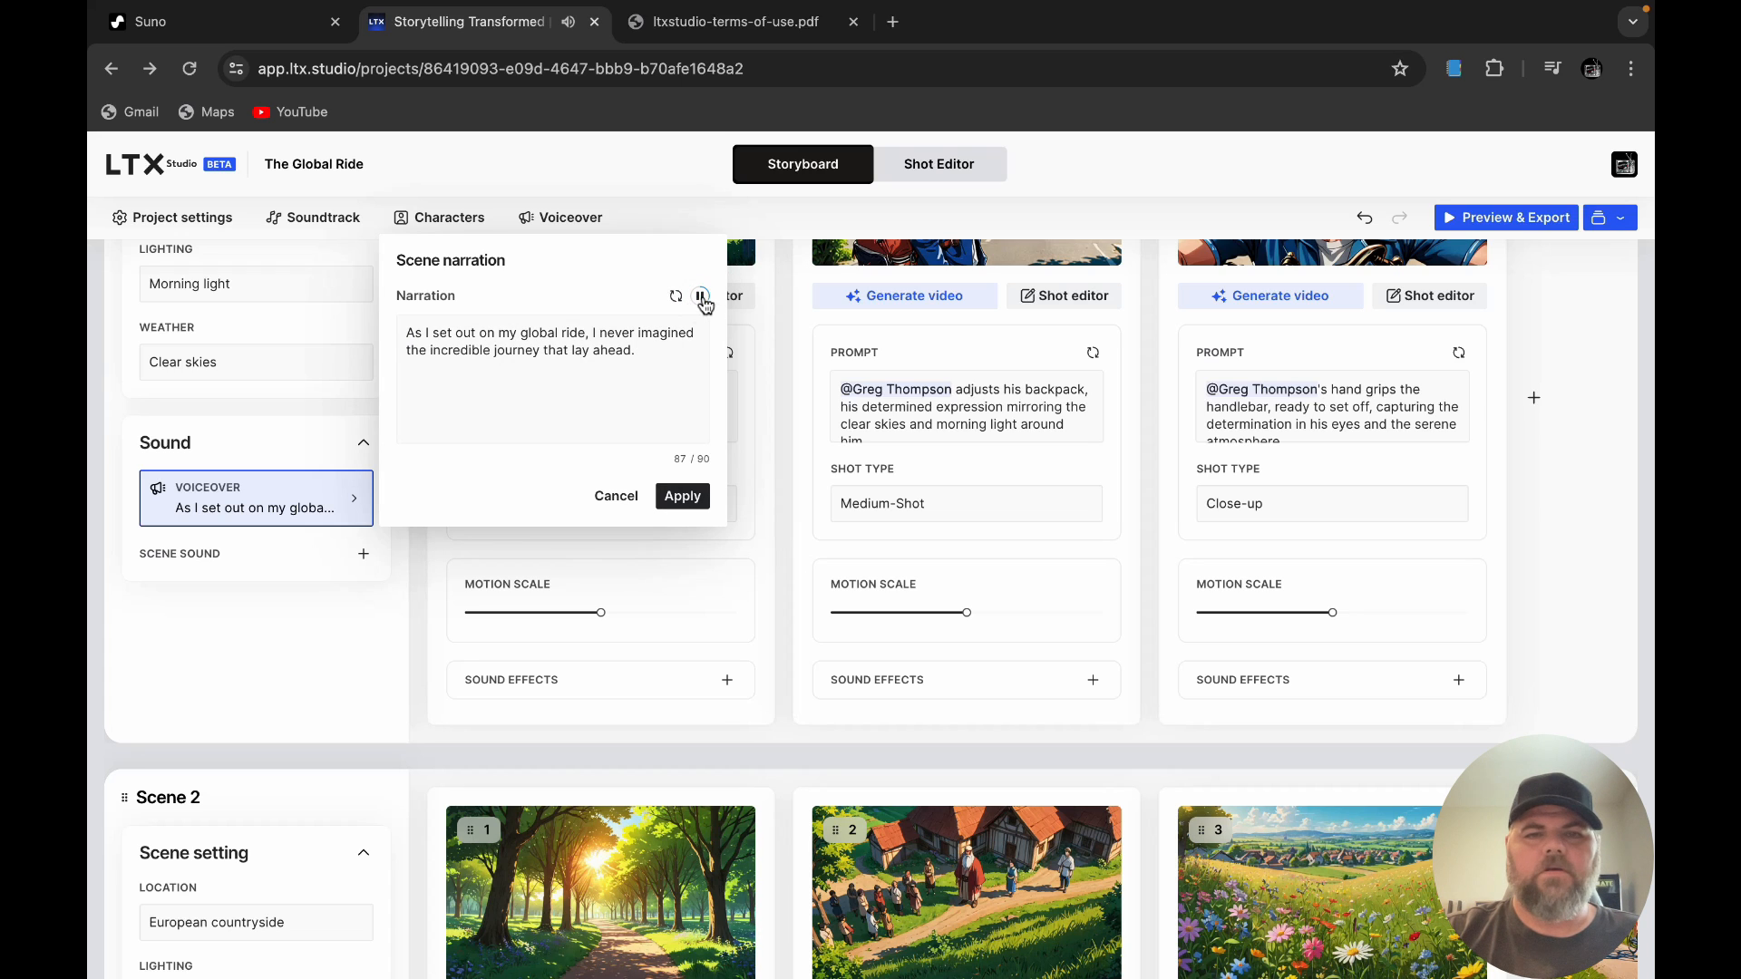
left_click(677, 296)
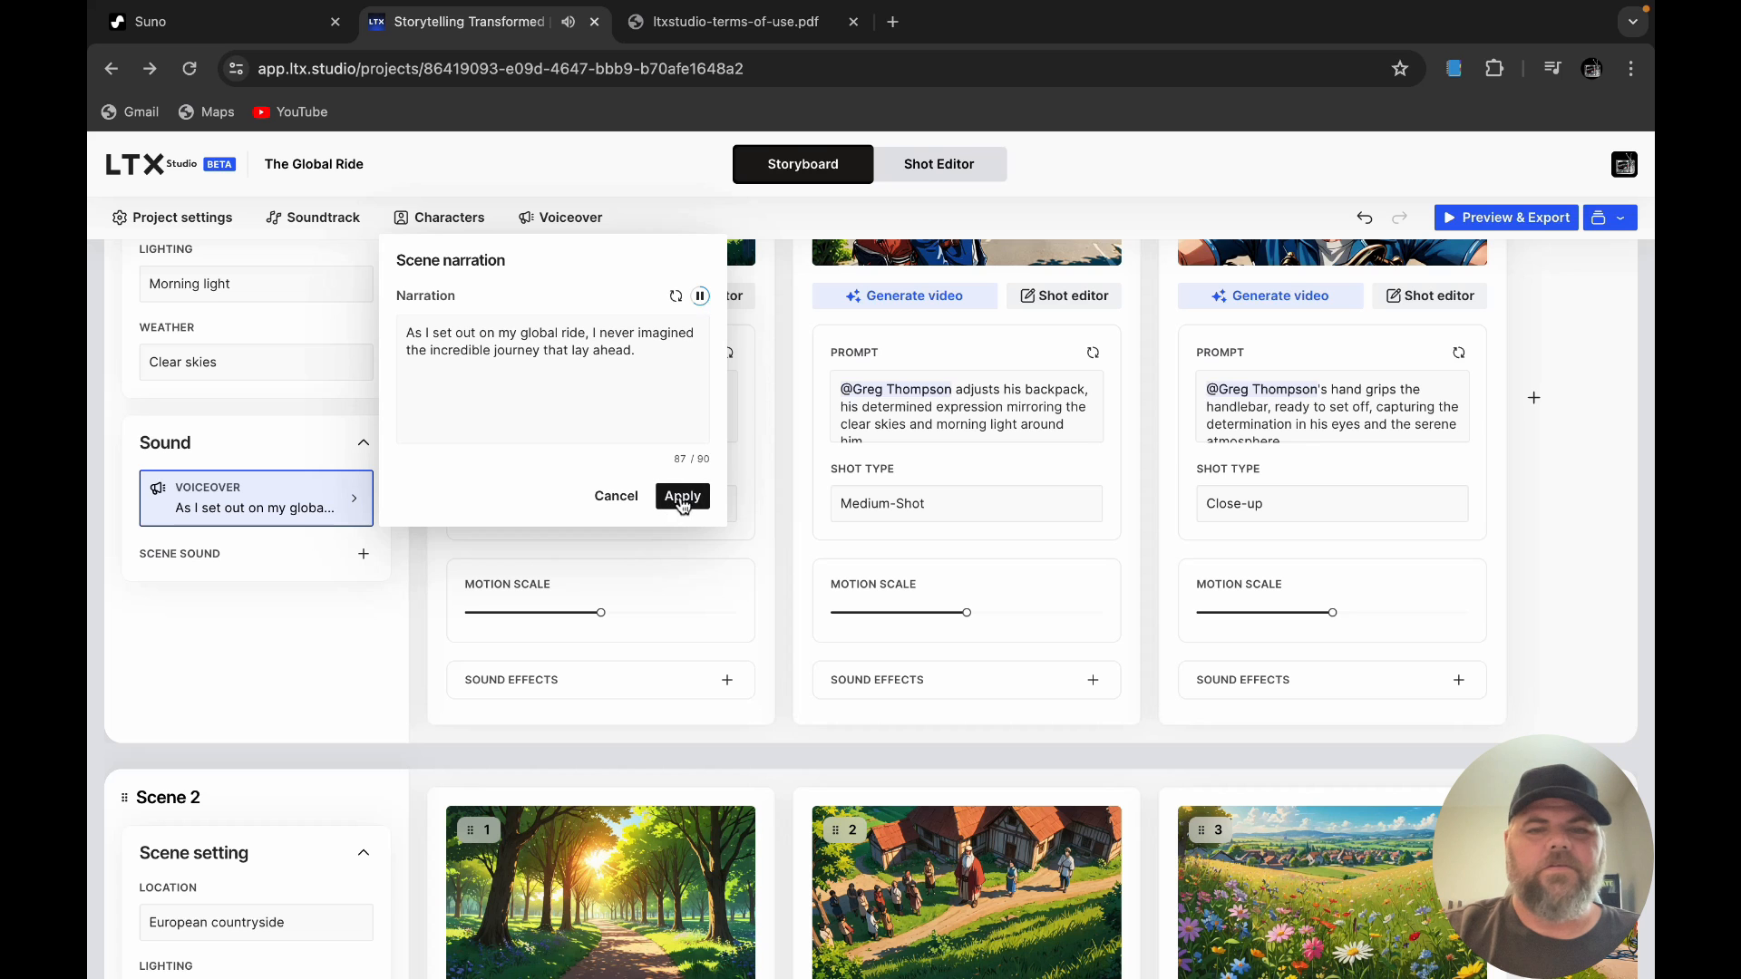
left_click(682, 497)
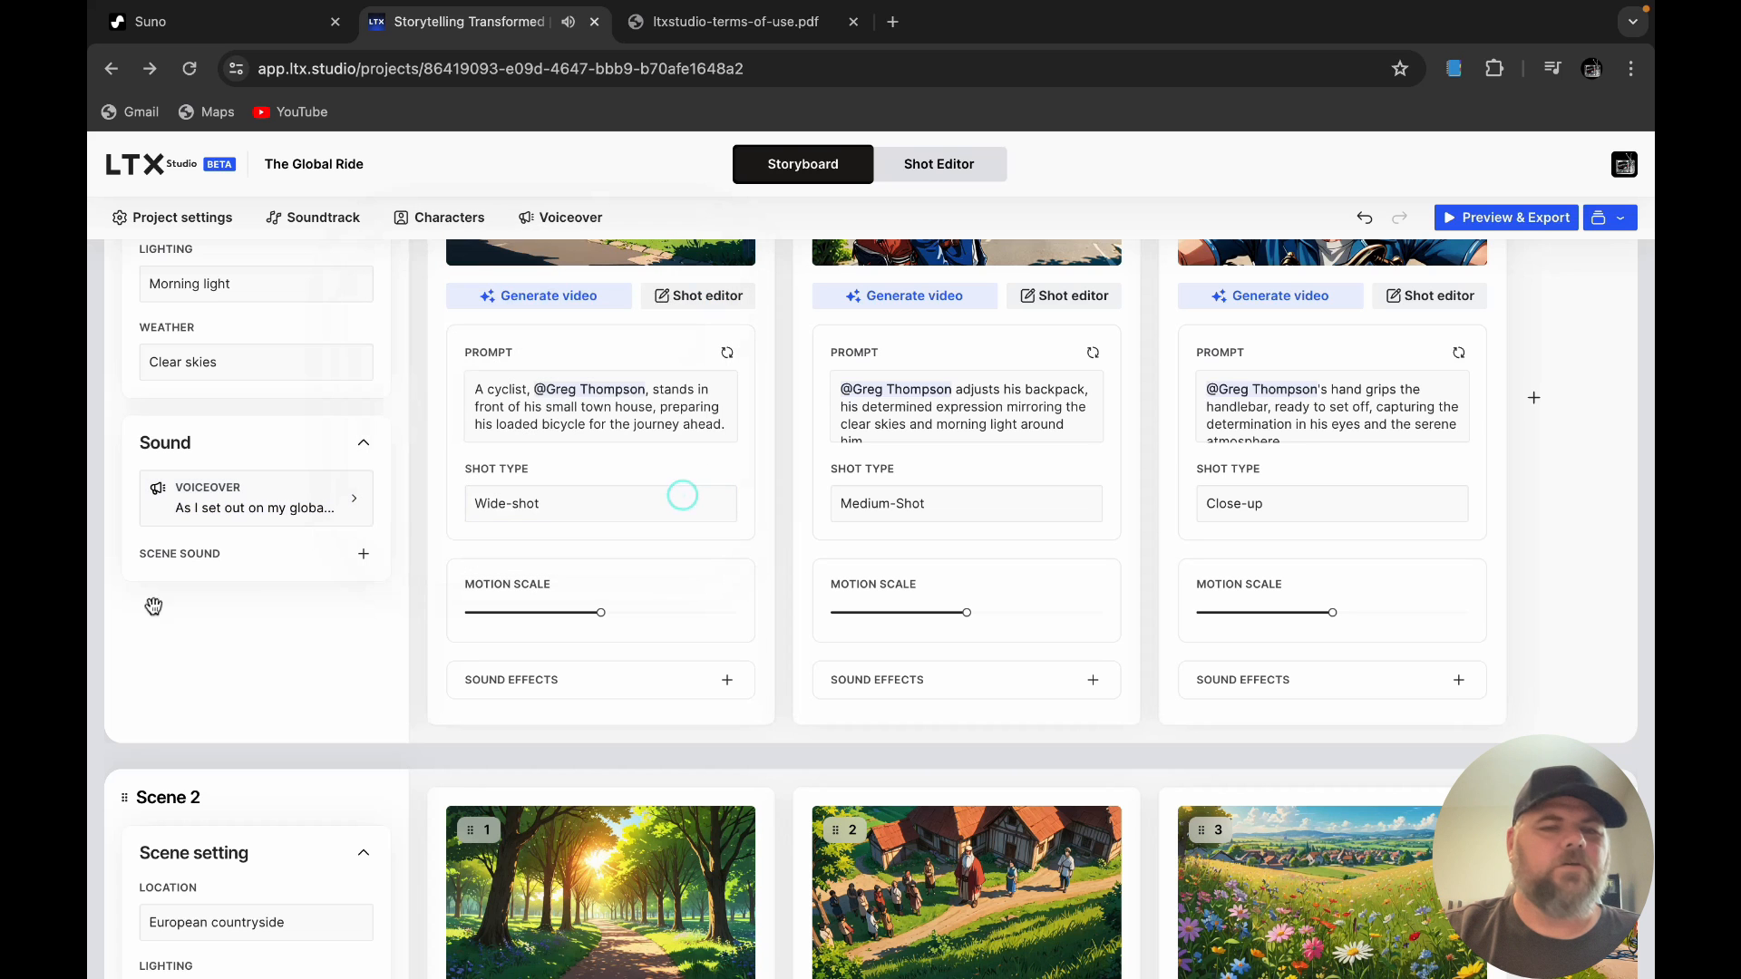
Step: Look over scene 2's settings in the storyboard and return to the home page with the recent projects
scroll(318, 564, "down", 6)
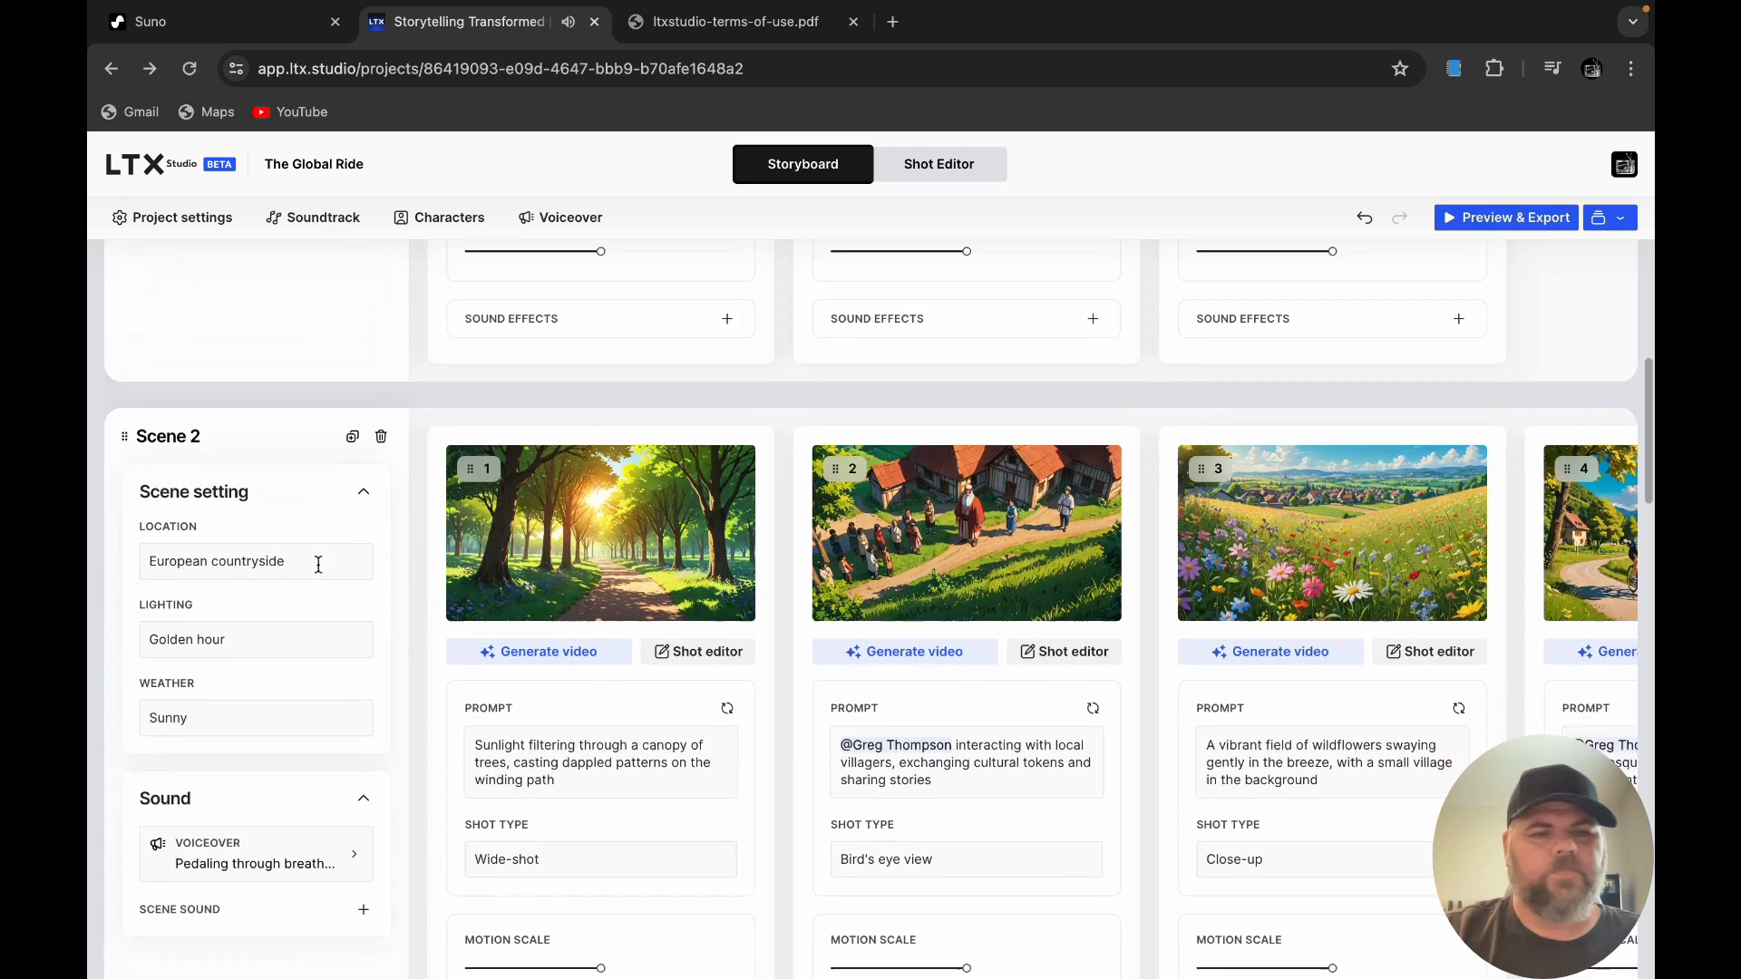
scroll(322, 564, "up", 10)
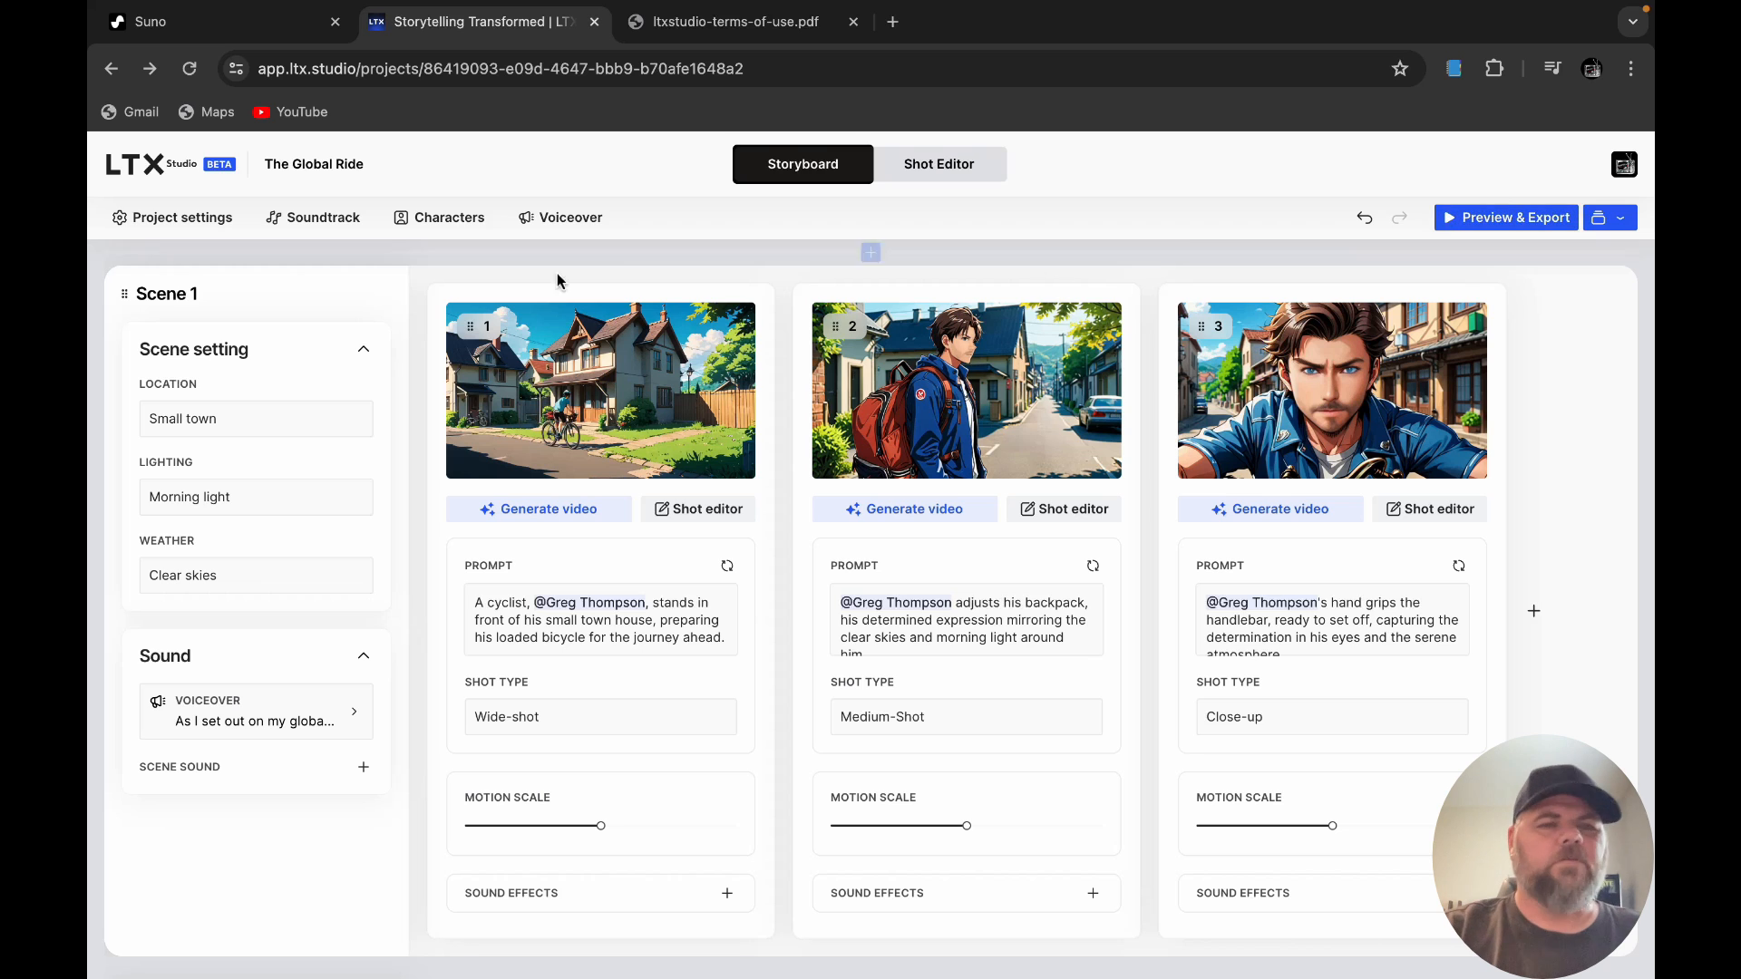
left_click(150, 170)
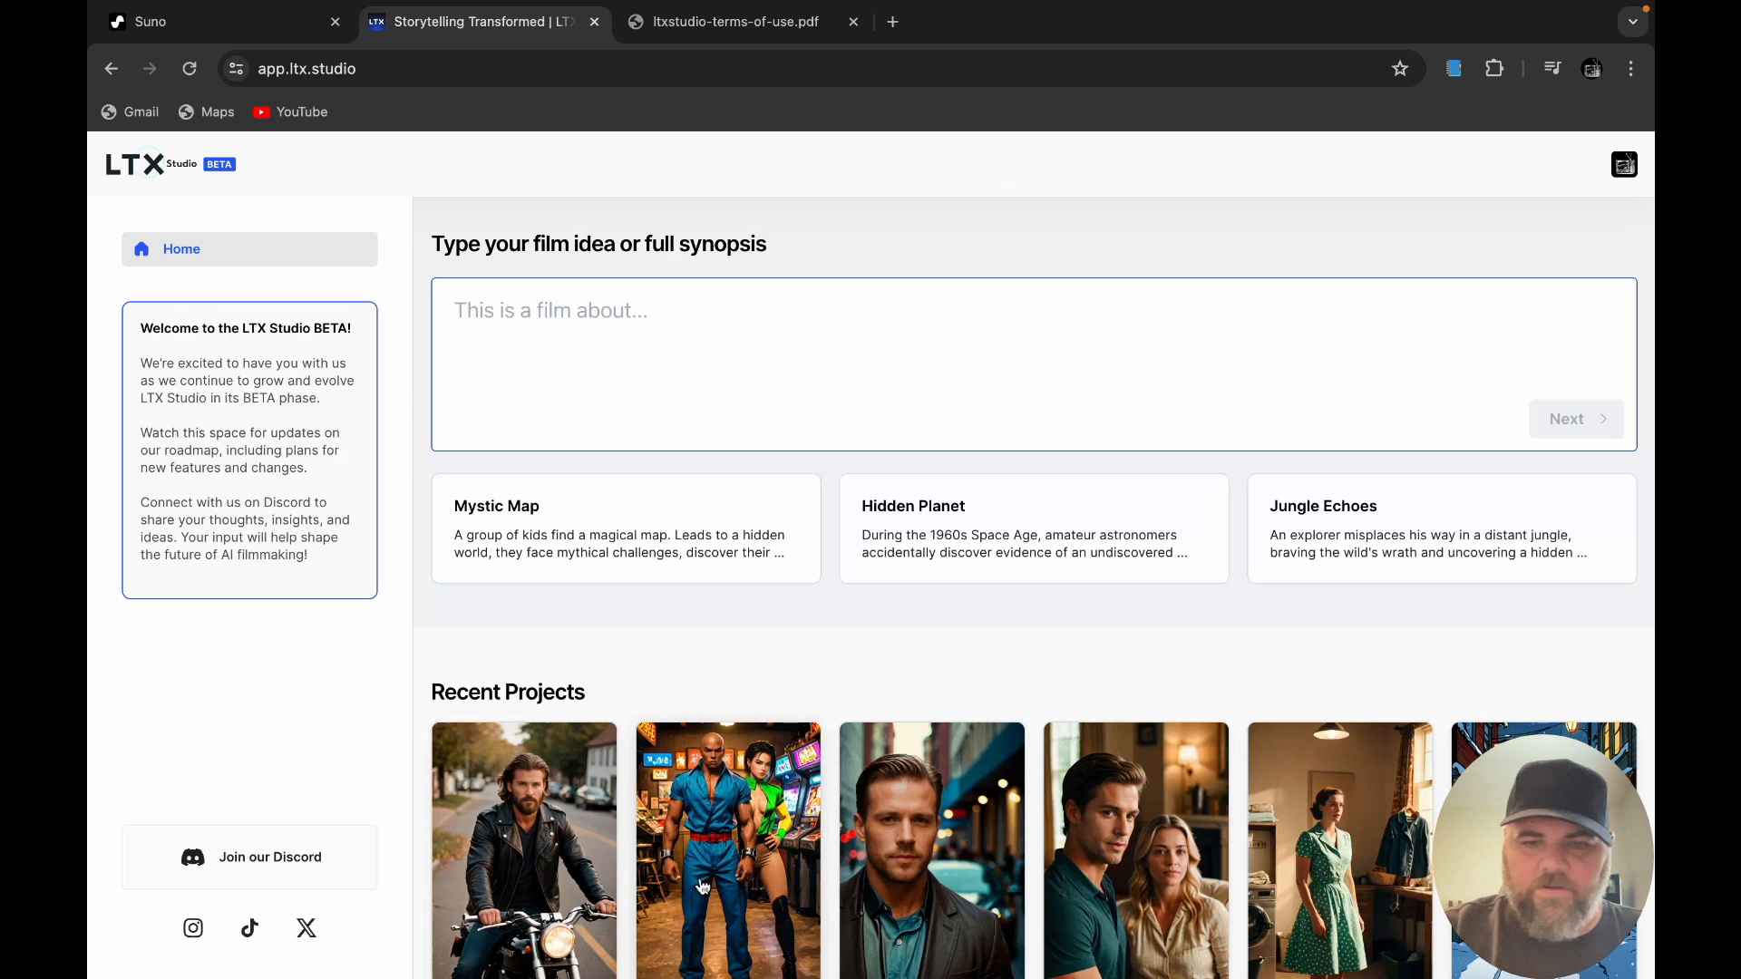
Step: Open the Hope's Triumph project from the recent projects, check its render queue, and return to the home page
scroll(824, 824, "down", 3)
scroll(823, 823, "down", 5)
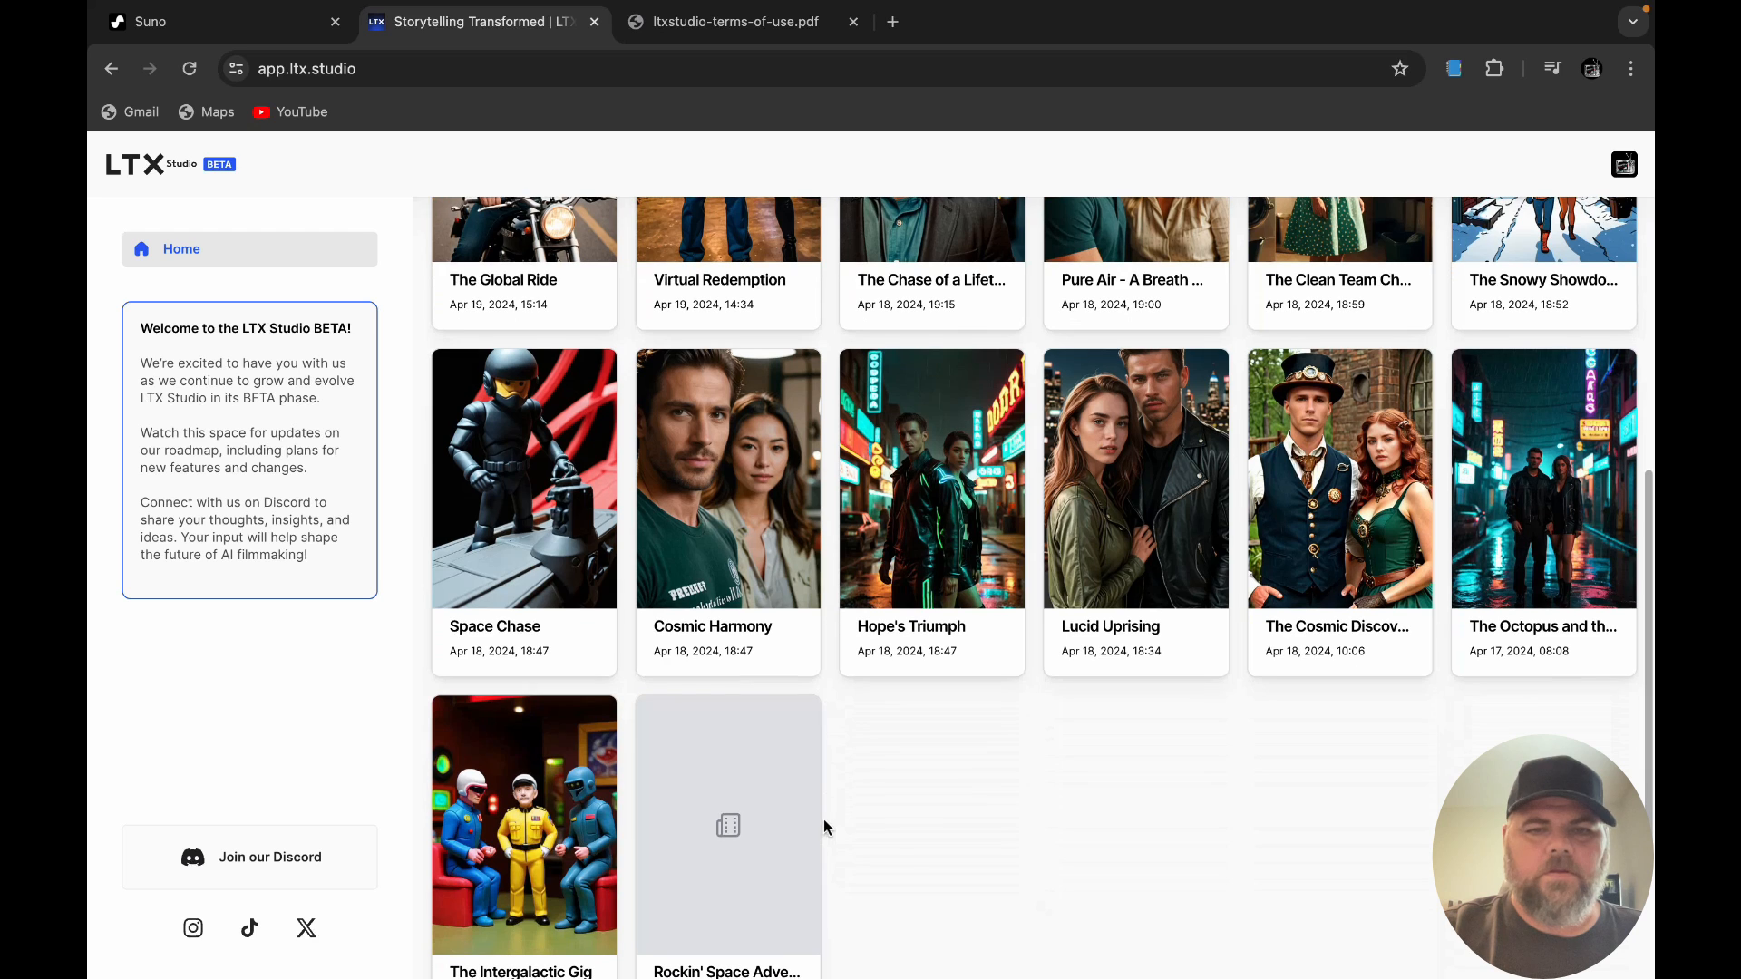
left_click(968, 542)
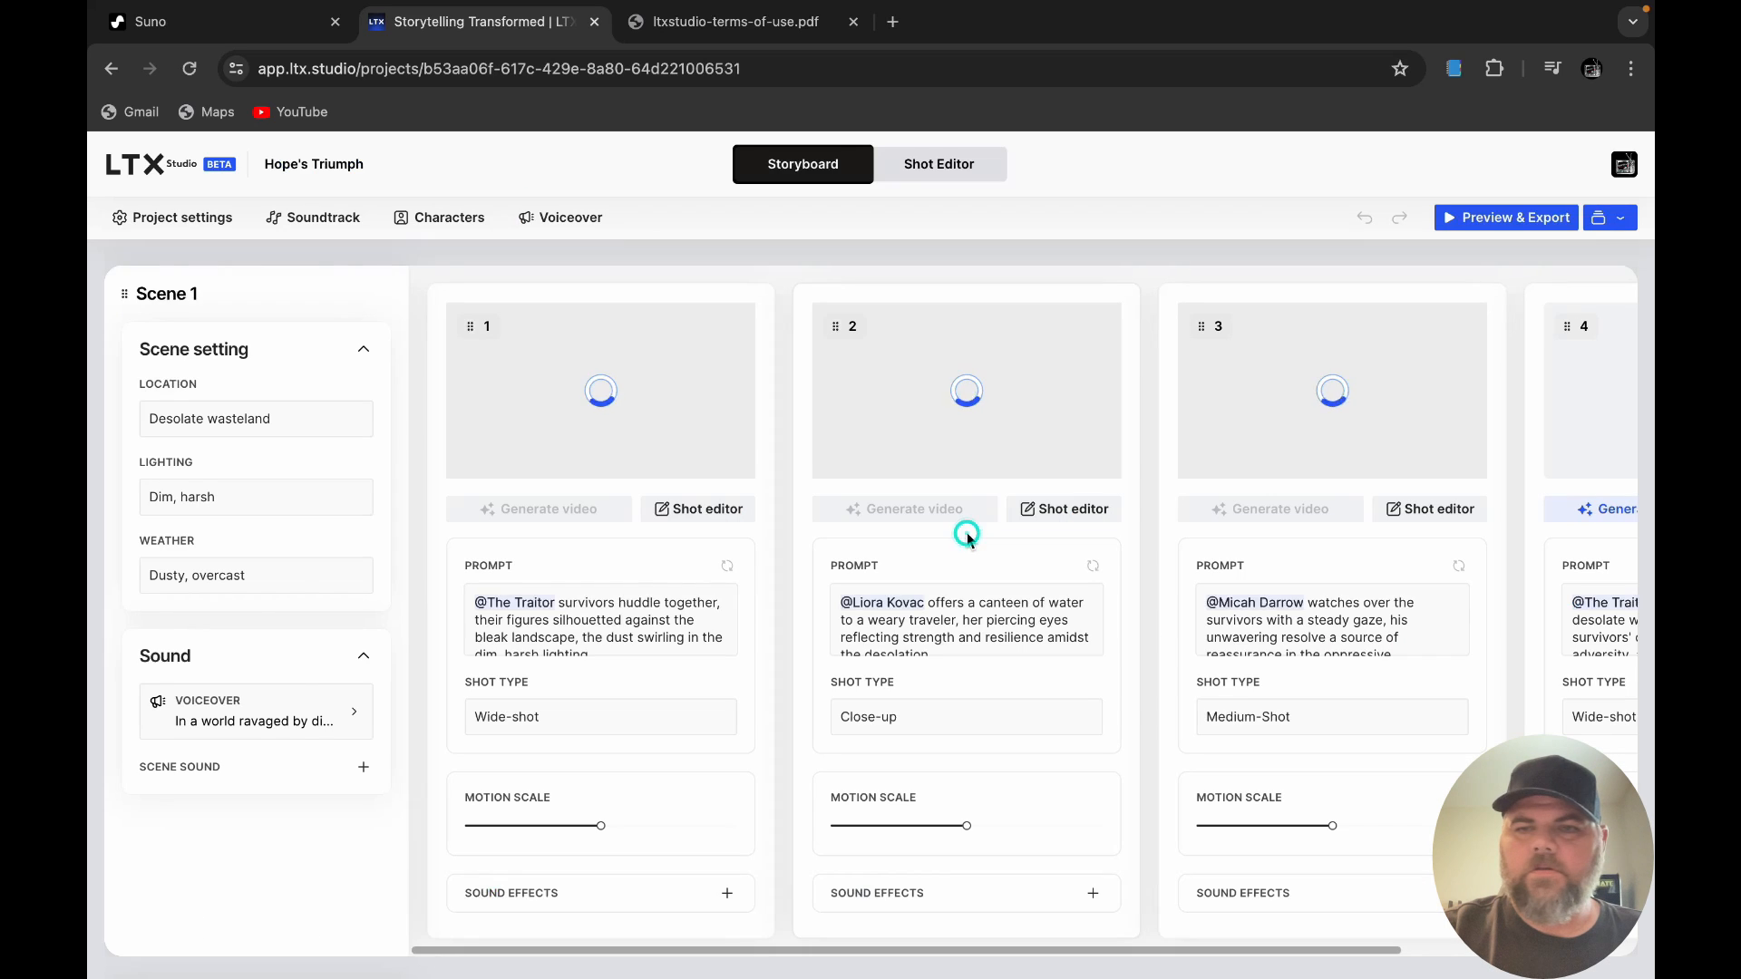
left_click(1605, 221)
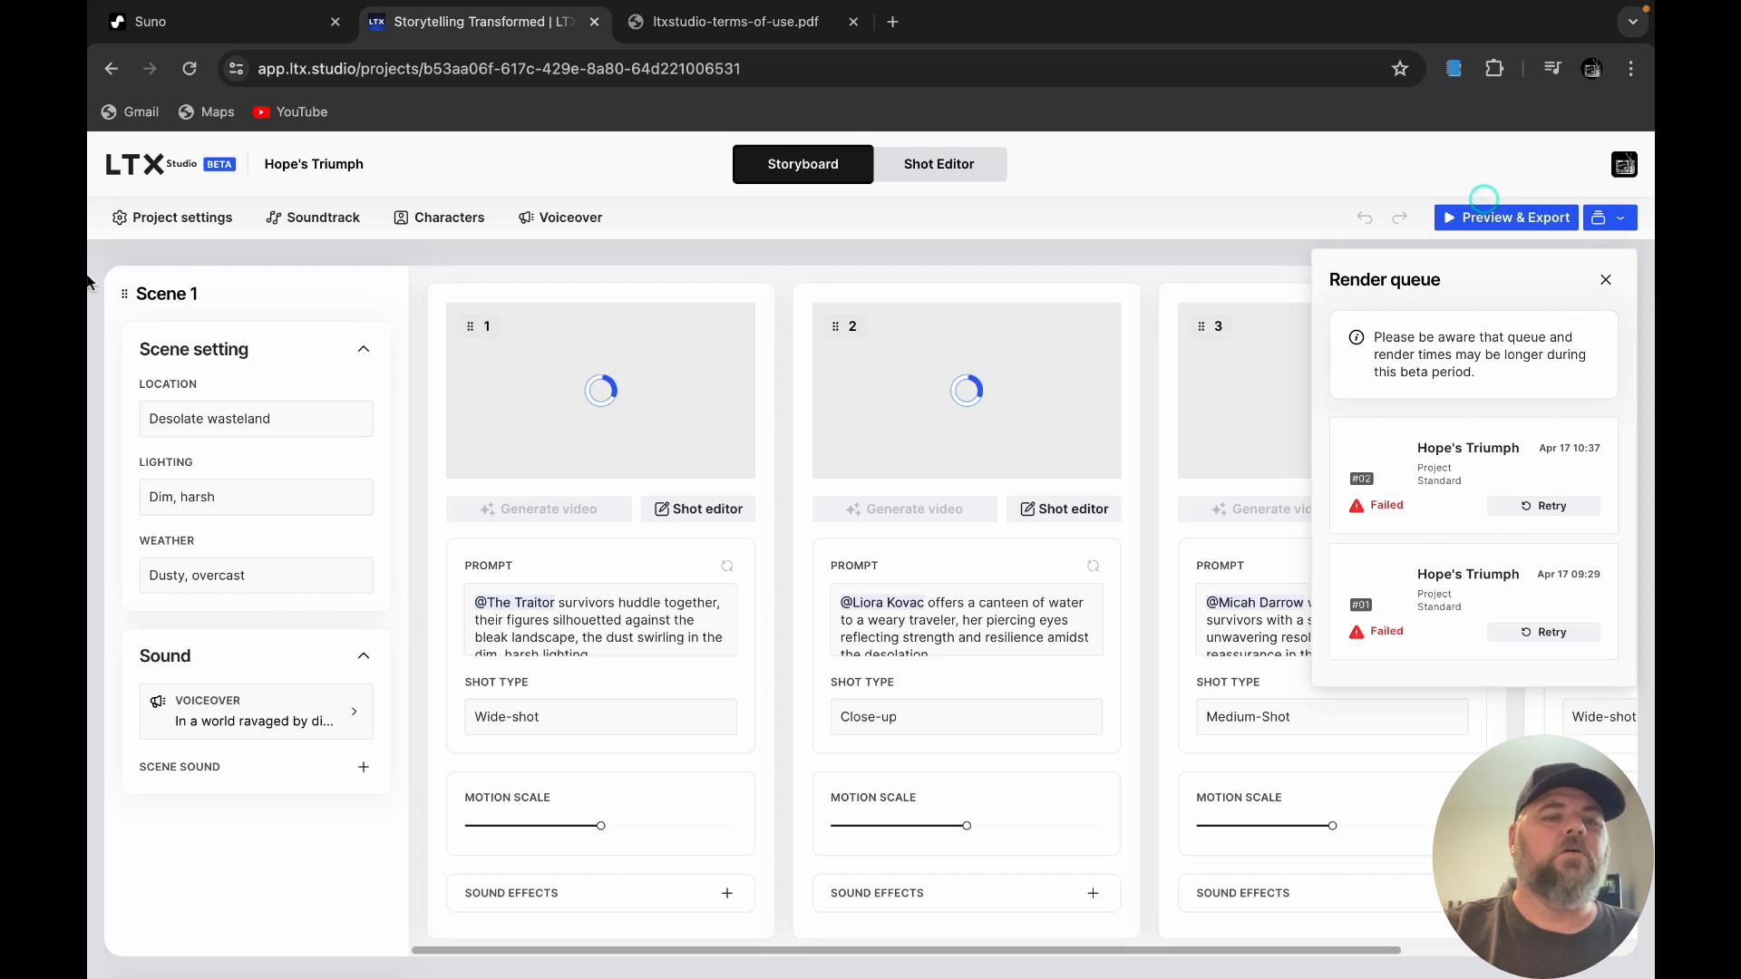
left_click(177, 163)
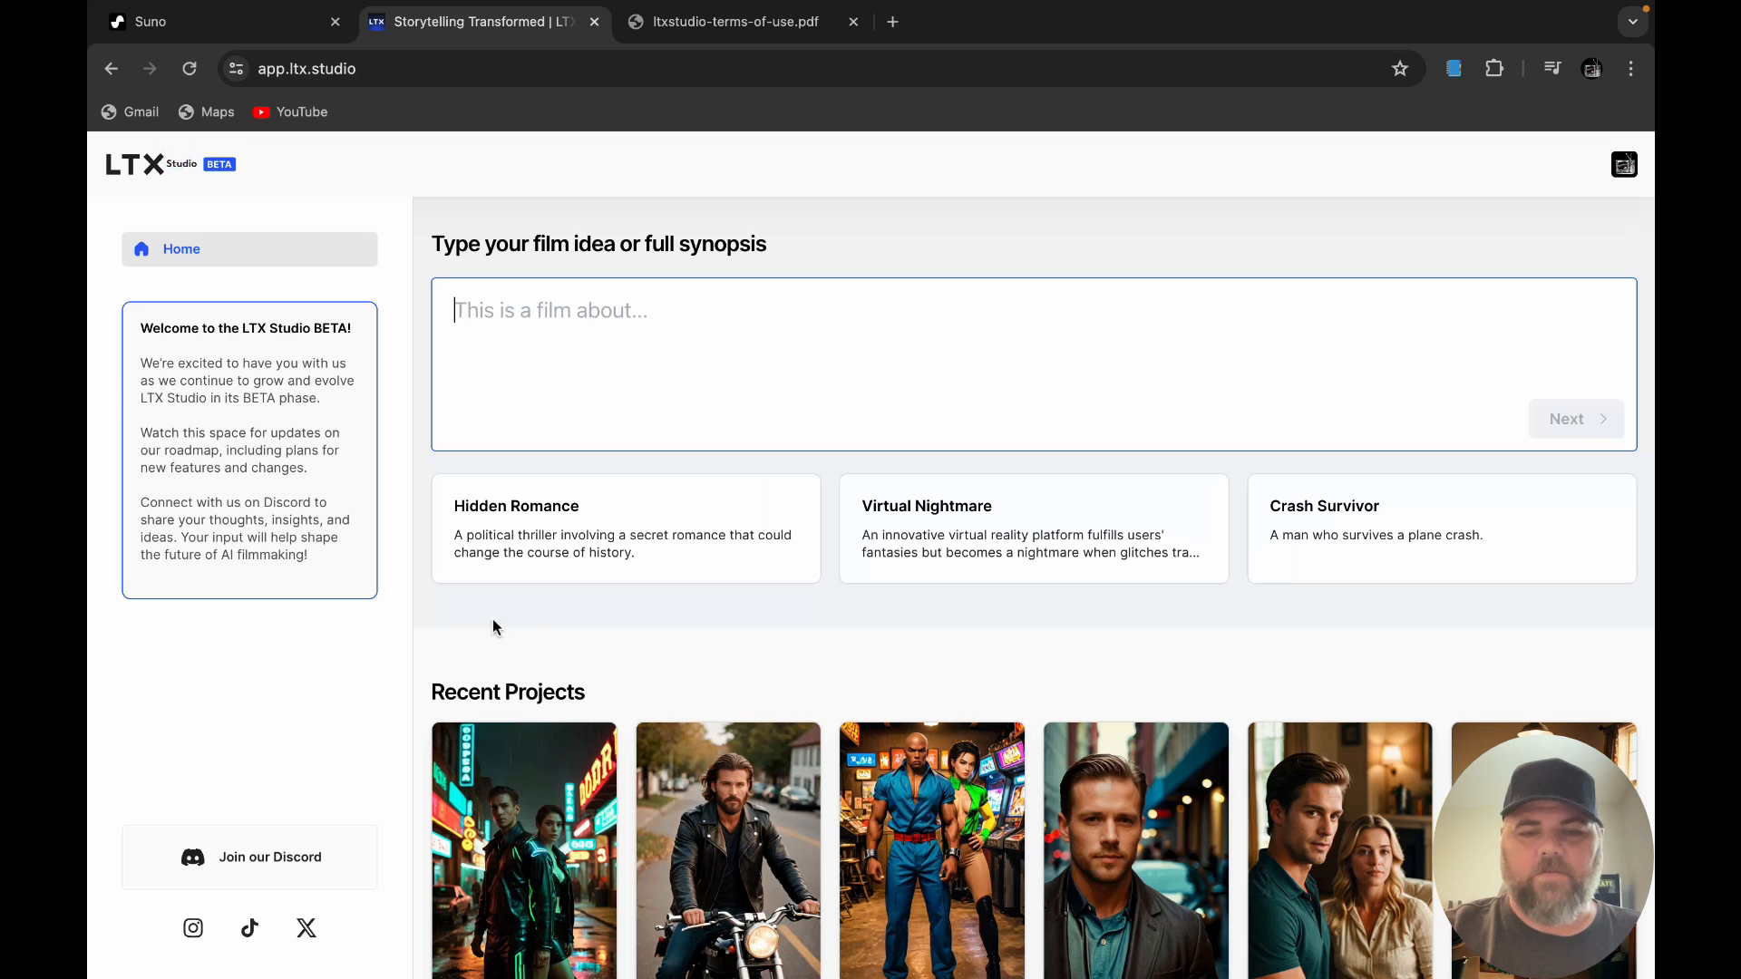
Step: Open The Global Ride project briefly and go back to the home page
scroll(1122, 638, "down", 3)
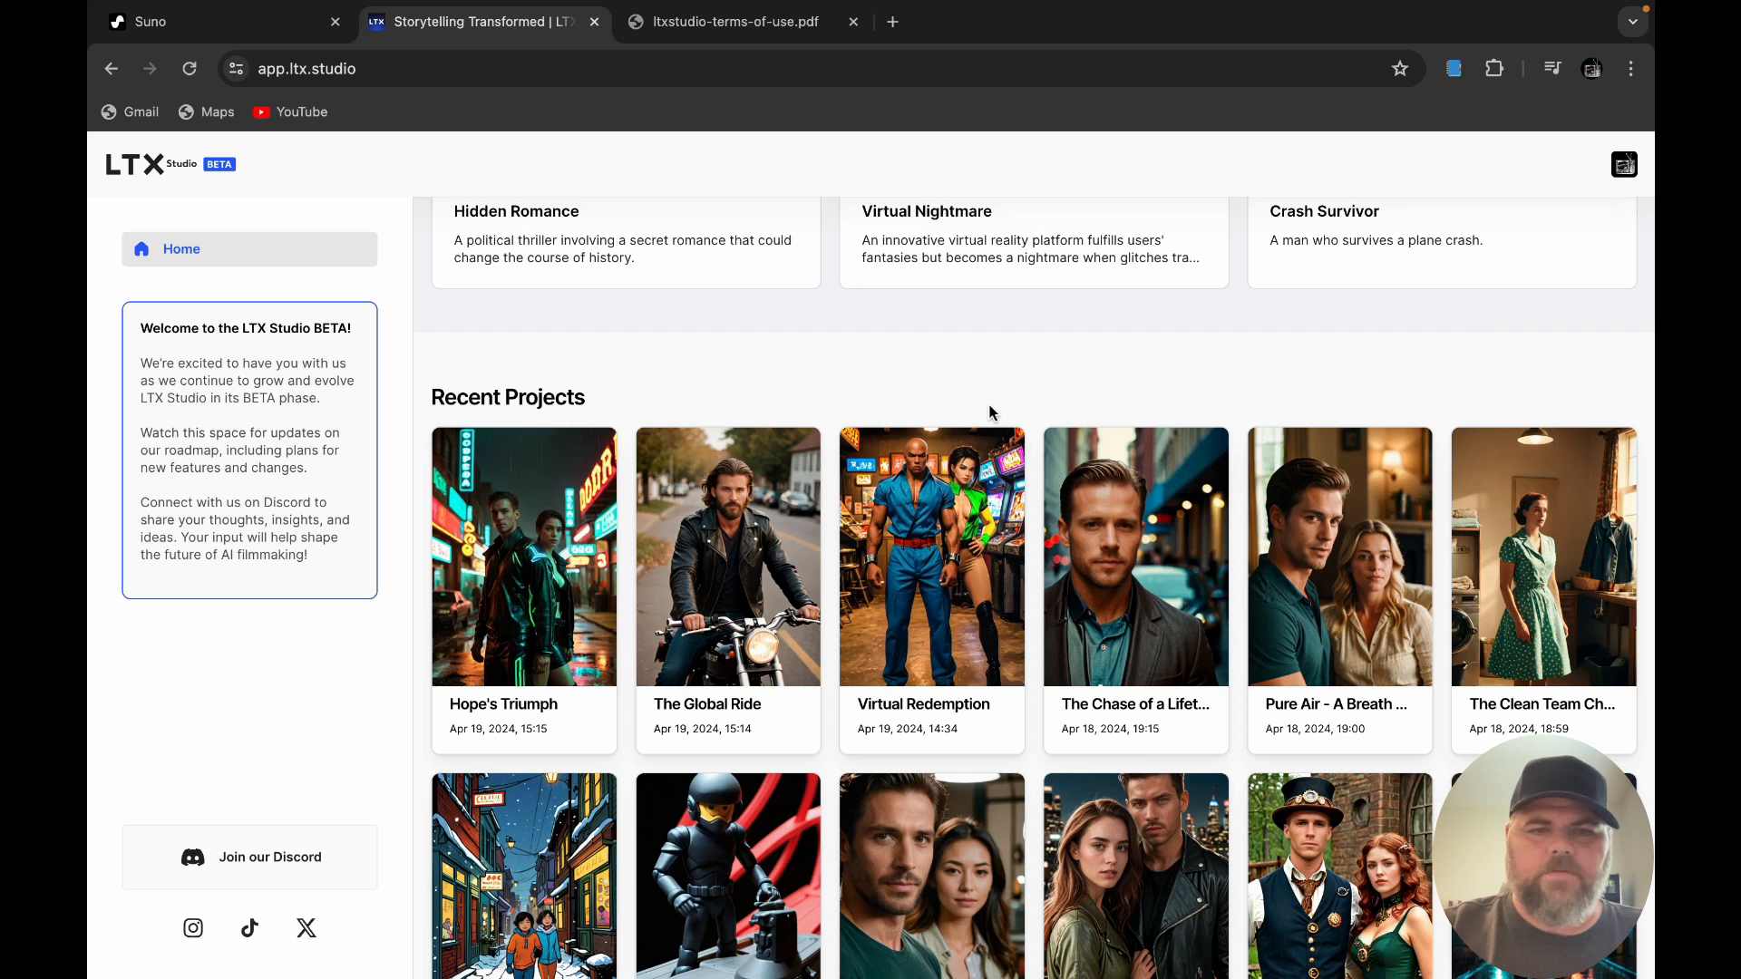
left_click(704, 613)
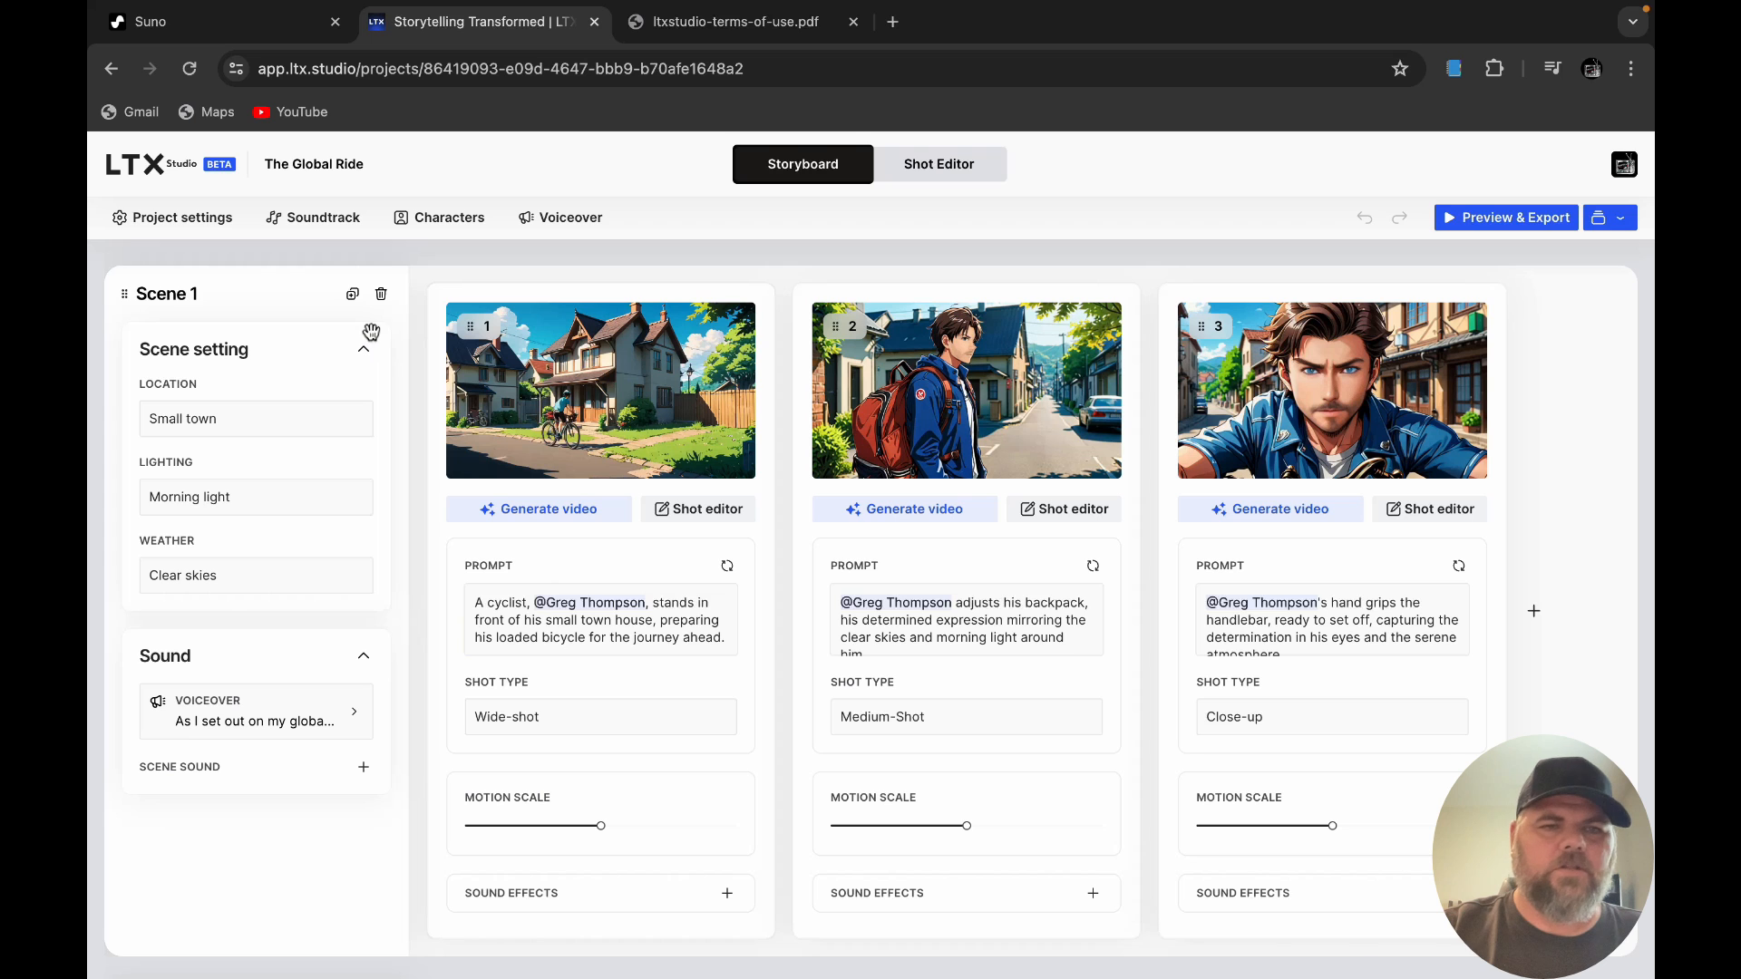
left_click(181, 164)
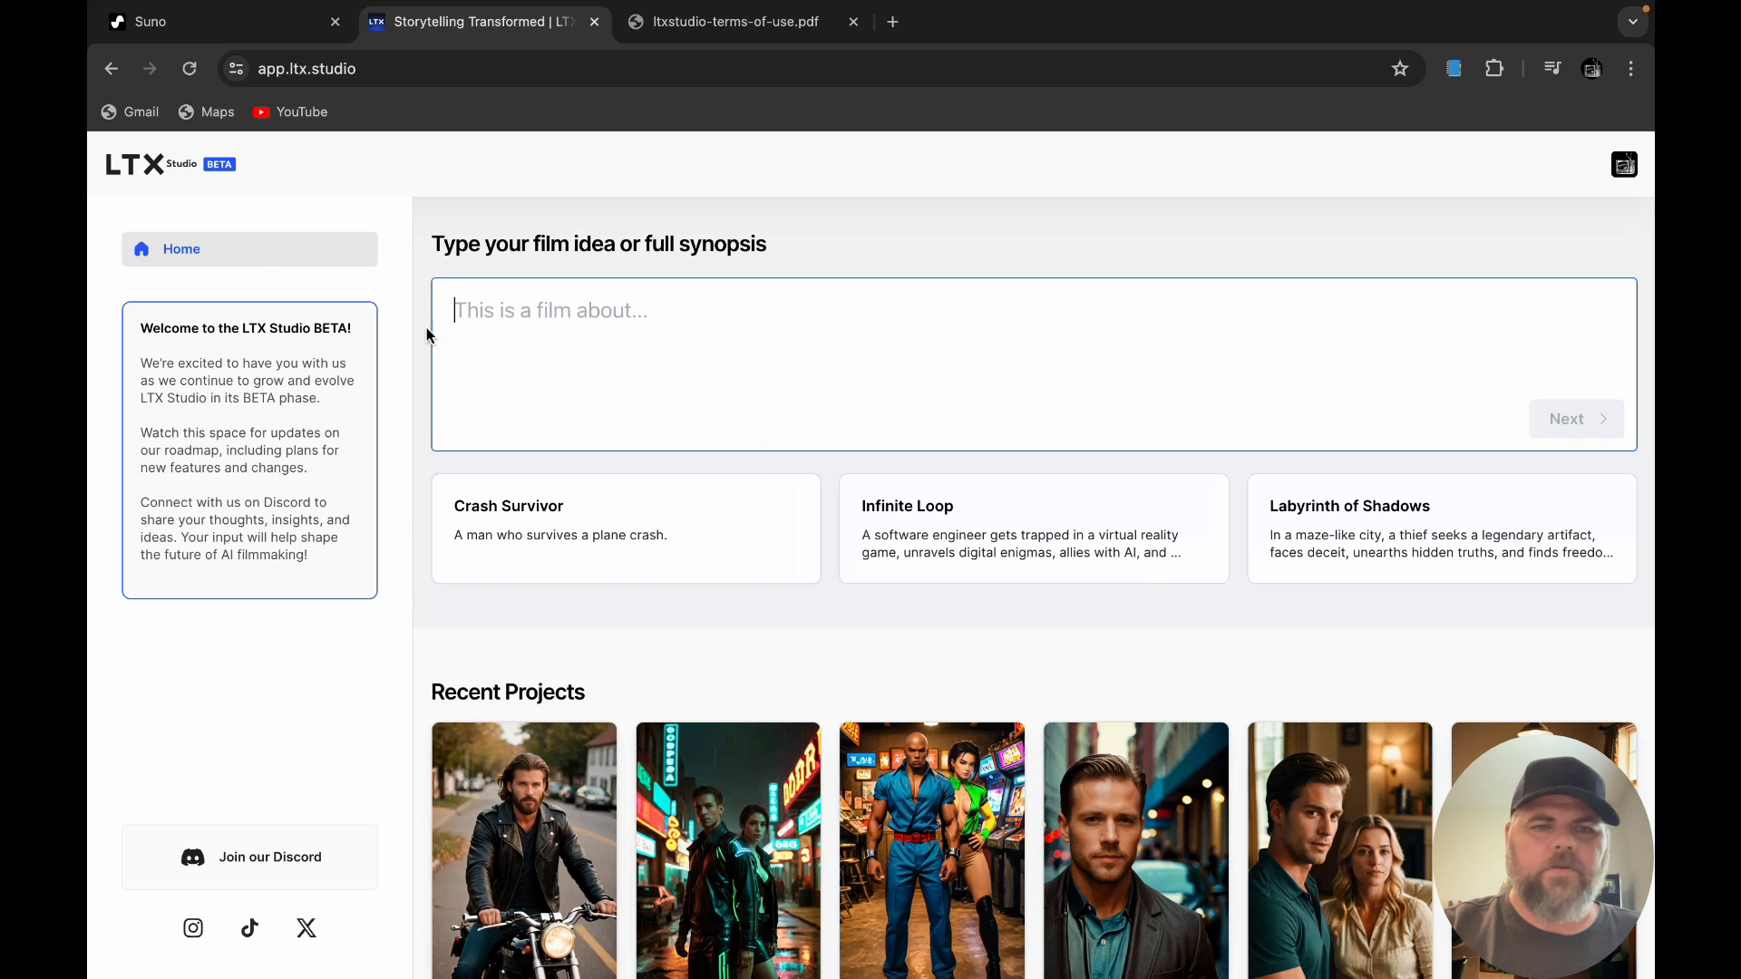
Step: Fill the film idea with the Crash Survivor sample synopsis and clear it again
left_click(596, 534)
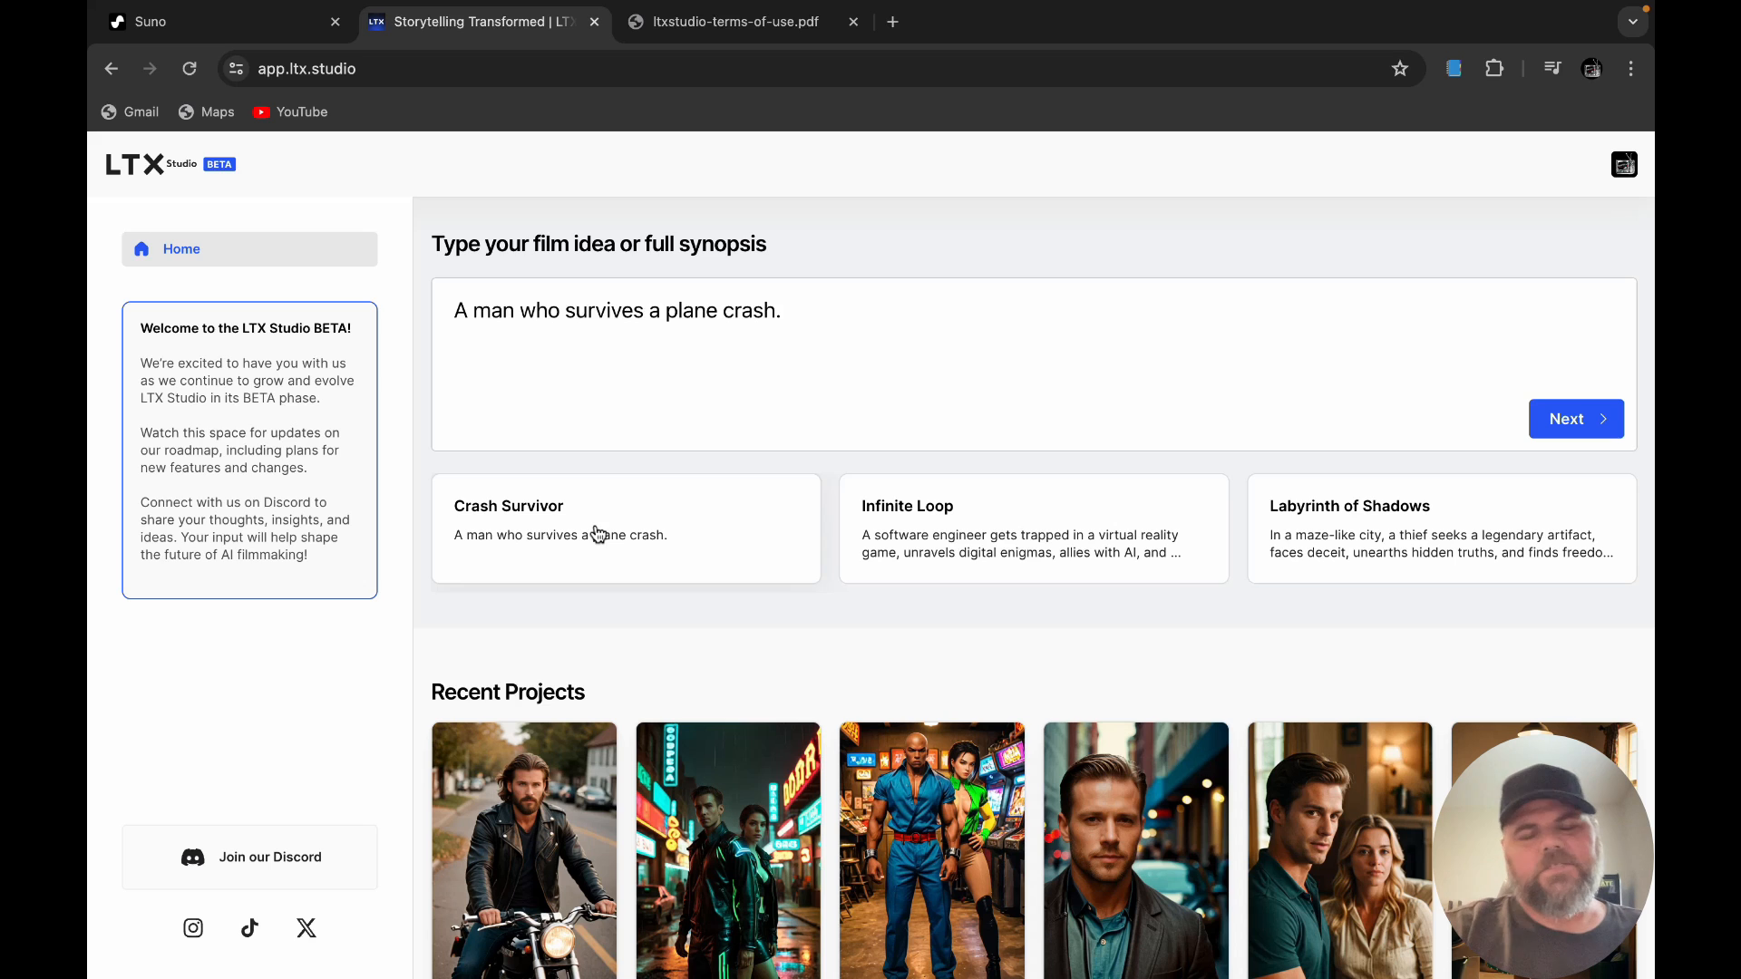
left_click_drag(824, 299, 377, 303)
key("BackSpace")
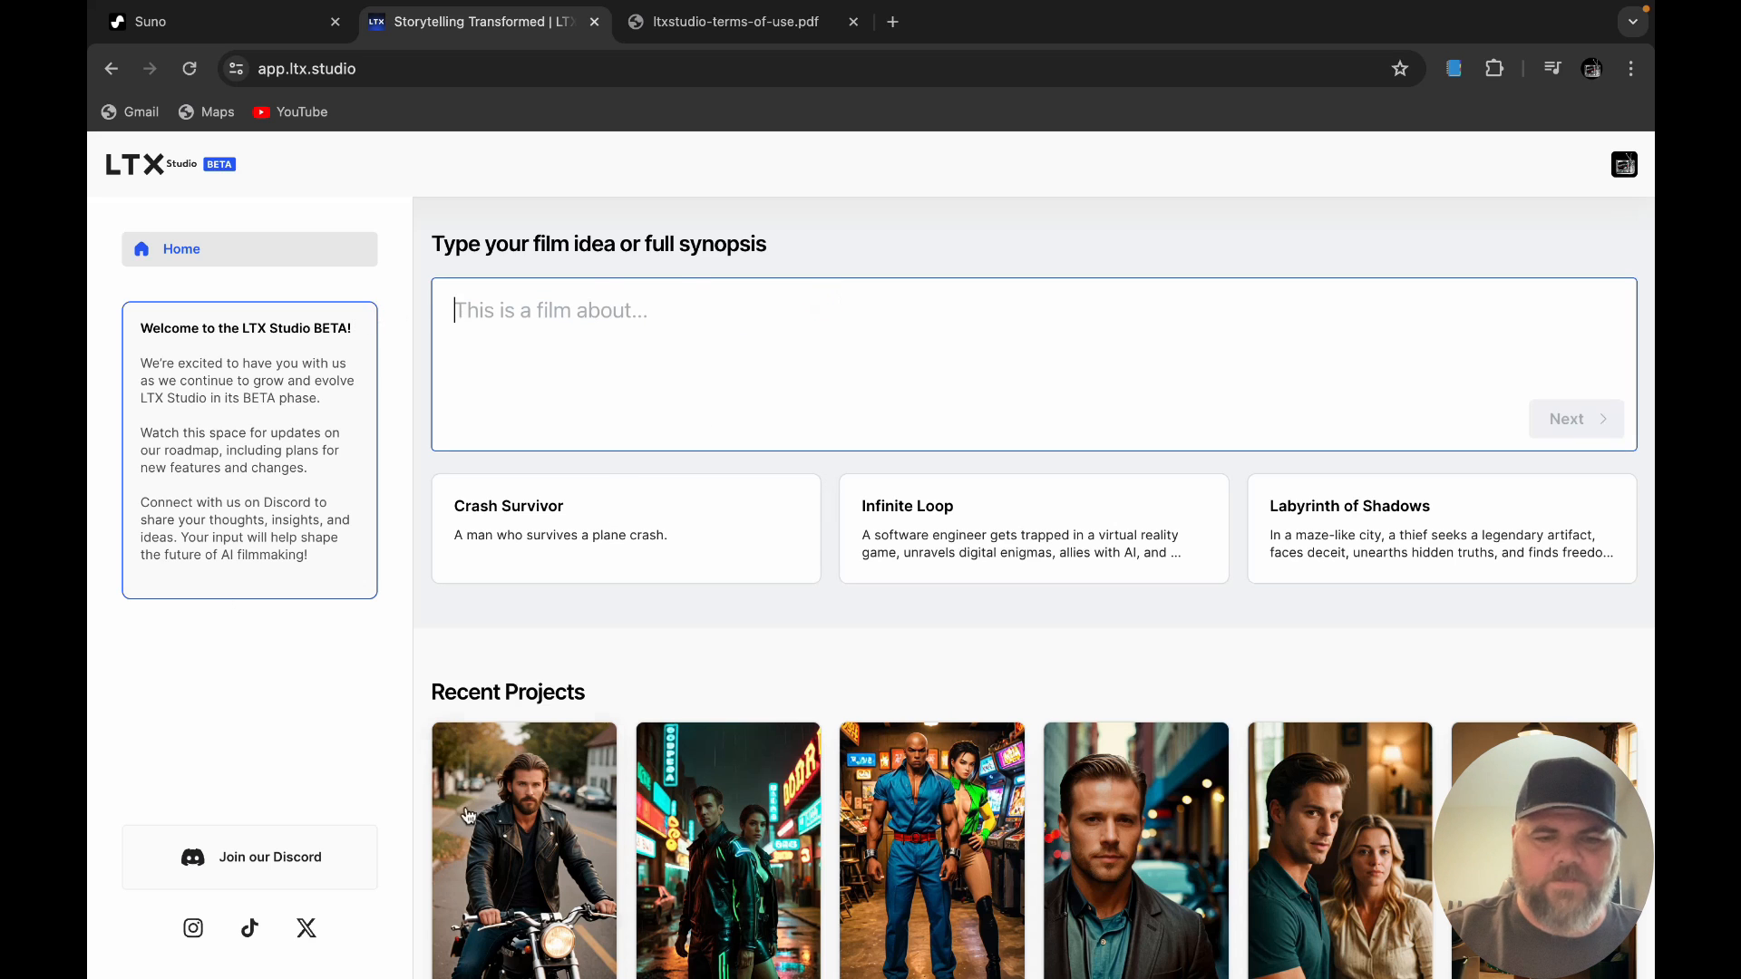
Step: Reopen The Global Ride, look through its storyboard down to scene 5's last shots, and return to the home page
left_click(540, 828)
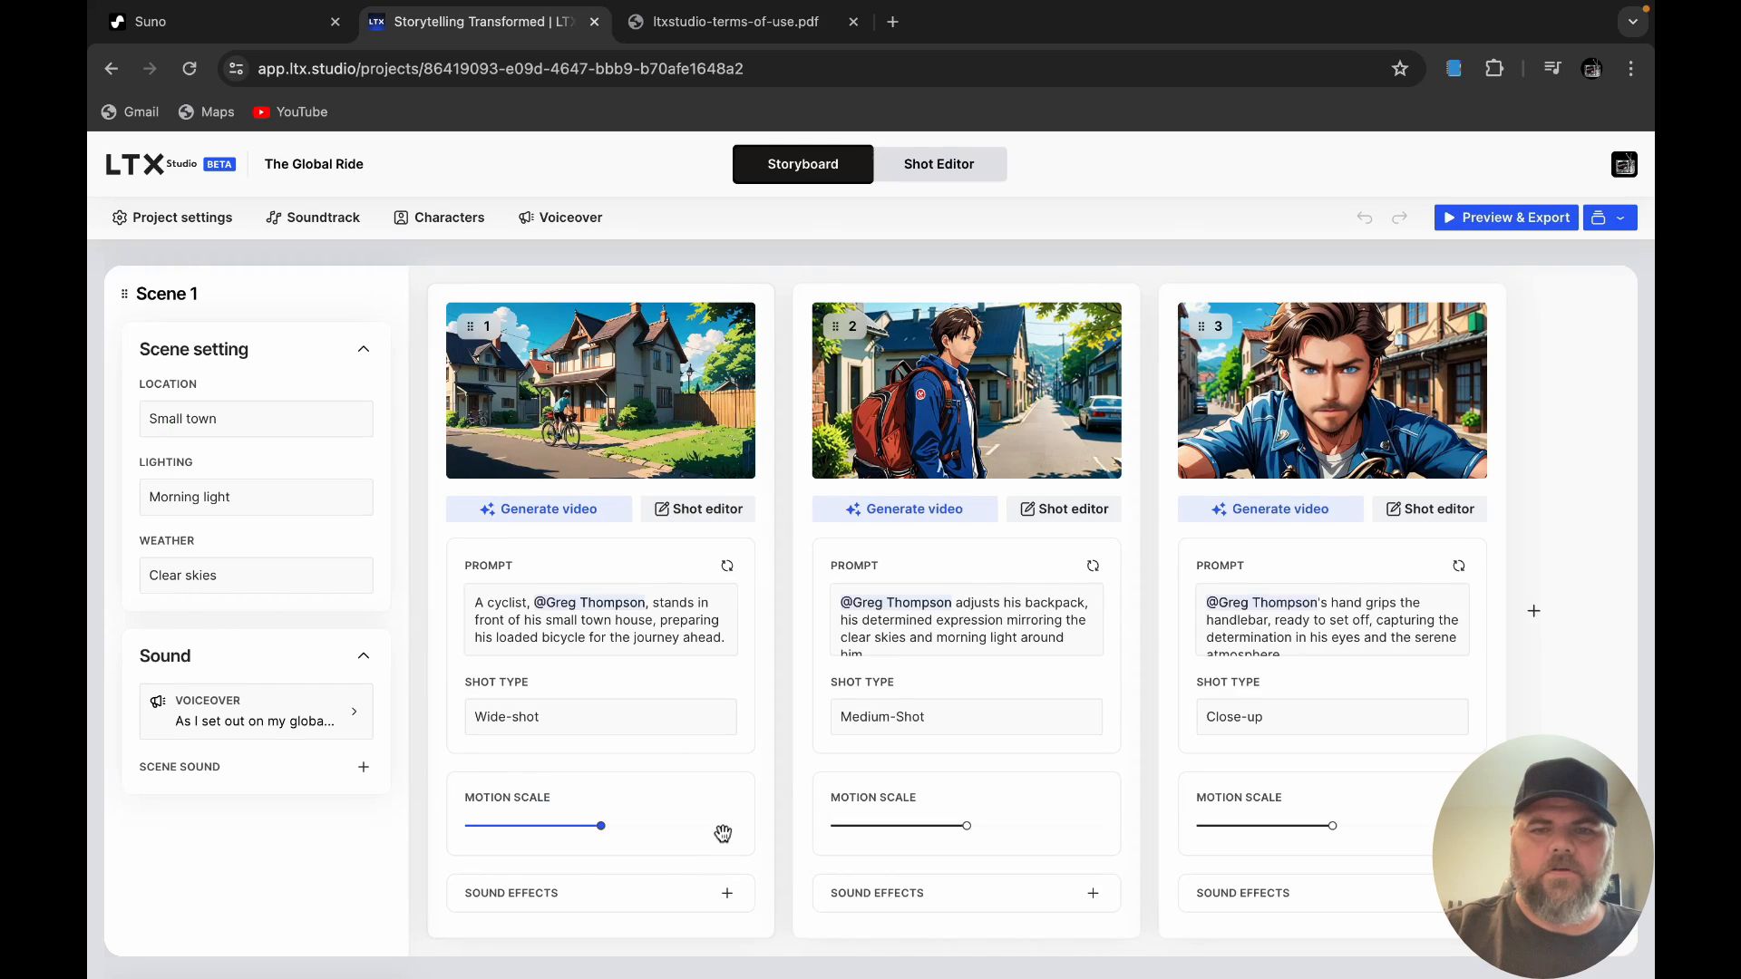
scroll(723, 832, "down", 10)
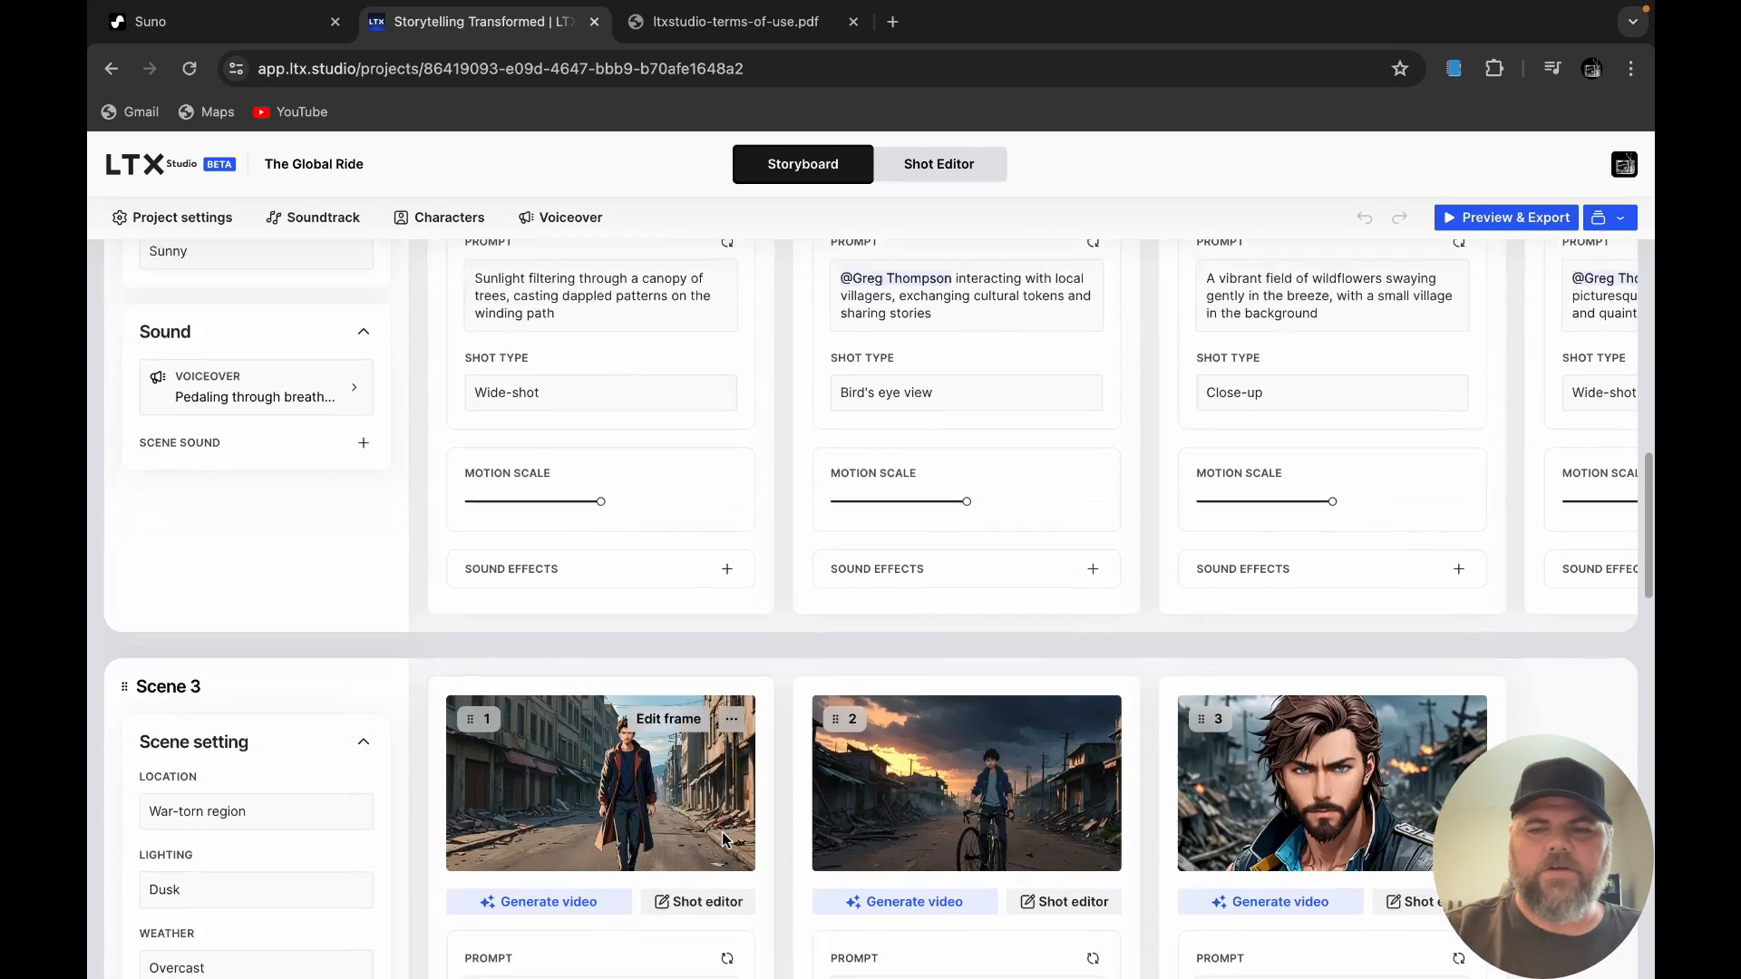
scroll(722, 839, "down", 10)
scroll(726, 841, "down", 10)
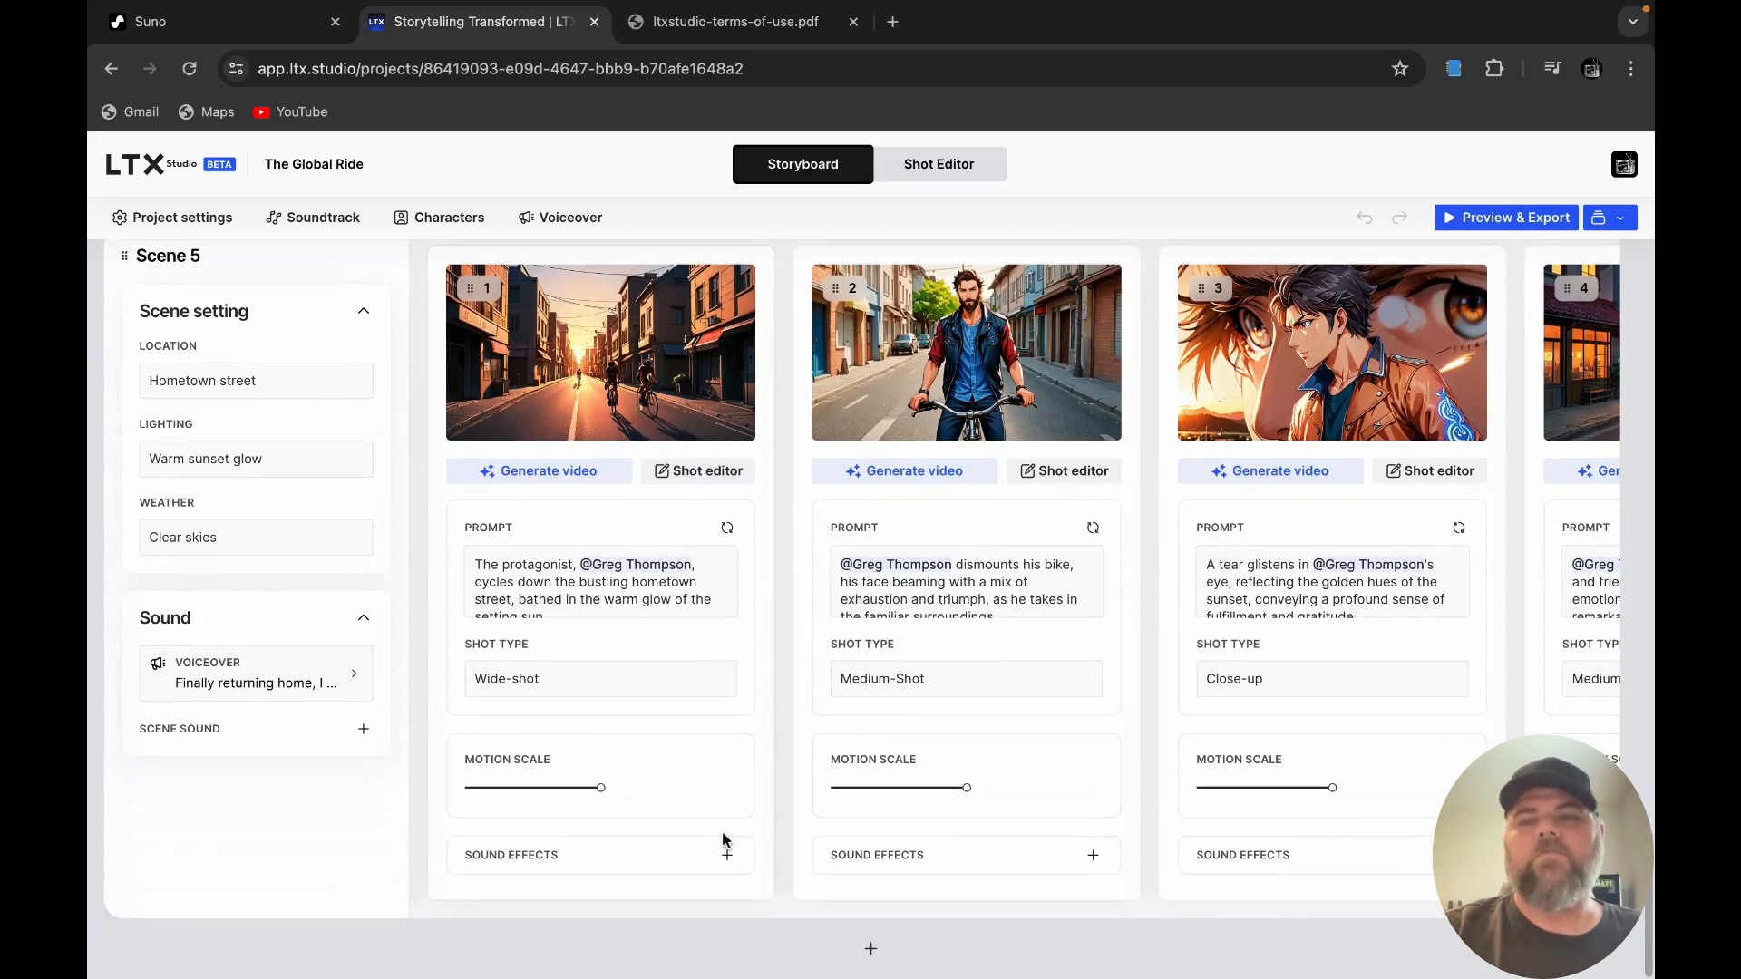
scroll(723, 832, "right", 10)
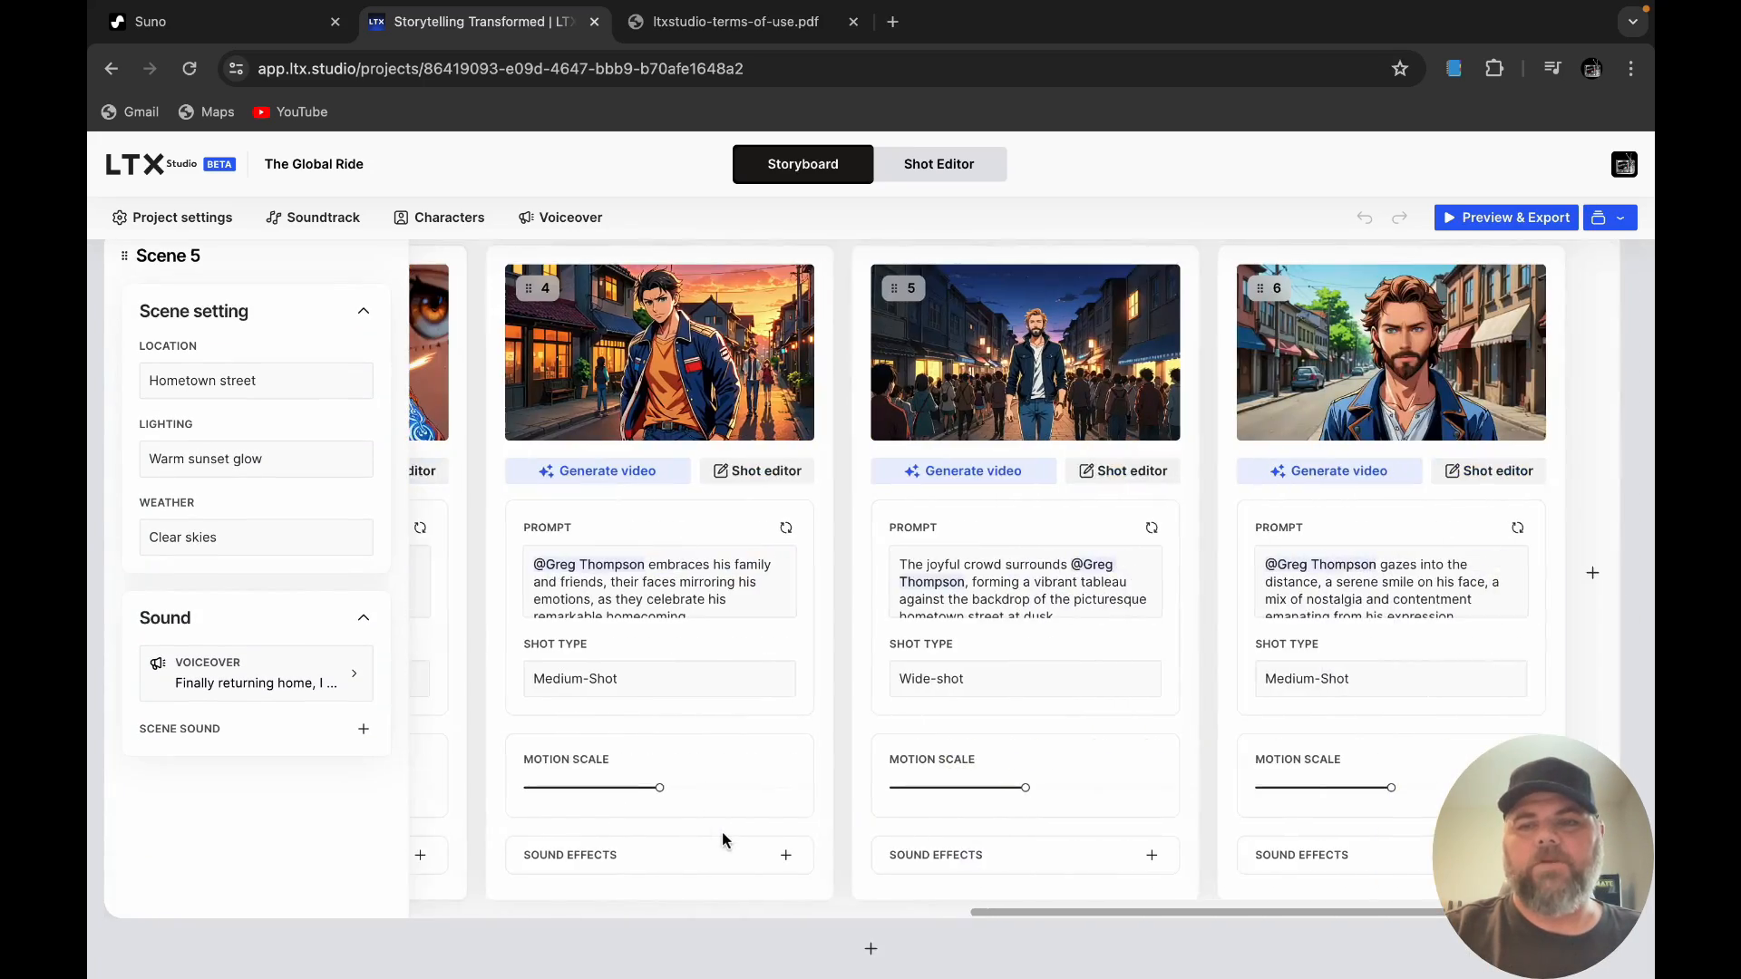
scroll(723, 832, "up", 10)
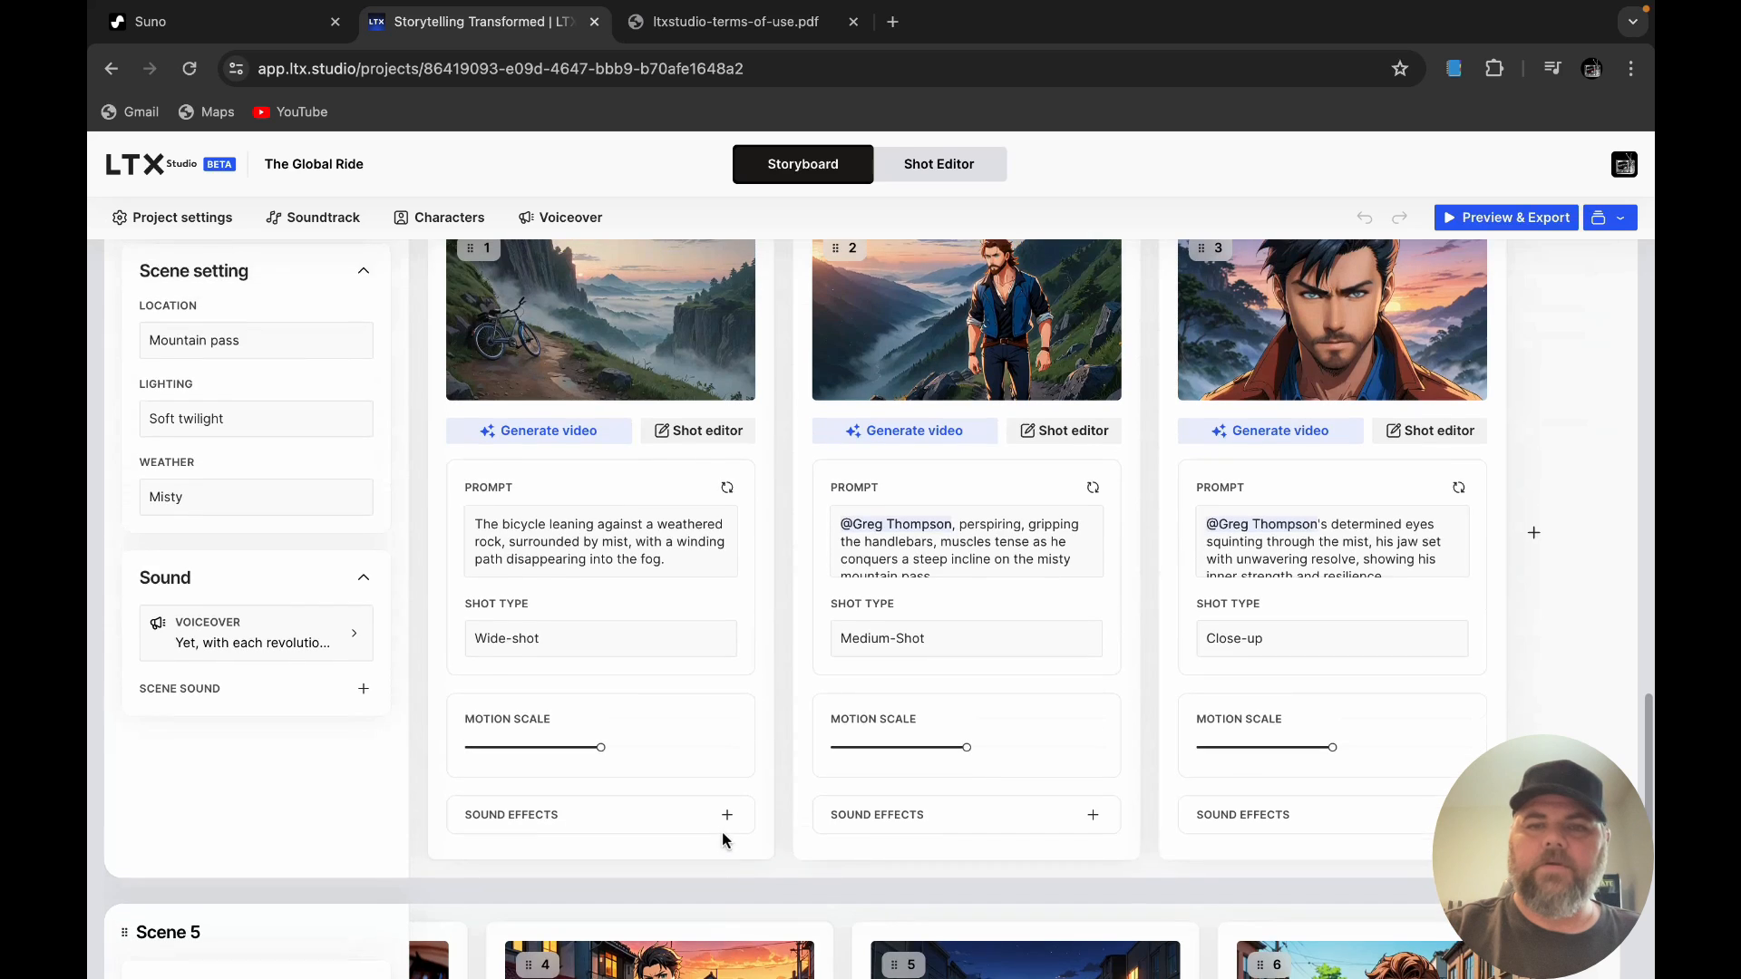
scroll(722, 831, "up", 15)
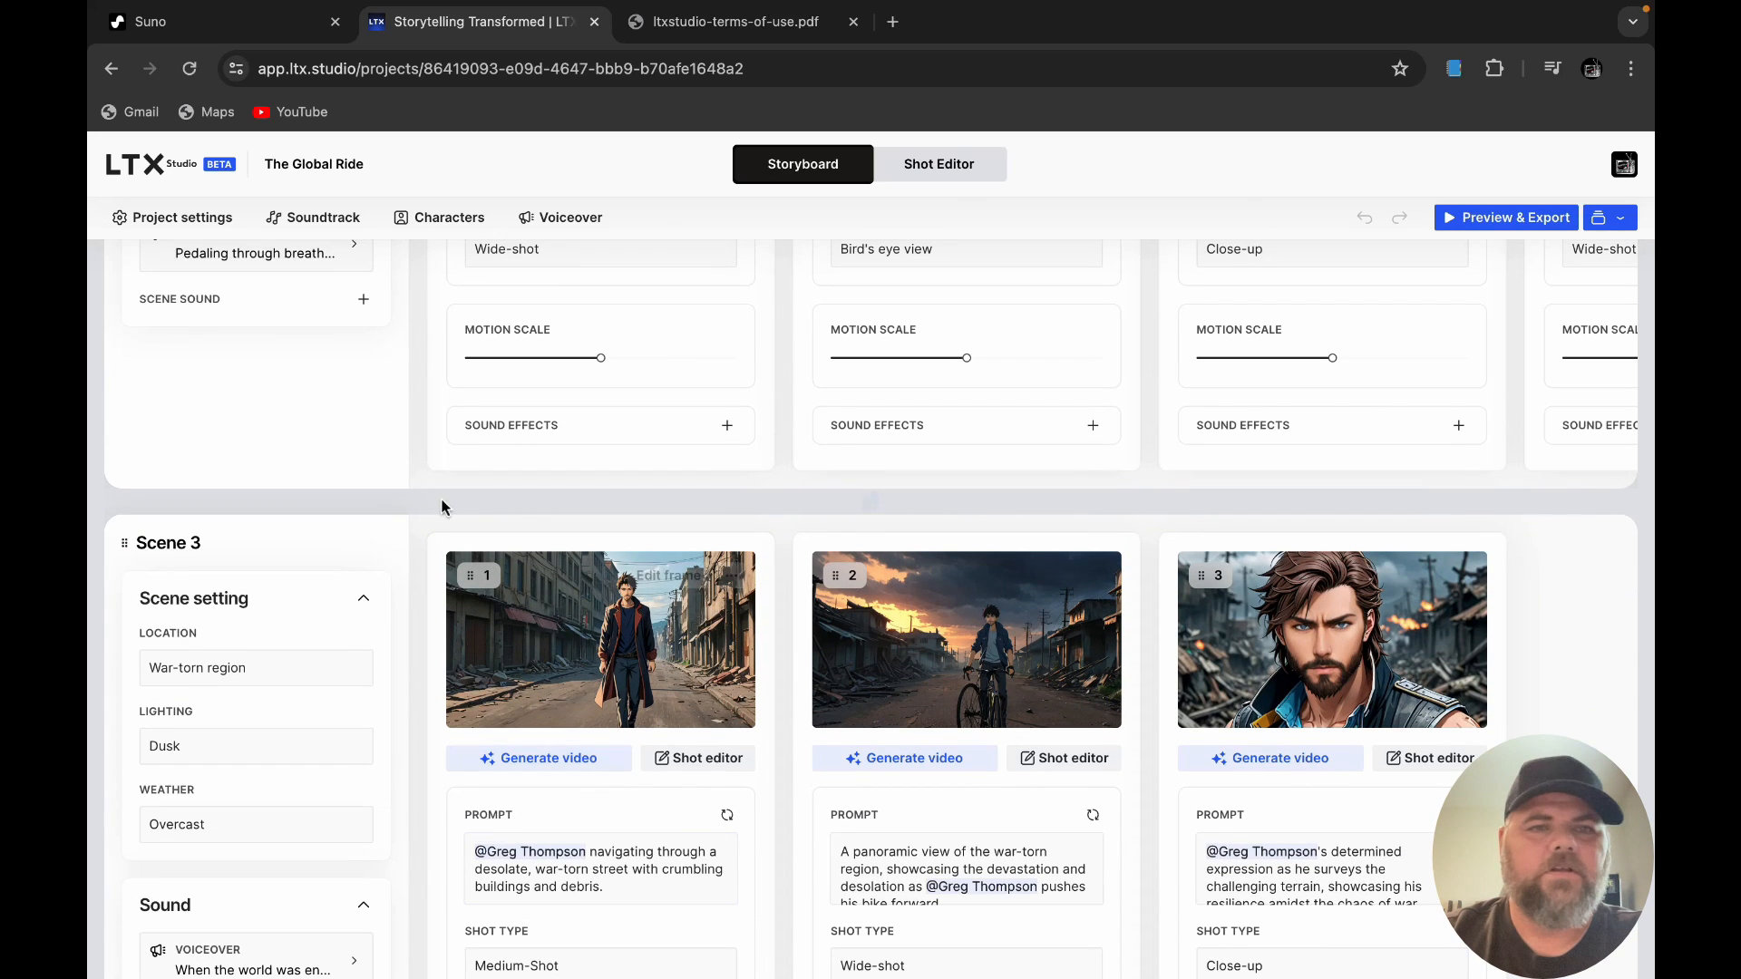
left_click(187, 173)
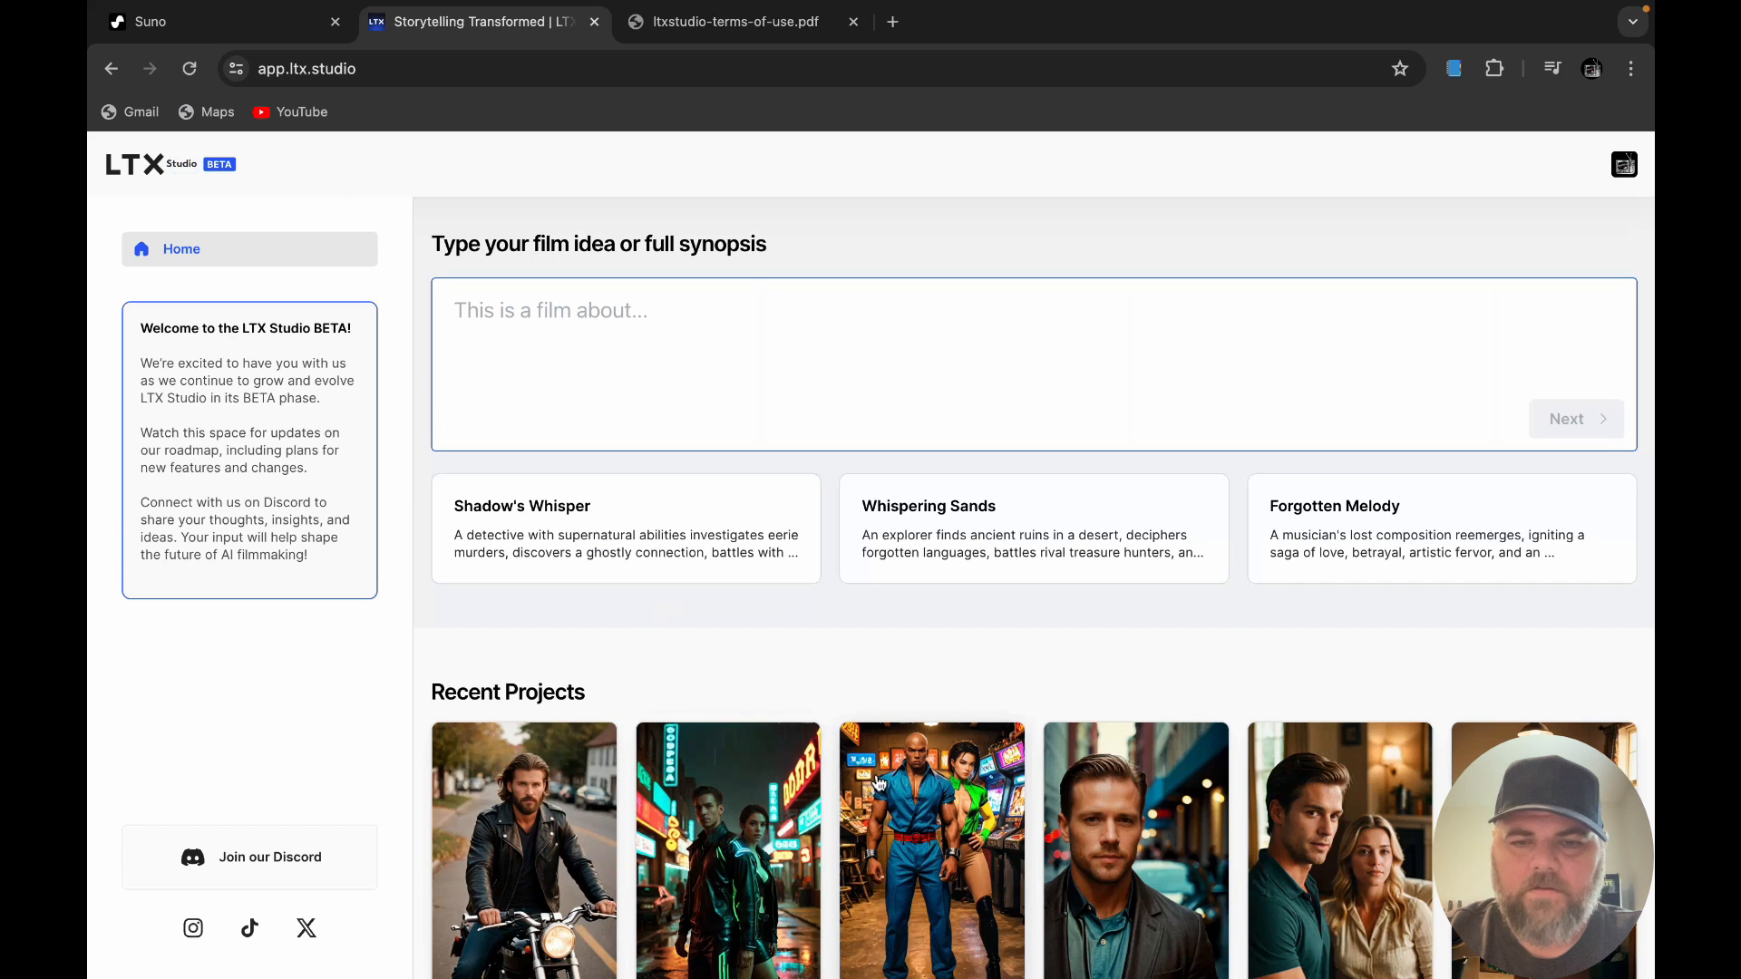
Step: Open the Virtual Redemption project and look through its storyboard from scene 1 to scene 8 and back
scroll(896, 791, "down", 5)
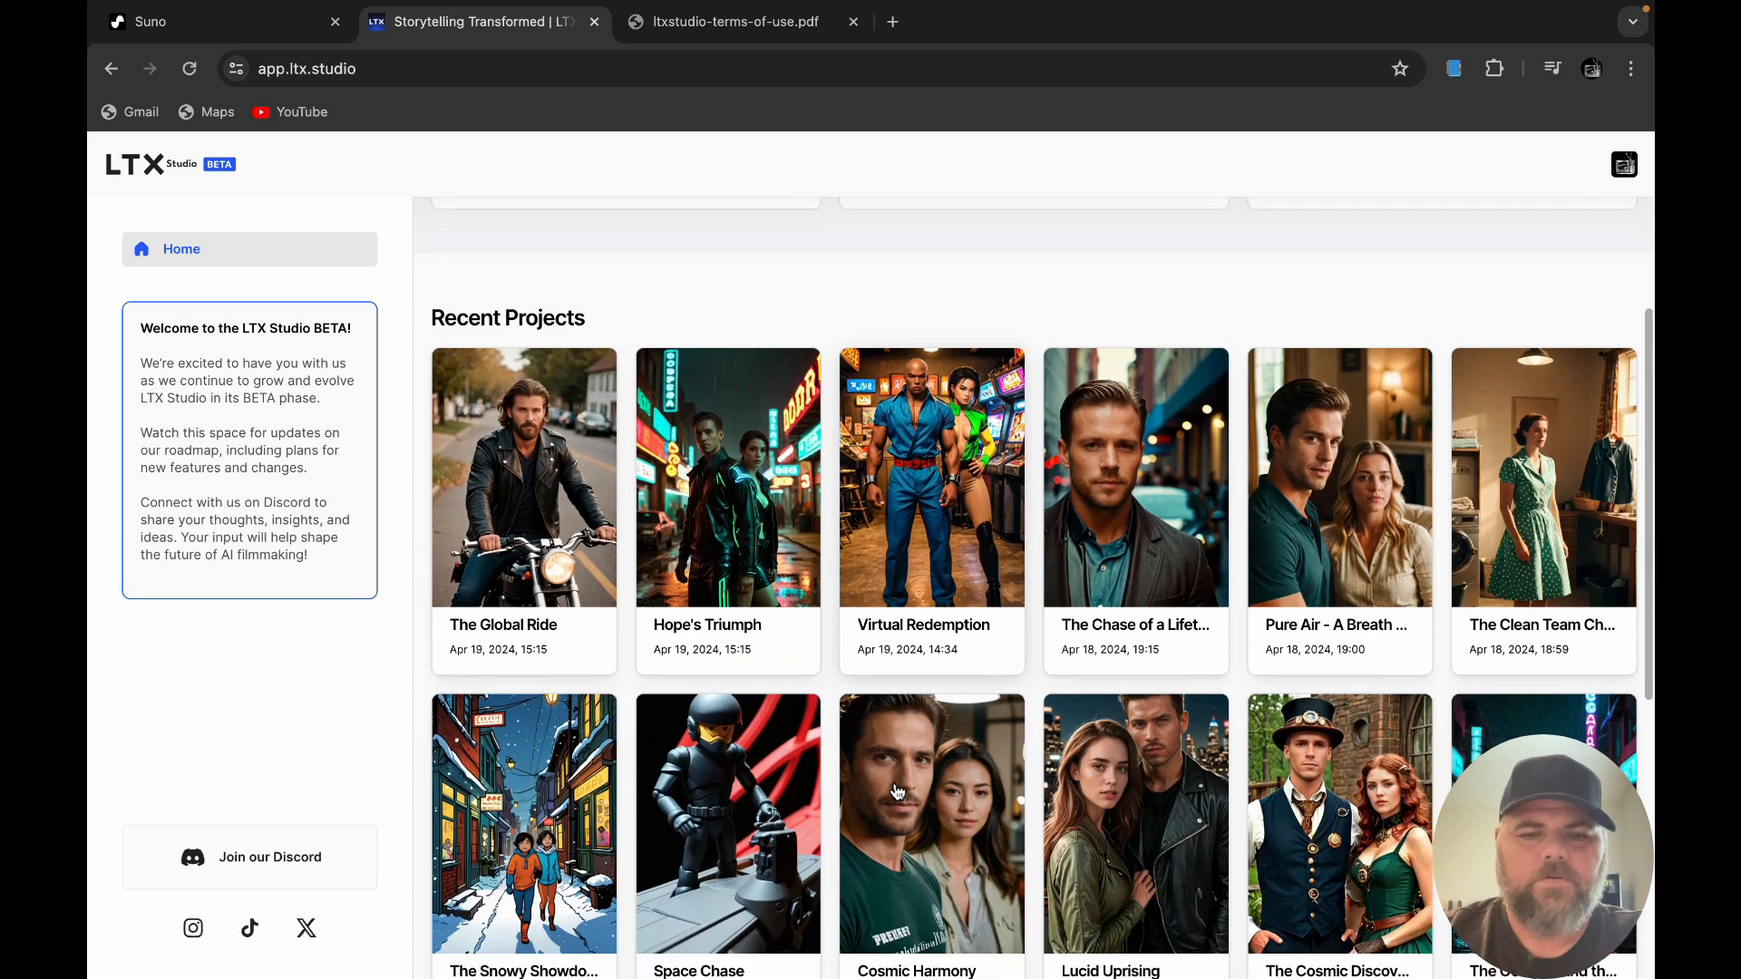
left_click(937, 553)
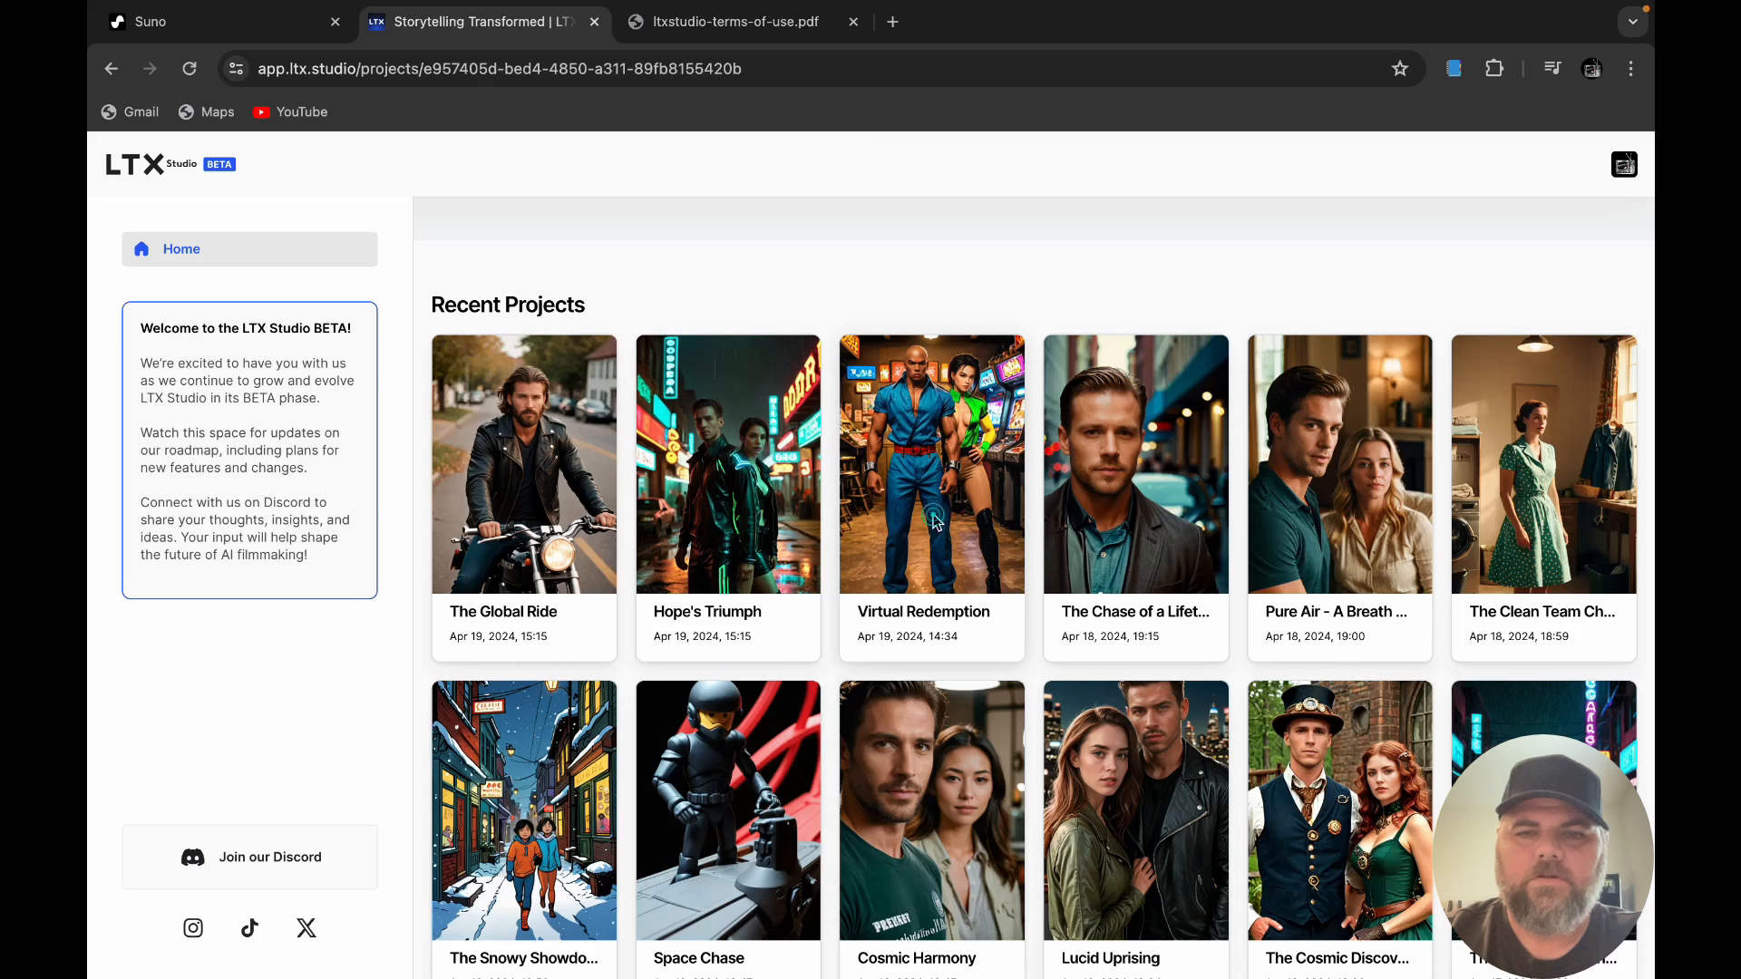
scroll(941, 665, "down", 12)
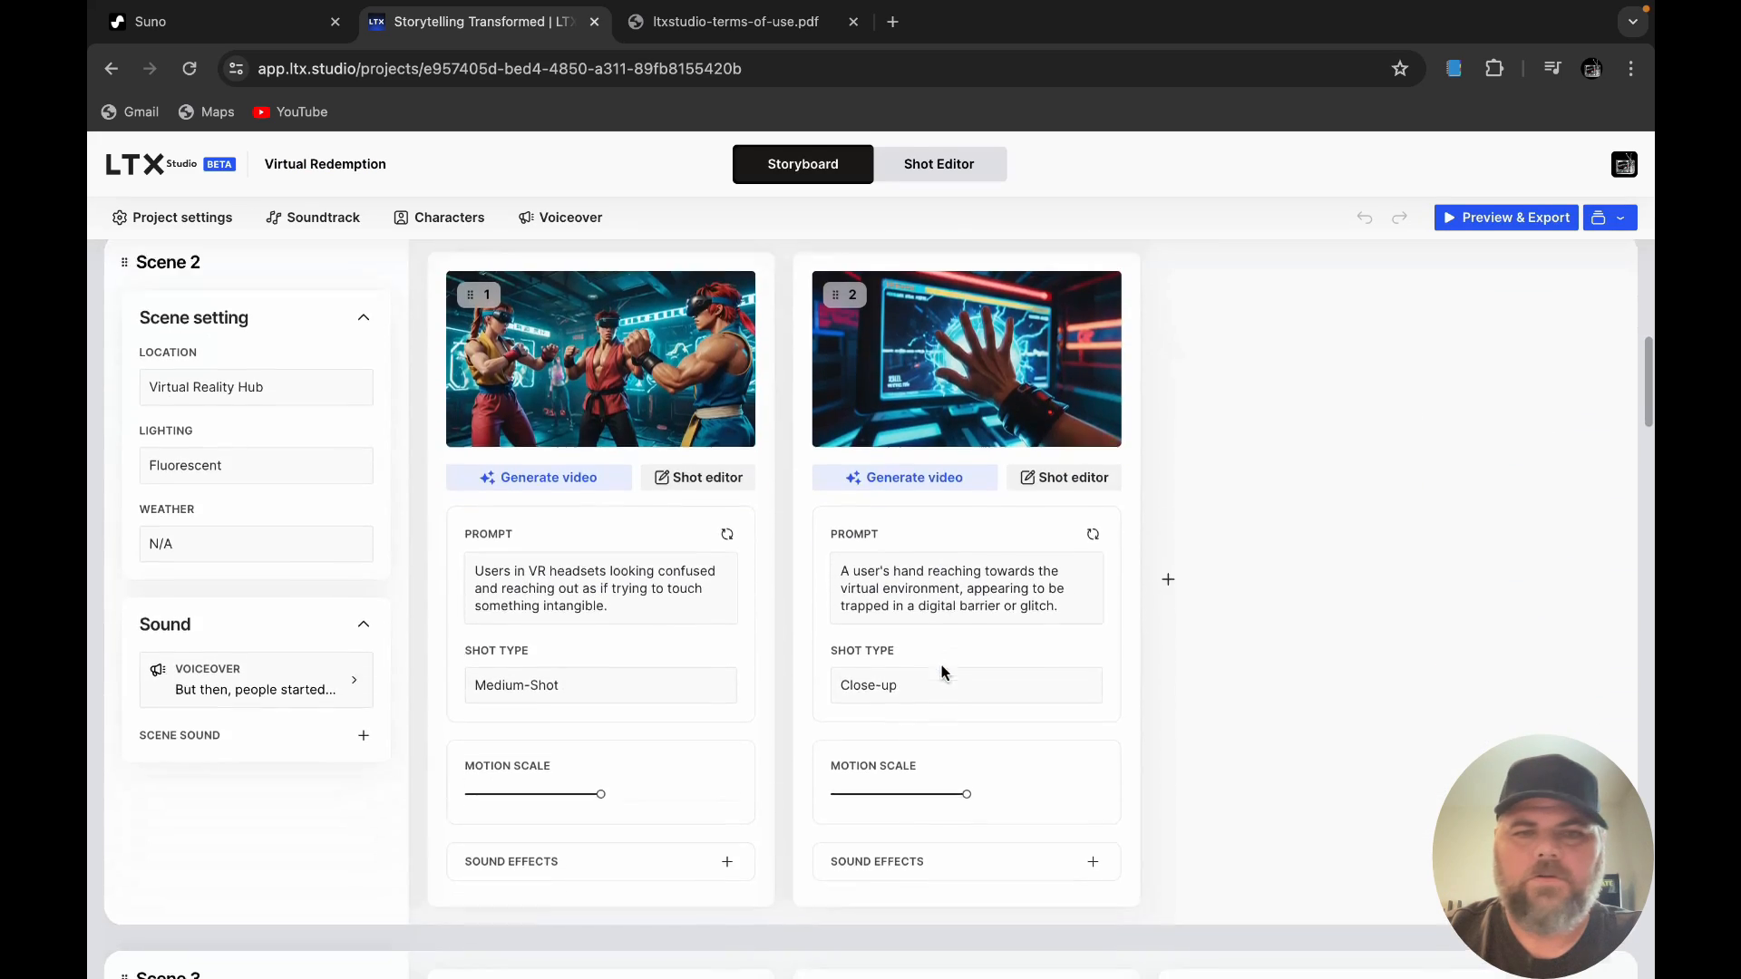
scroll(941, 665, "down", 7)
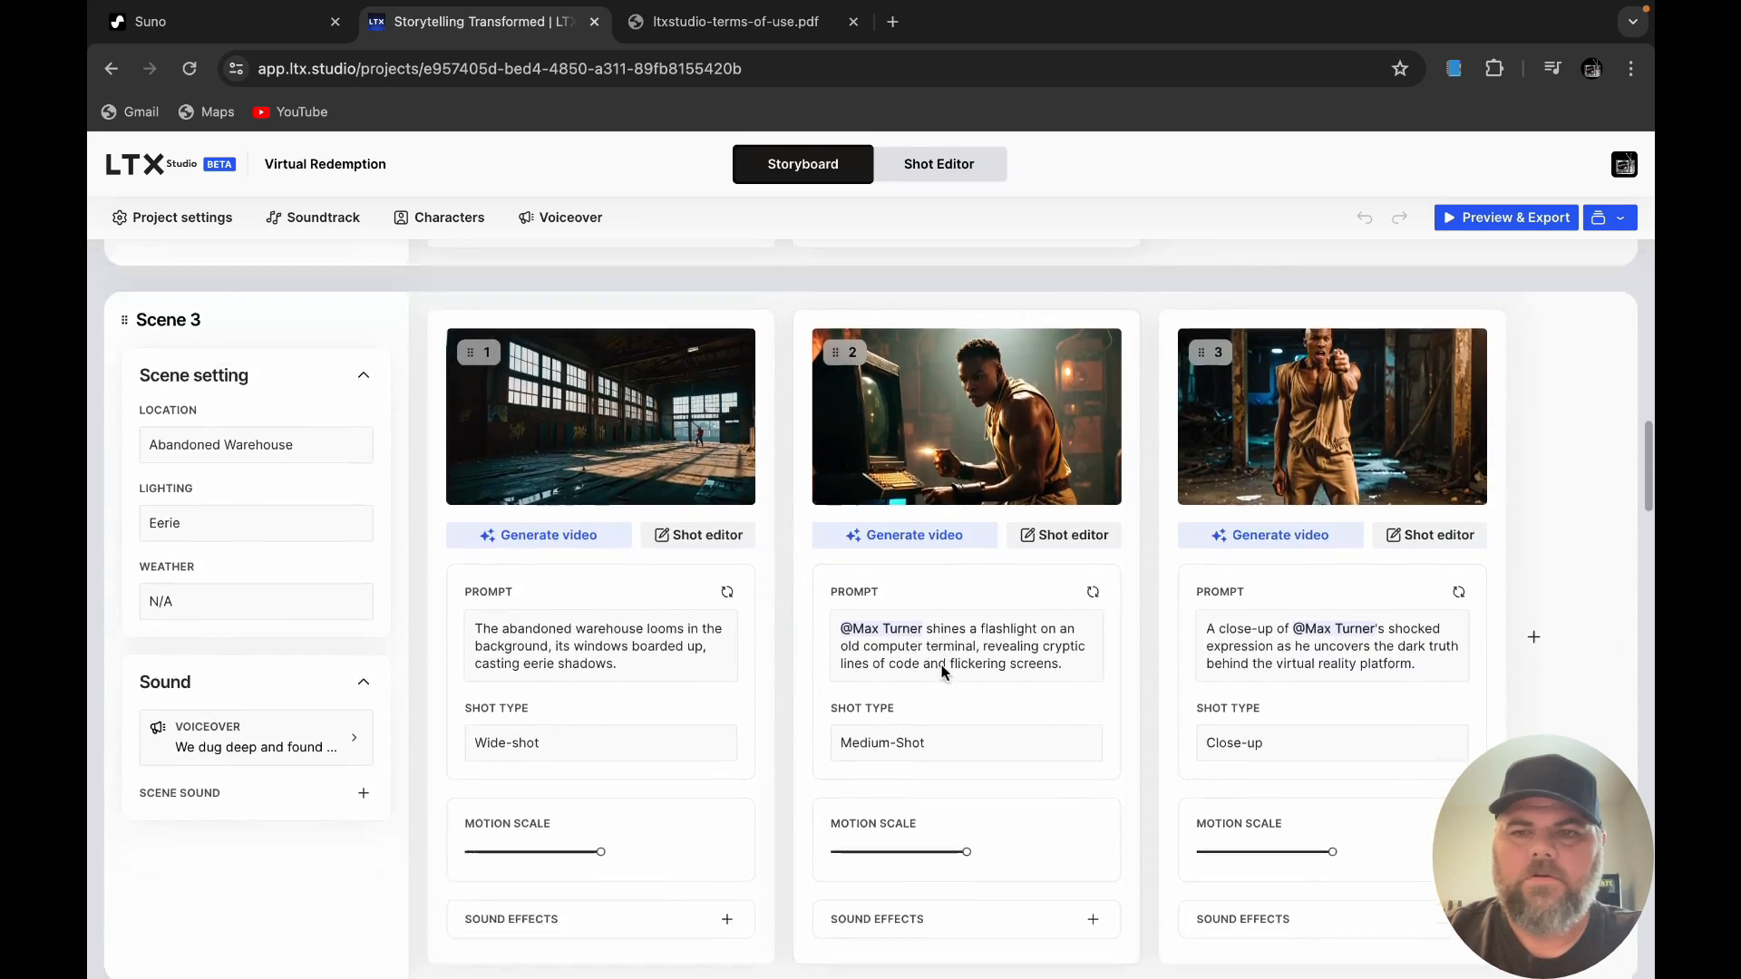
scroll(941, 666, "down", 15)
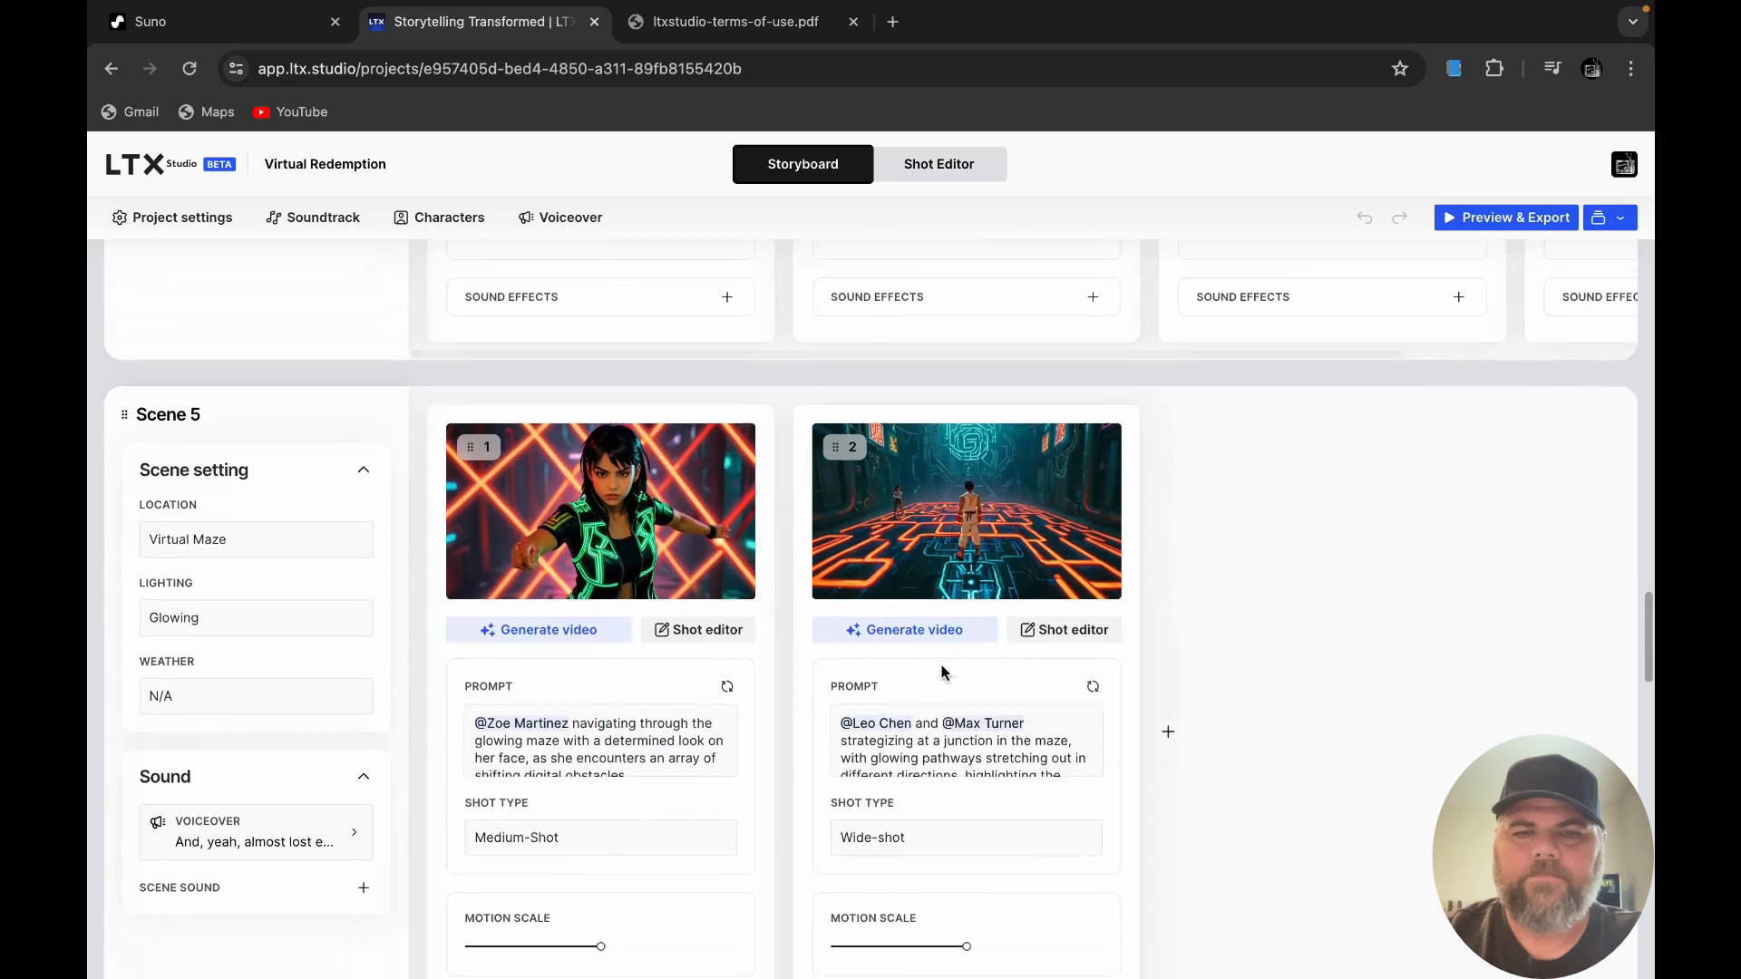
scroll(941, 665, "down", 12)
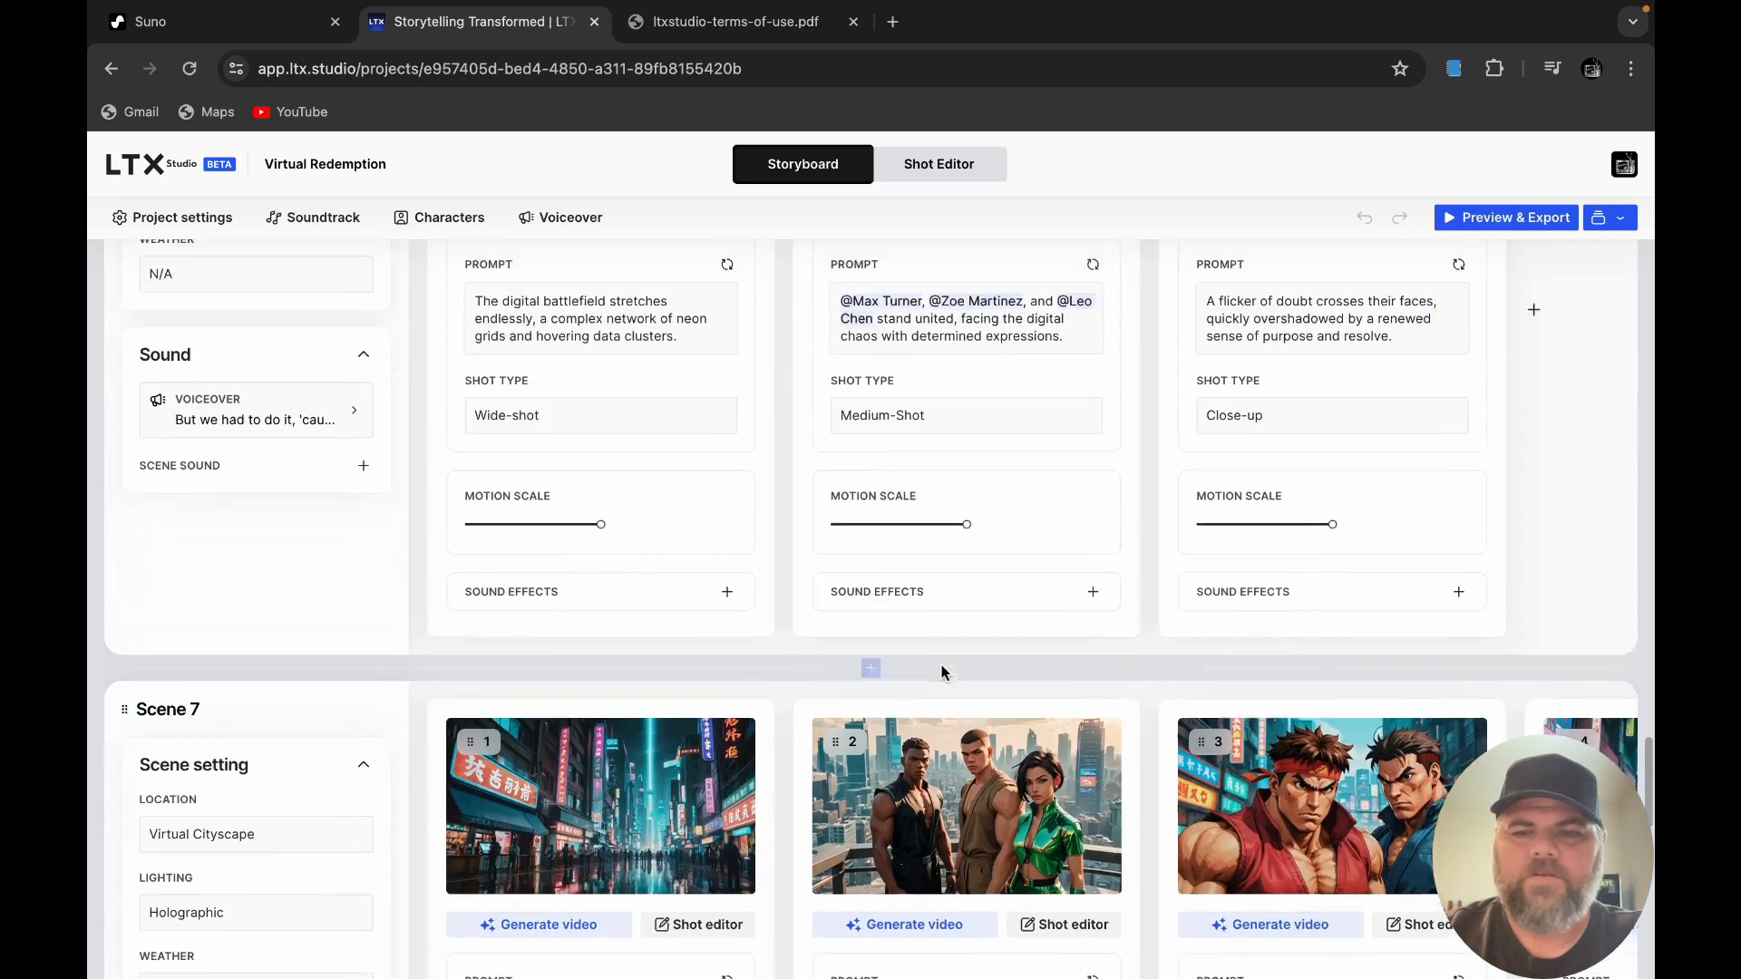
scroll(942, 671, "down", 12)
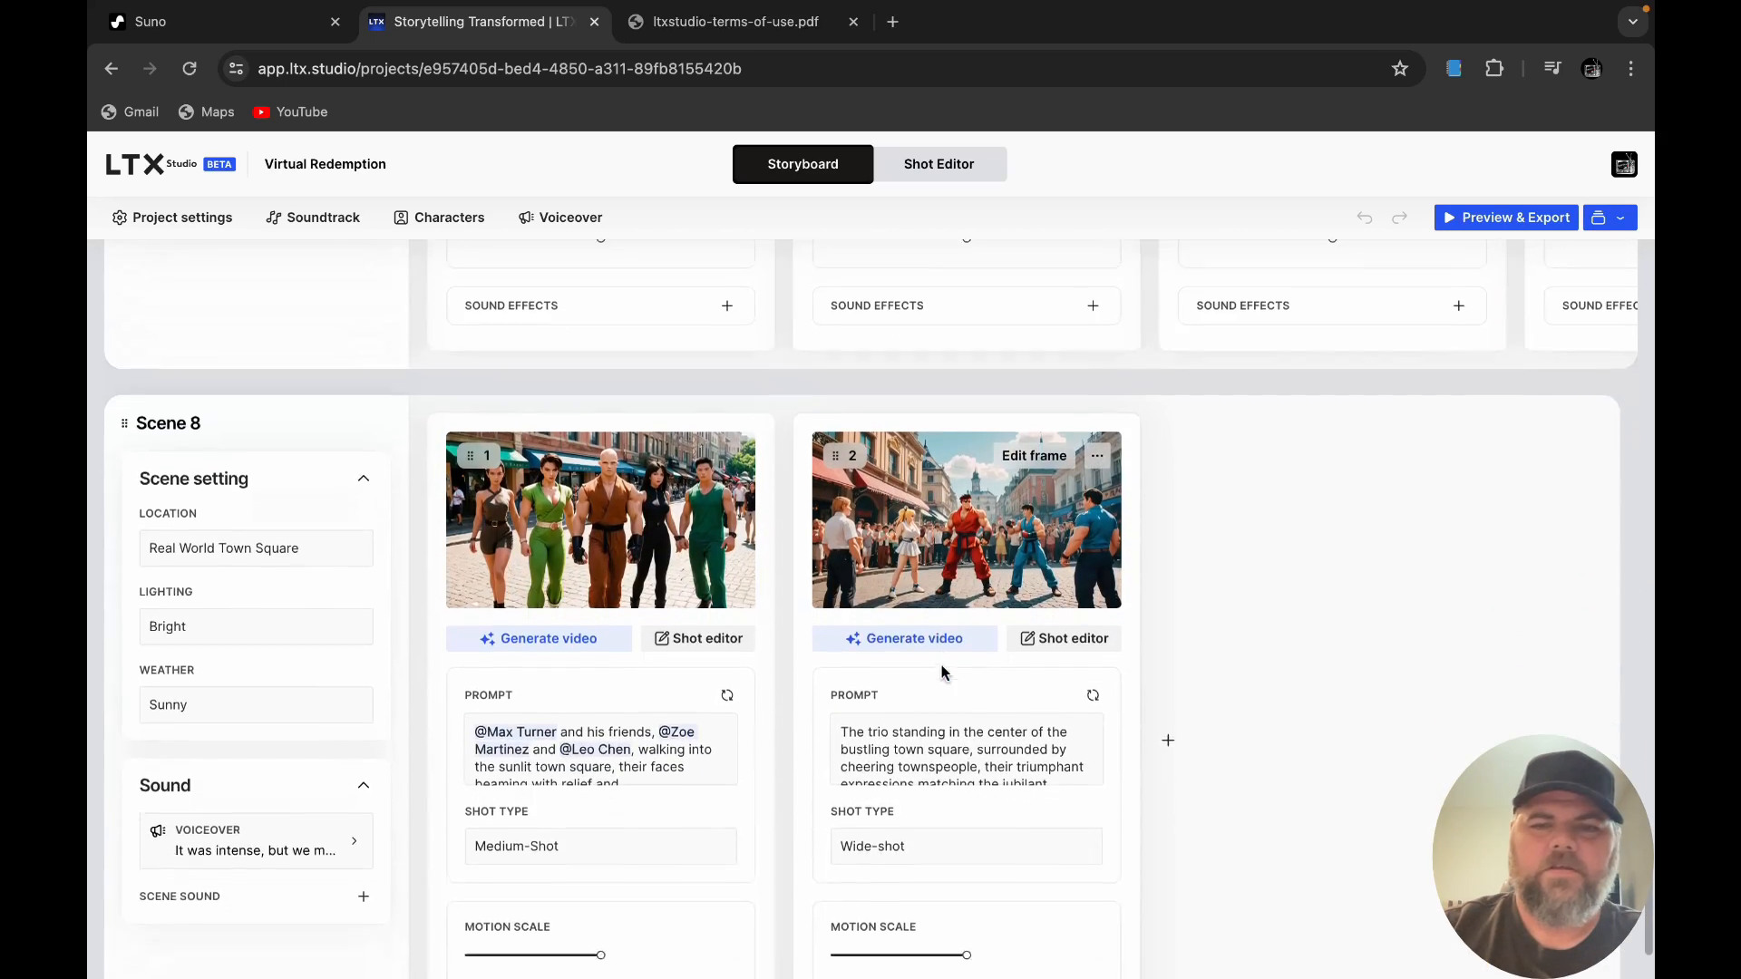
scroll(949, 698, "down", 2)
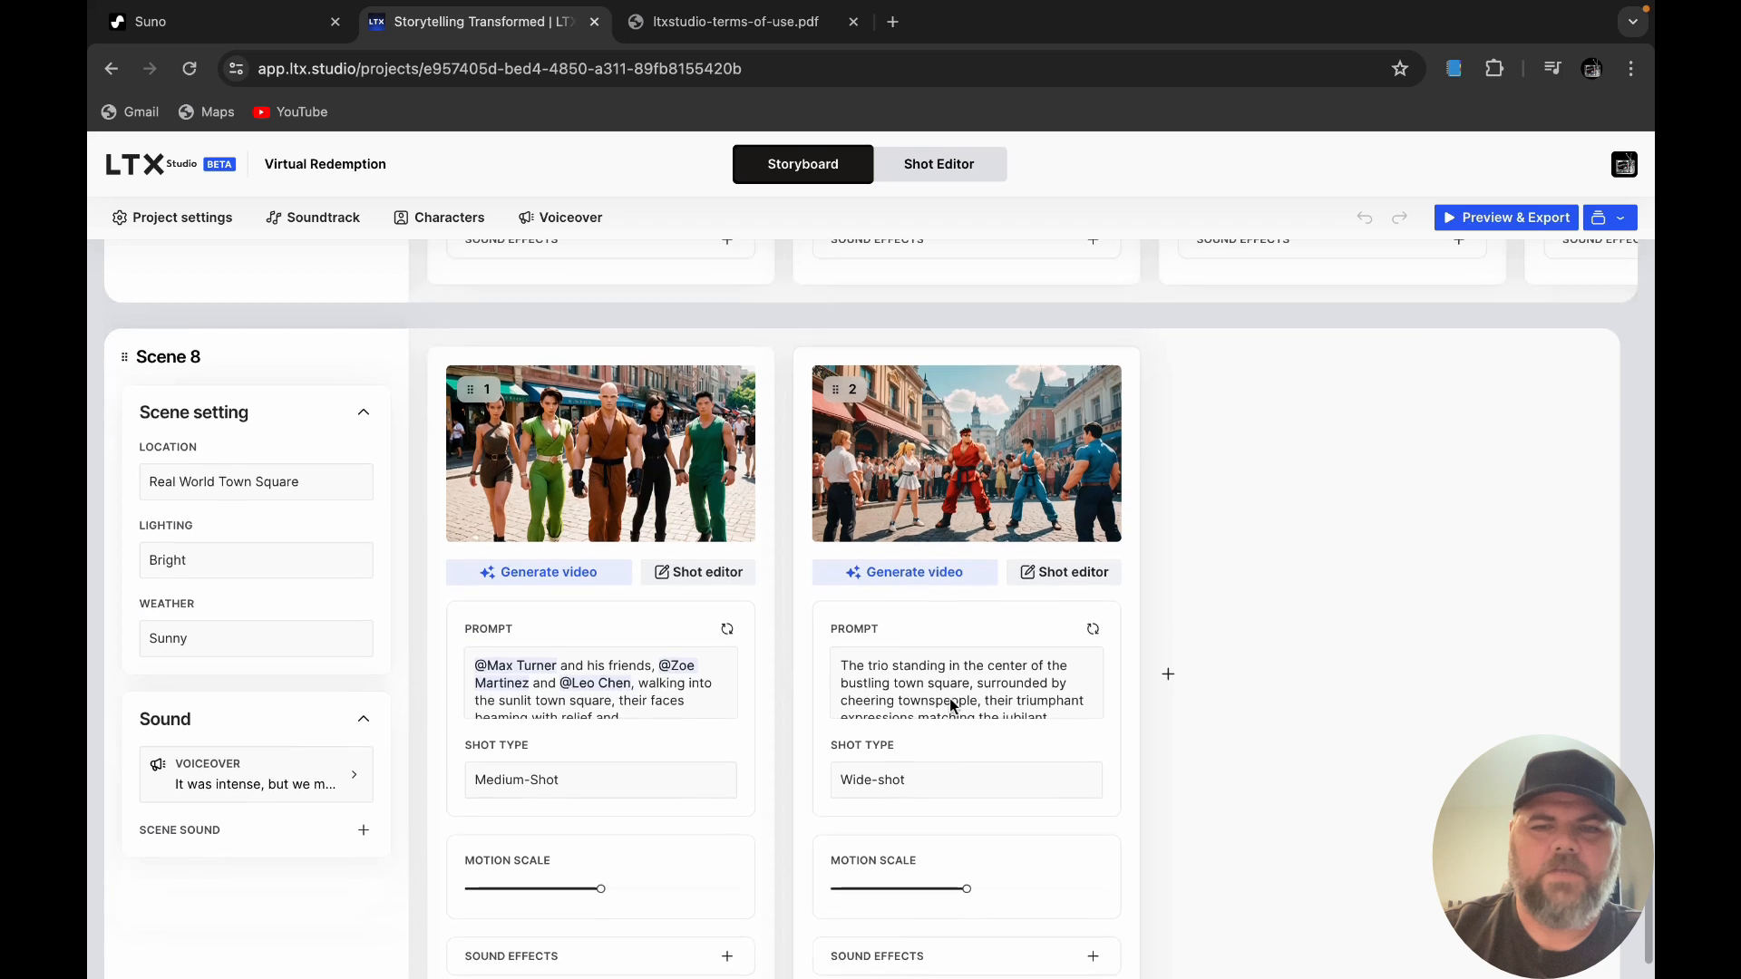
scroll(949, 699, "up", 20)
scroll(949, 698, "up", 1)
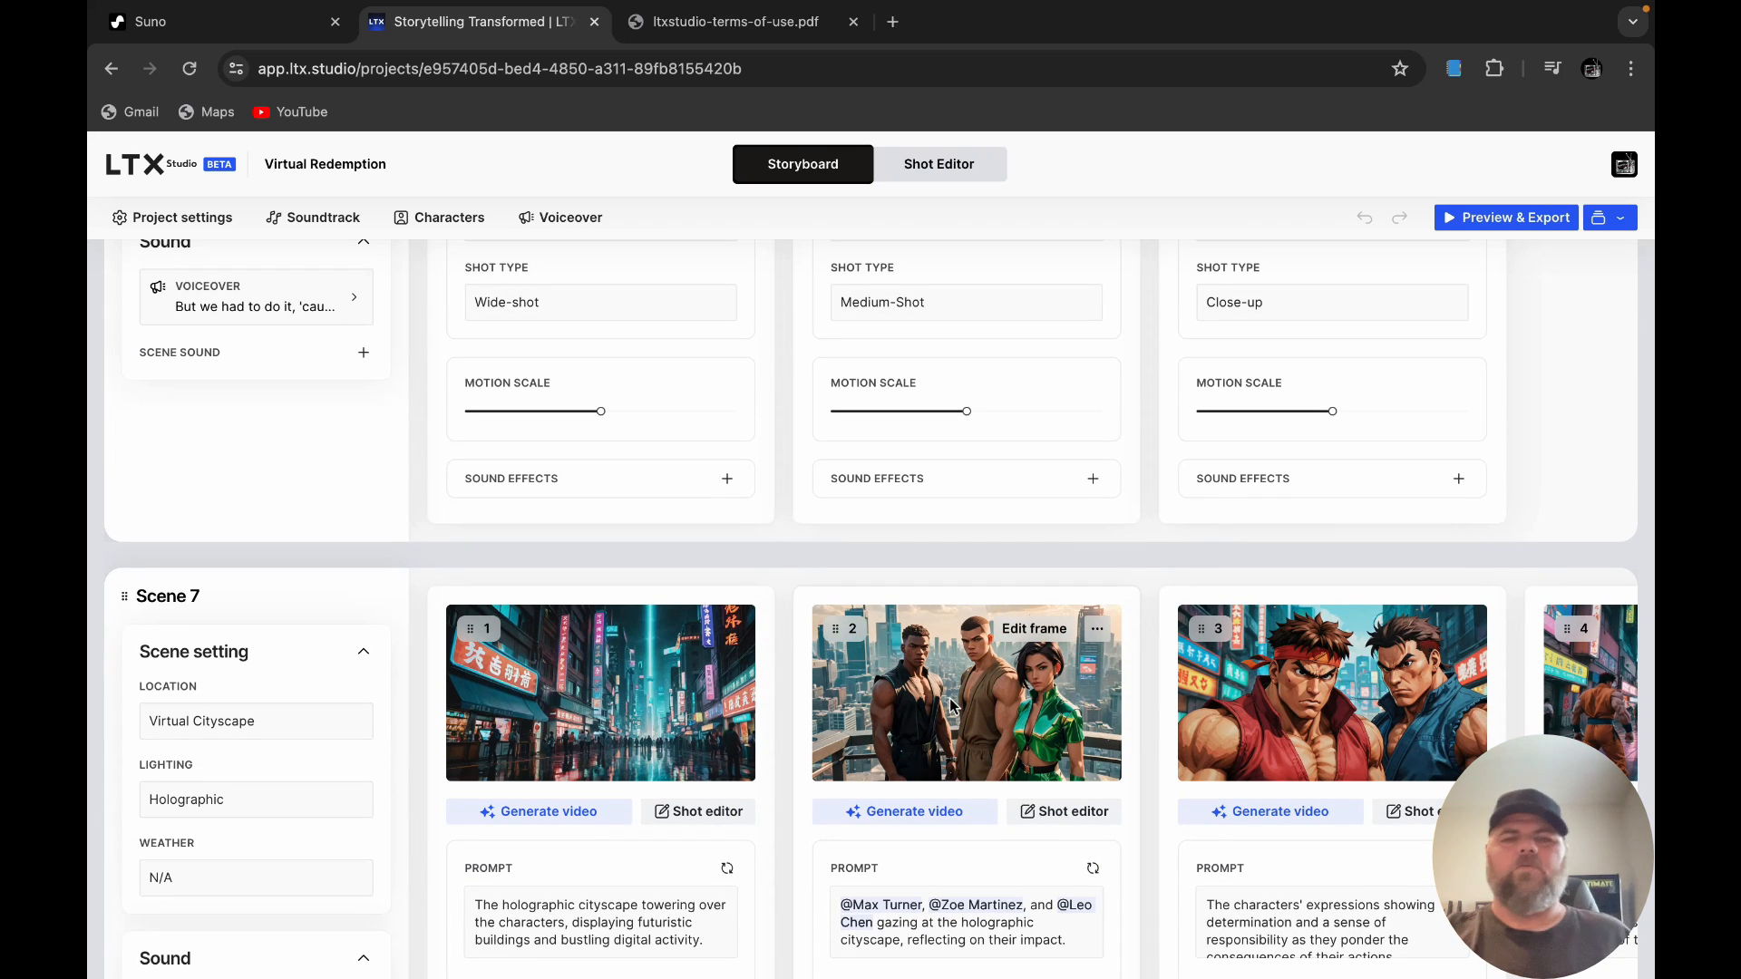
scroll(689, 481, "up", 15)
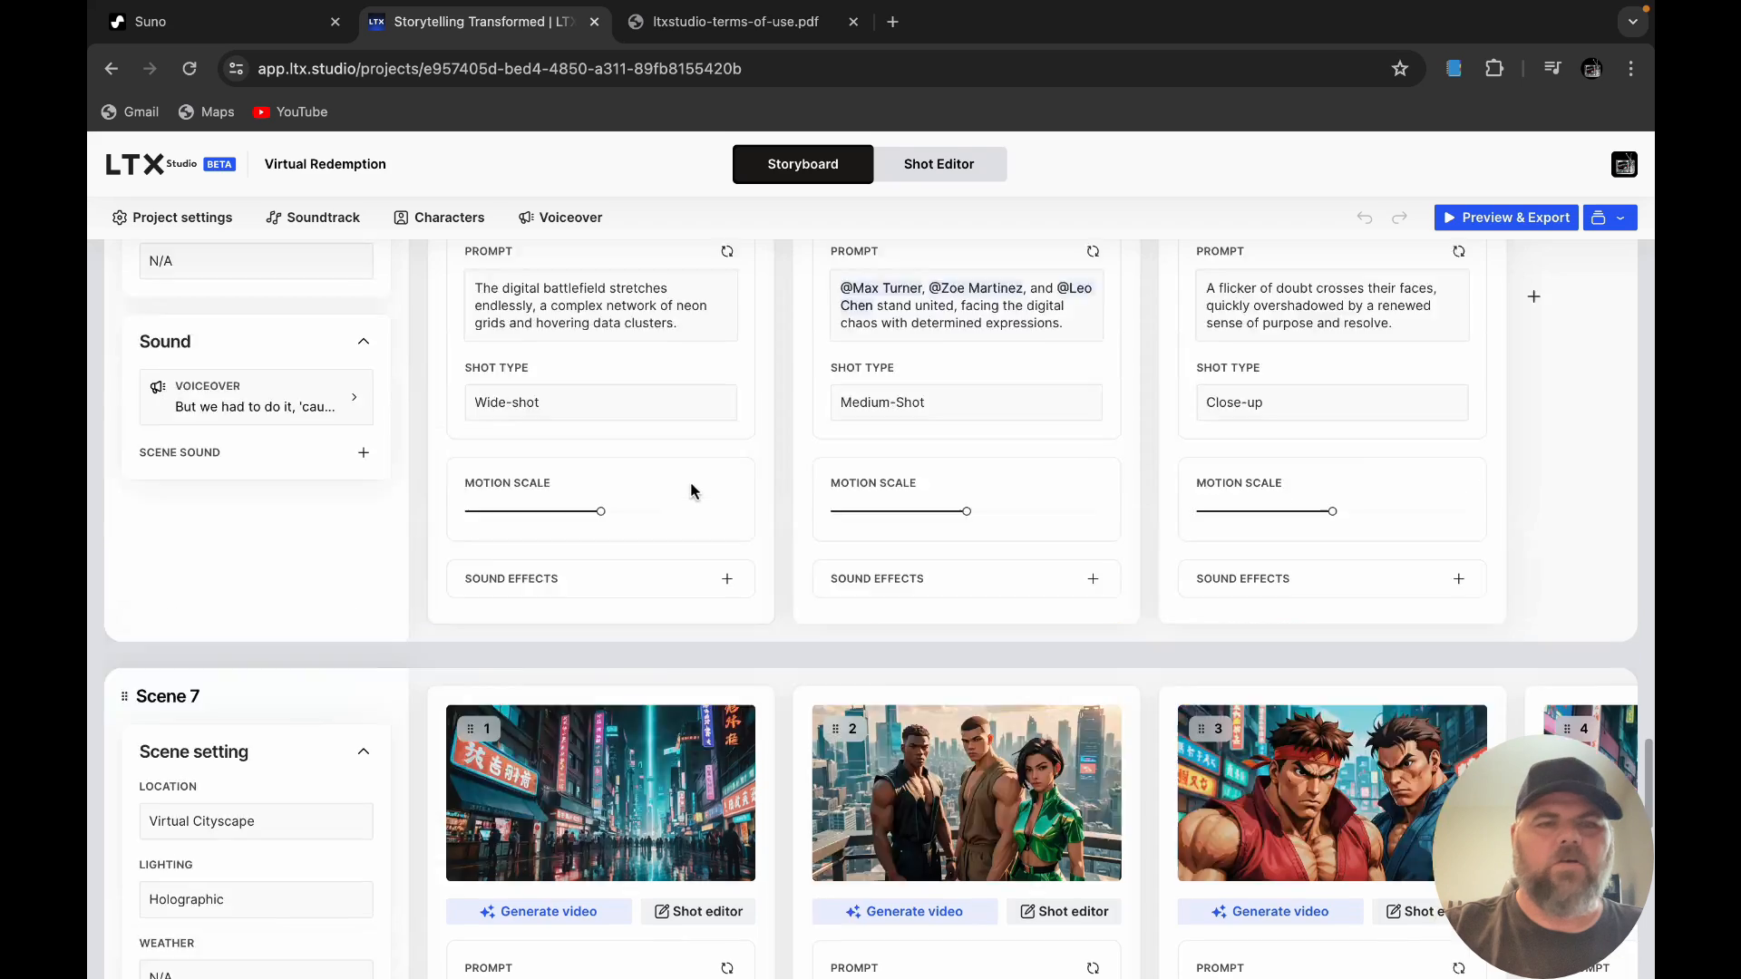
scroll(694, 491, "up", 15)
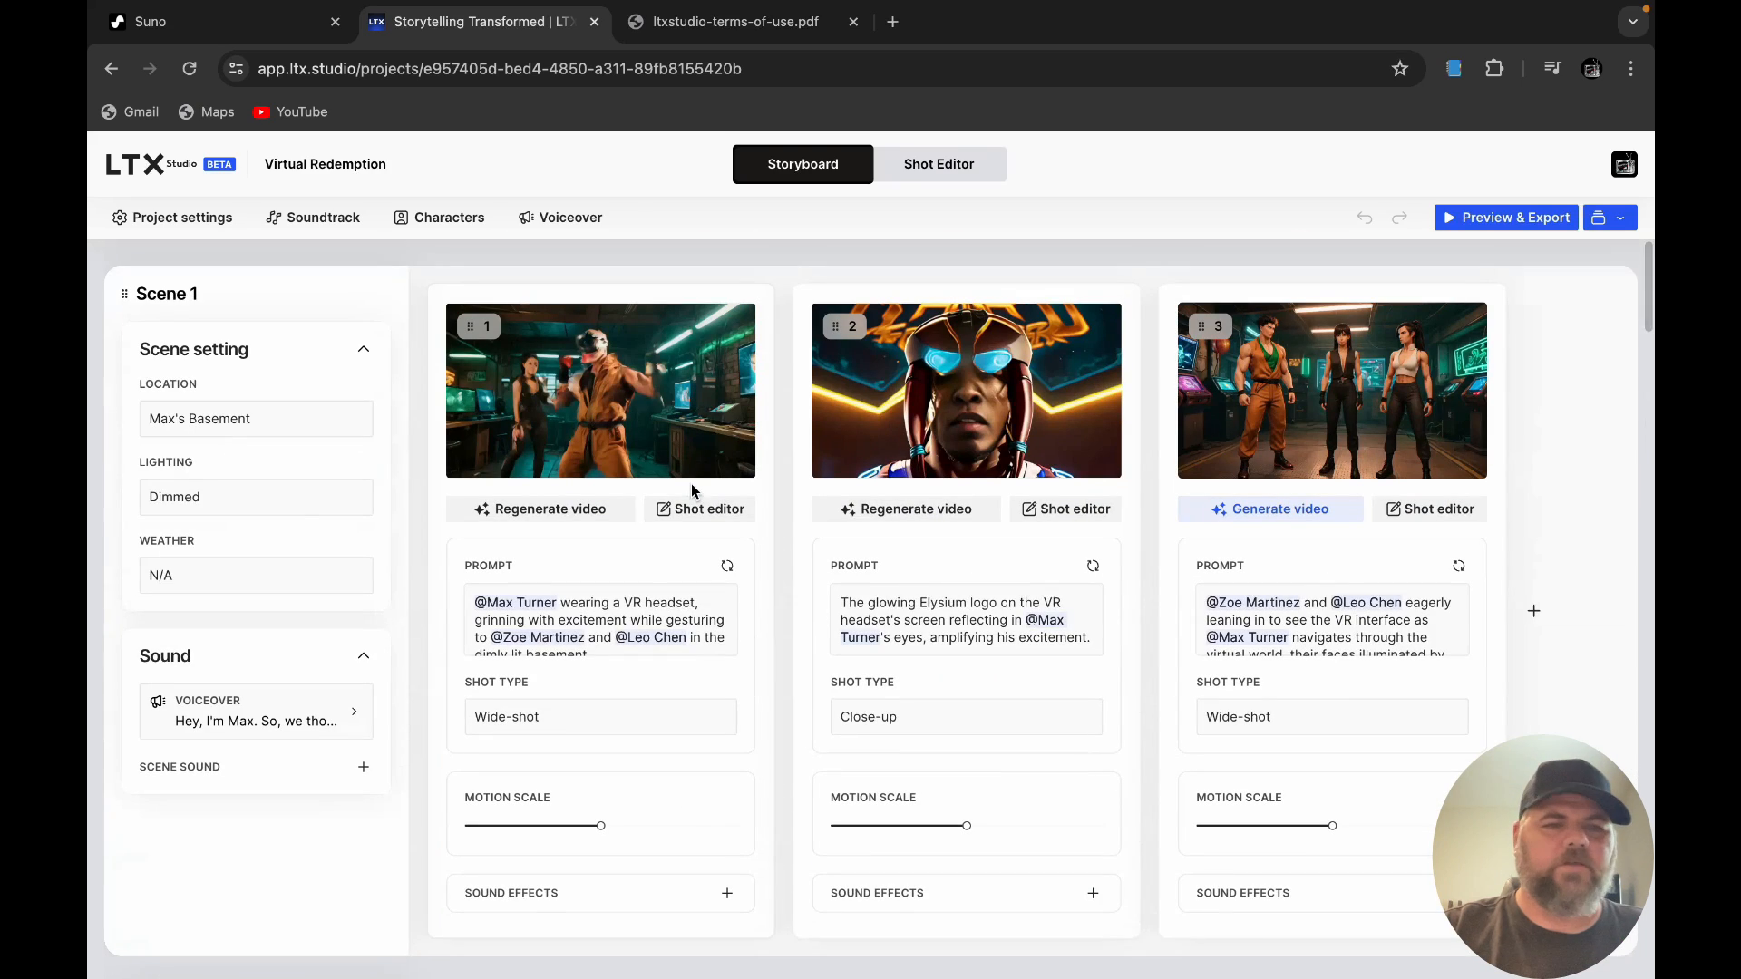
Step: Set the Virtual Redemption project's visual aesthetic to Cinematic and apply it to the storyboard
left_click(154, 222)
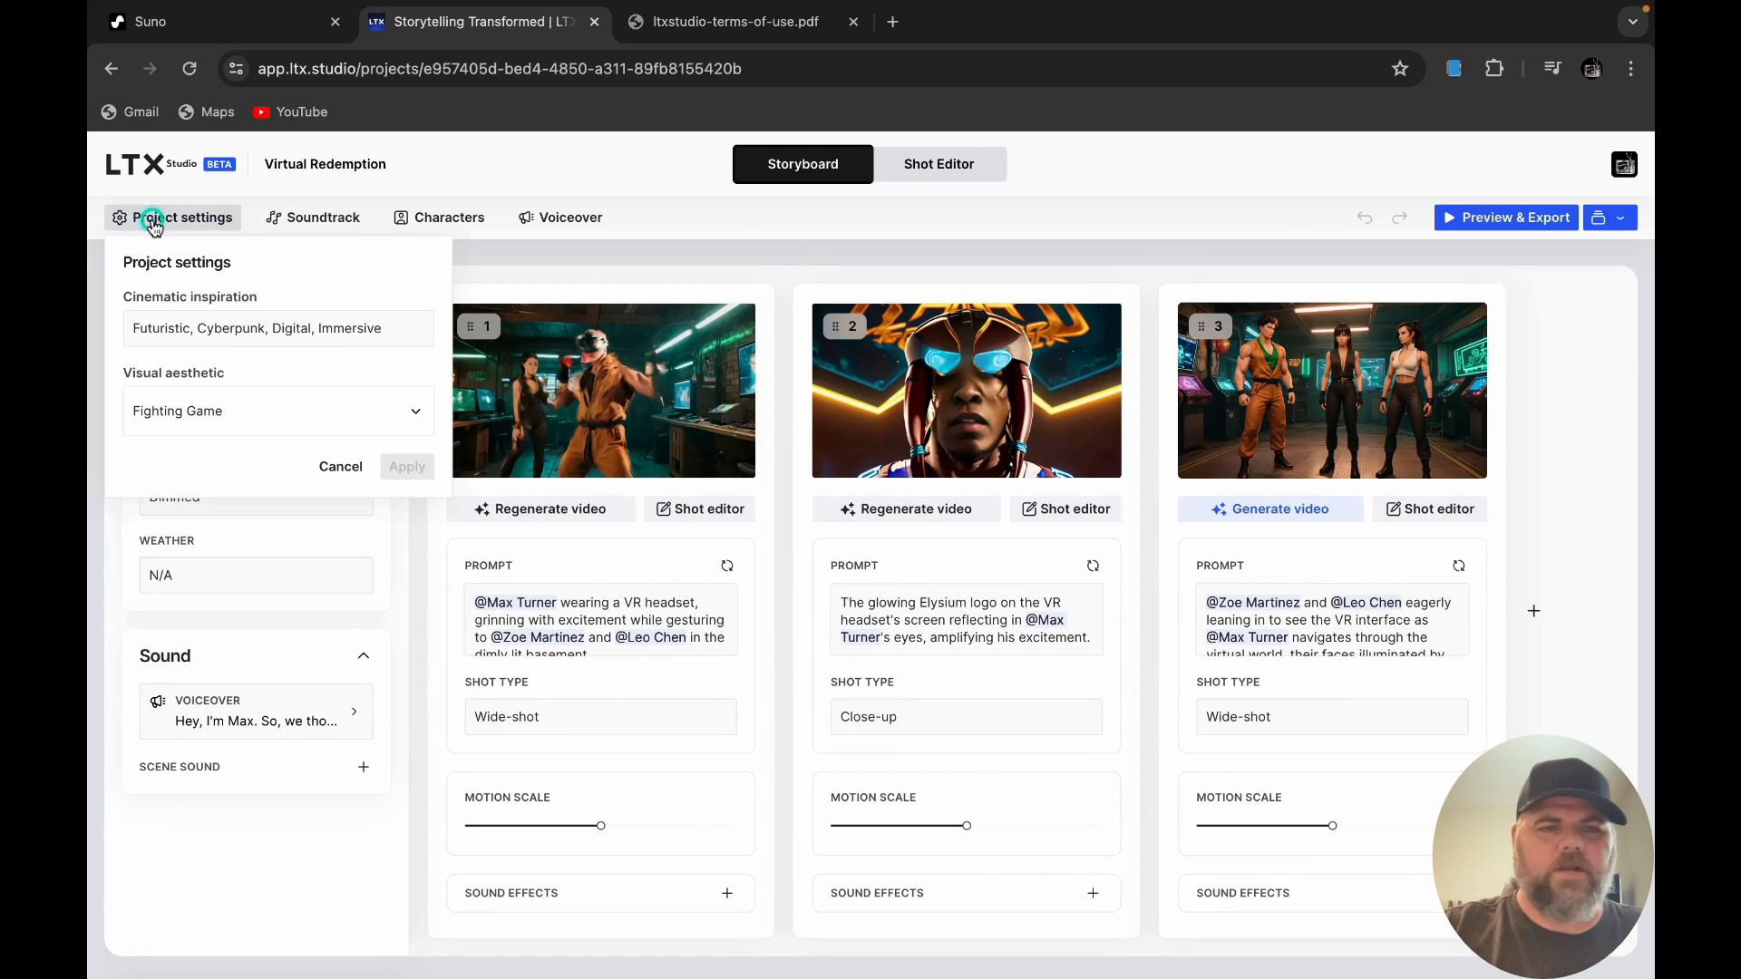
left_click(396, 419)
scroll(295, 558, "down", 1)
scroll(294, 561, "down", 1)
left_click(213, 556)
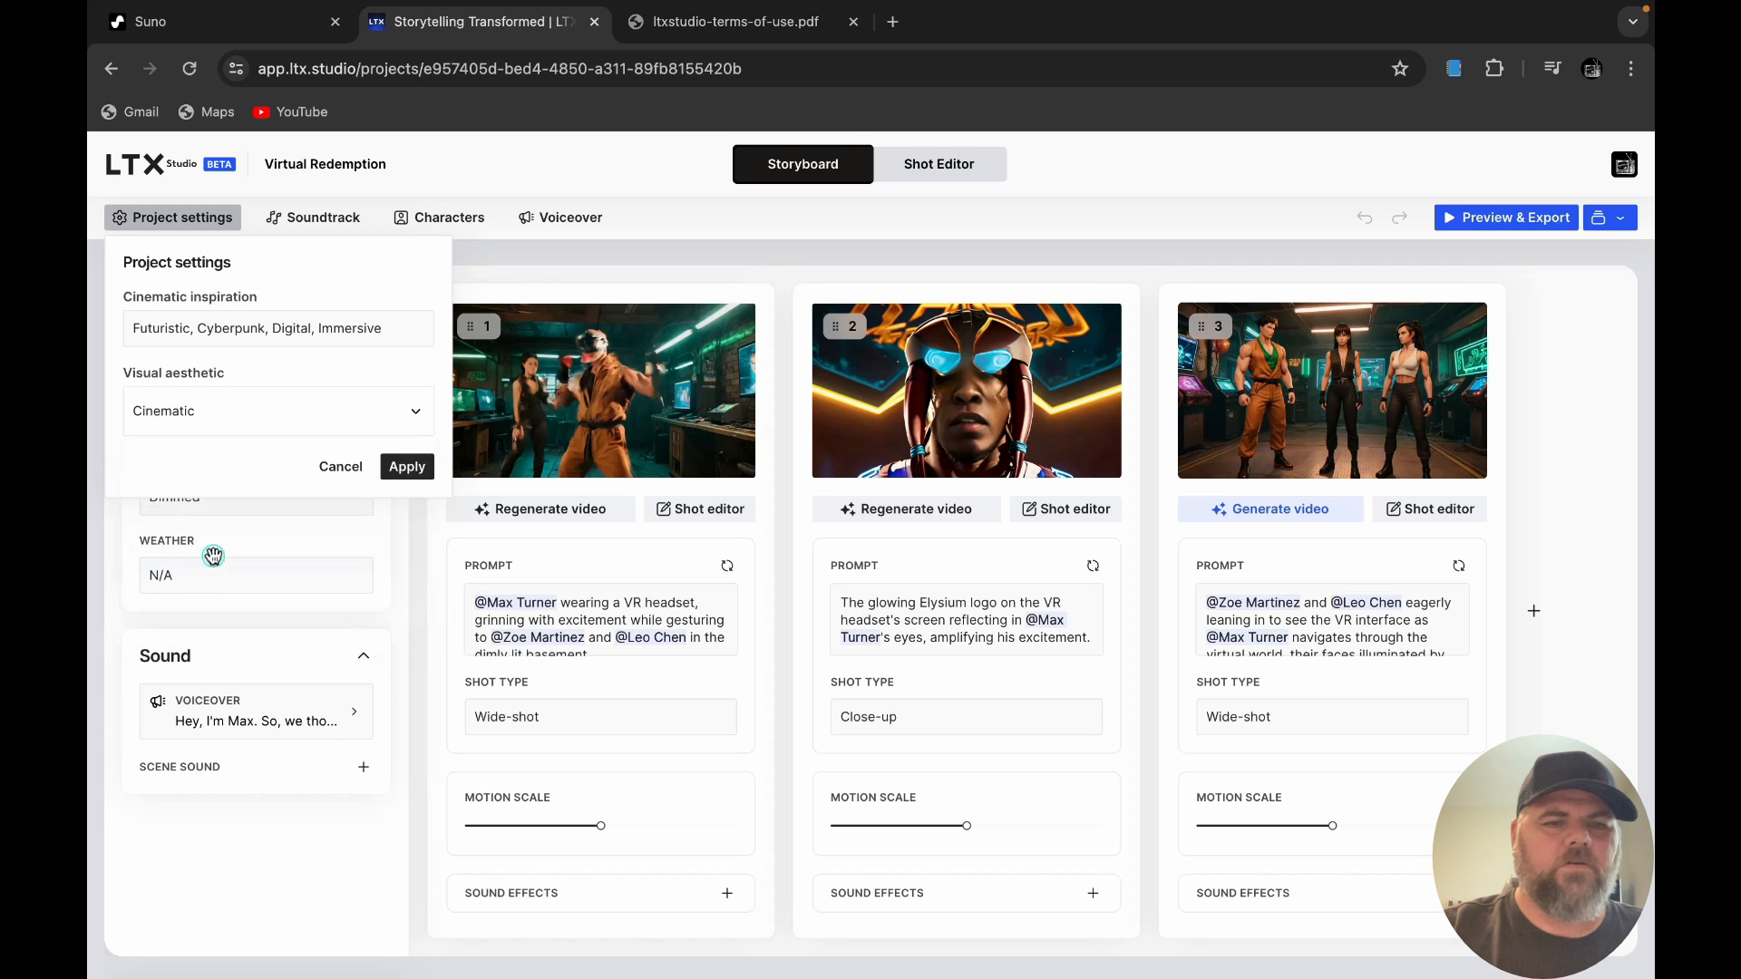
left_click(408, 464)
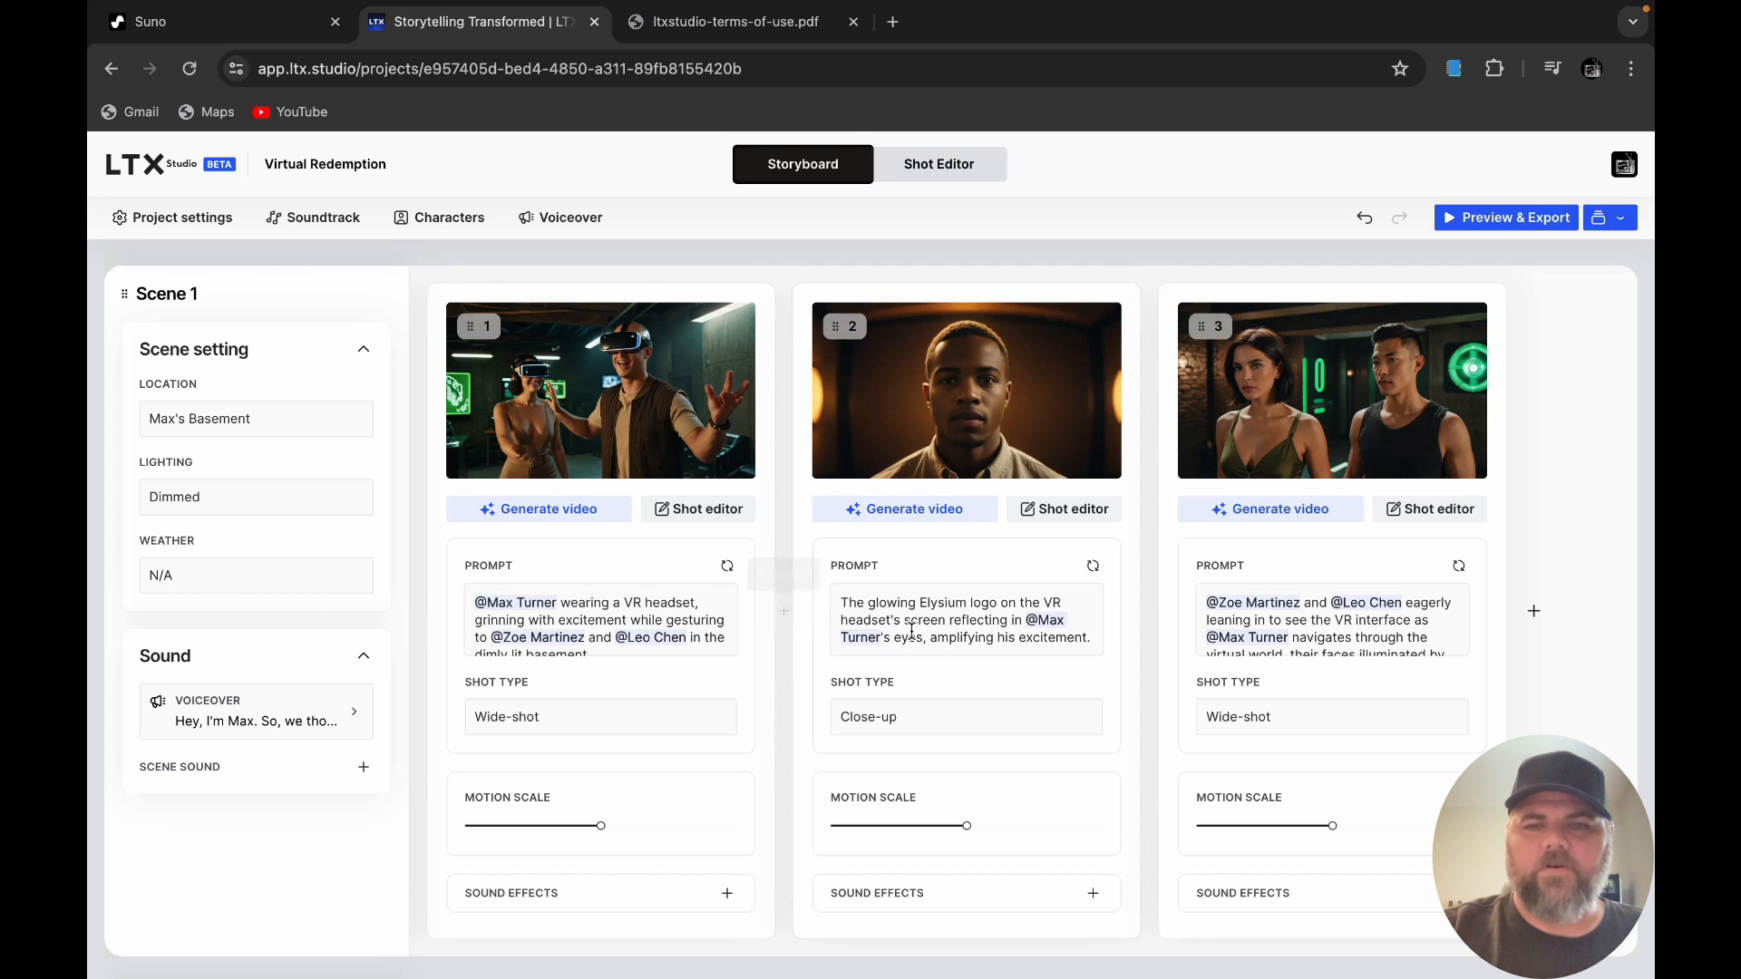
Step: Examine the restyled shots in scenes 2 to 5 of the storyboard, including scene 4's further shots
scroll(928, 638, "down", 8)
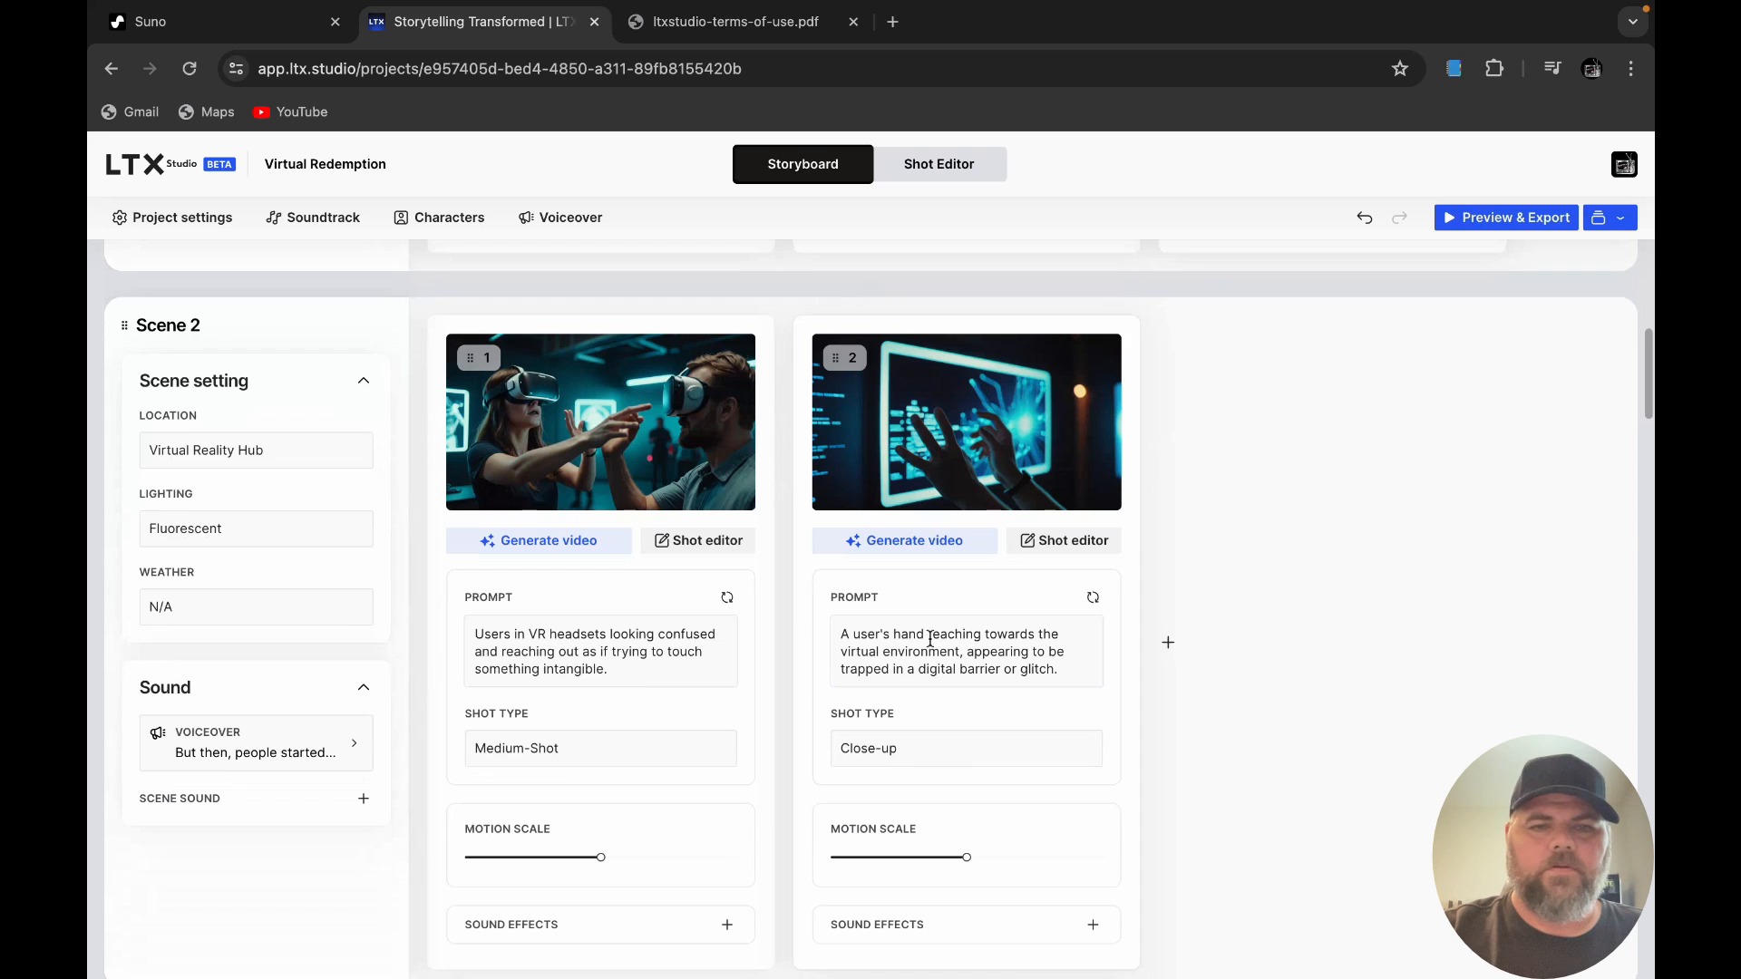
scroll(929, 638, "down", 12)
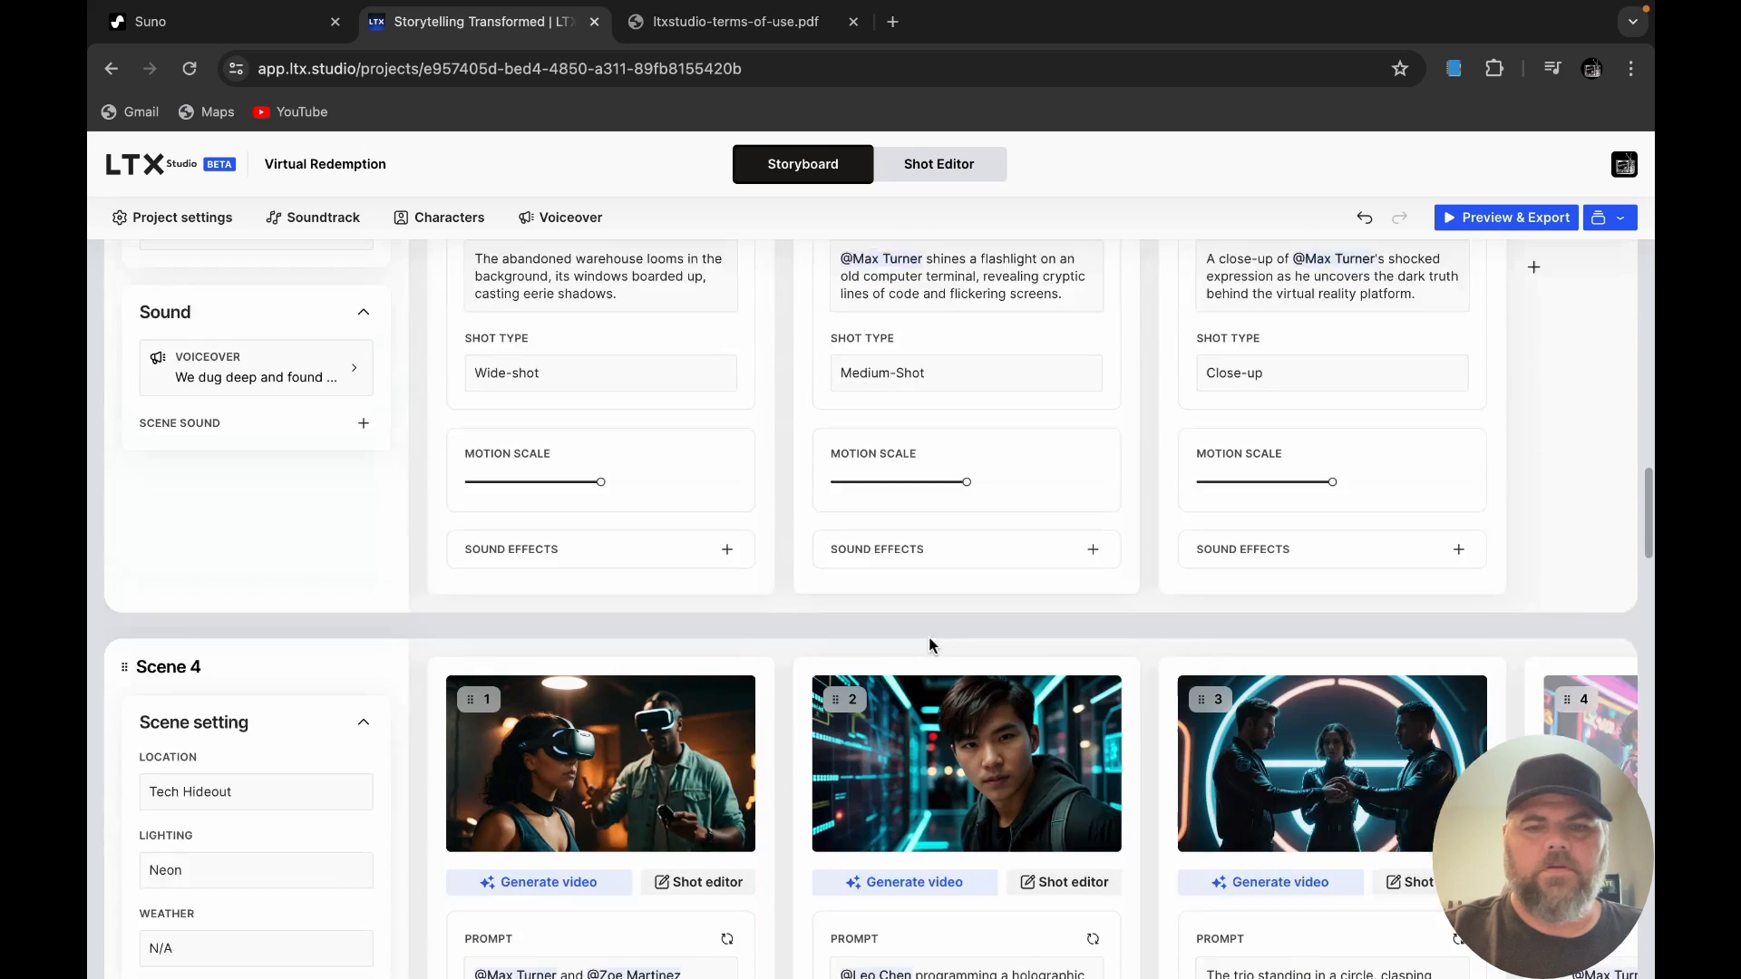
scroll(929, 644, "down", 4)
scroll(1219, 631, "right", 2)
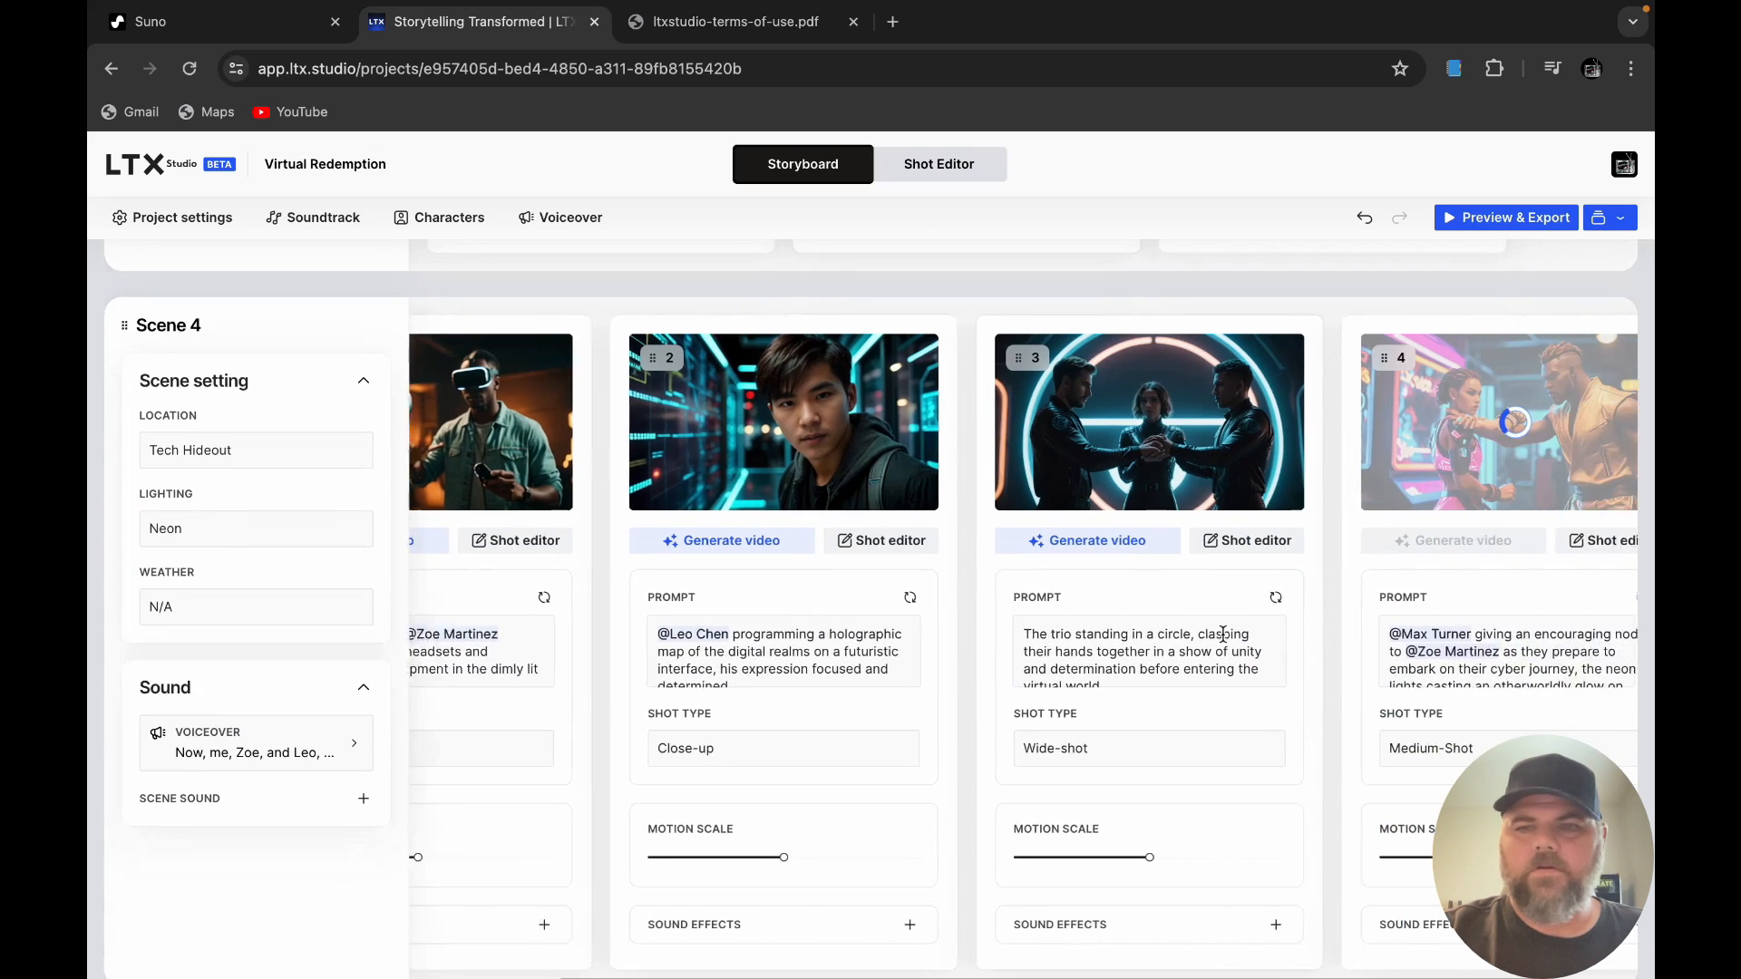
scroll(1221, 632, "right", 2)
scroll(1221, 633, "down", 4)
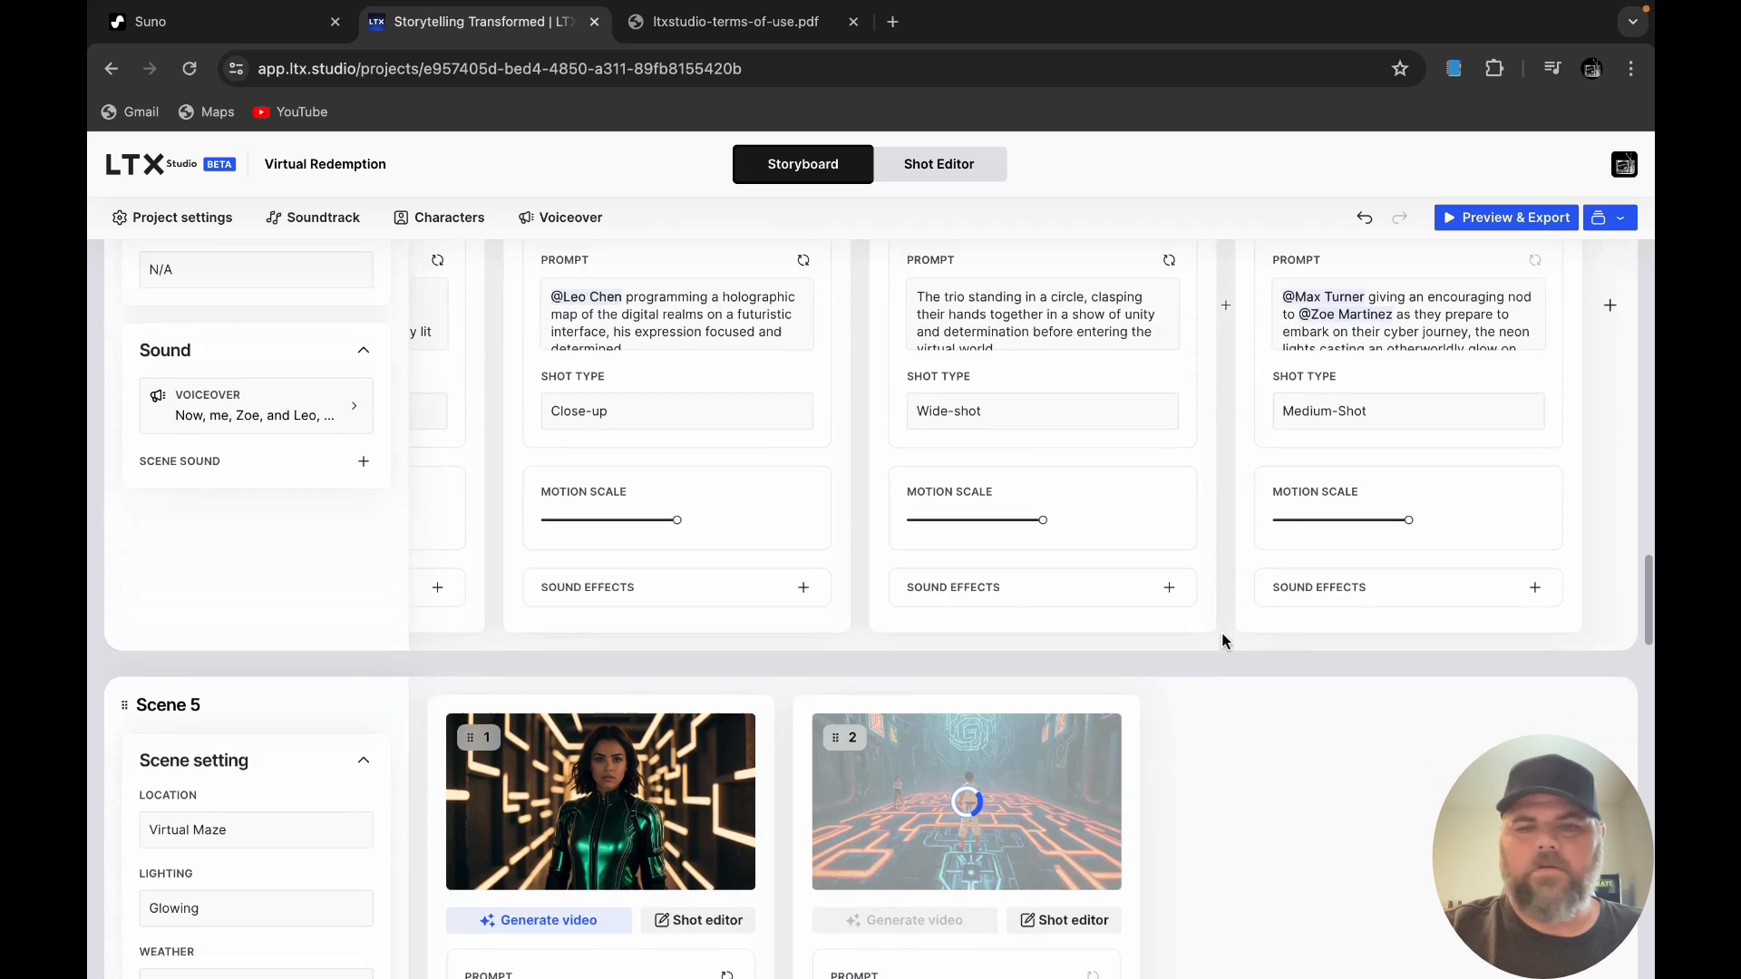
scroll(1221, 633, "down", 2)
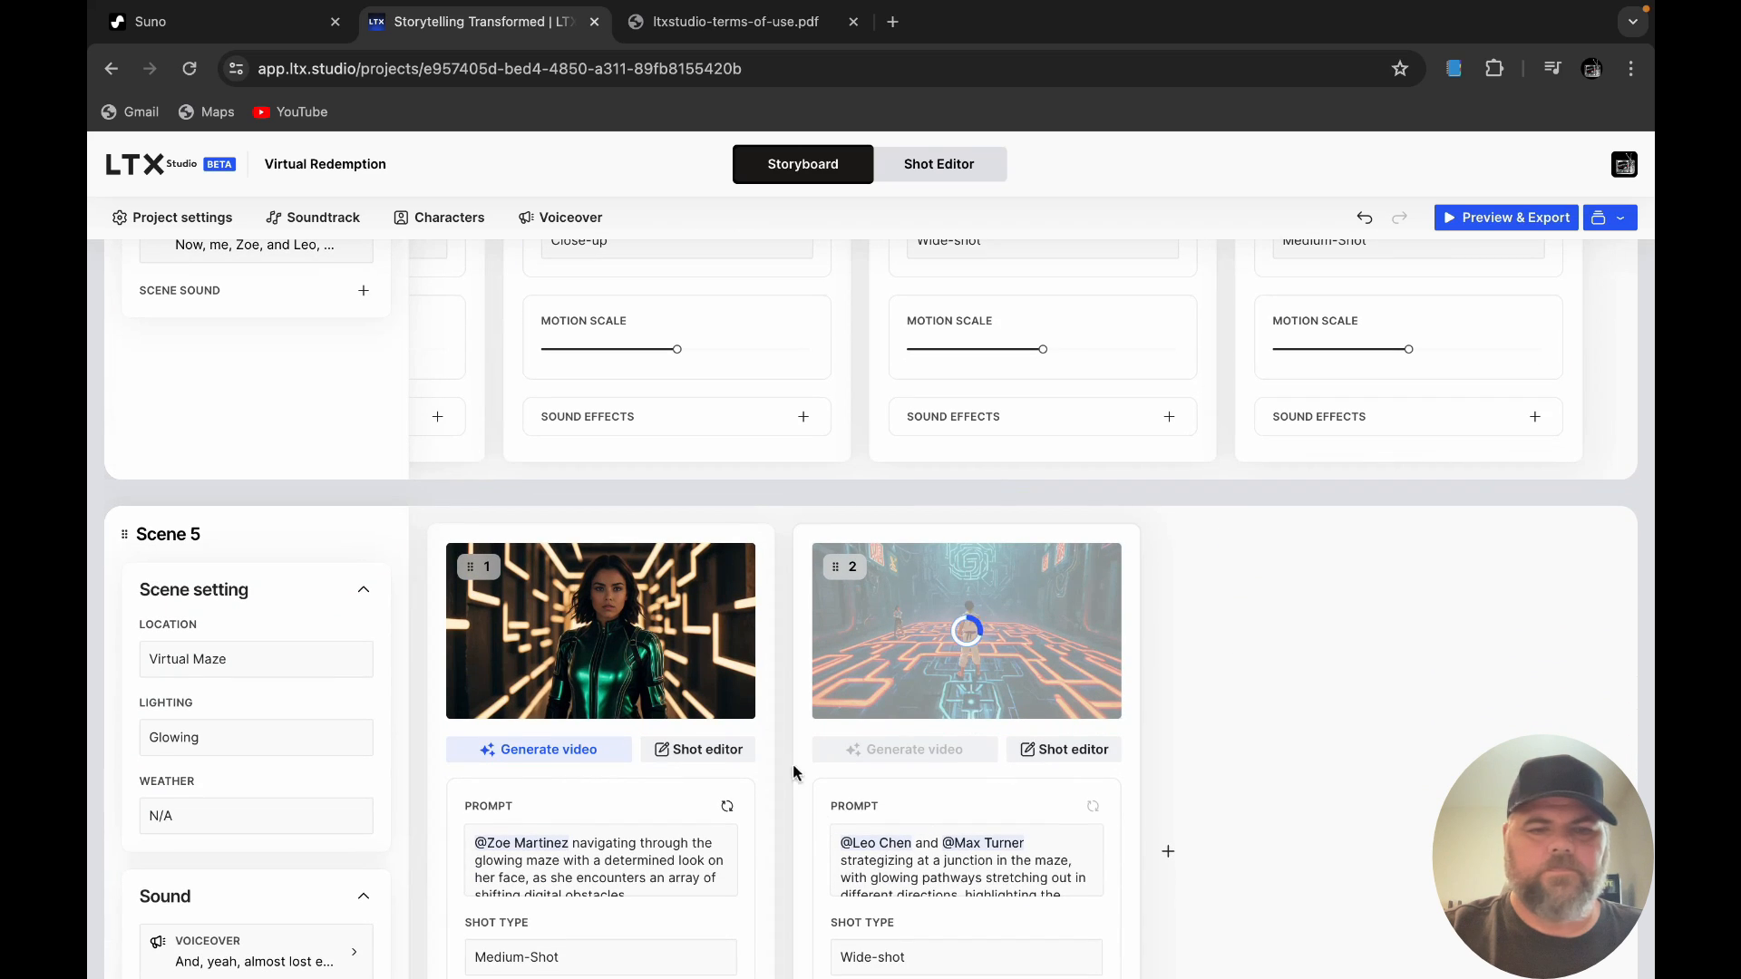
Step: Look through the restyled storyboard from scene 5 down to scene 8, including scene 7's further shots, and return to scene 1
scroll(792, 747, "down", 8)
scroll(792, 749, "down", 8)
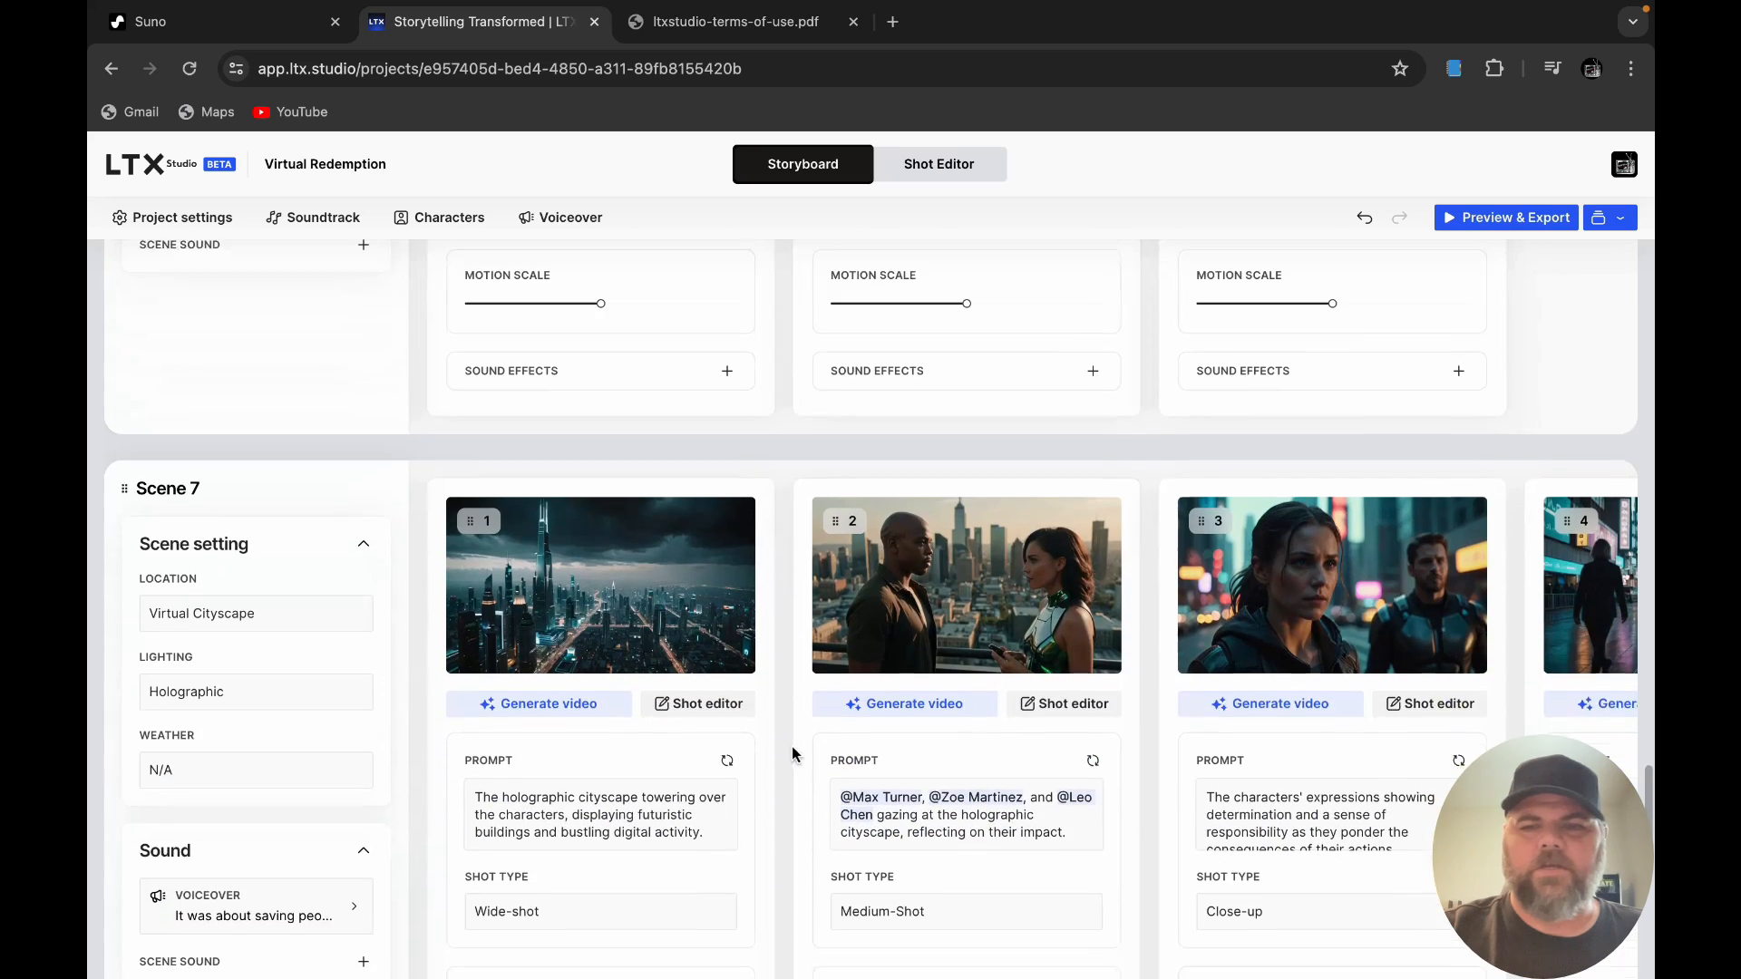
scroll(1079, 760, "right", 3)
scroll(1079, 758, "down", 3)
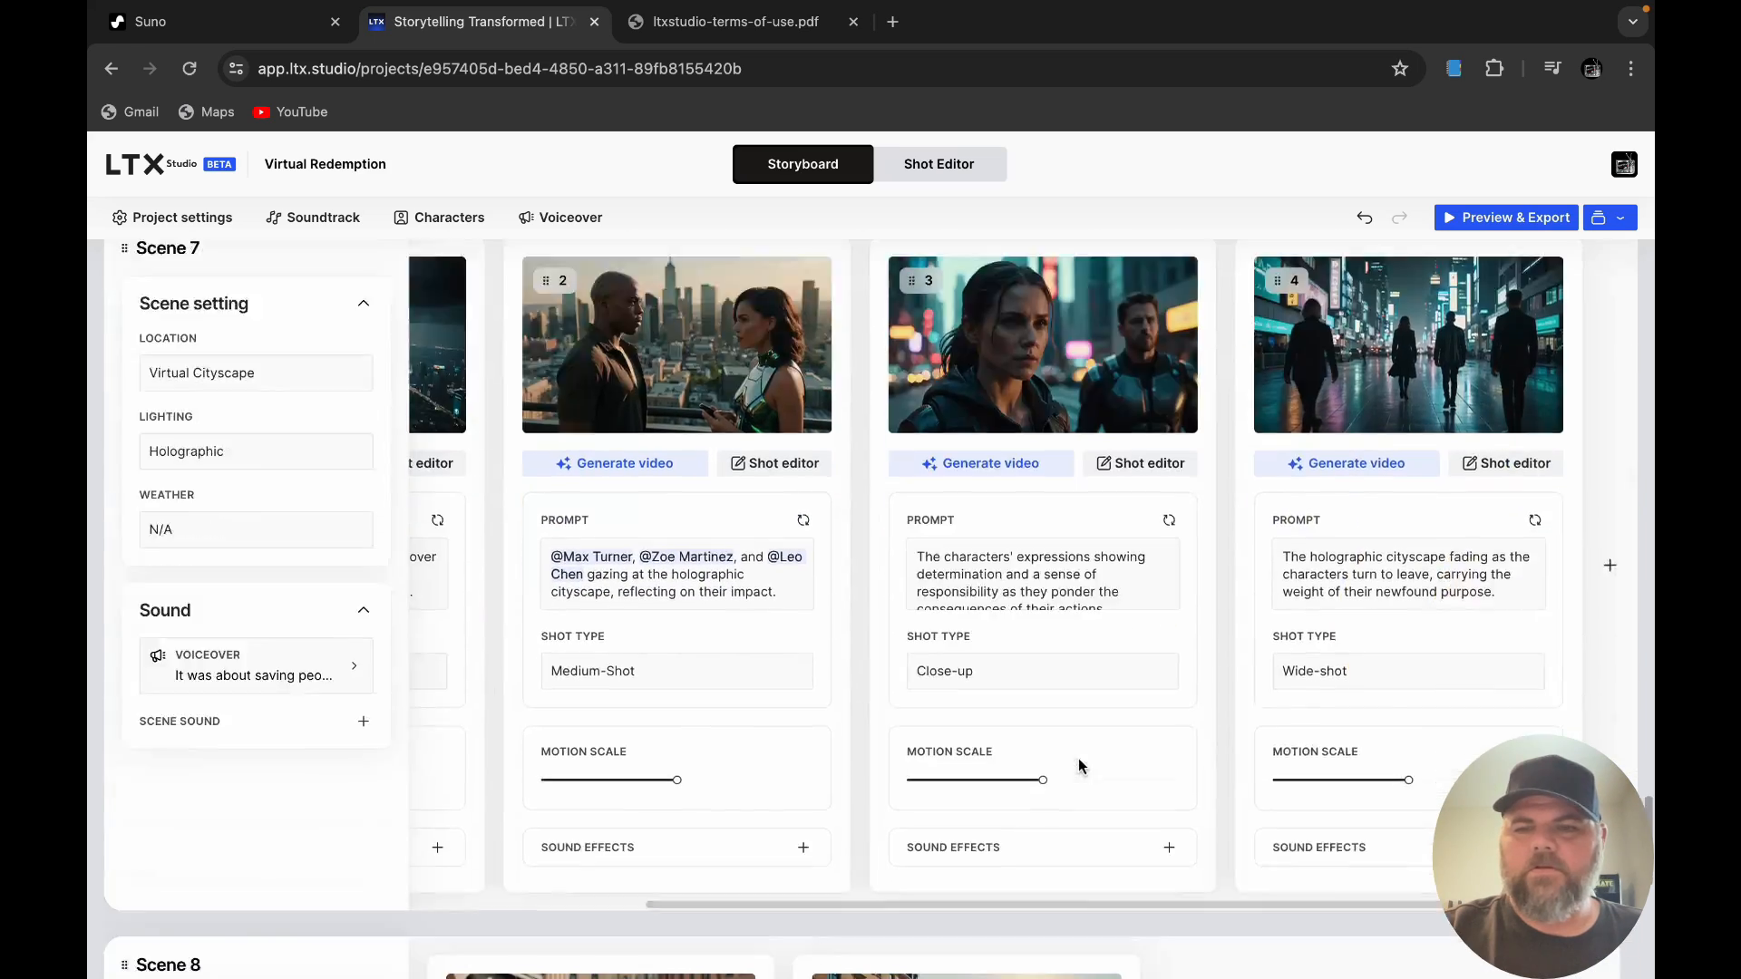
scroll(1079, 760, "down", 5)
scroll(1079, 760, "up", 20)
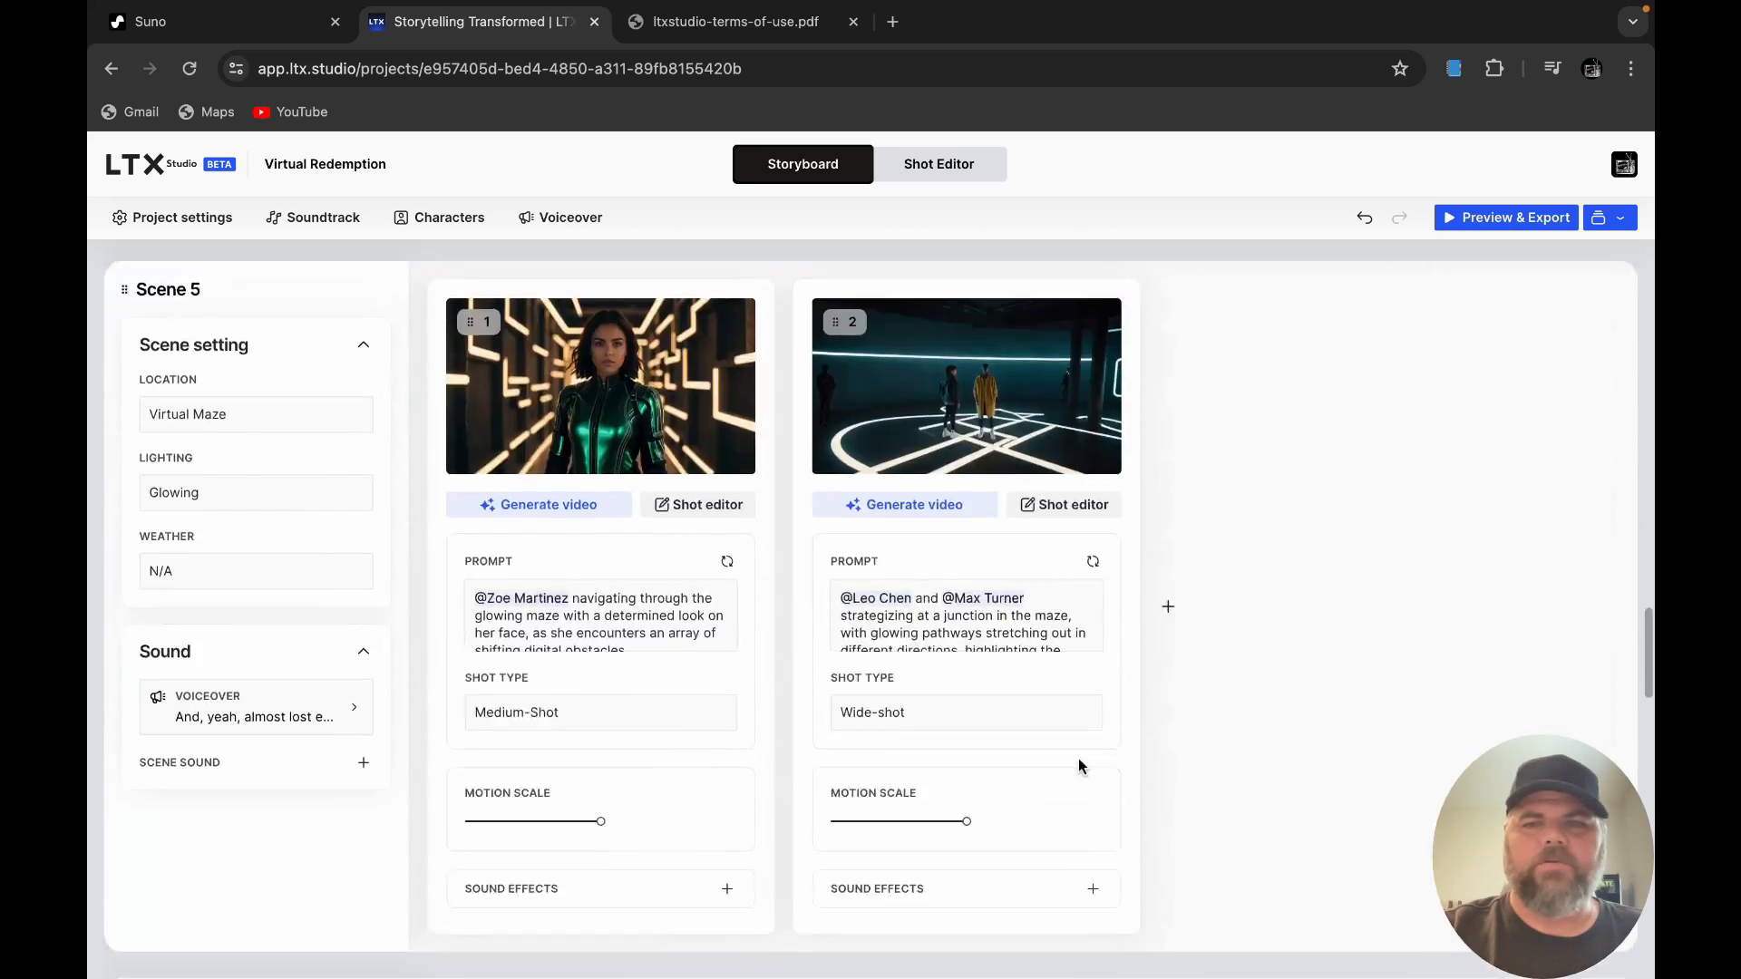
scroll(1078, 766, "up", 15)
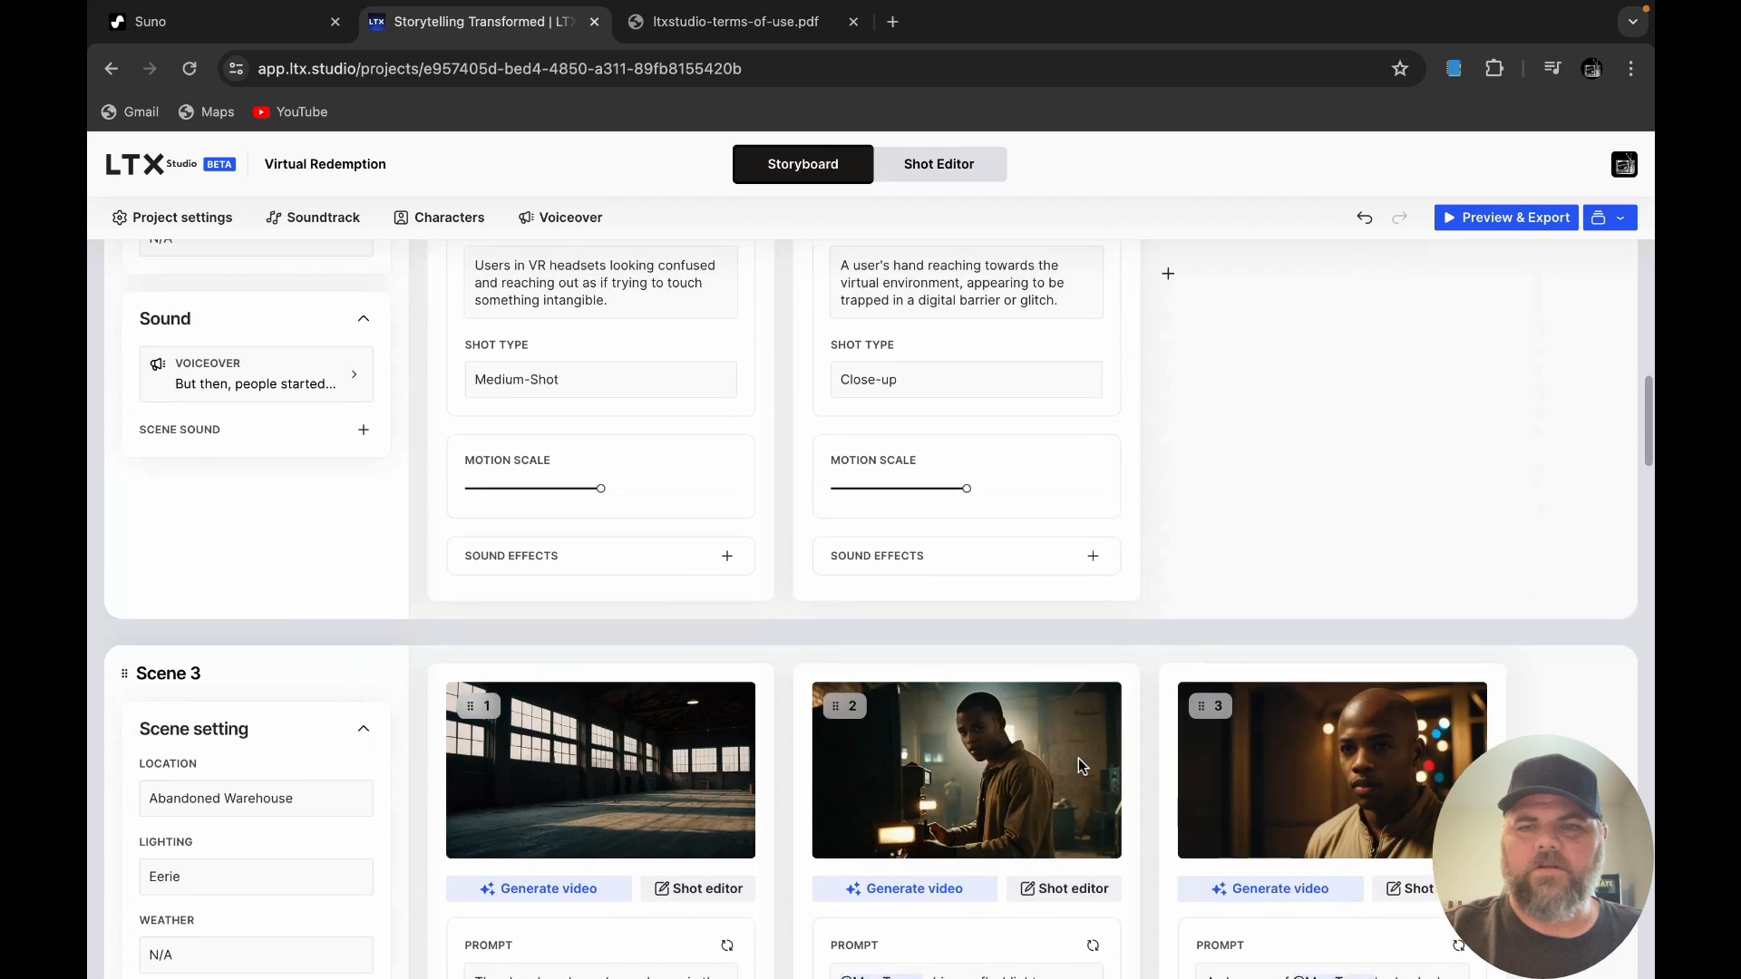
scroll(1079, 765, "up", 10)
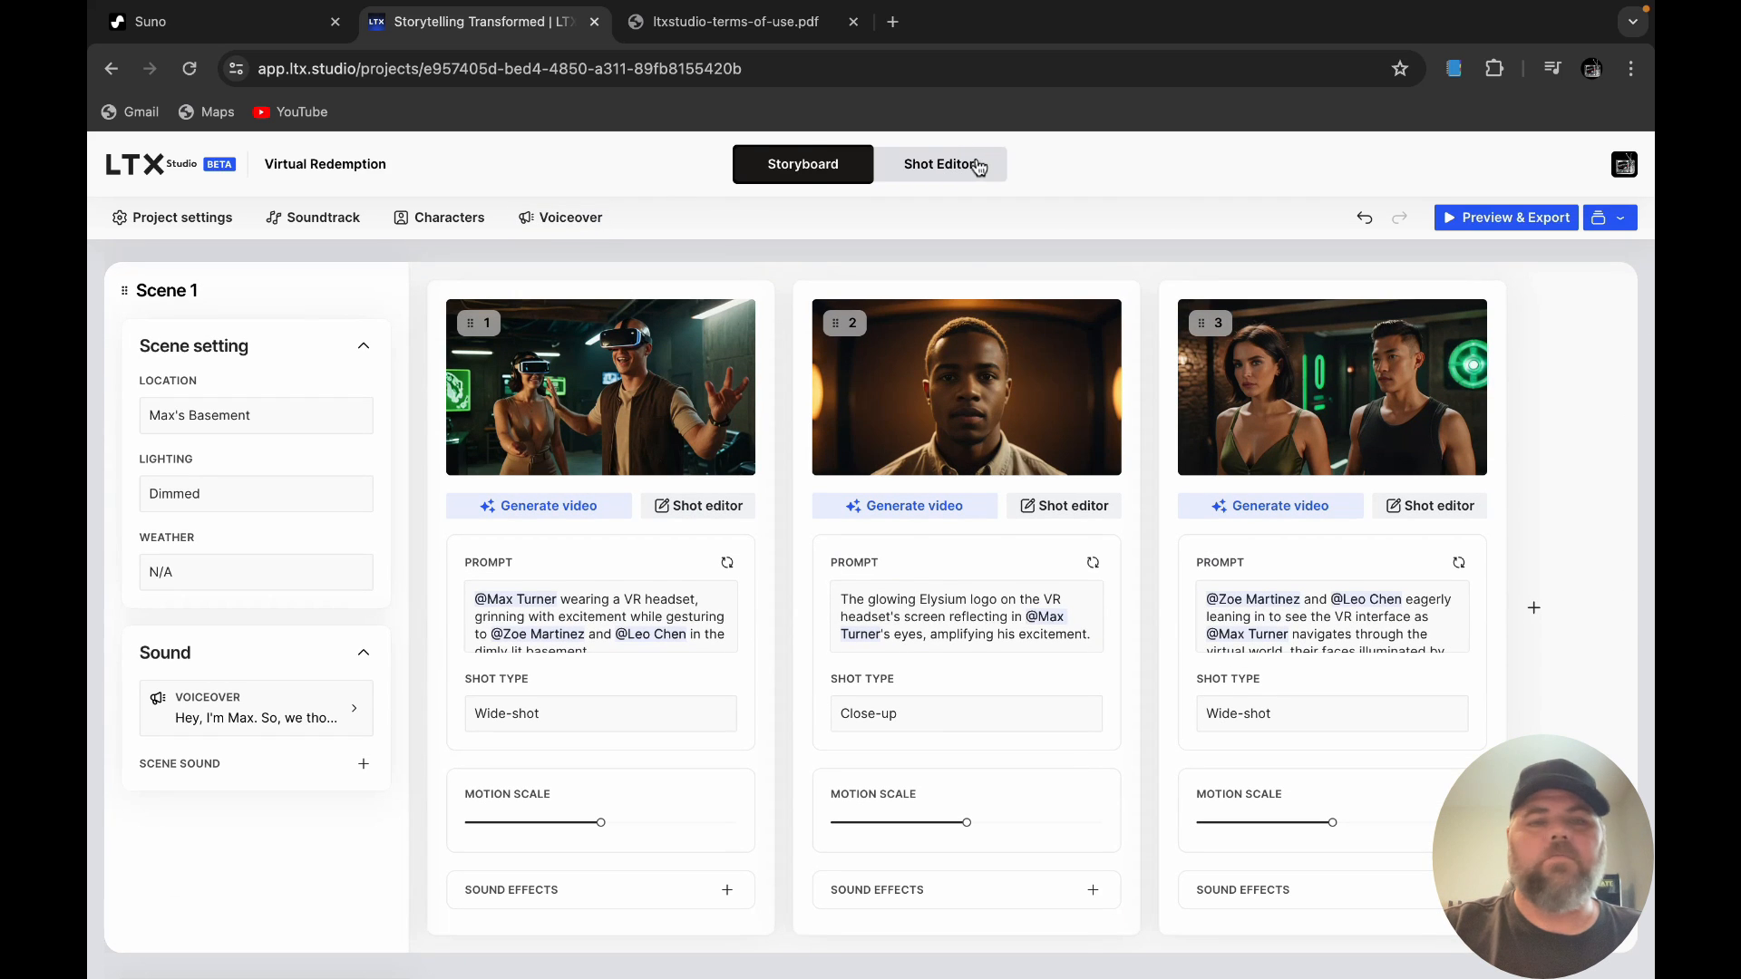
Step: Set the Virtual Redemption project's visual aesthetic to Lowpoly and apply it to the storyboard
left_click(213, 228)
left_click(400, 408)
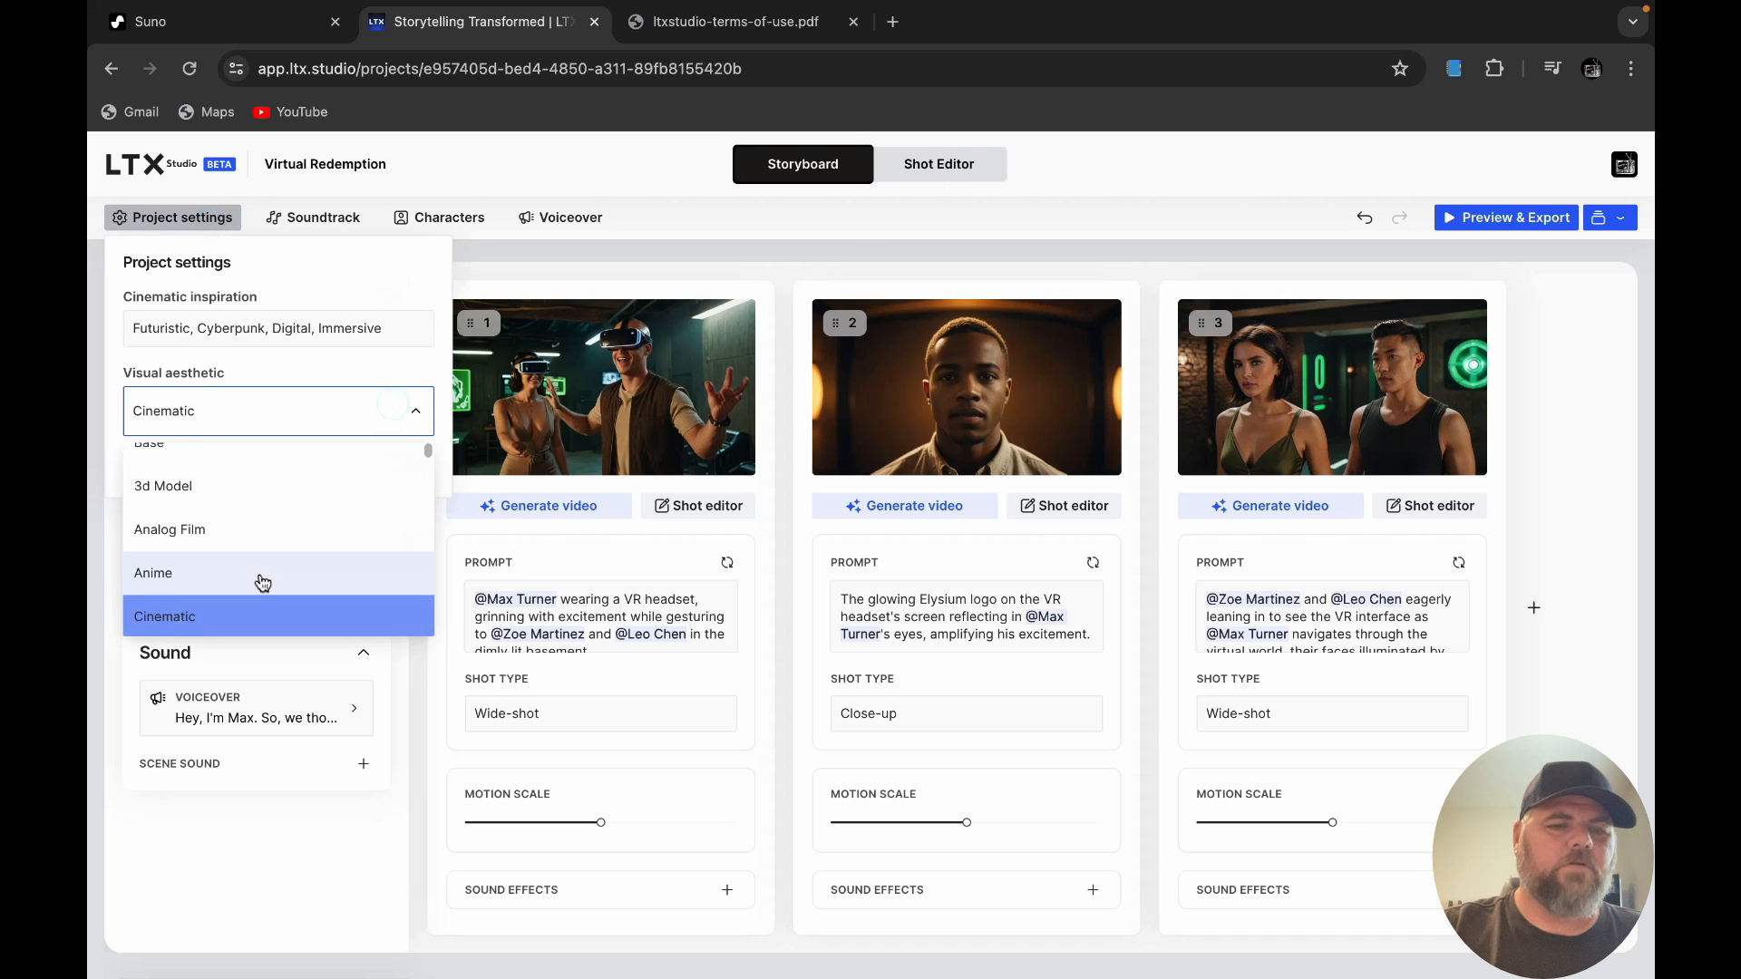
scroll(263, 582, "down", 5)
scroll(263, 582, "up", 3)
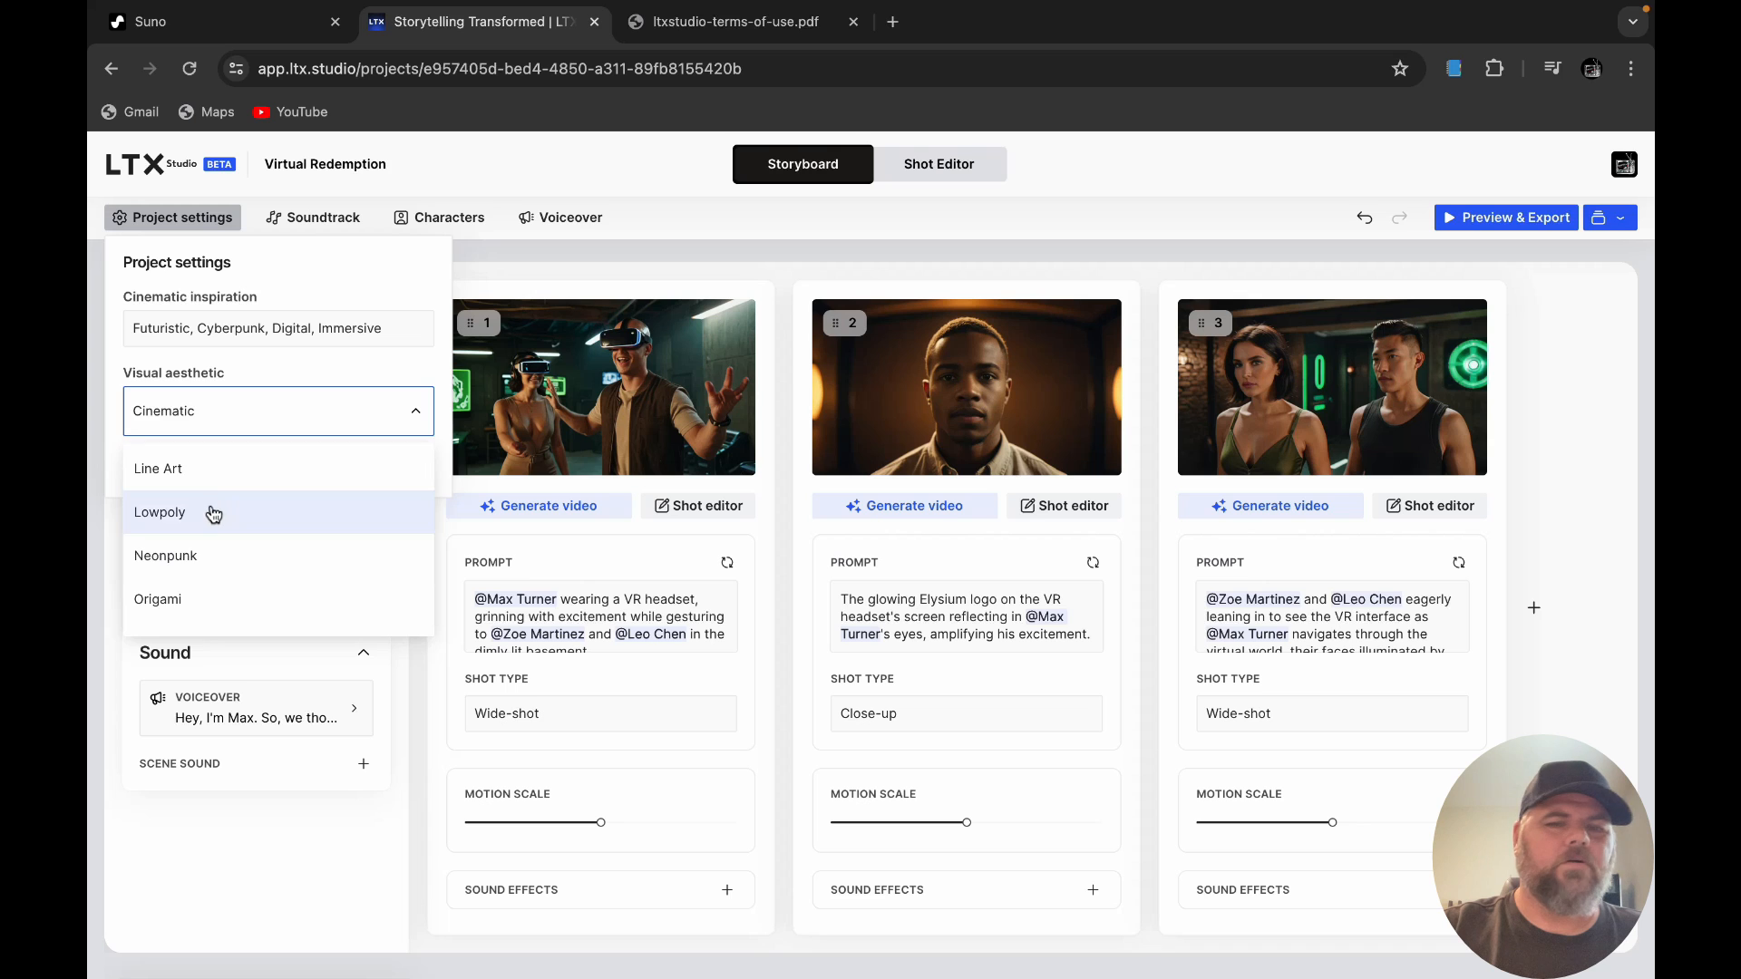
left_click(213, 514)
left_click(402, 462)
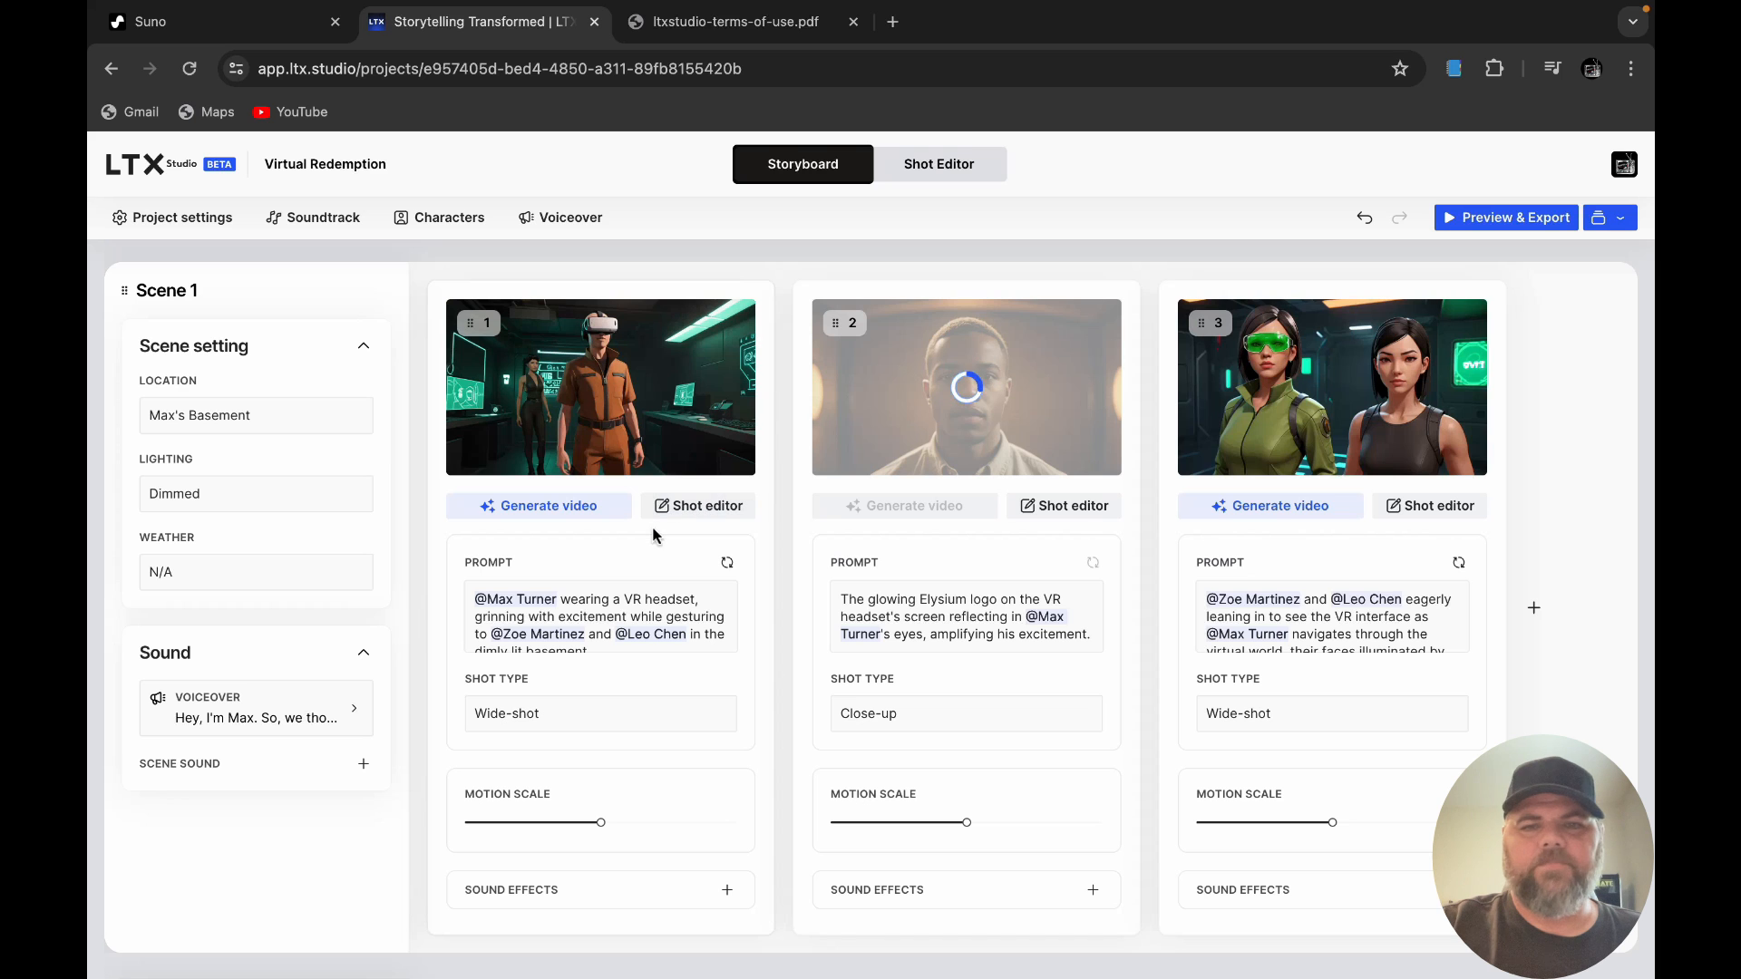
Step: Examine the Lowpoly shots in scenes 1 to 4 of the storyboard and come back to scene 3
scroll(1078, 602, "down", 4)
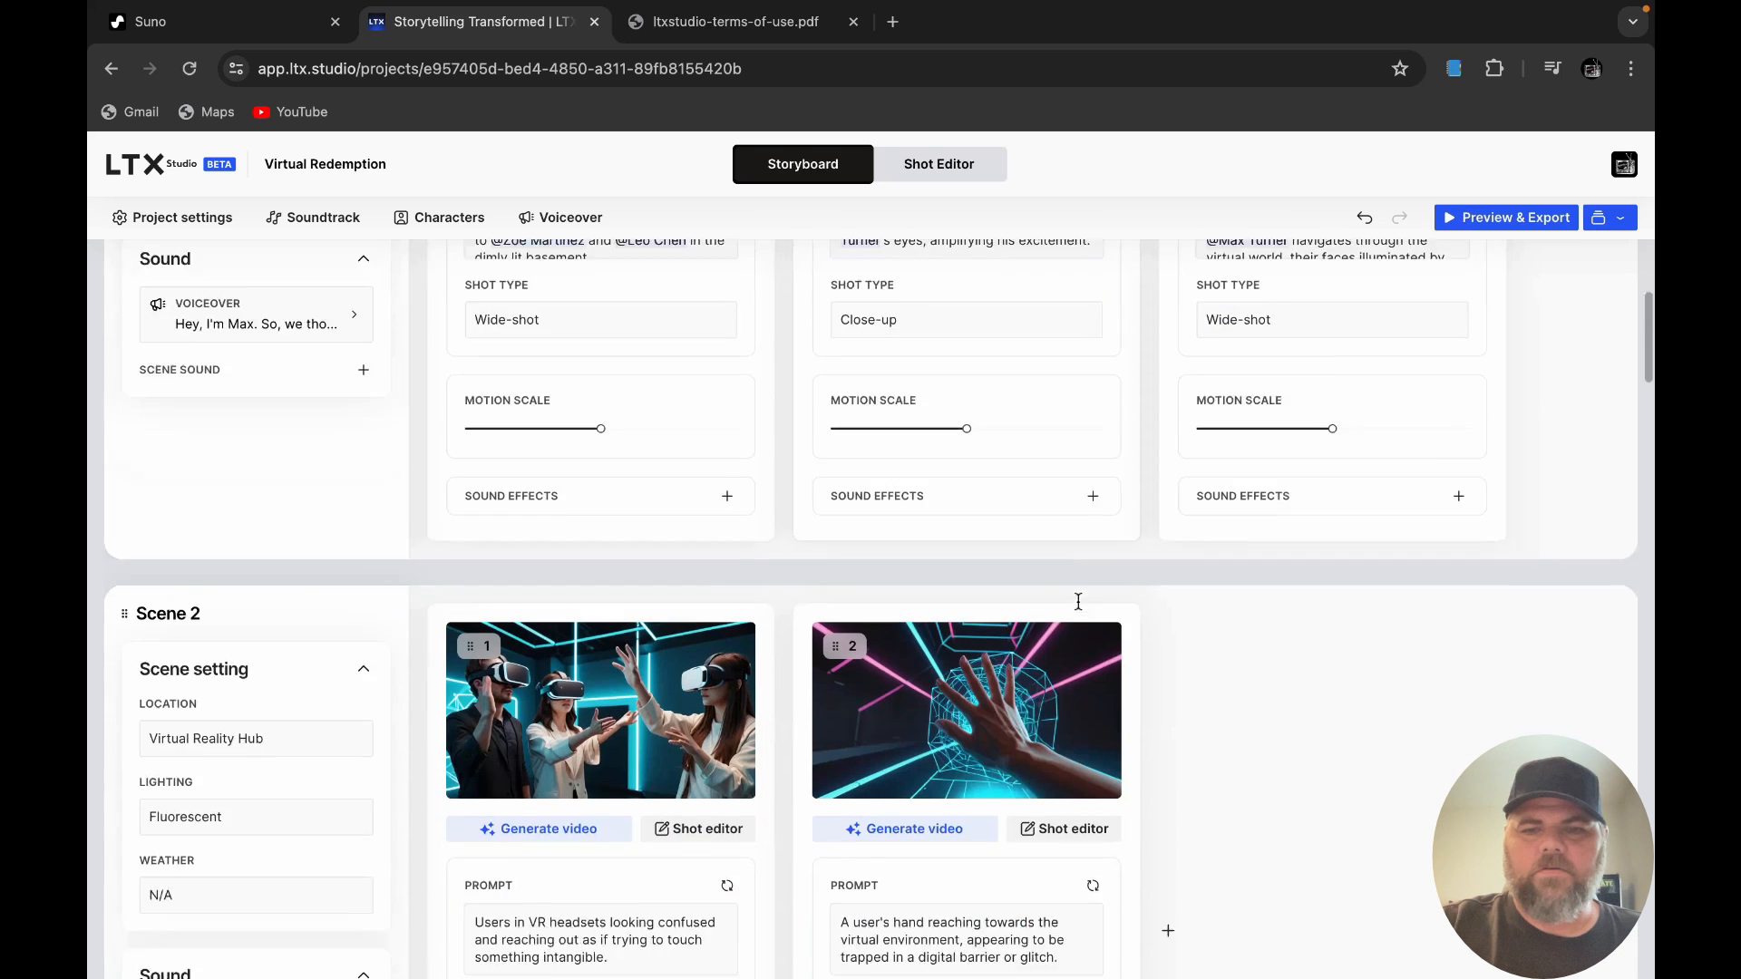
scroll(1078, 602, "down", 2)
scroll(1077, 605, "down", 8)
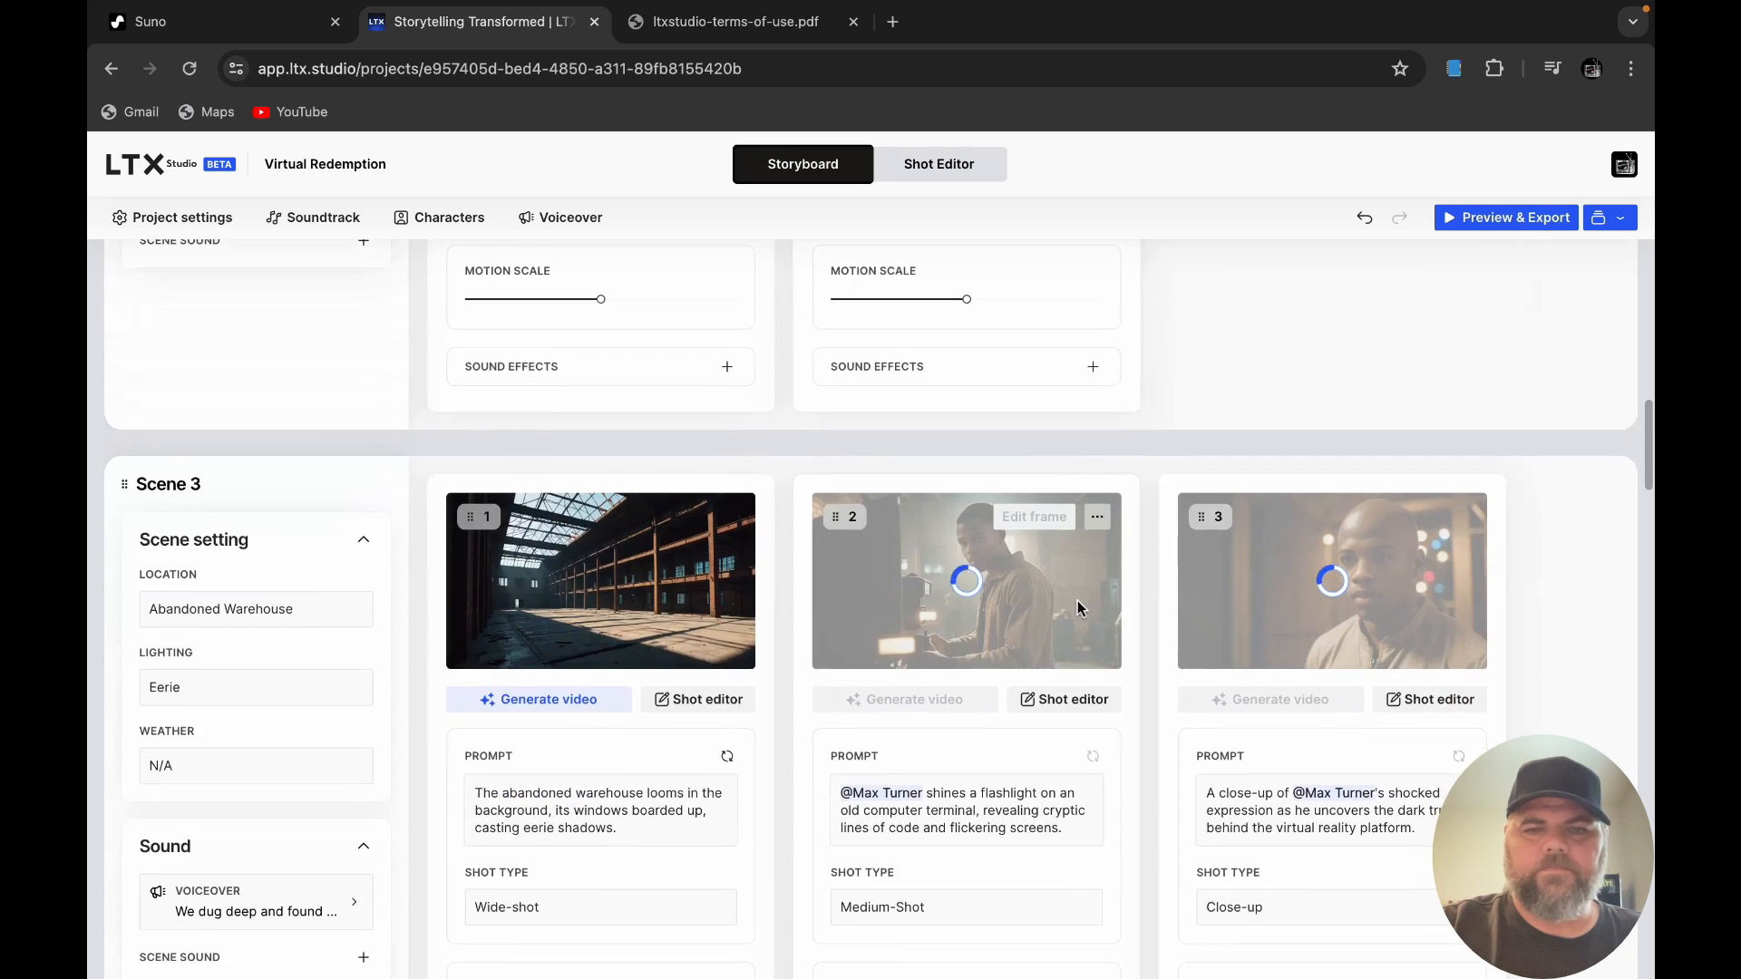
scroll(1081, 607, "down", 12)
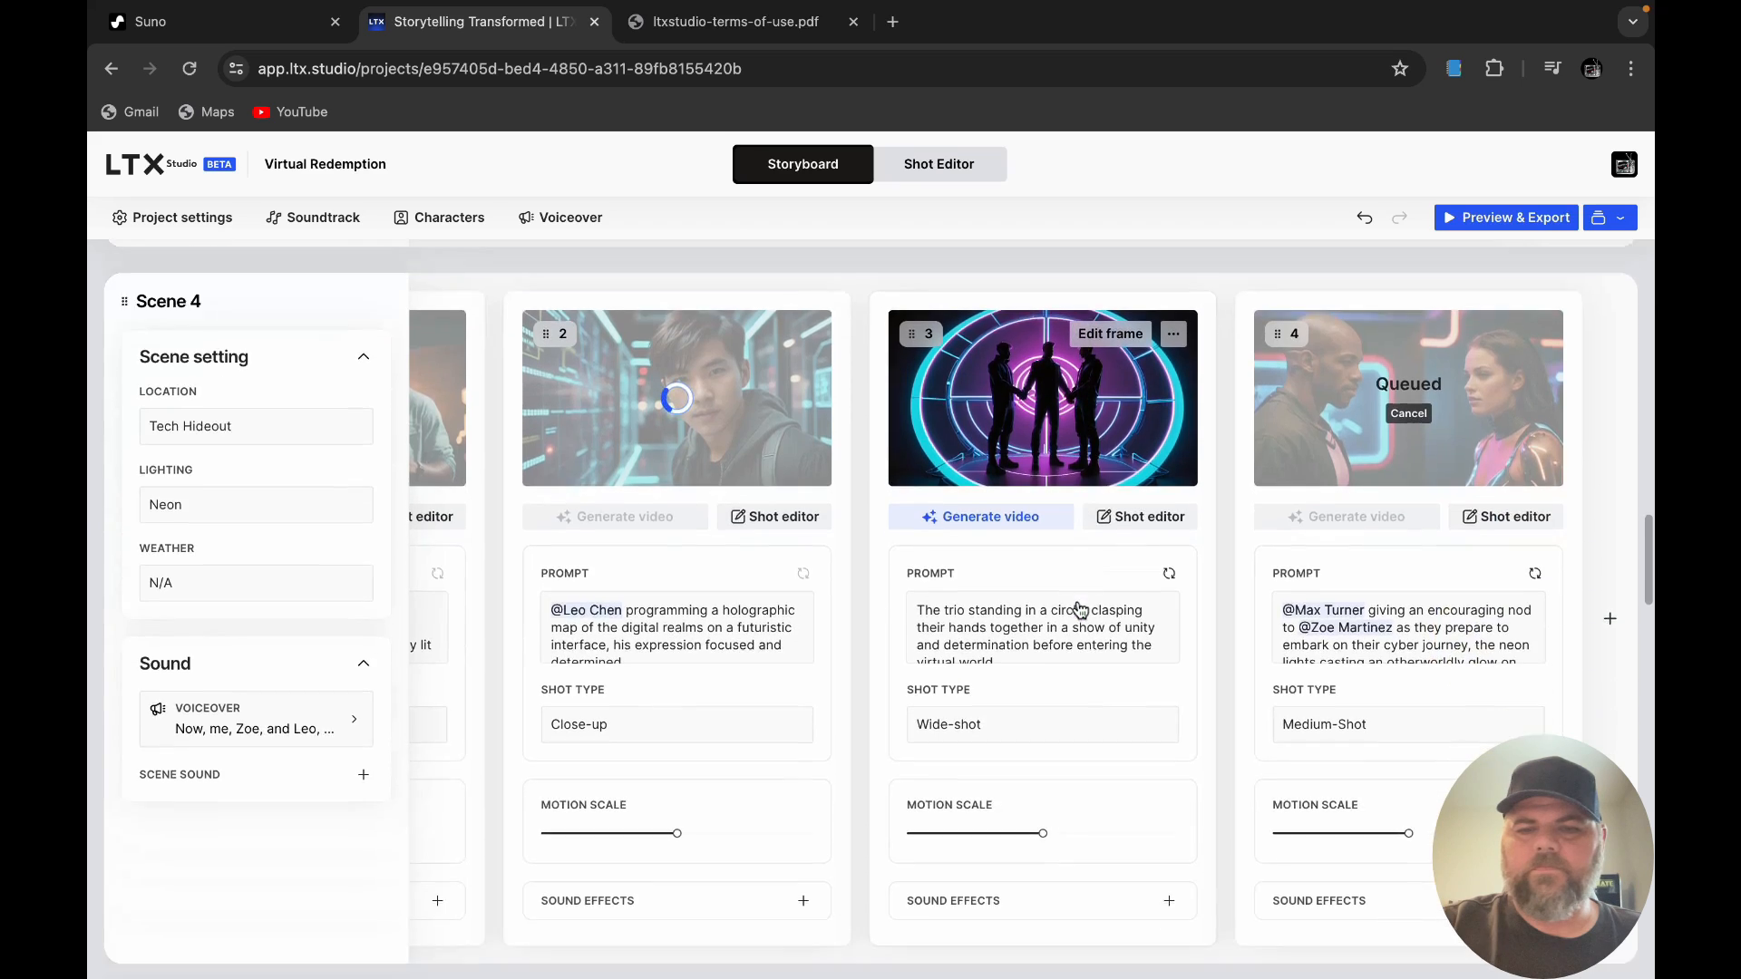
scroll(1077, 606, "up", 20)
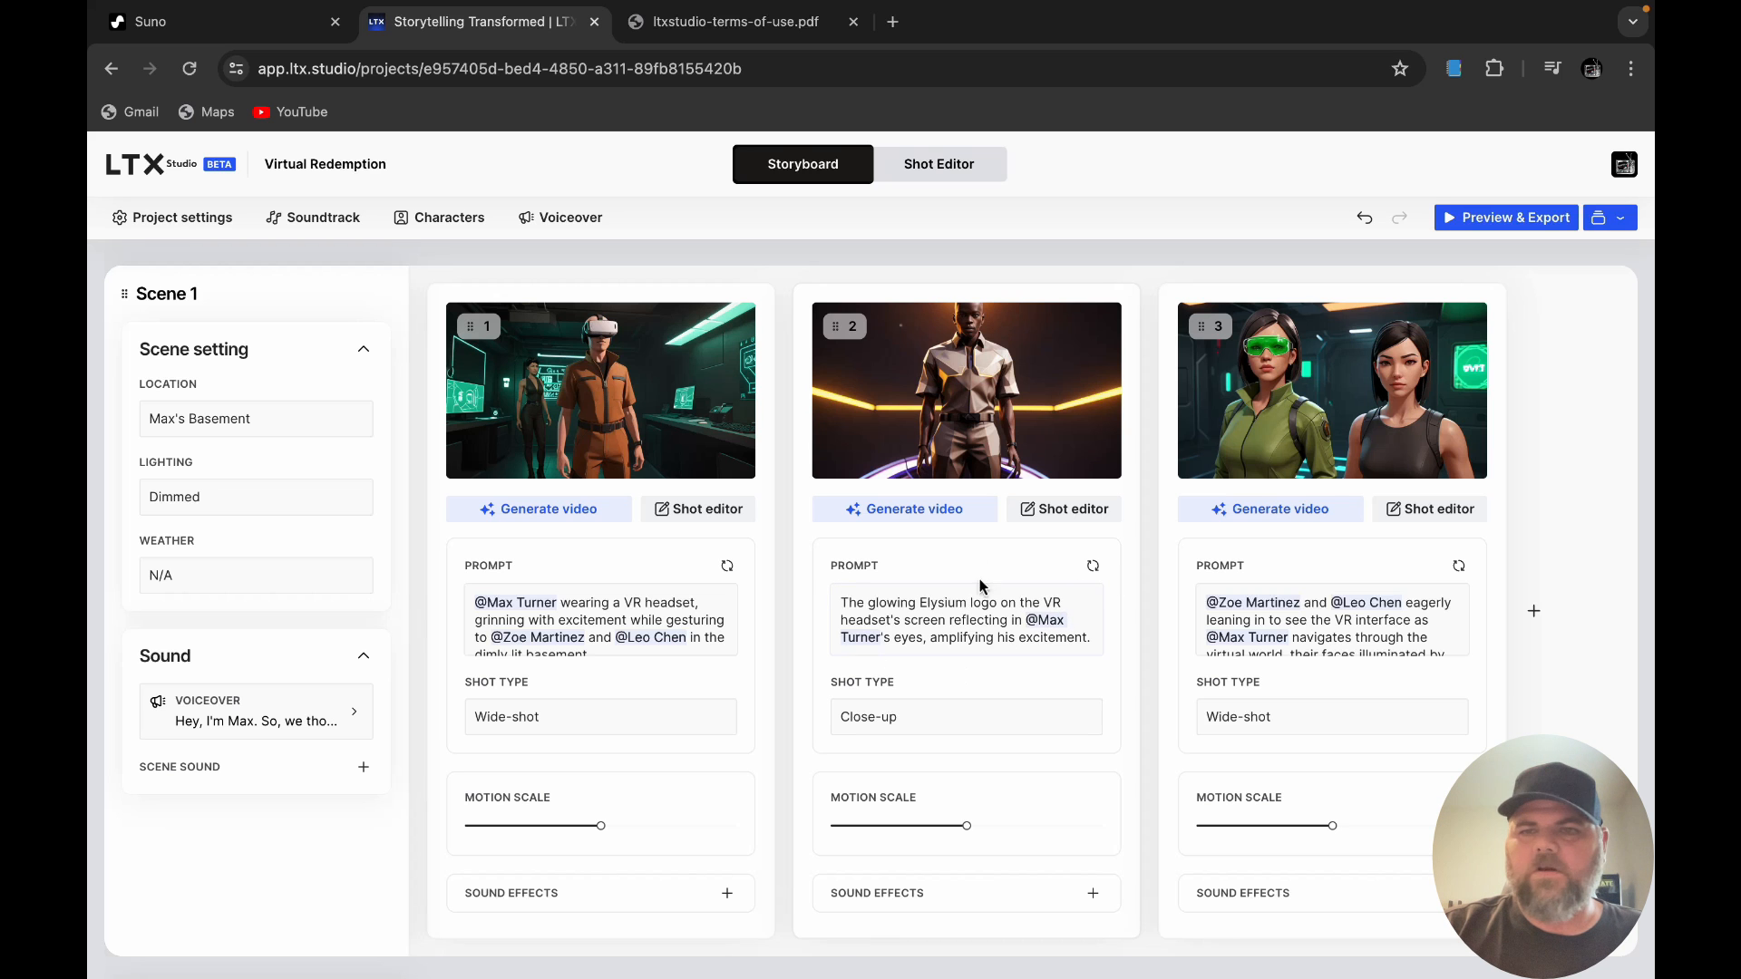
scroll(995, 610, "down", 13)
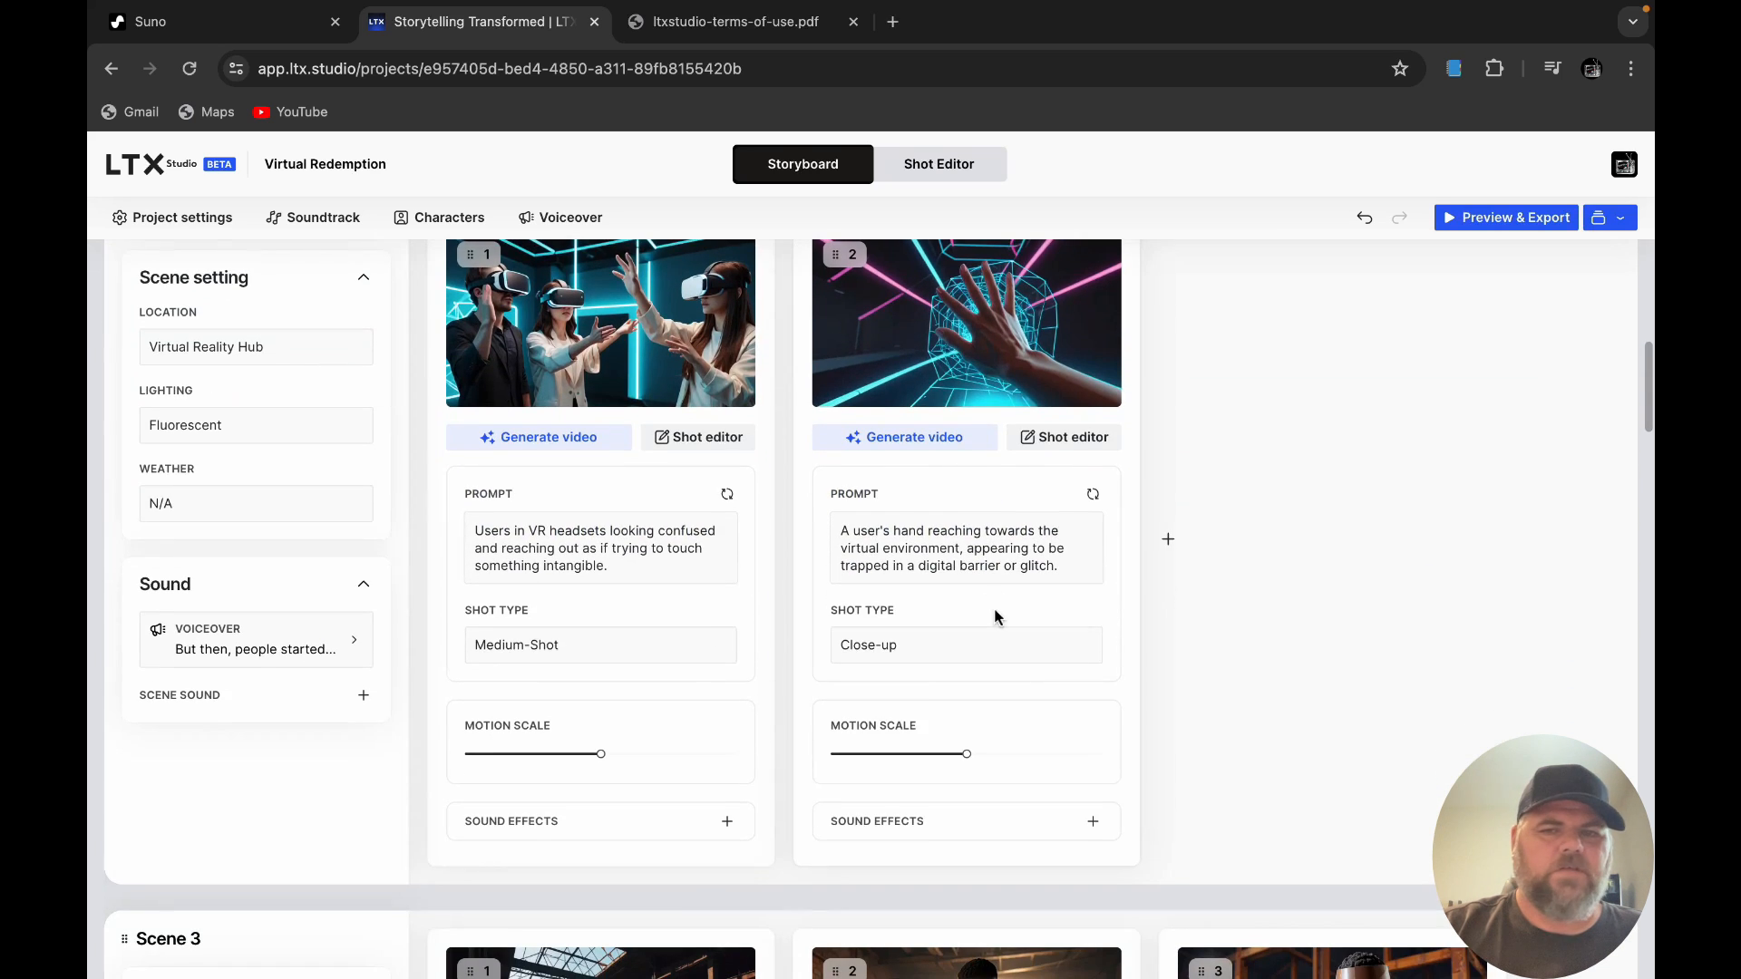
scroll(996, 616, "down", 2)
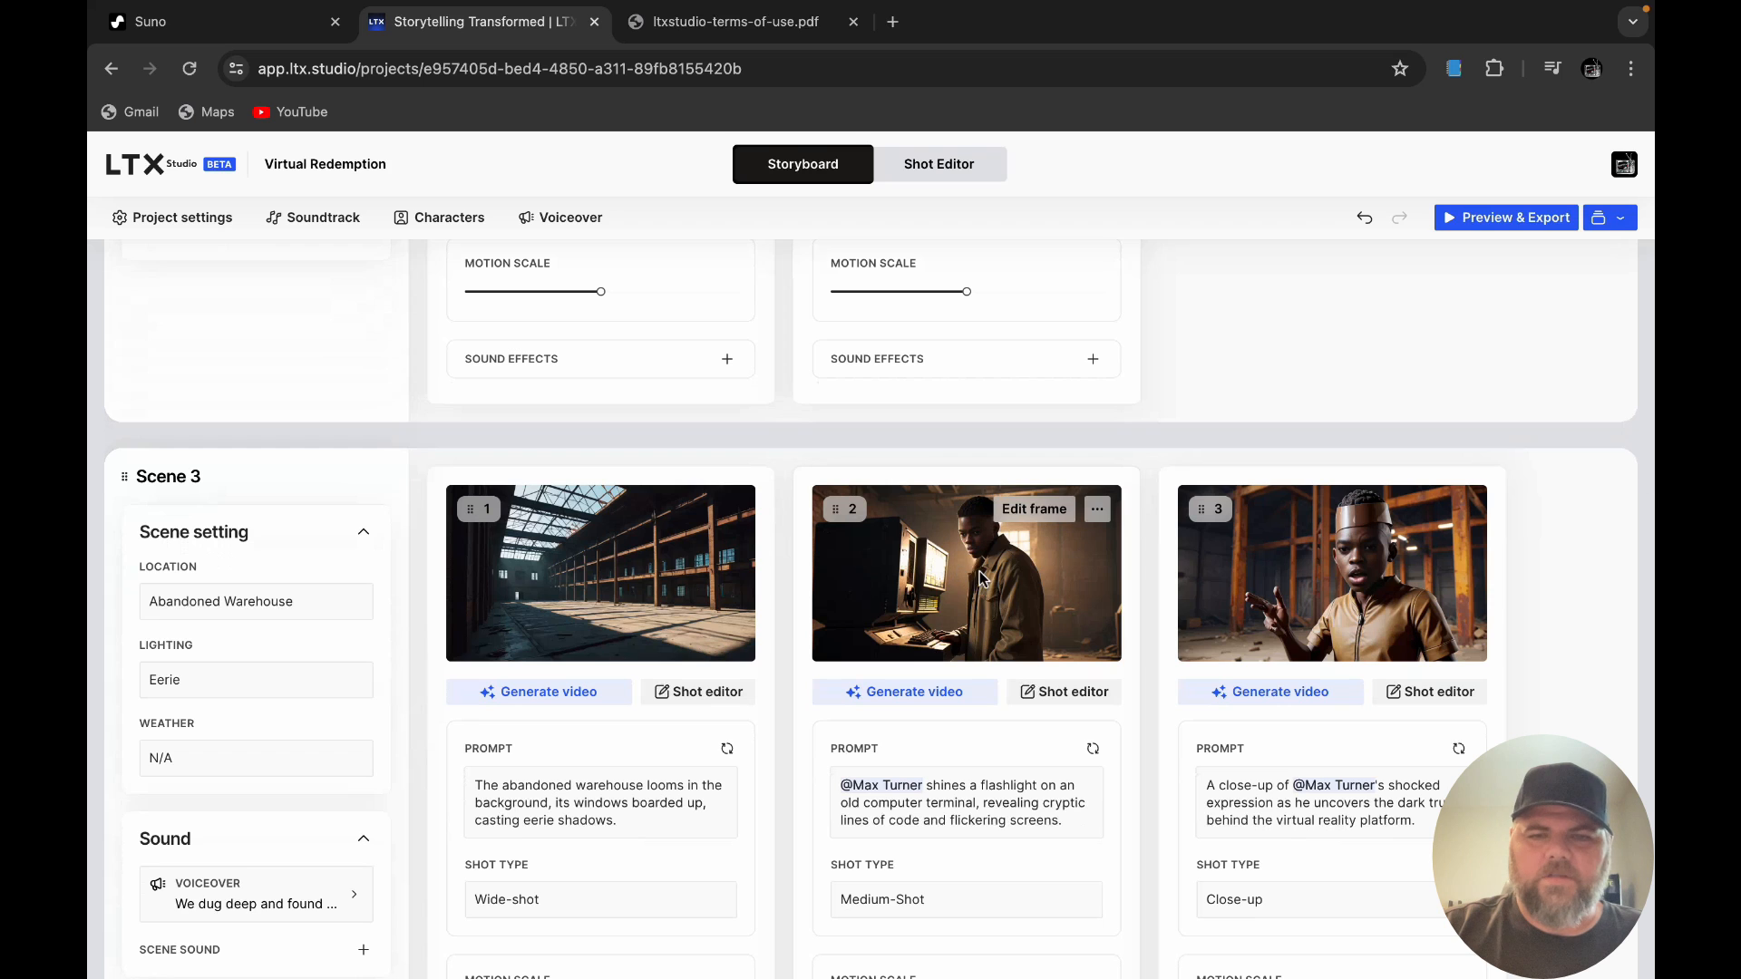
Step: Open scene 3's shot 2 in the Shot Editor, compare it with shot 3, and regenerate shot 2's frame twice with new seeds
left_click(1065, 687)
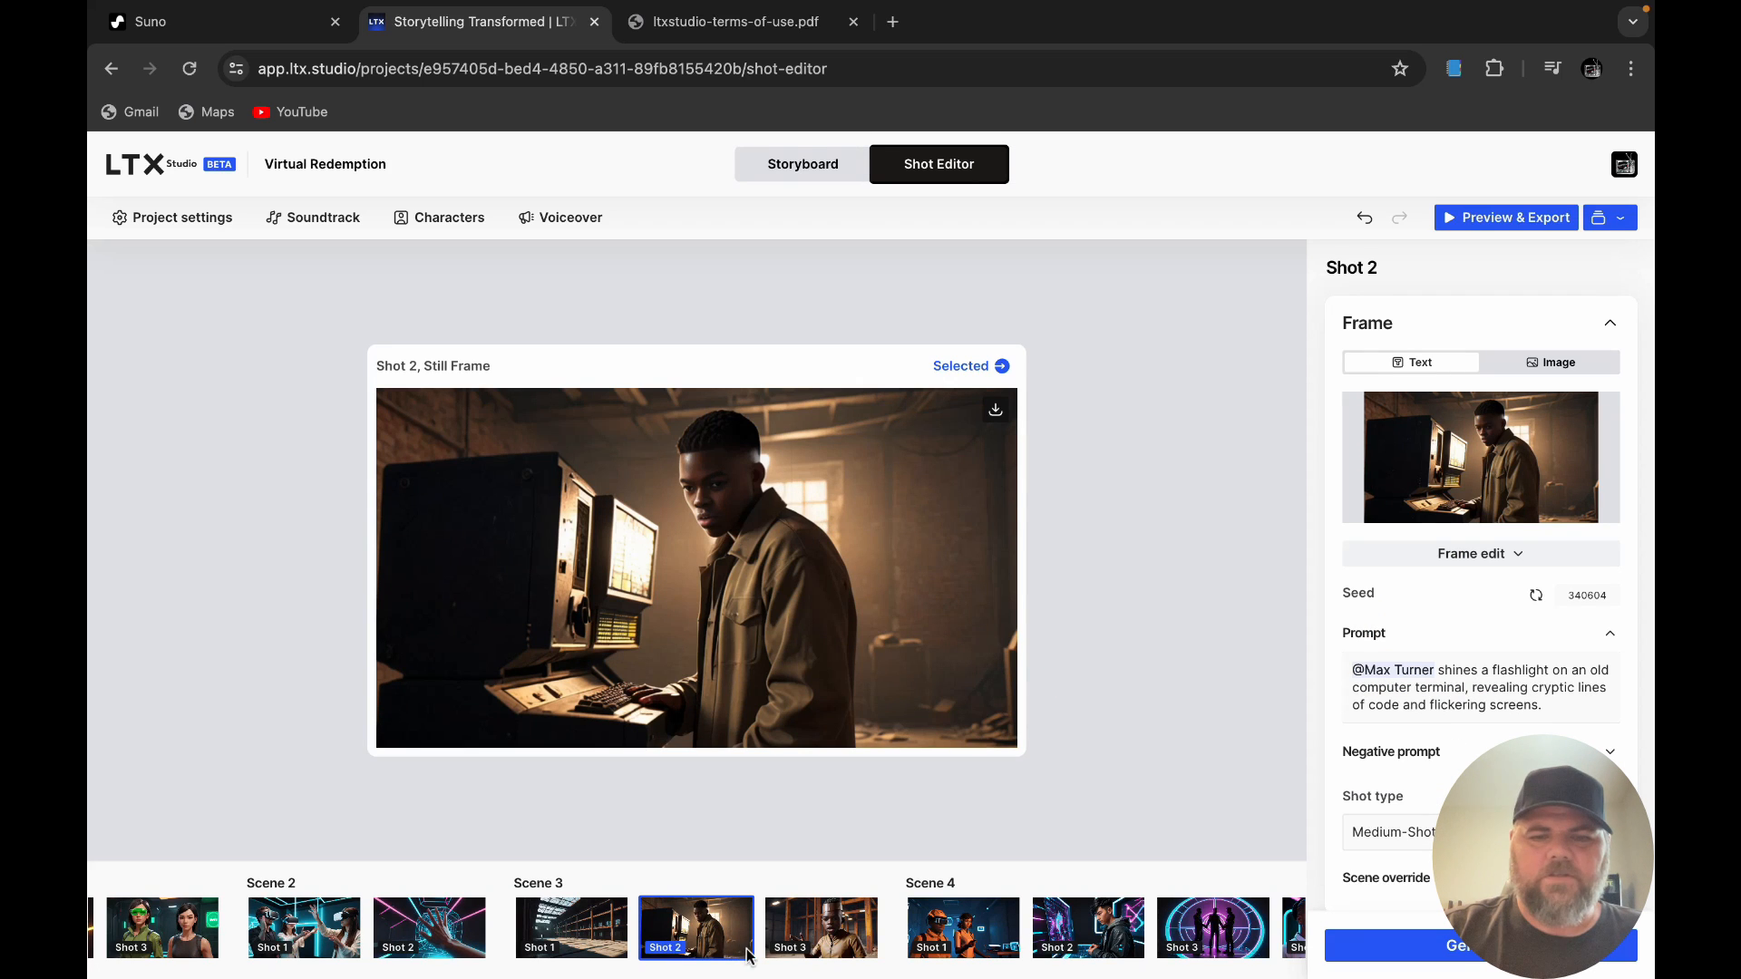
left_click(841, 931)
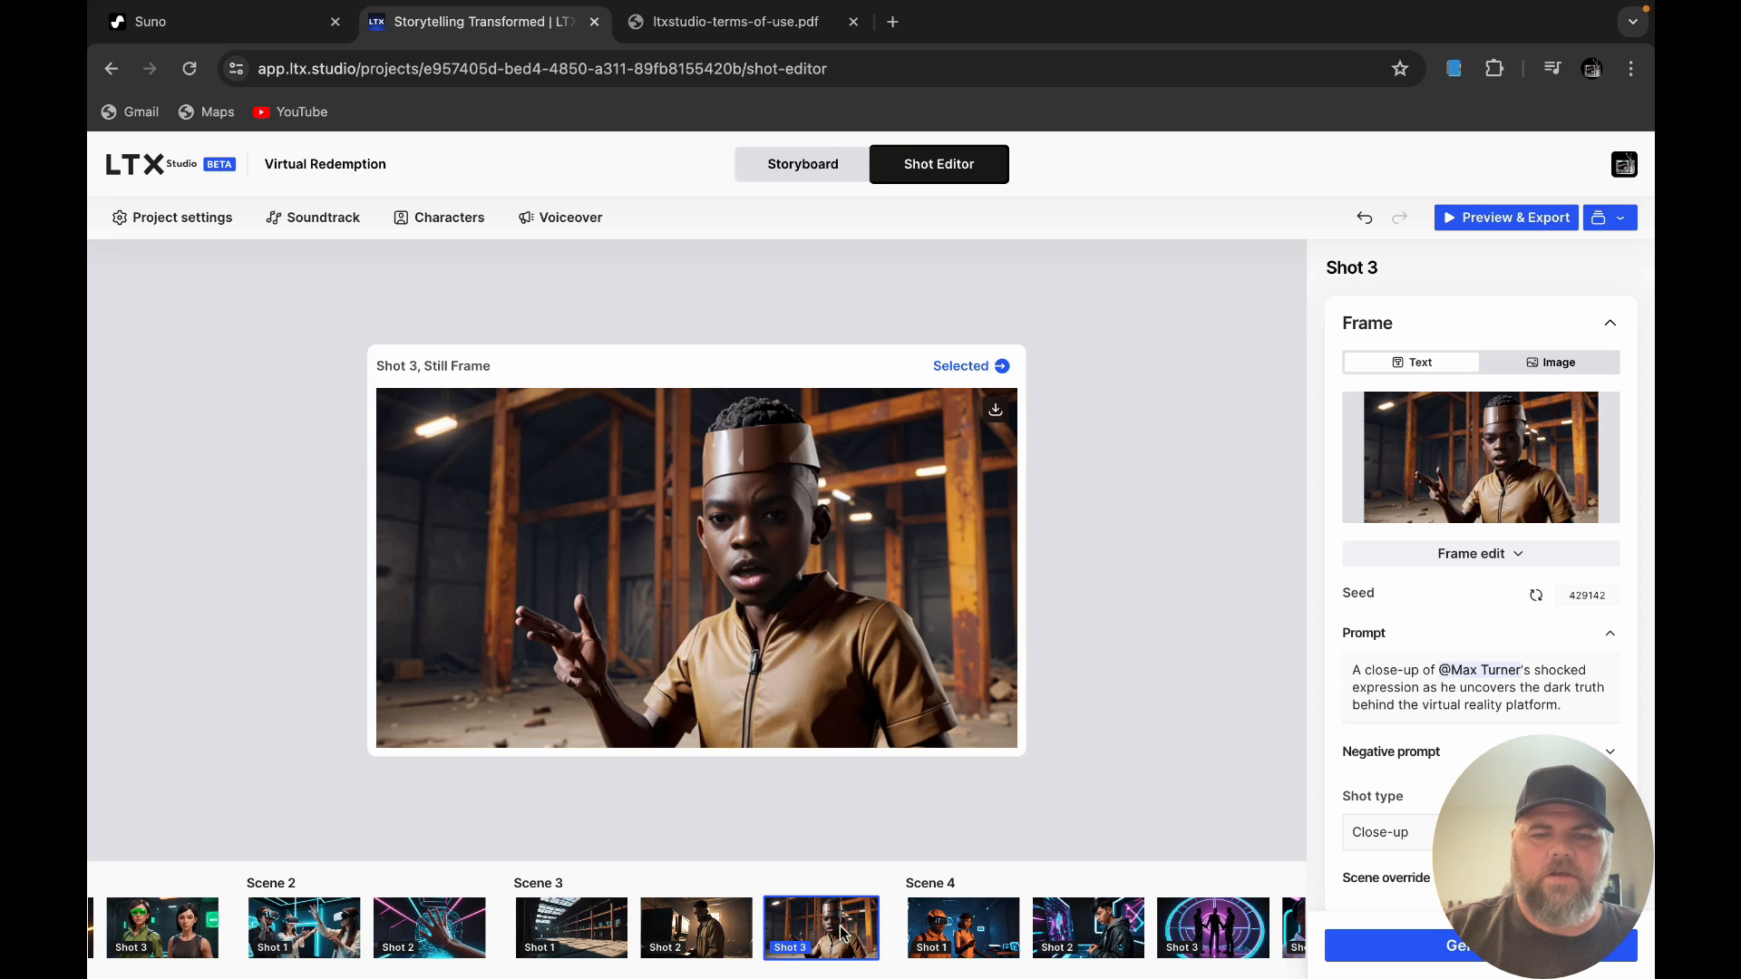
left_click(714, 917)
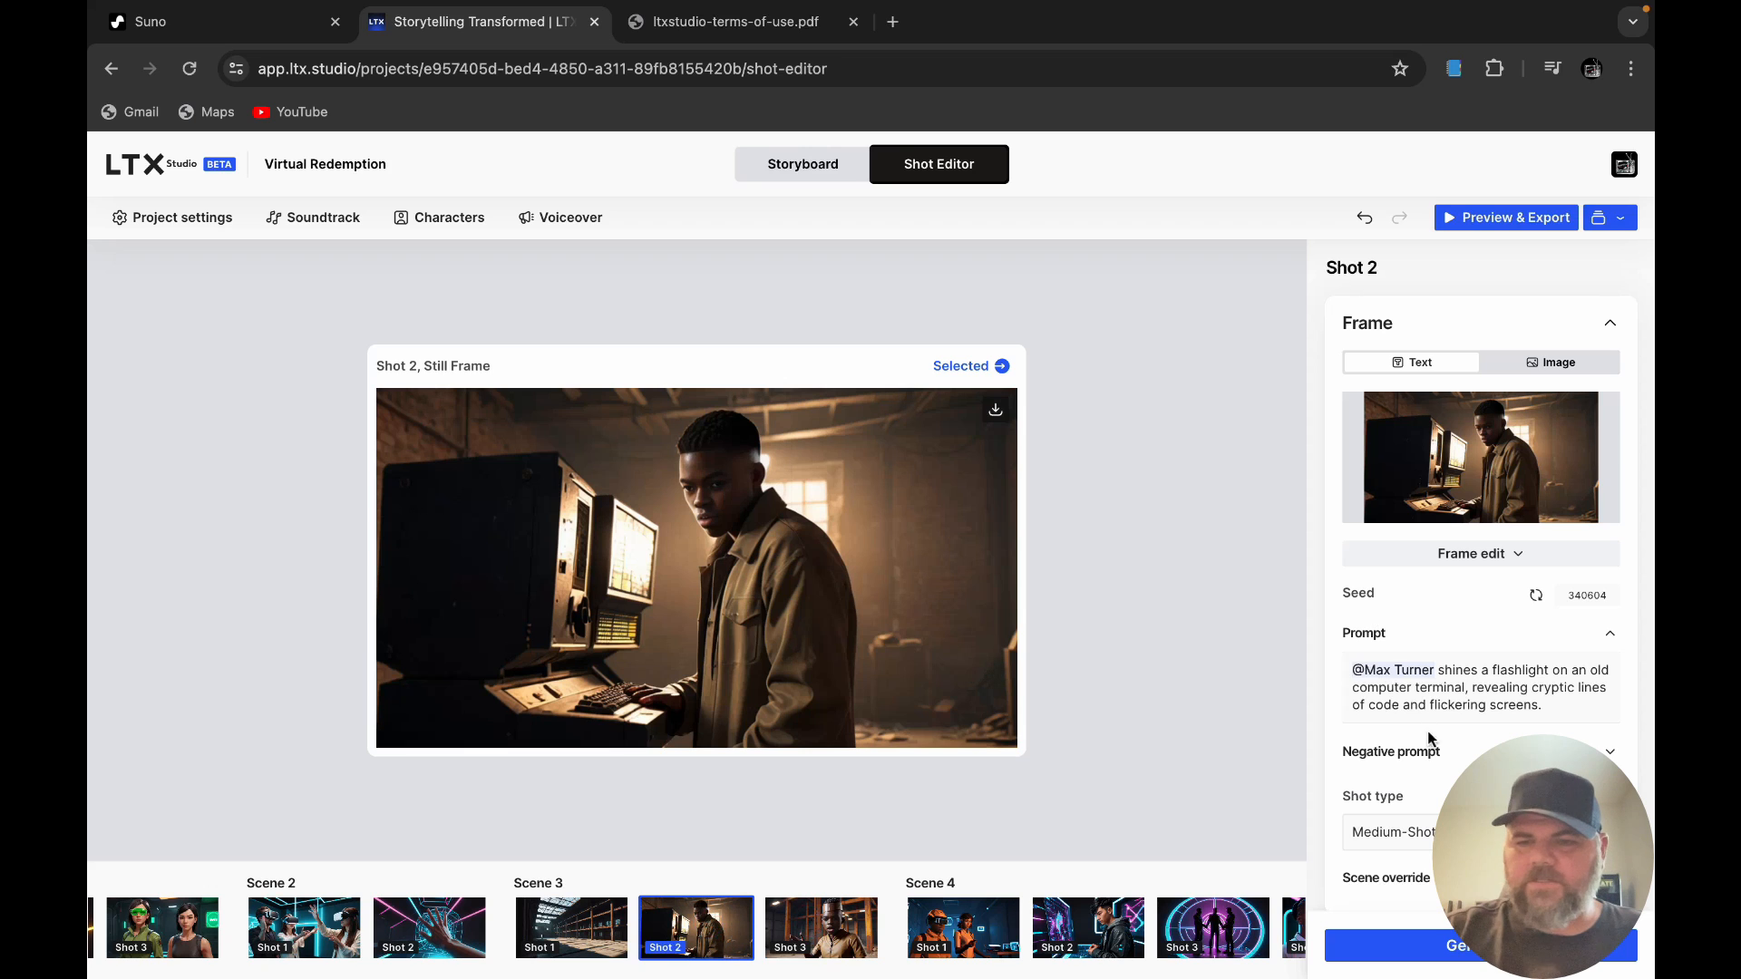
left_click(1536, 595)
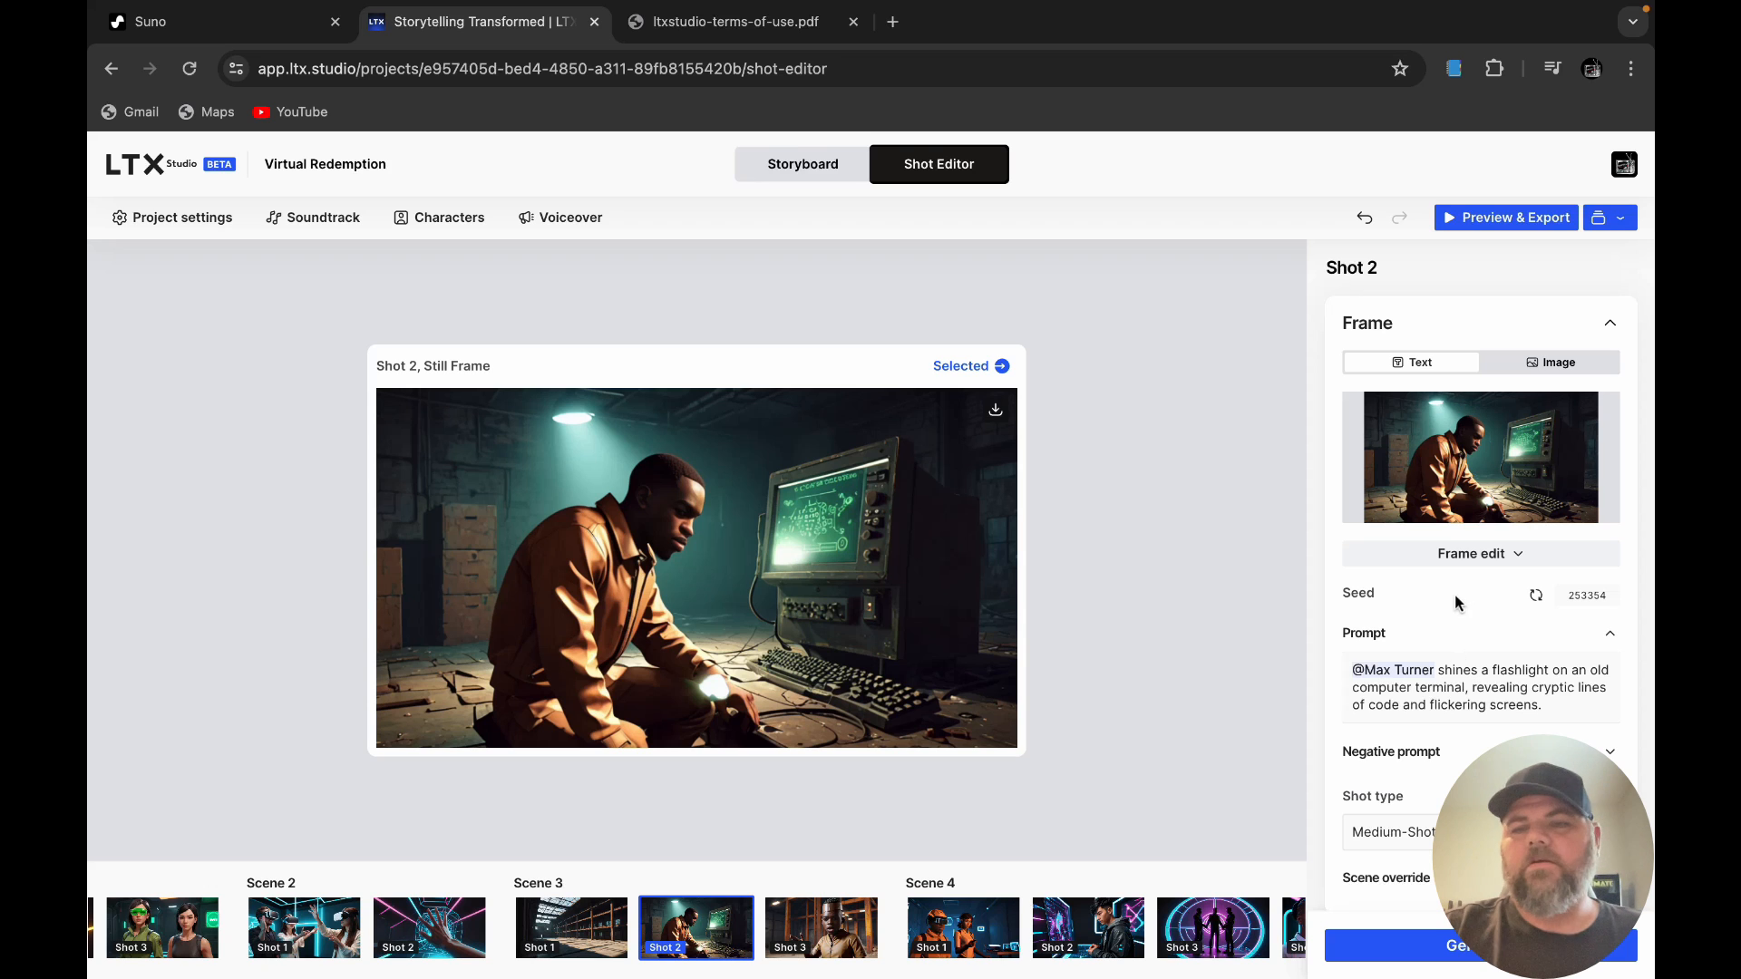
left_click(1534, 597)
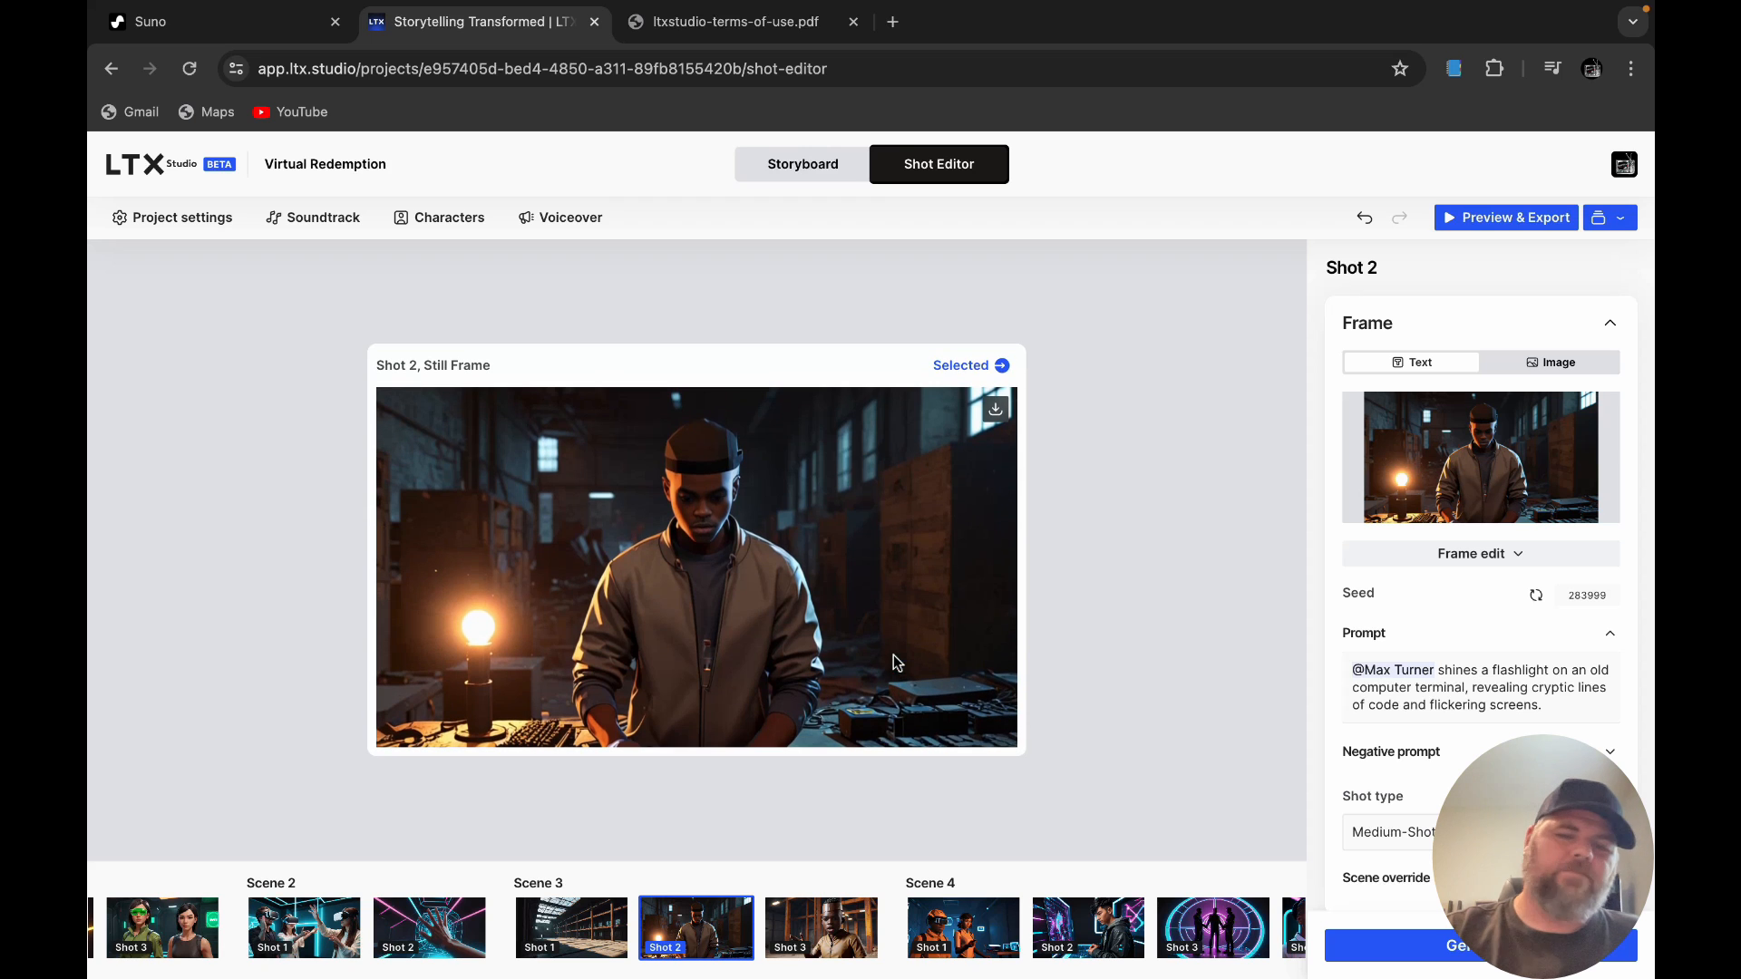
Step: View scene 4's shot 1 in the Shot Editor, and go back to the recent projects on the home page
left_click(967, 925)
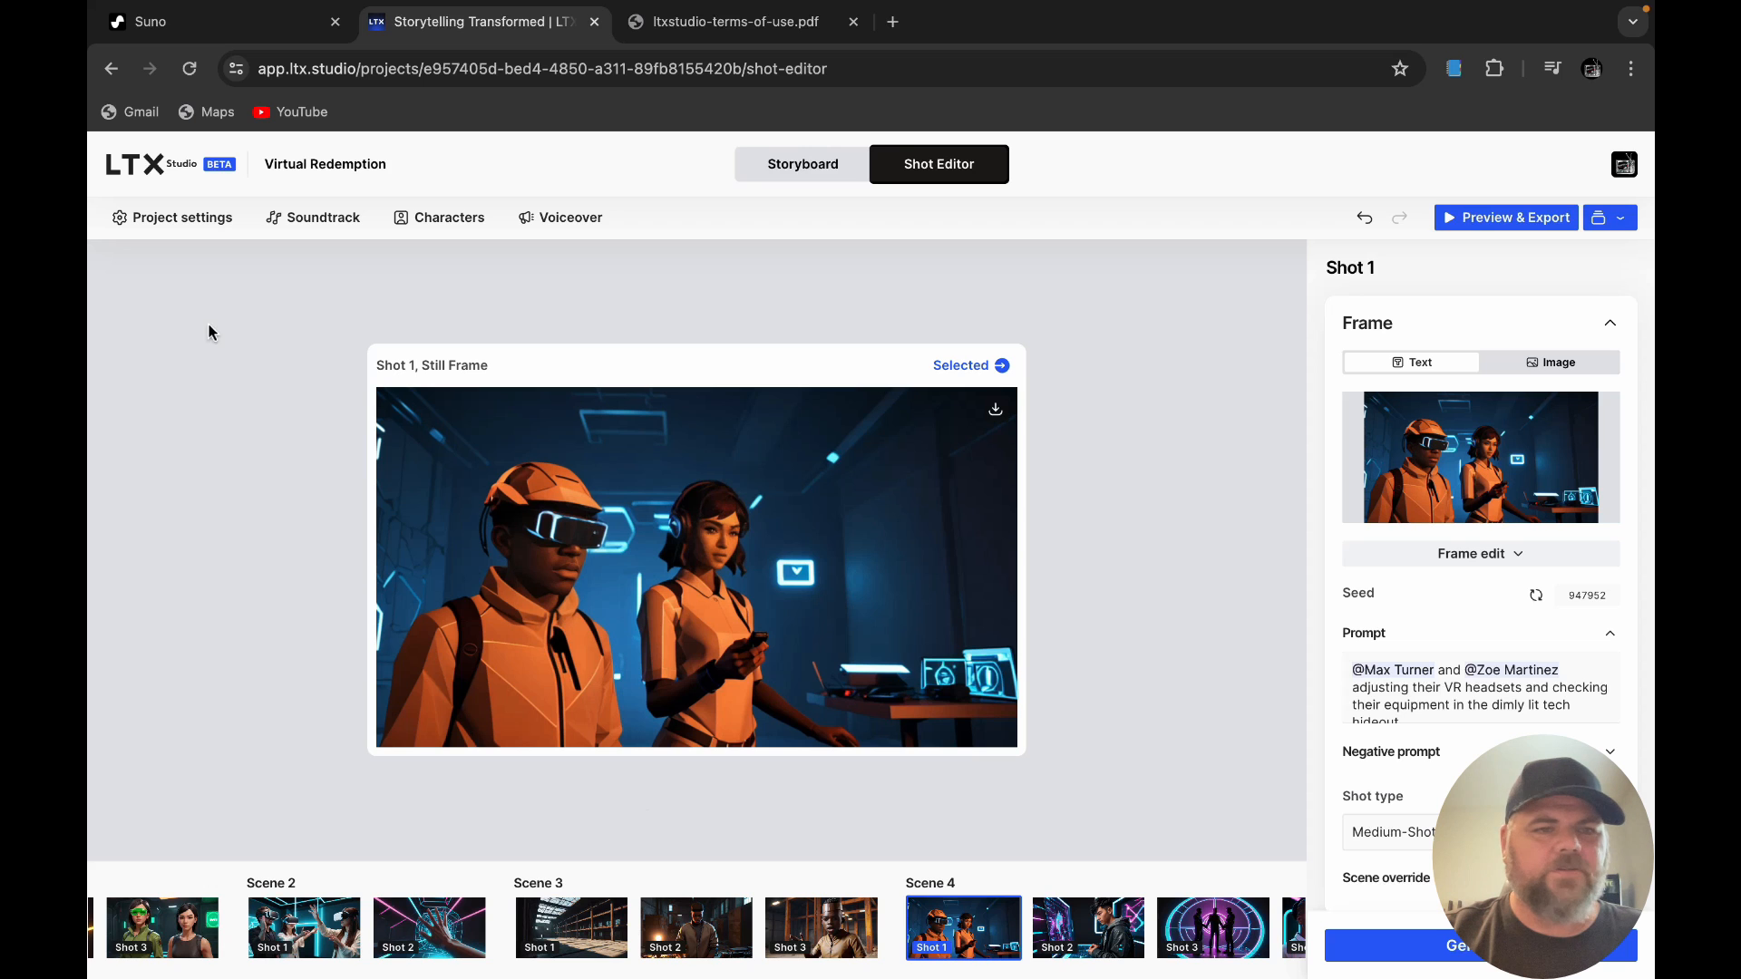
left_click(136, 172)
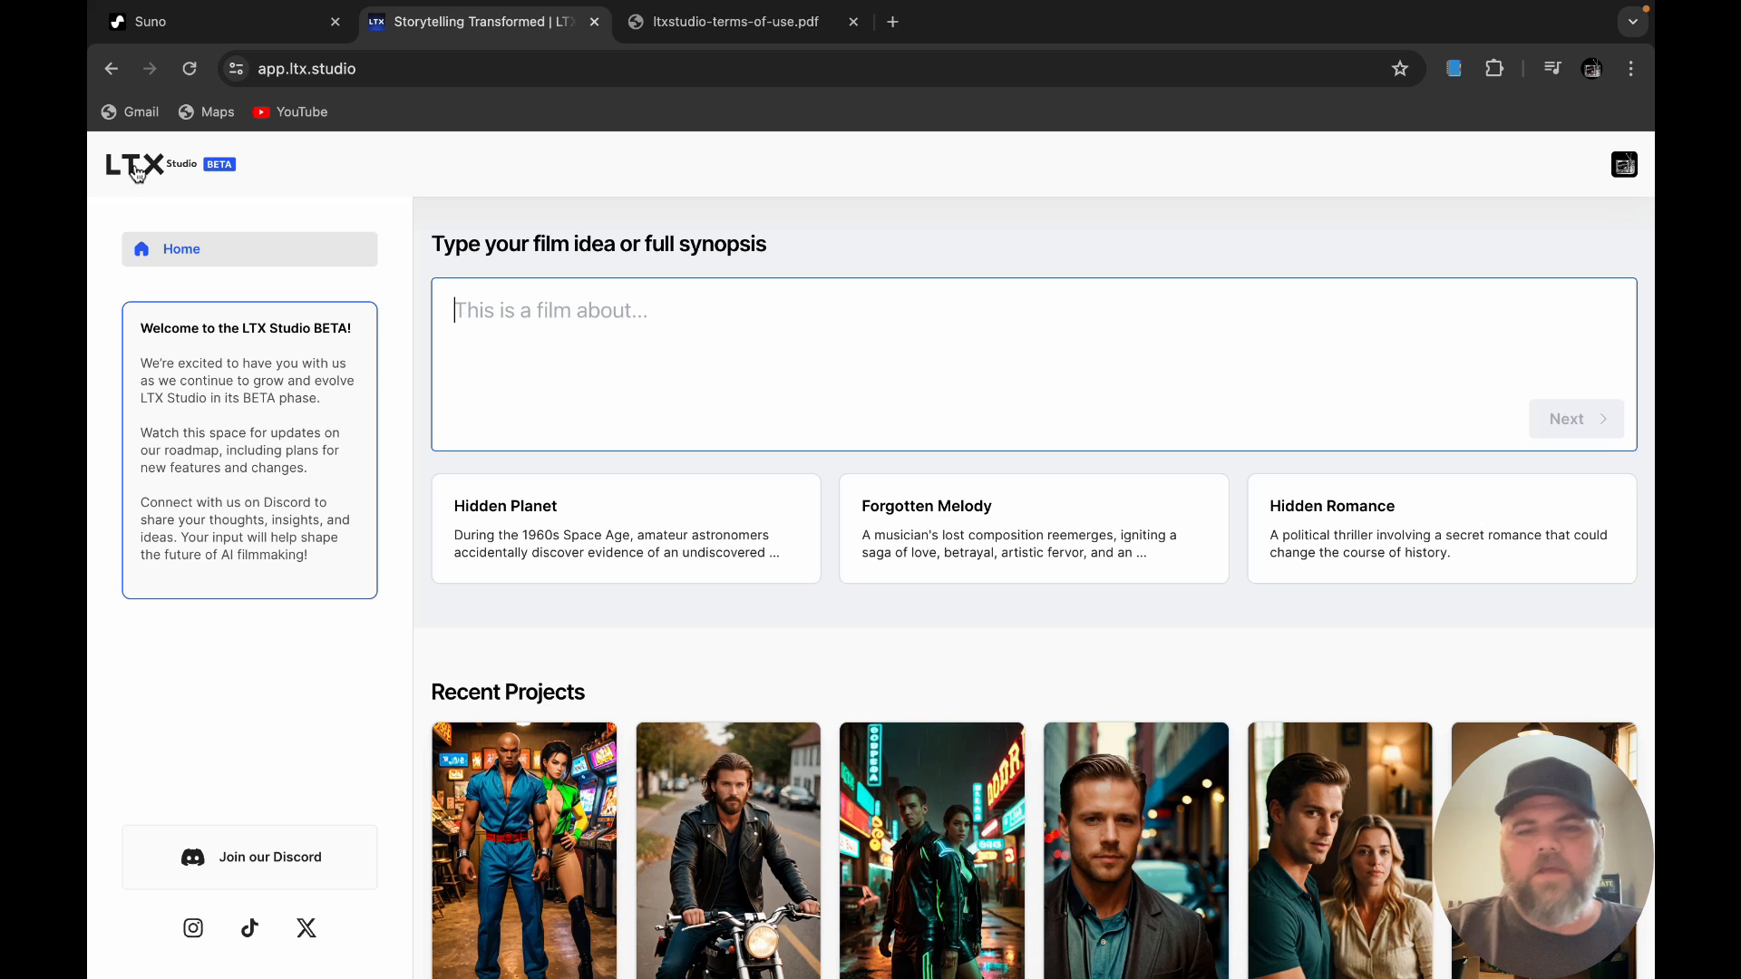
scroll(630, 656, "down", 5)
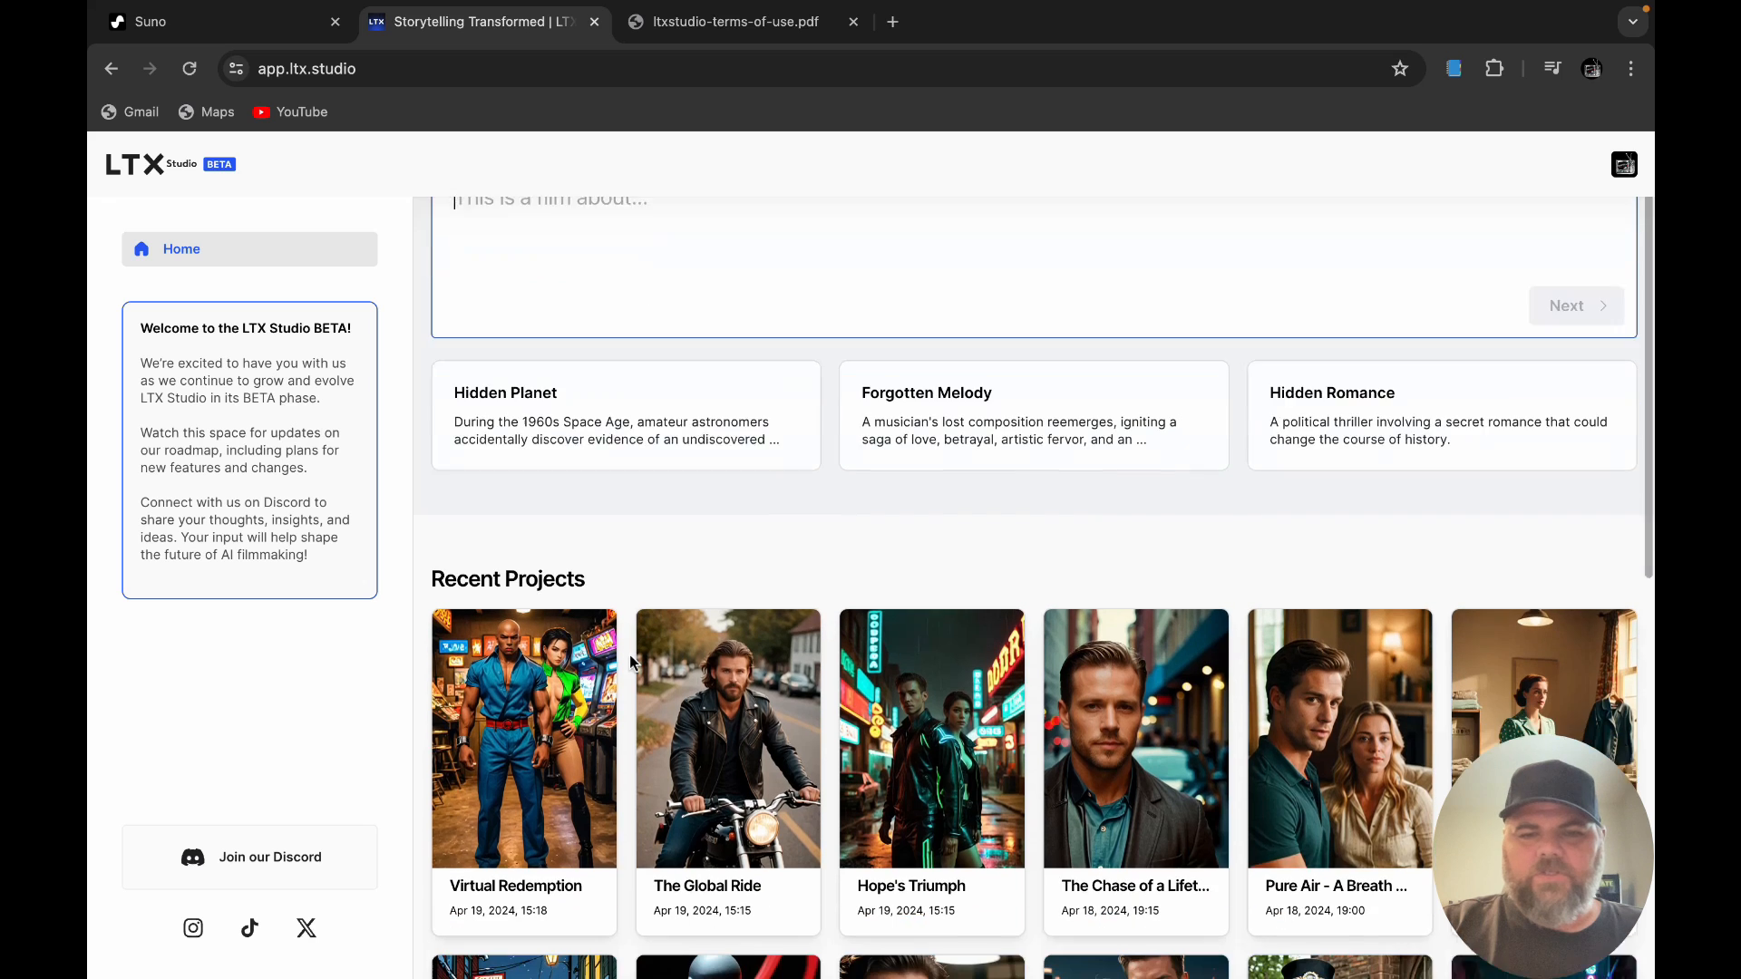
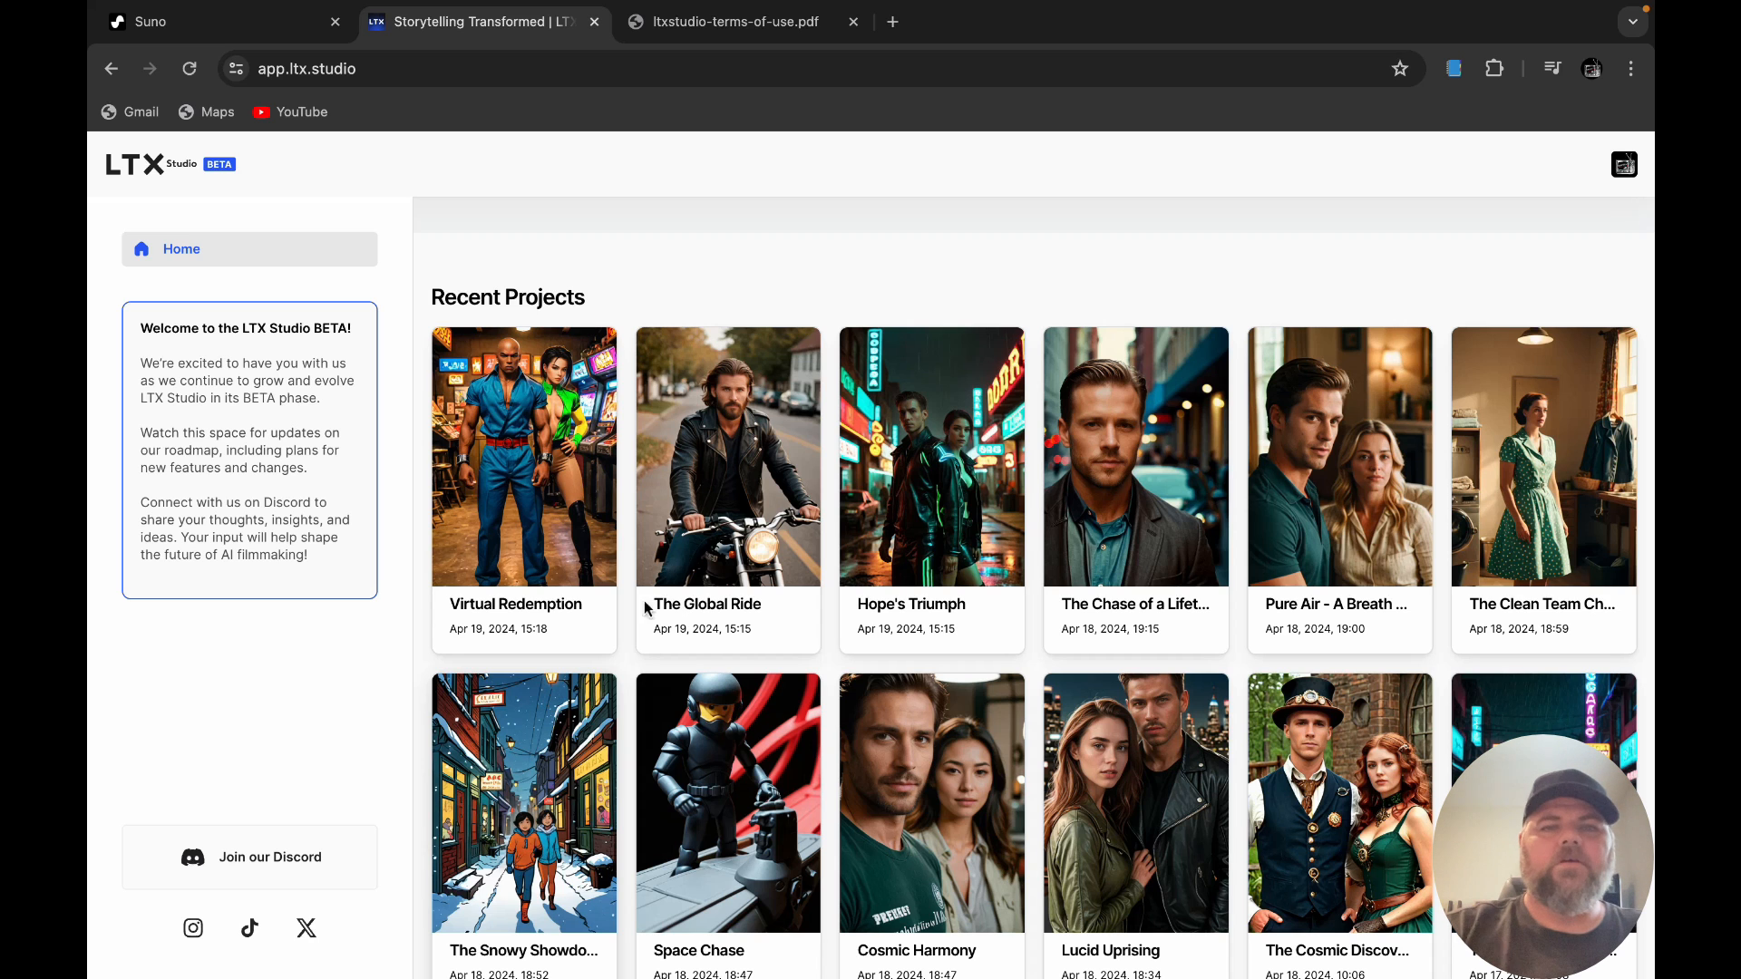
Step: Consult the Grant of Rights section in the ltxstudio-terms-of-use.pdf tab and return to the LTX Studio home page
left_click(796, 31)
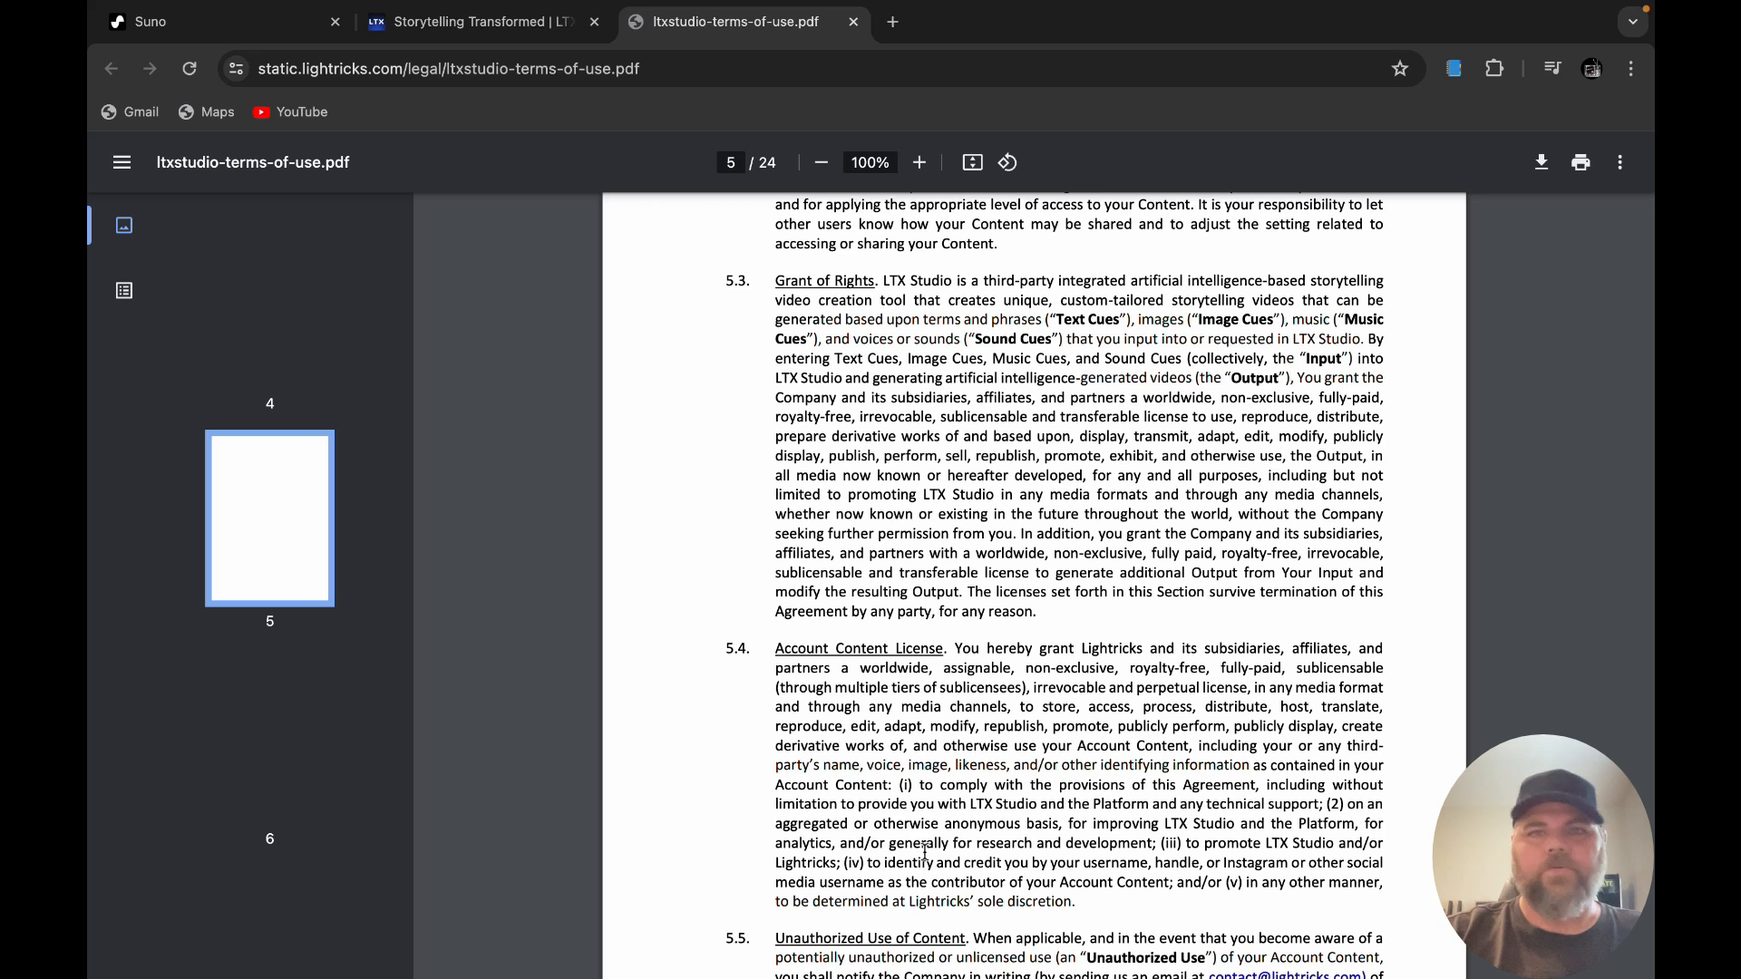
left_click(545, 29)
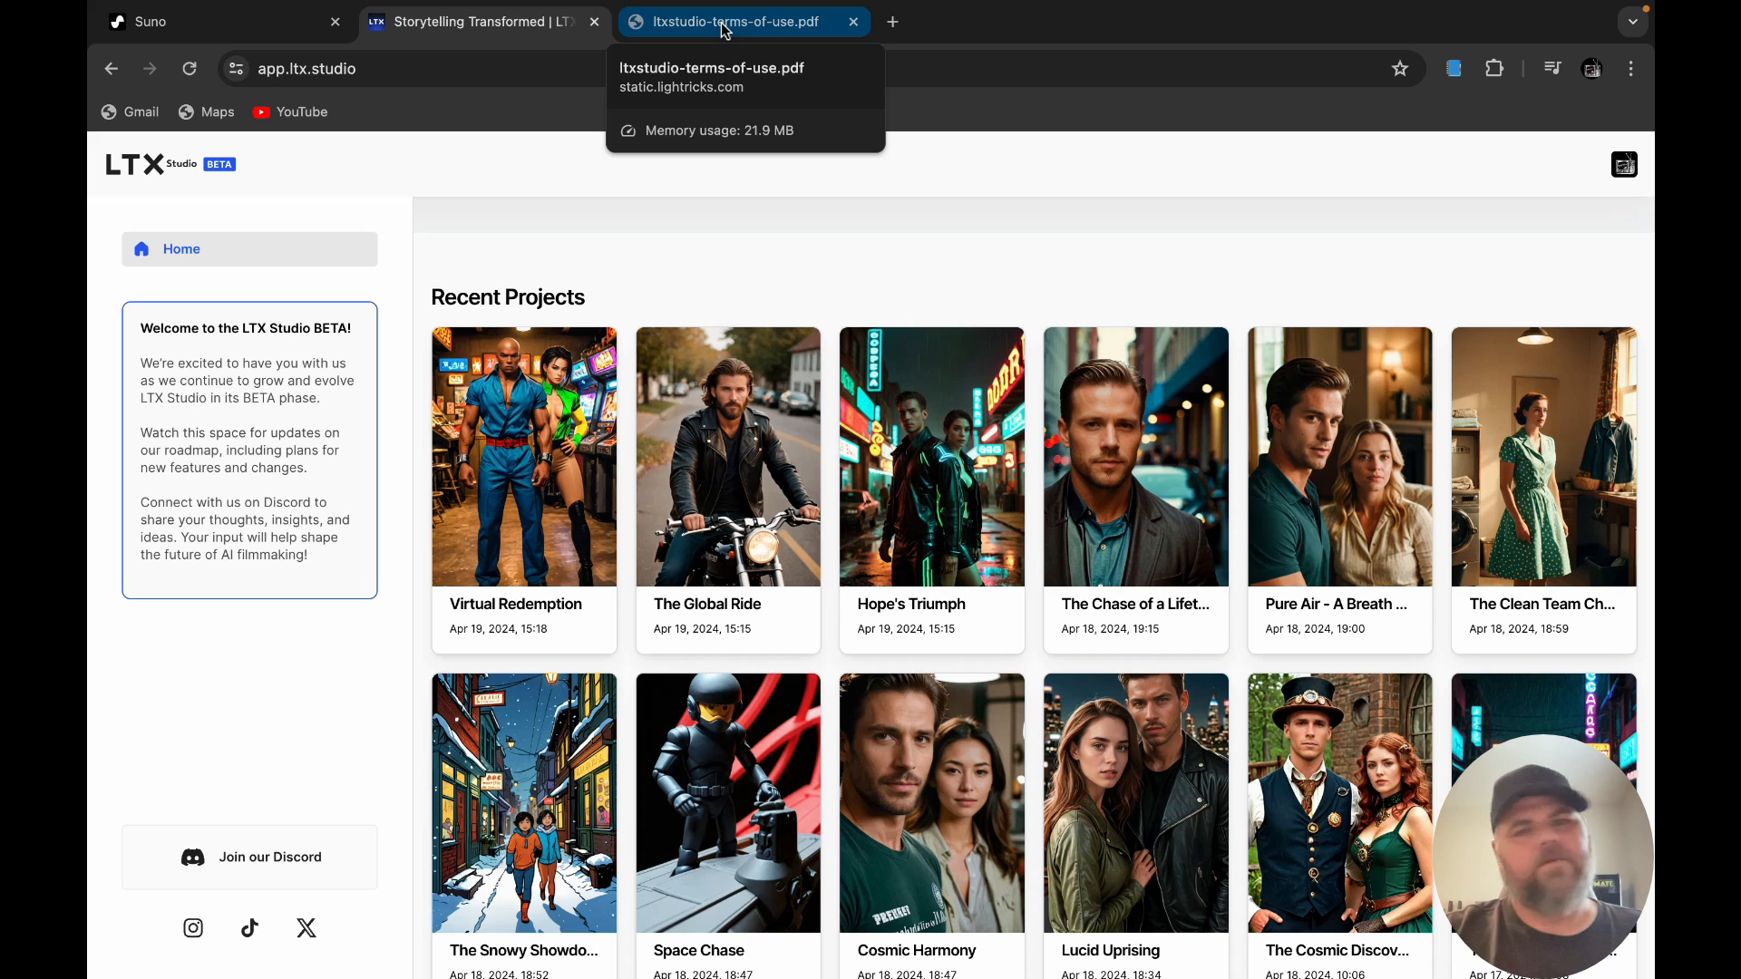
left_click(487, 29)
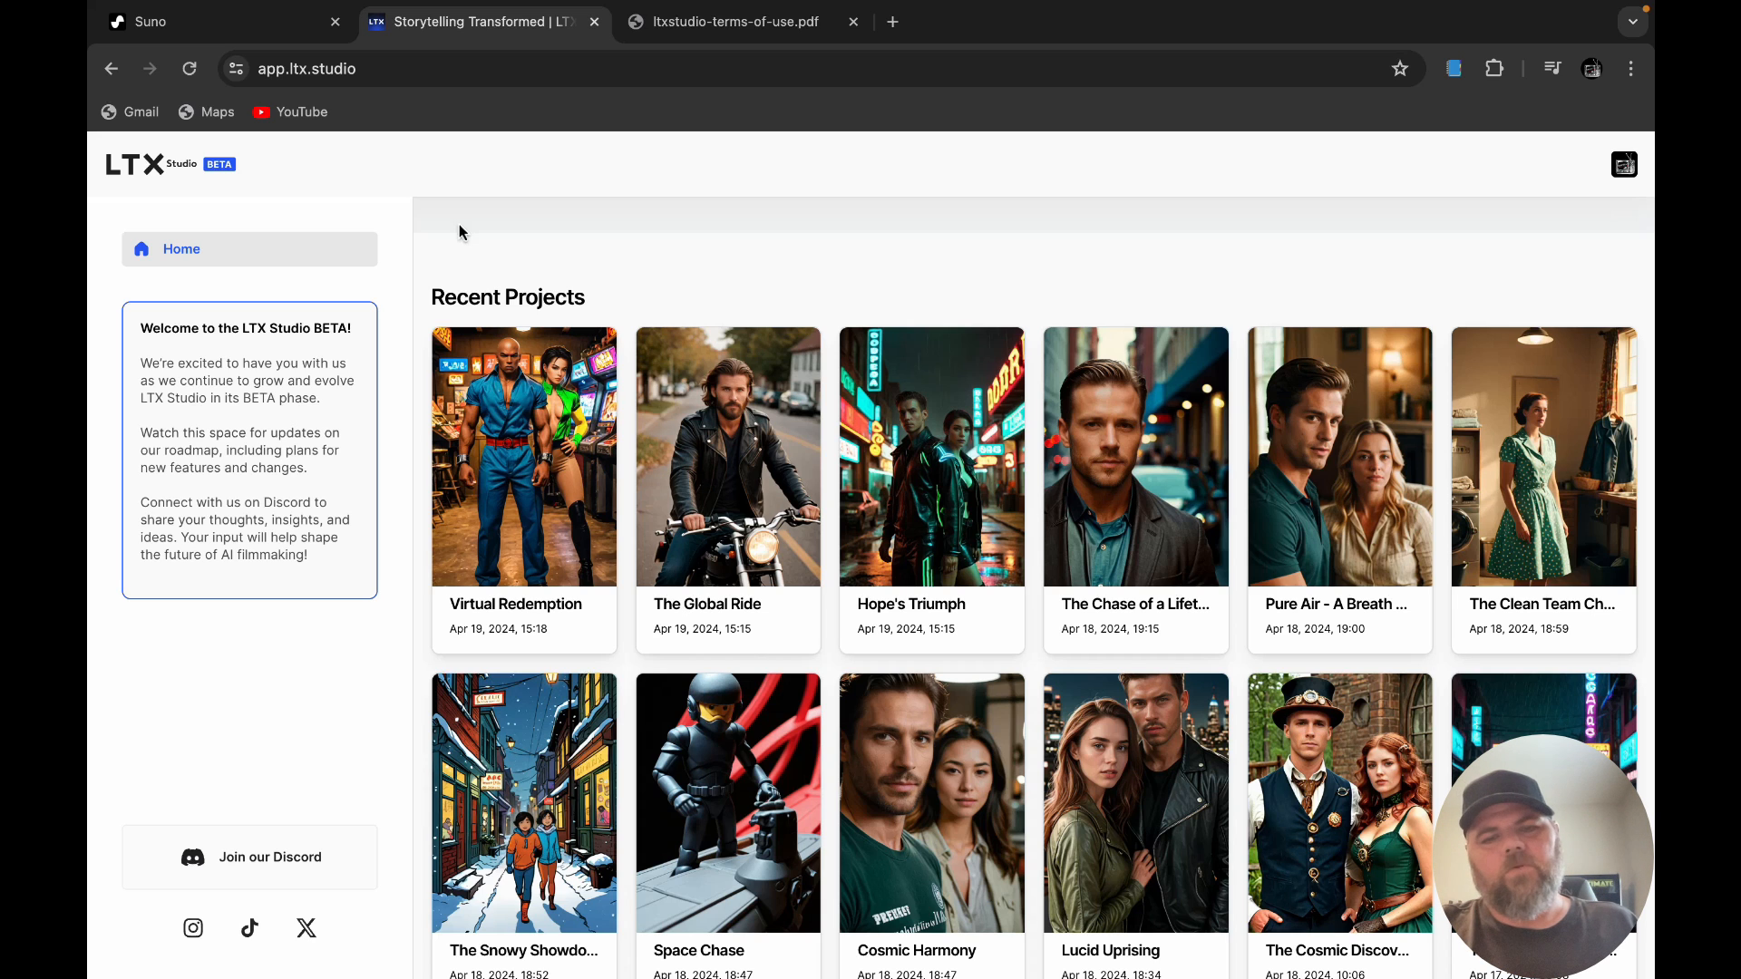
Step: Open The Snowy Showdown project and look through its storyboard from scene 1 to scene 4, returning to scene 2
left_click(487, 801)
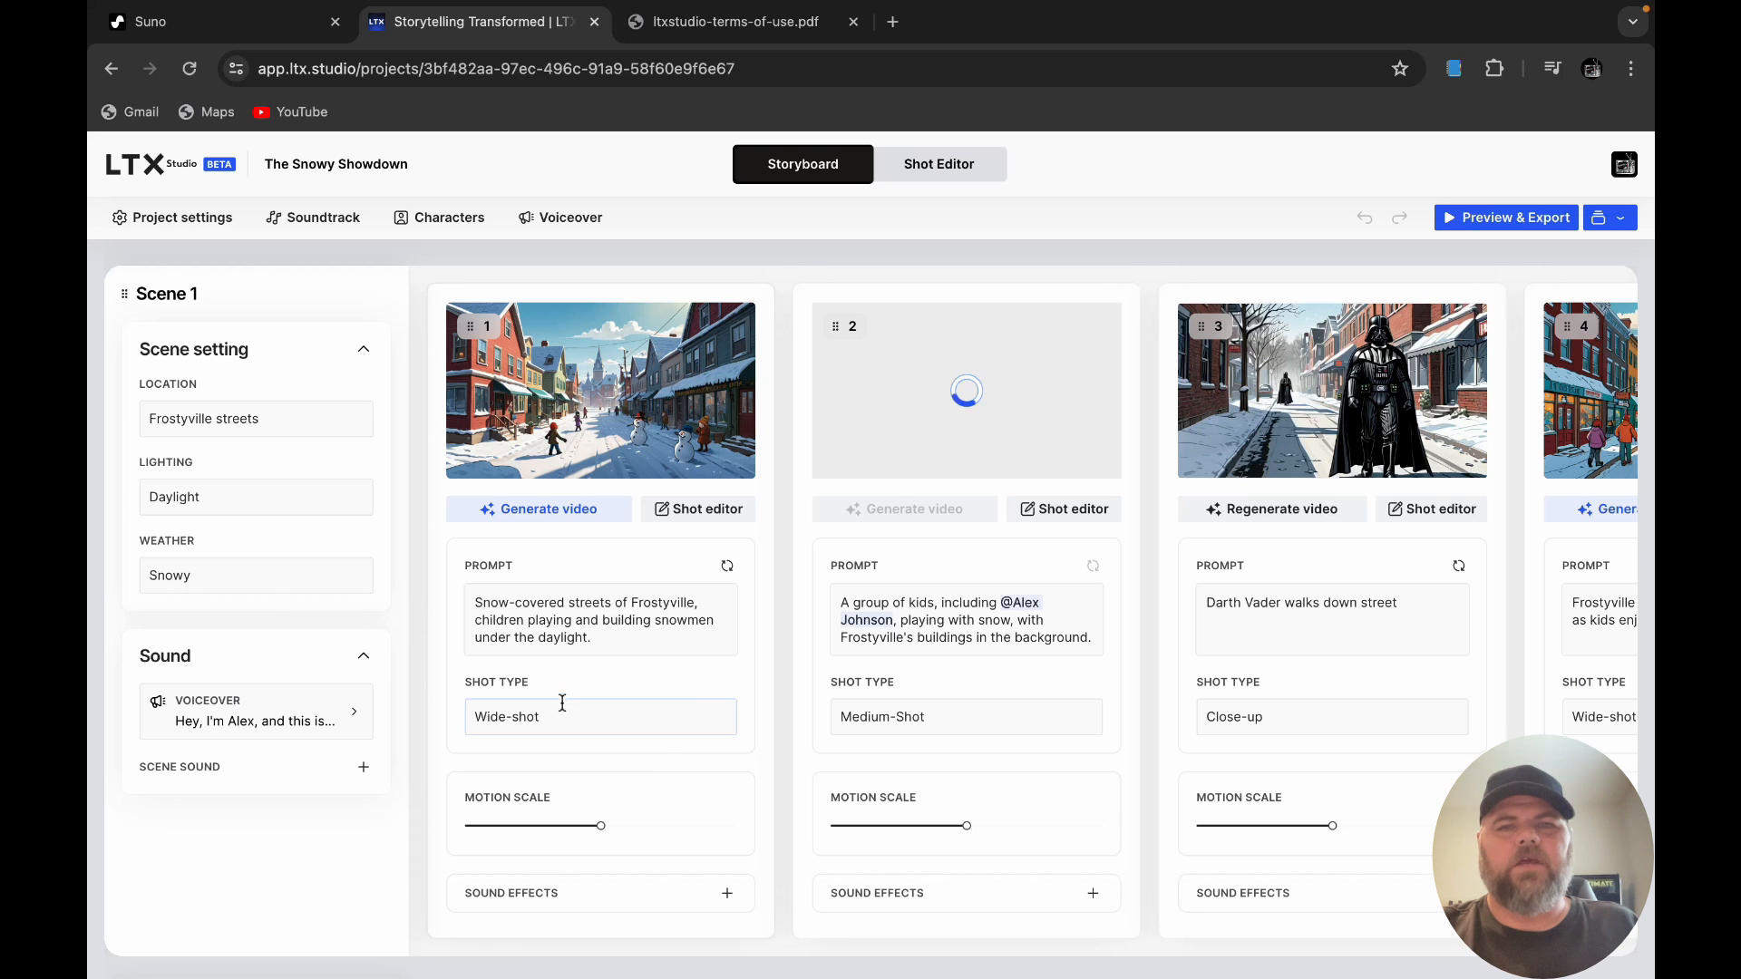
scroll(562, 702, "down", 15)
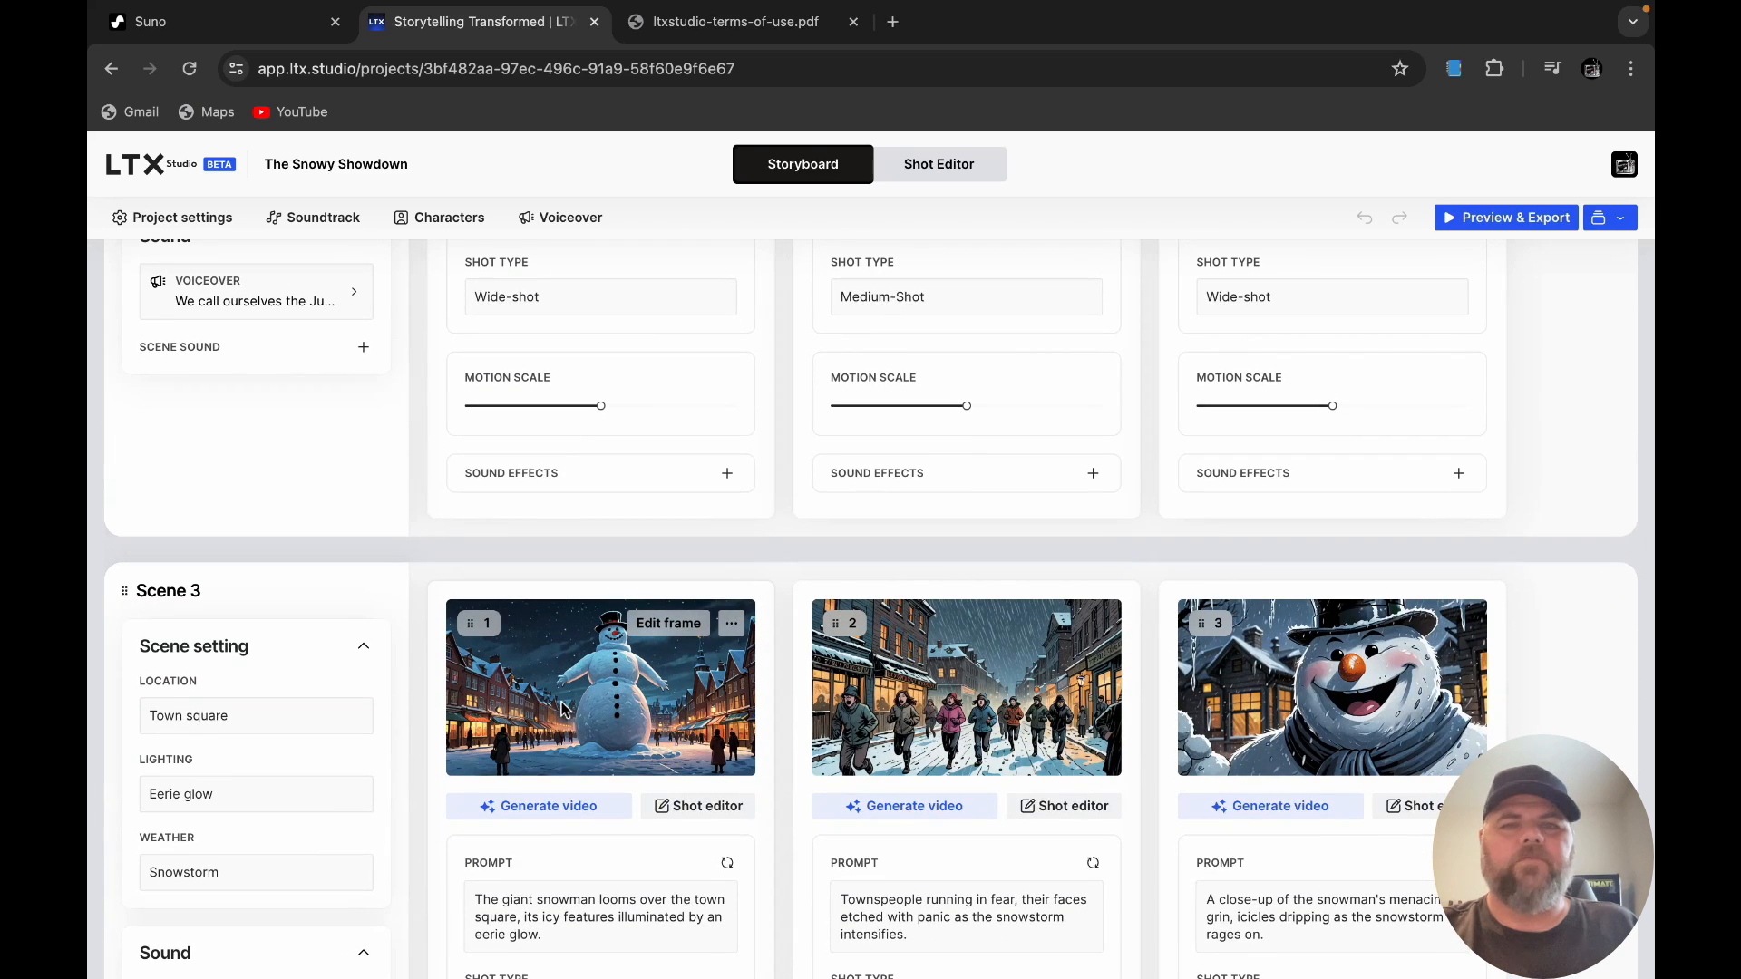
scroll(563, 708, "down", 4)
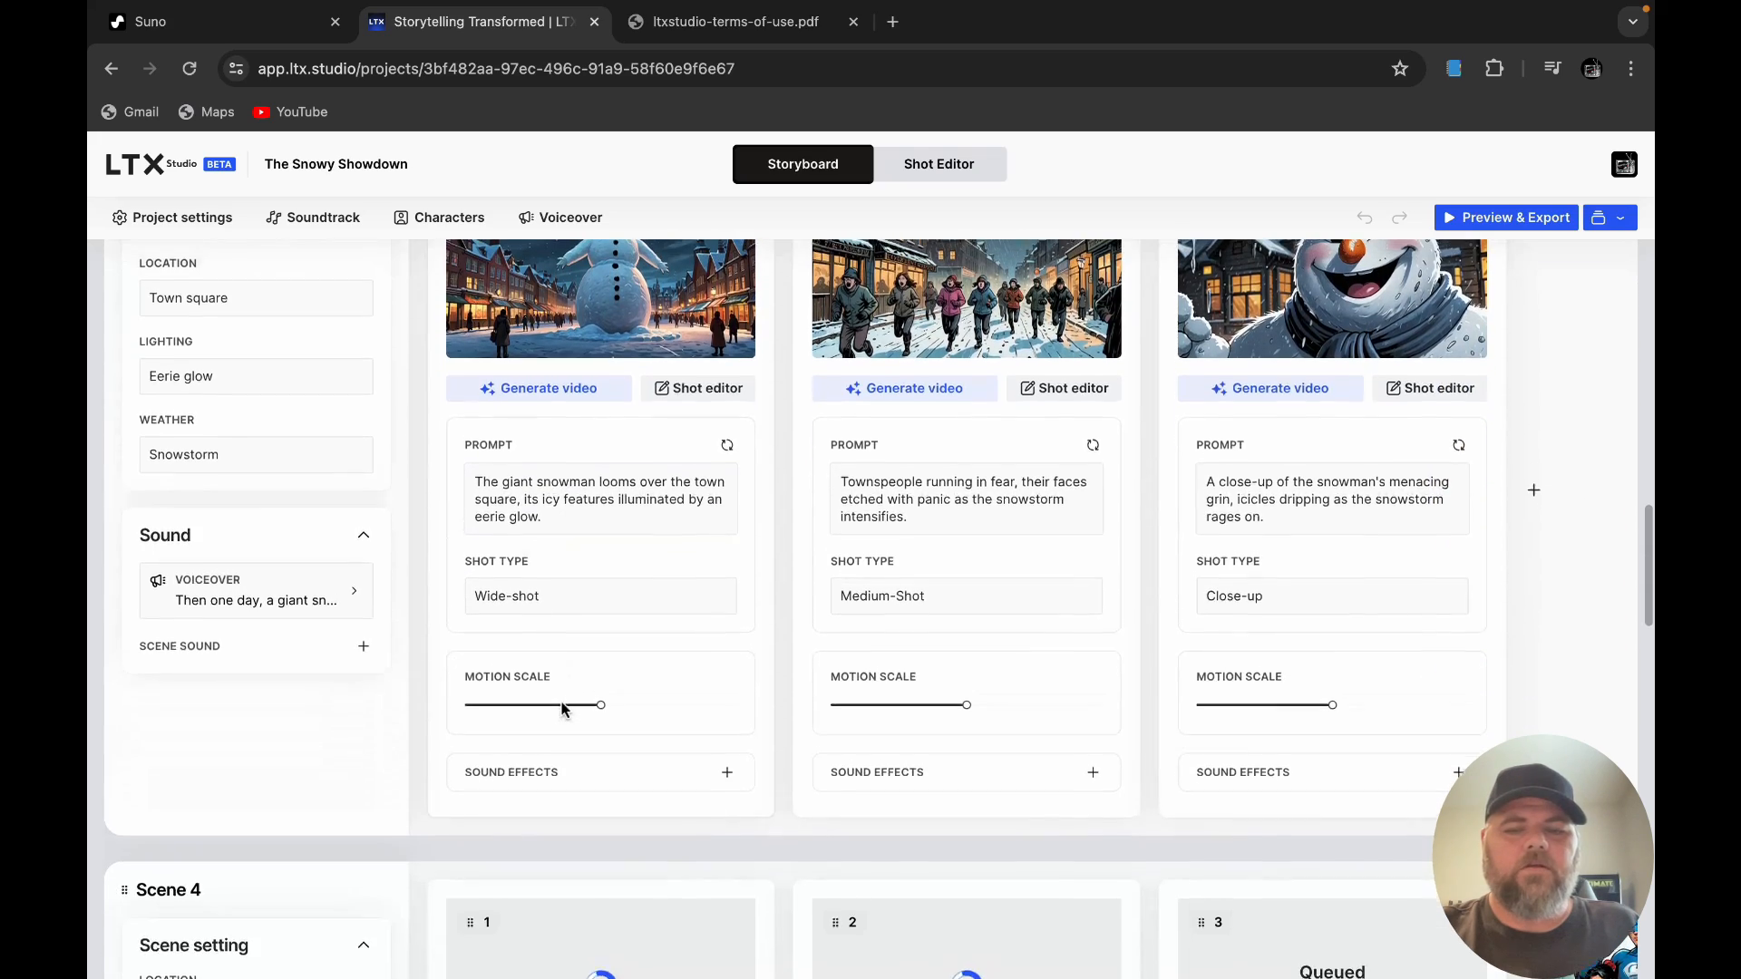
scroll(562, 708, "up", 3)
scroll(562, 705, "up", 5)
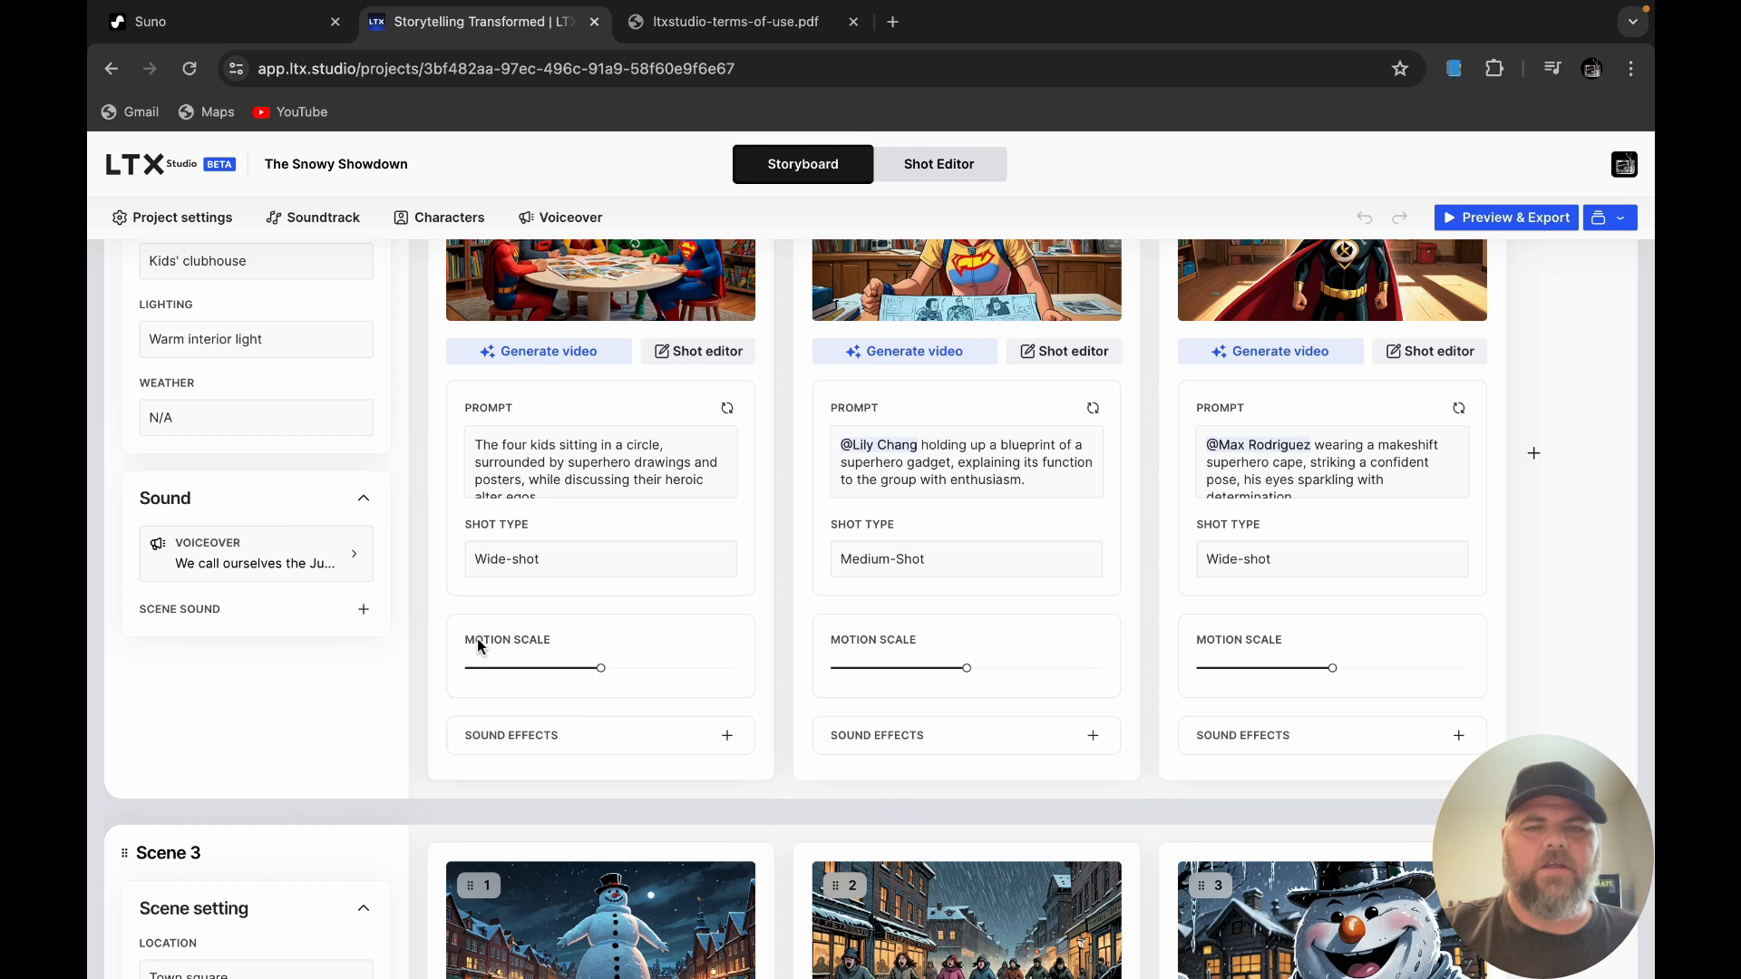
scroll(765, 548, "up", 2)
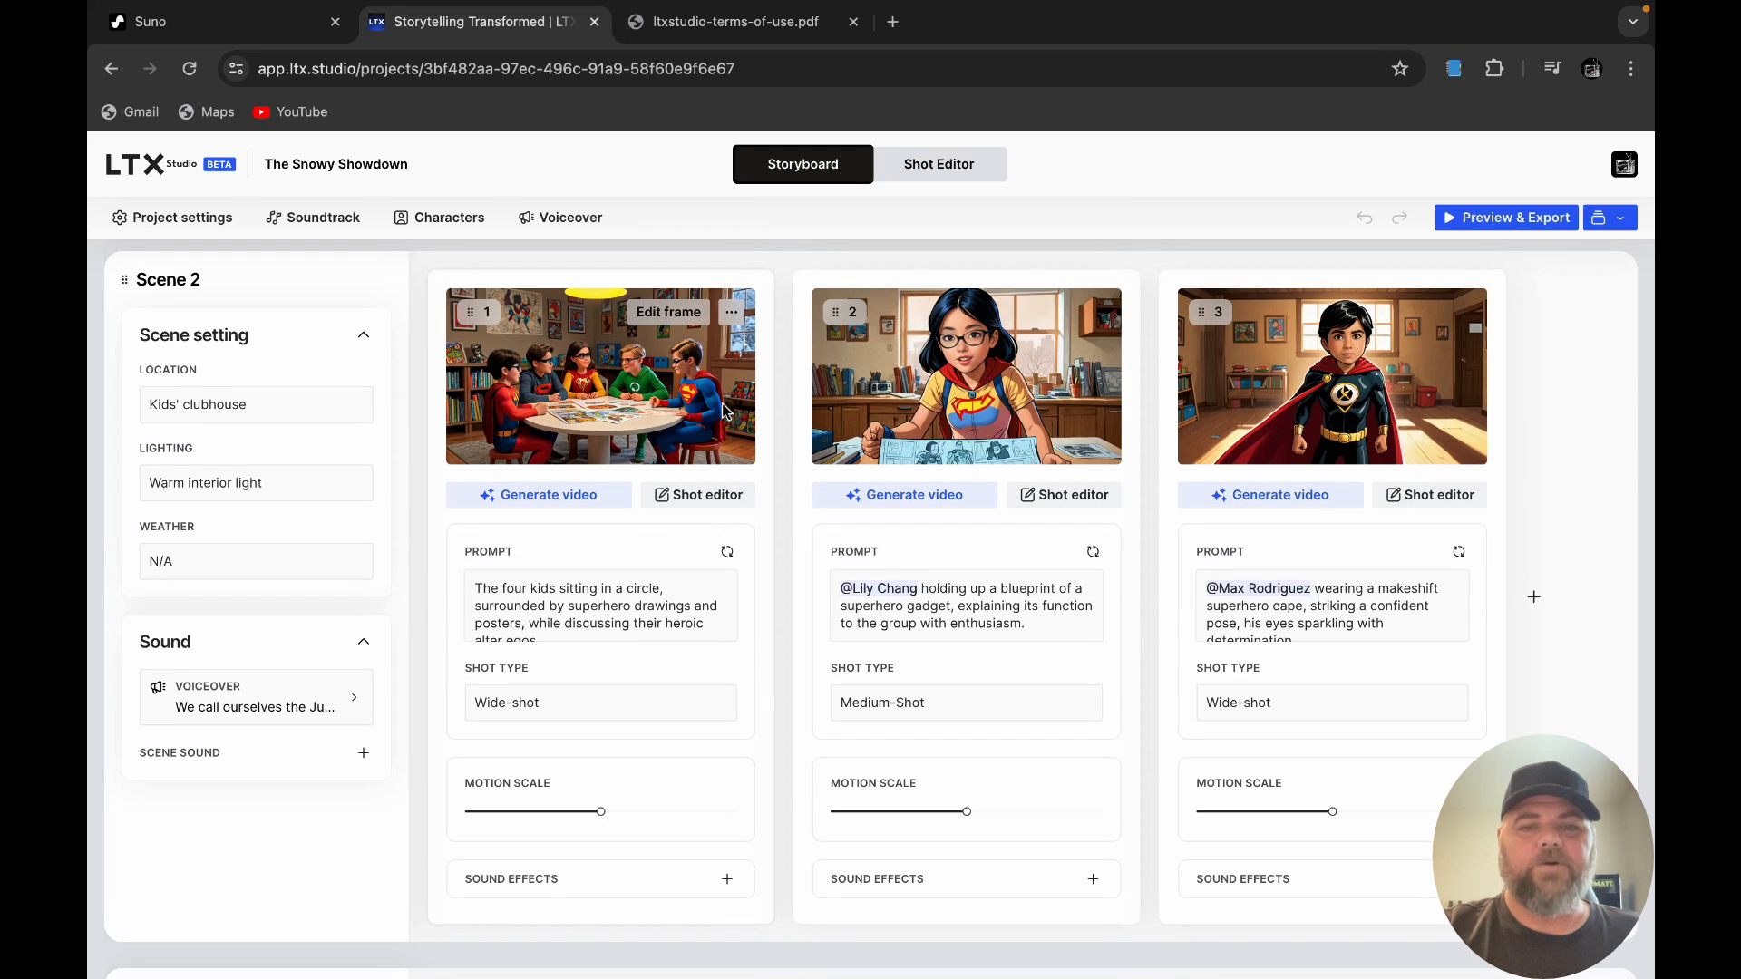
Step: Open scene 2's shot 1 in the Shot Editor, review the project's character casting, and look along the shot timeline to scene 4
left_click(710, 495)
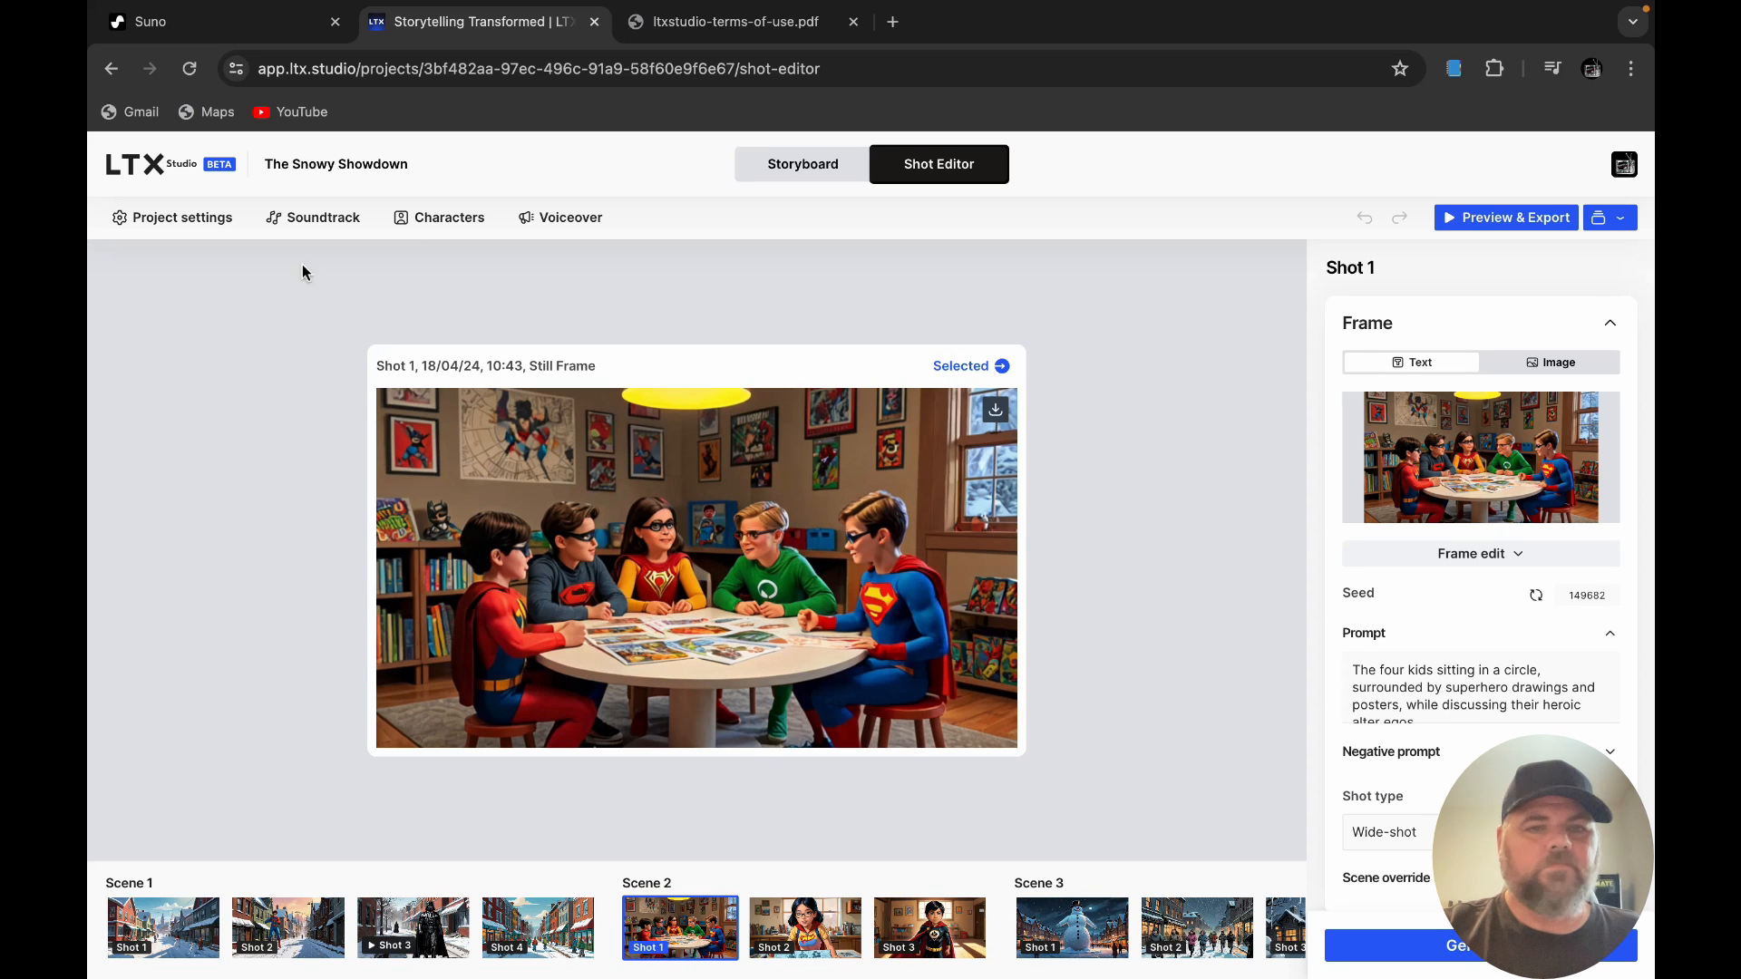
left_click(468, 218)
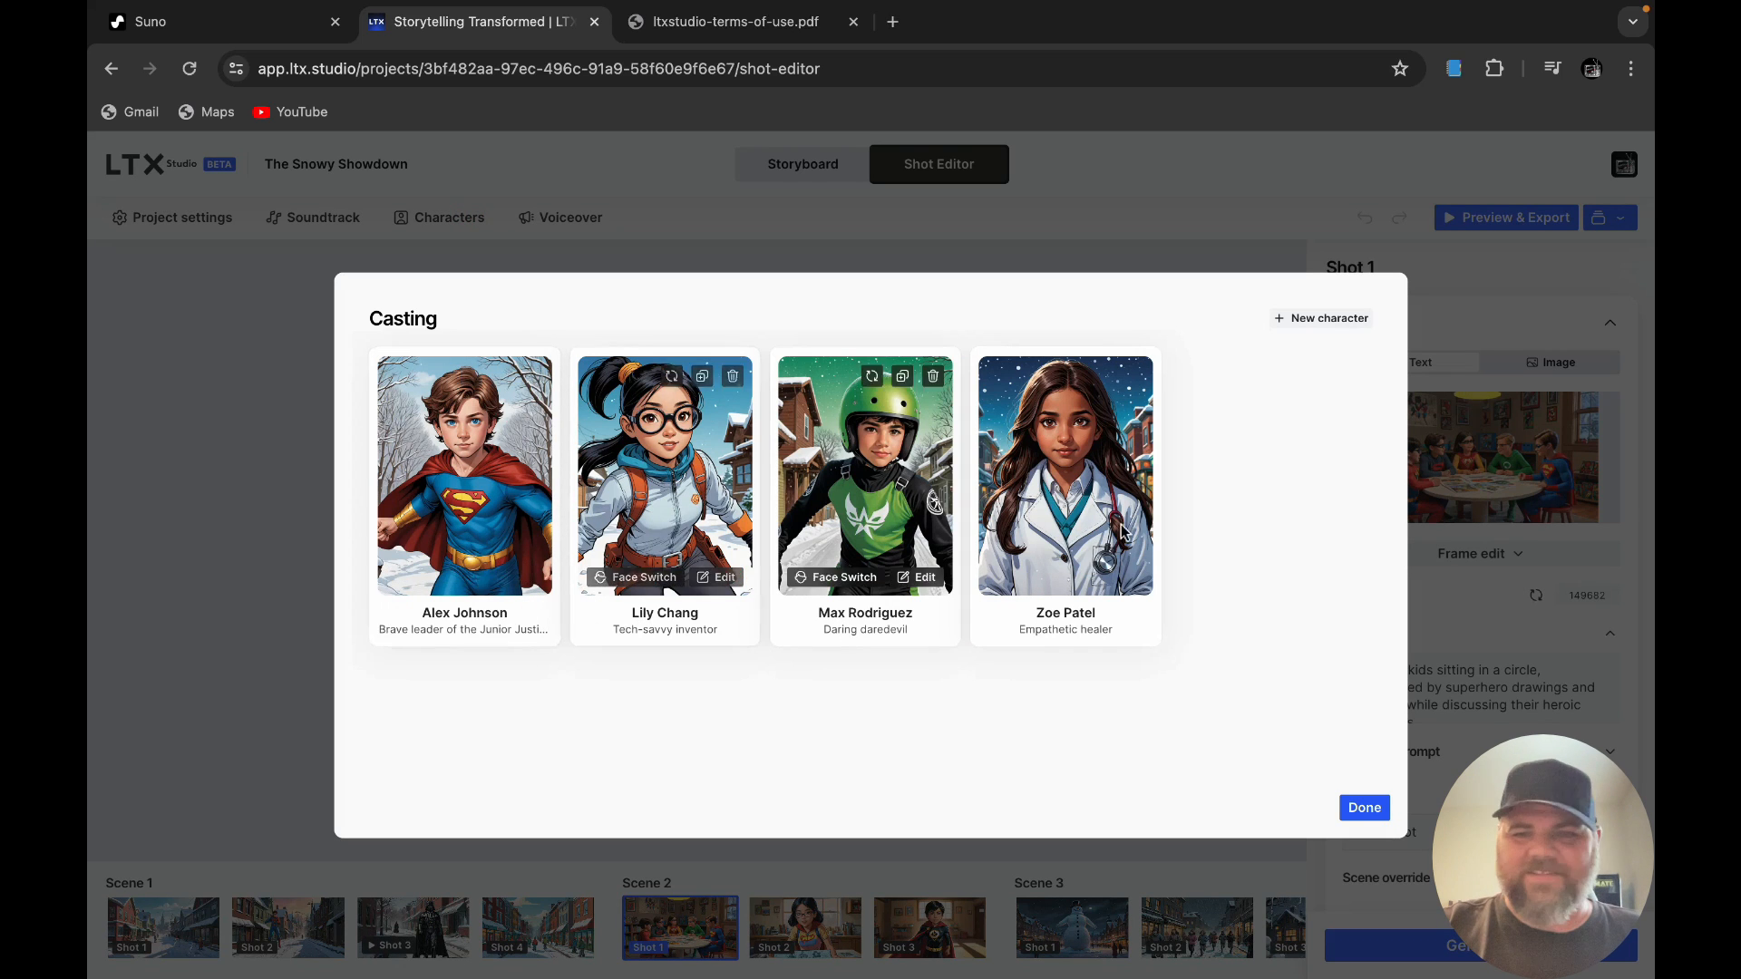
left_click(1350, 799)
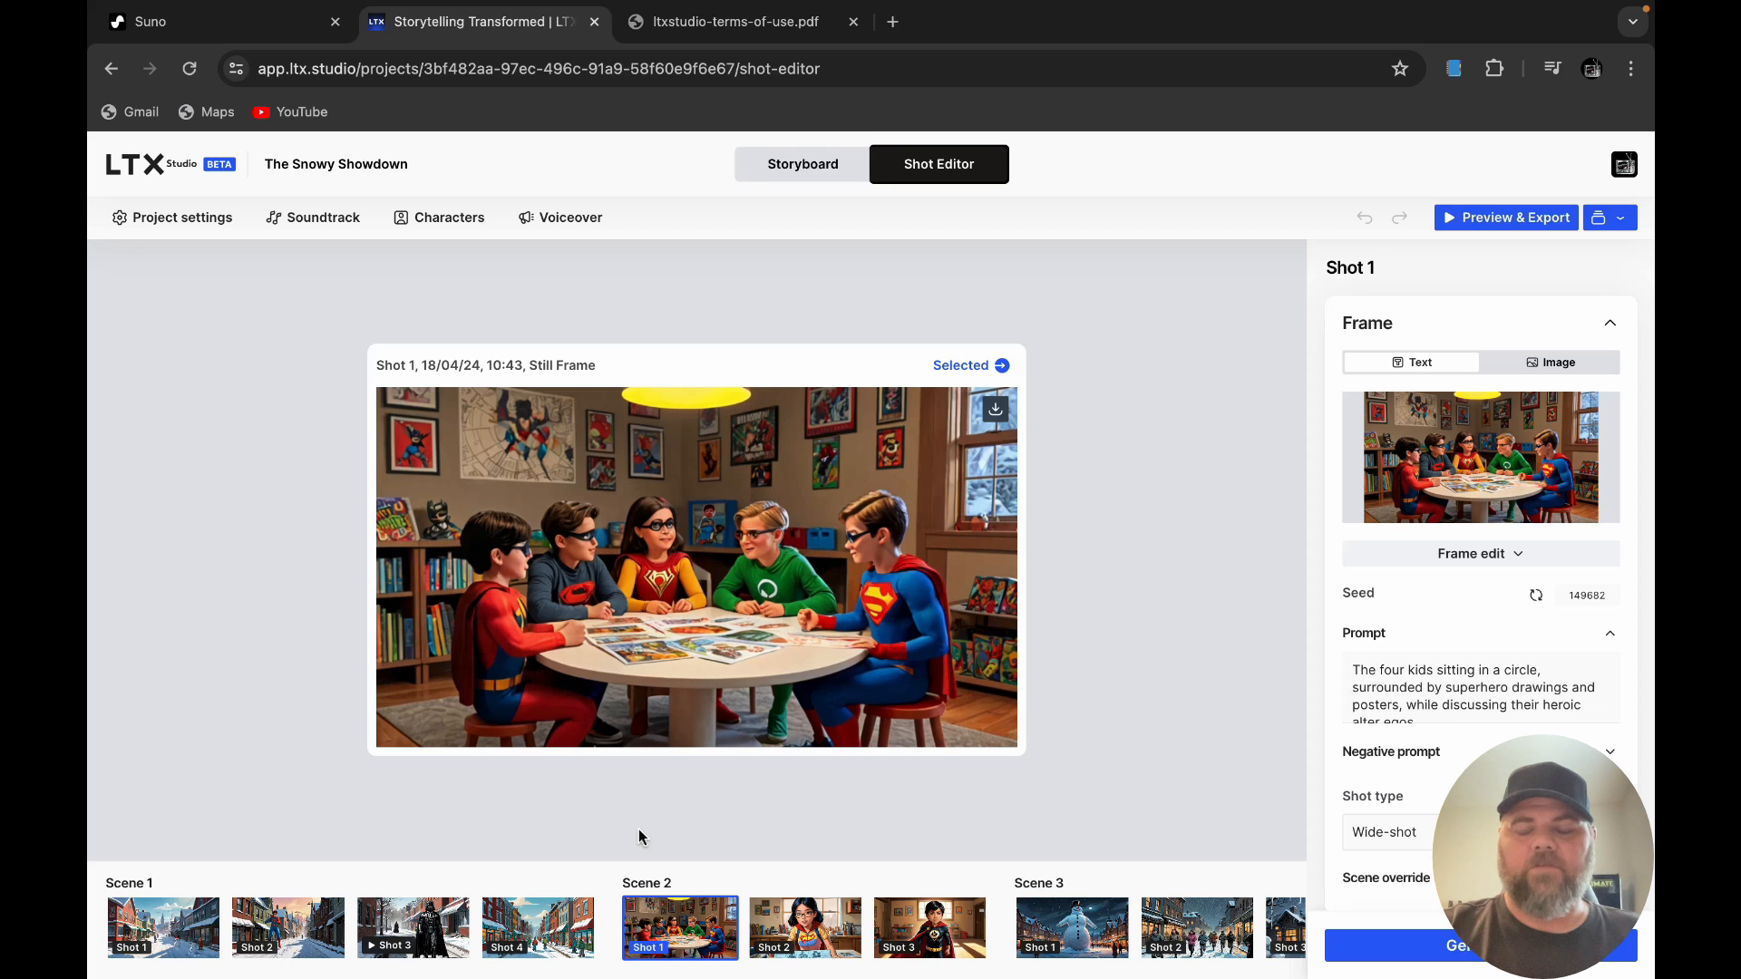
scroll(1065, 916, "right", 7)
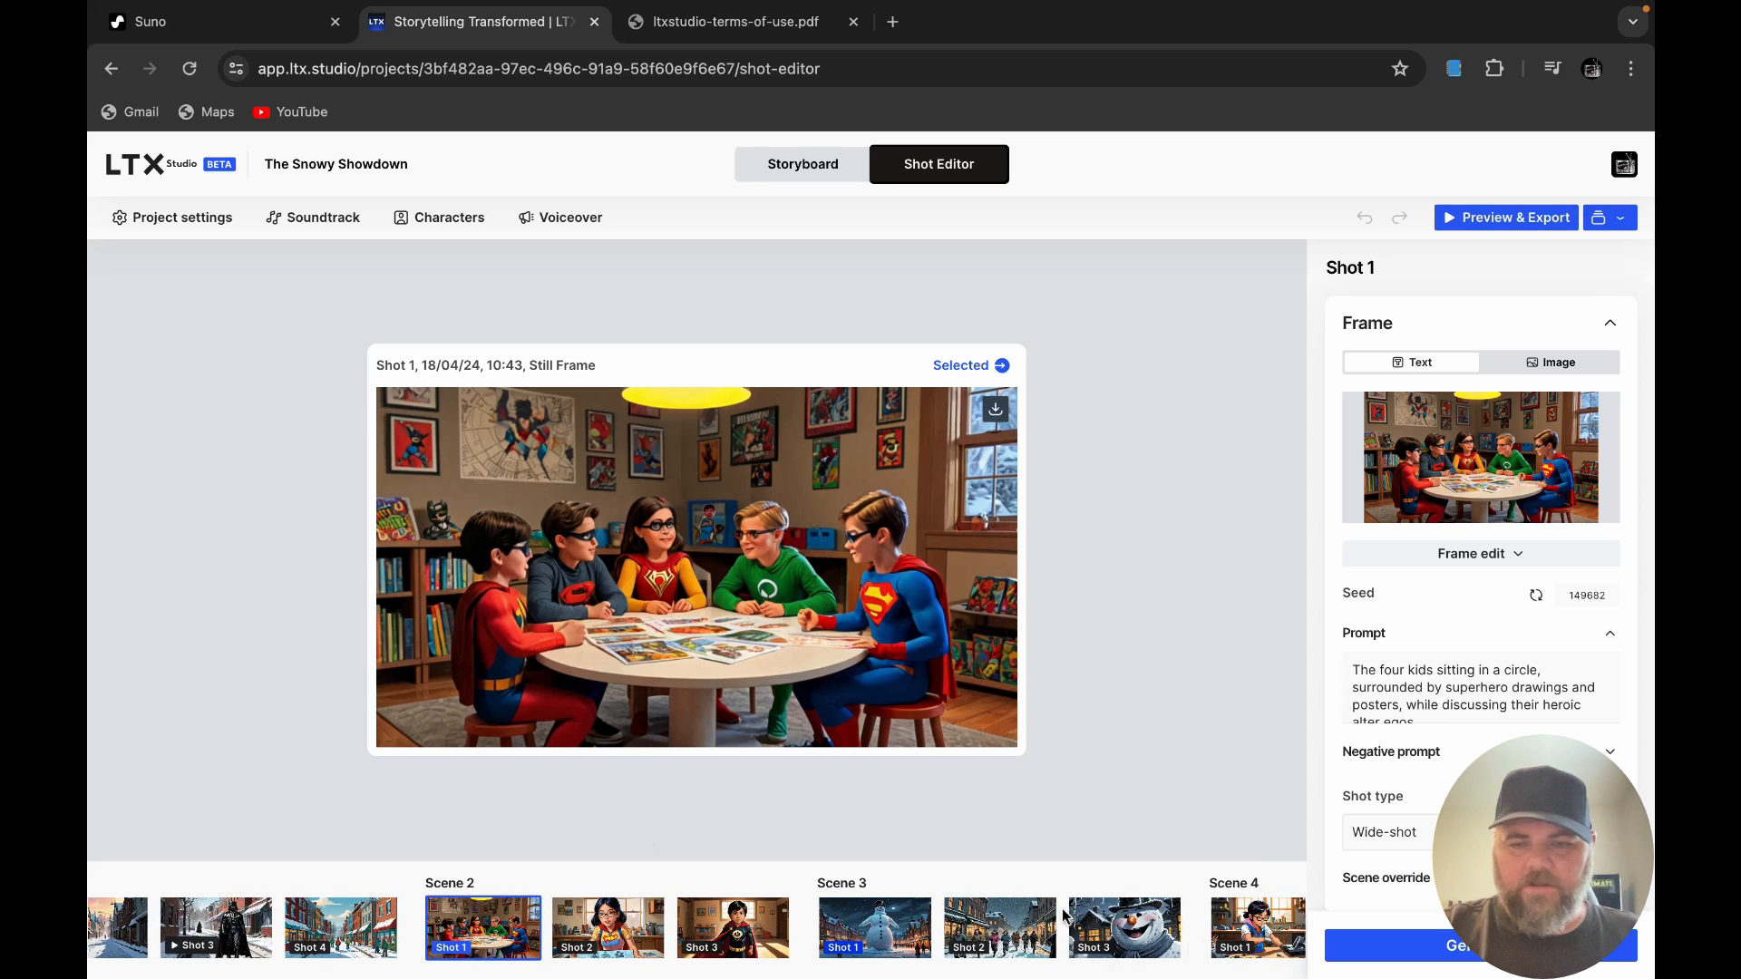
Step: Open scene 4's shot 4 in the Shot Editor and read the prompt behind its selected still frame
scroll(1066, 916, "right", 3)
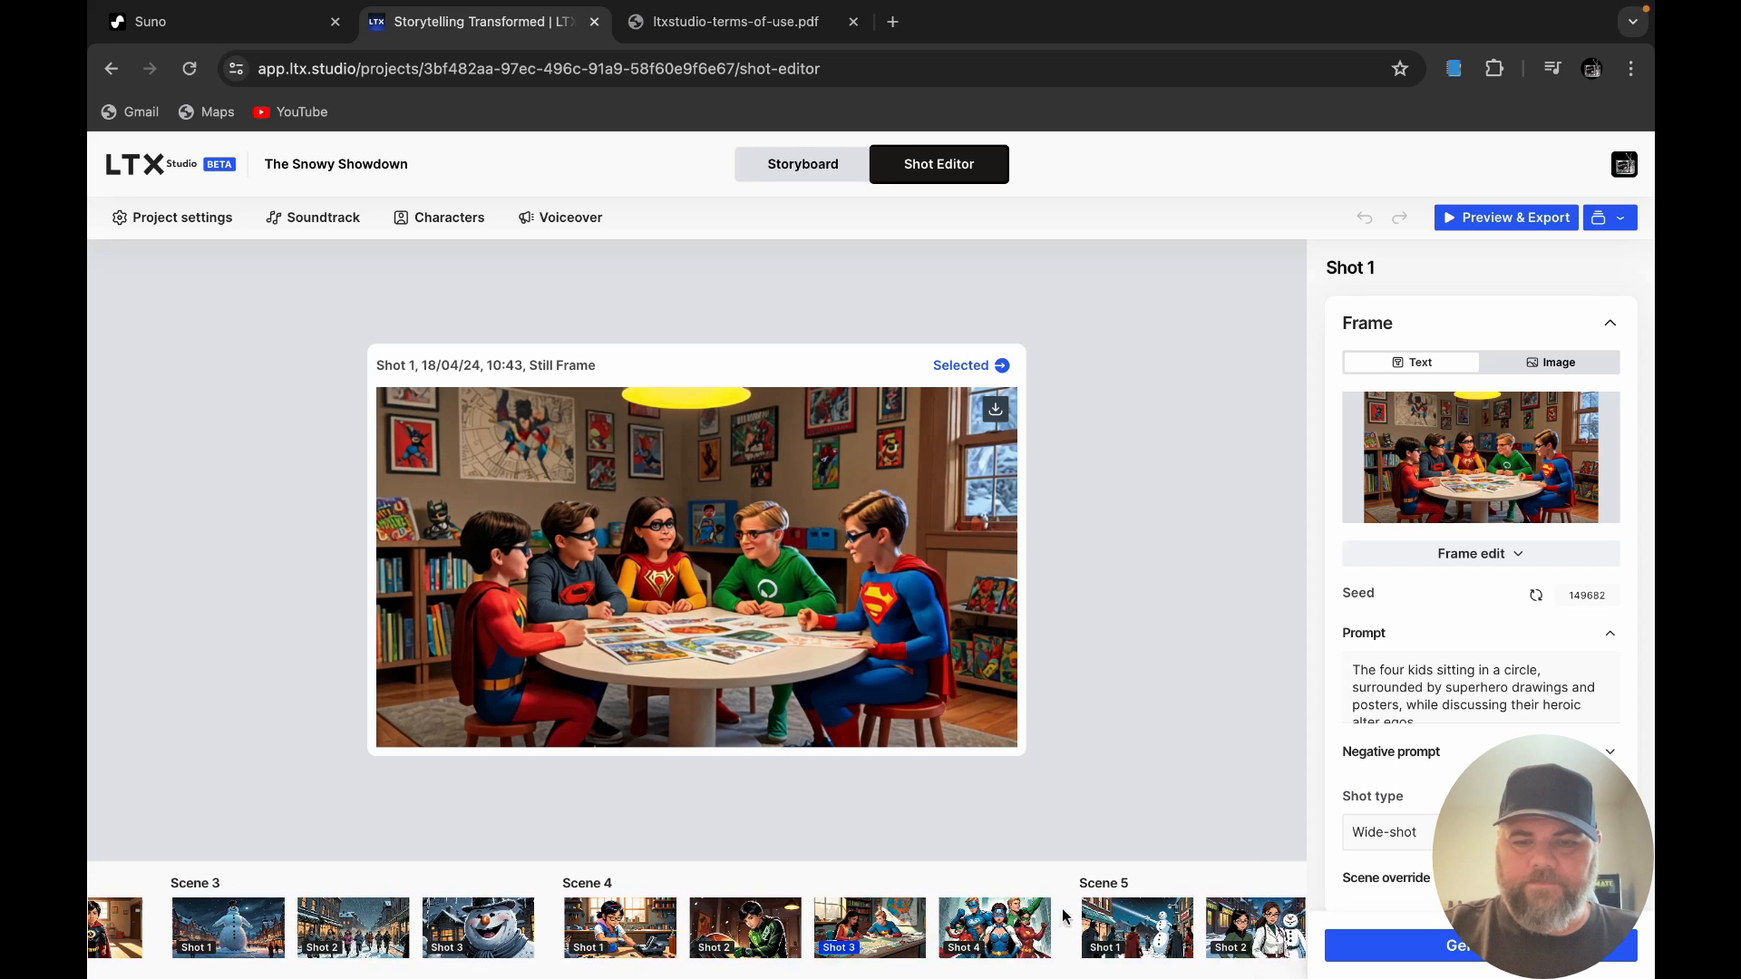
left_click(970, 939)
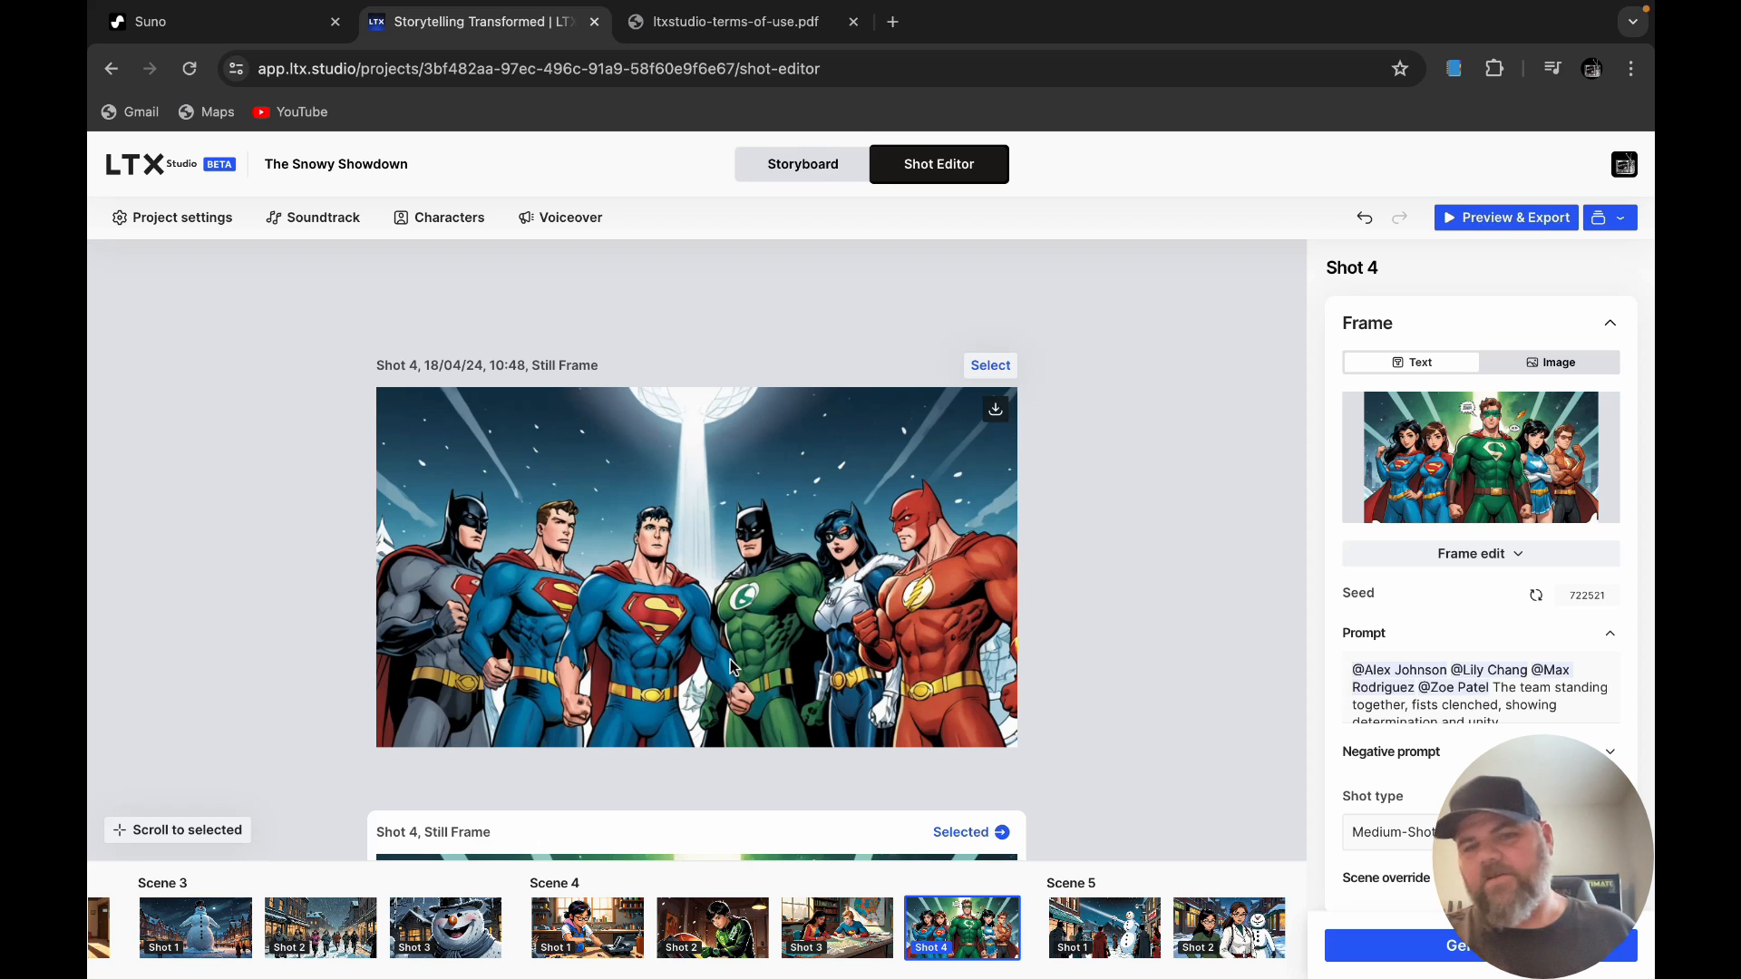
scroll(948, 713, "down", 5)
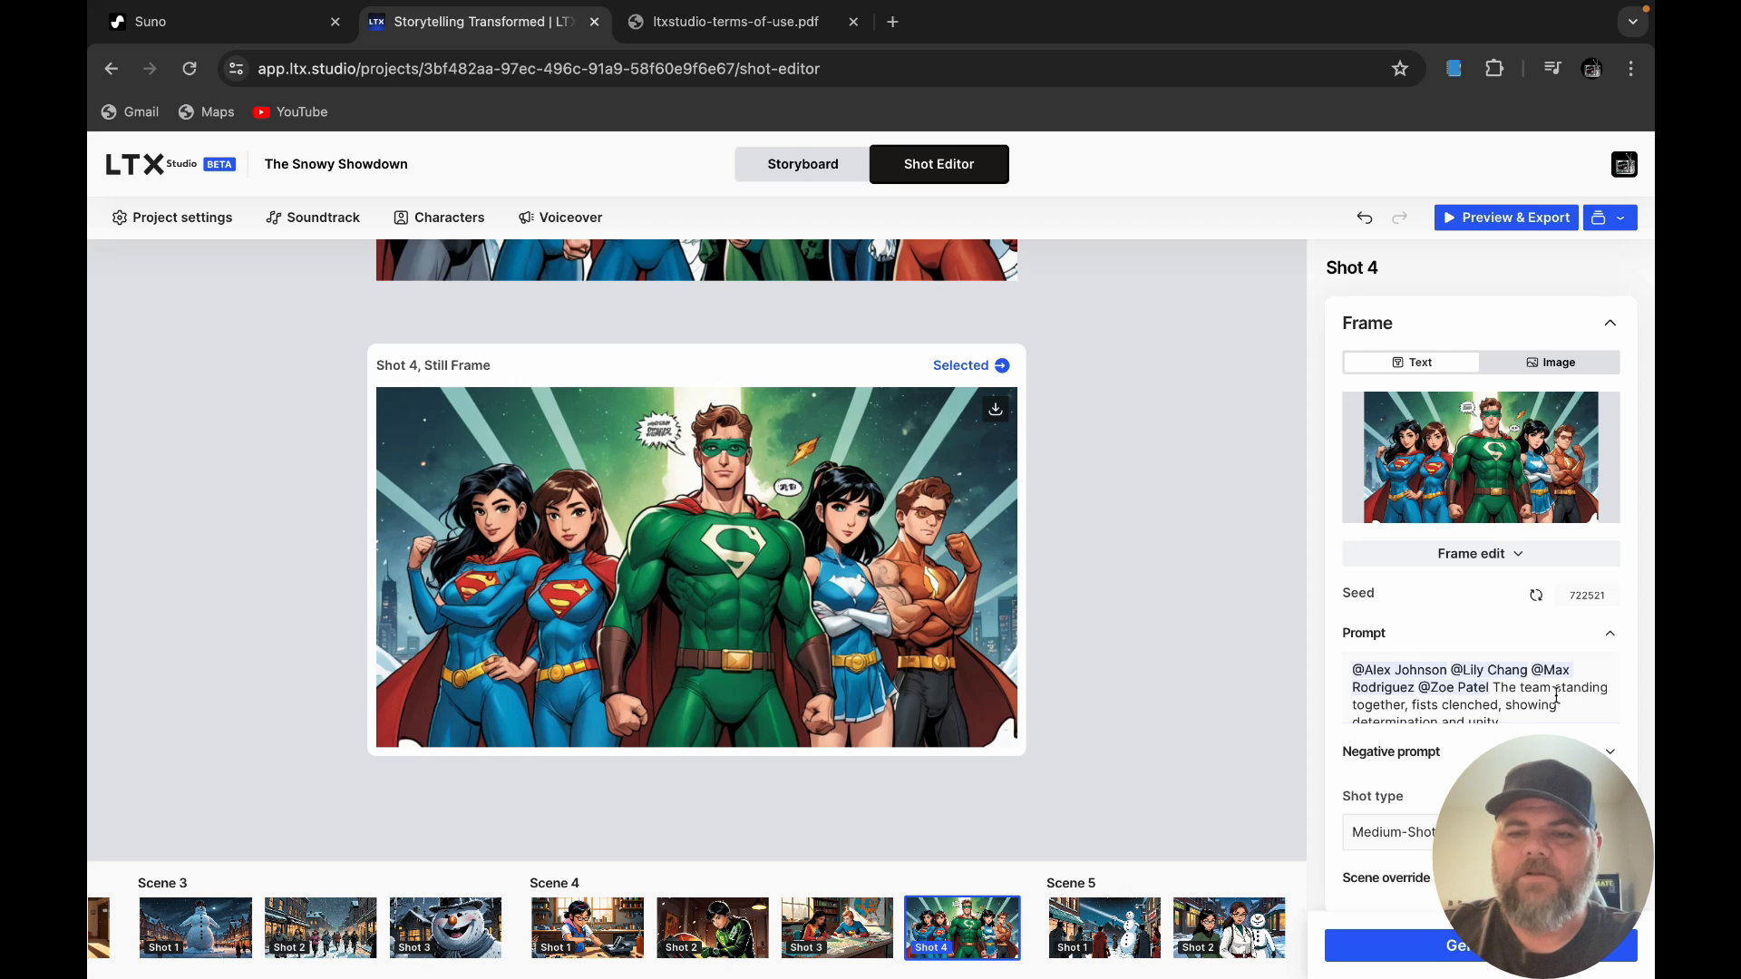
scroll(1556, 694, "down", 1)
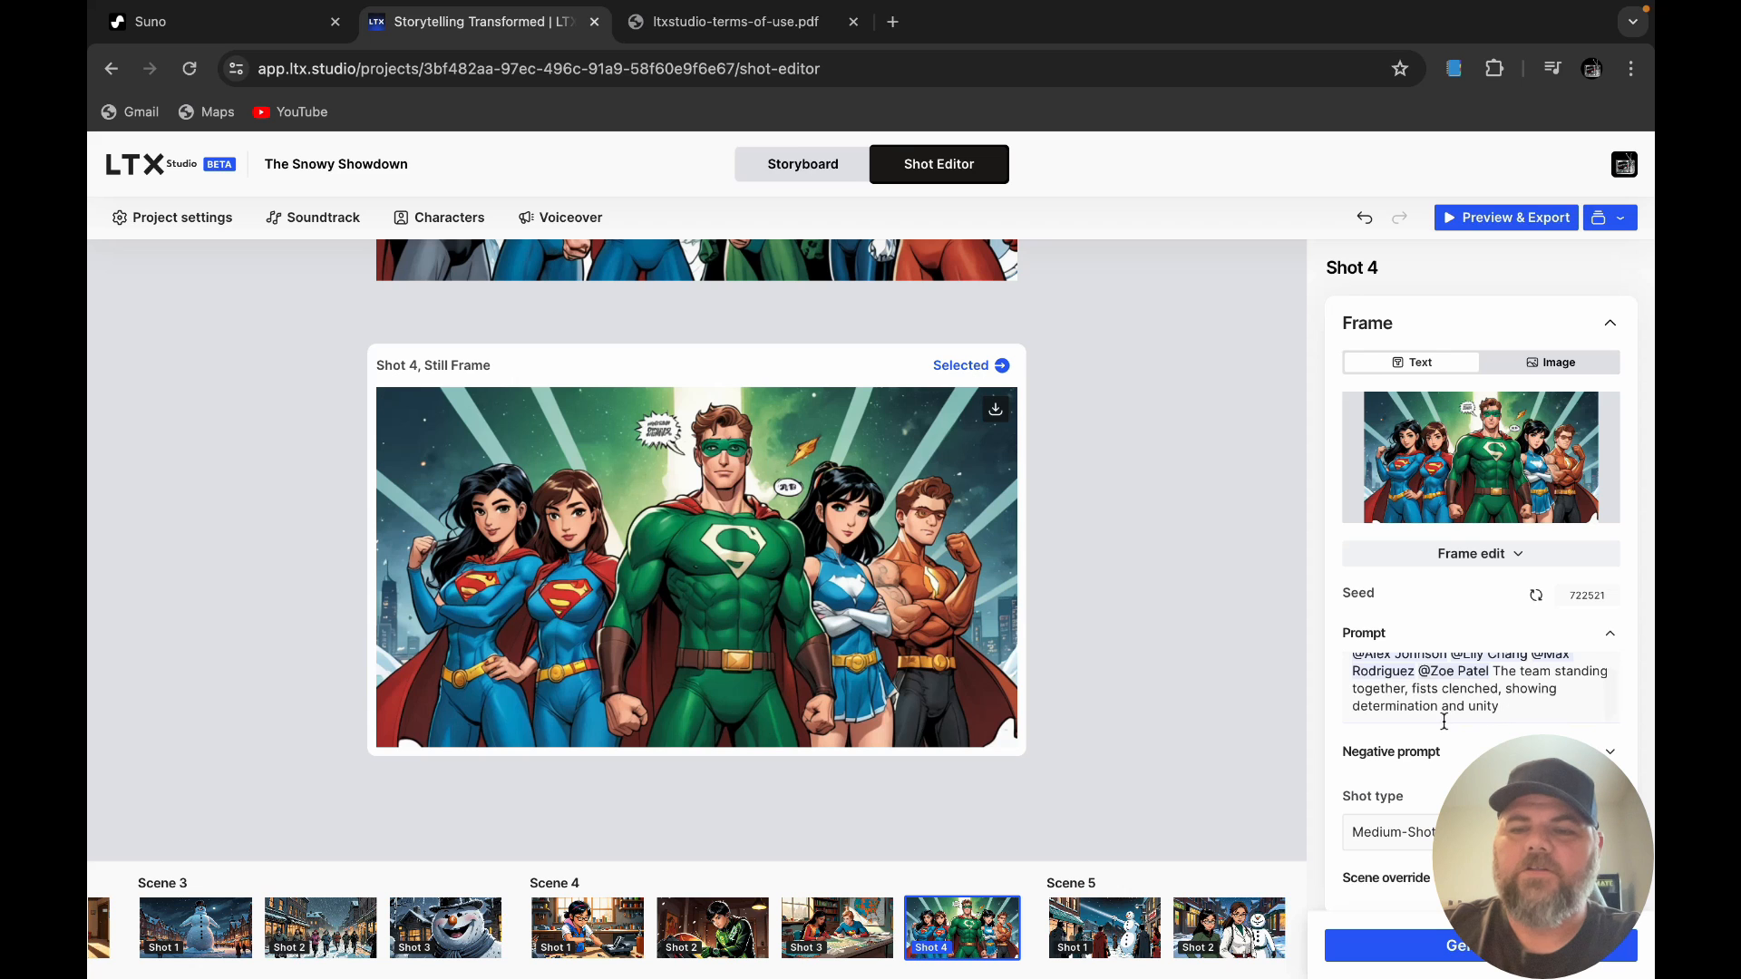
scroll(1553, 698, "up", 1)
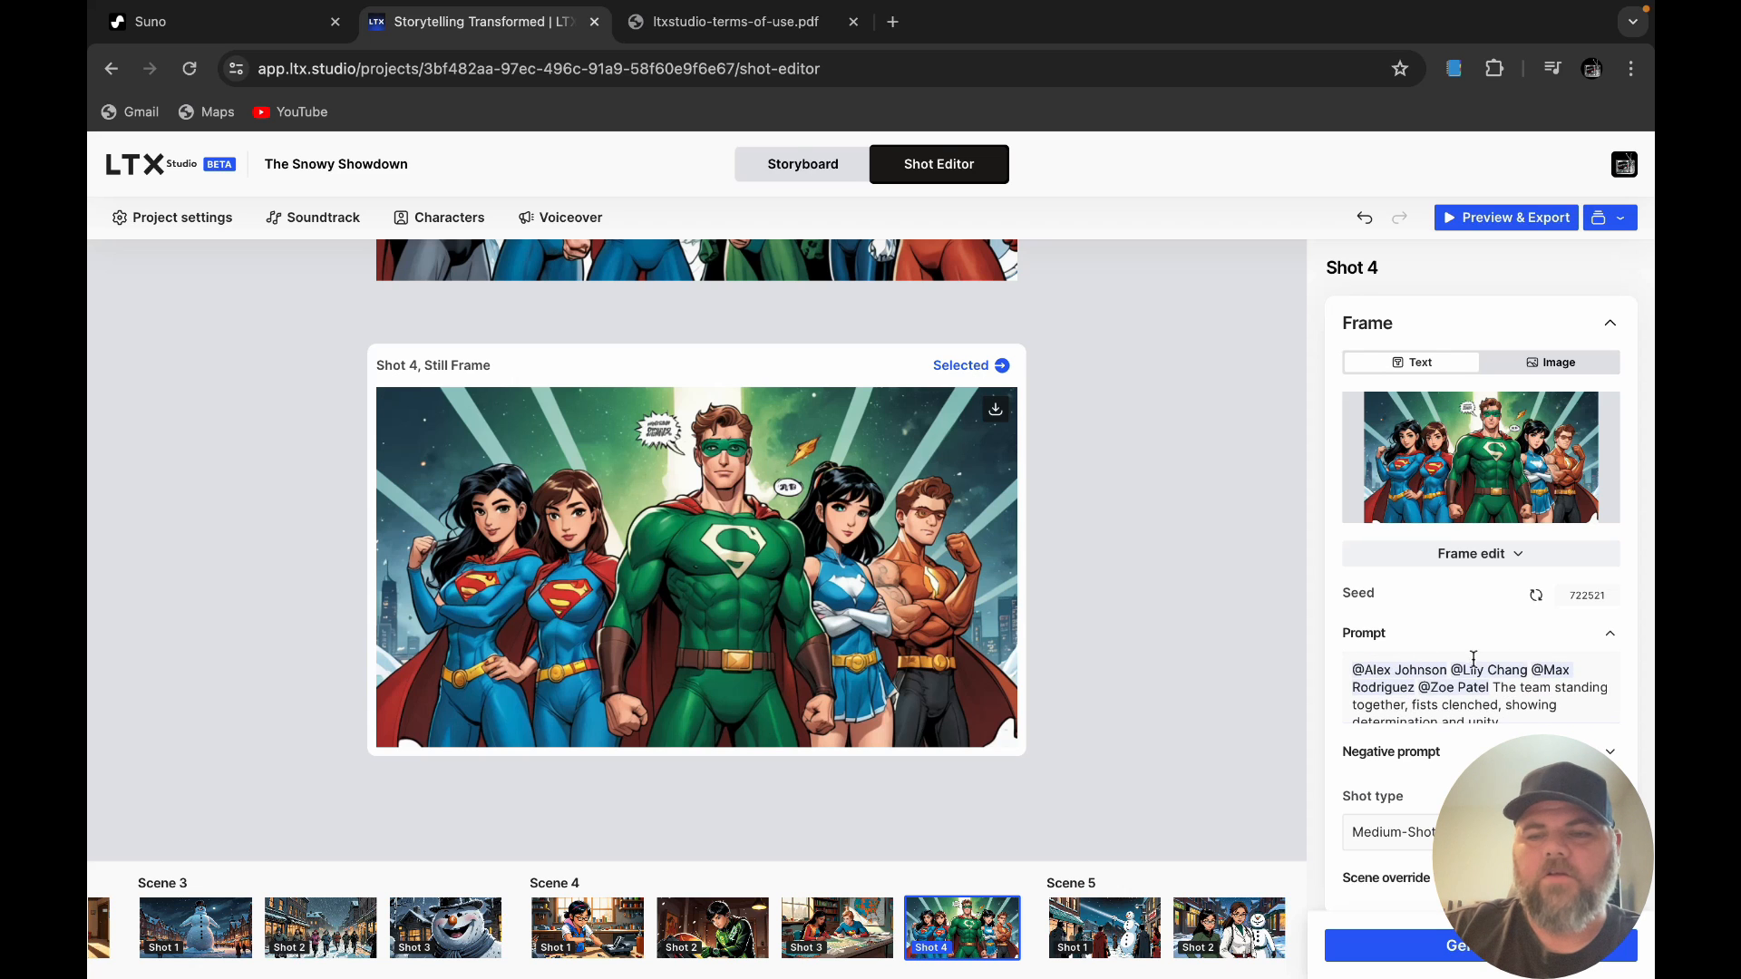
Step: Try to add an @ character mention at the end of shot 4's frame prompt
left_click(1500, 698)
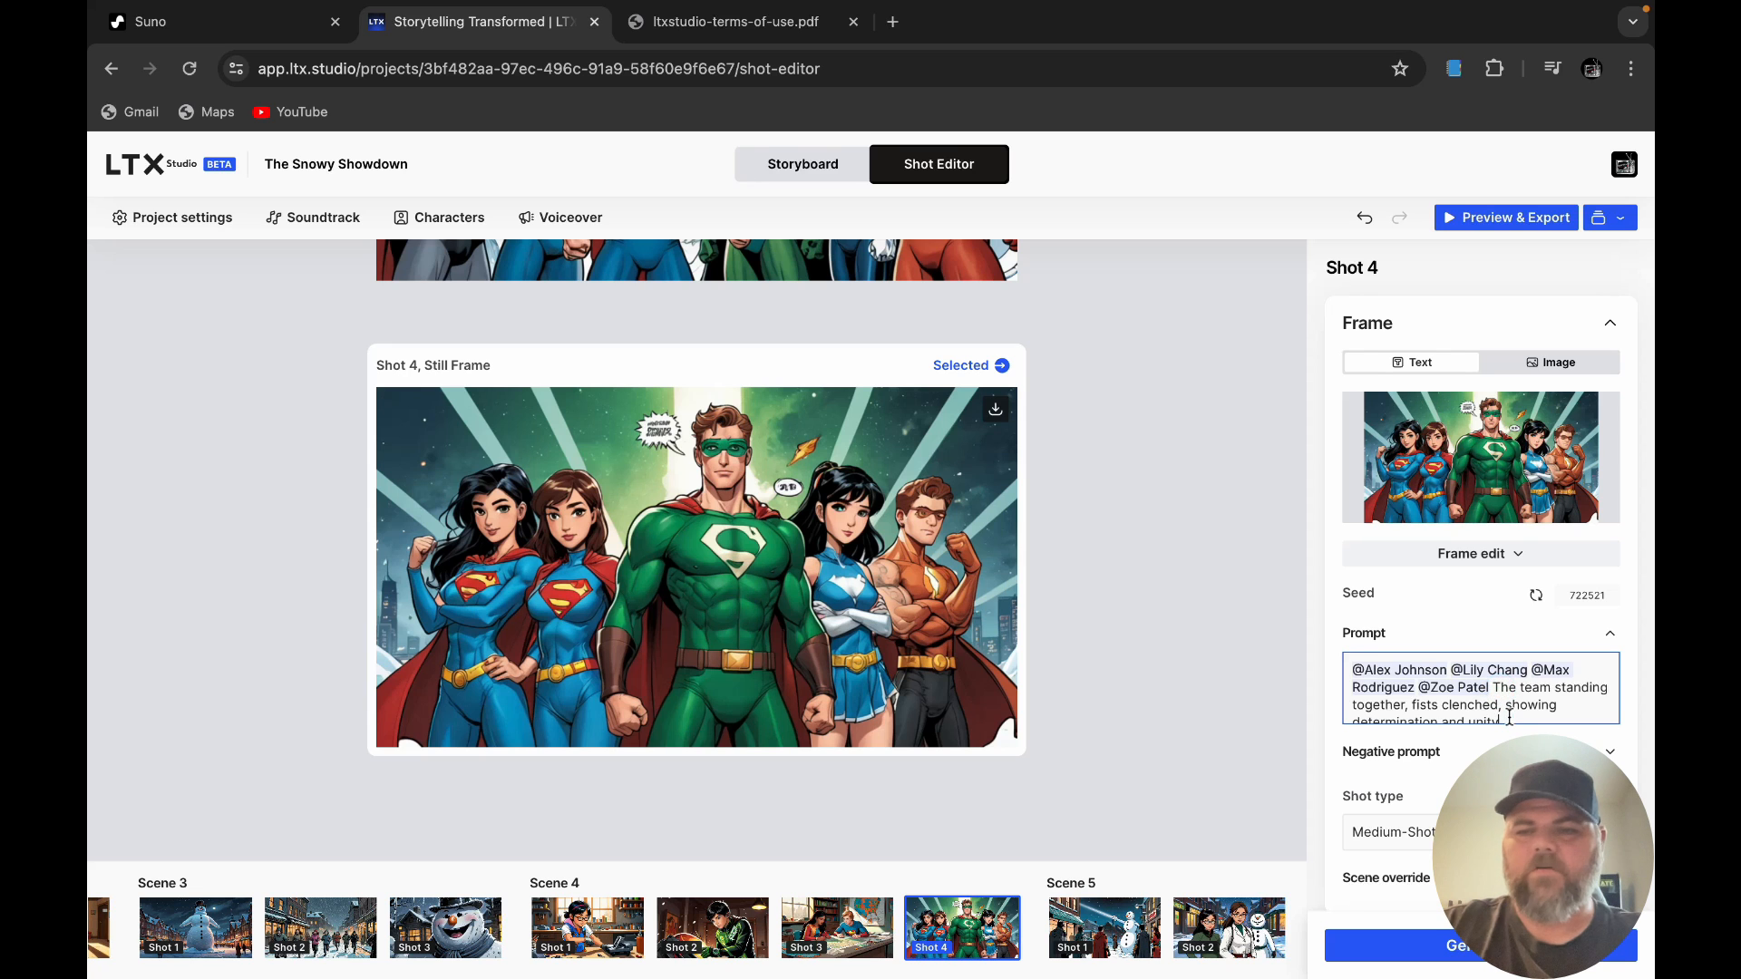
type("2")
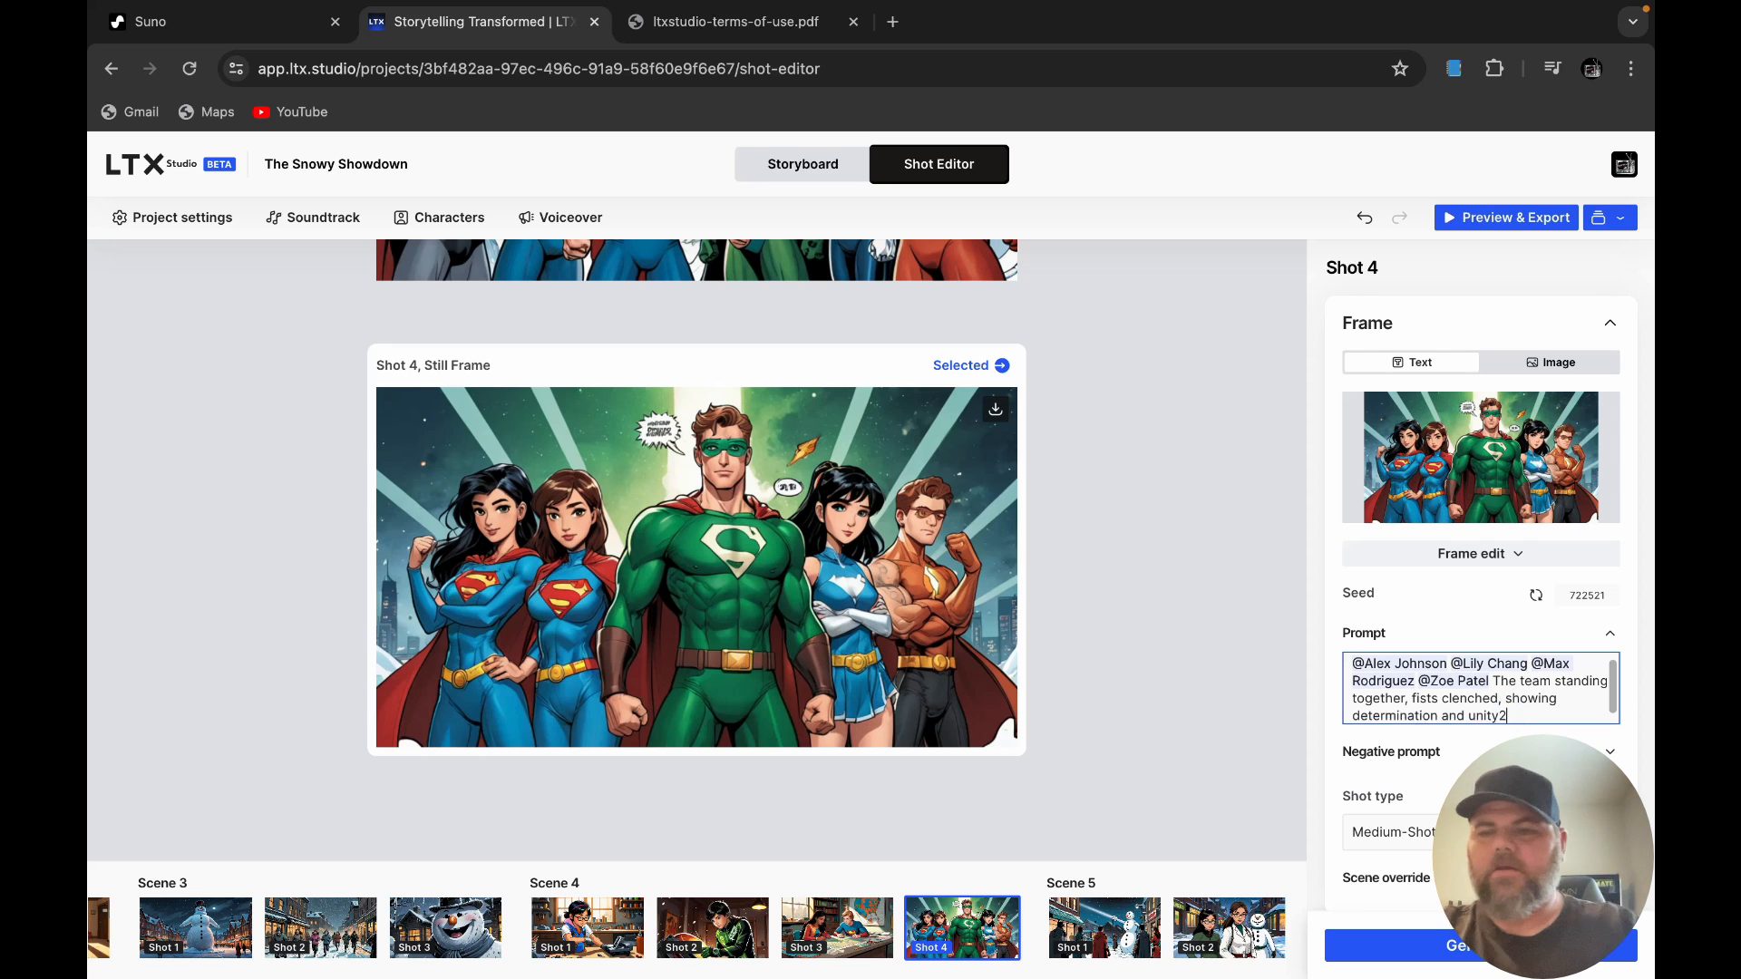
key("BackSpace")
key("Return")
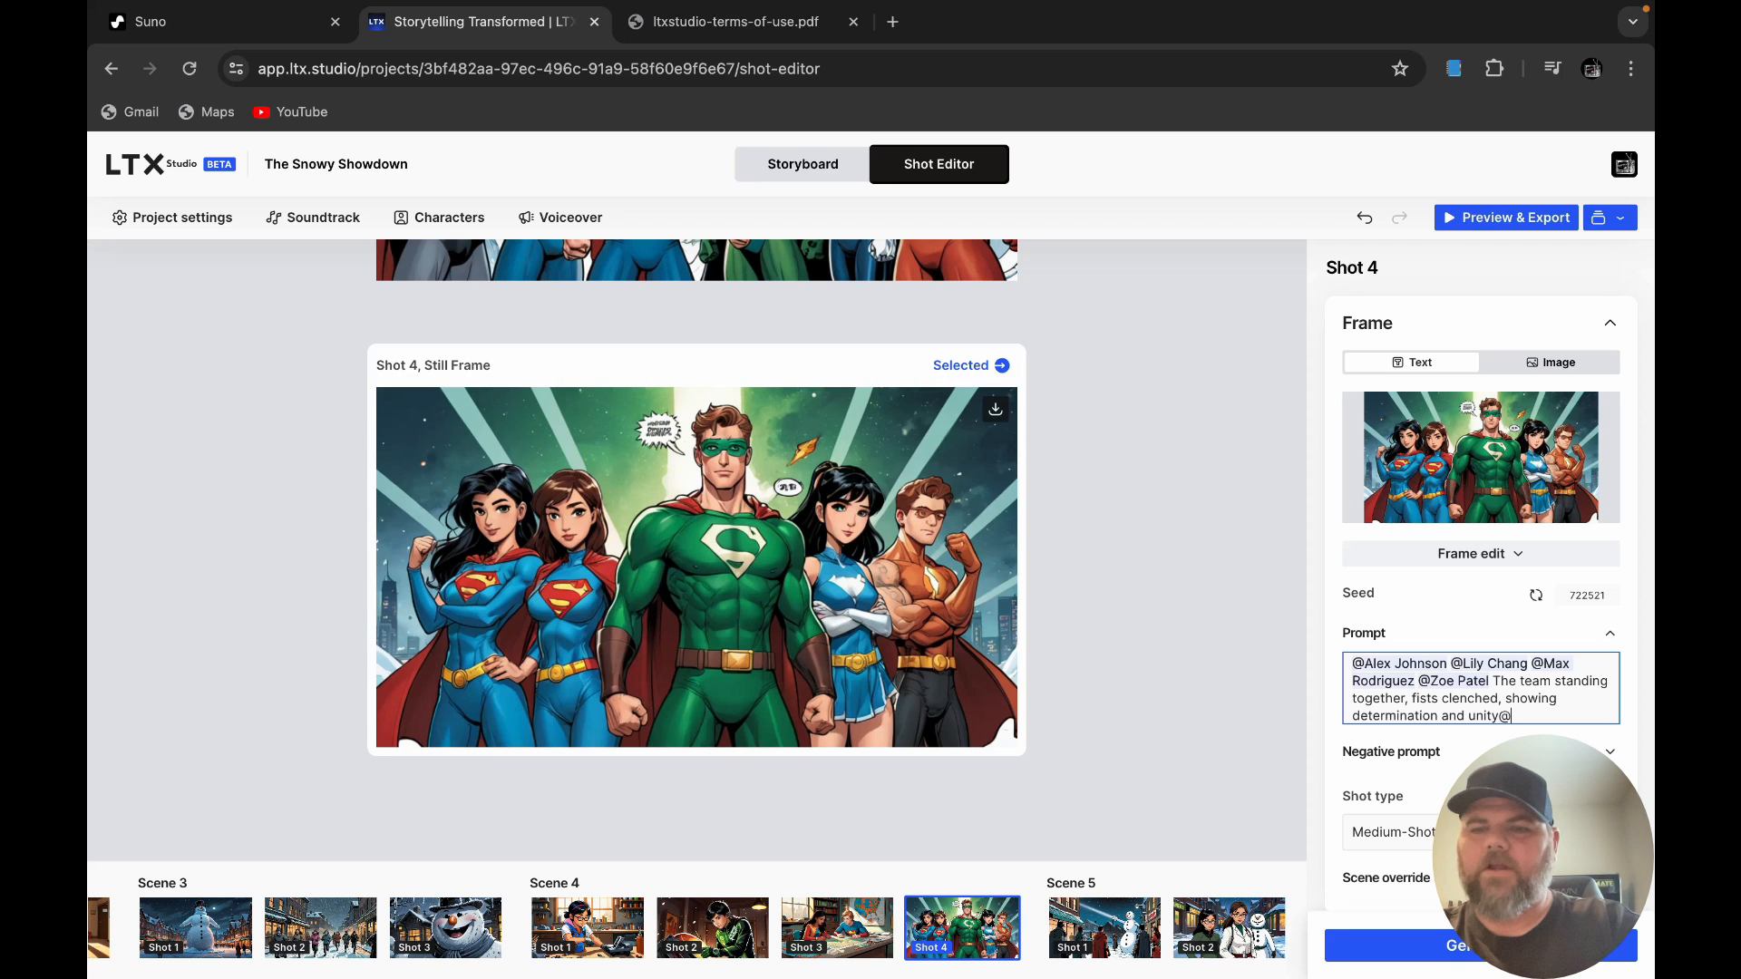
type("@")
key("Return")
key("BackSpace")
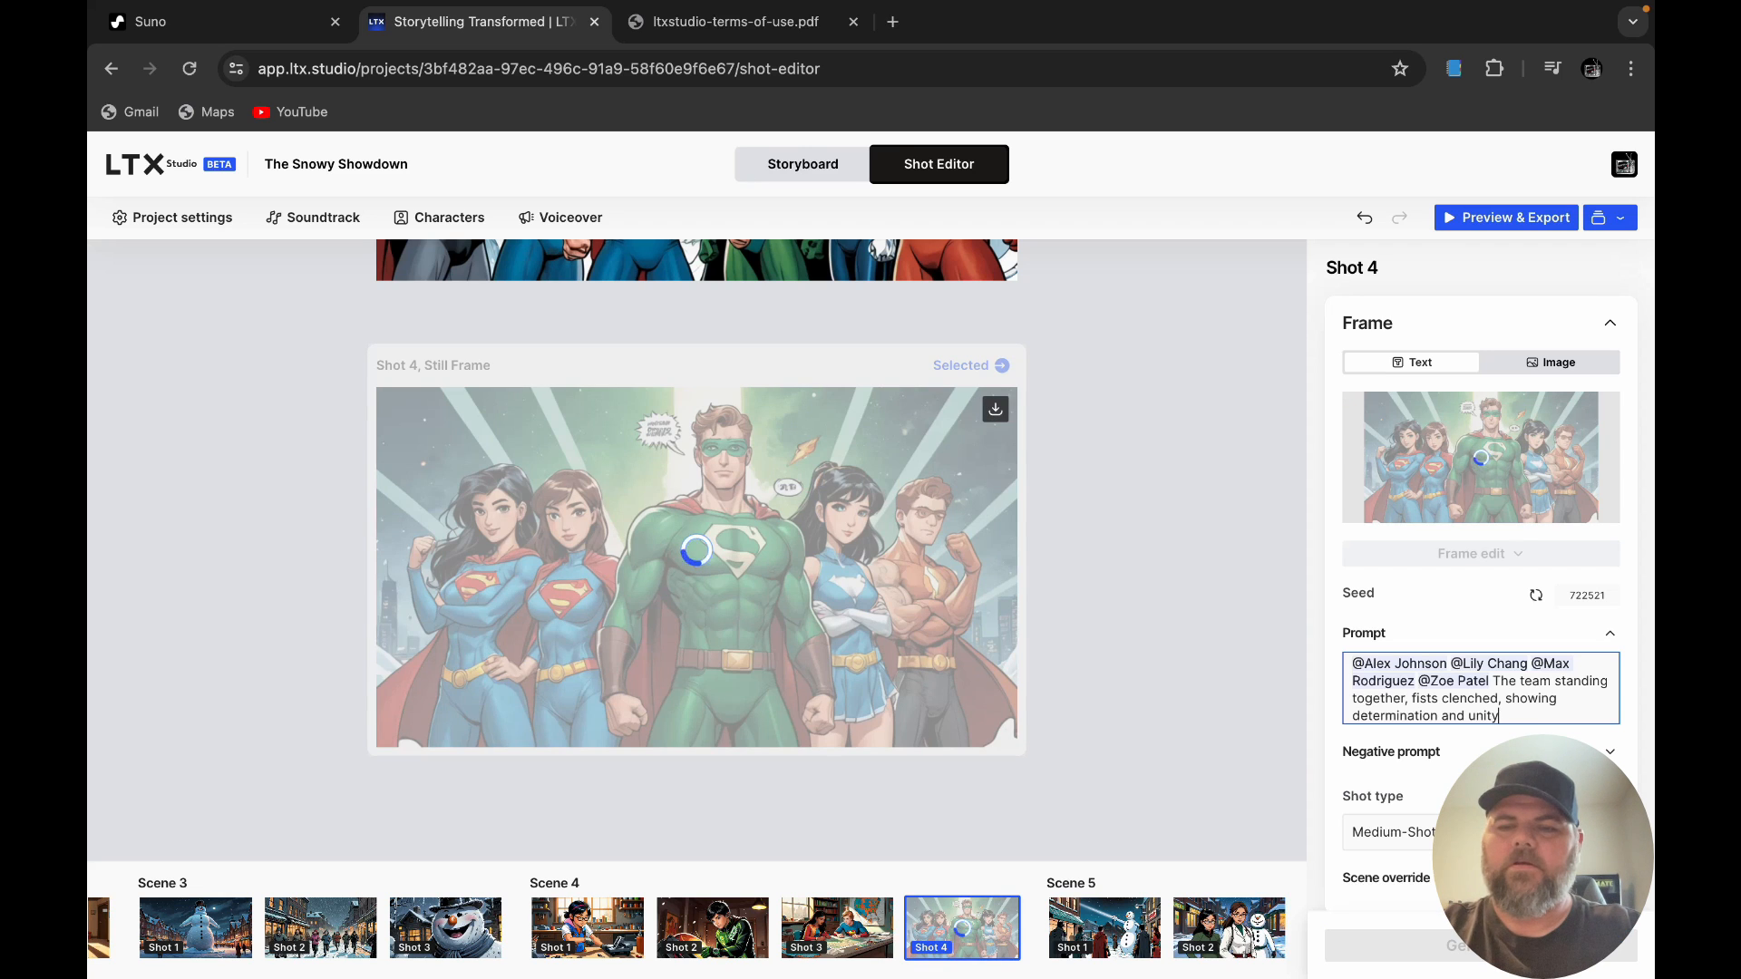
type("@")
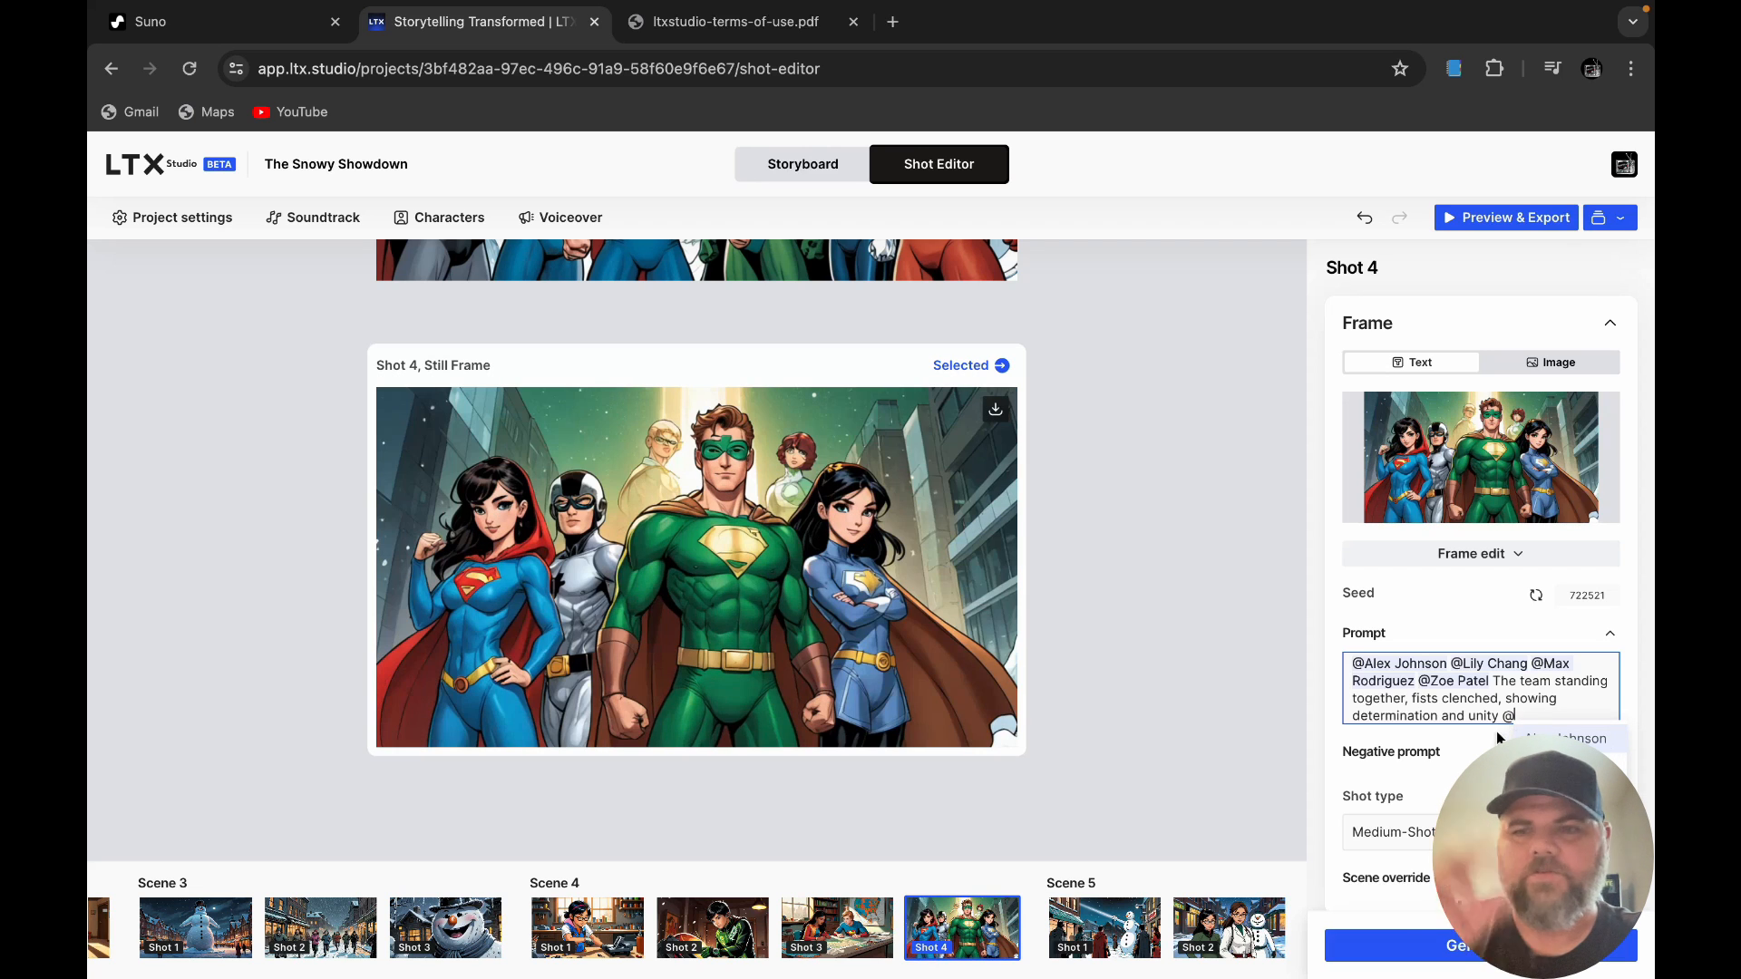
key("BackSpace")
left_click(1494, 945)
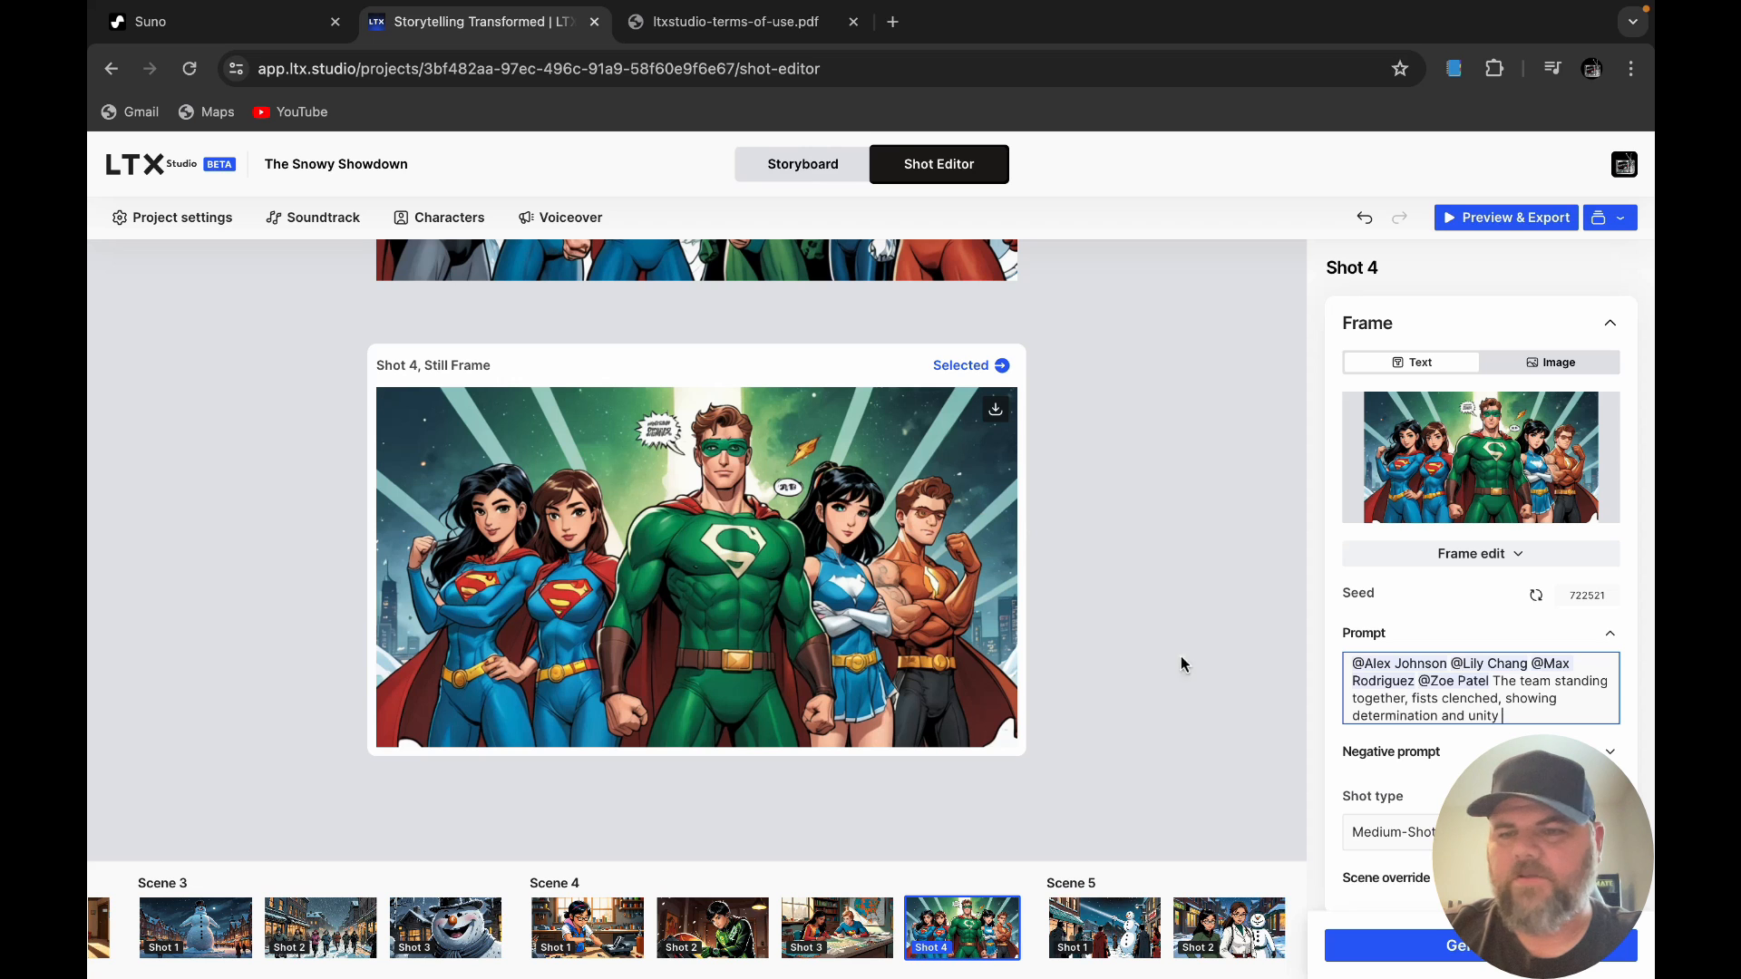
Step: Regenerate the frame of scene 4's shot 4 four times, each with a new random seed
left_click(1535, 595)
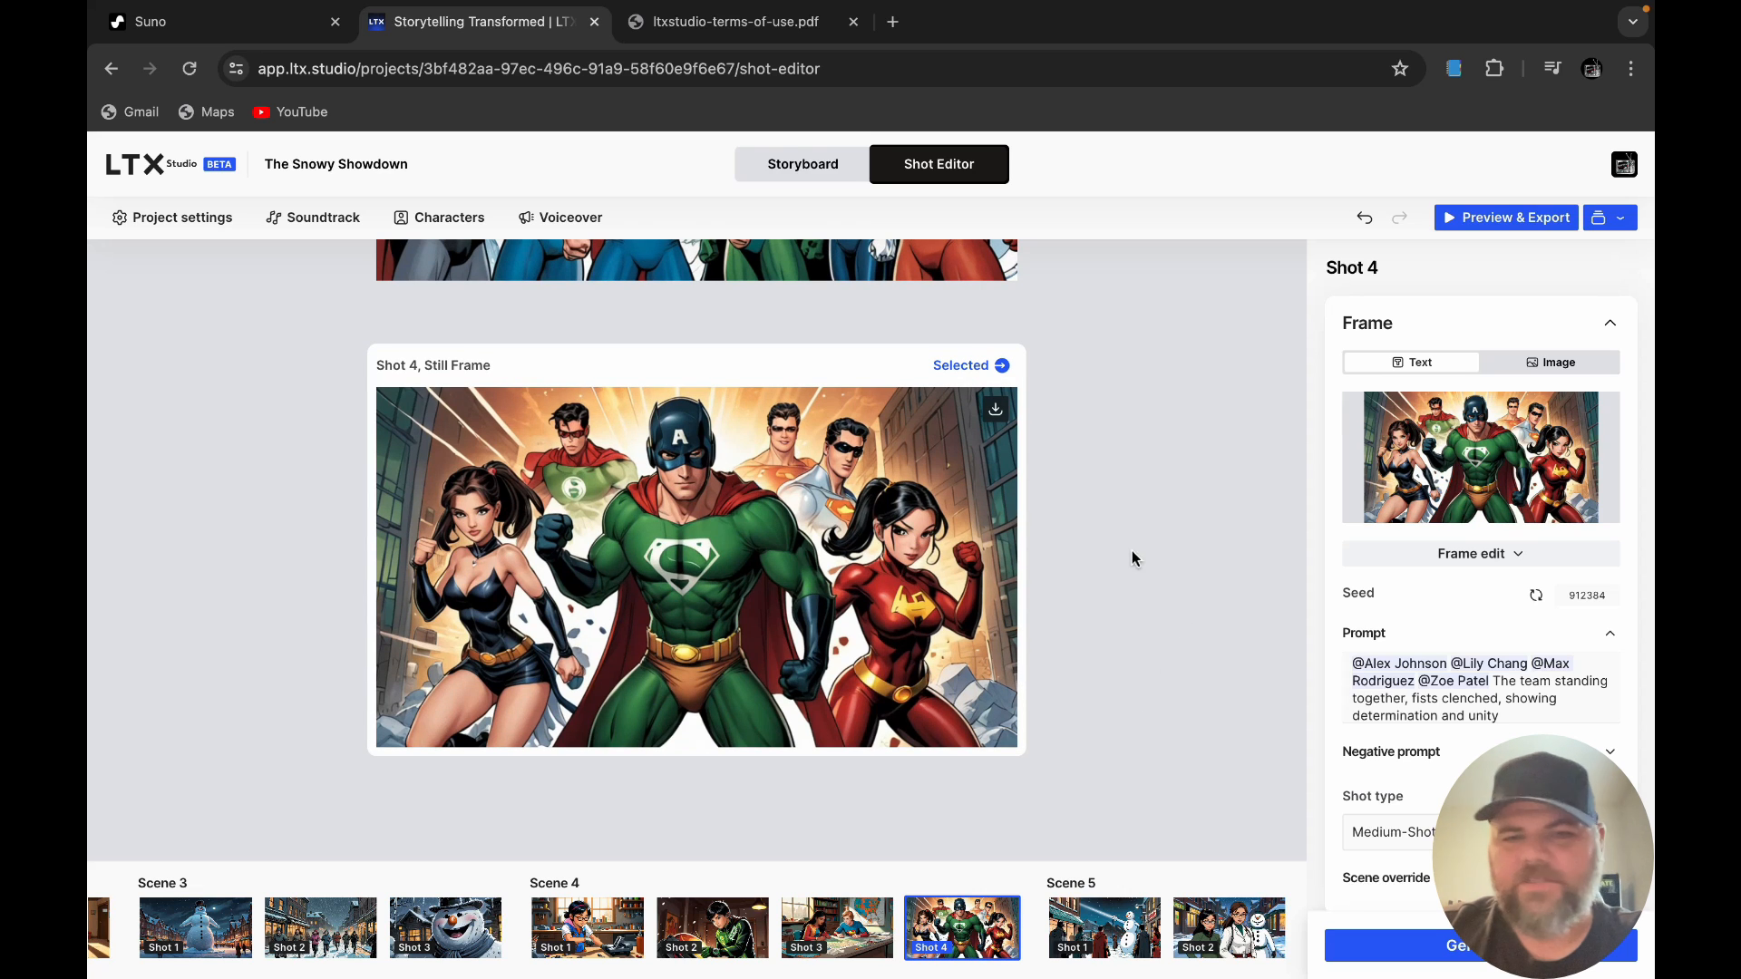
left_click(1536, 594)
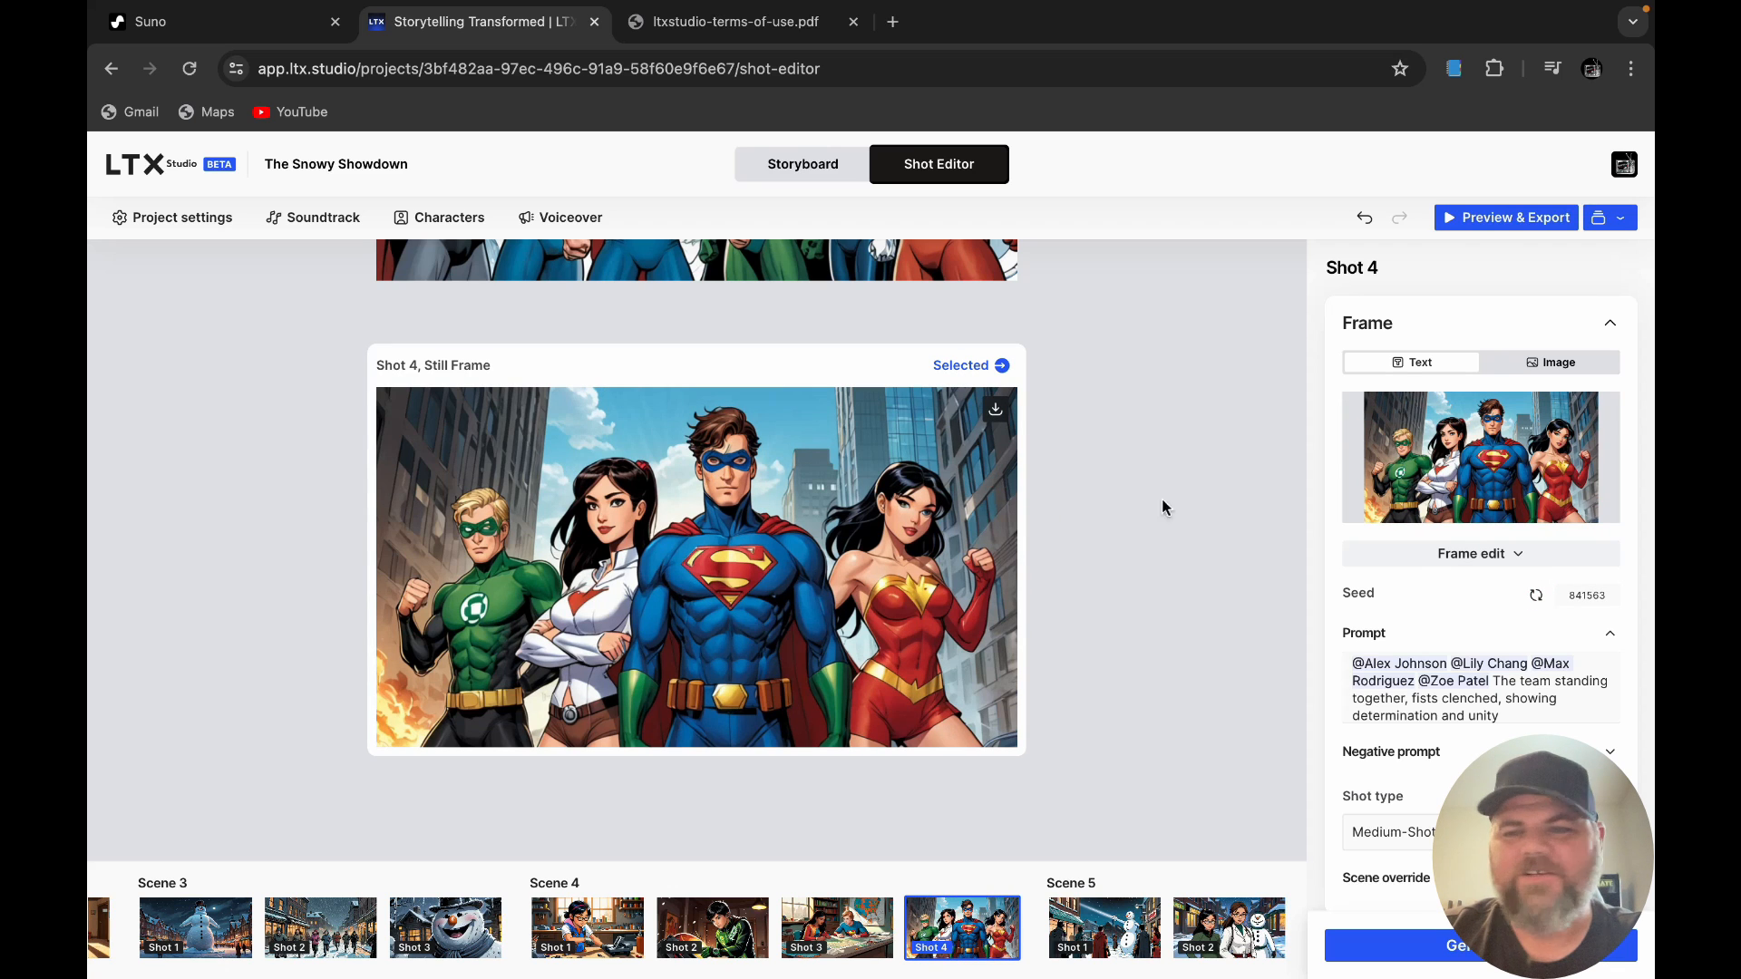
left_click(1531, 597)
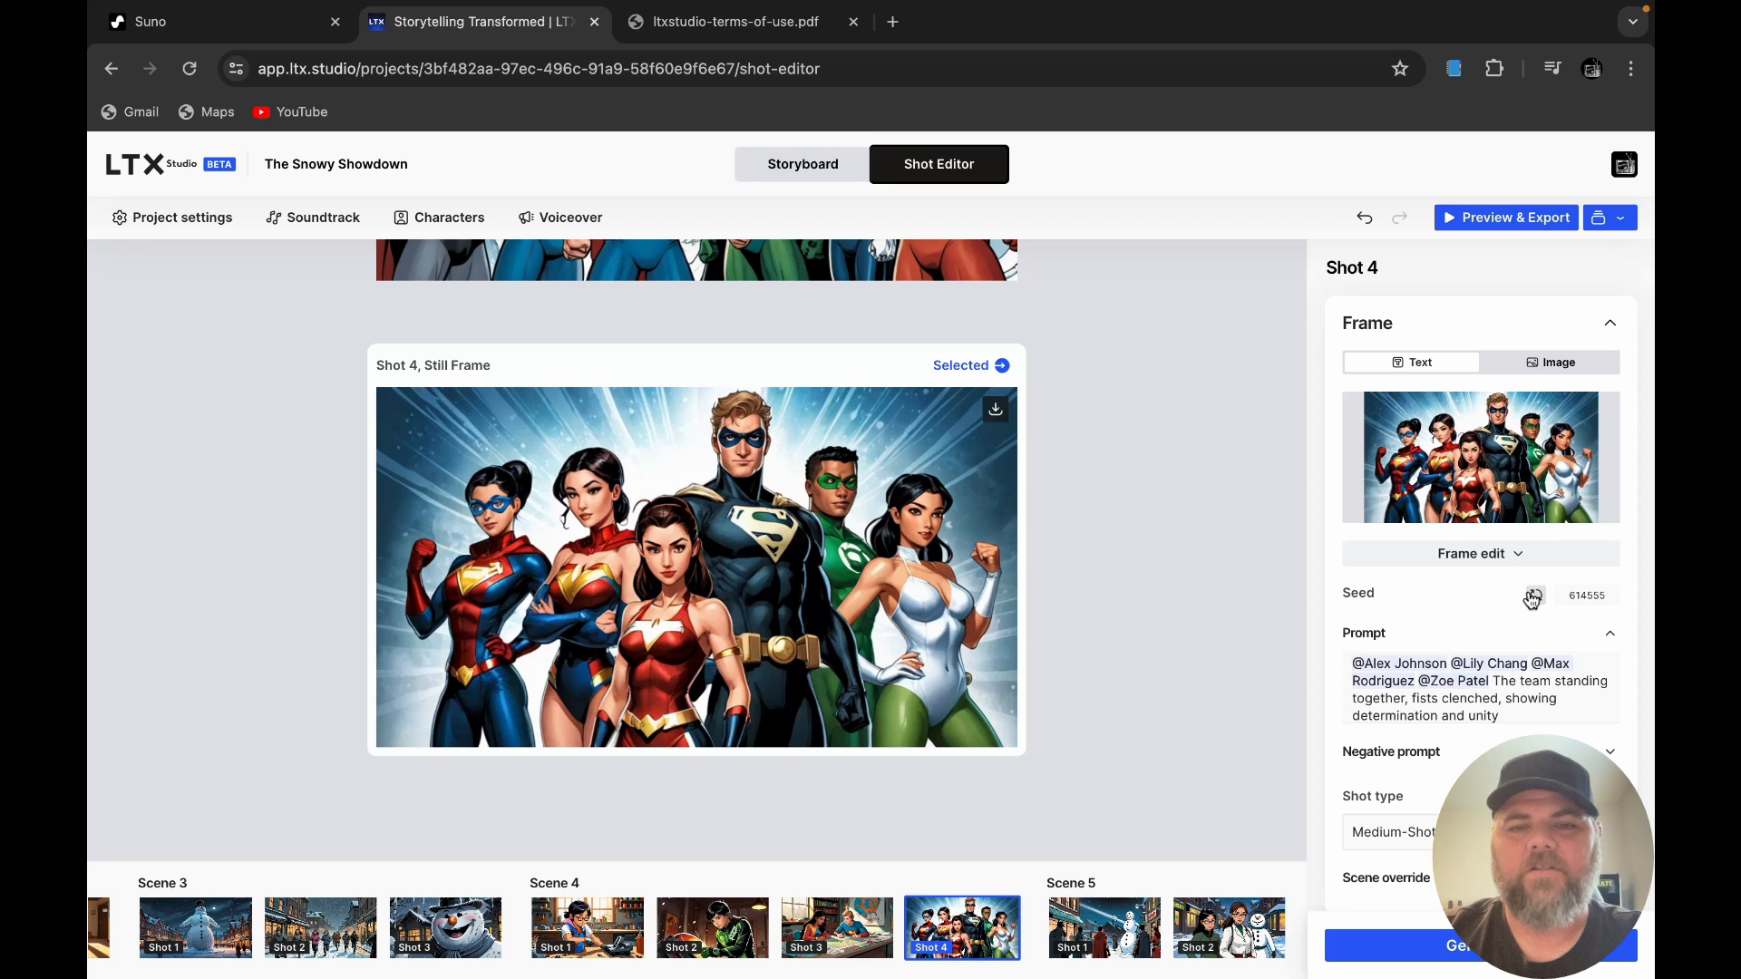
left_click(1532, 597)
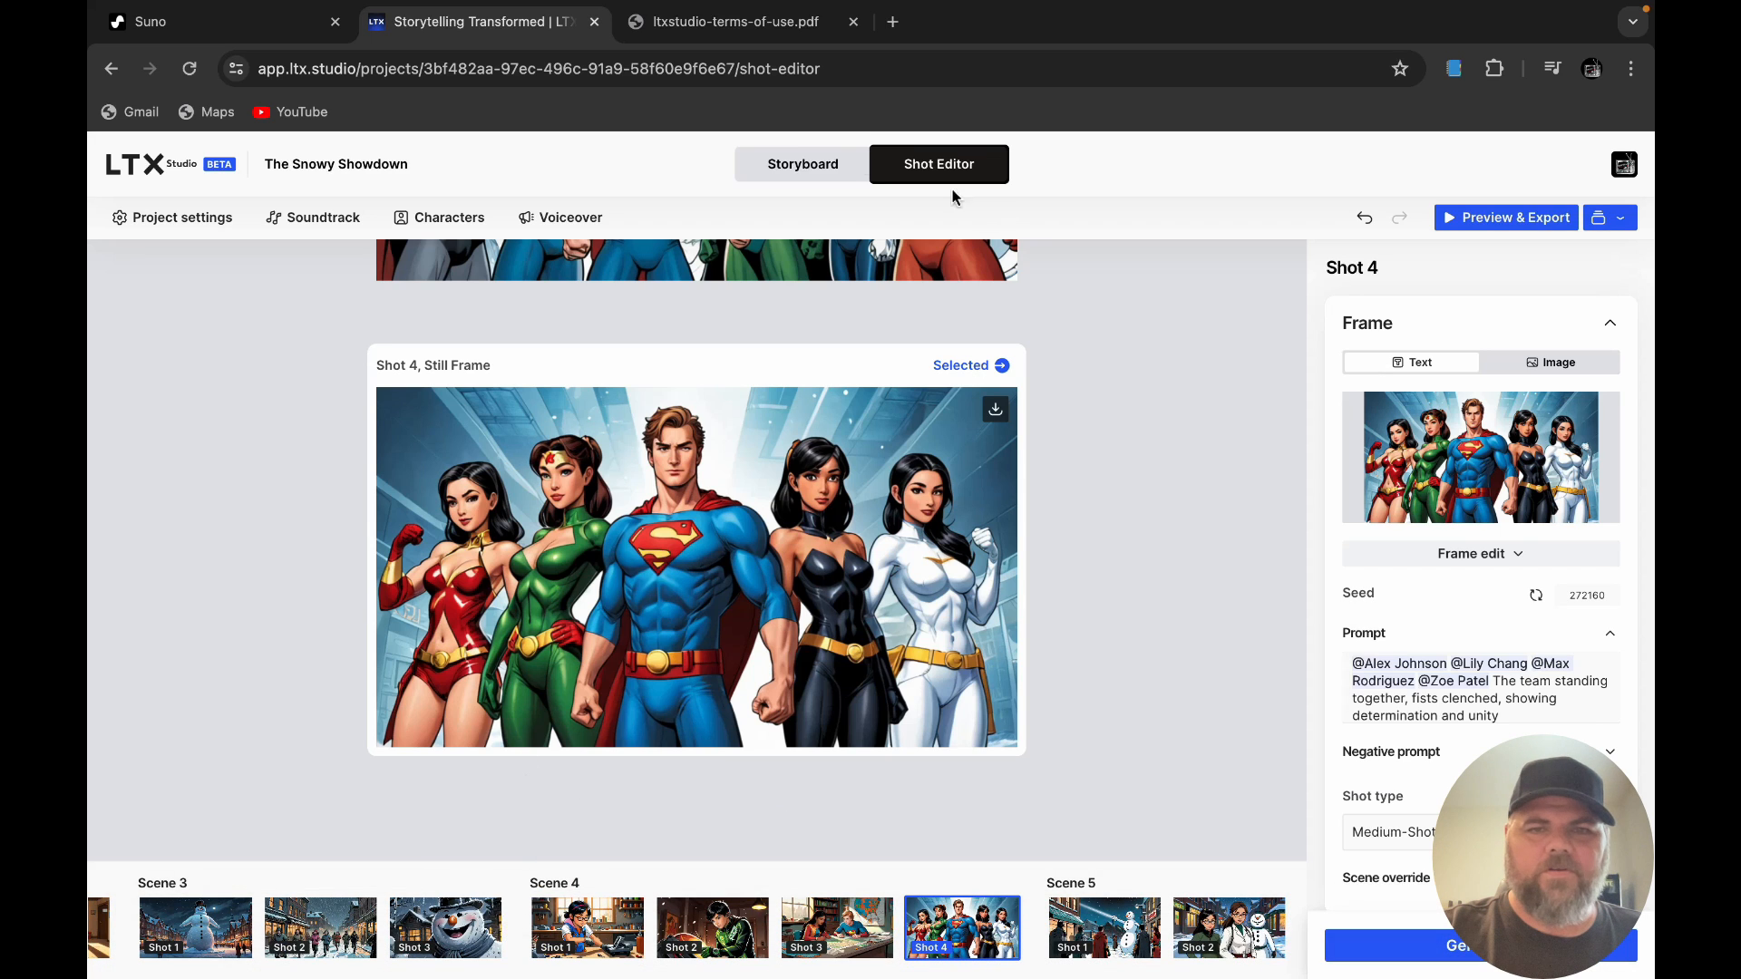
Step: Return through the storyboard to scene 1, open shot 3 in the Shot Editor, and play its earlier Darth Vader video version
left_click(805, 164)
scroll(857, 573, "left", 2)
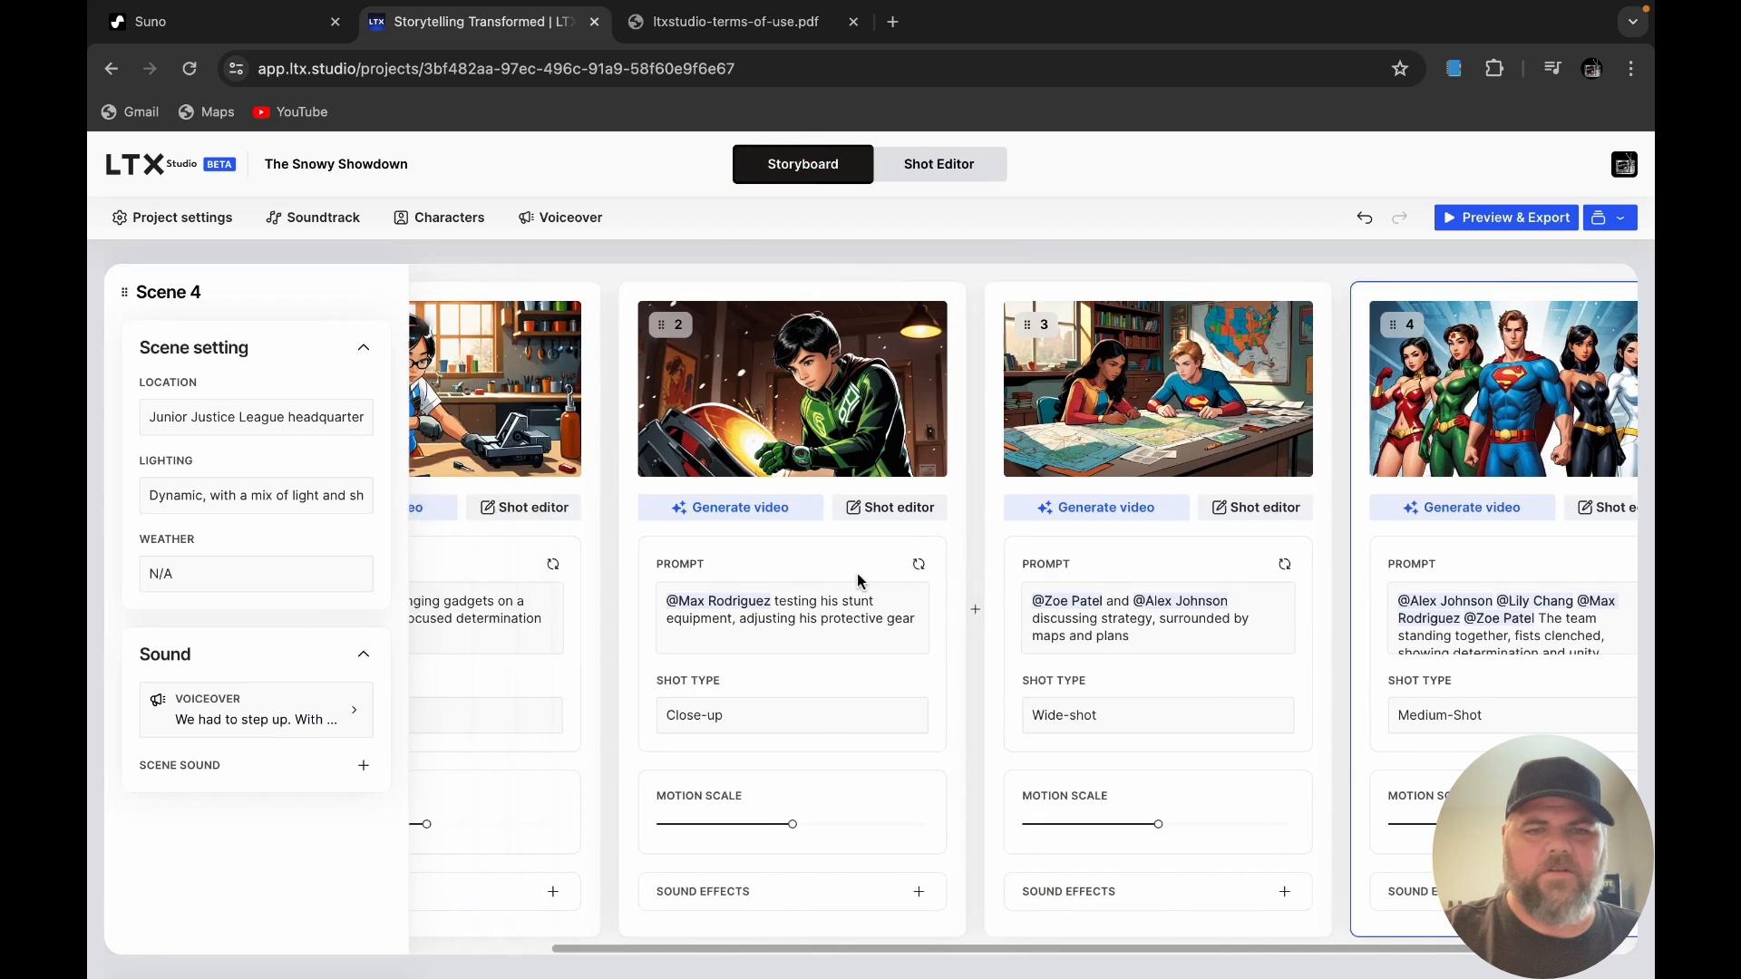
scroll(857, 573, "up", 15)
scroll(857, 573, "up", 8)
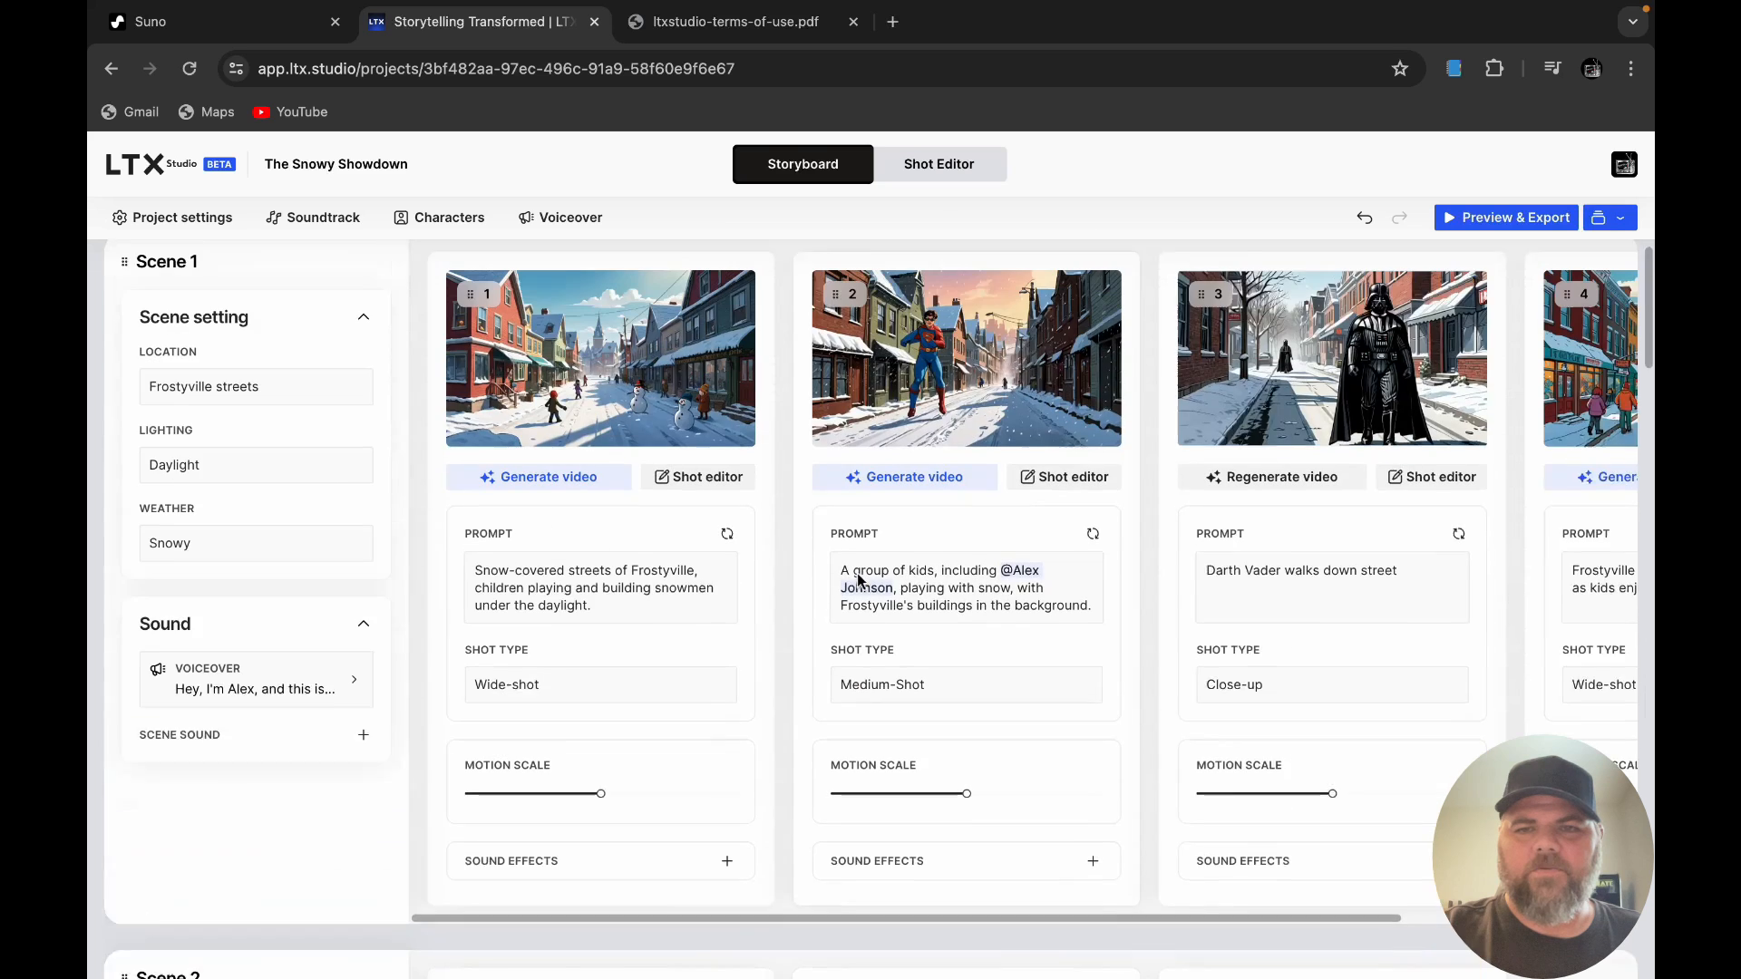
left_click(1417, 519)
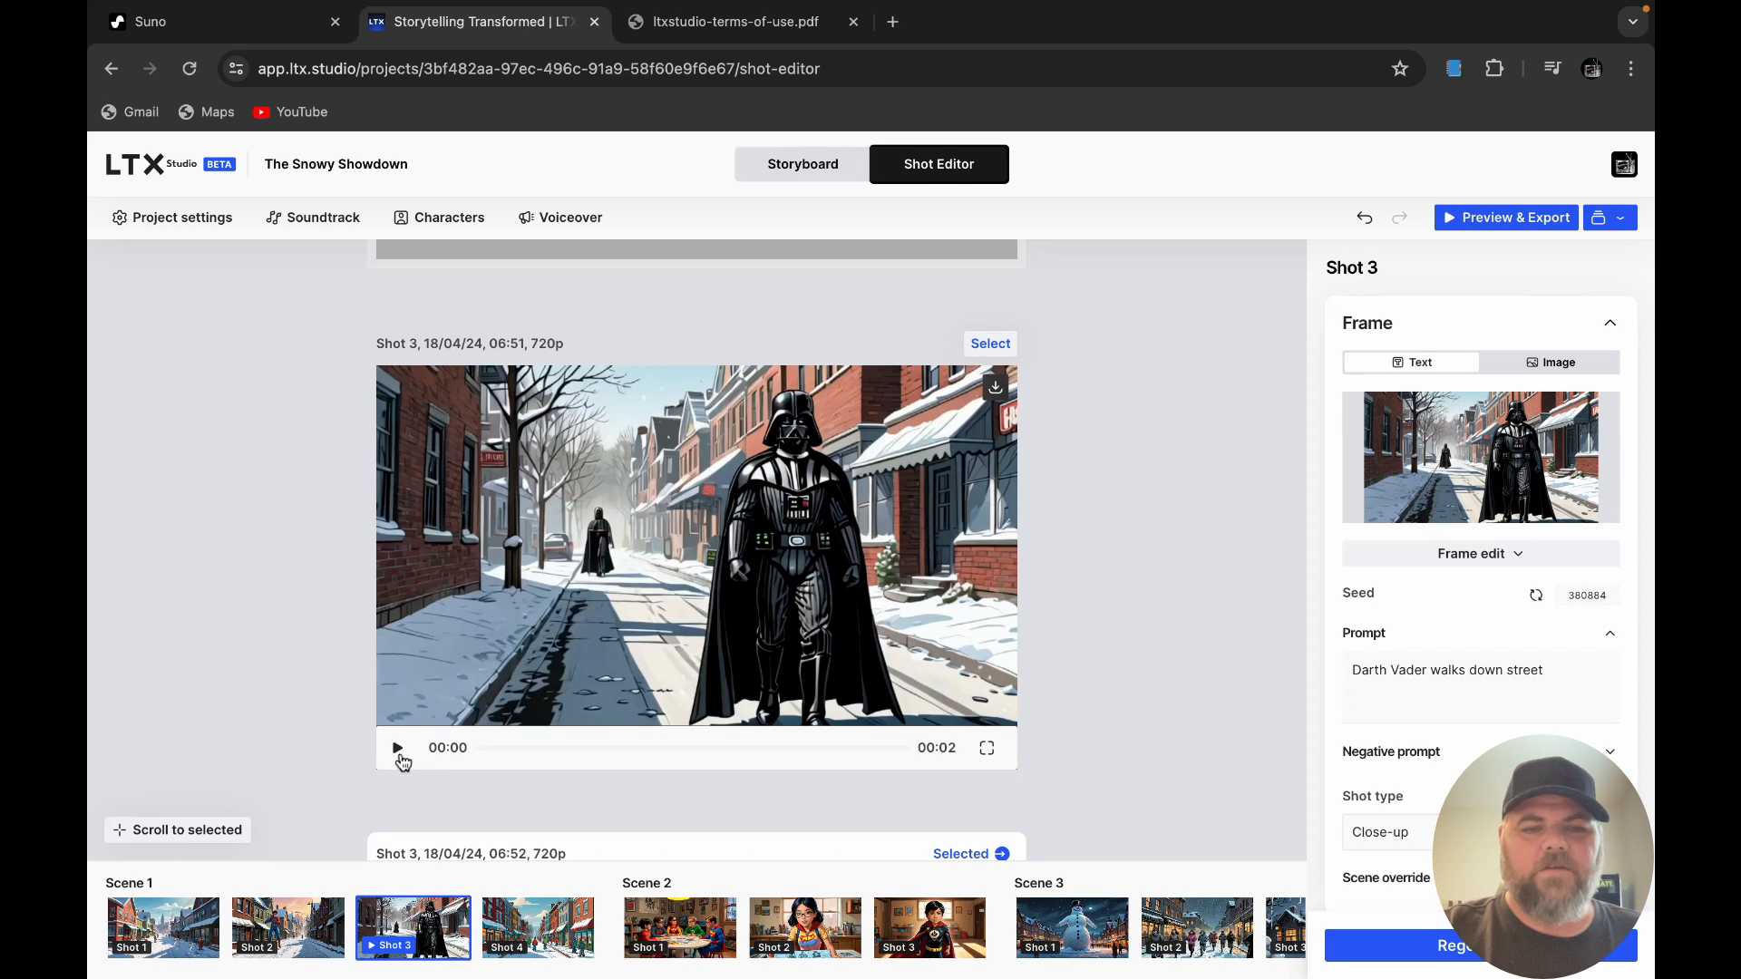
left_click(398, 748)
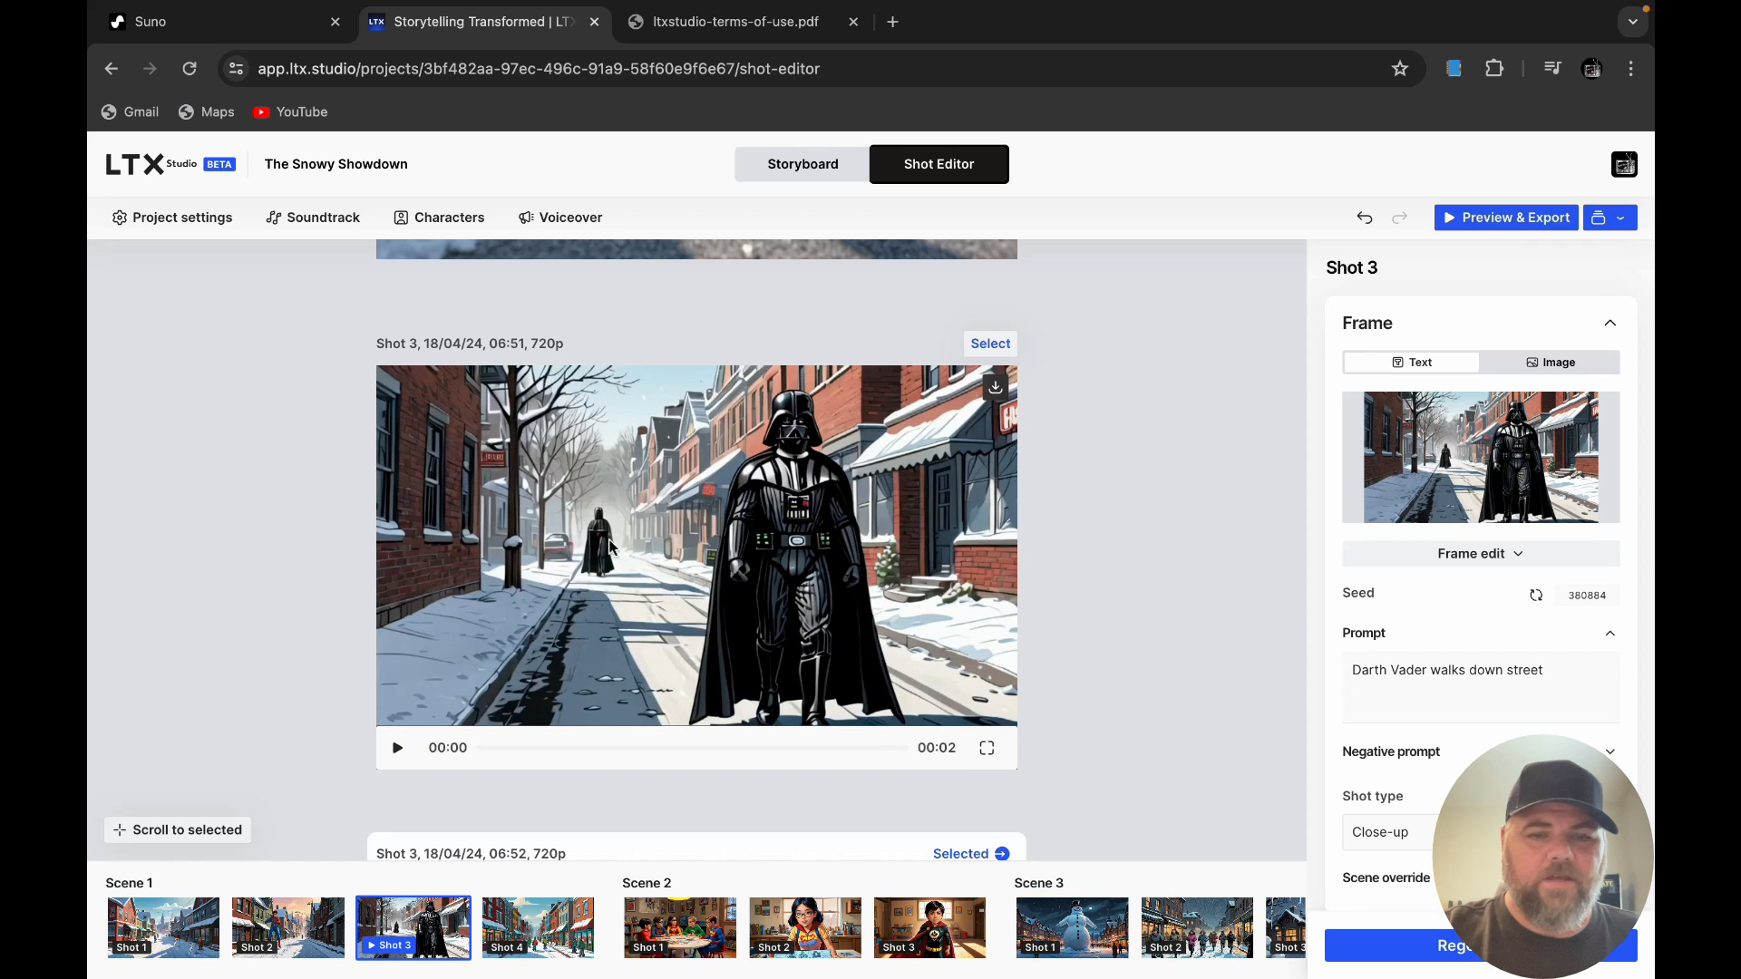
Step: Replace shot 3's frame prompt with "Sponge bob walking down a street"
left_click(1585, 674)
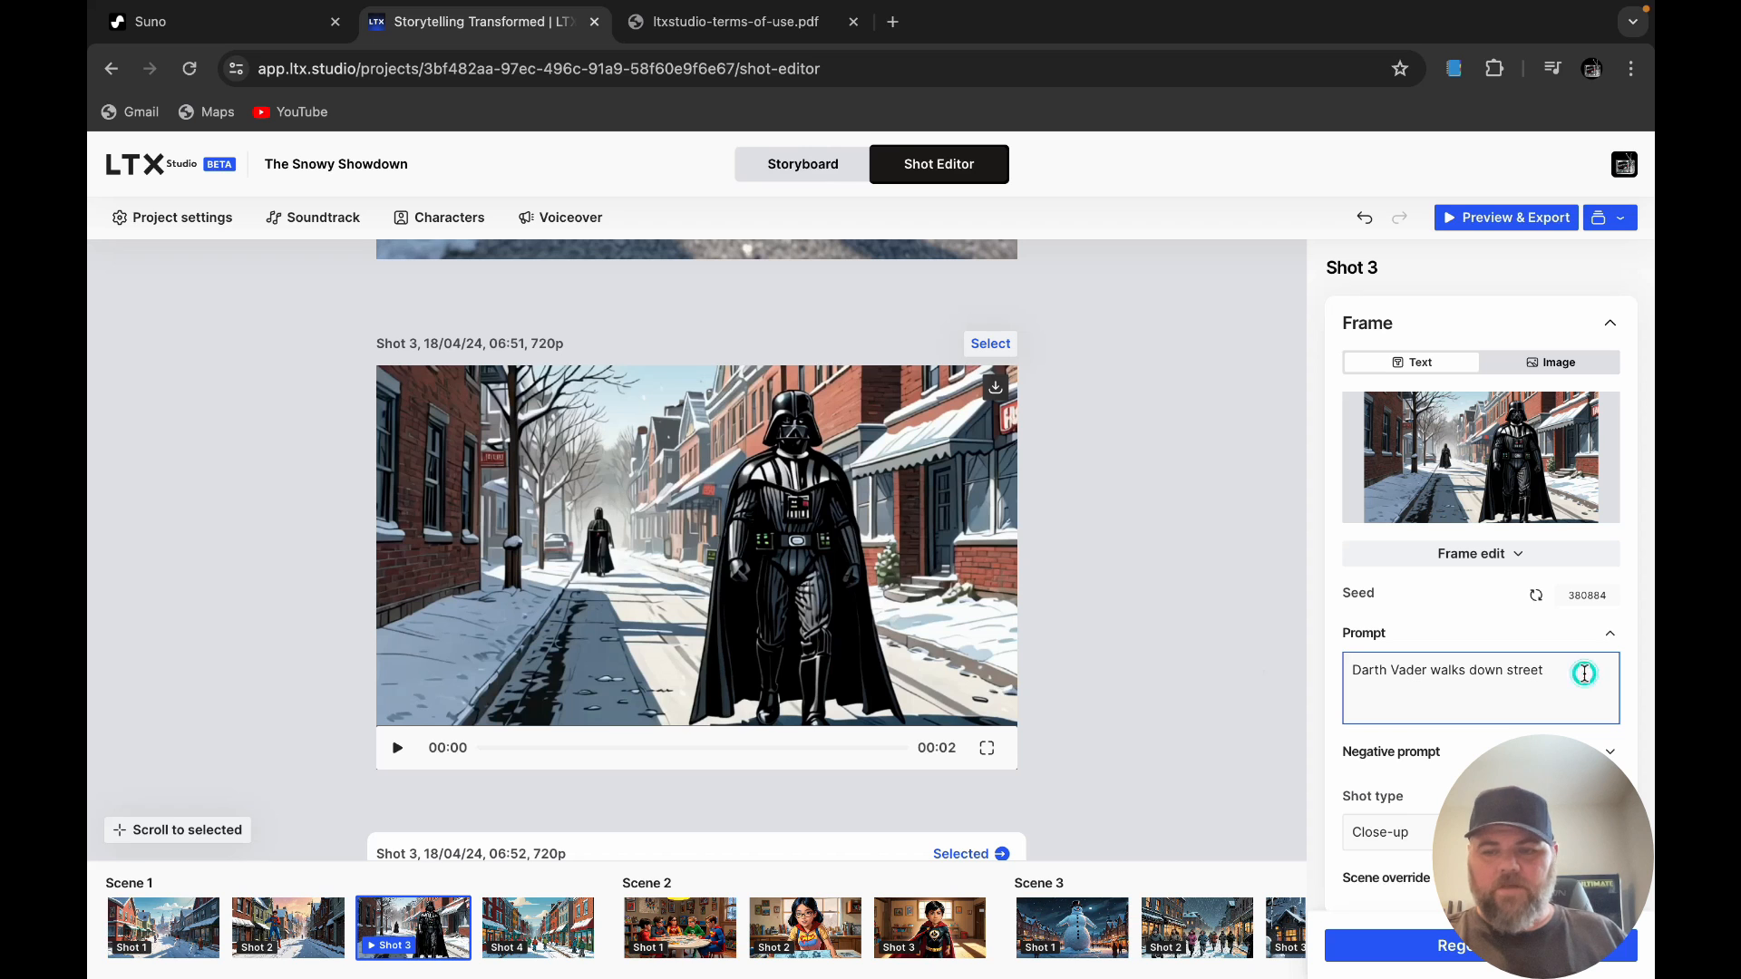
key("BackSpace")
key("BackSpace")
key("BackSpace")
key("BackSpace")
key("BackSpace")
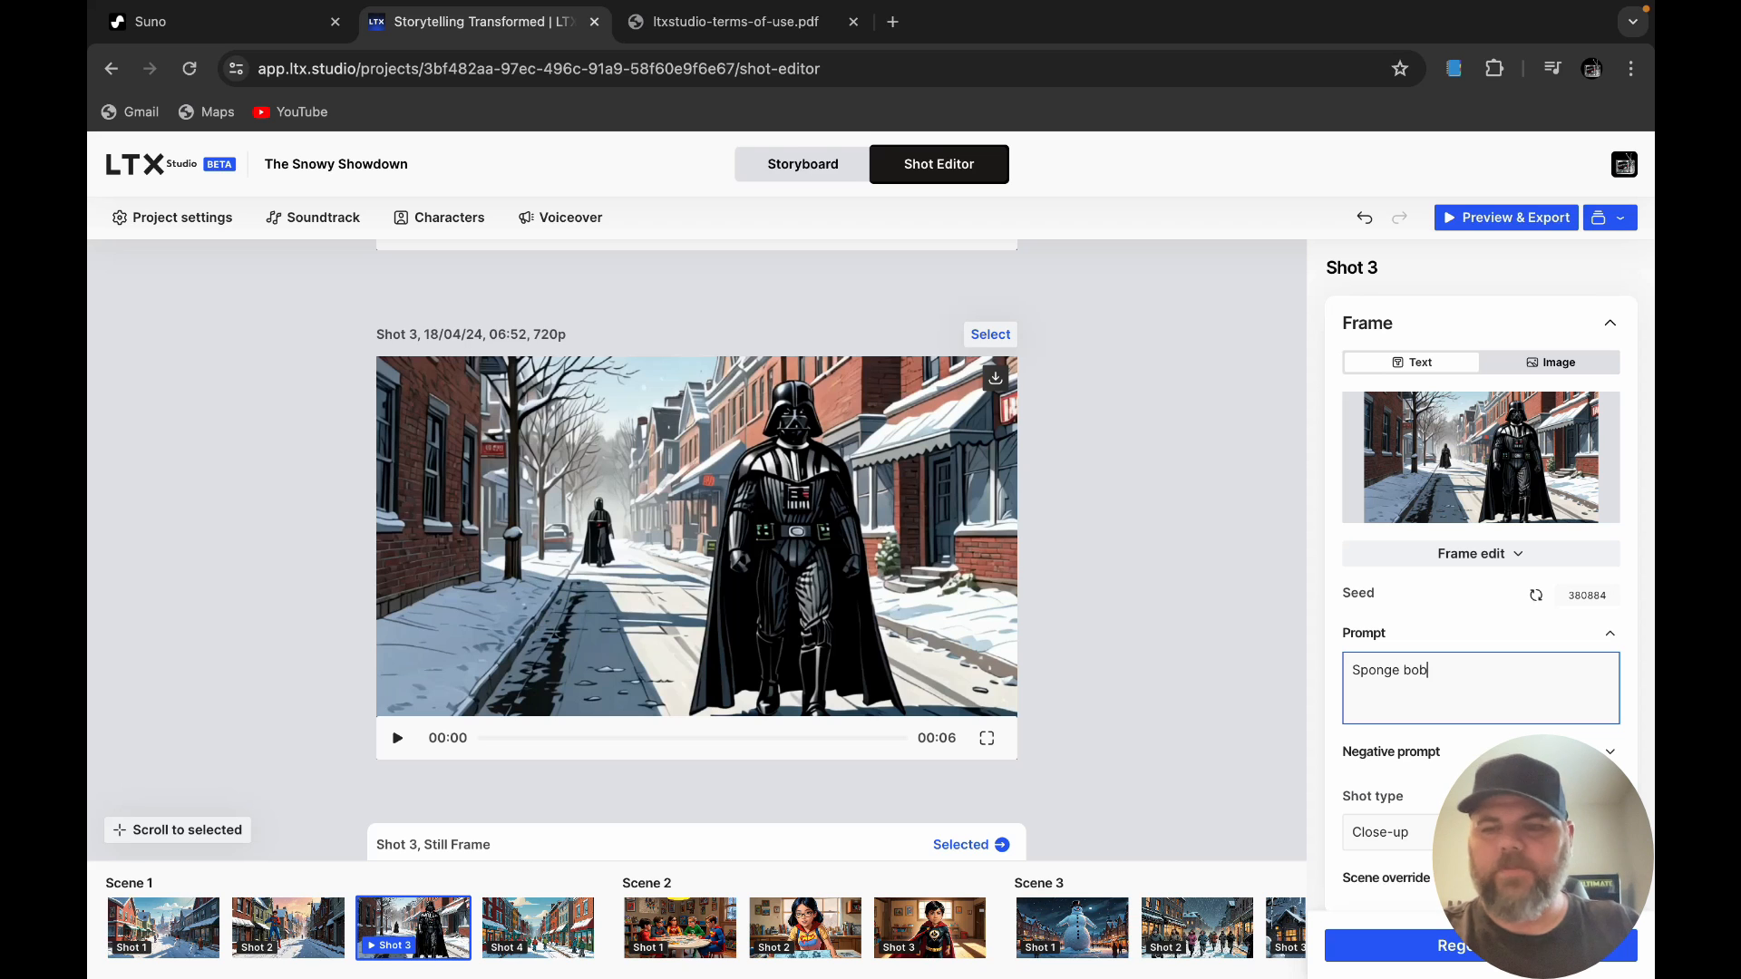
type("Sponge bob walk")
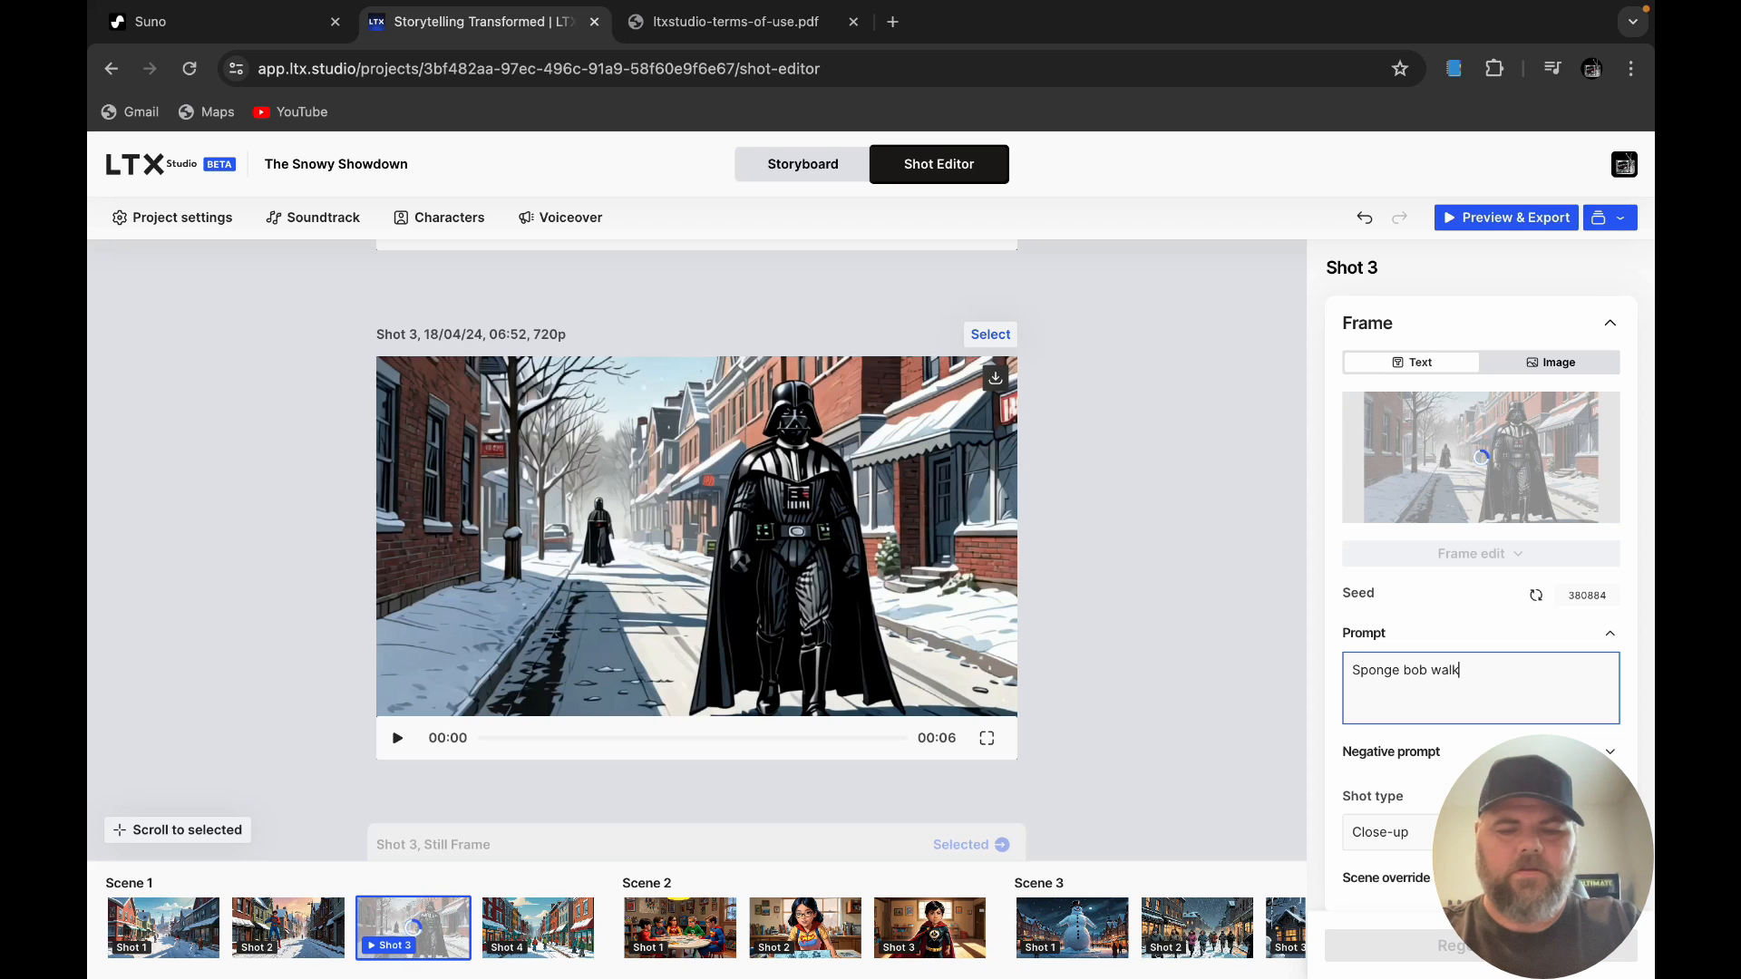
type("ing down a street")
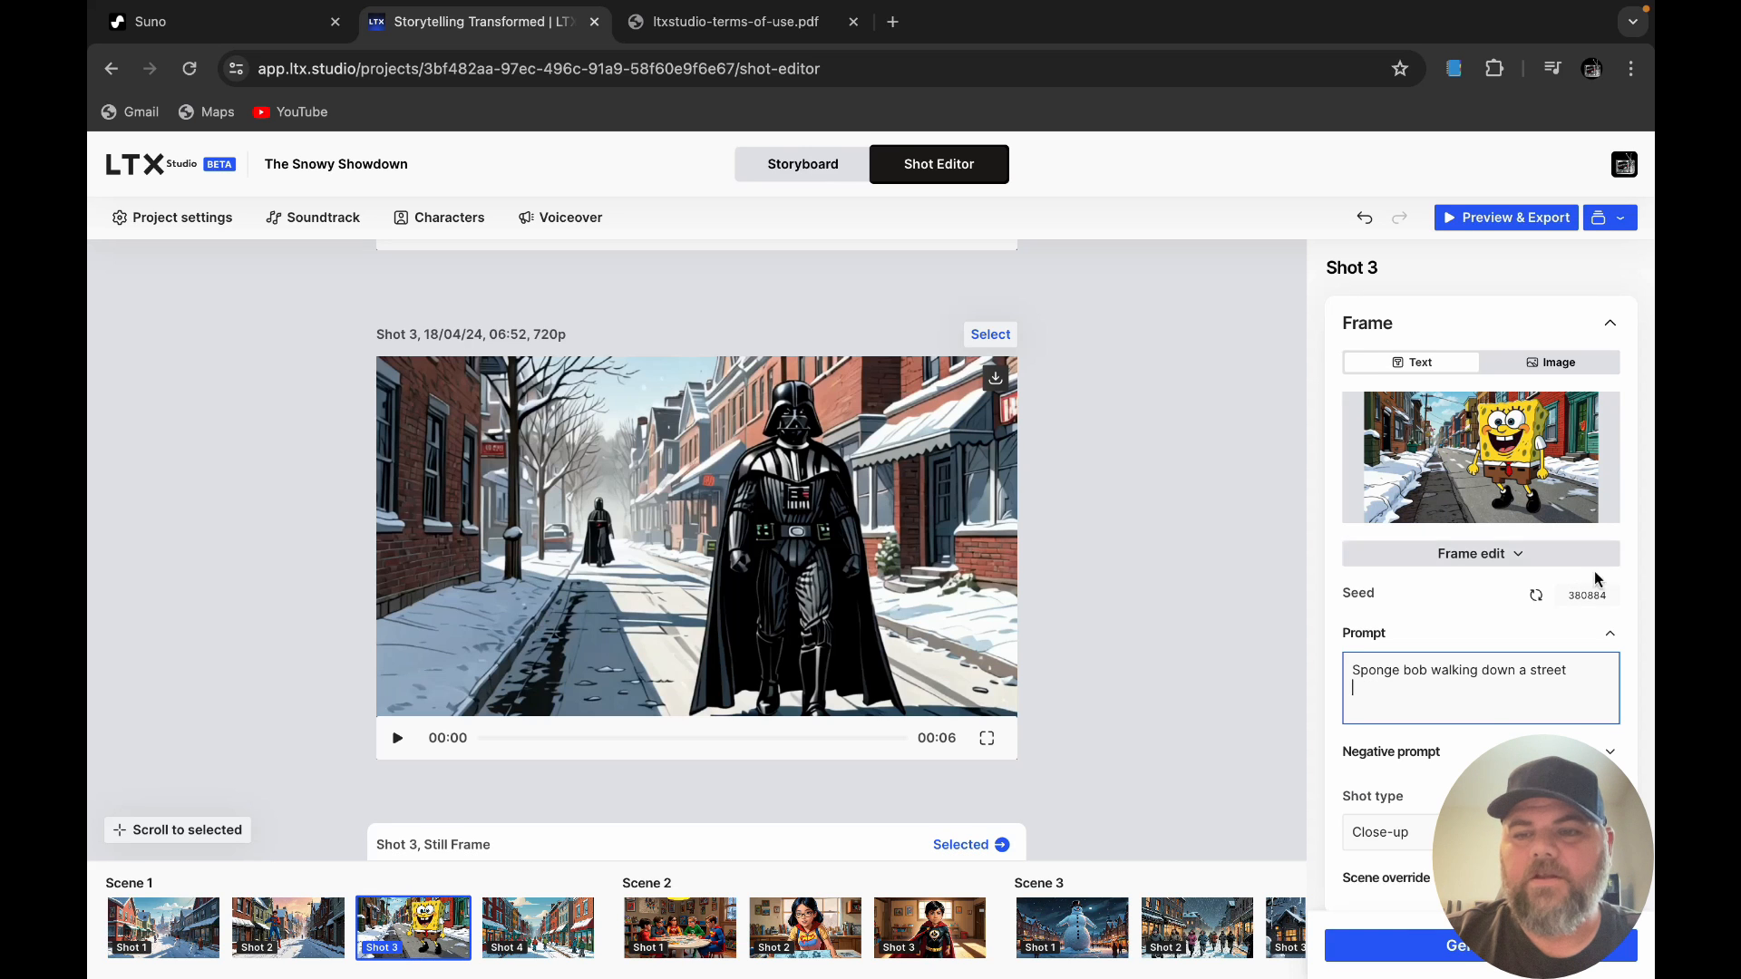
Step: Generate a video from shot 3's new frame and play it
left_click(1505, 945)
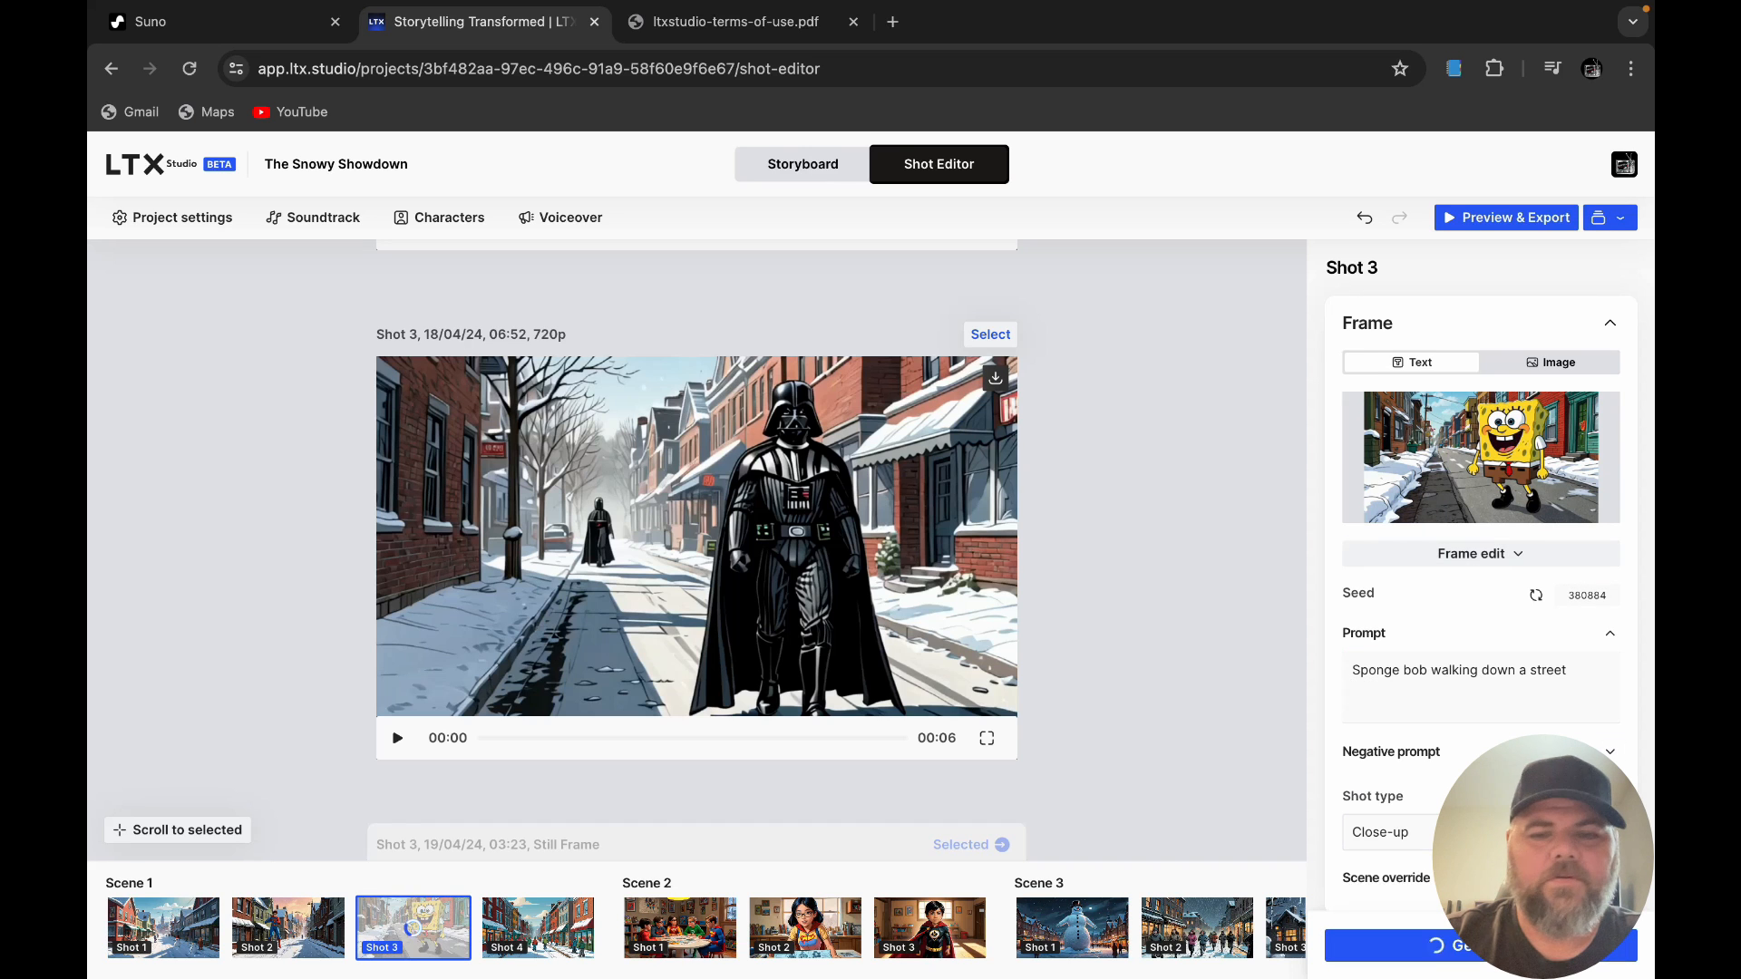
scroll(1086, 735, "down", 5)
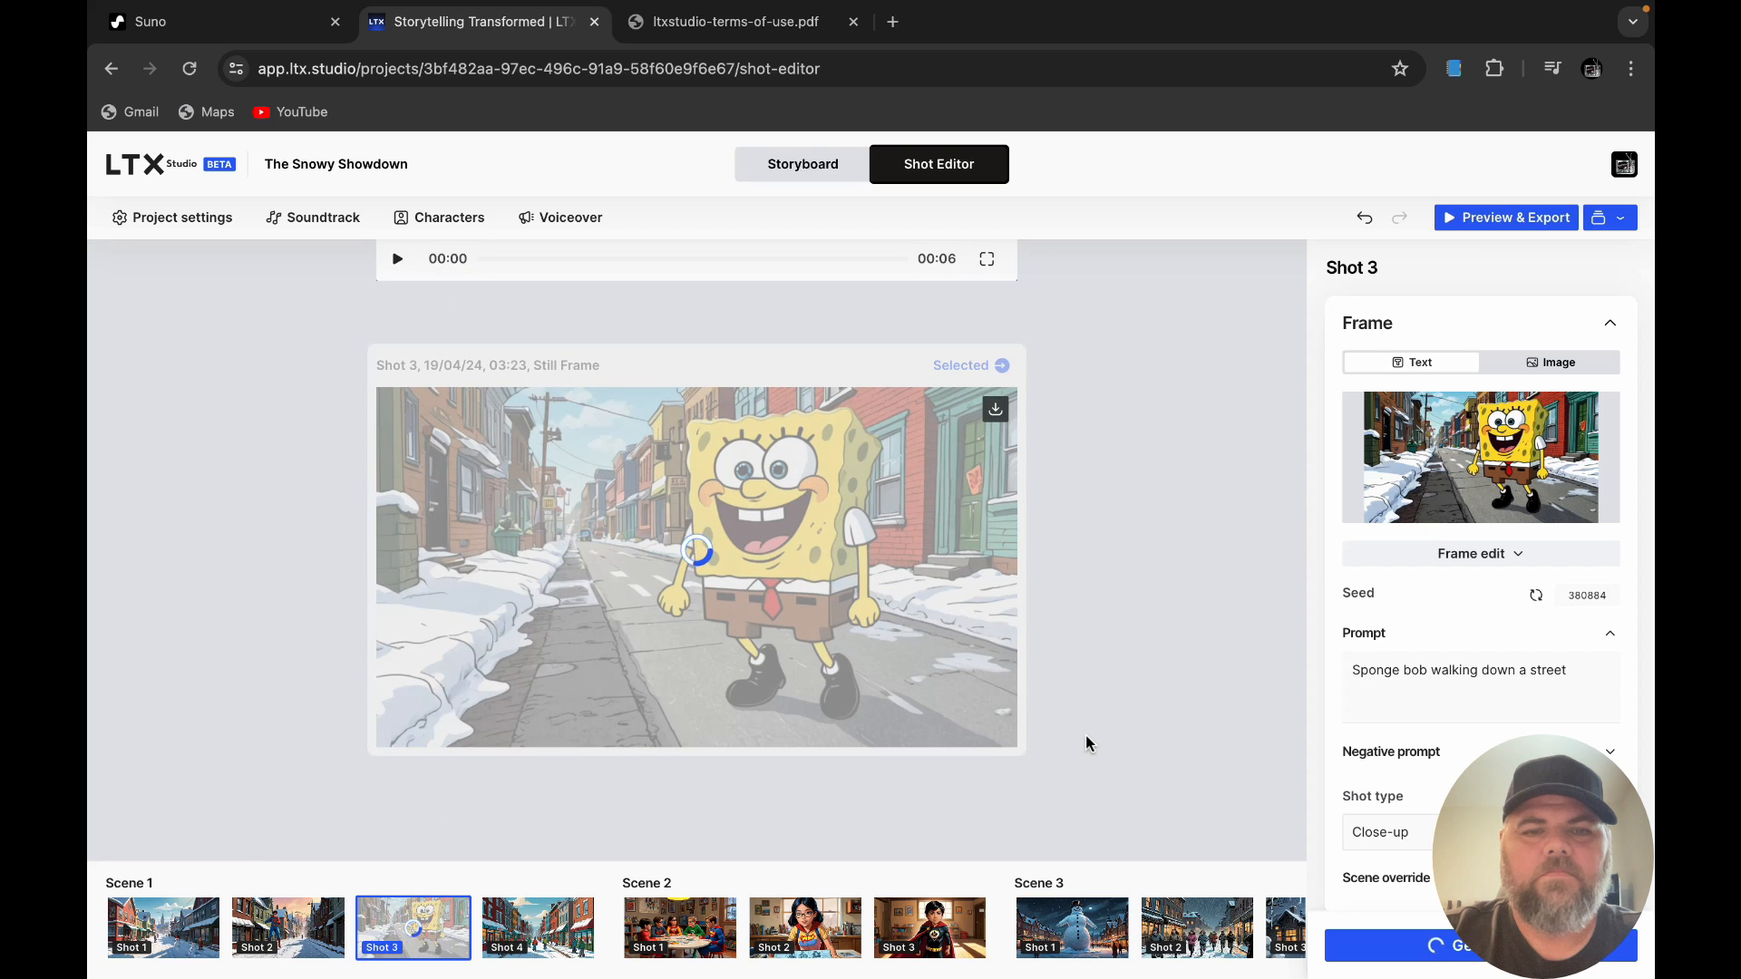
scroll(1085, 736, "up", 5)
scroll(1085, 735, "down", 5)
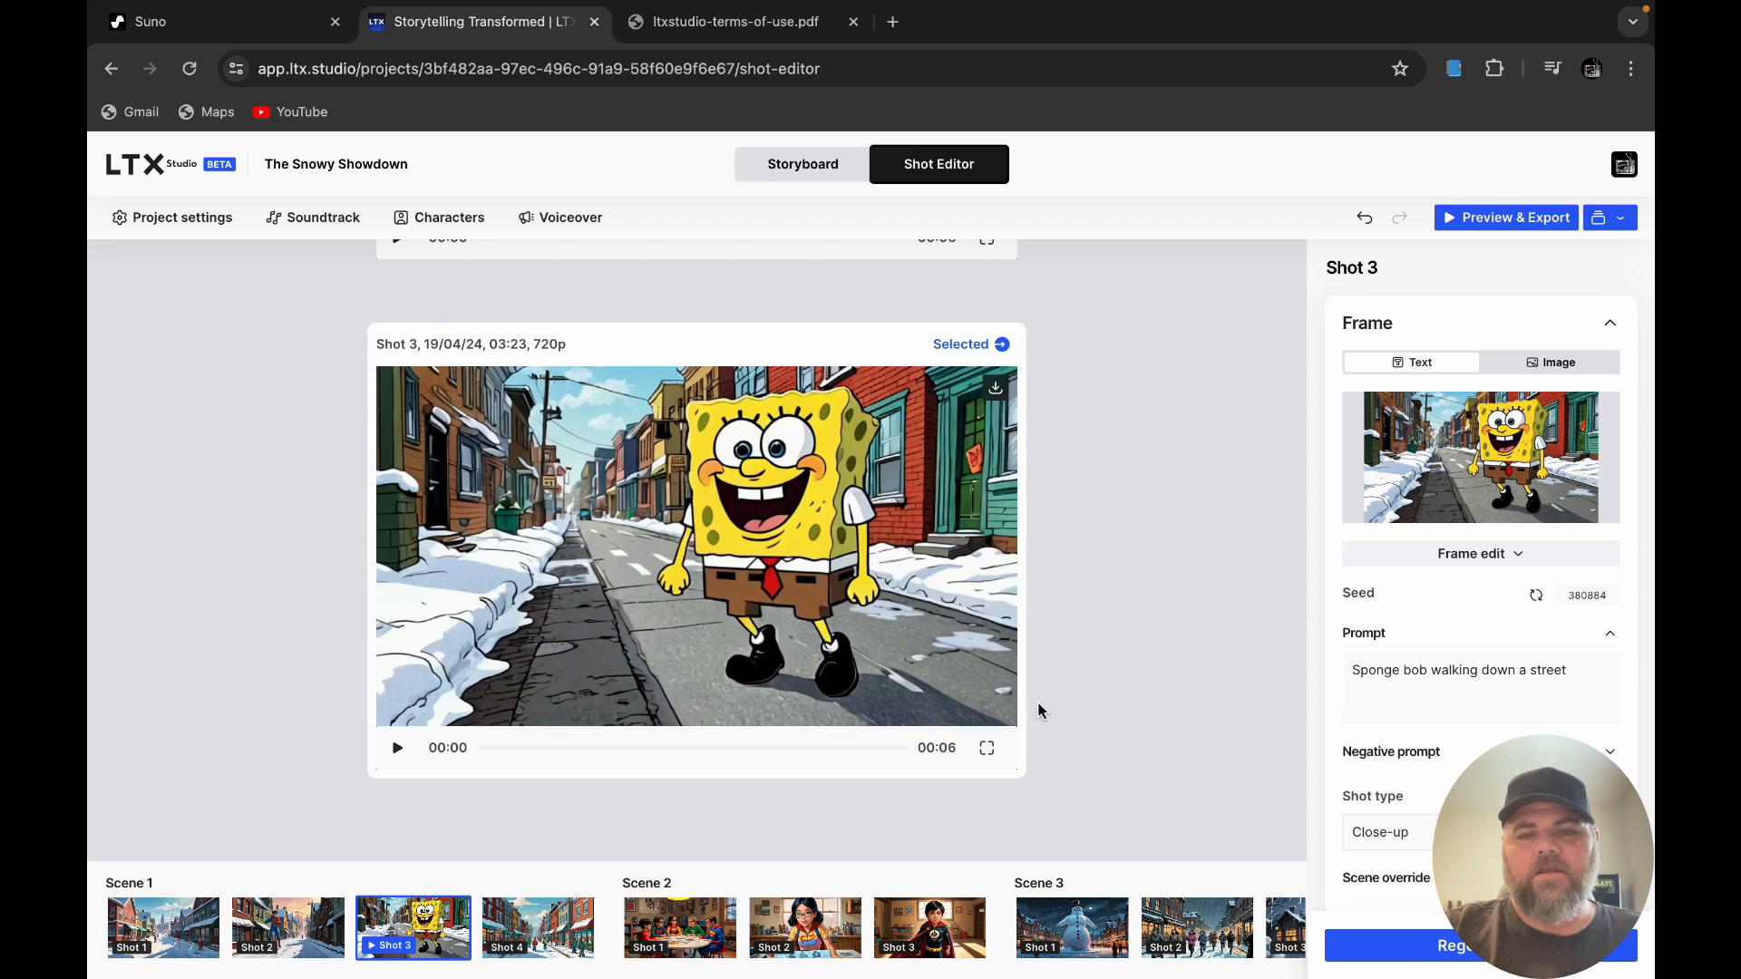
left_click(396, 748)
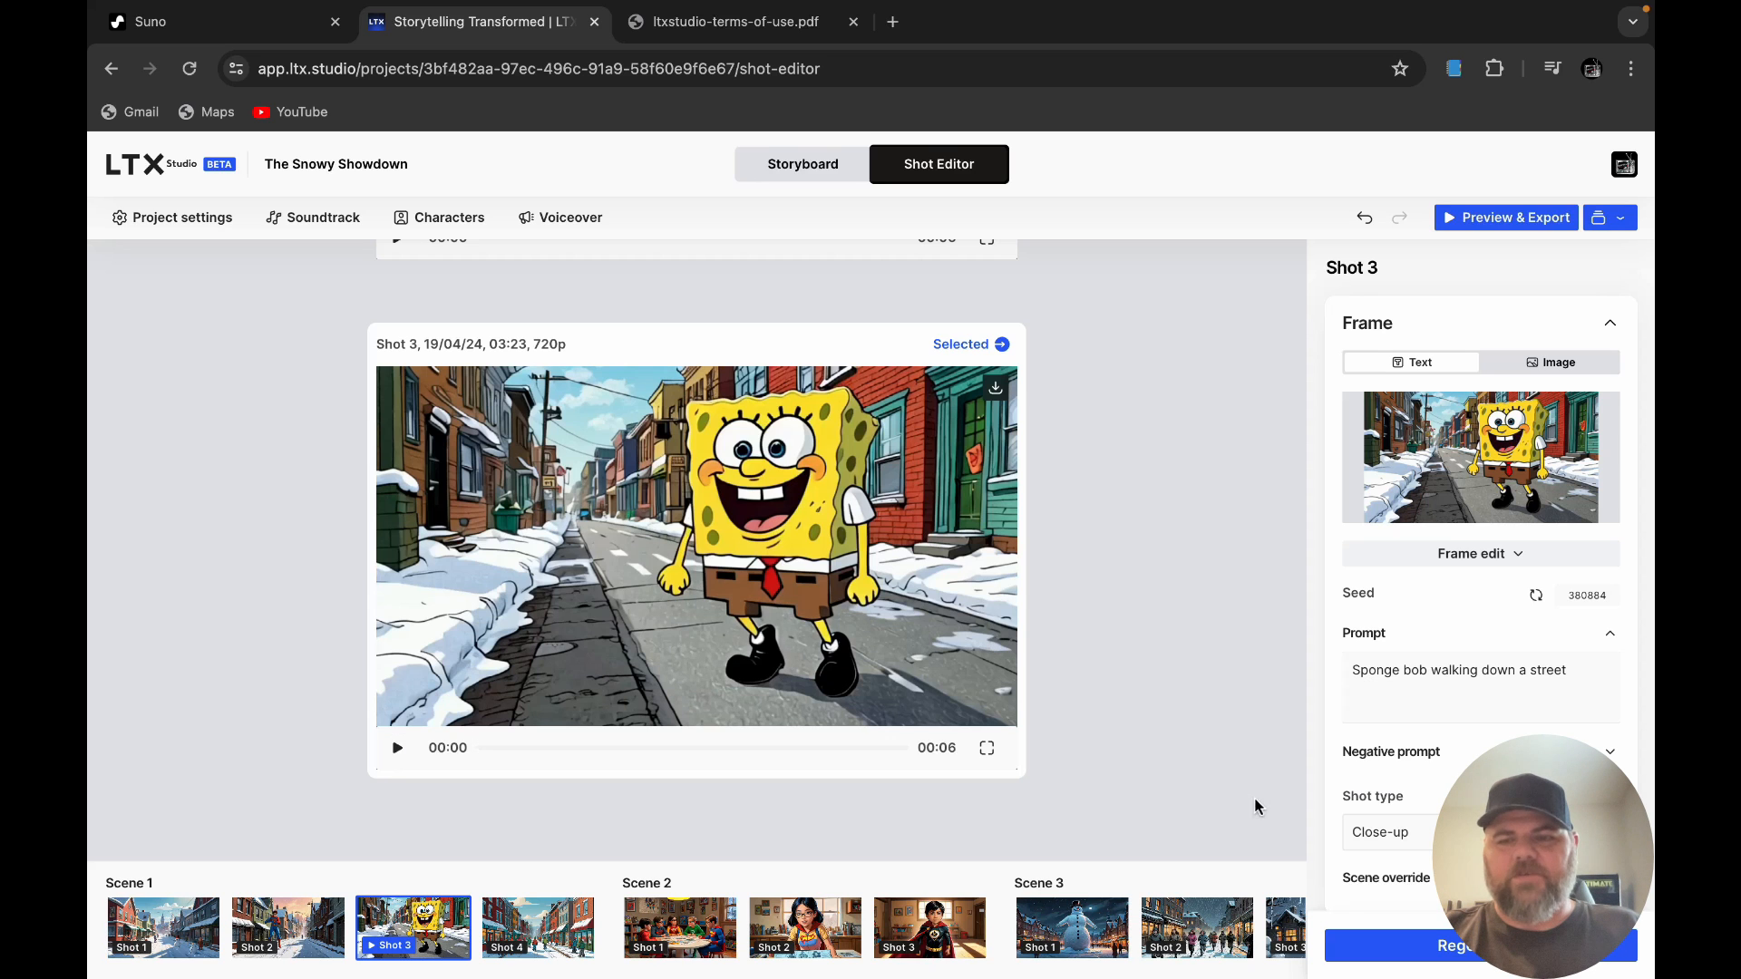
Step: Regenerate shot 3's video, play the new version, and return to the LTX Studio home page
left_click(1481, 946)
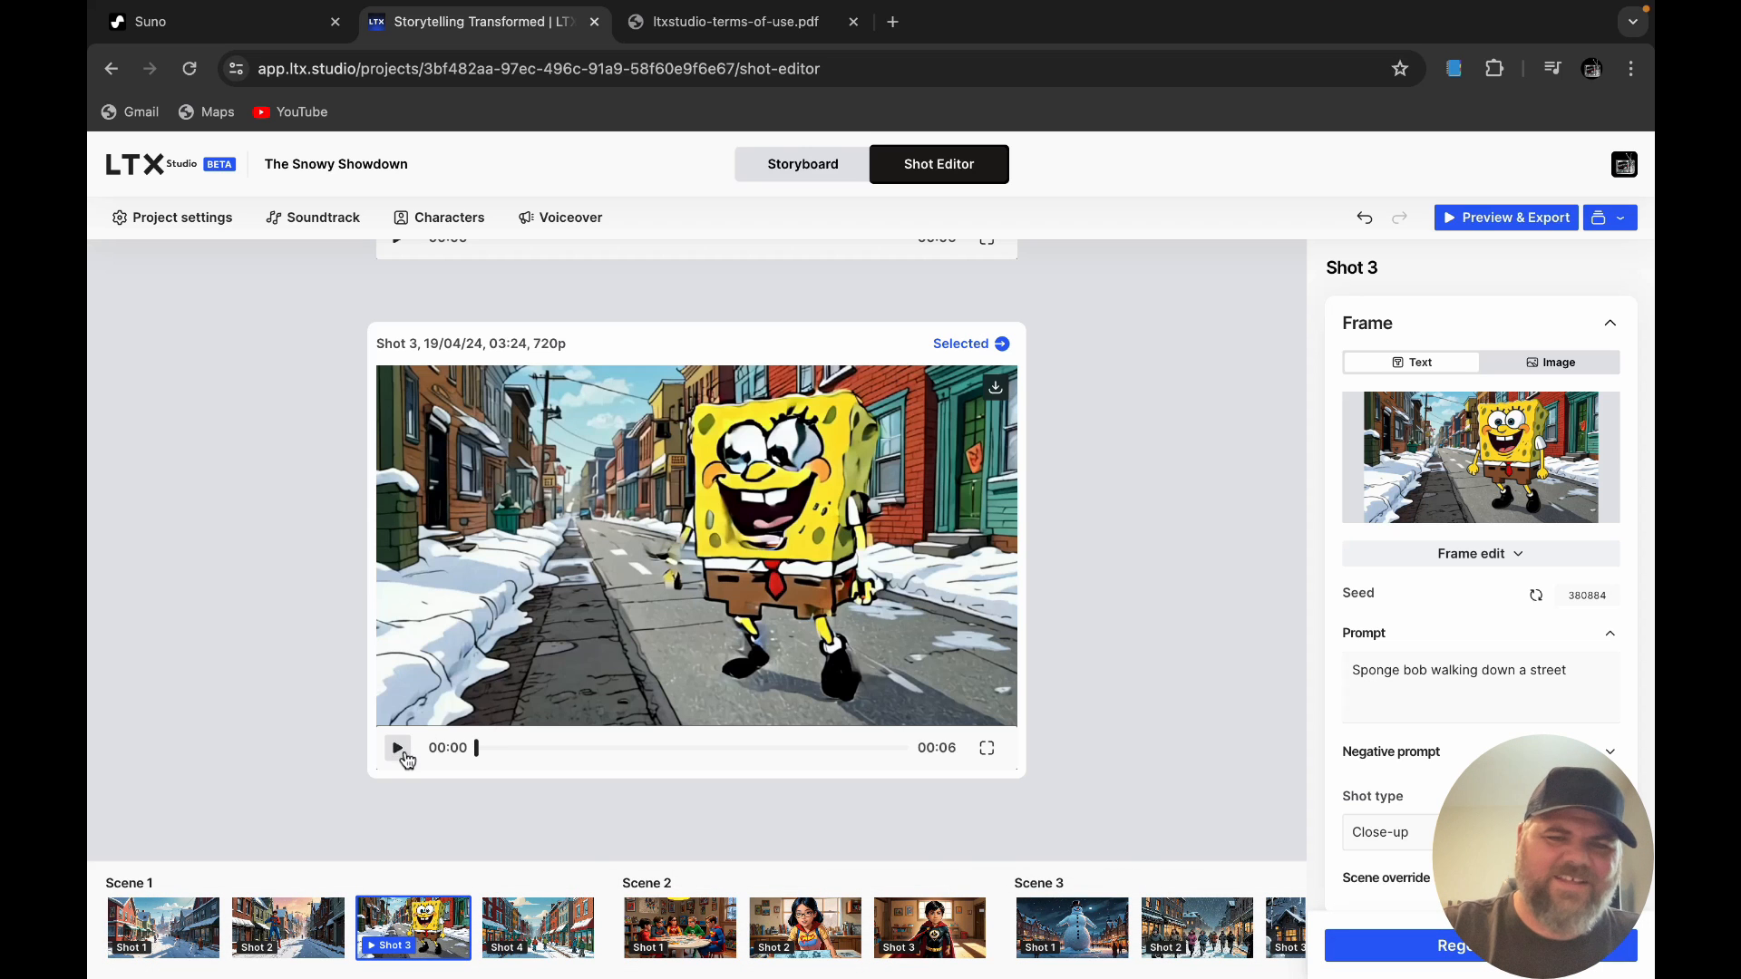
left_click(404, 756)
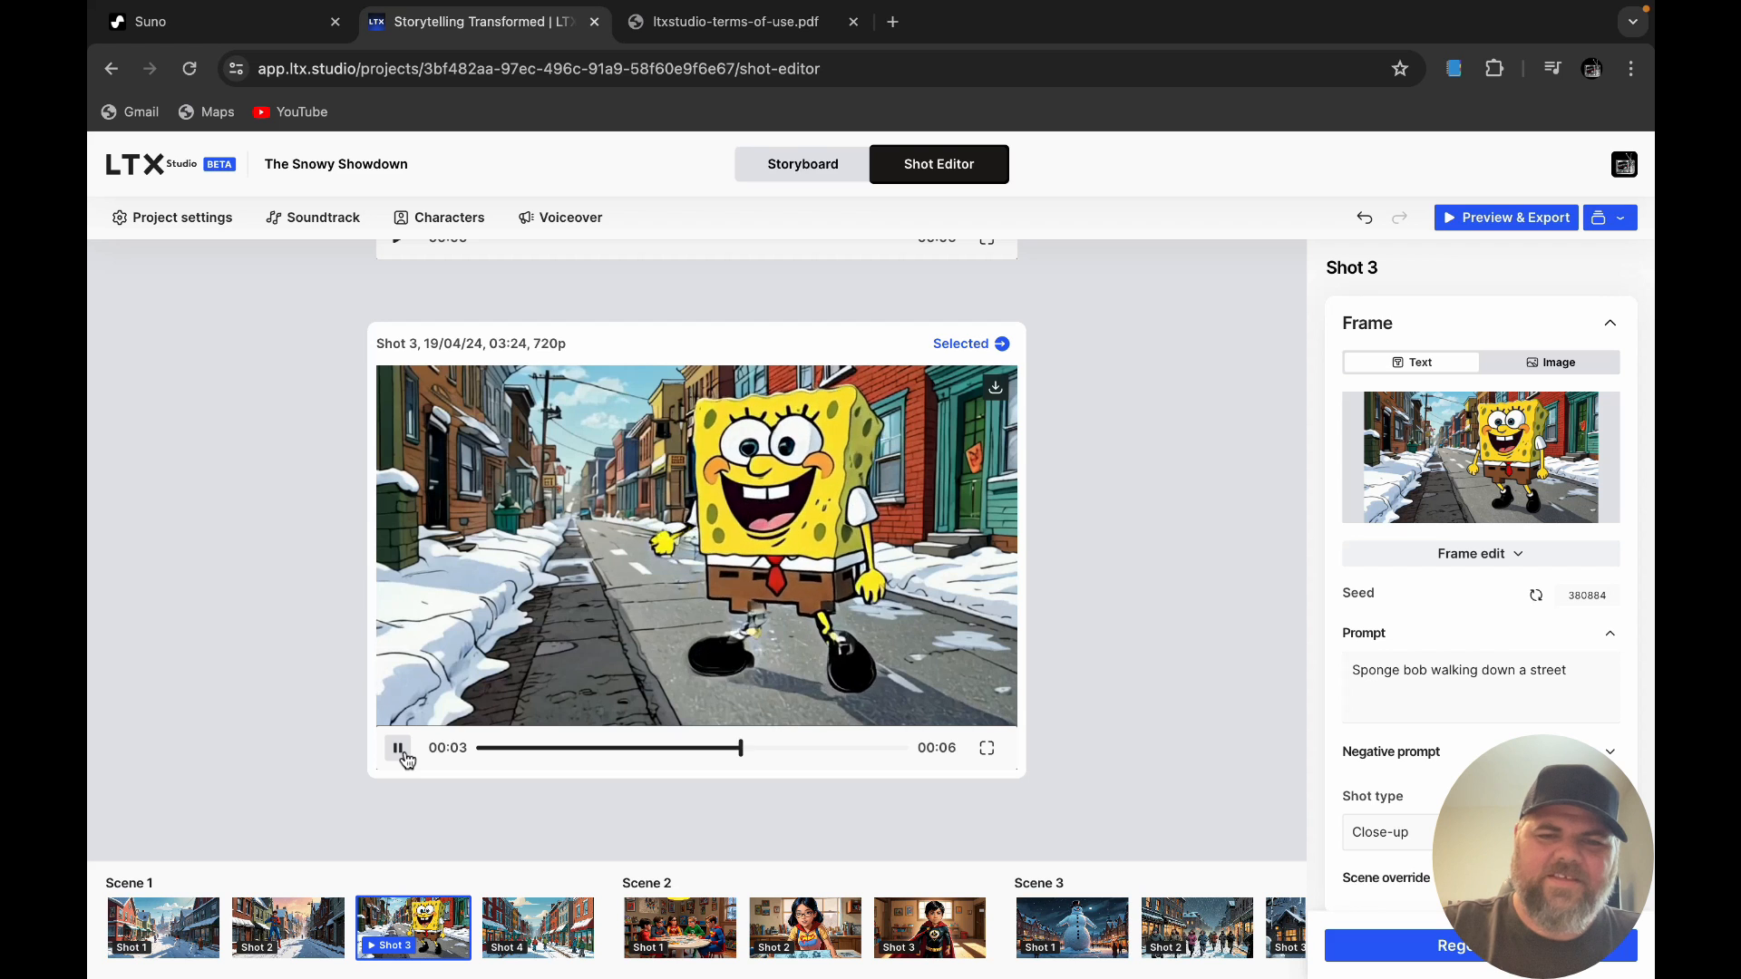
left_click(403, 753)
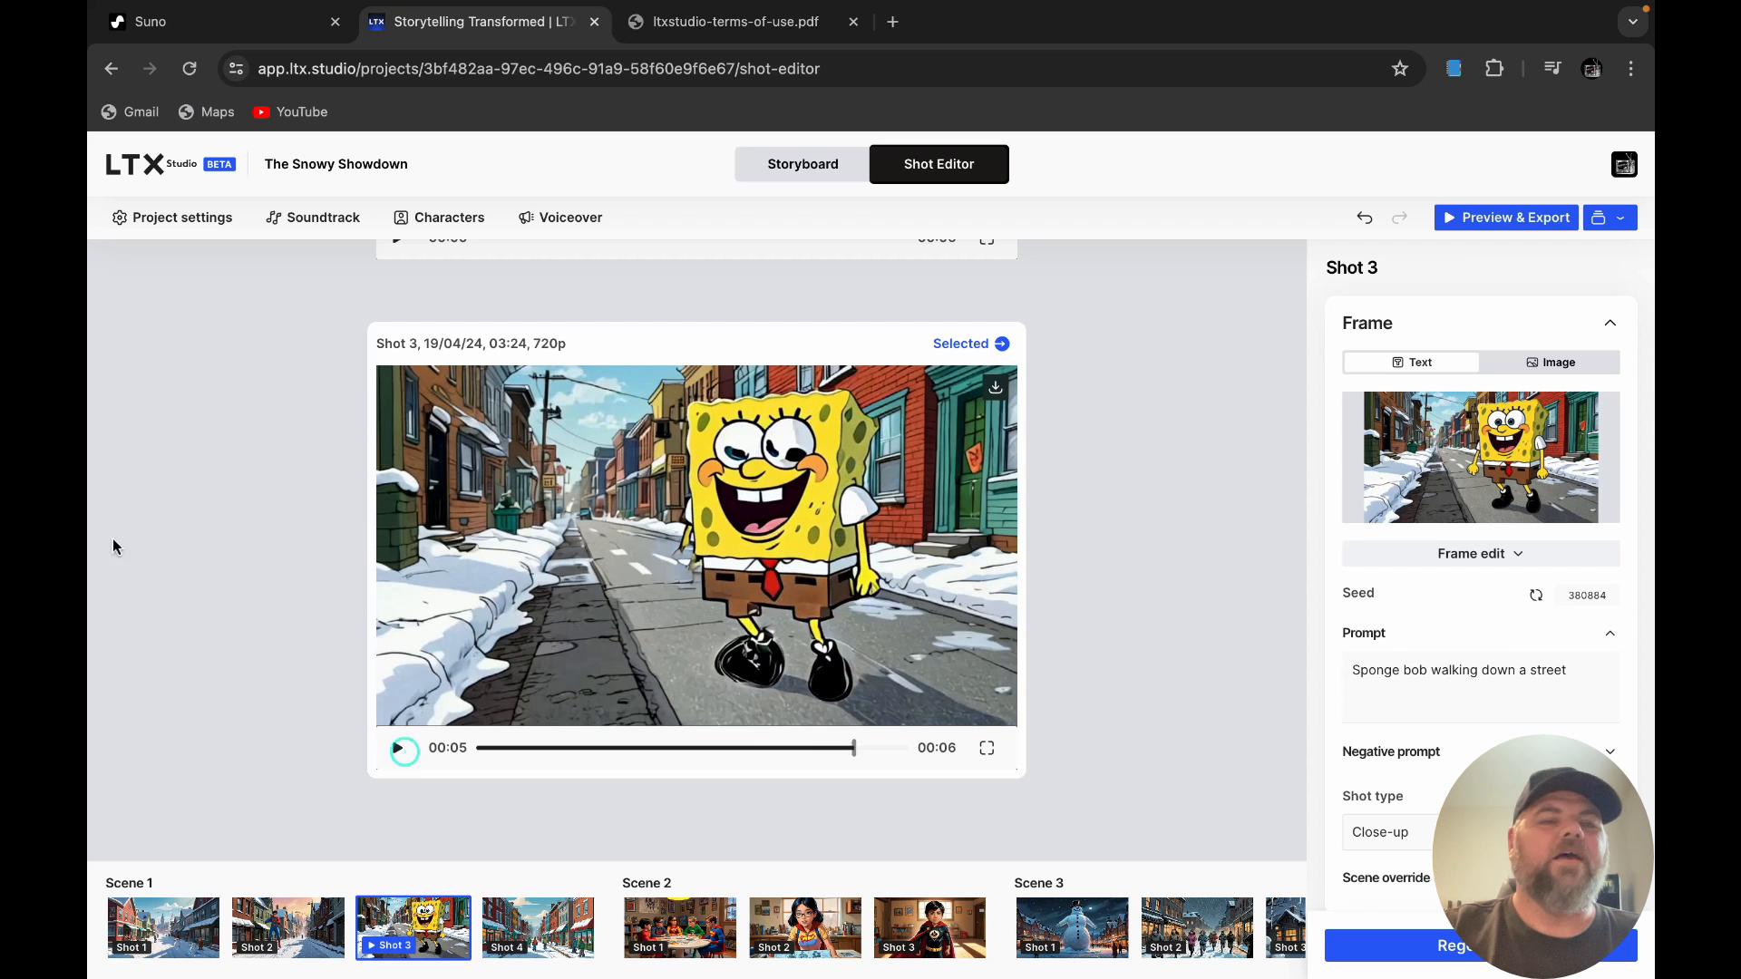
left_click(209, 178)
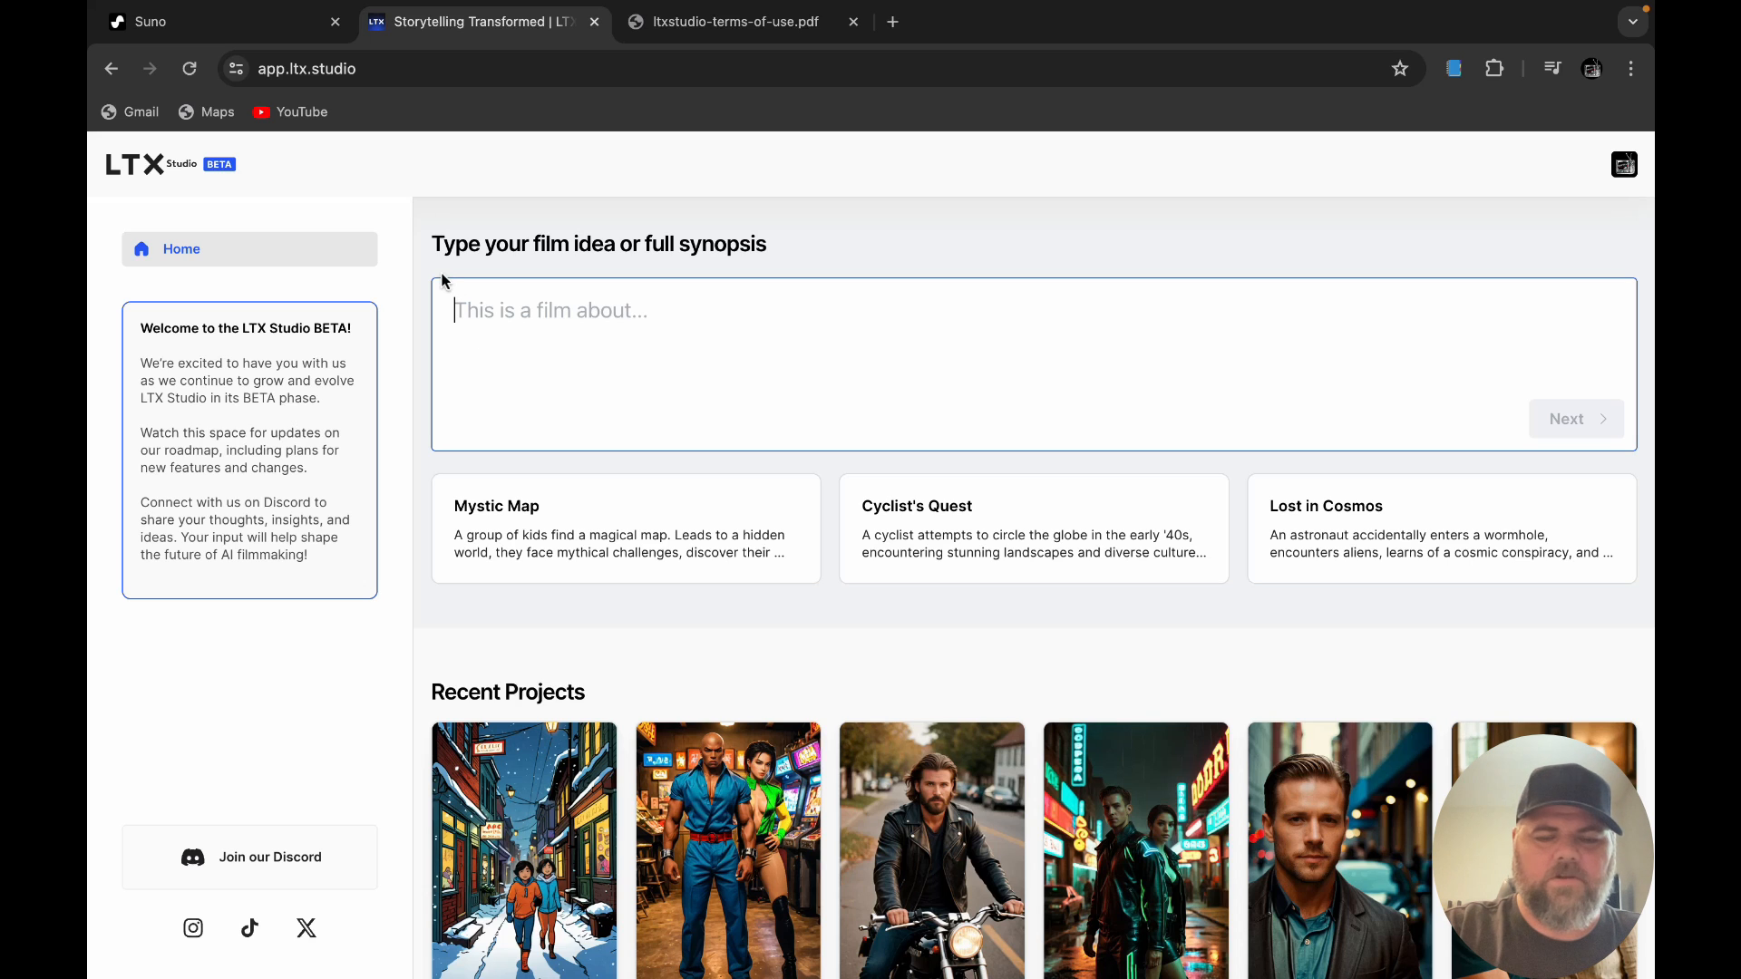
type("95984")
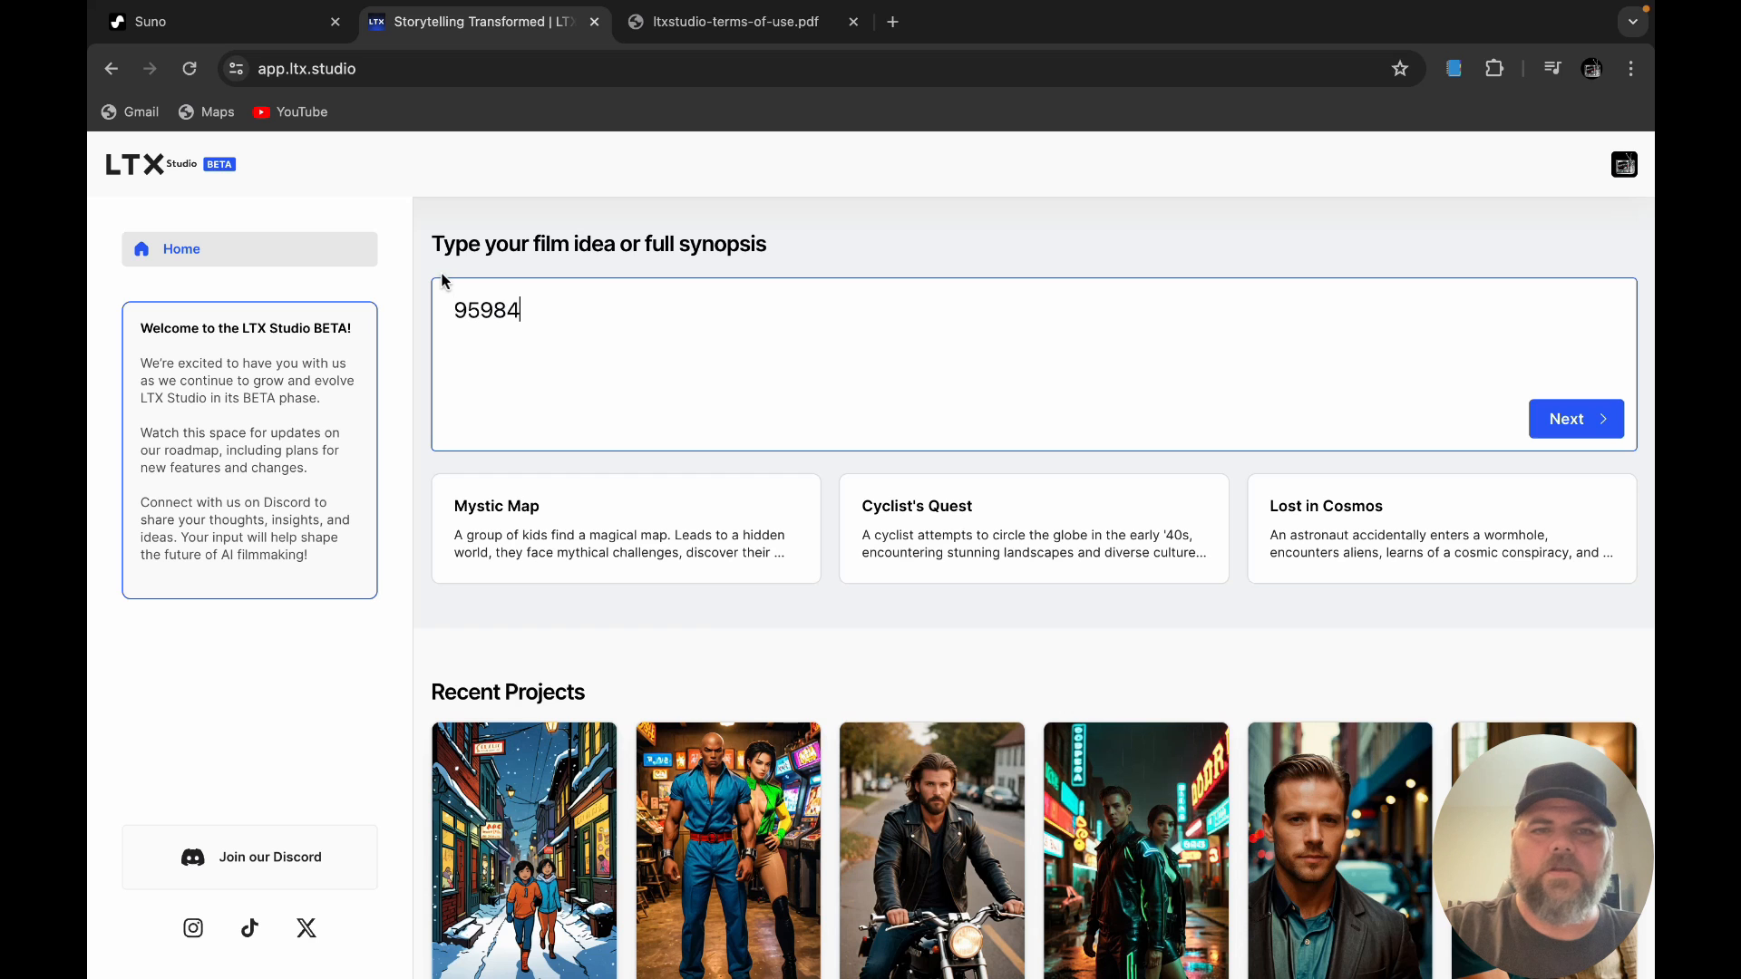
key("BackSpace")
key("BackSpace")
key("BackSpace")
key("BackSpace")
key("BackSpace")
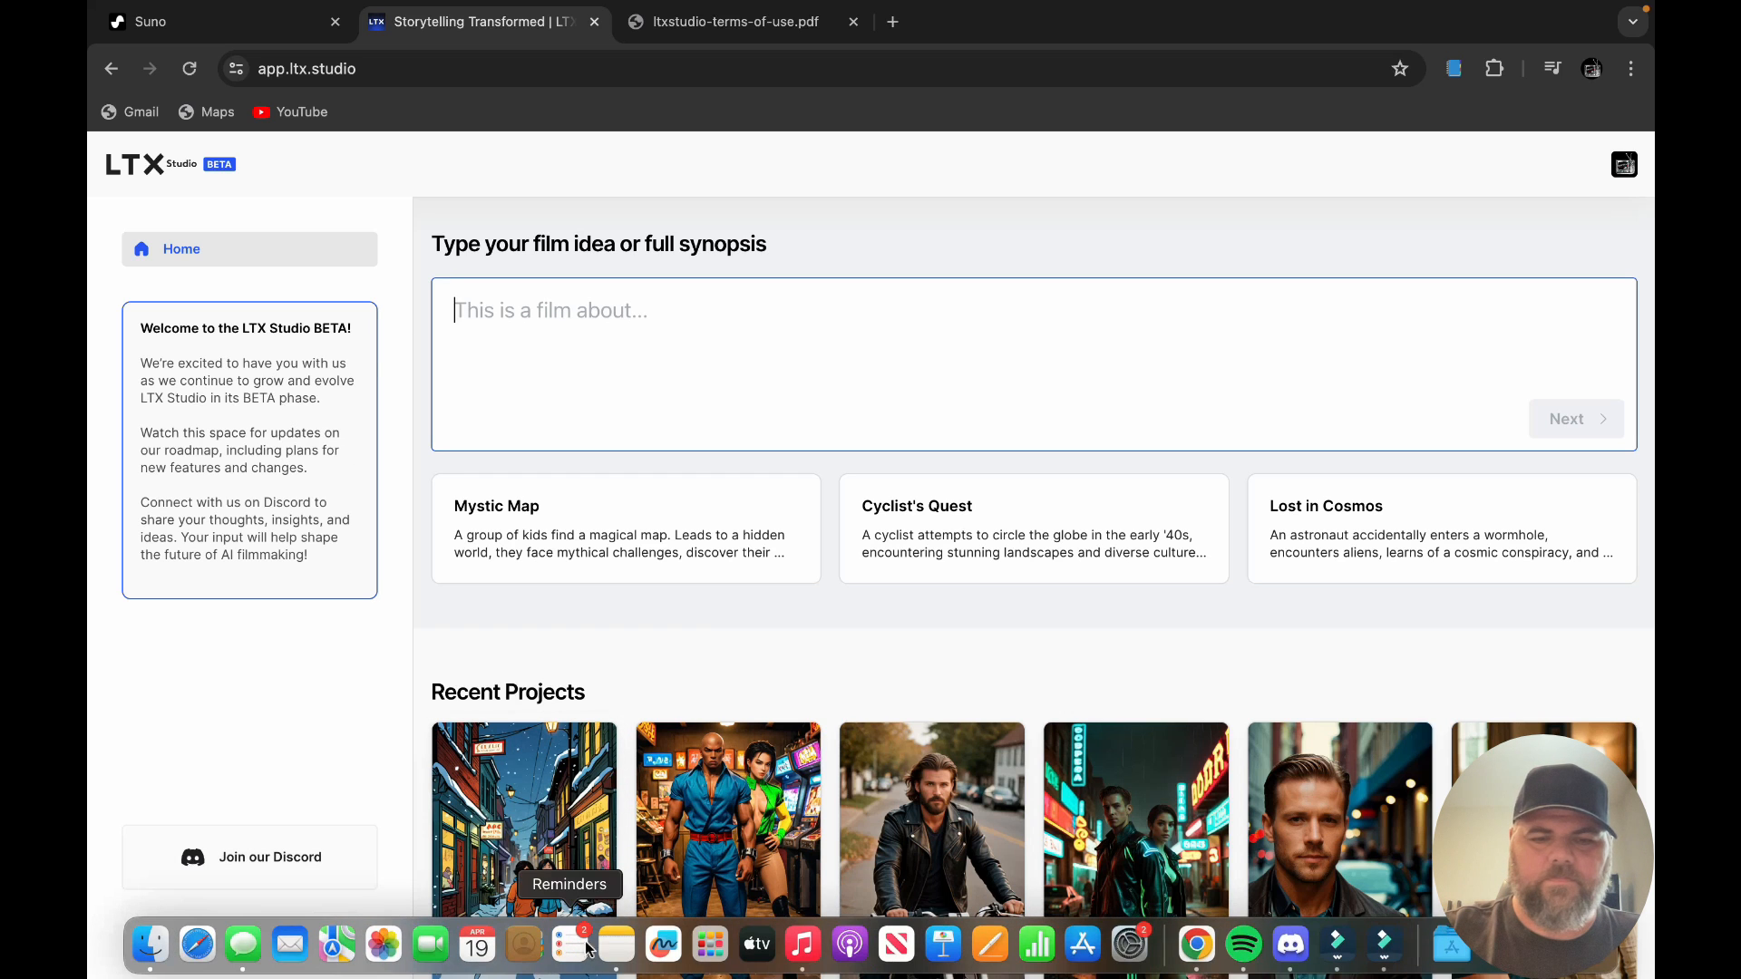
Step: Switch to Notes, consult the note with the television ad prompts, and minimize its window
left_click(607, 952)
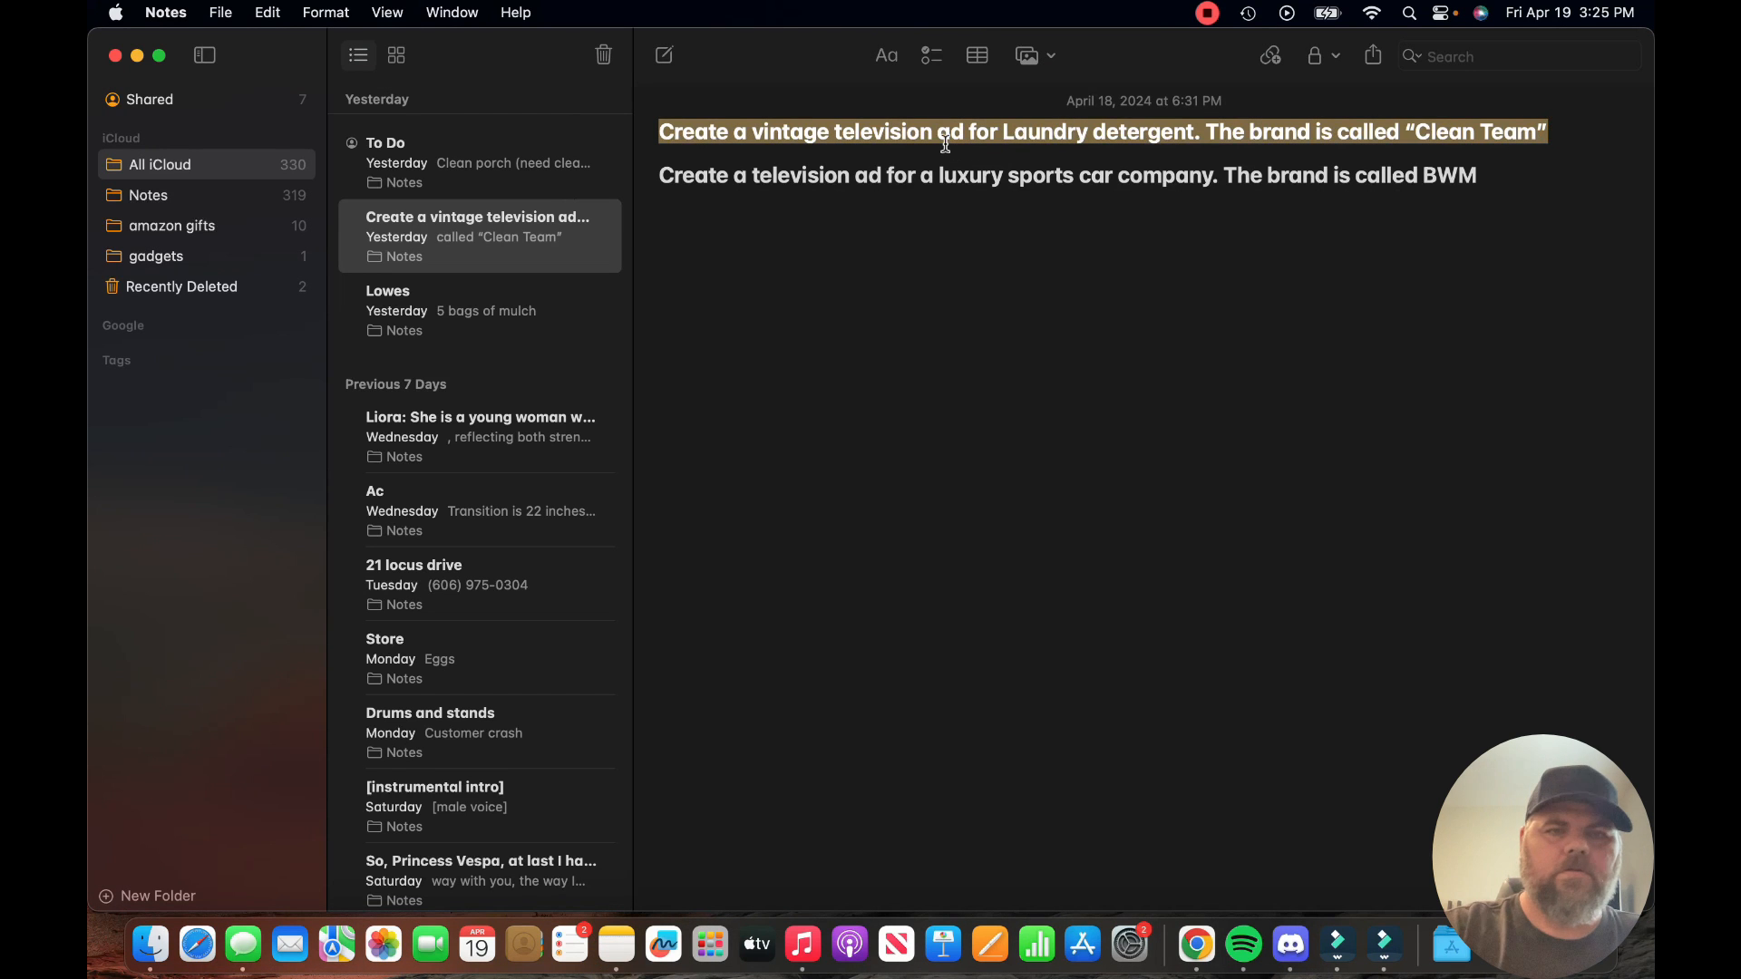
left_click(136, 56)
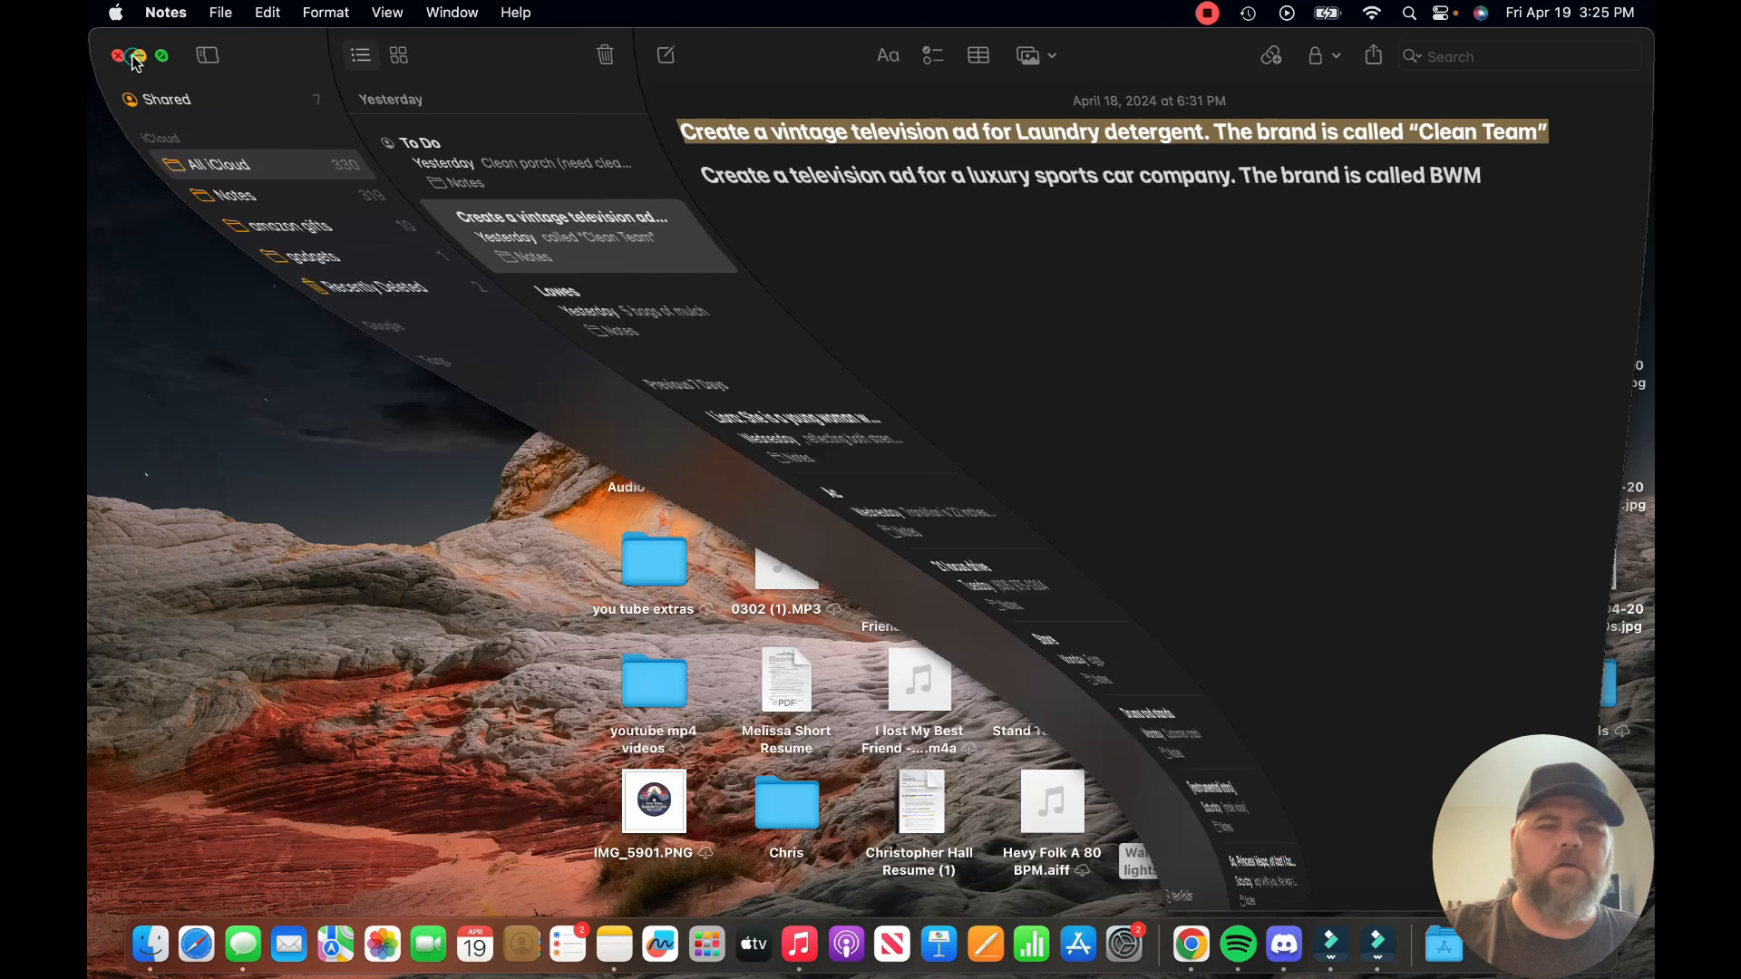
Step: Switch to LTX Studio and submit the film idea "Create a vintage television ad for Laundry detergent. The brand is called “Clean Team”"
left_click(1165, 946)
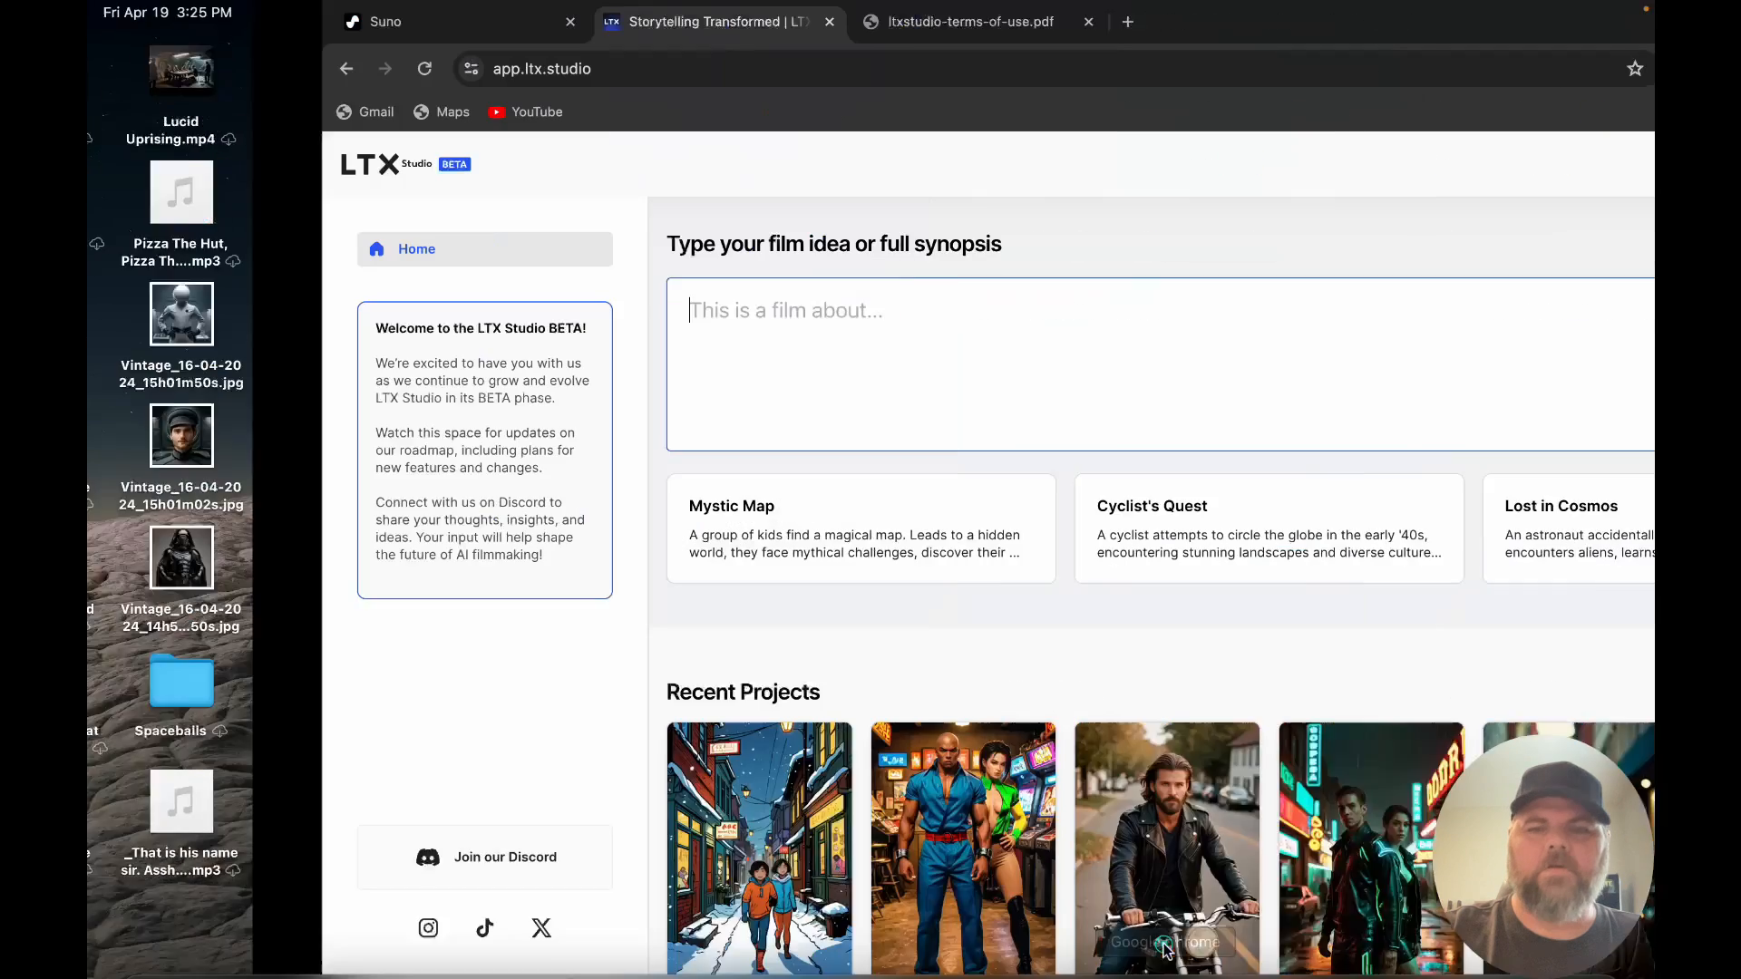
left_click(579, 290)
type("Create a vintage television ad for Laundry detergent. The brand is called \"Clean Team\"")
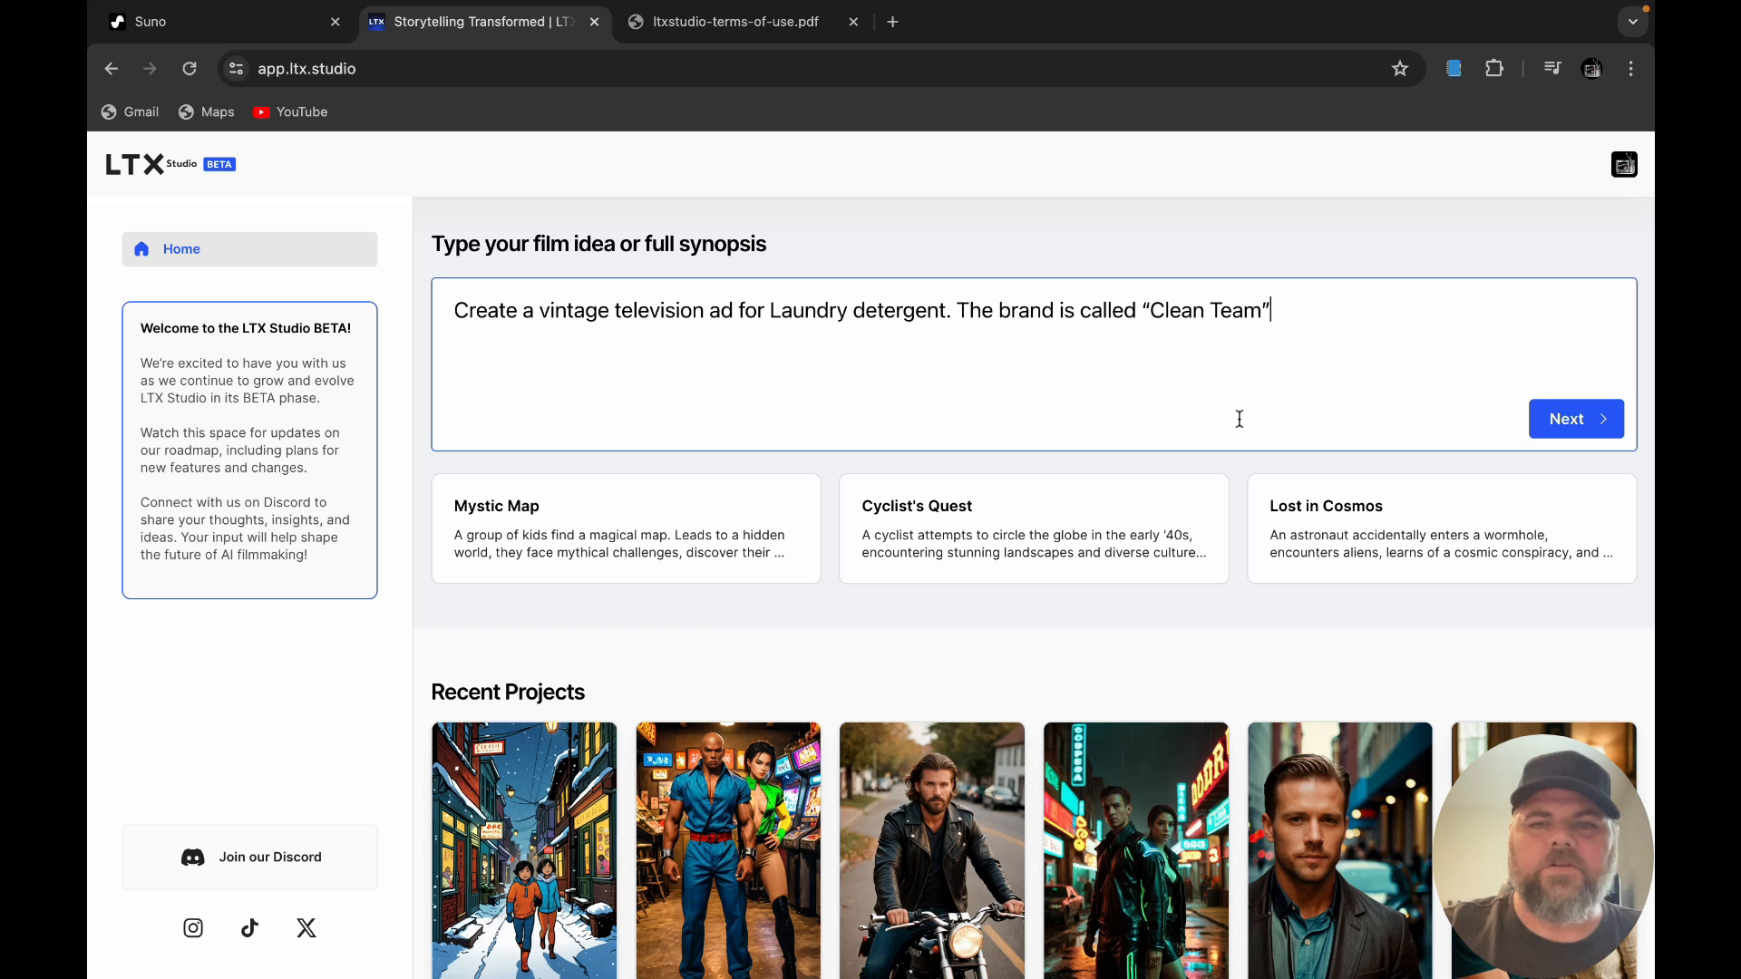
left_click(1600, 420)
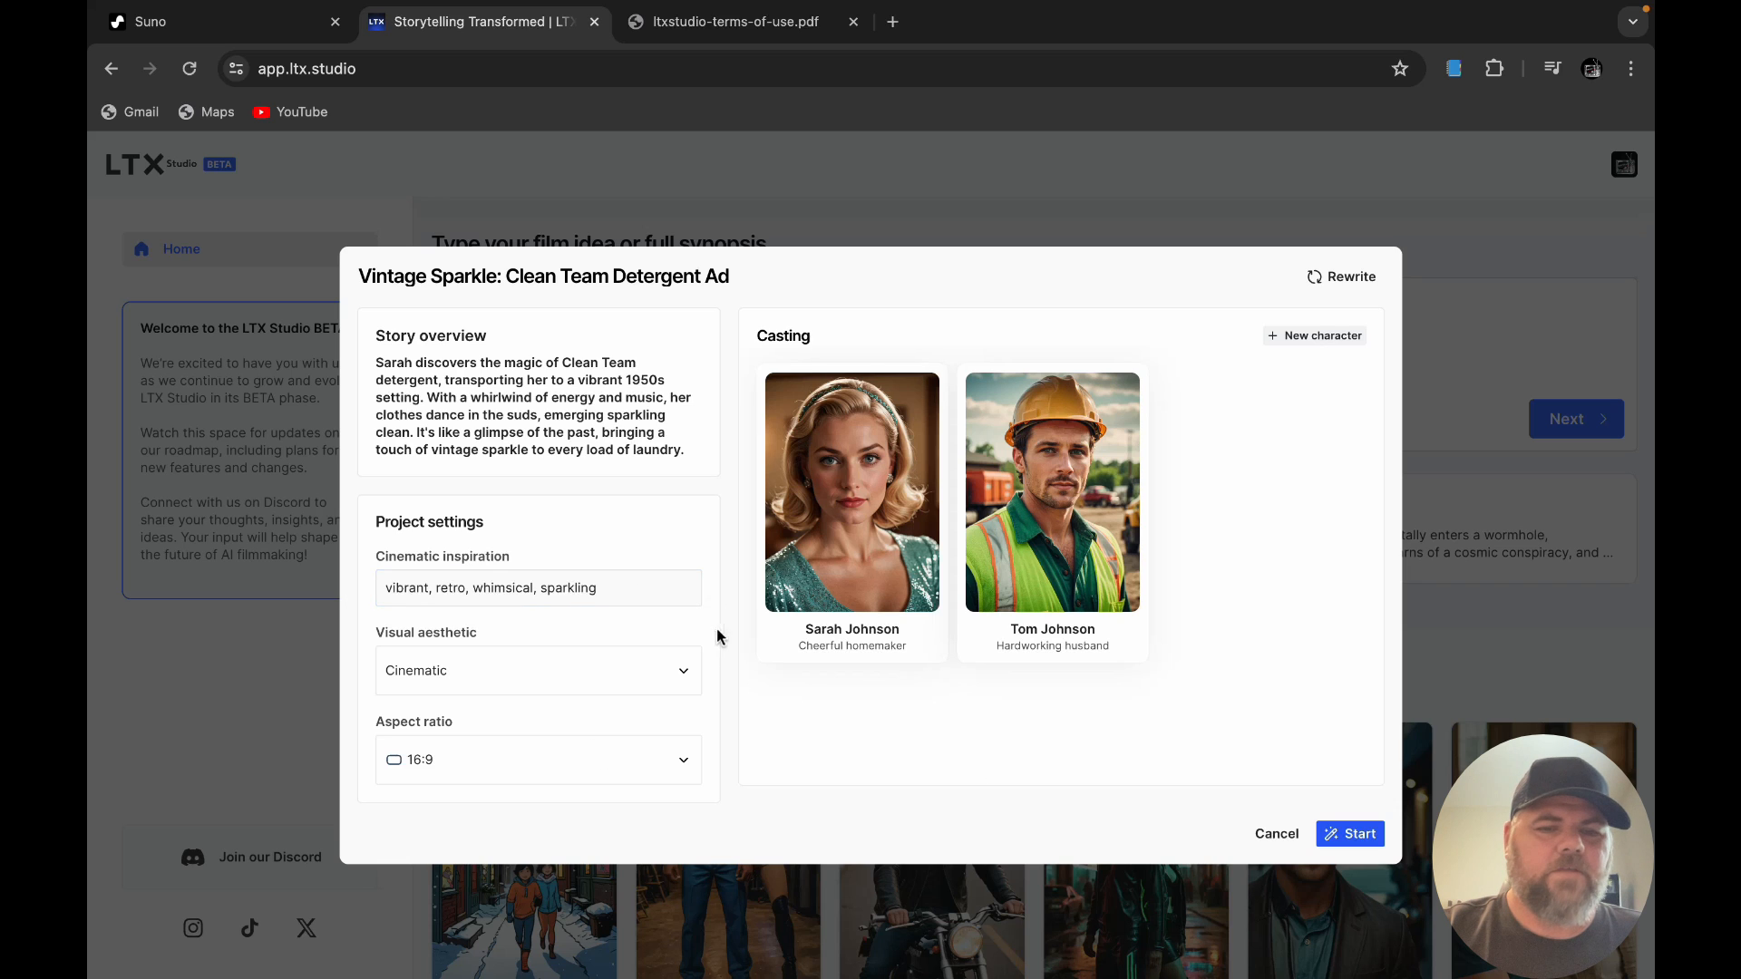
Step: Set the project's visual aesthetic to Craft Clay and start generating the storyboard
left_click(671, 676)
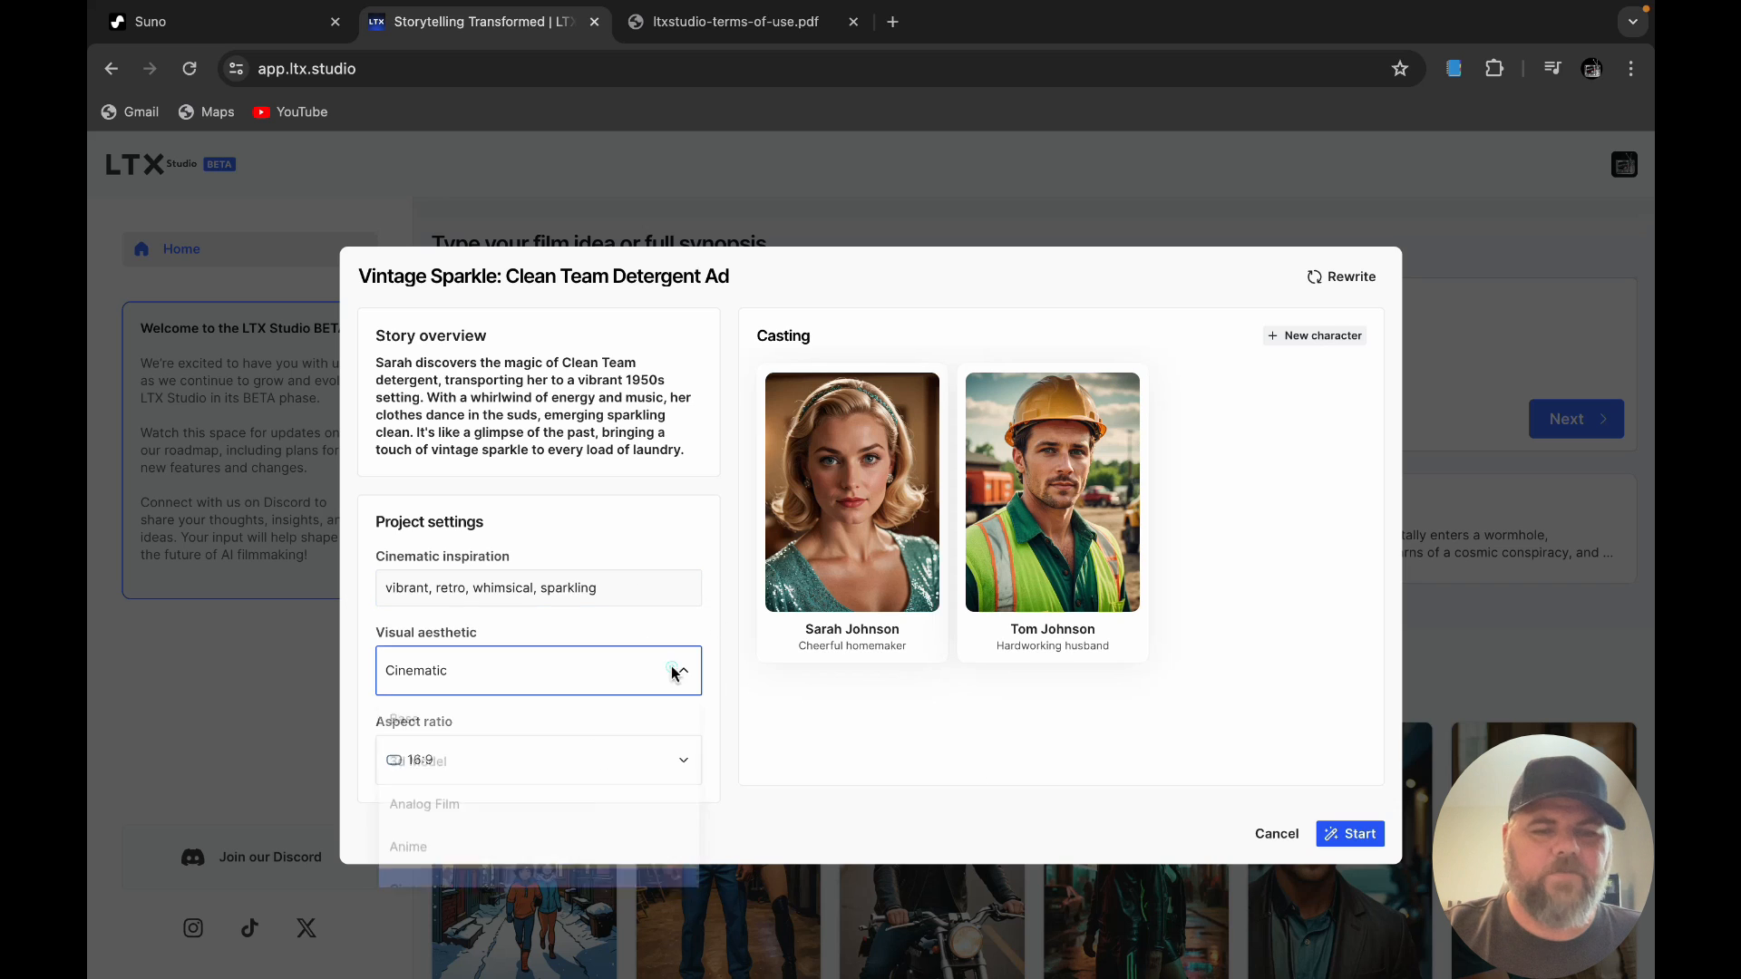
scroll(584, 758, "down", 3)
scroll(585, 758, "down", 2)
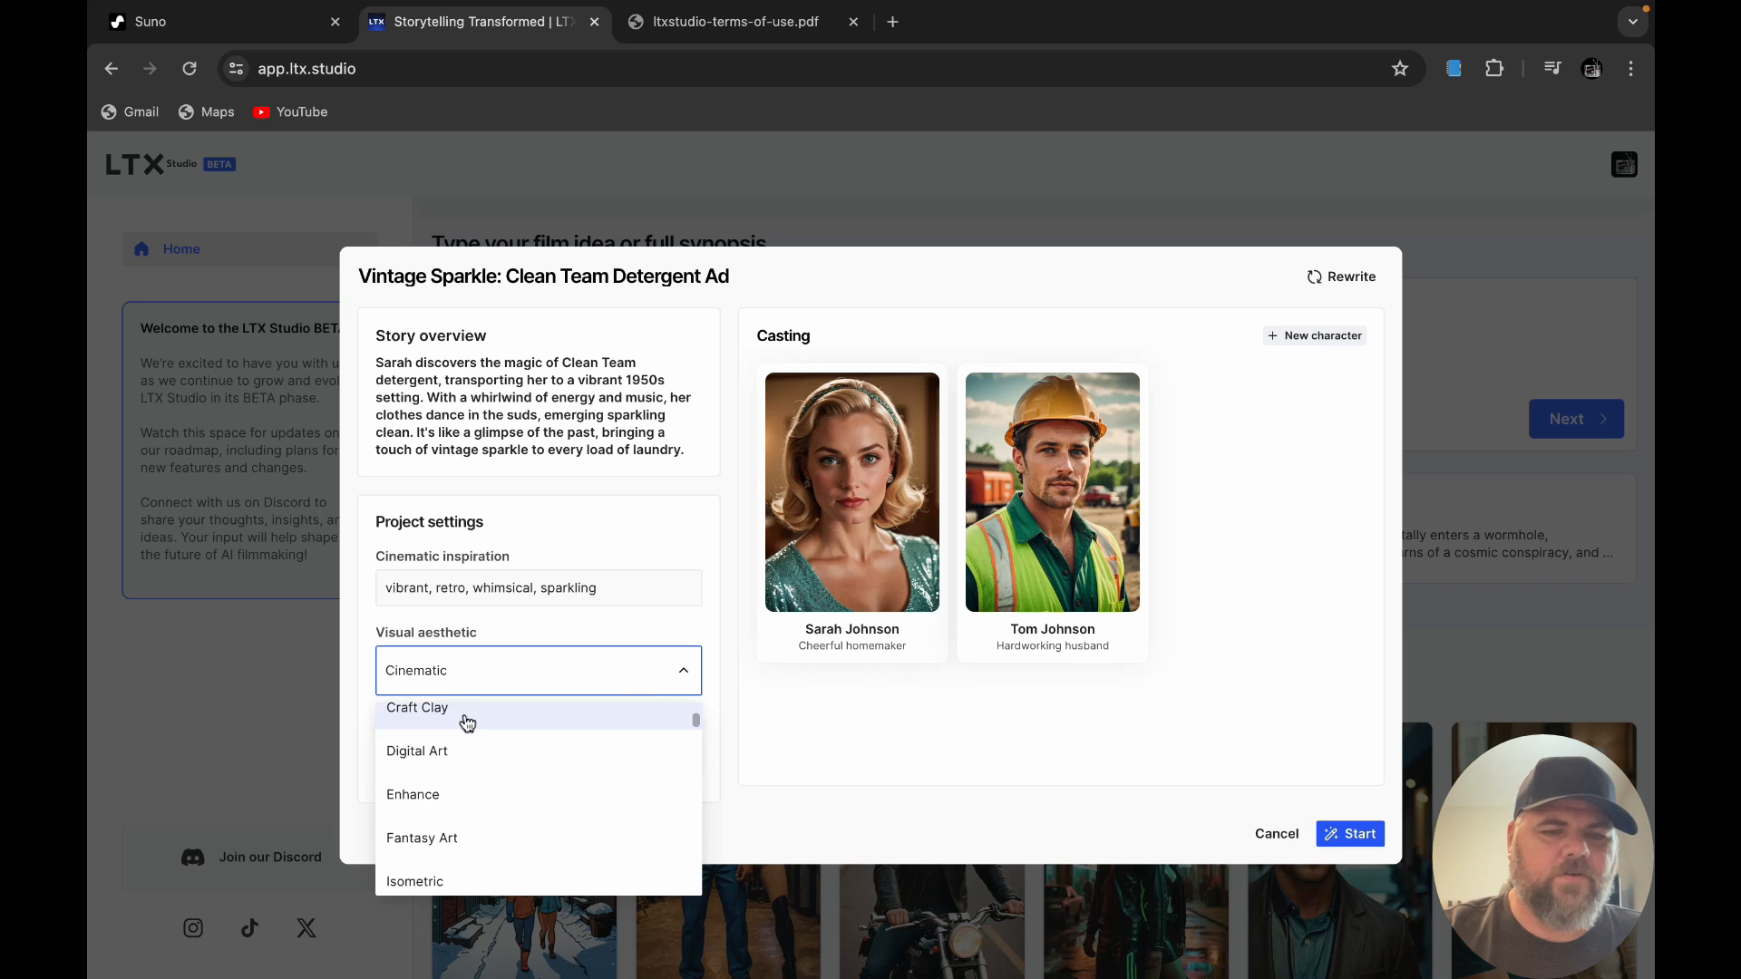
left_click(464, 716)
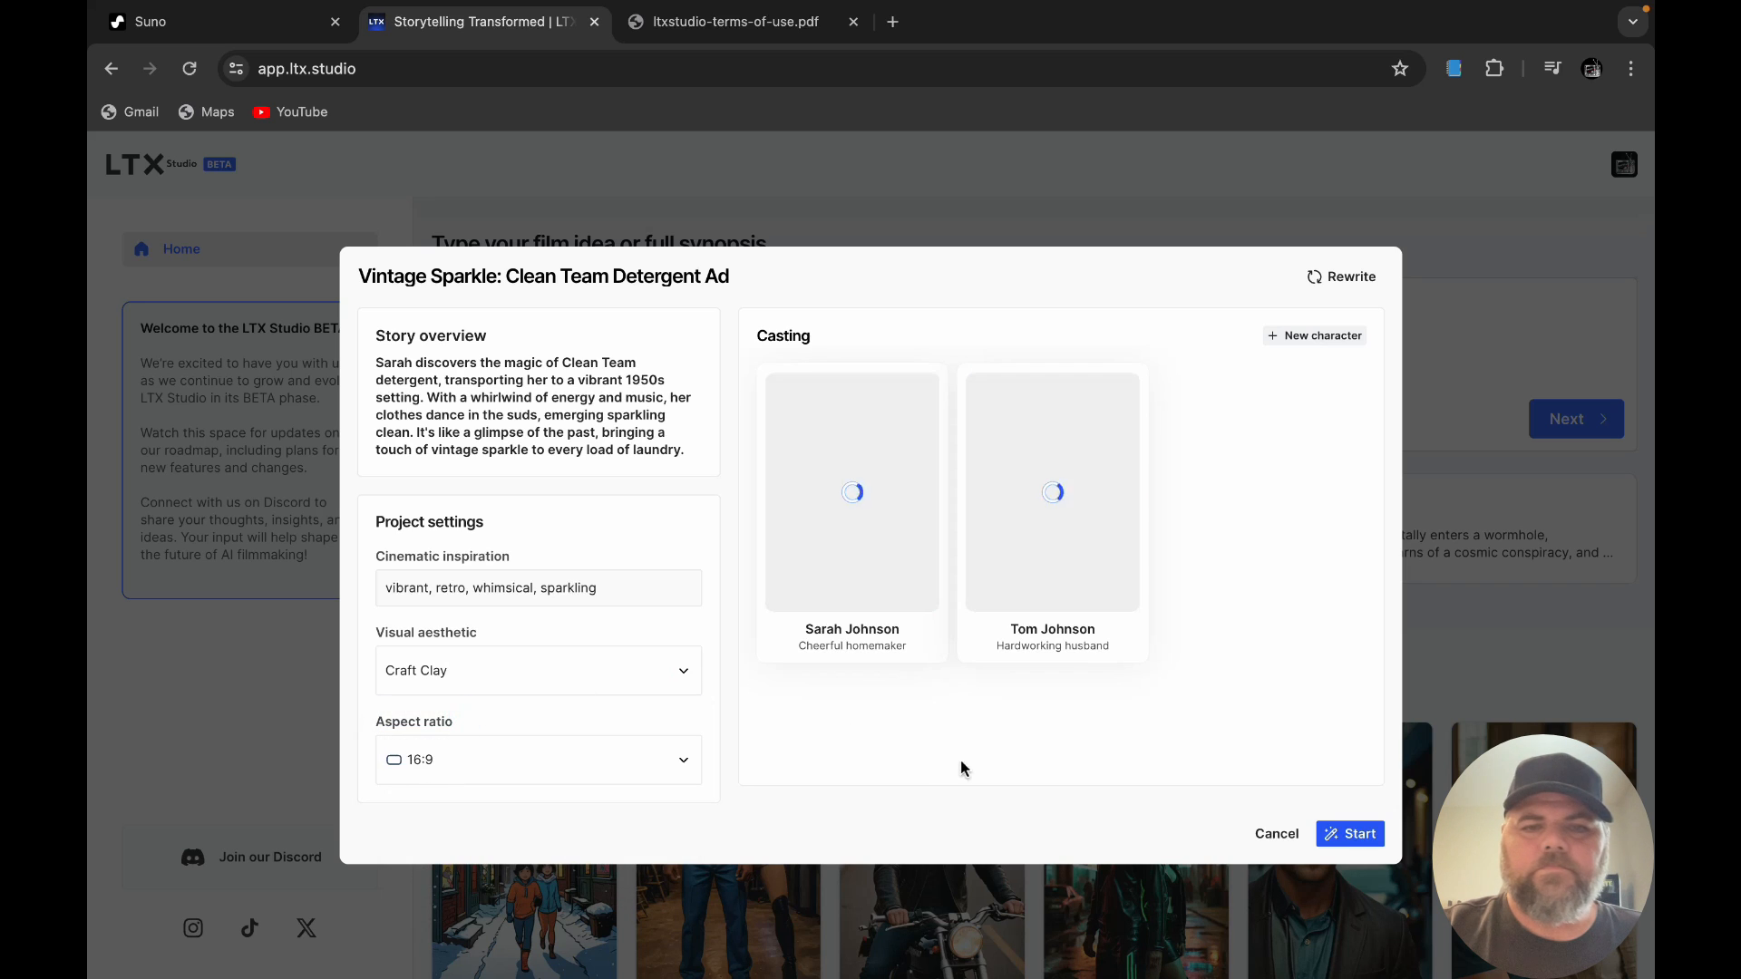
left_click(1357, 833)
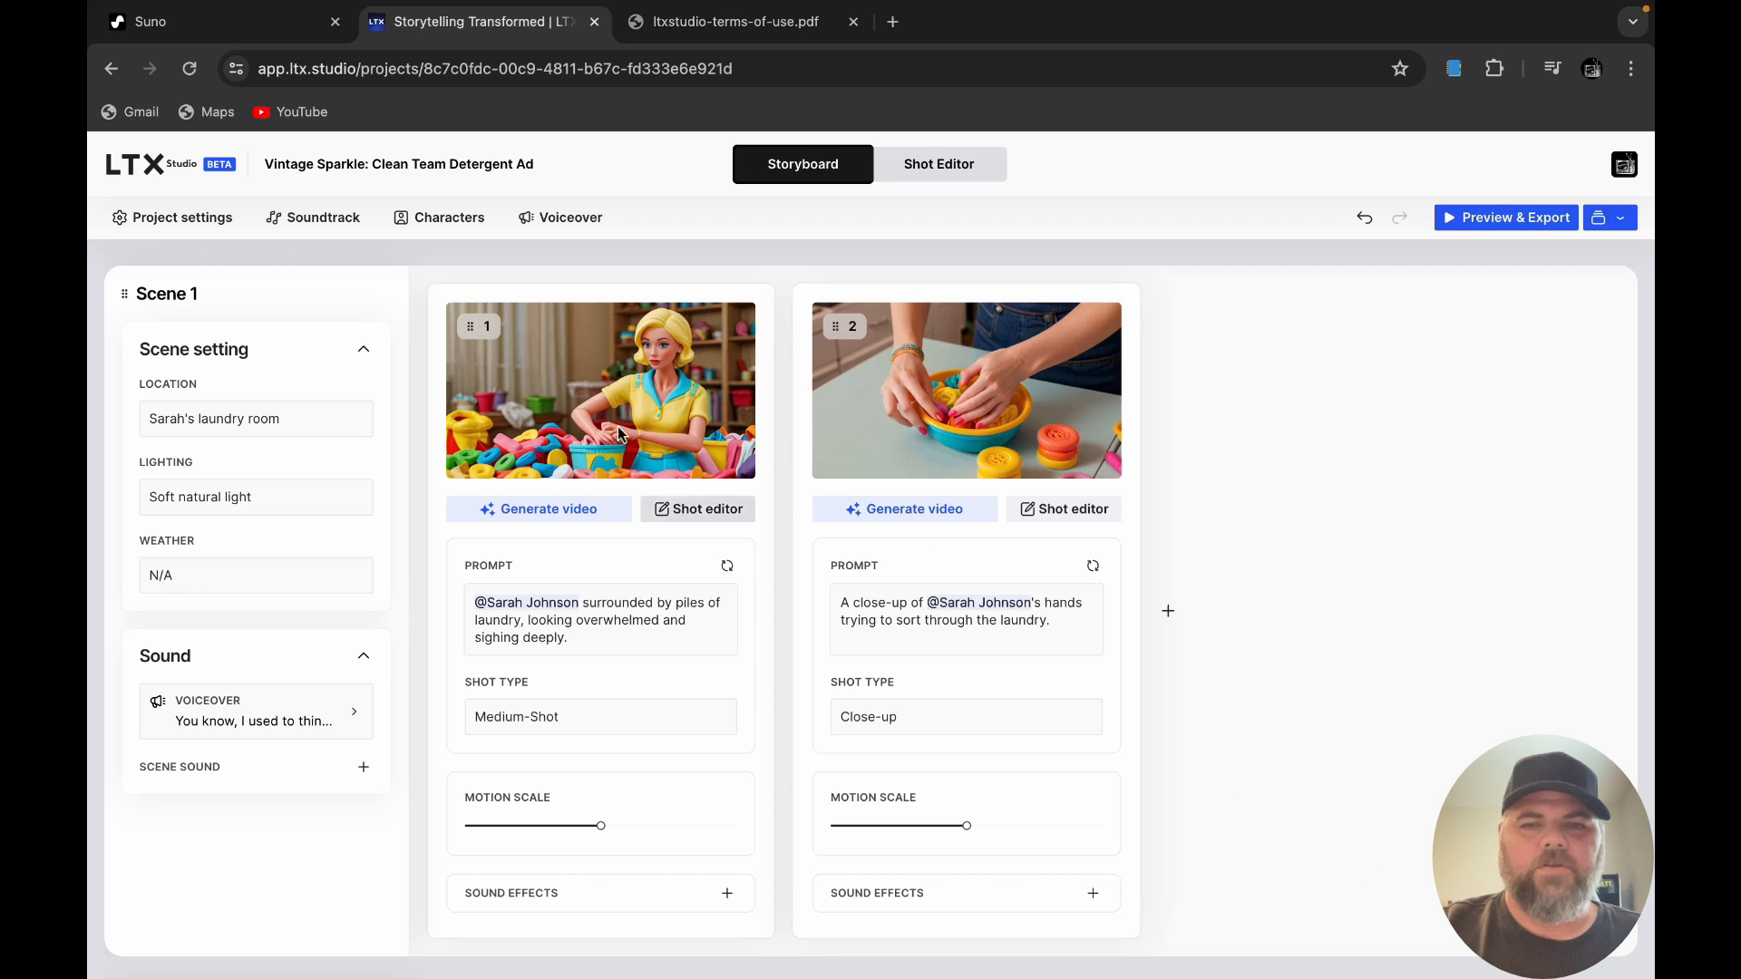
Step: Generate a video for shot 2 of Scene 1 and regenerate that shot's frame from its prompt
mouse_move(978, 405)
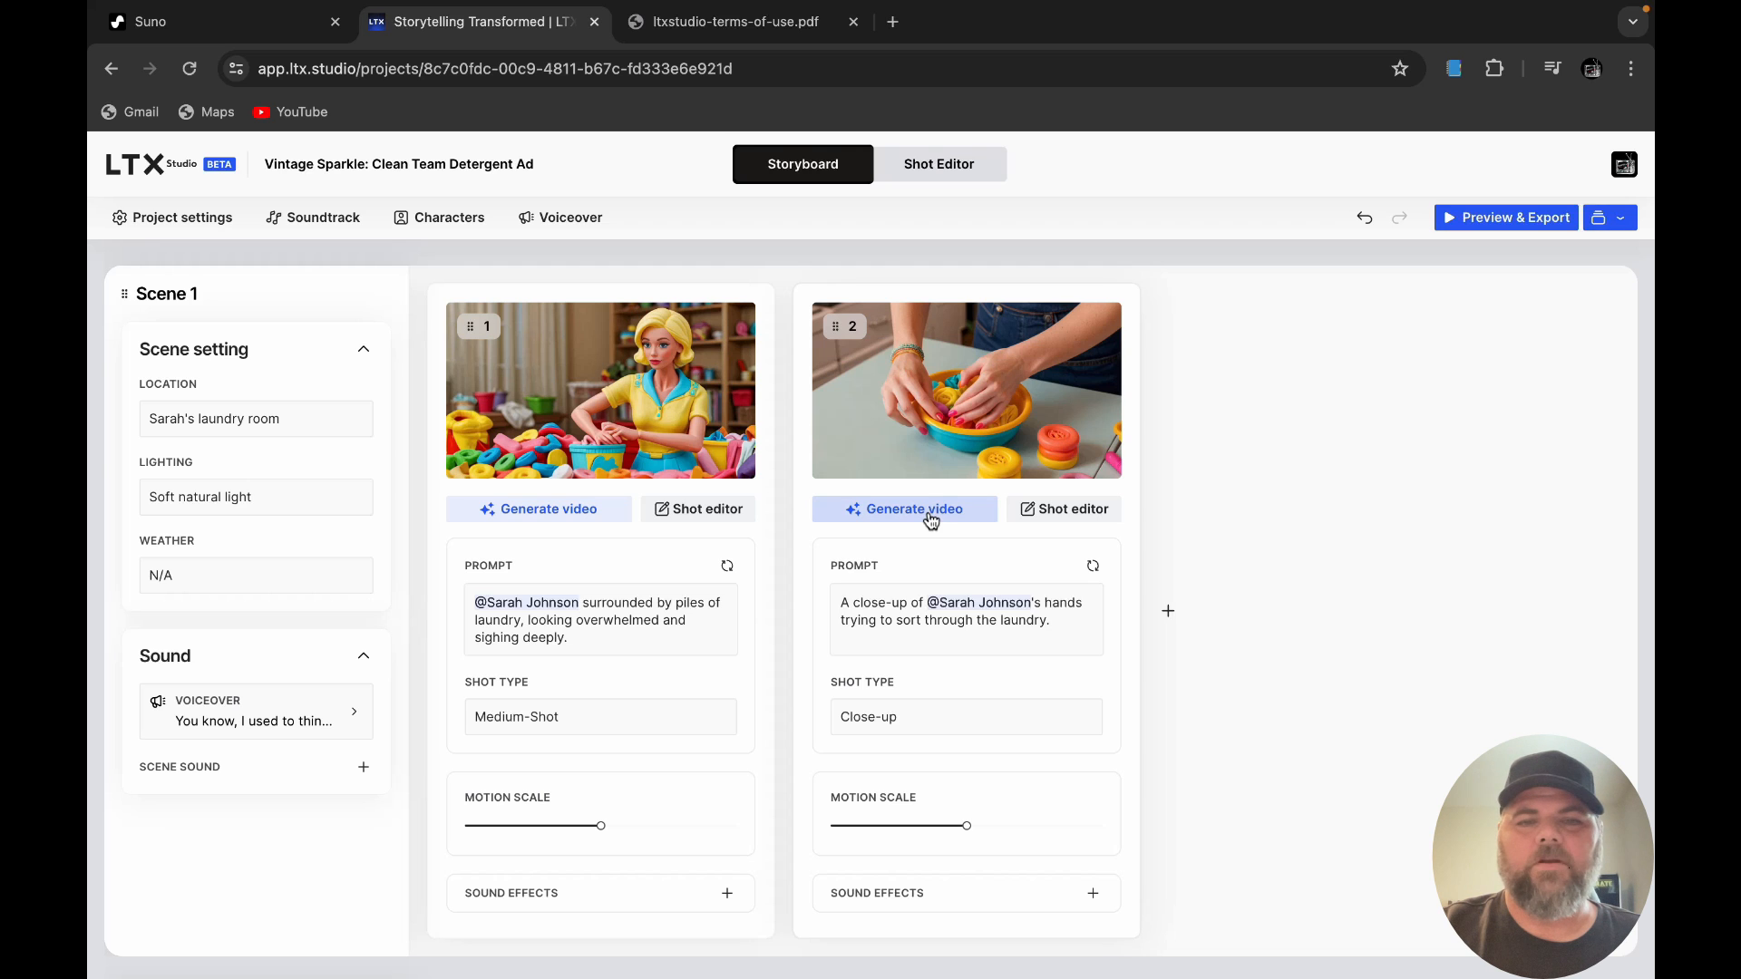
mouse_move(608, 408)
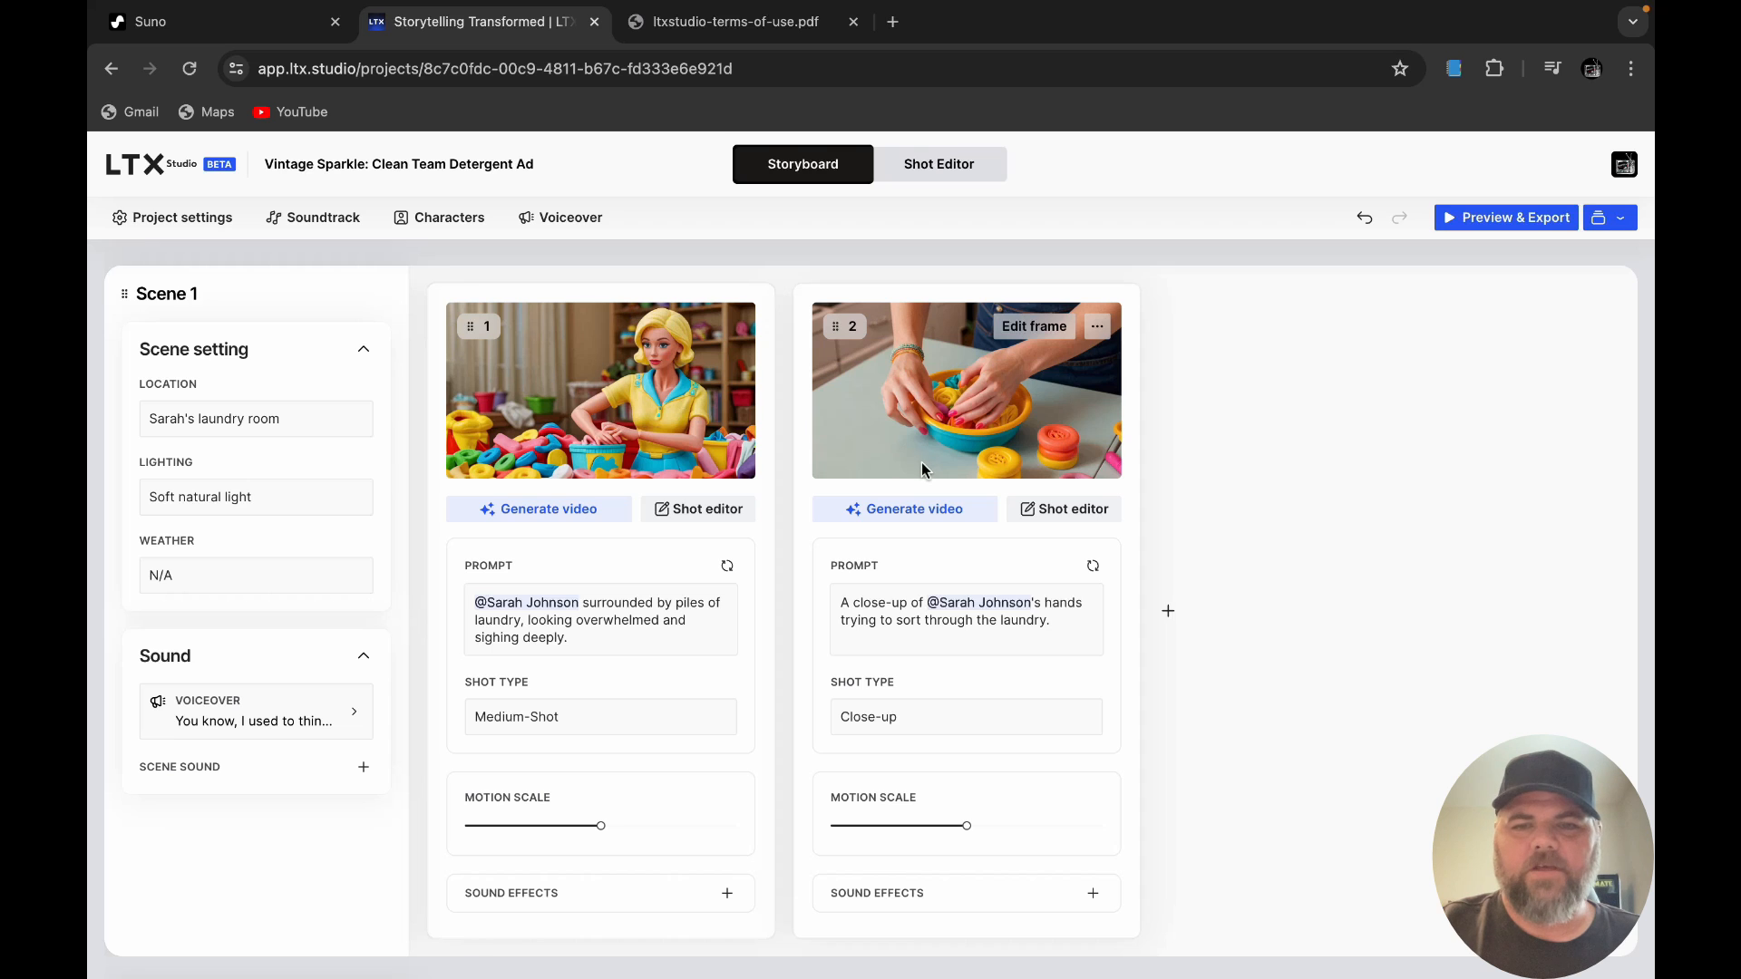
left_click(912, 506)
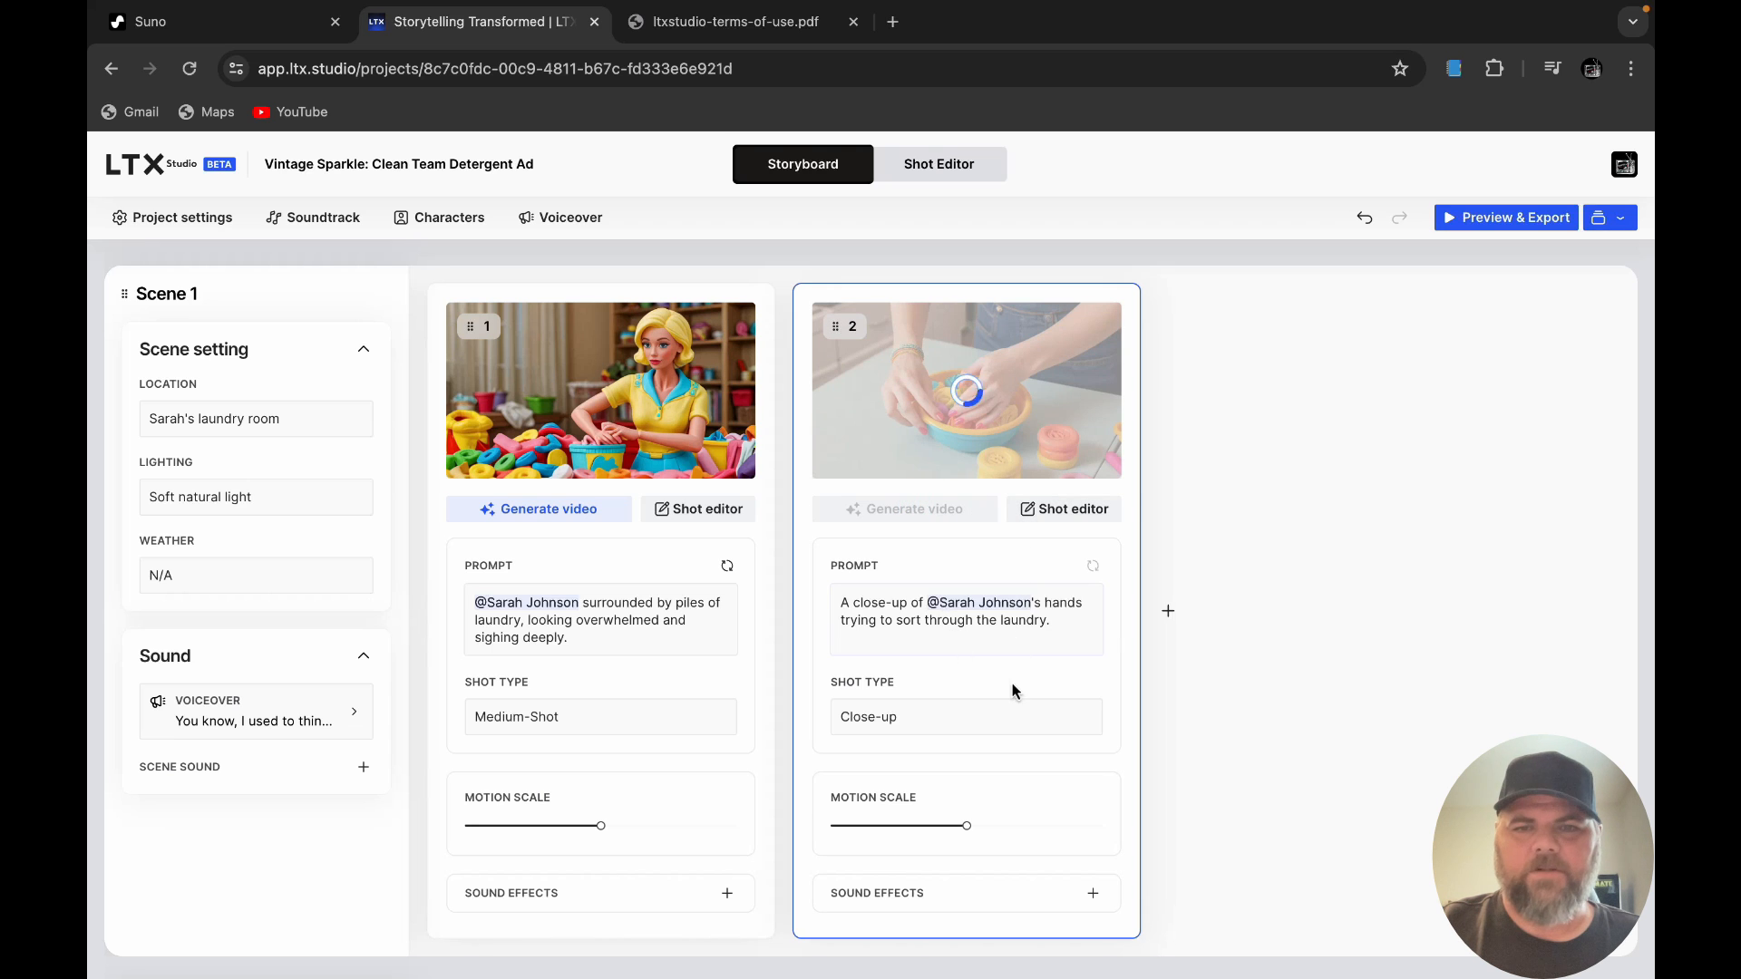
scroll(1398, 661, "down", 1)
scroll(1398, 662, "down", 7)
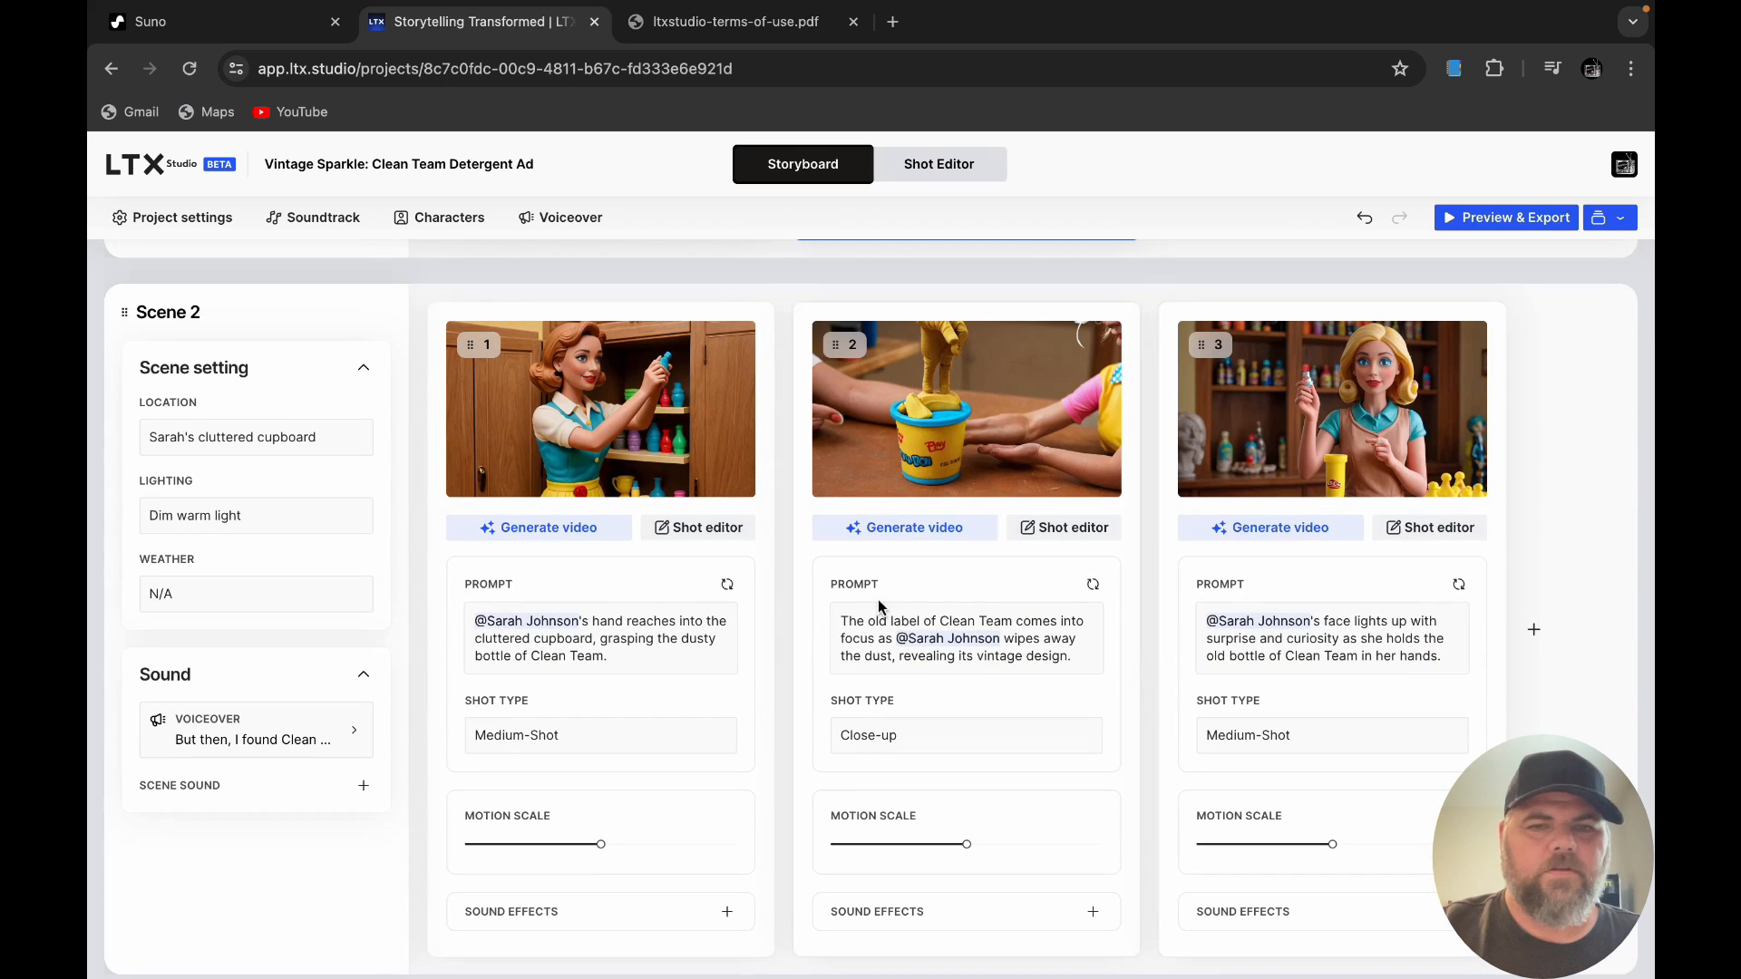
mouse_move(1006, 444)
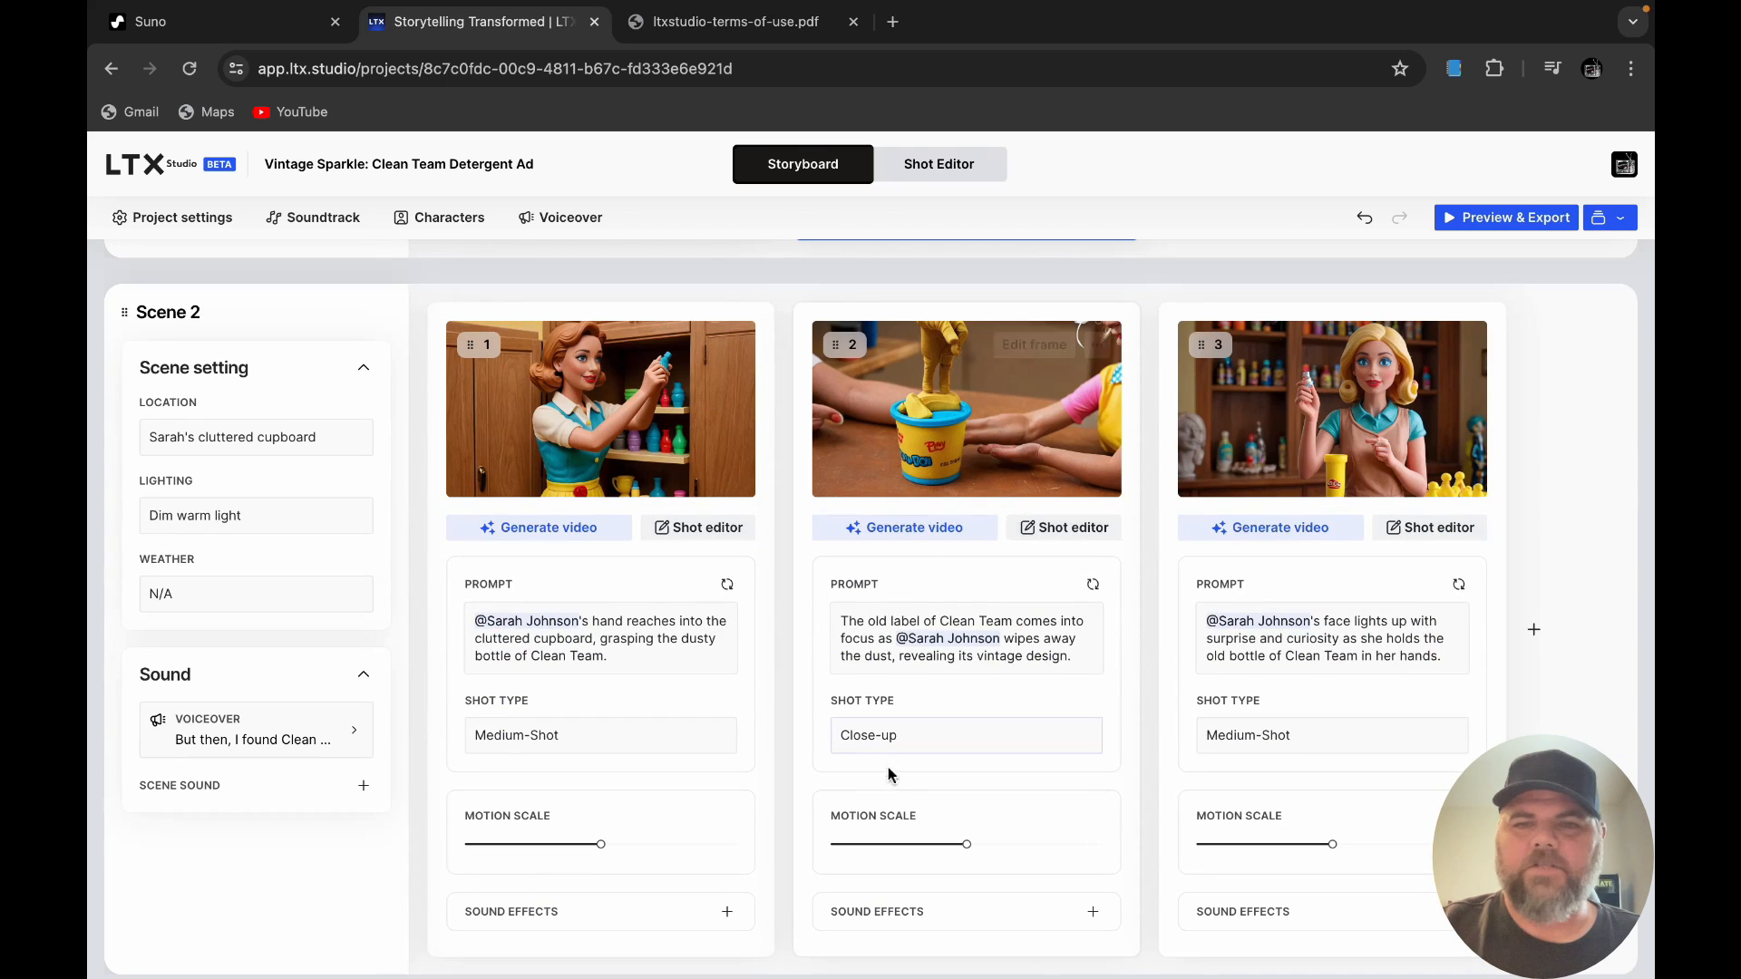
scroll(971, 746, "up", 7)
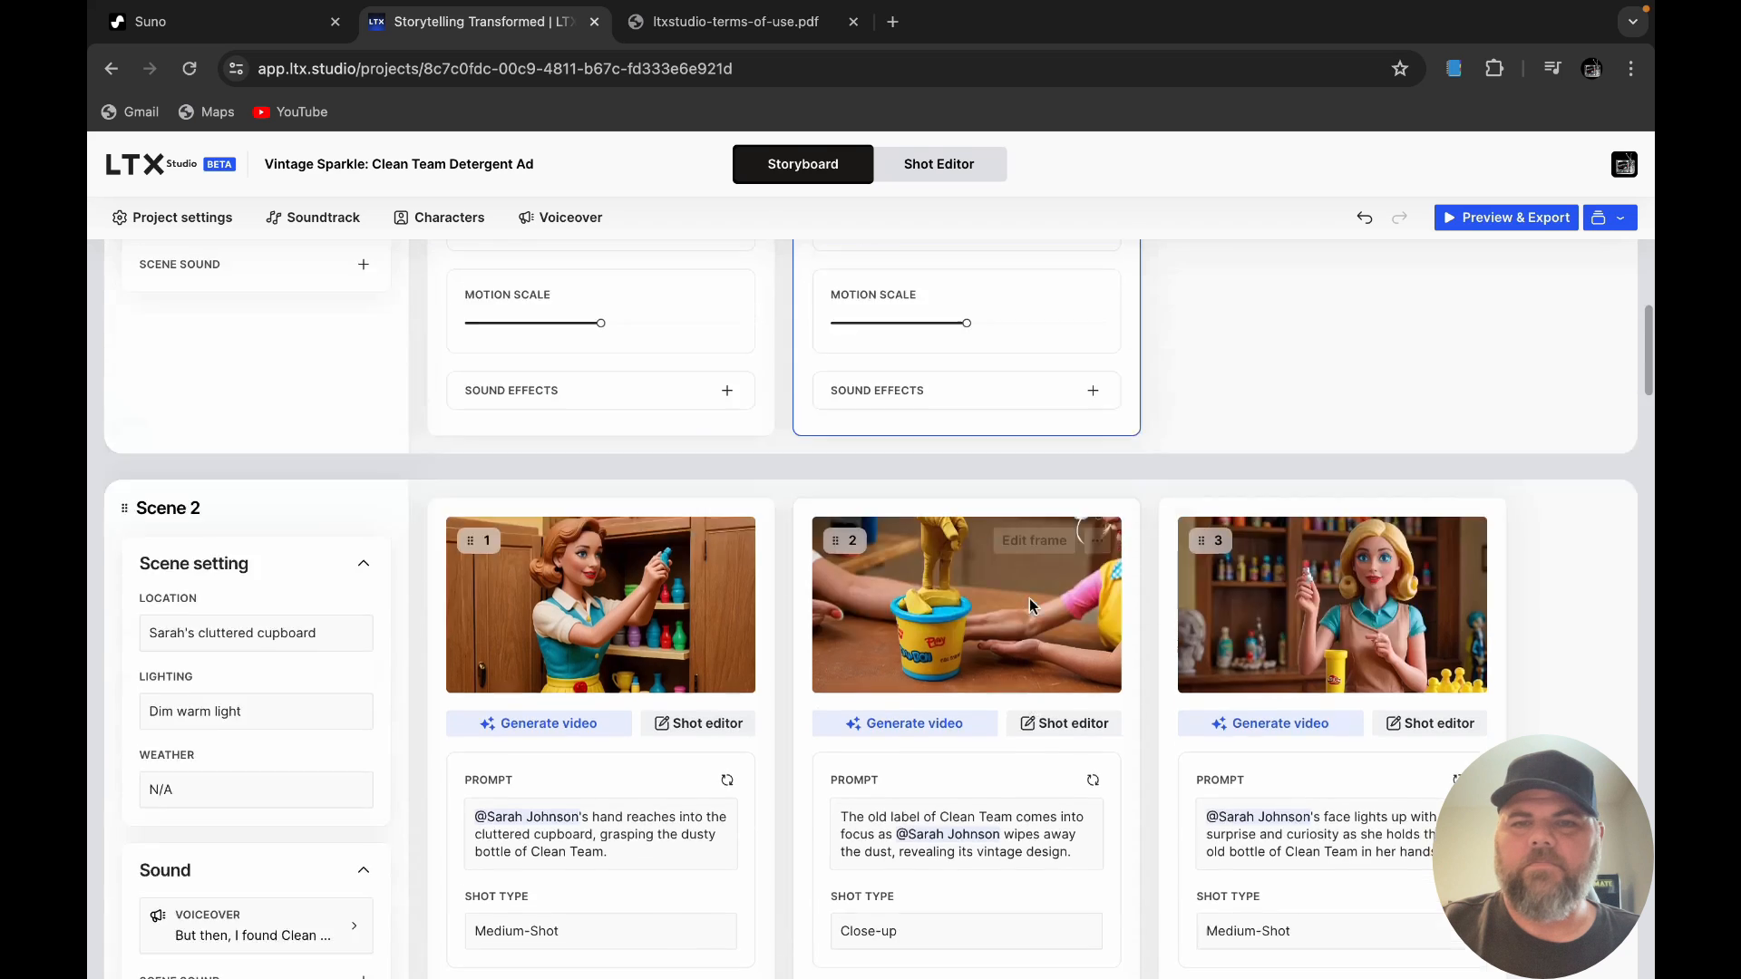
left_click(1092, 451)
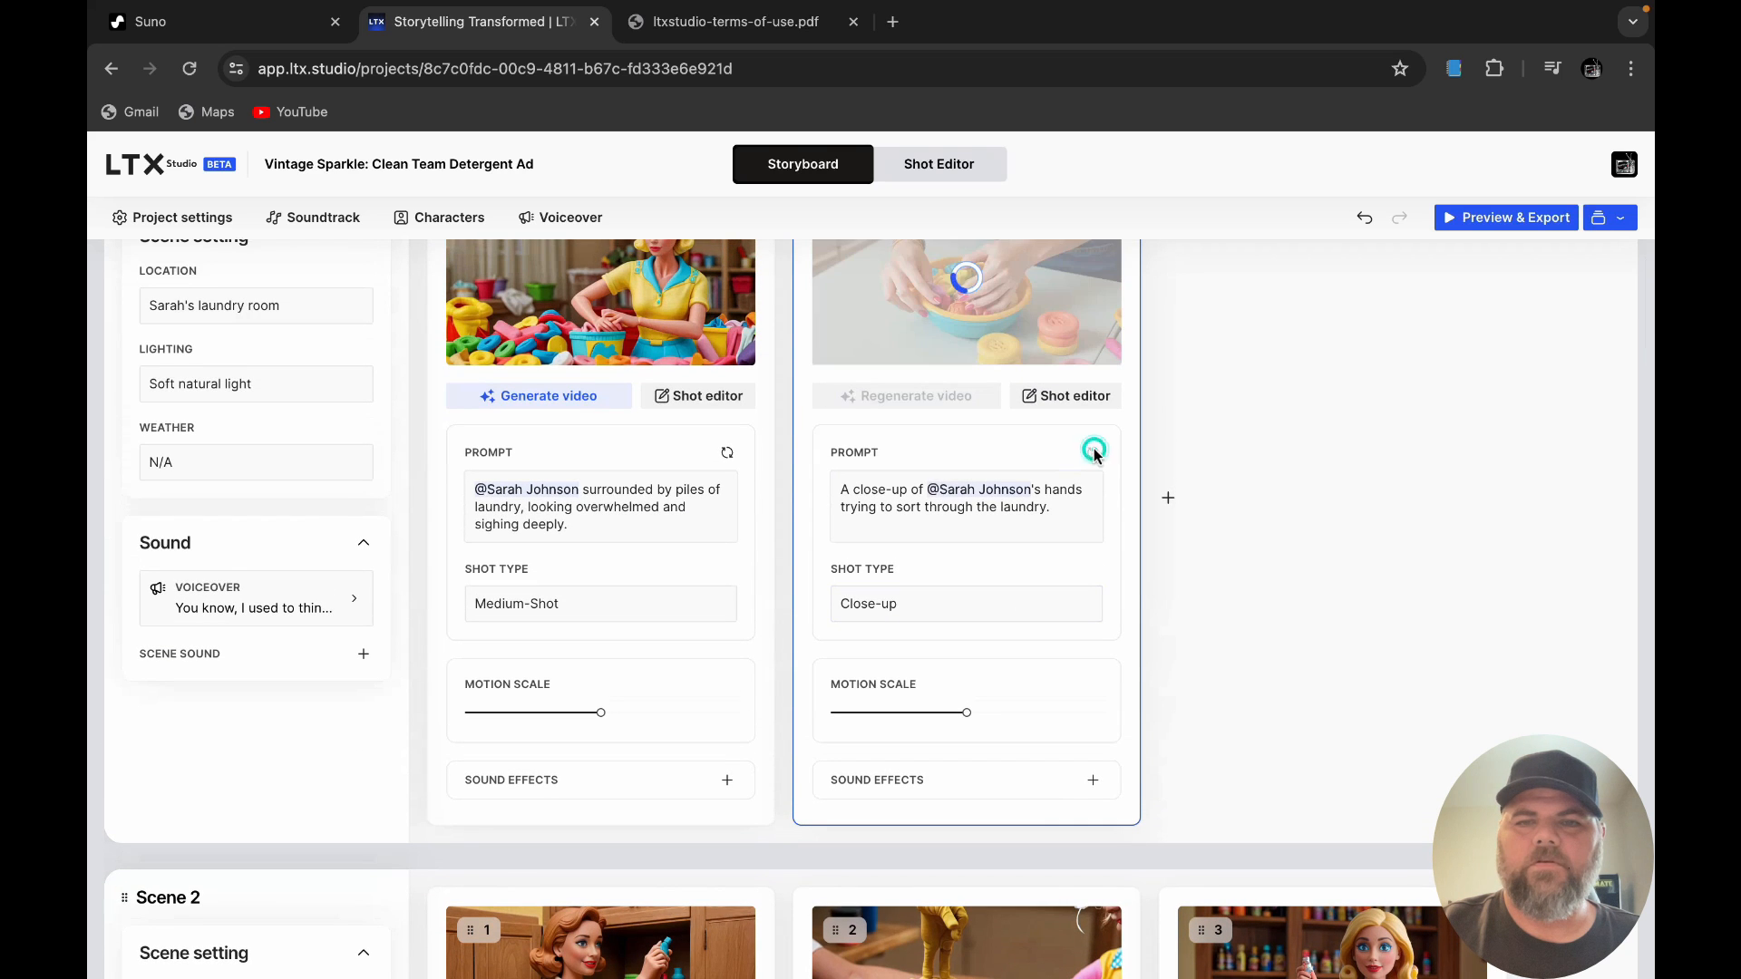
Step: Examine the frames and prompts of Scenes 2 through 5 in the storyboard
scroll(1215, 542, "down", 6)
scroll(1216, 542, "down", 3)
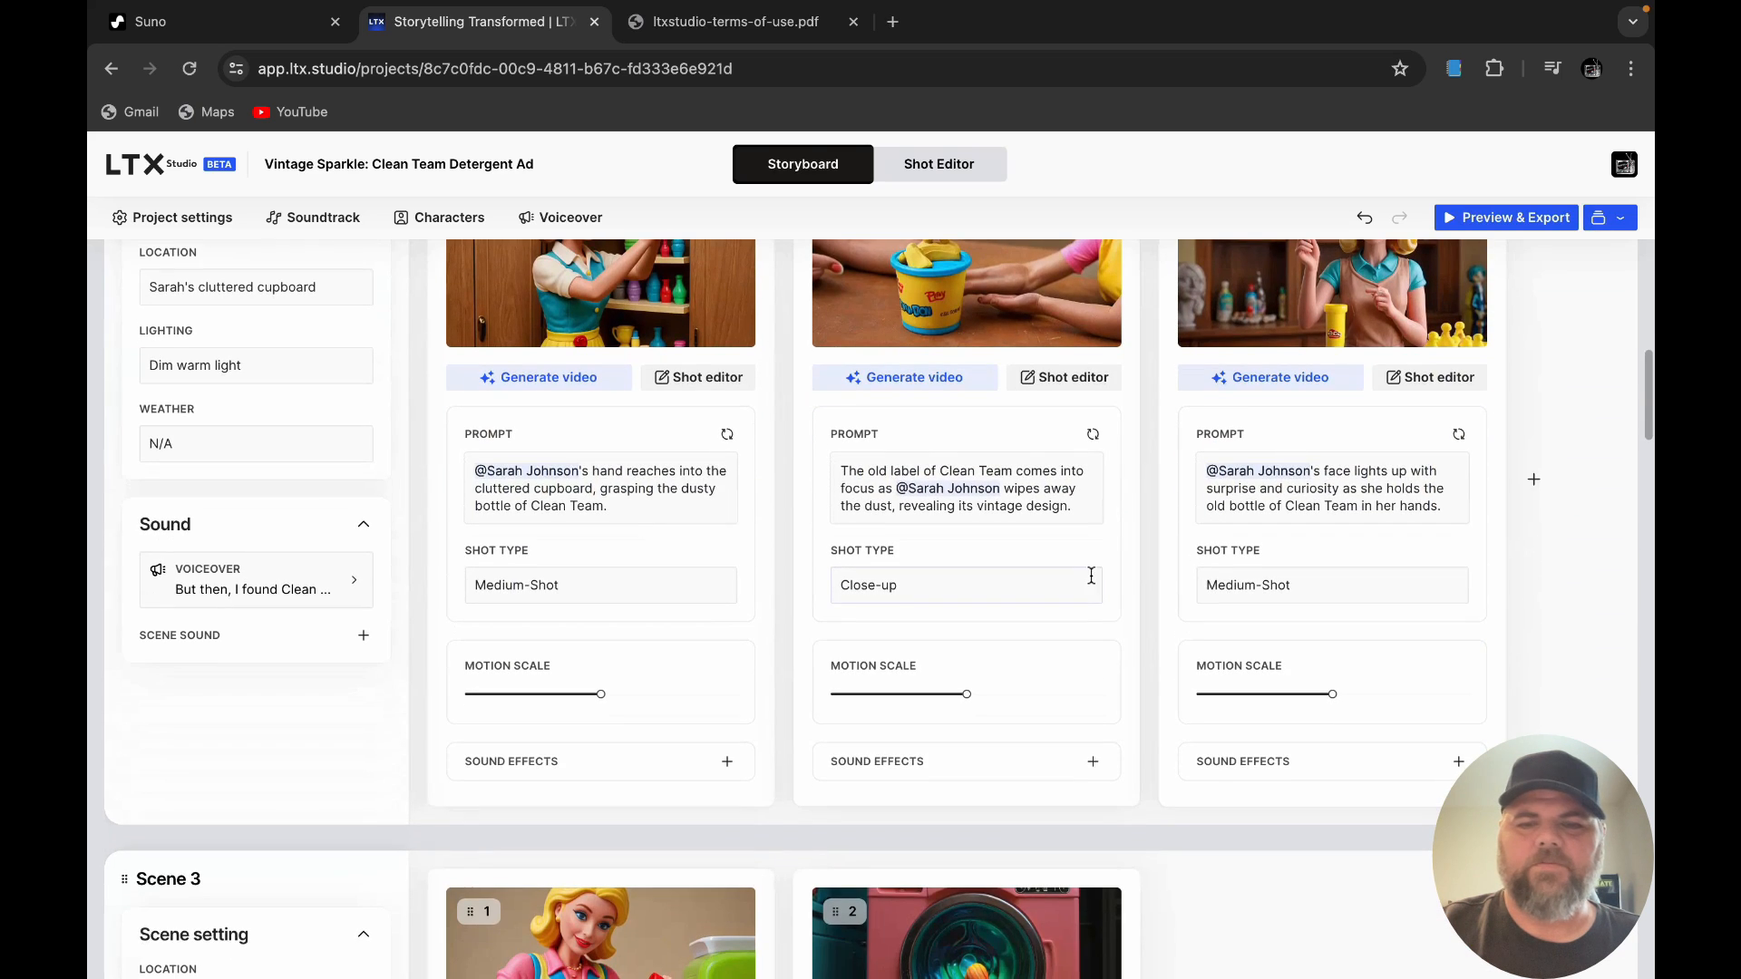
scroll(1110, 616, "down", 3)
scroll(1109, 616, "down", 1)
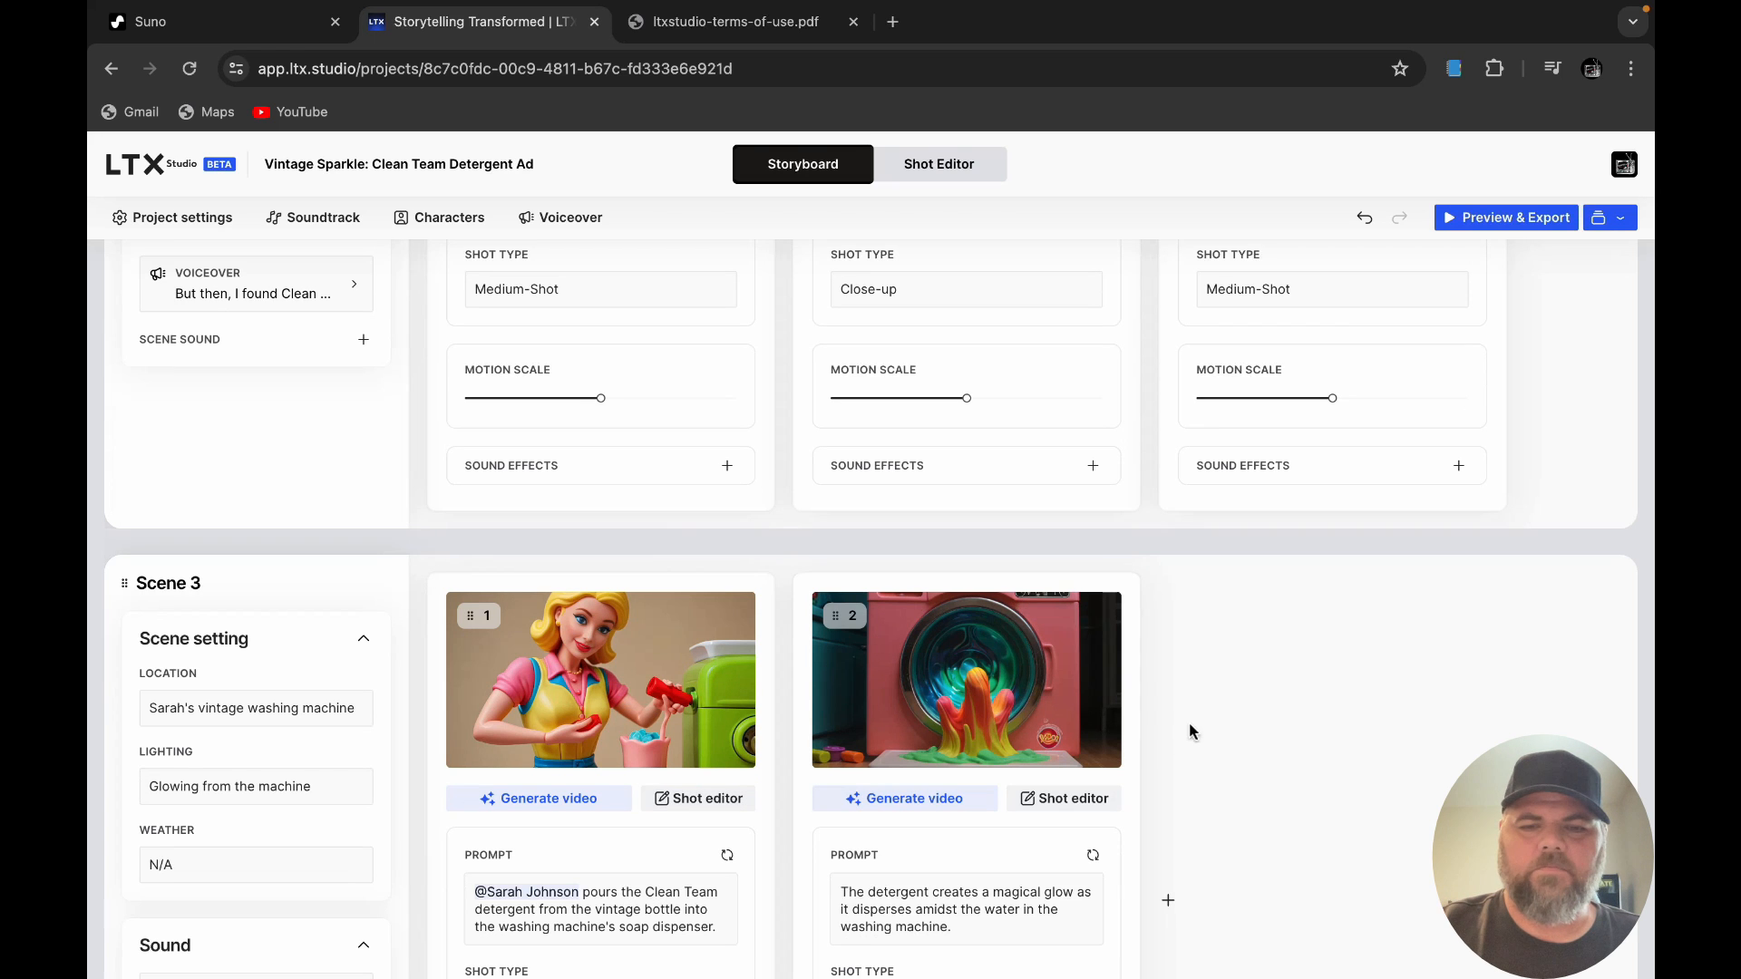
scroll(1197, 692, "down", 3)
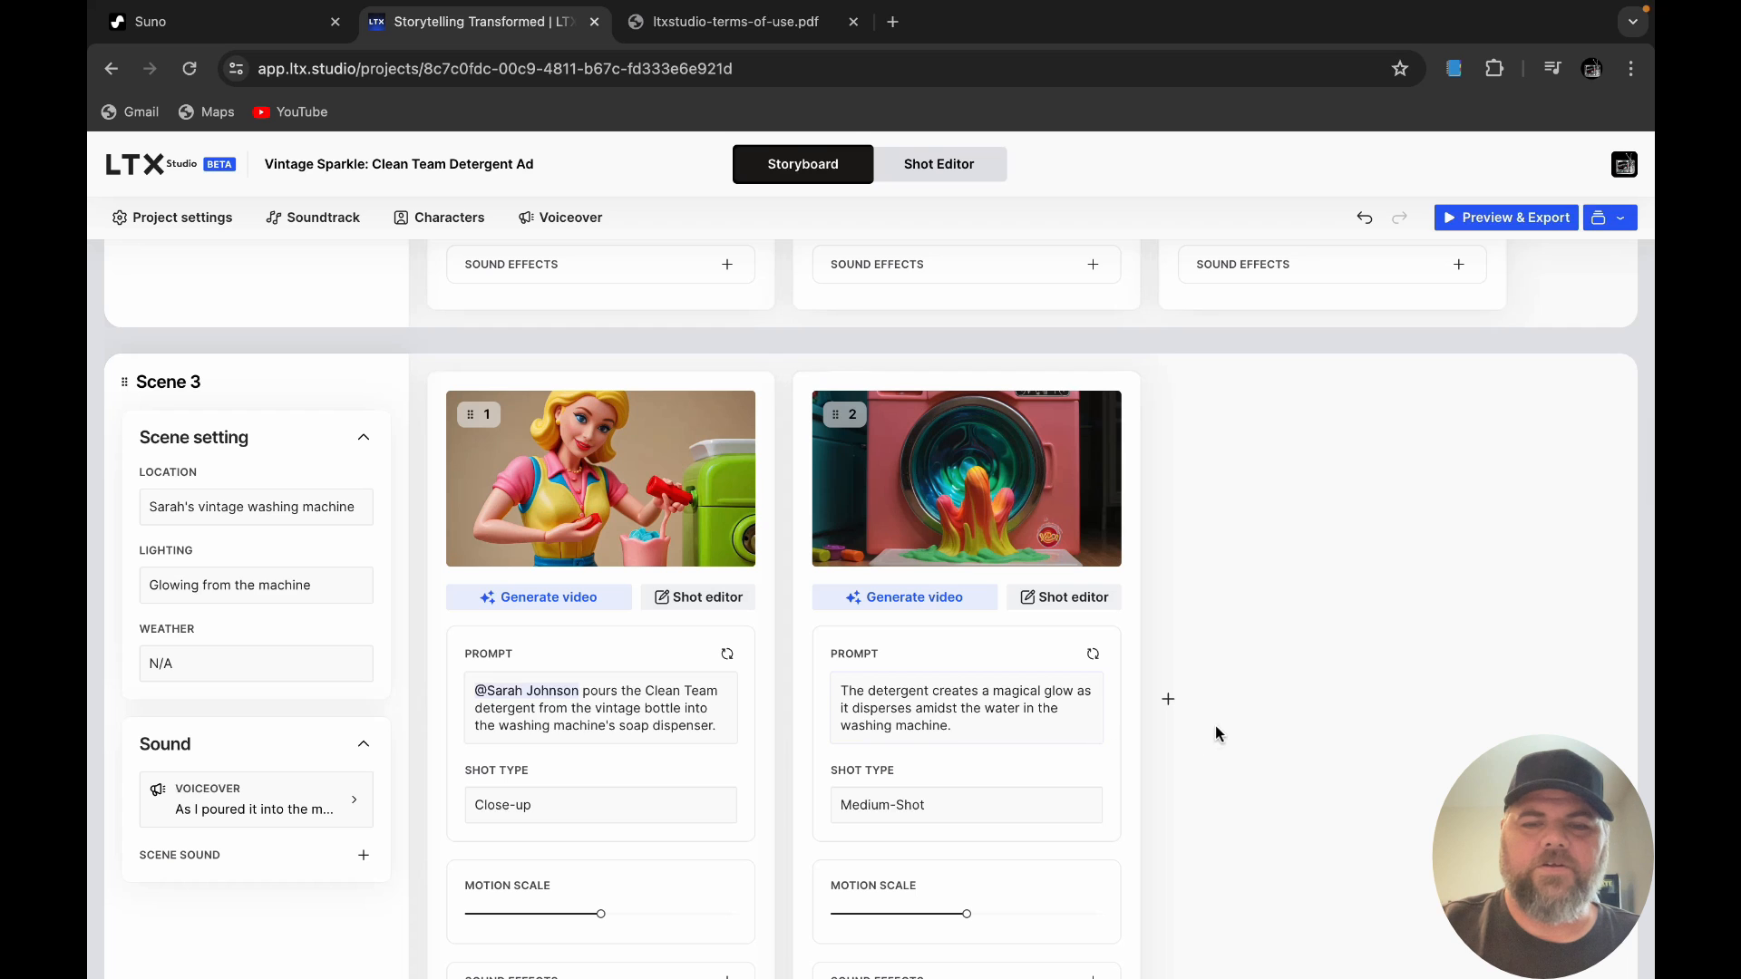
scroll(1216, 727, "down", 2)
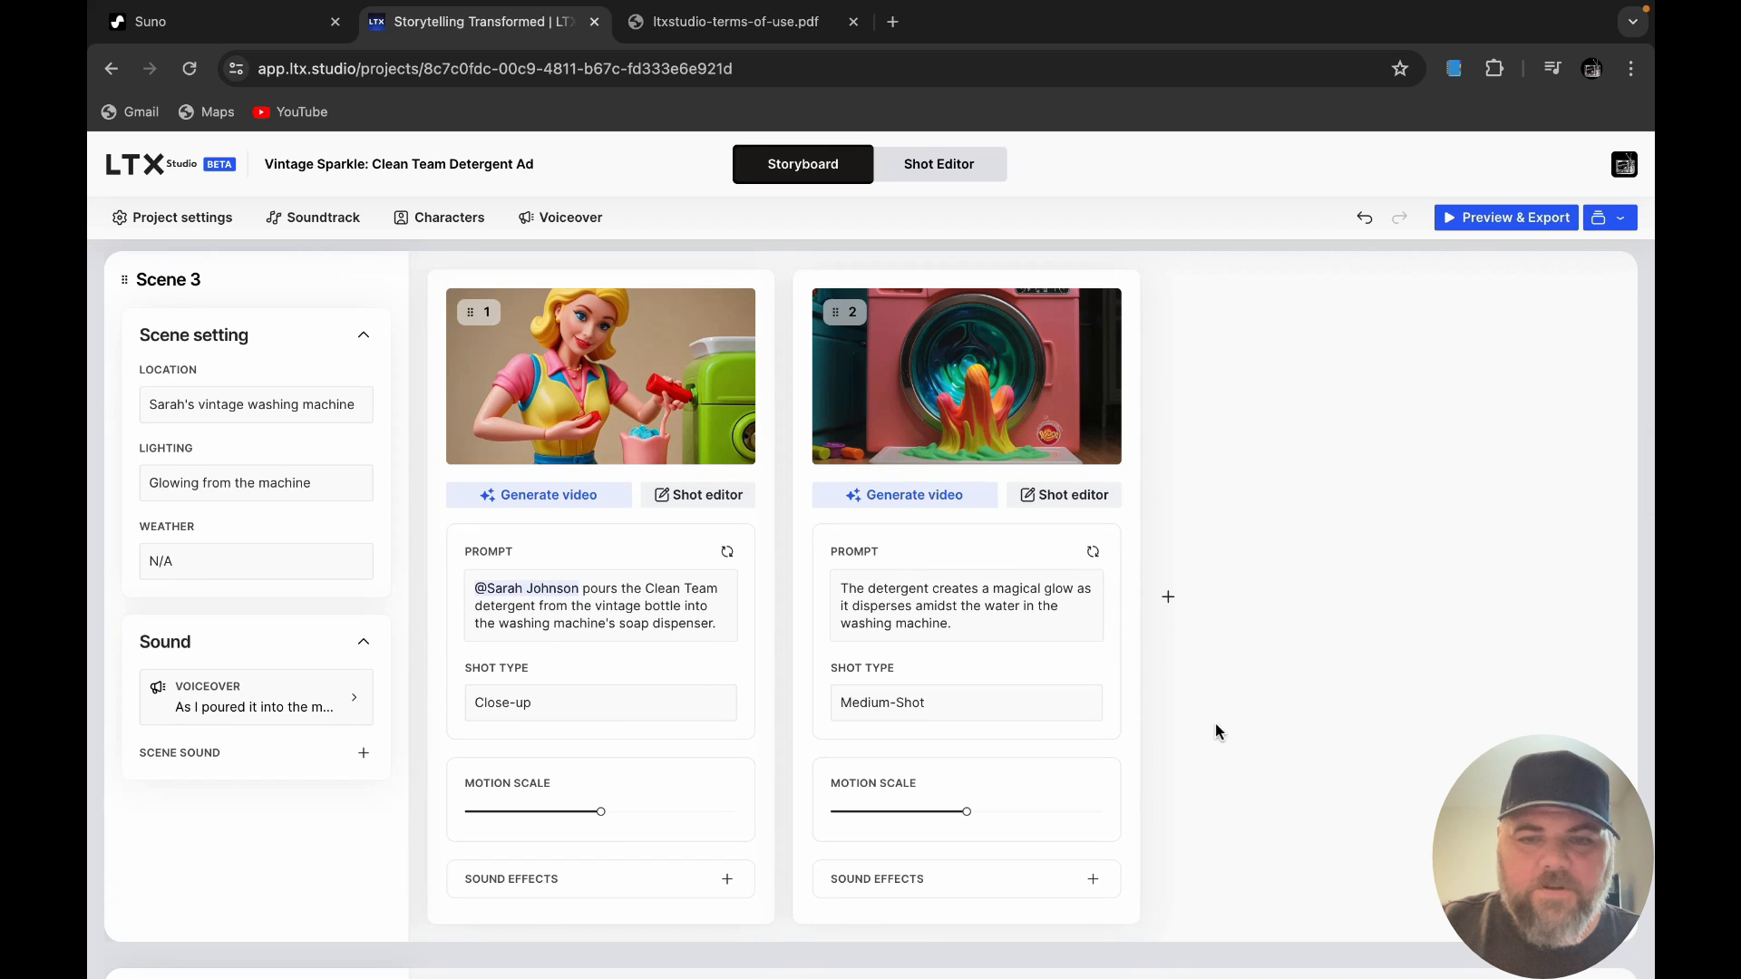
scroll(1216, 731, "down", 10)
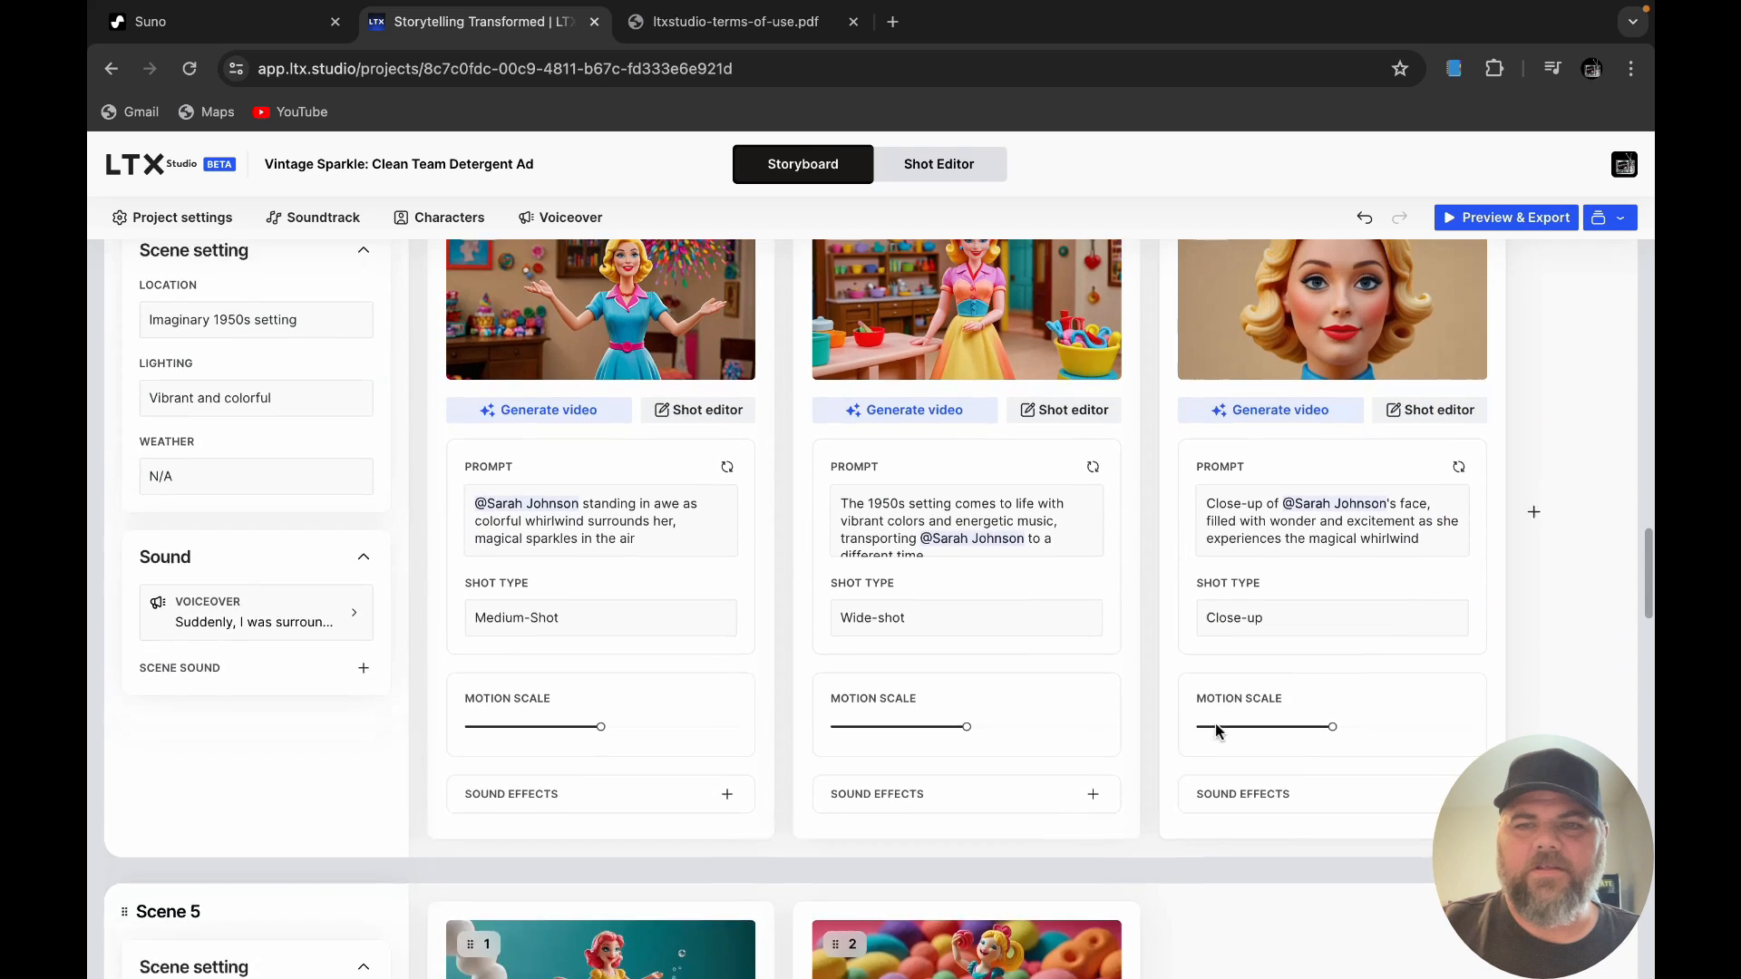
scroll(1216, 731, "up", 2)
scroll(1251, 703, "down", 8)
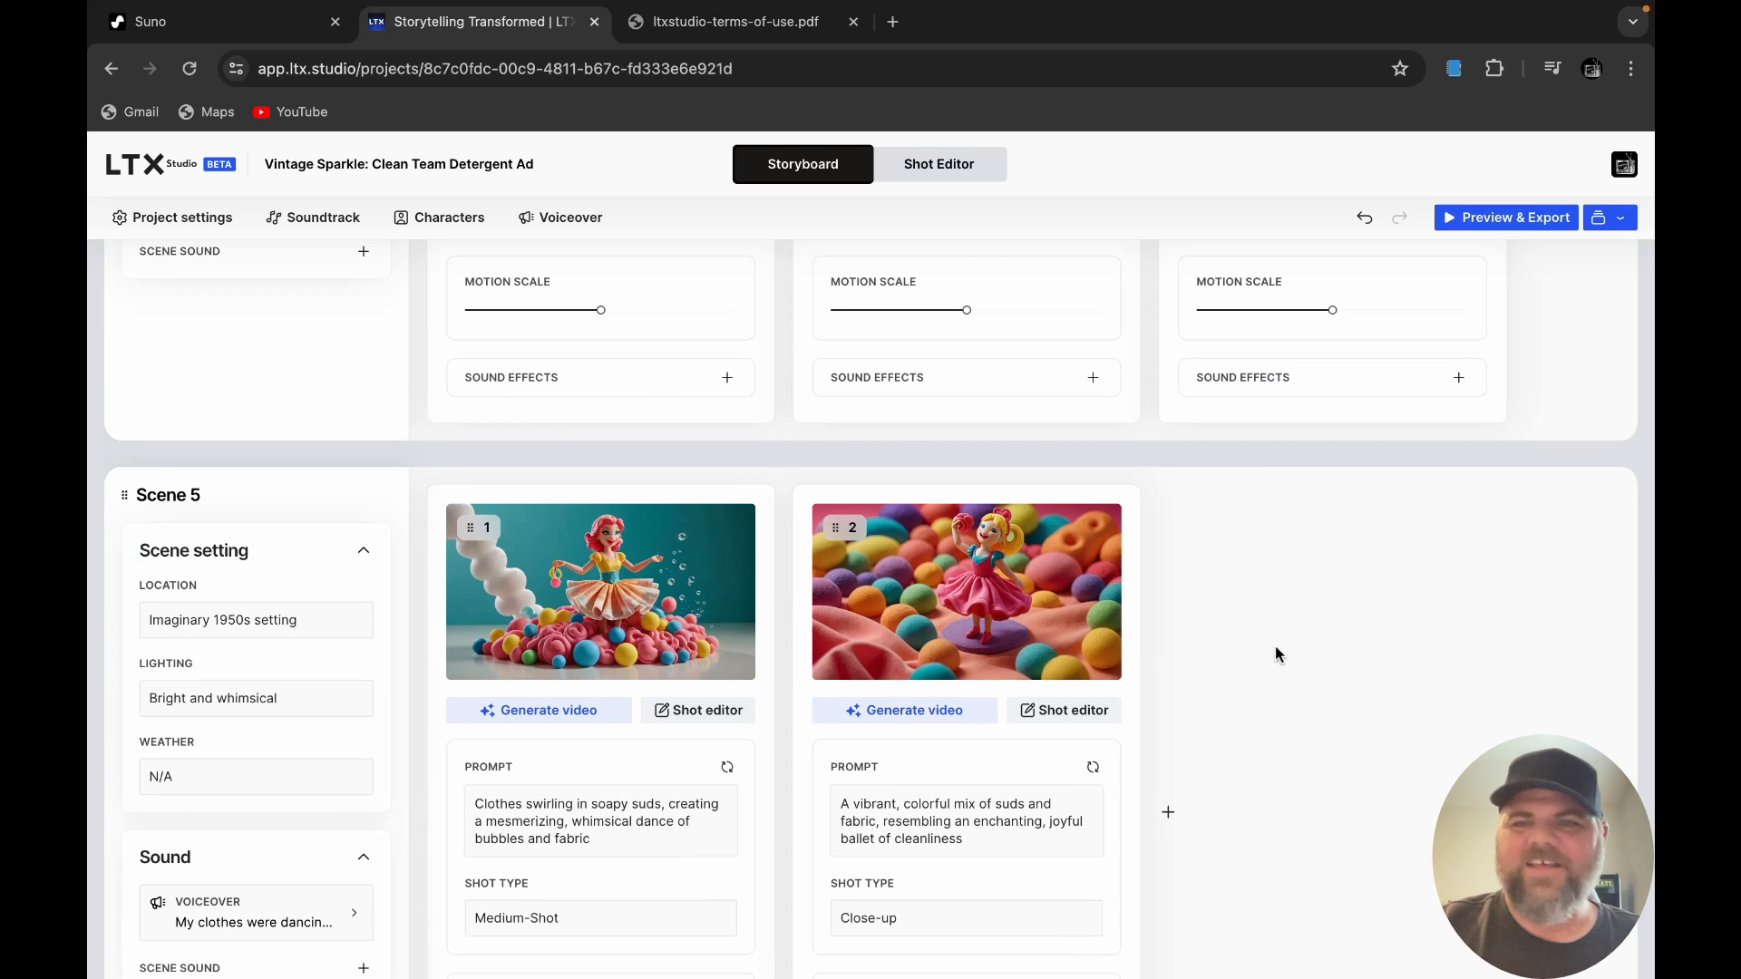
scroll(1275, 647, "up", 10)
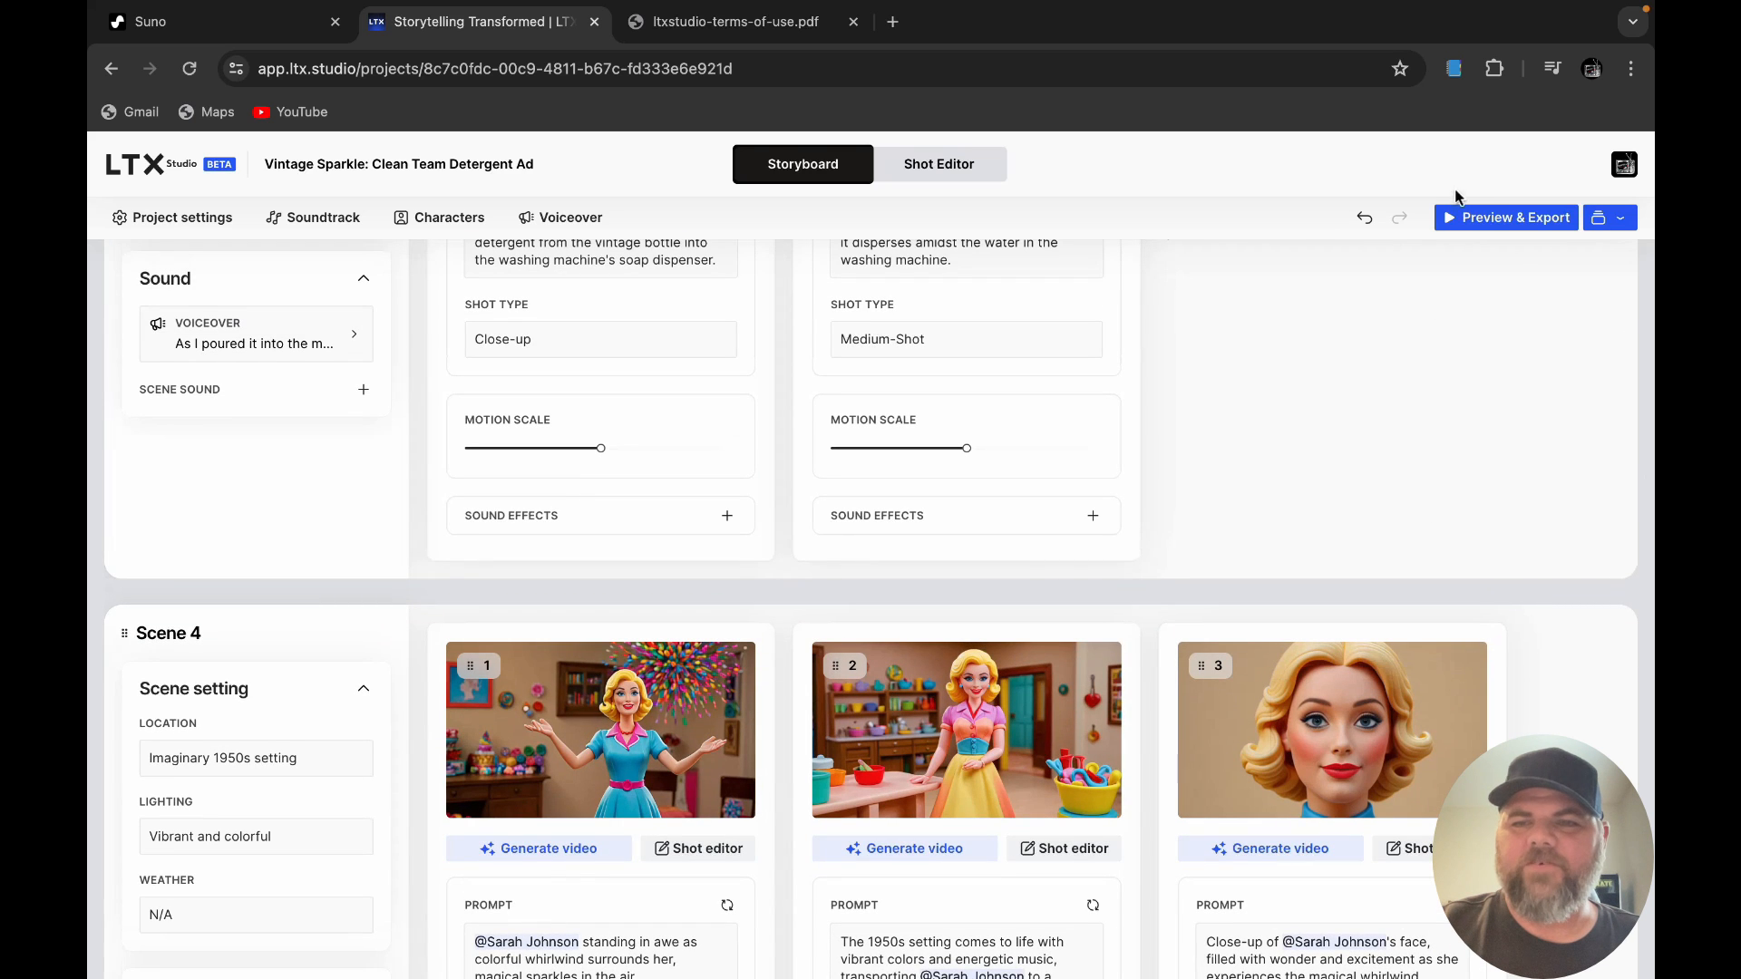
Step: Play the film preview, pause it, look through the shots up to Scene 8, and close the preview
left_click(1453, 219)
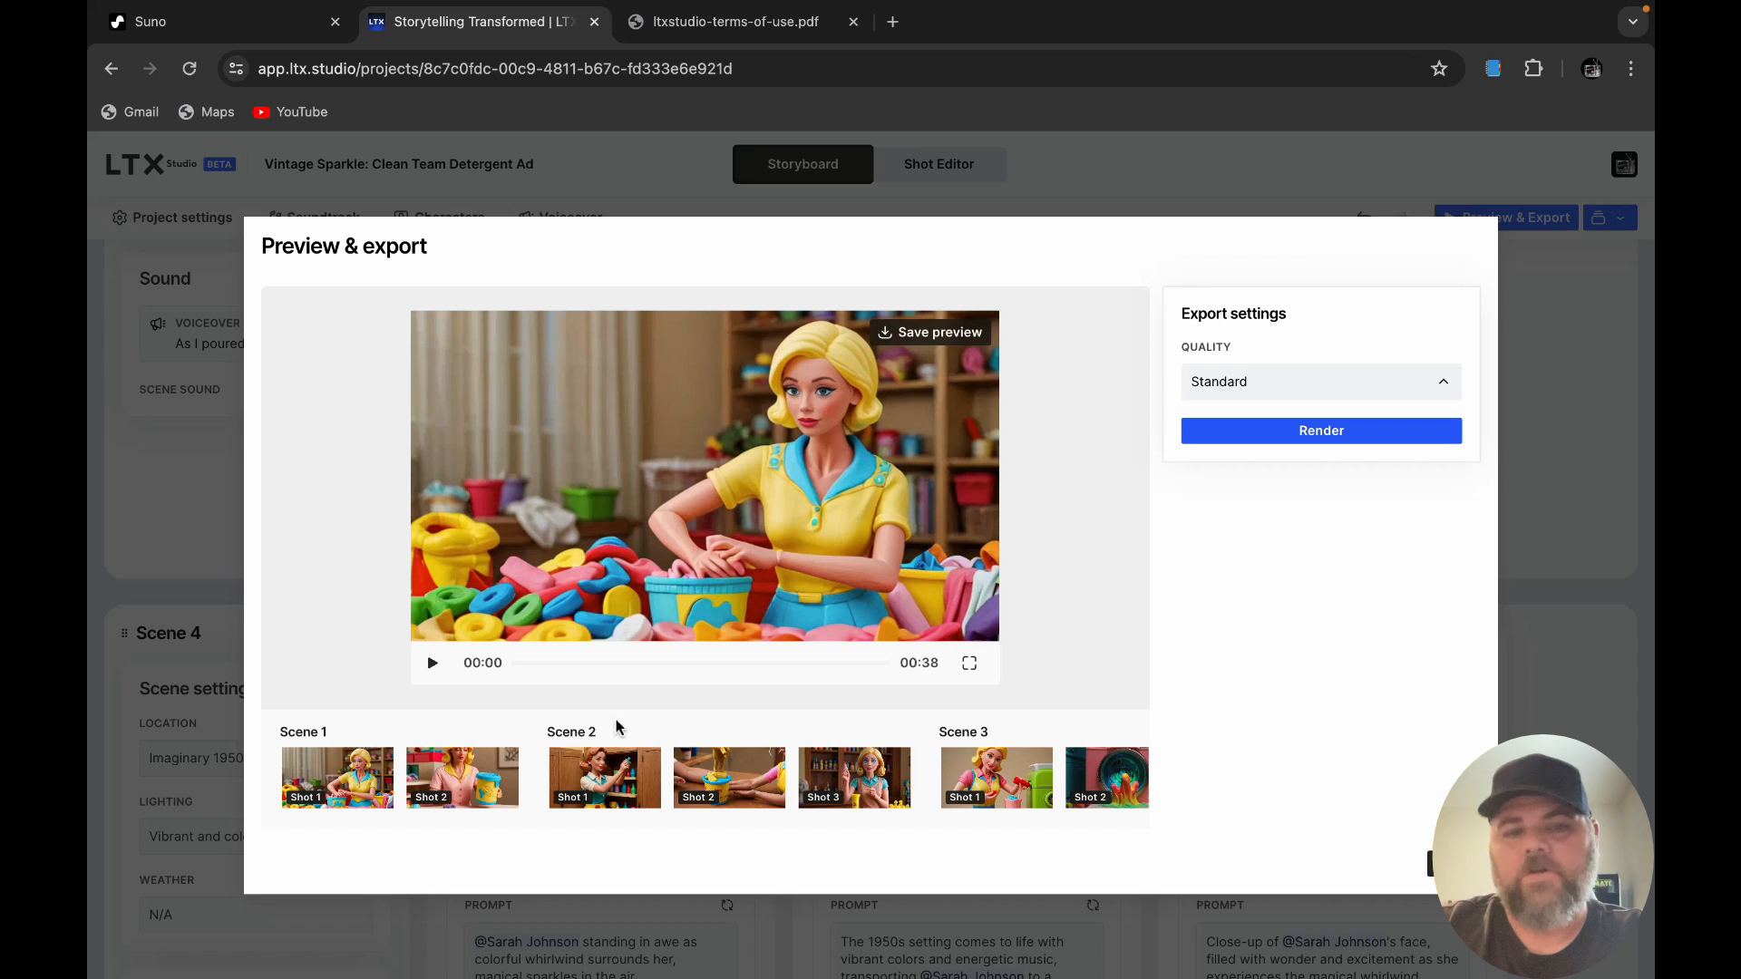
left_click(434, 665)
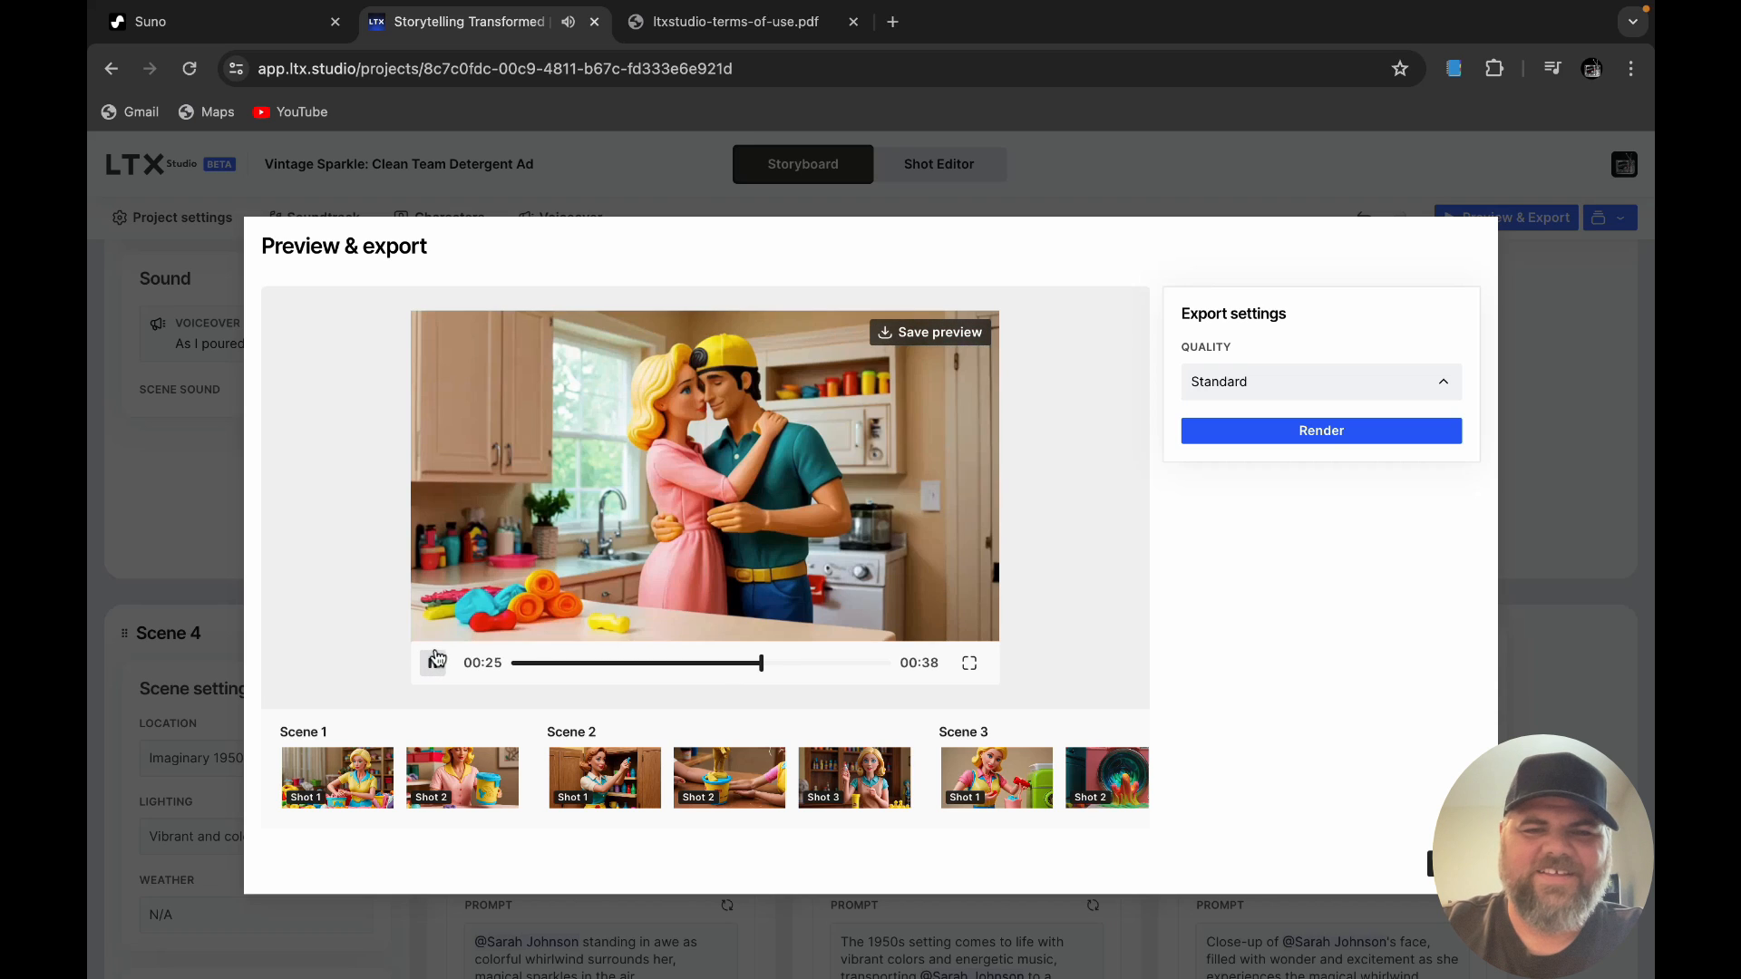
left_click(434, 661)
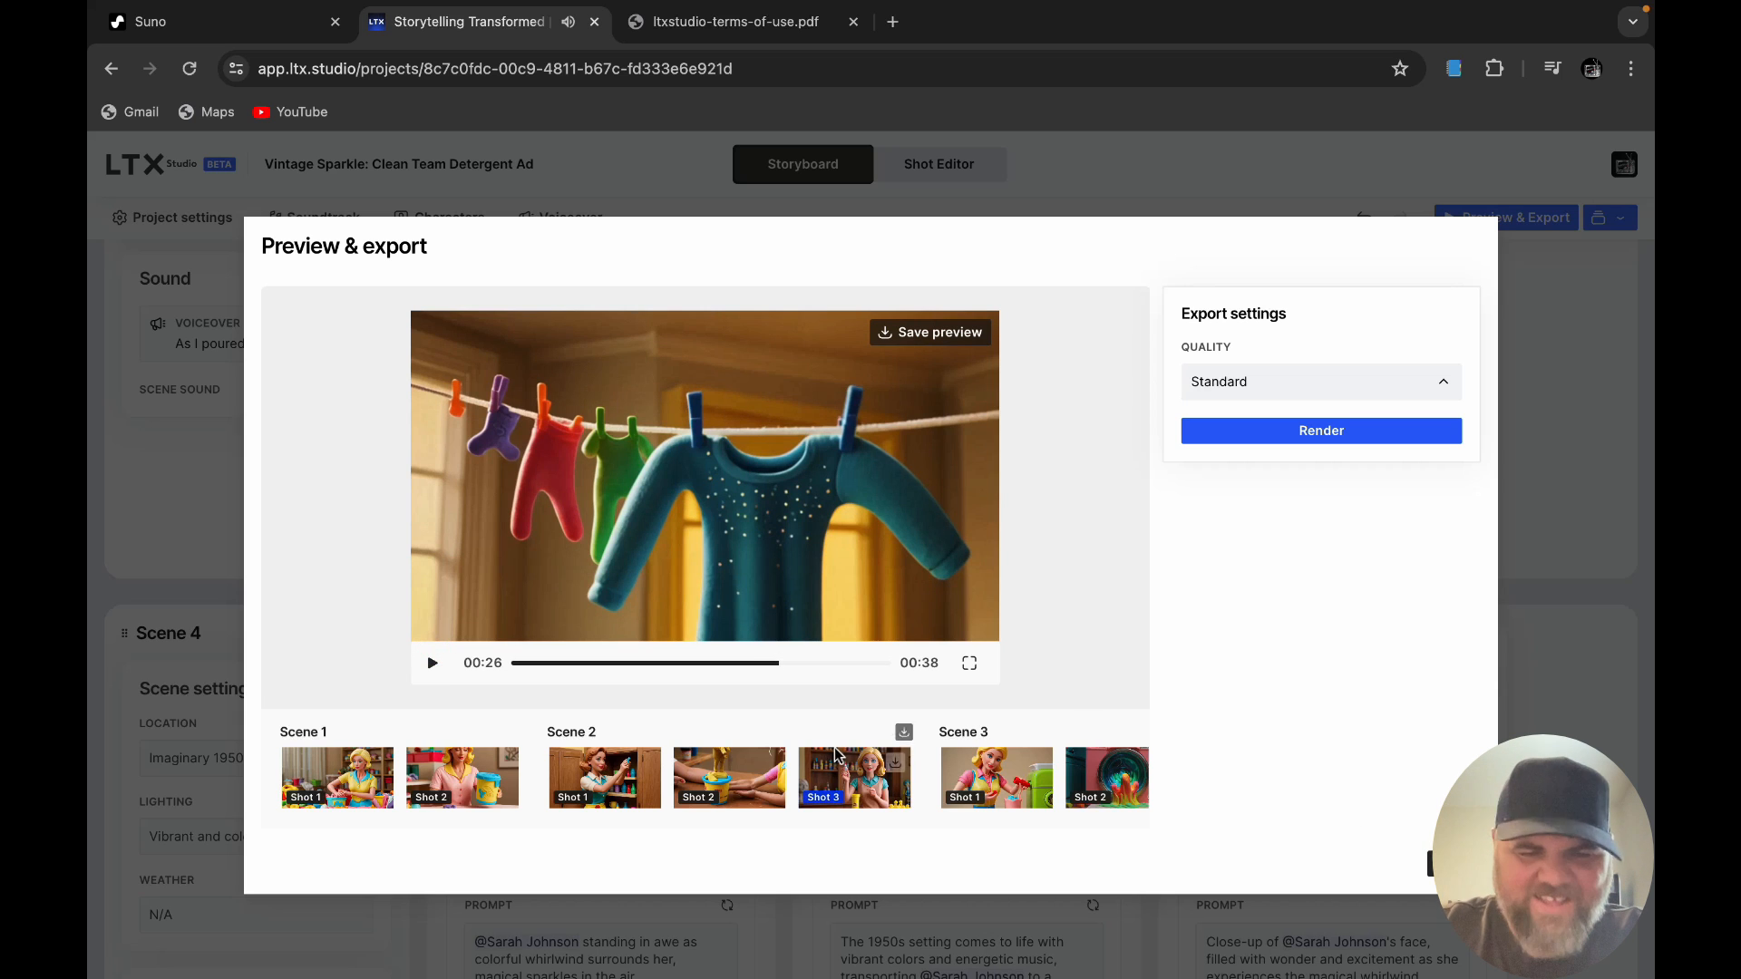
scroll(1111, 789, "right", 10)
scroll(1111, 788, "right", 10)
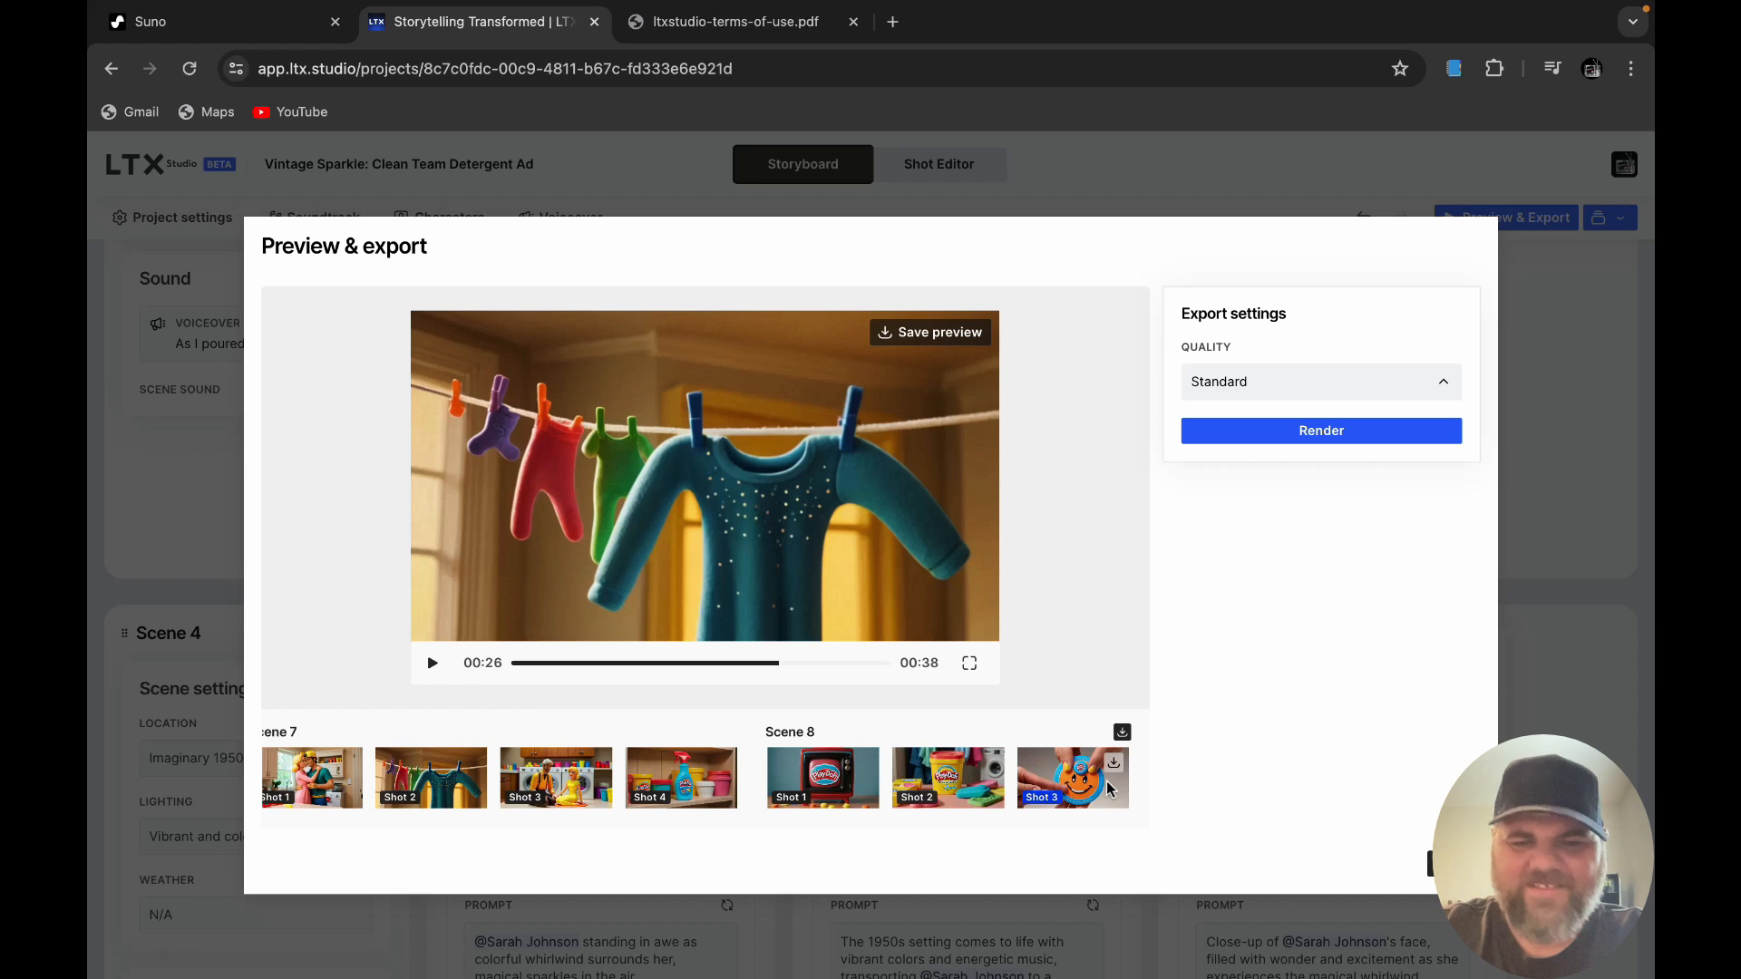
scroll(653, 771, "left", 8)
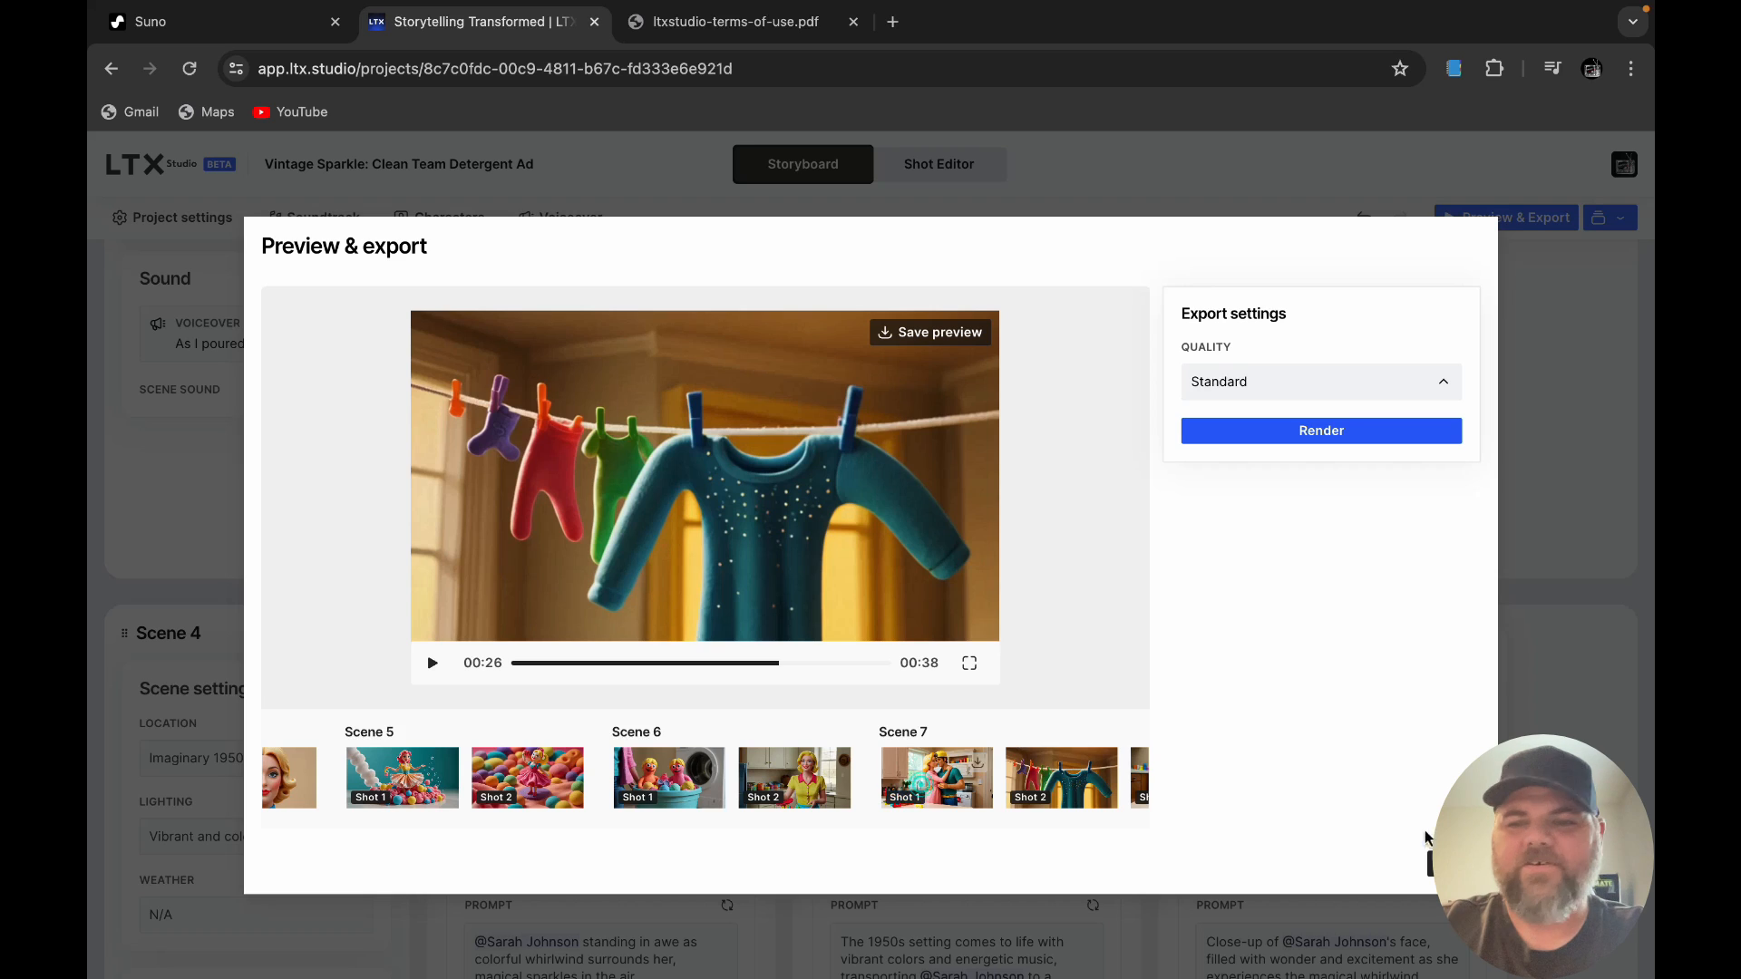
left_click(1455, 857)
Step: Review the storyboard through Scene 8 and open shot 3 of Scene 7 in the shot editor
scroll(1064, 675, "down", 20)
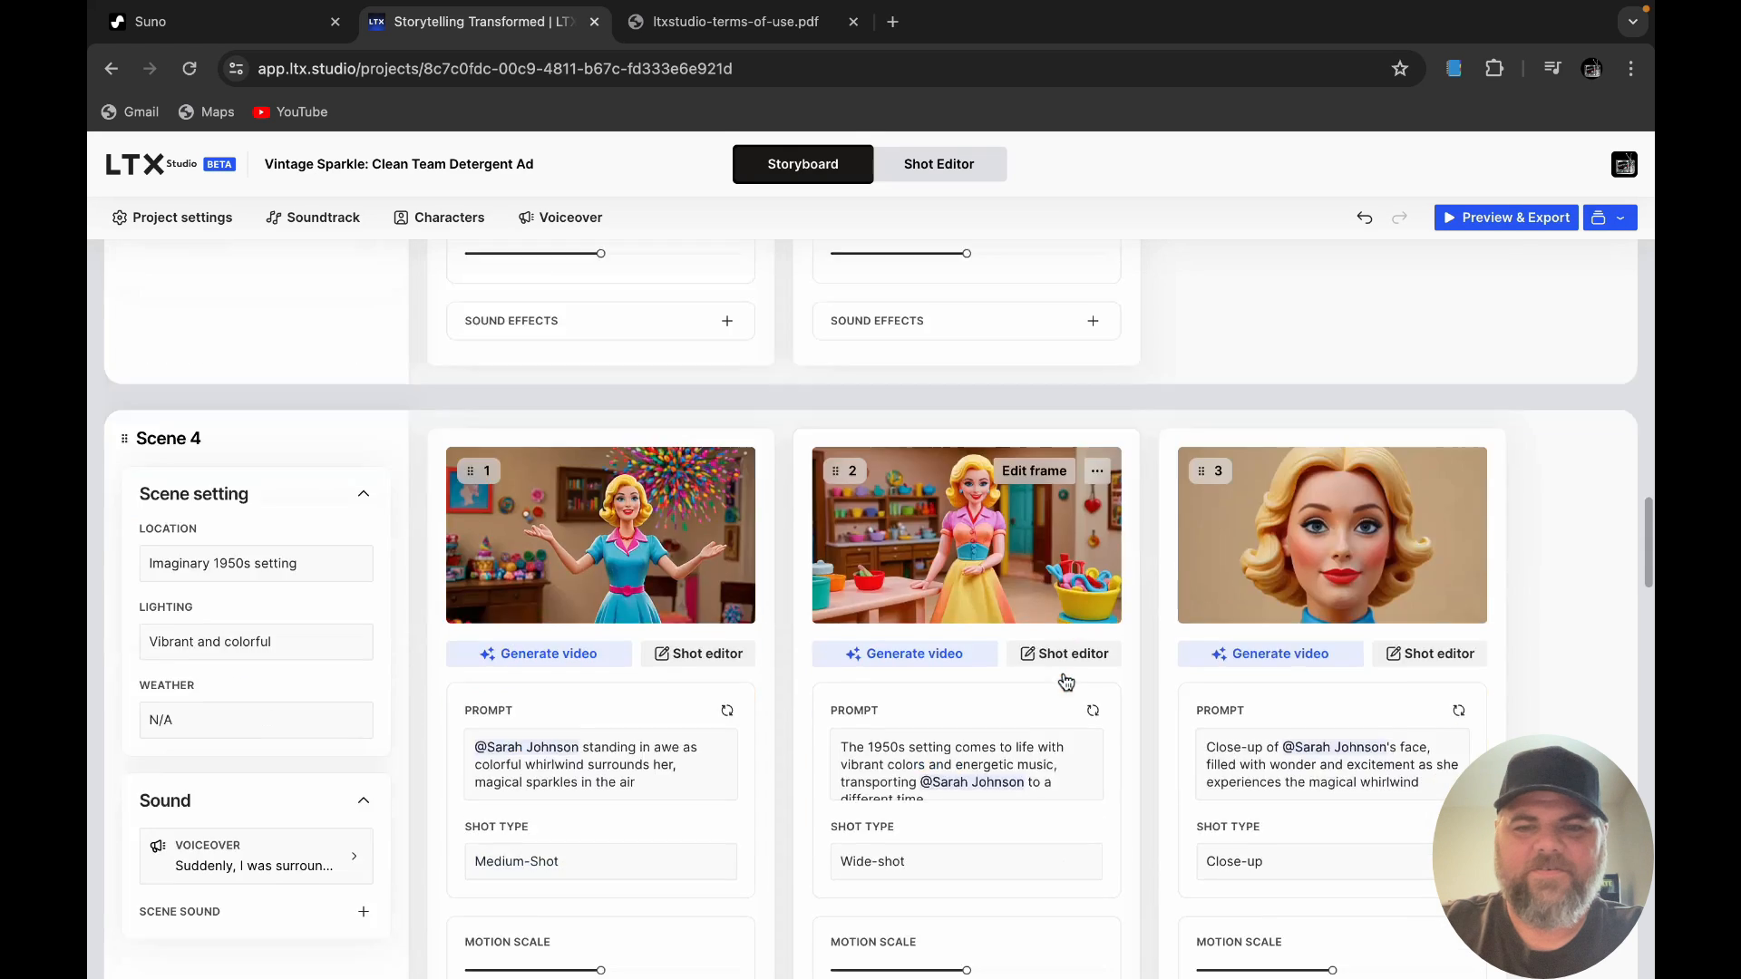
scroll(1064, 673, "down", 10)
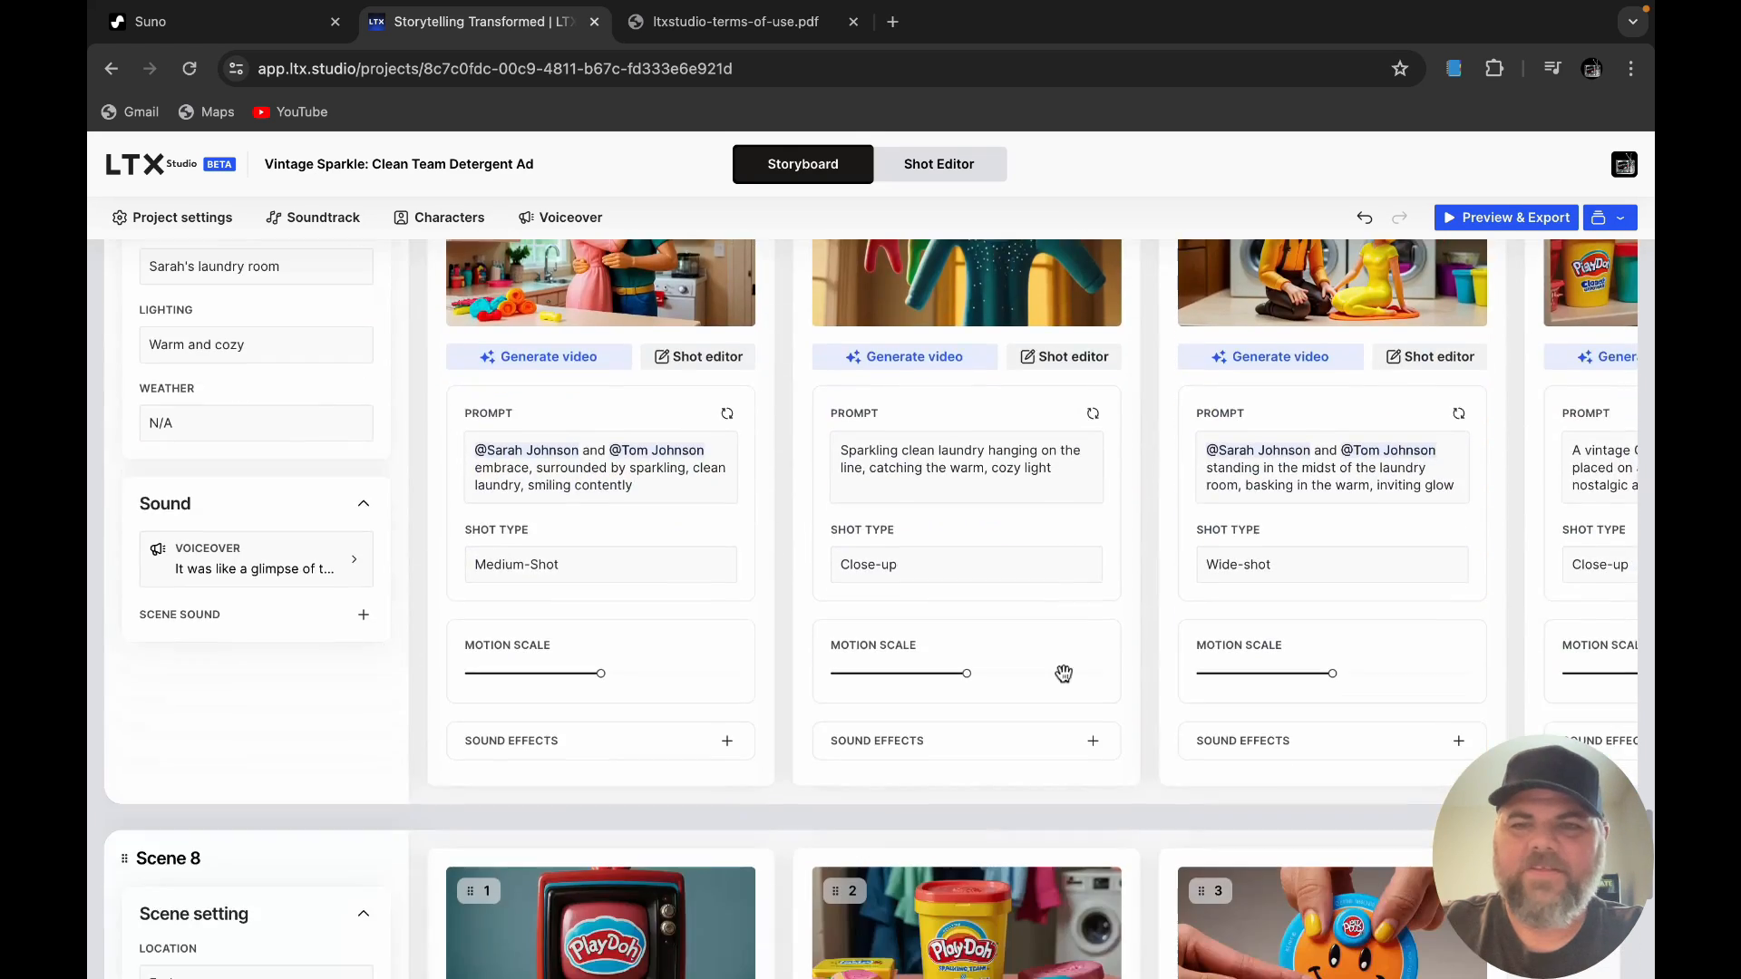
scroll(1064, 673, "down", 8)
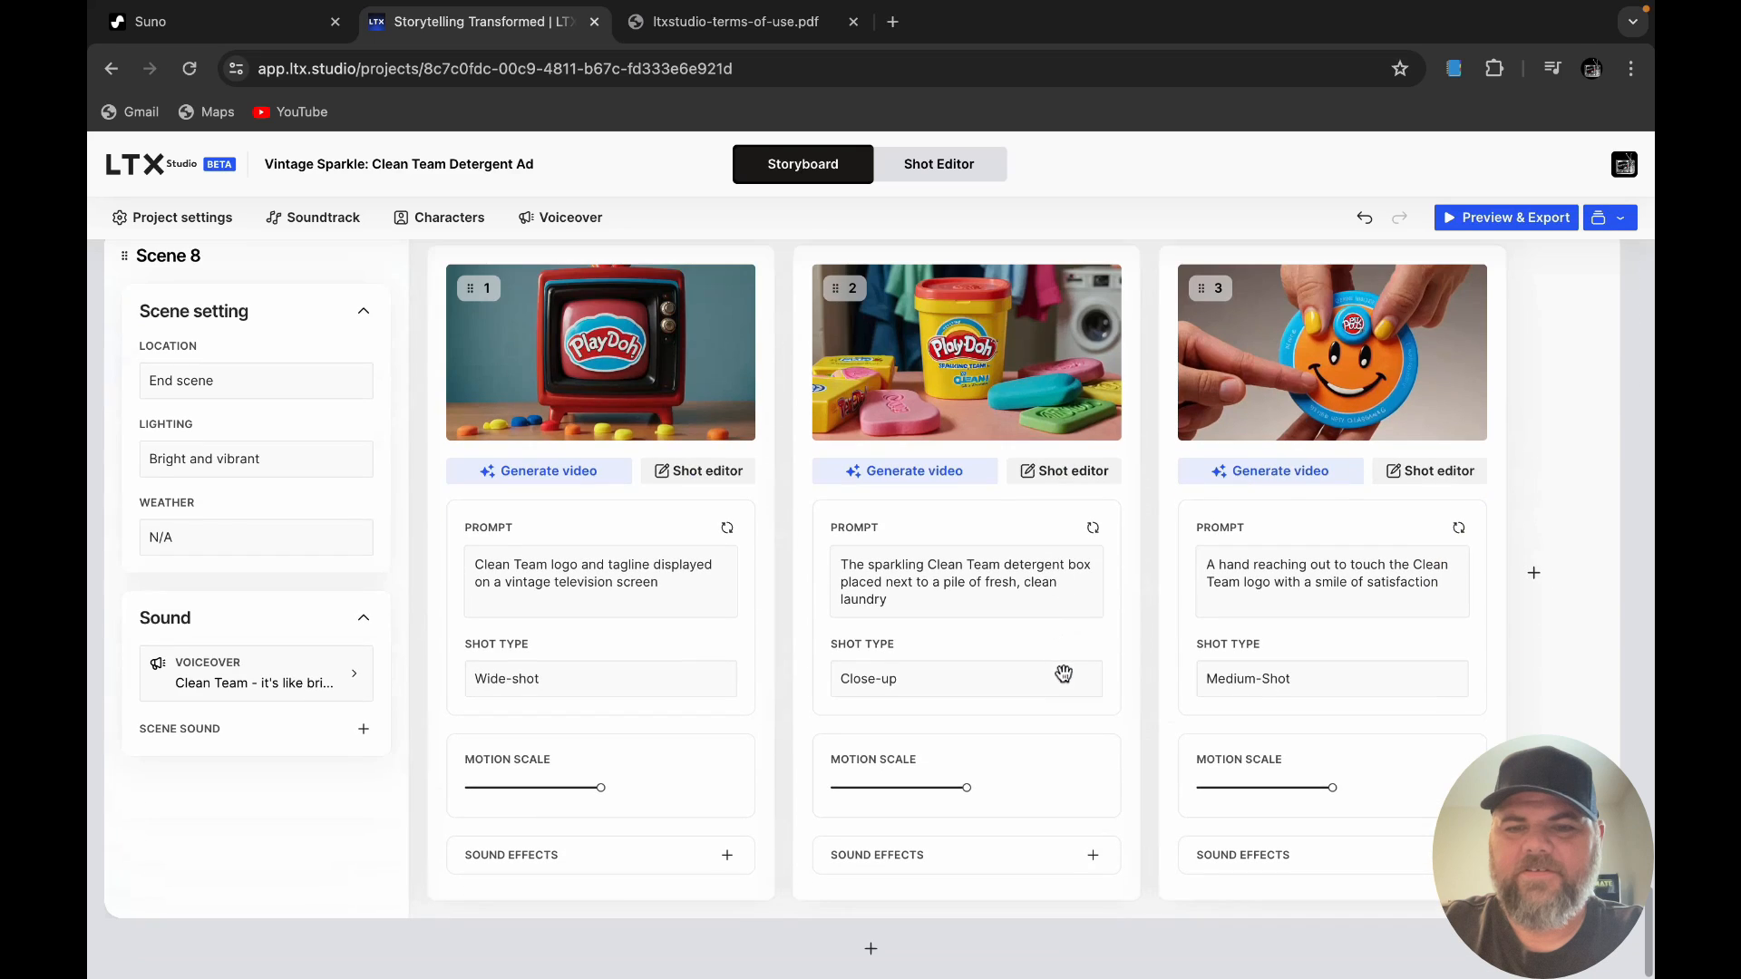
scroll(1064, 673, "up", 8)
scroll(1063, 673, "up", 2)
scroll(1064, 673, "right", 3)
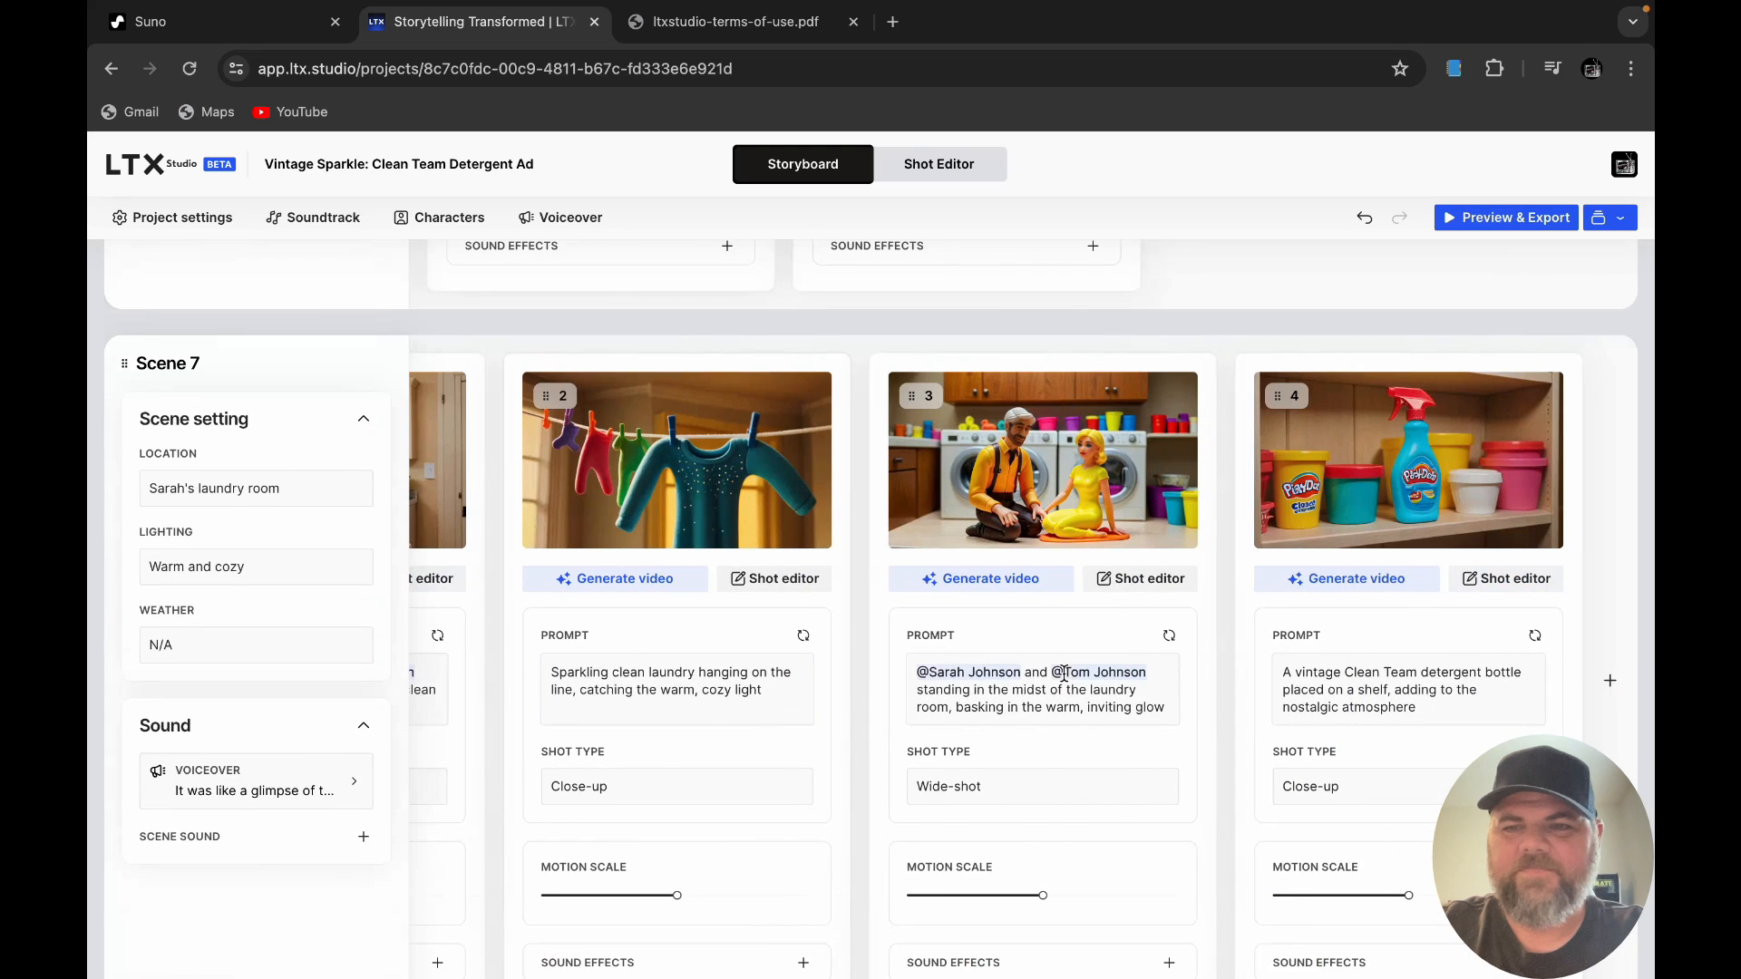
scroll(1064, 673, "up", 3)
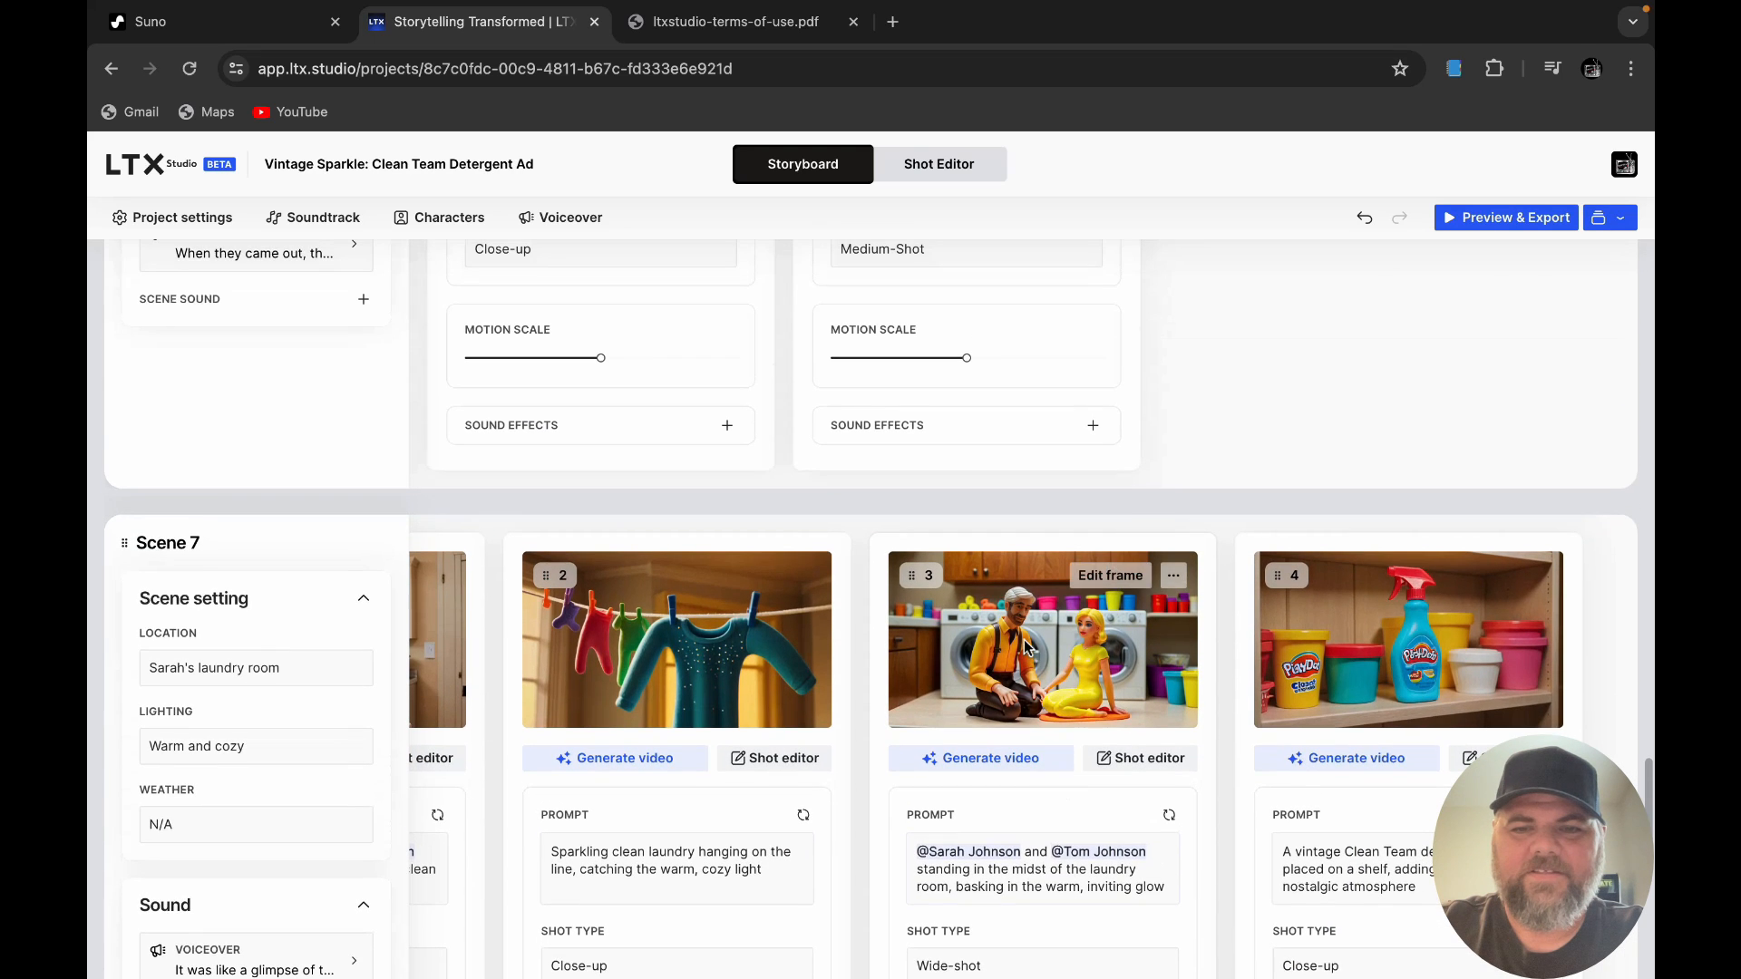
left_click(1144, 767)
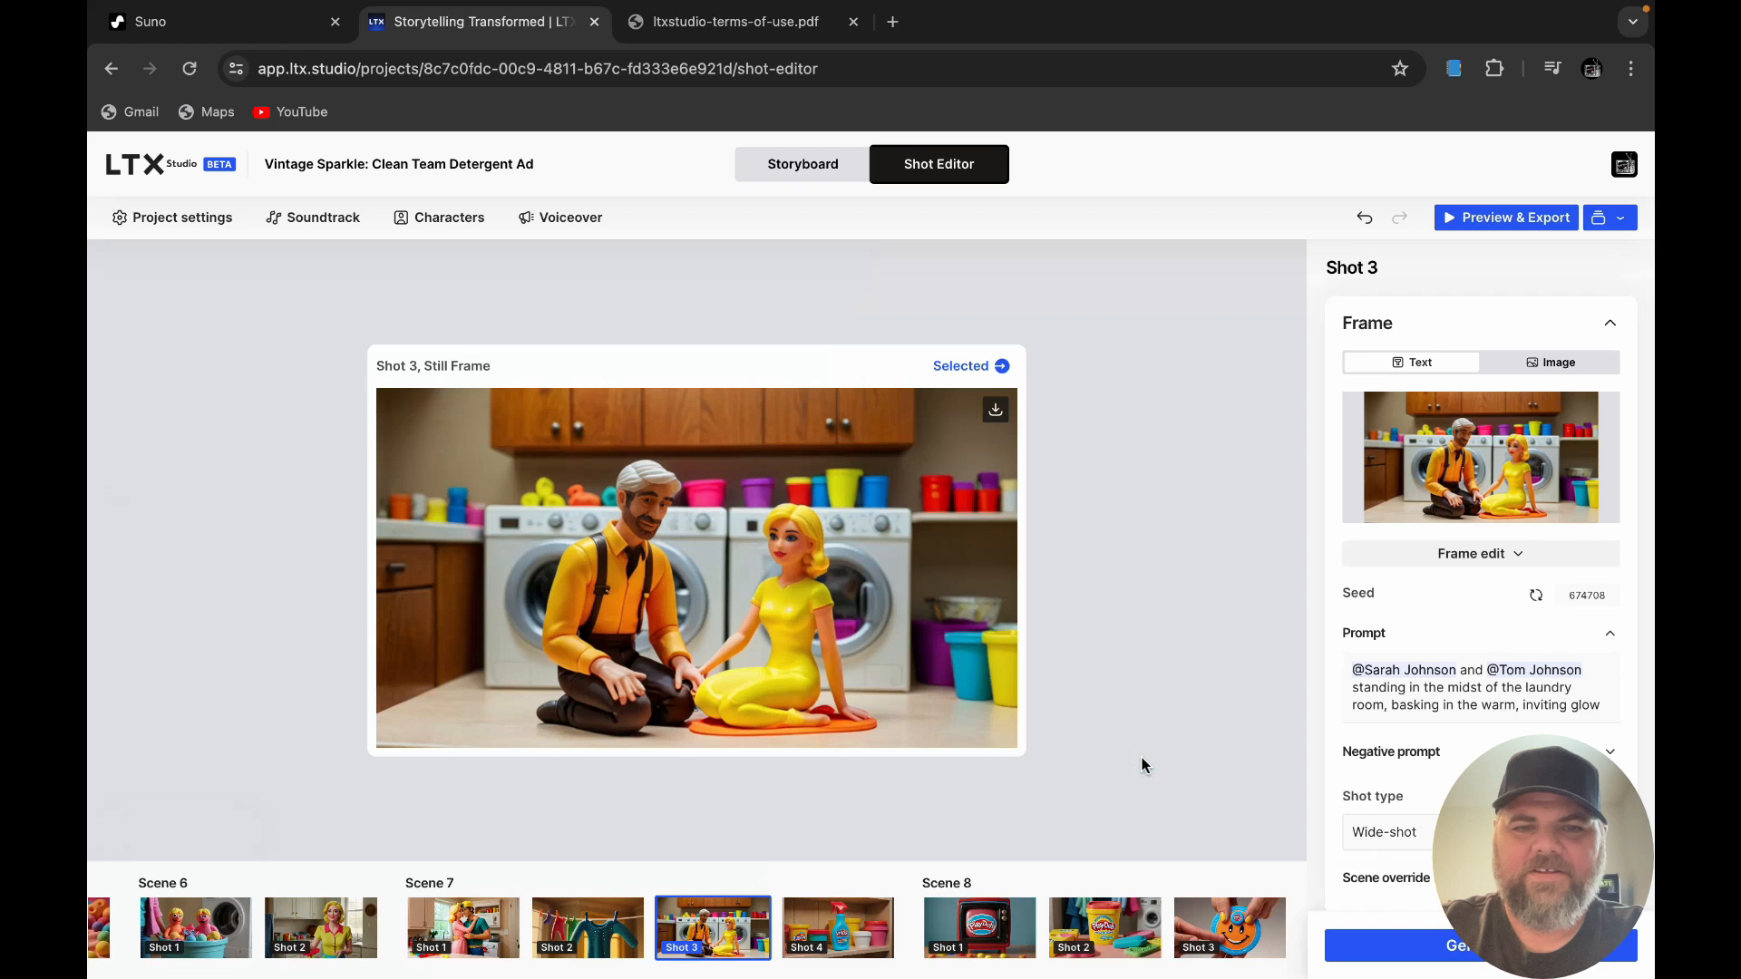
Step: Return to the storyboard and look back over the frames from Scene 6 to Scene 4
left_click(821, 165)
scroll(863, 553, "up", 15)
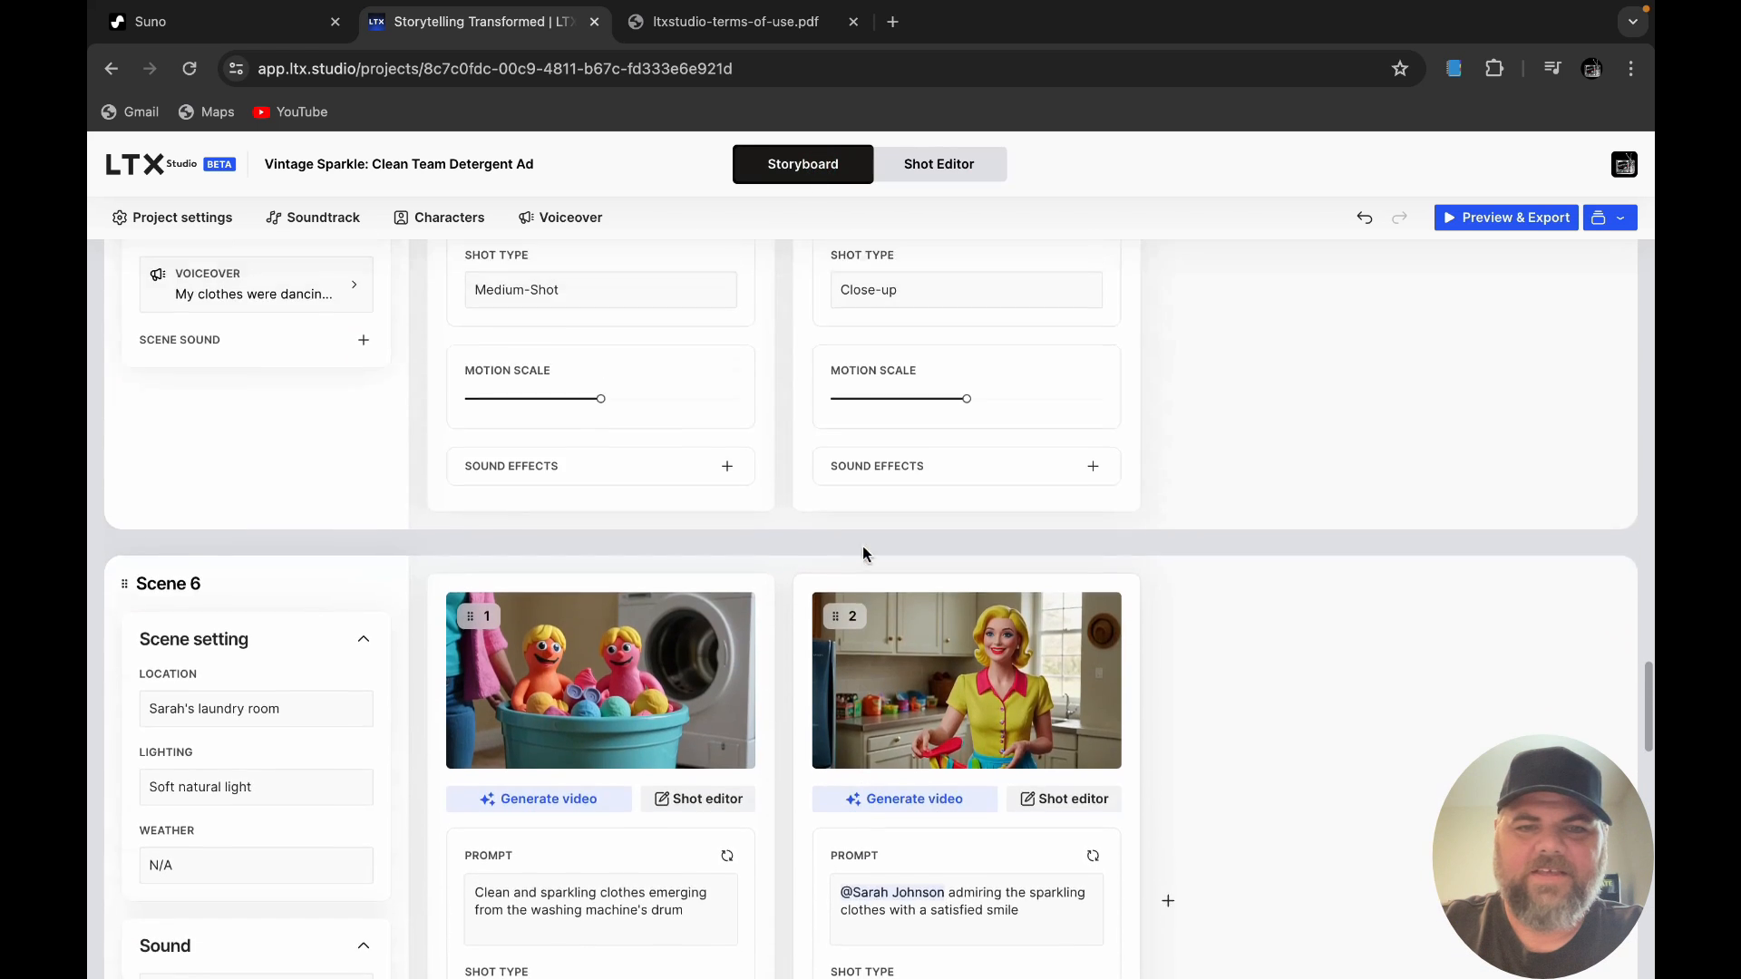
scroll(863, 546, "up", 15)
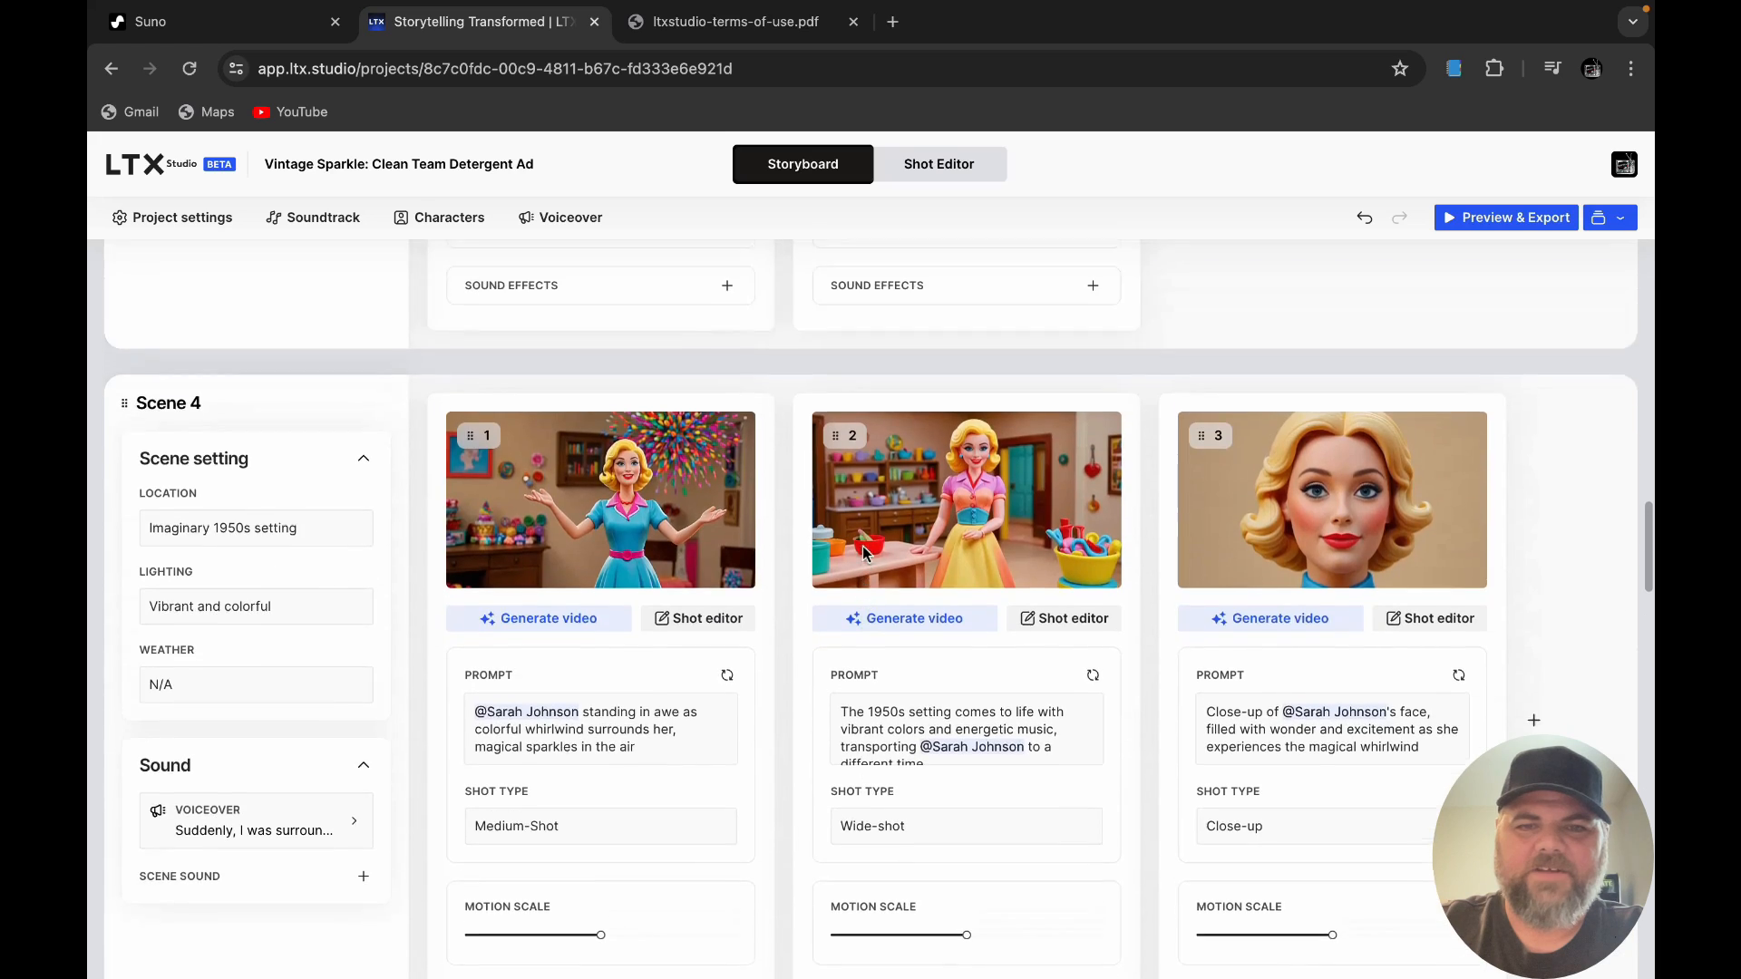
scroll(885, 476, "down", 10)
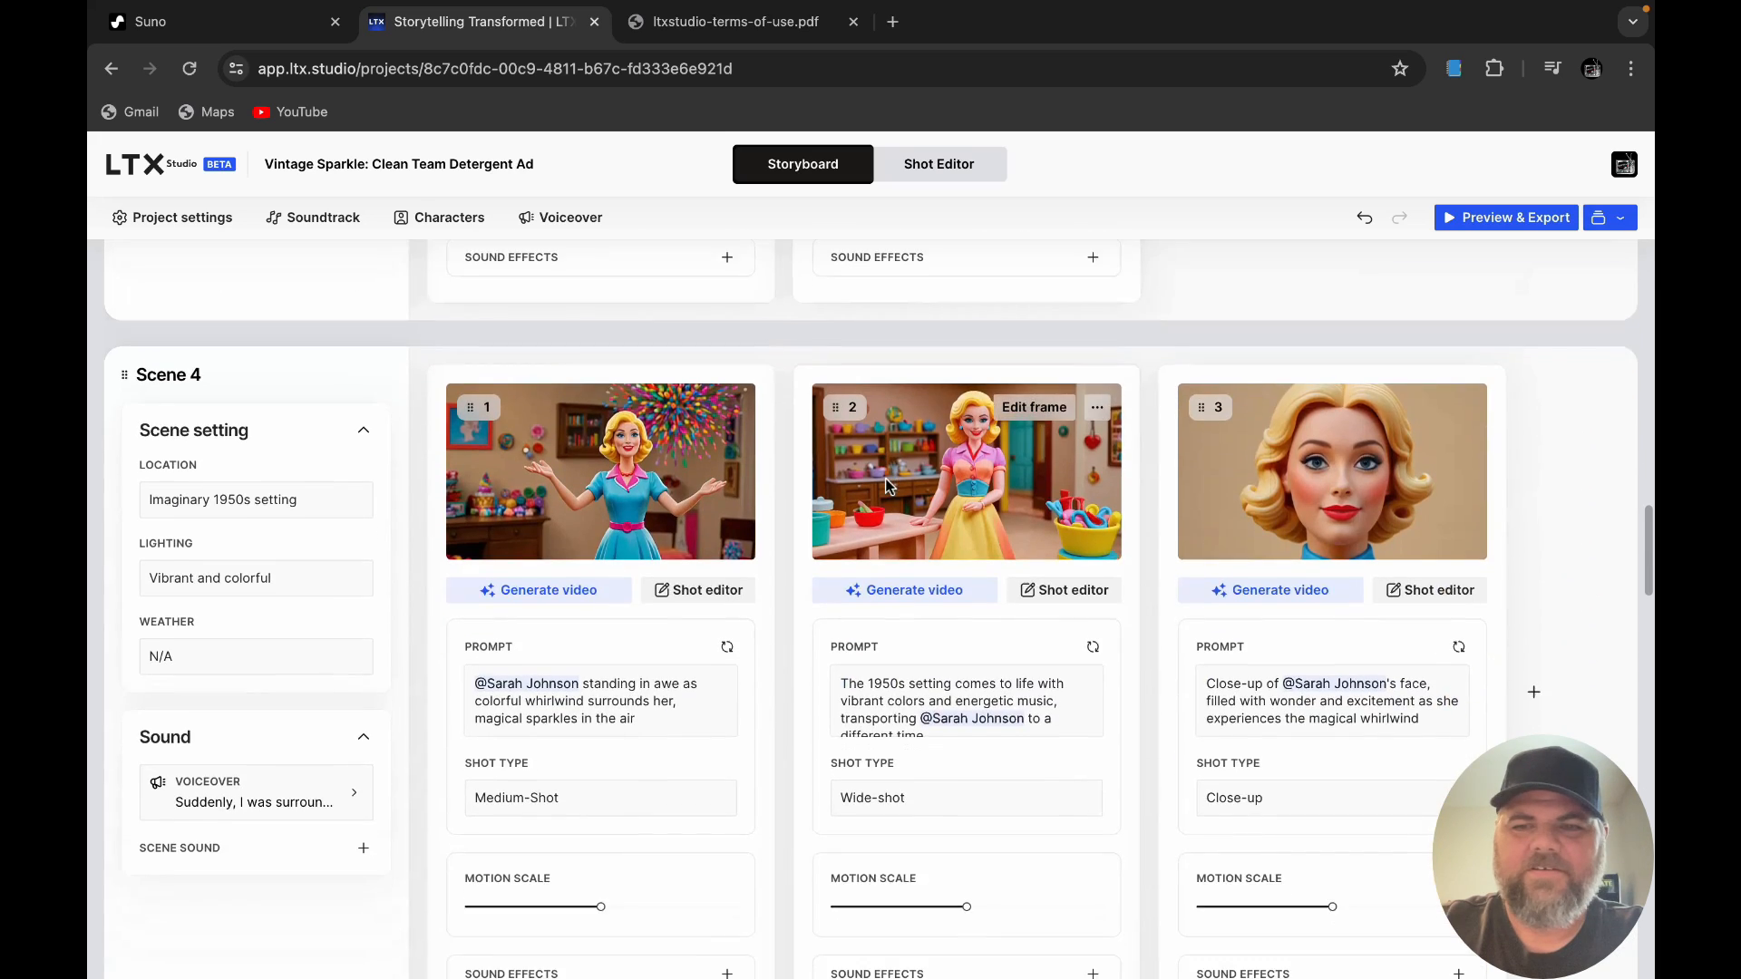
Step: Look over the storyboard from Scene 4 to Scene 7 and open shot 1 of Scene 7 in the shot editor
scroll(886, 481, "down", 12)
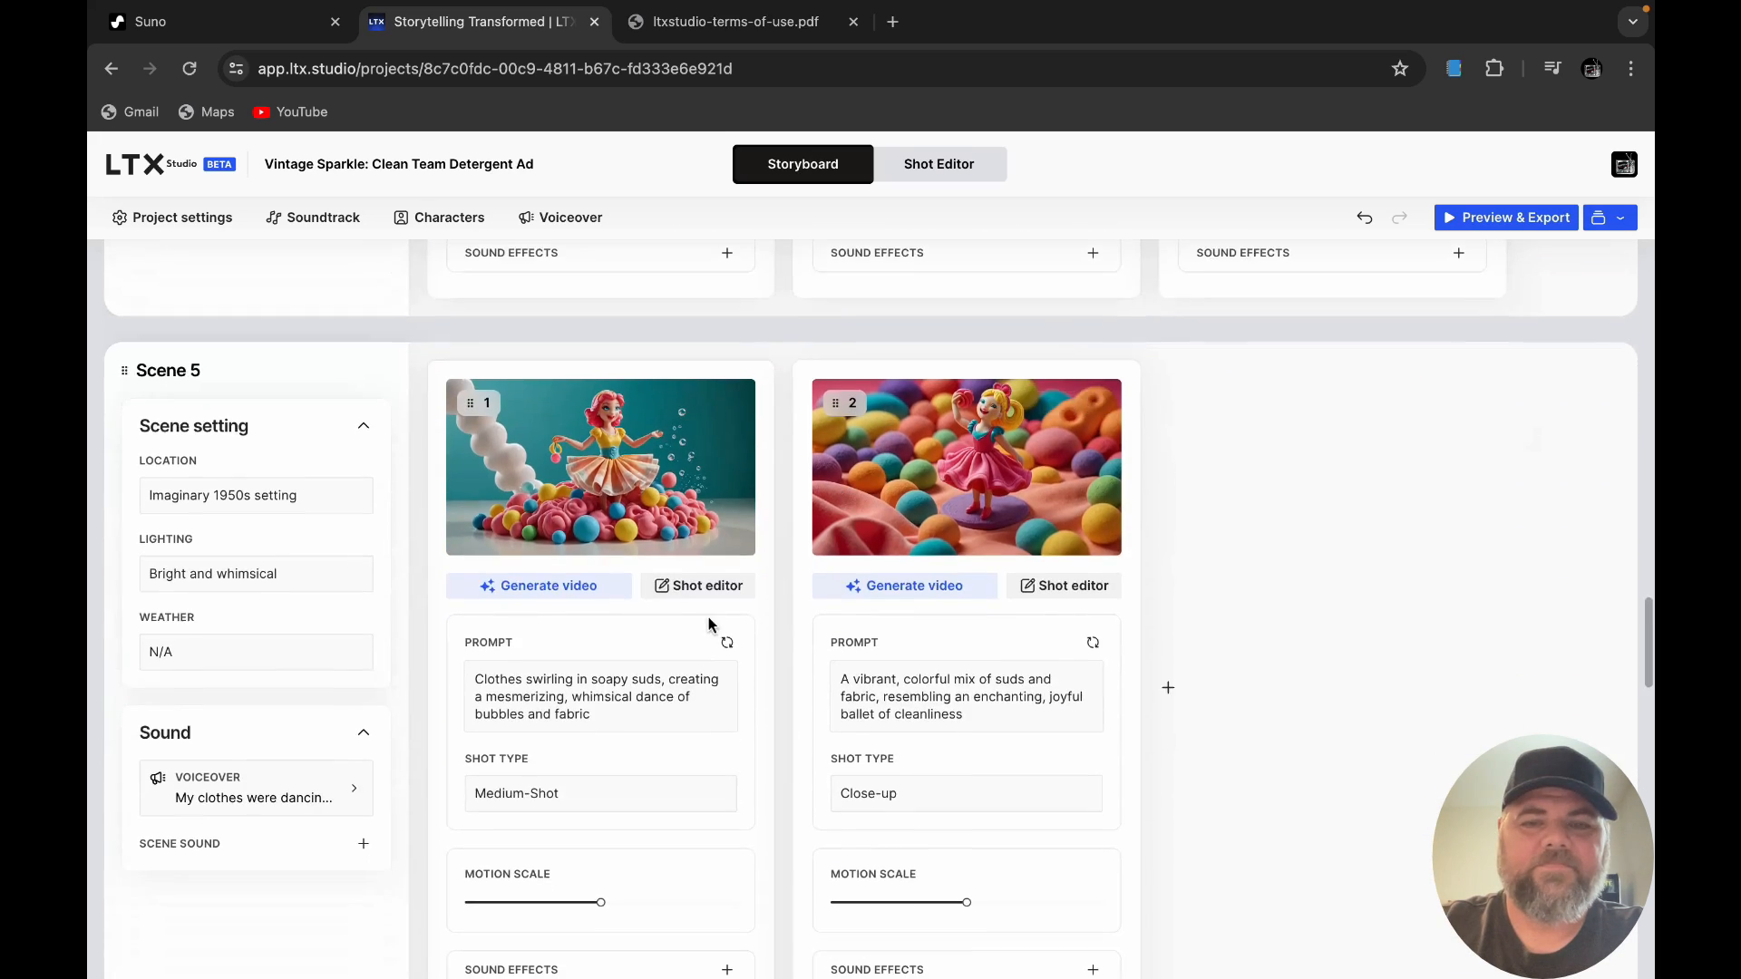
scroll(711, 626, "down", 13)
scroll(709, 624, "left", 4)
scroll(709, 616, "up", 3)
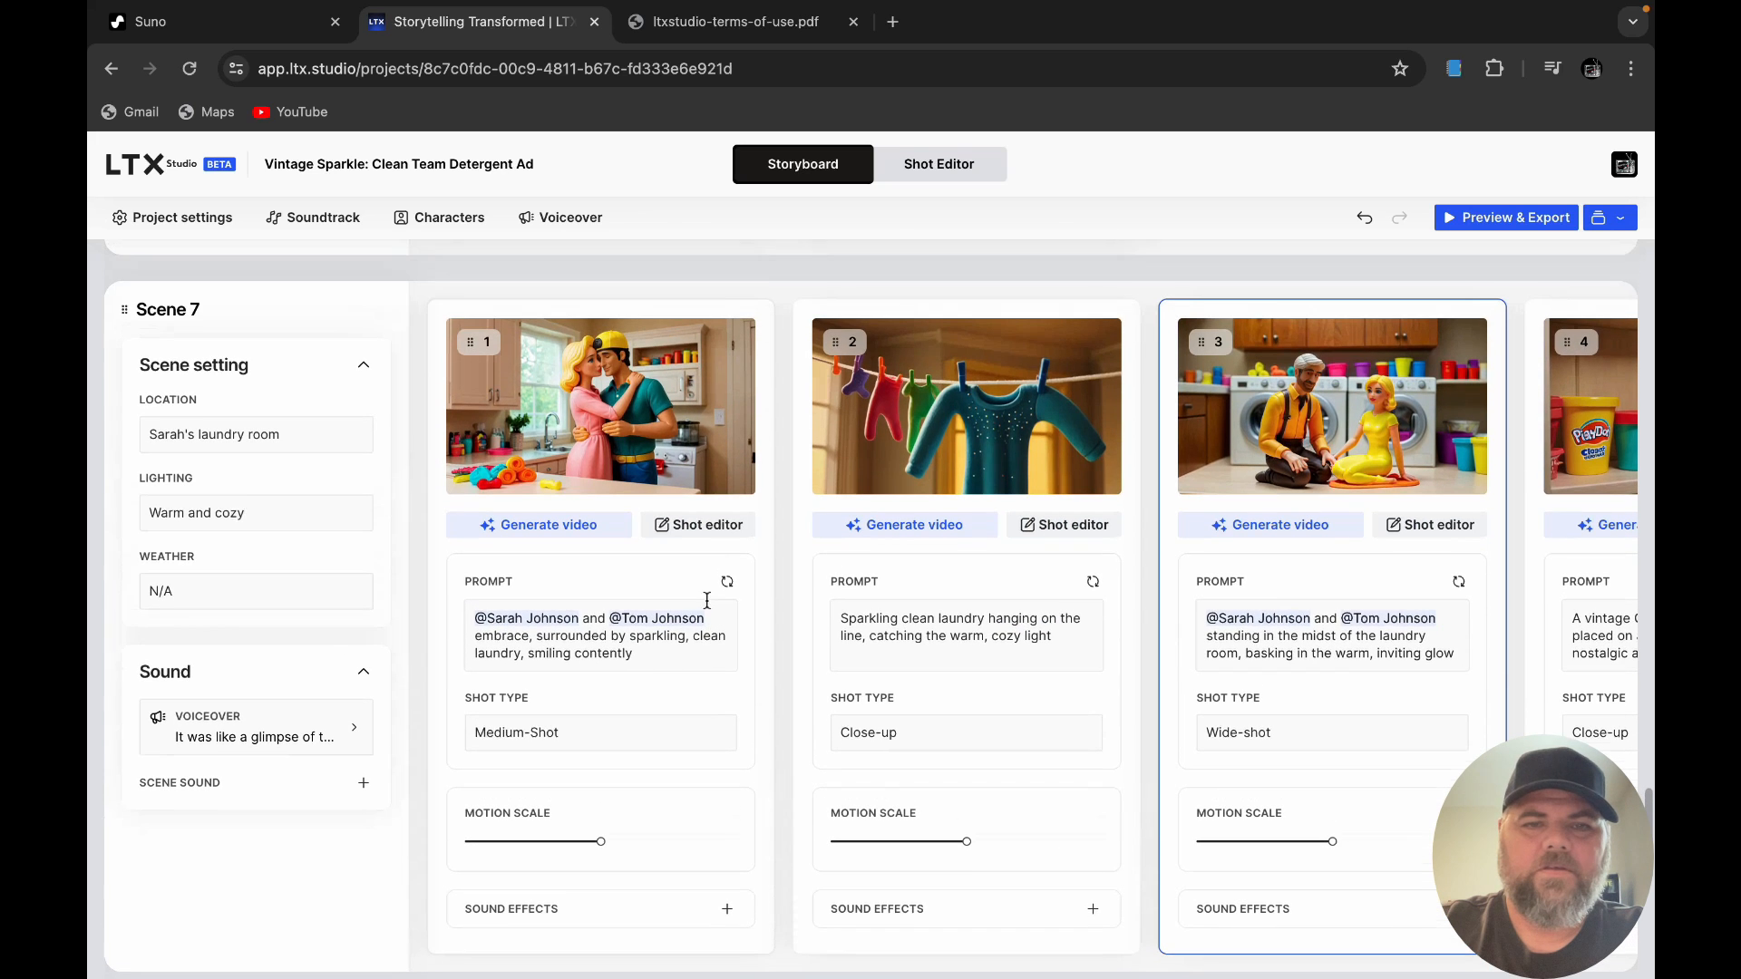
left_click(713, 526)
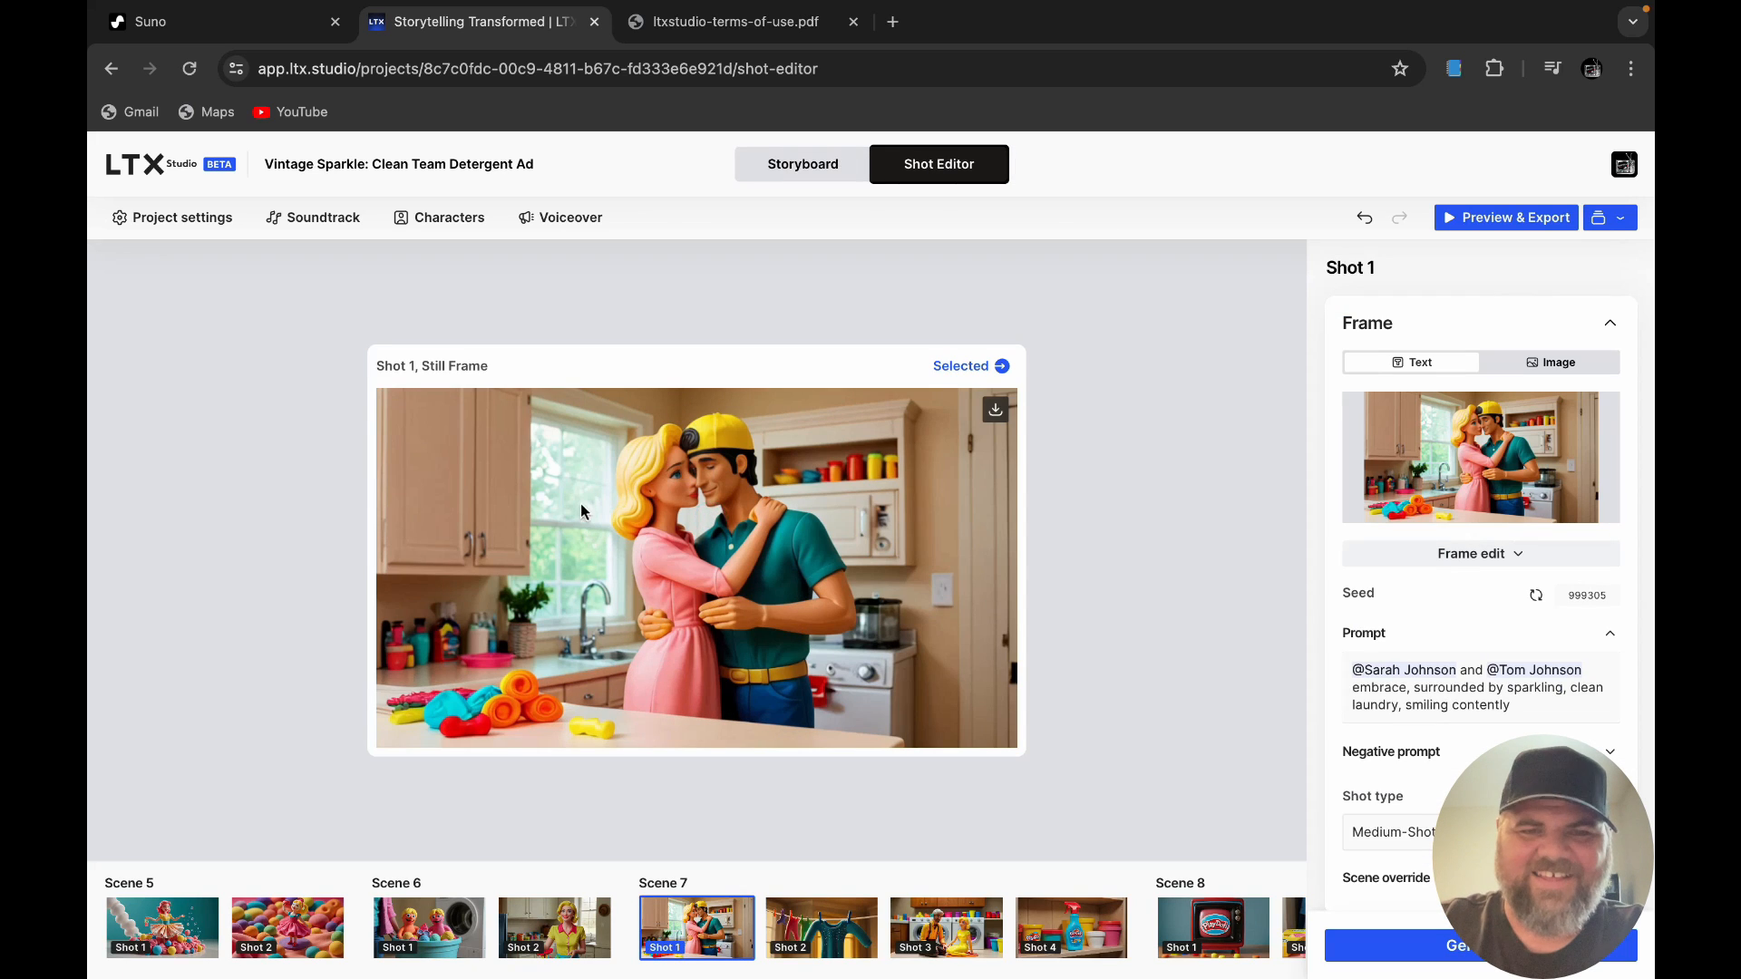
Step: Compare the couple in Scene 7's shot 1 with the two cast character portraits, and close the casting window
left_click(452, 219)
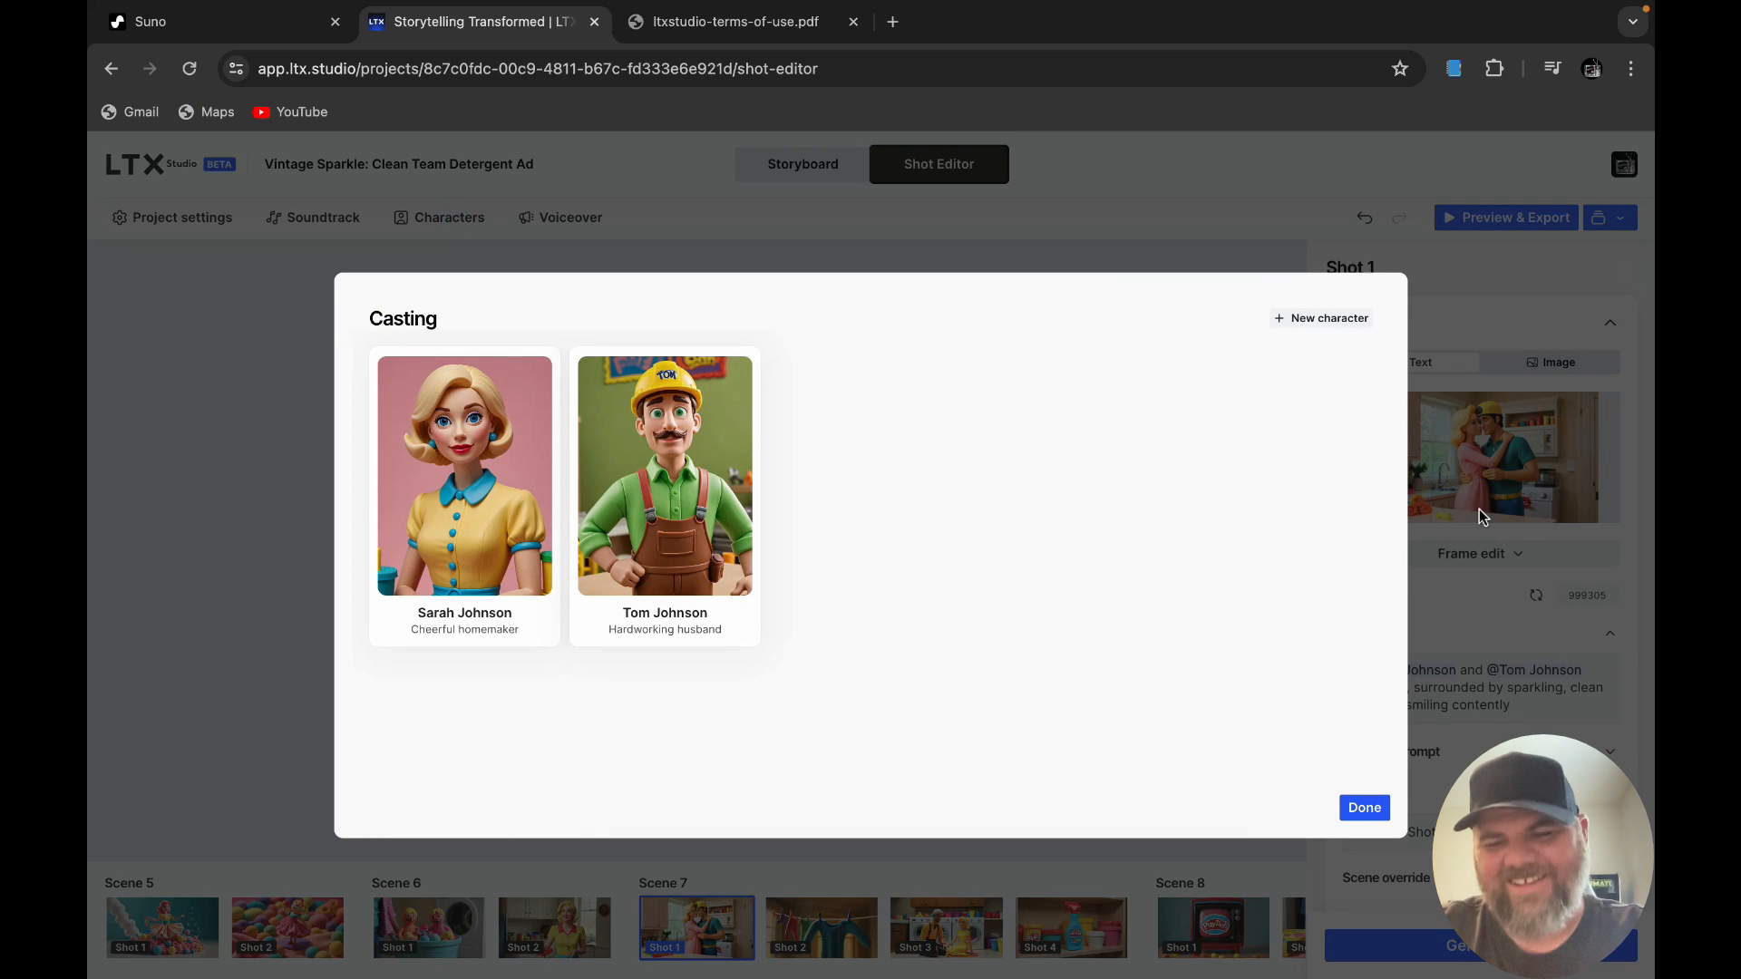
left_click(1364, 808)
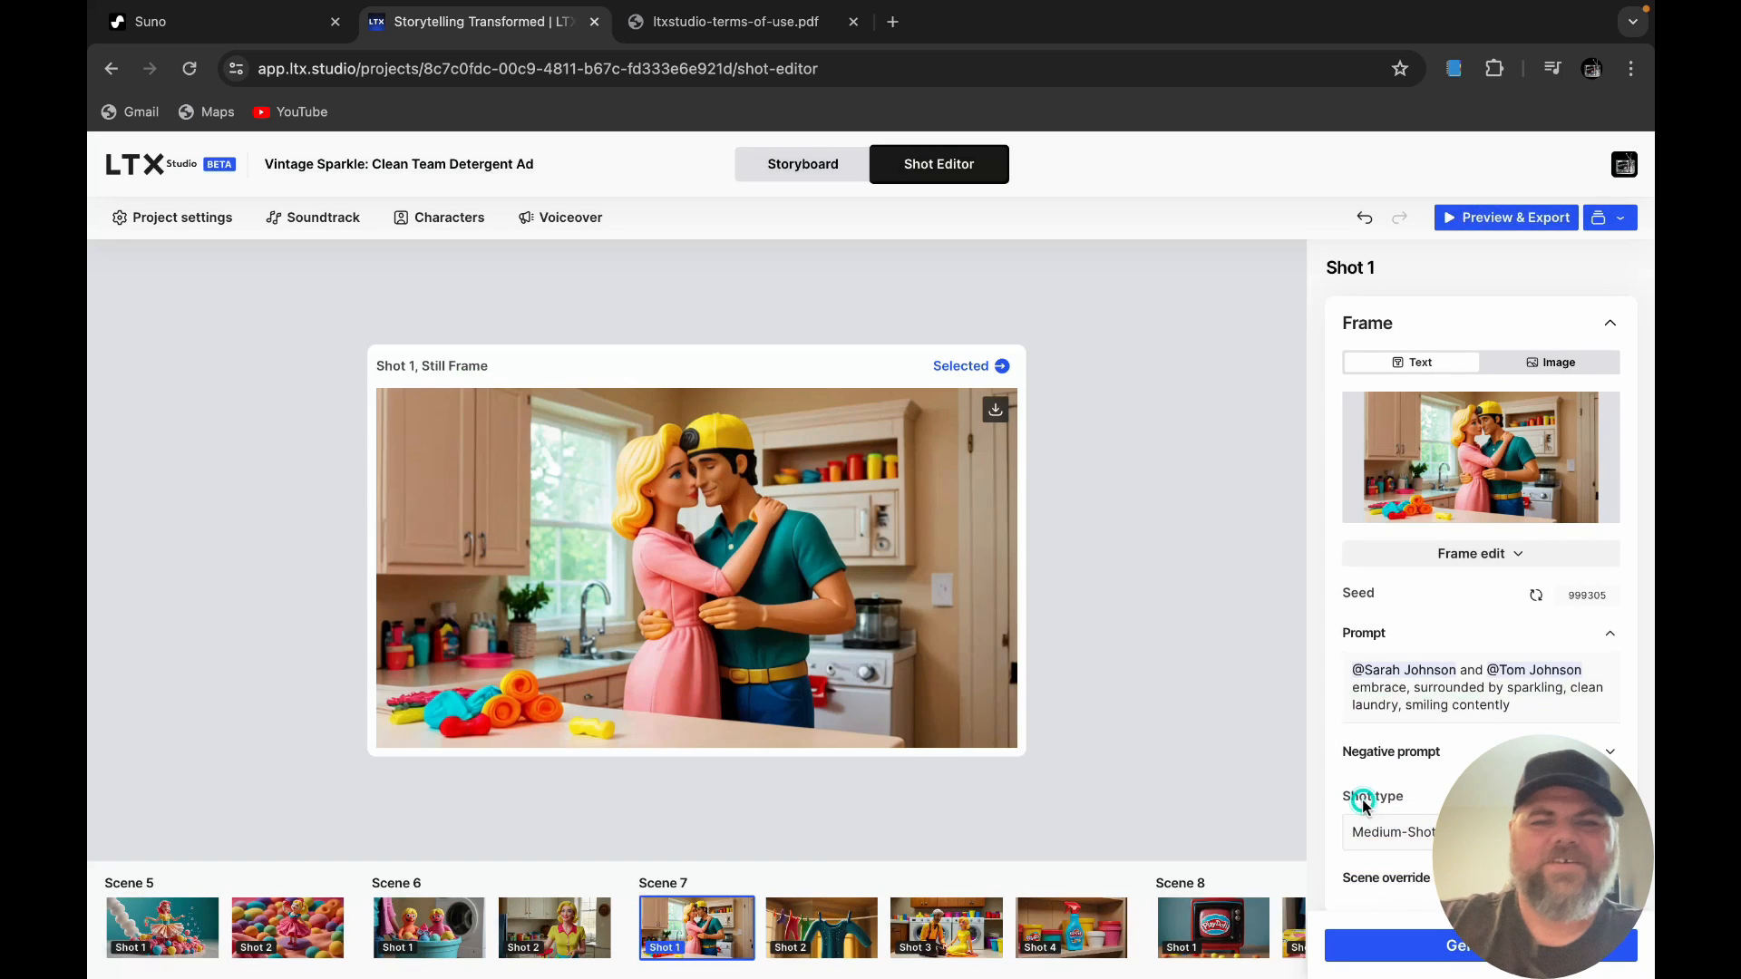
left_click(451, 217)
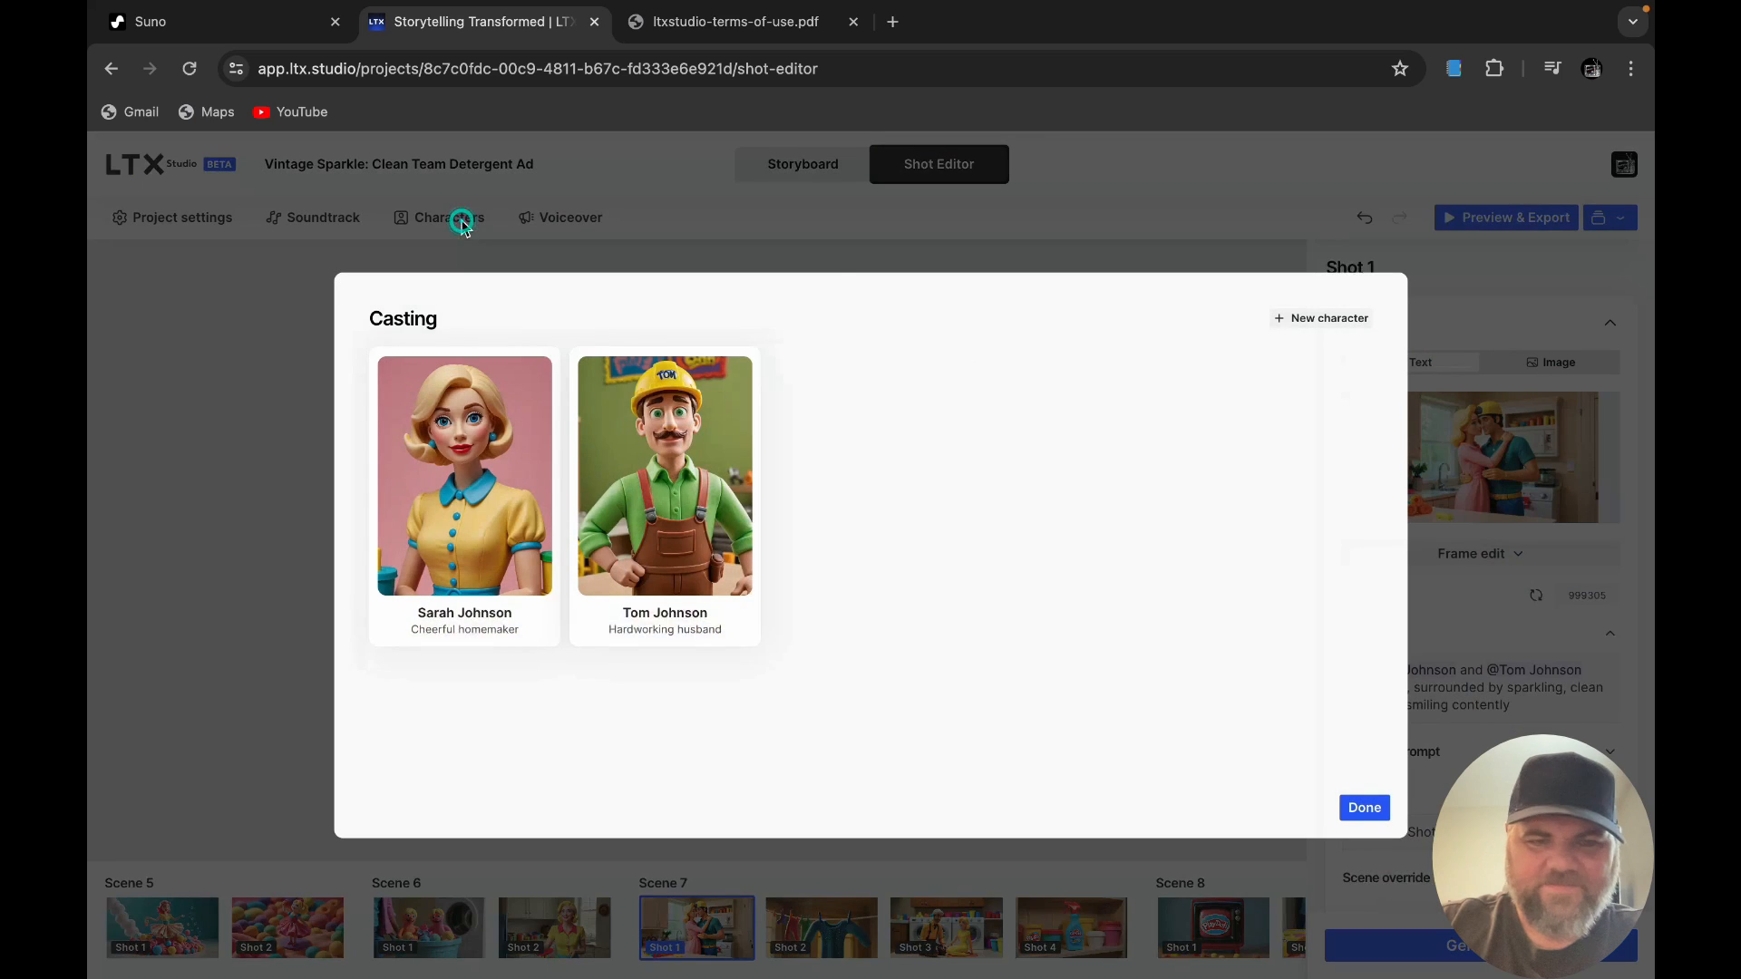
left_click(1364, 808)
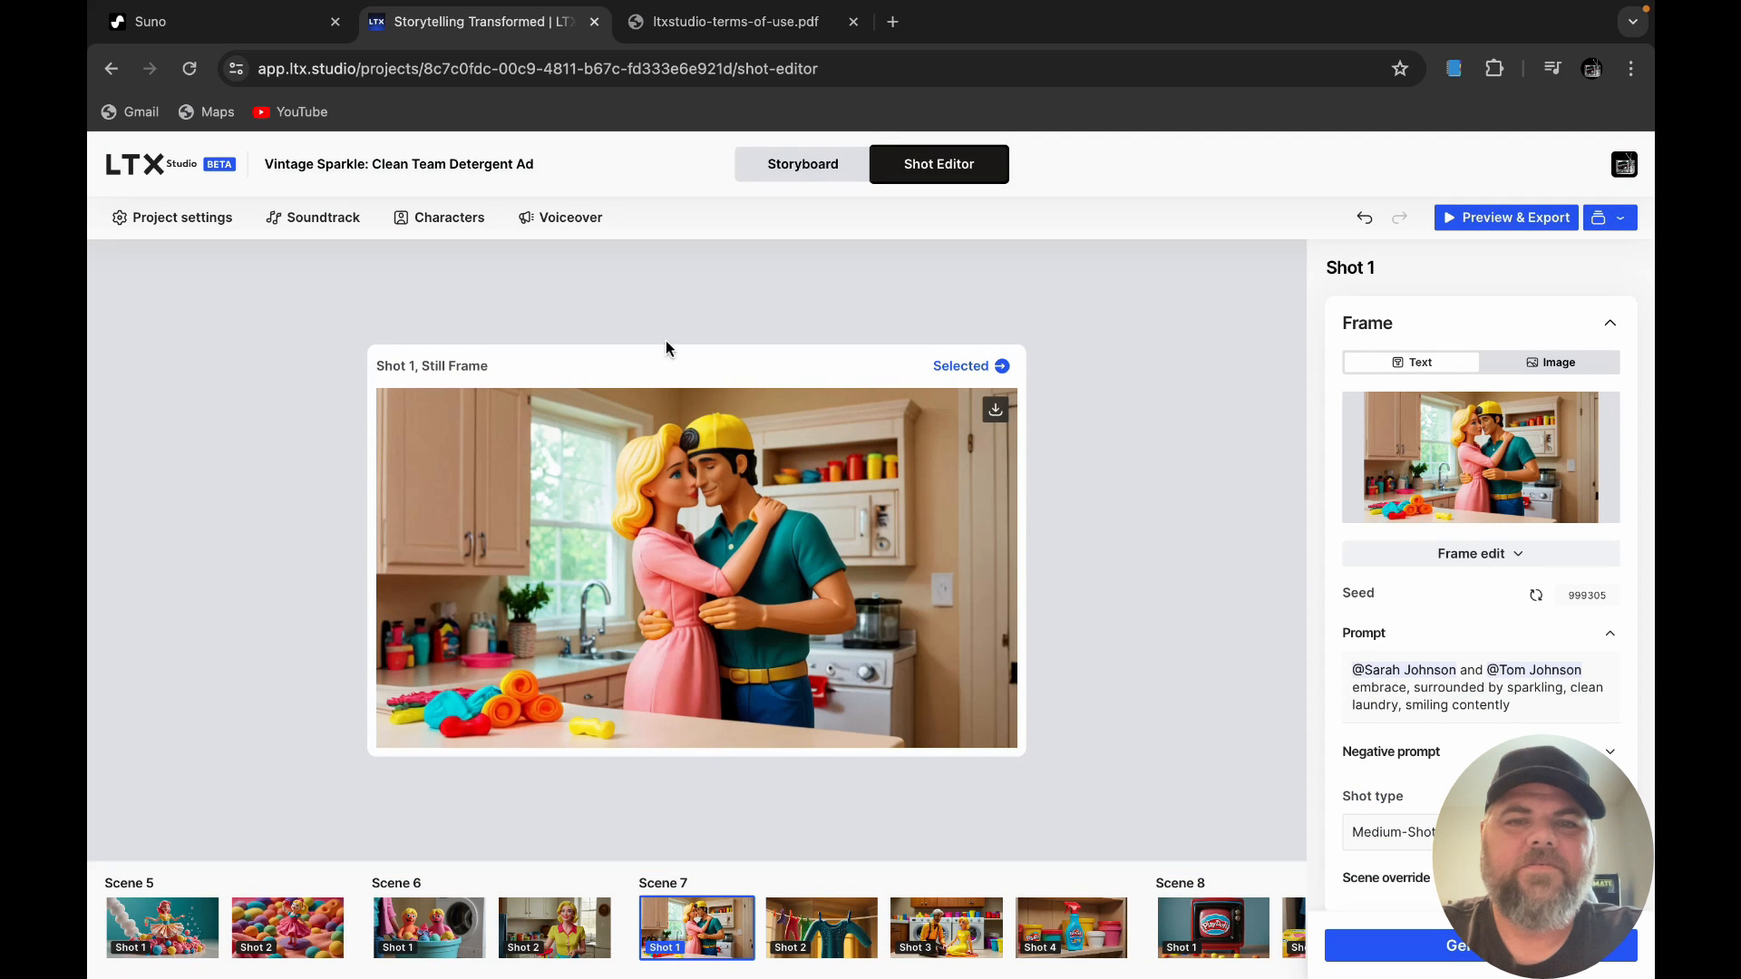
Step: Return to the storyboard, check the frames of Scene 8, and go back to Scene 4
left_click(802, 174)
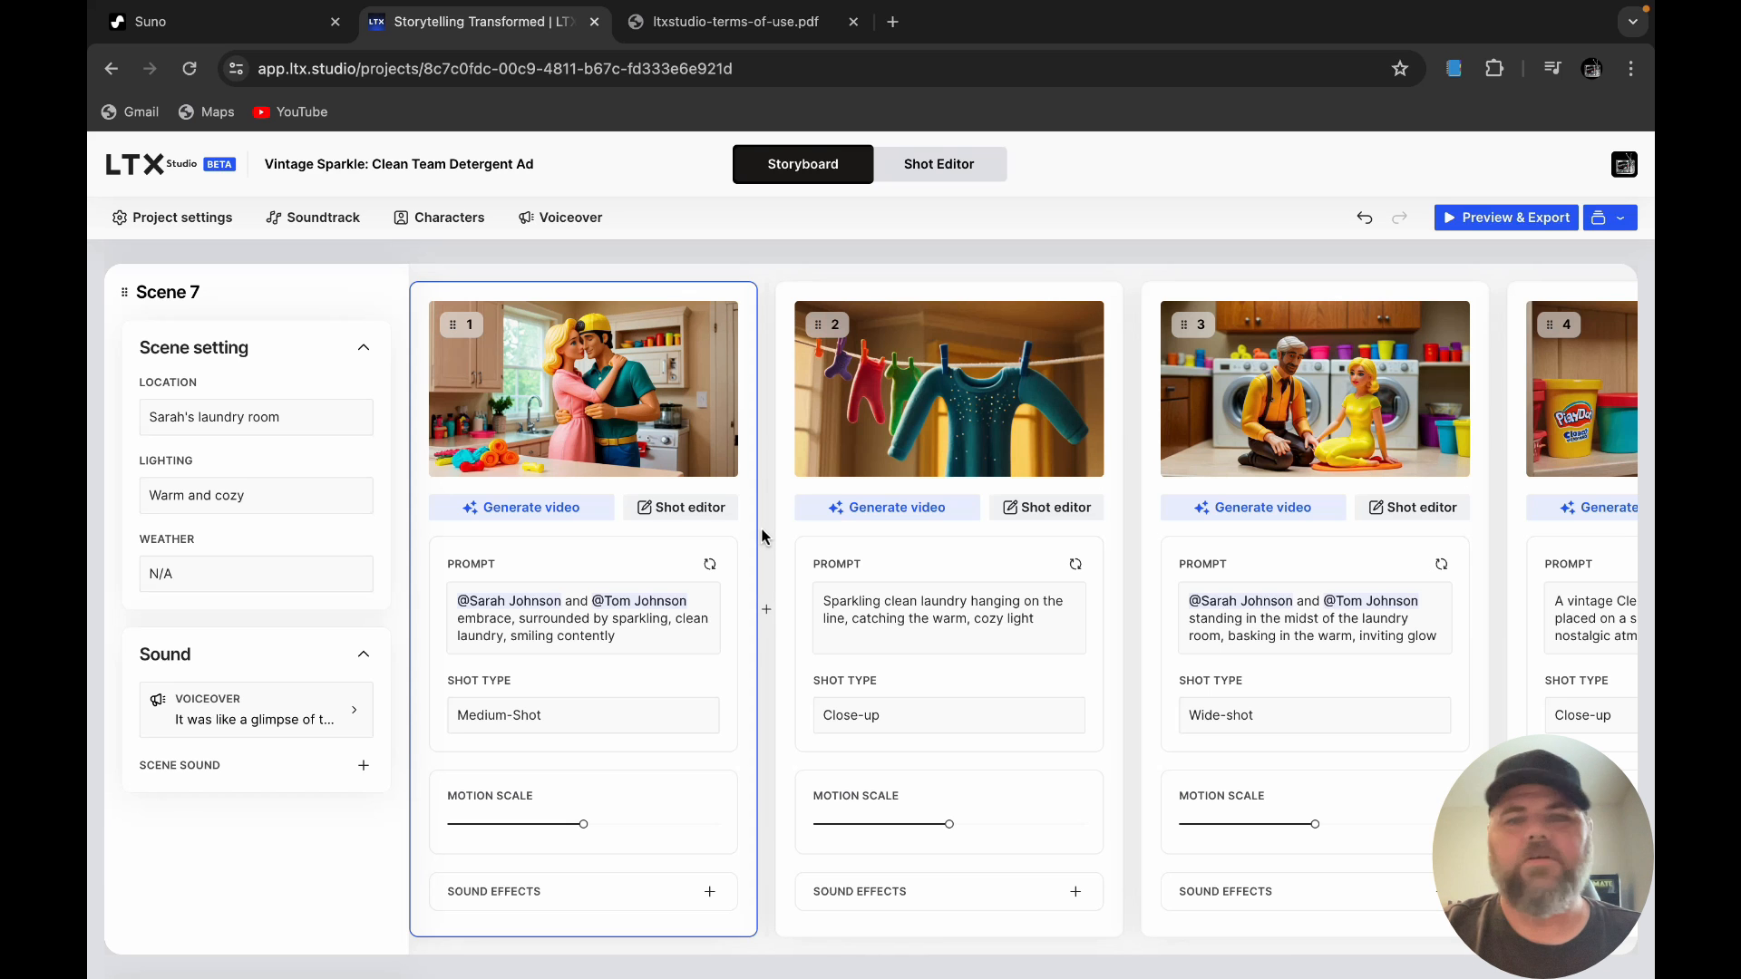
scroll(835, 758, "down", 5)
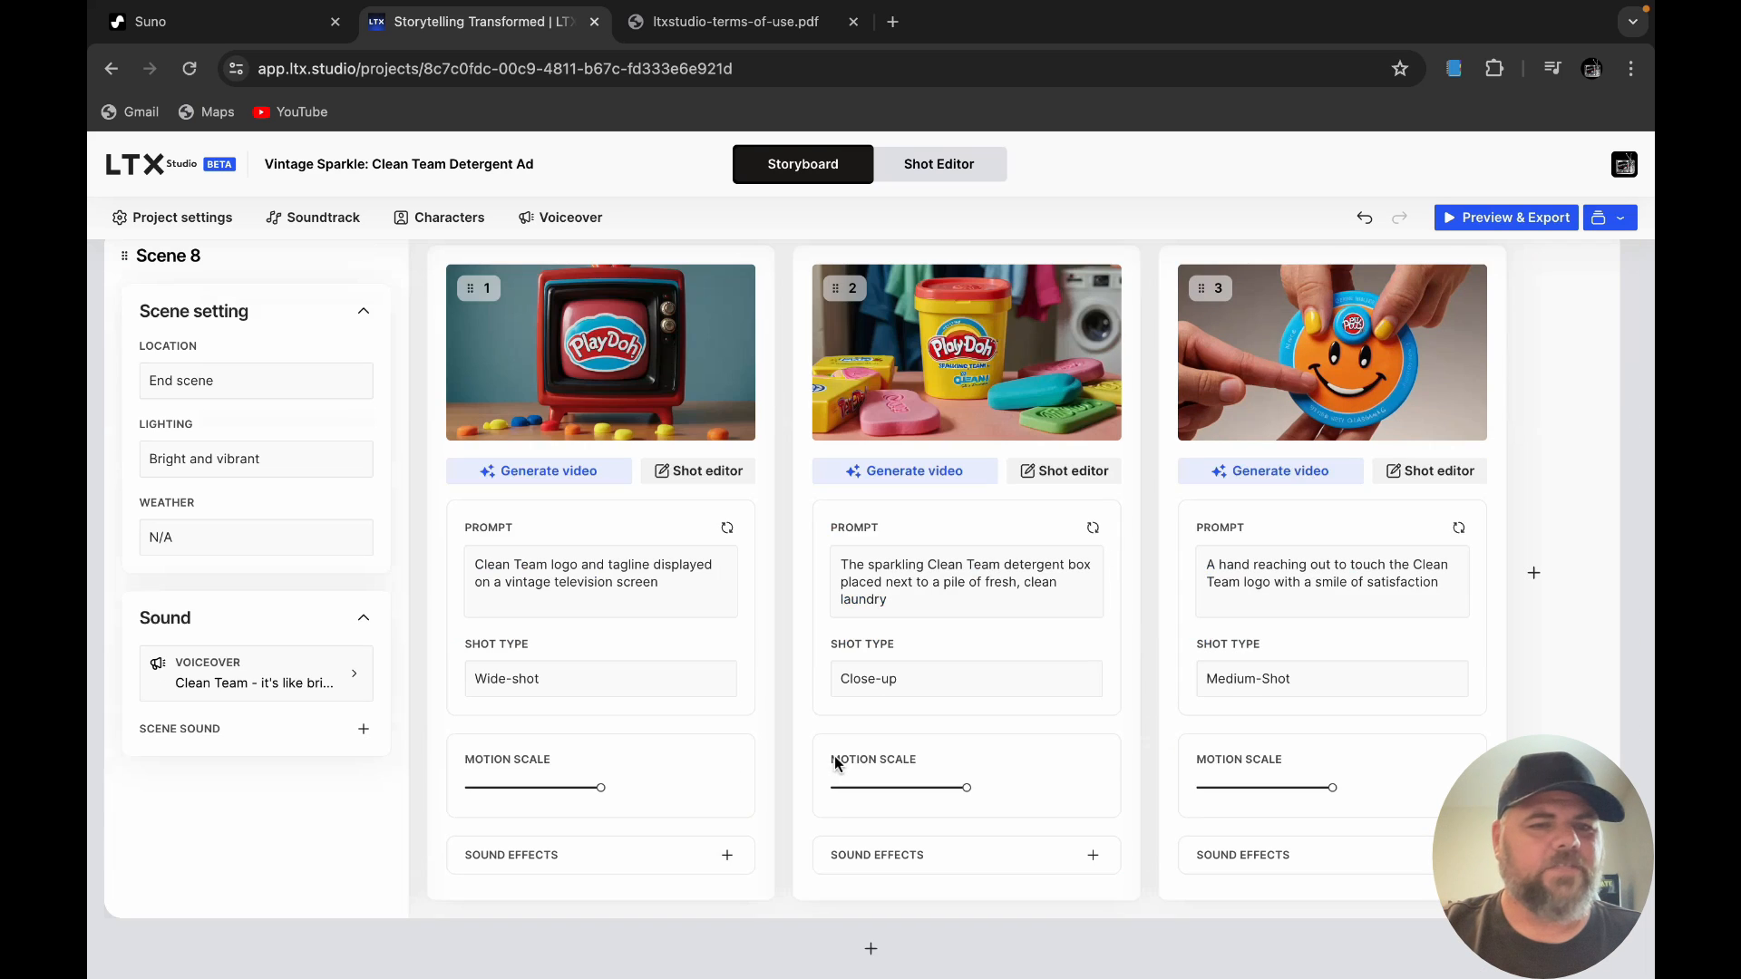
scroll(834, 762, "up", 20)
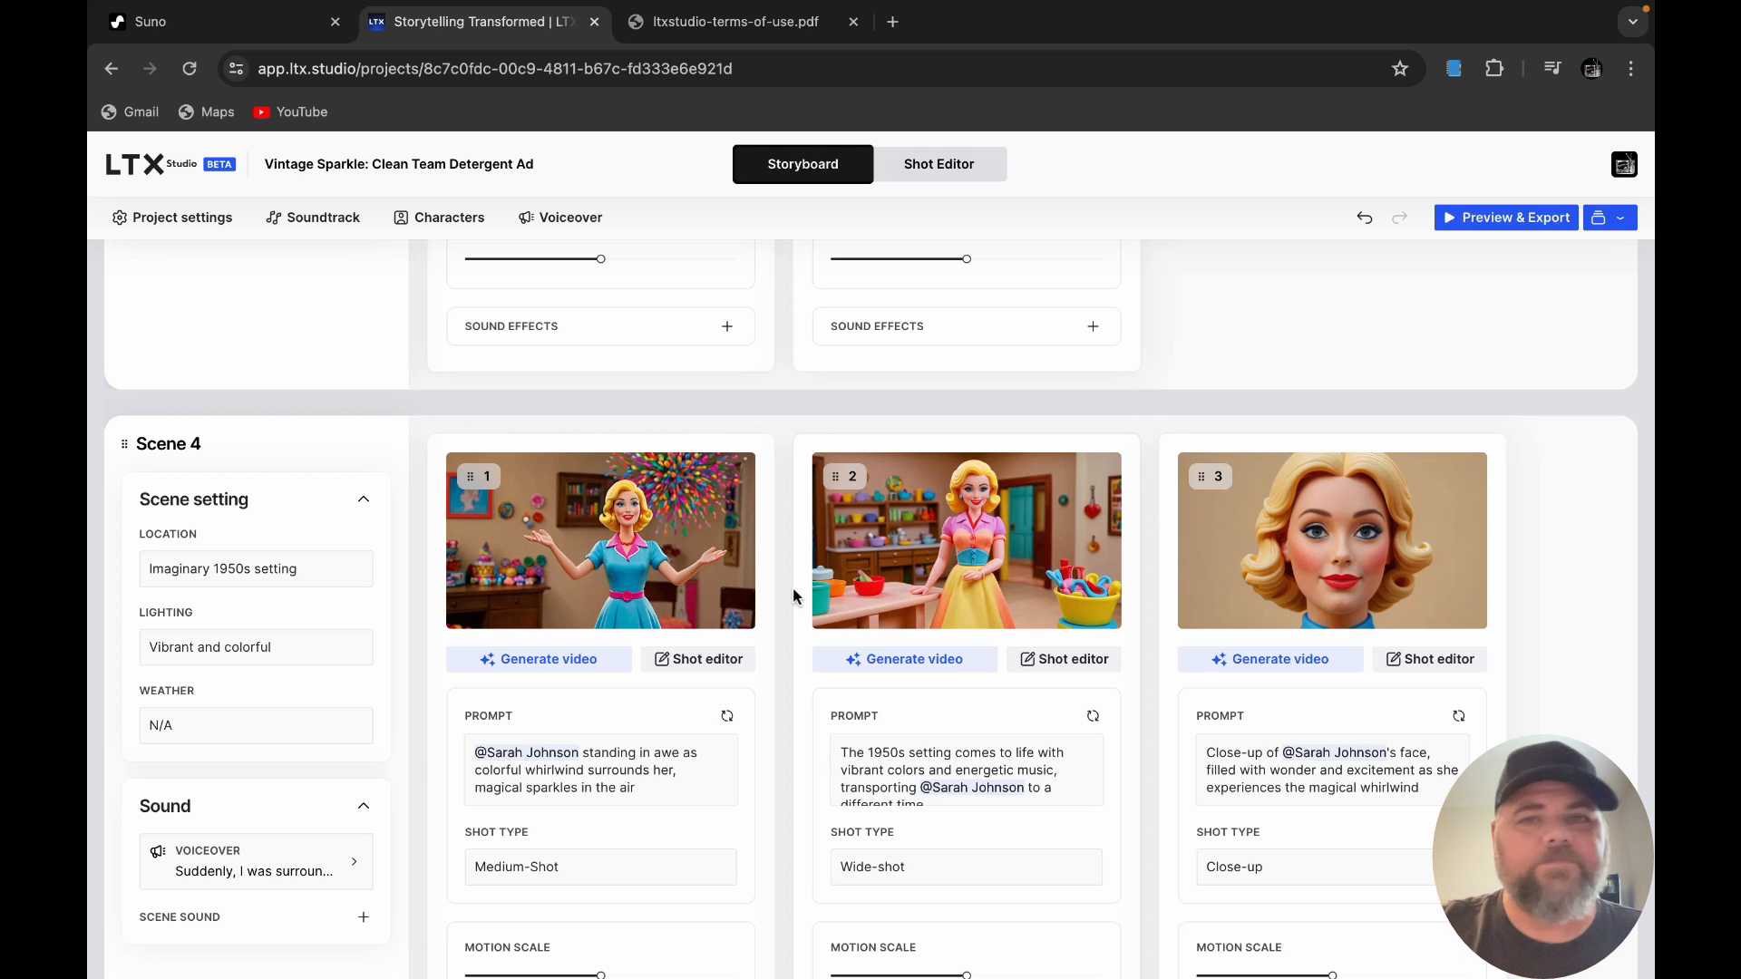
mouse_move(1093, 9)
left_click(1201, 15)
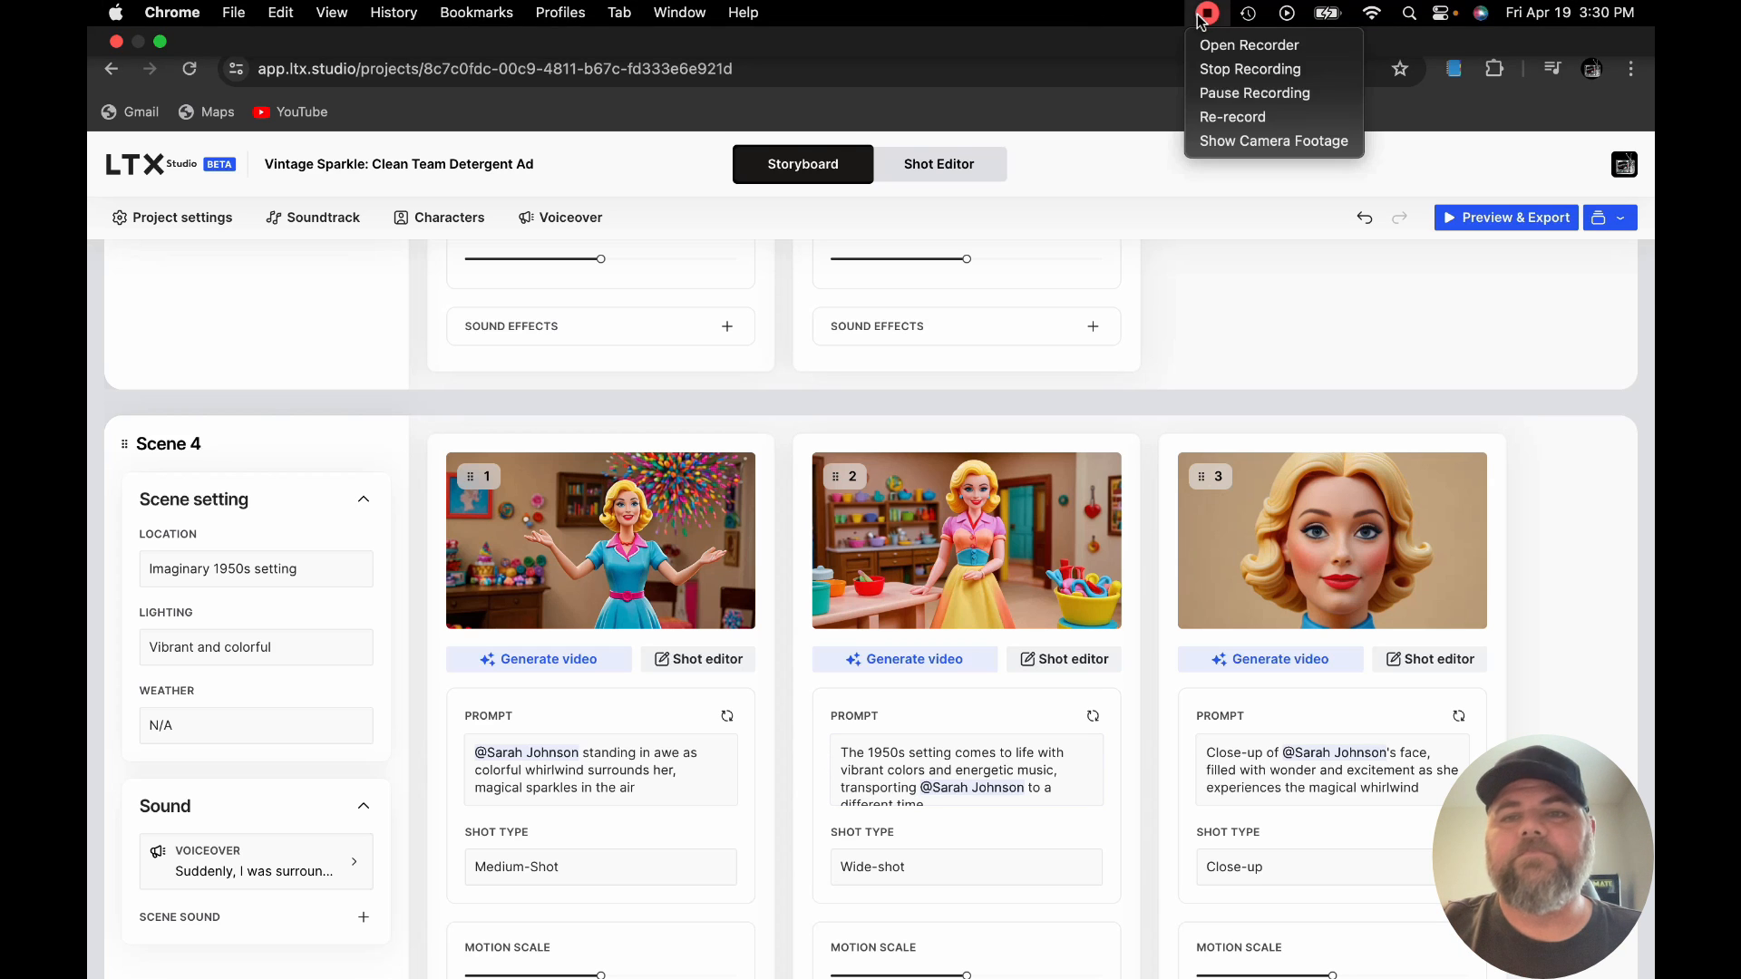